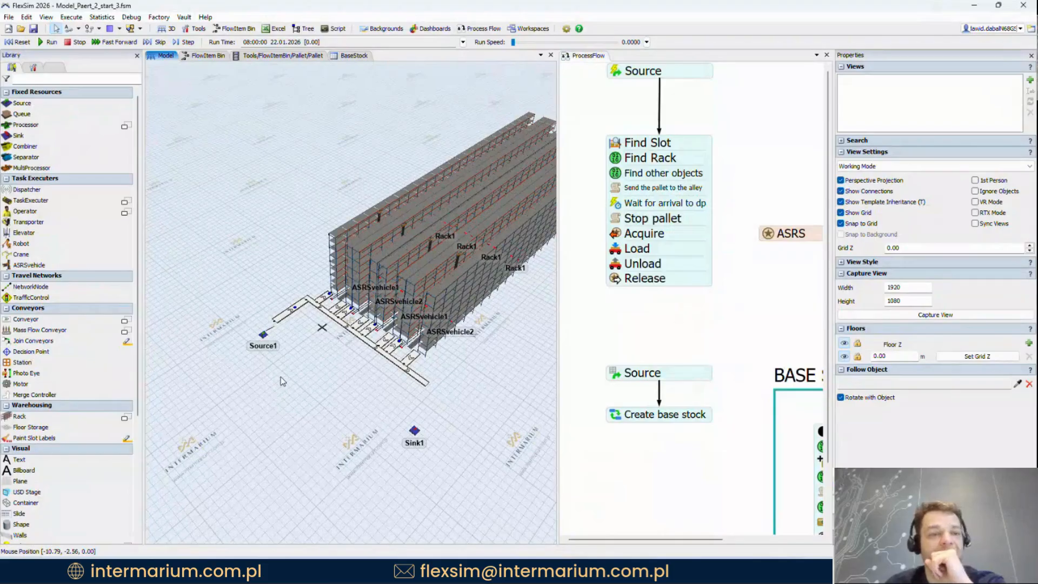
# Step: Run the warehouse simulation at a run speed of 0.66 and reset it
pyautogui.scroll(2, 282, 380)
pyautogui.moveTo(330, 392); pyautogui.dragTo(260, 393)
pyautogui.scroll(-2, 260, 392)
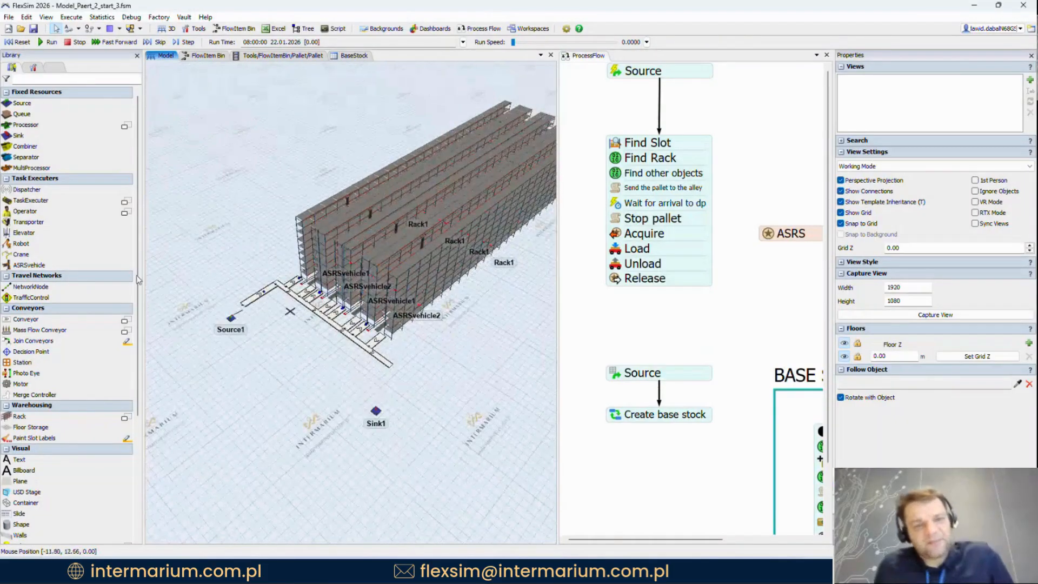
pyautogui.click(48, 42)
pyautogui.moveTo(513, 42); pyautogui.dragTo(518, 43)
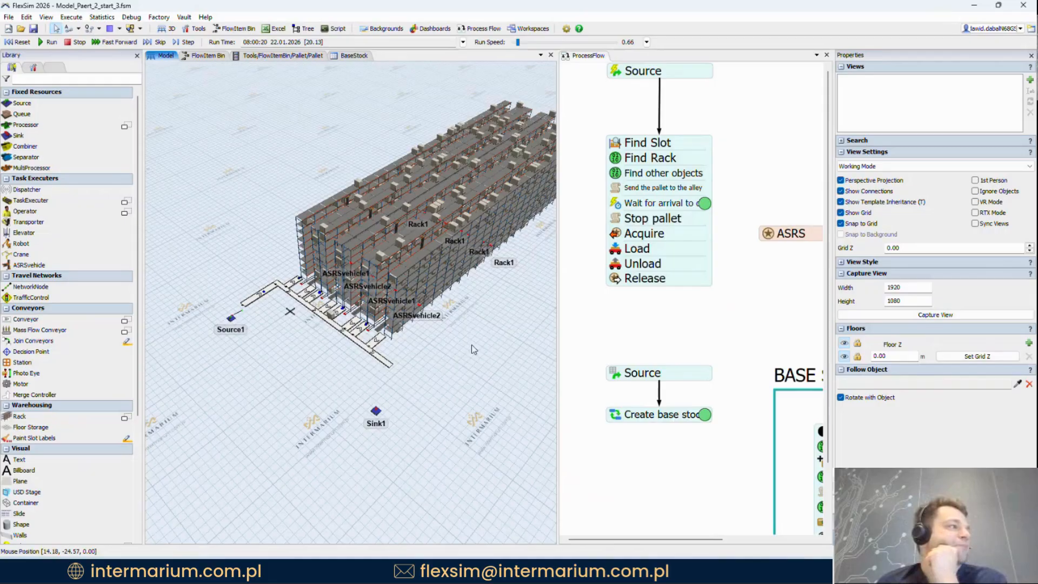
pyautogui.moveTo(472, 345); pyautogui.dragTo(283, 246, button='right')
pyautogui.click(21, 42)
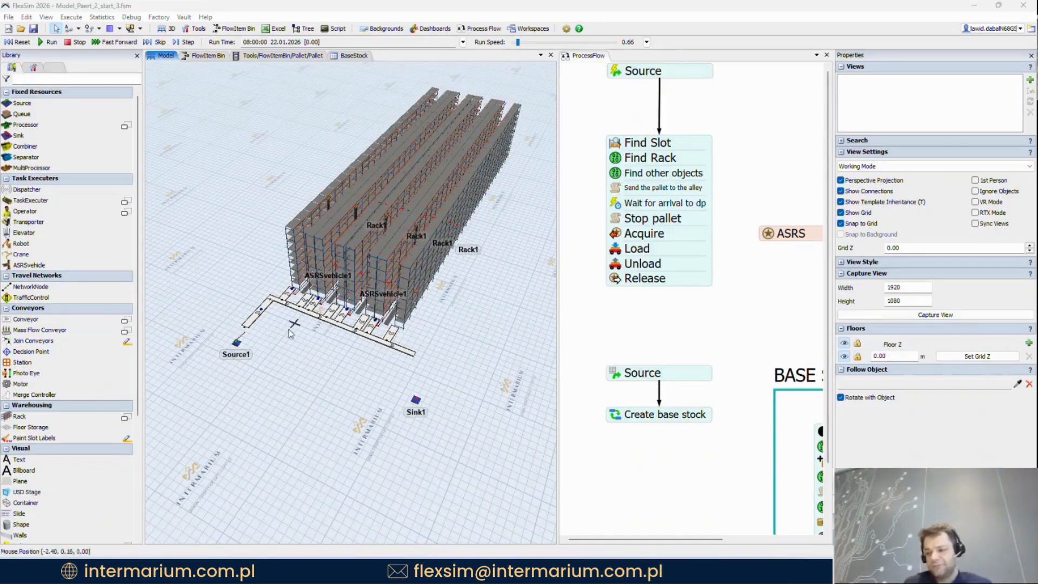
# Step: Run the simulation again from the start at a speed of 10.50 and slow it to 2.07
pyautogui.moveTo(327, 387); pyautogui.dragTo(295, 391, button='right')
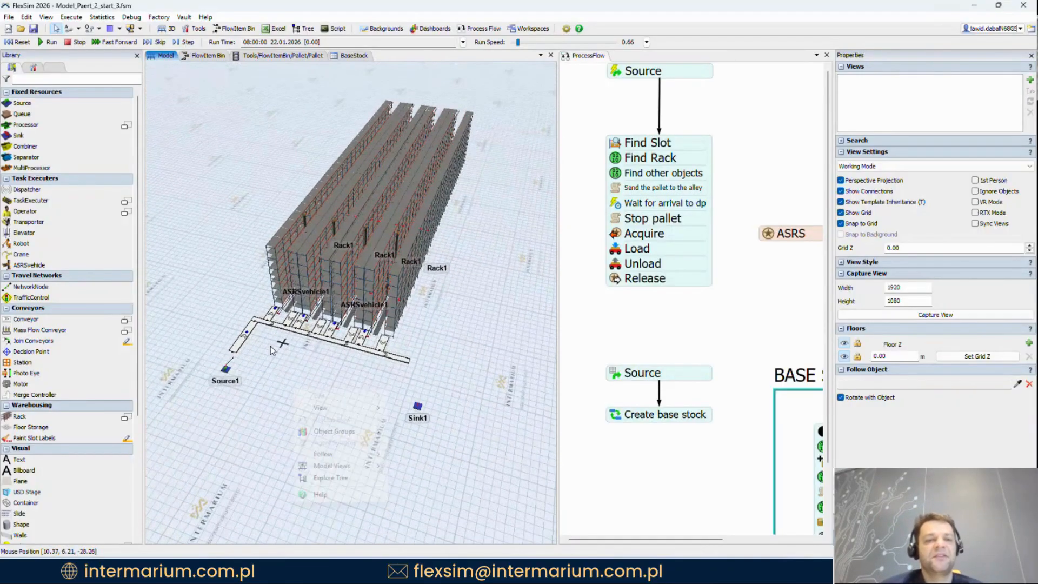
pyautogui.click(20, 42)
pyautogui.click(50, 43)
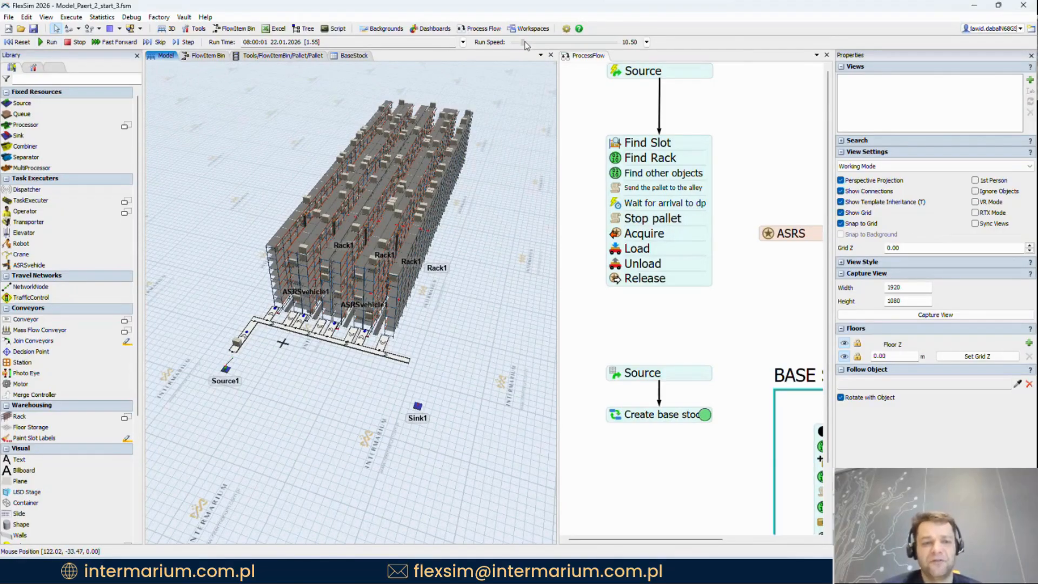
pyautogui.moveTo(518, 42); pyautogui.dragTo(522, 43)
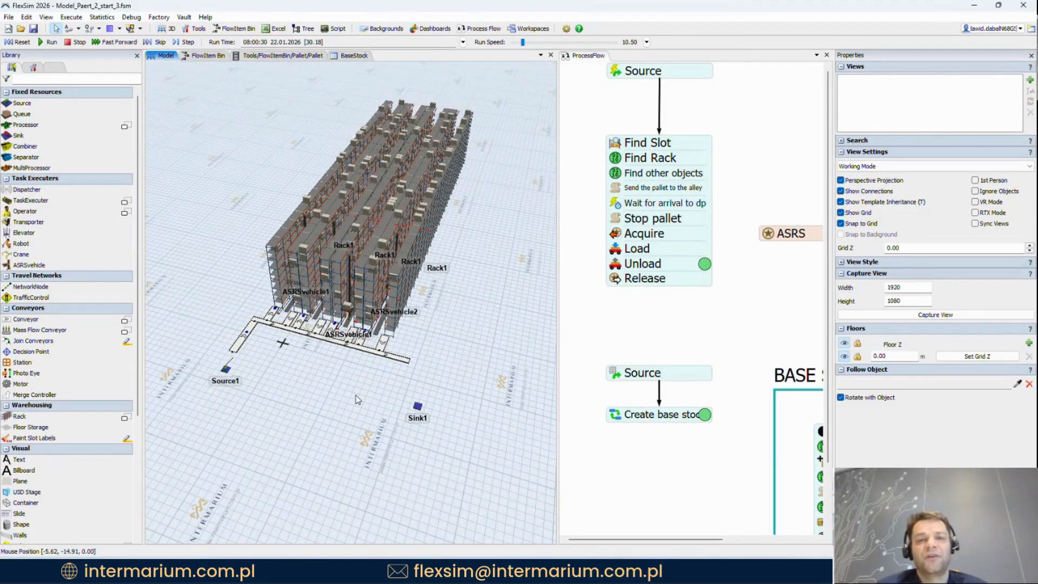
pyautogui.scroll(5, 357, 400)
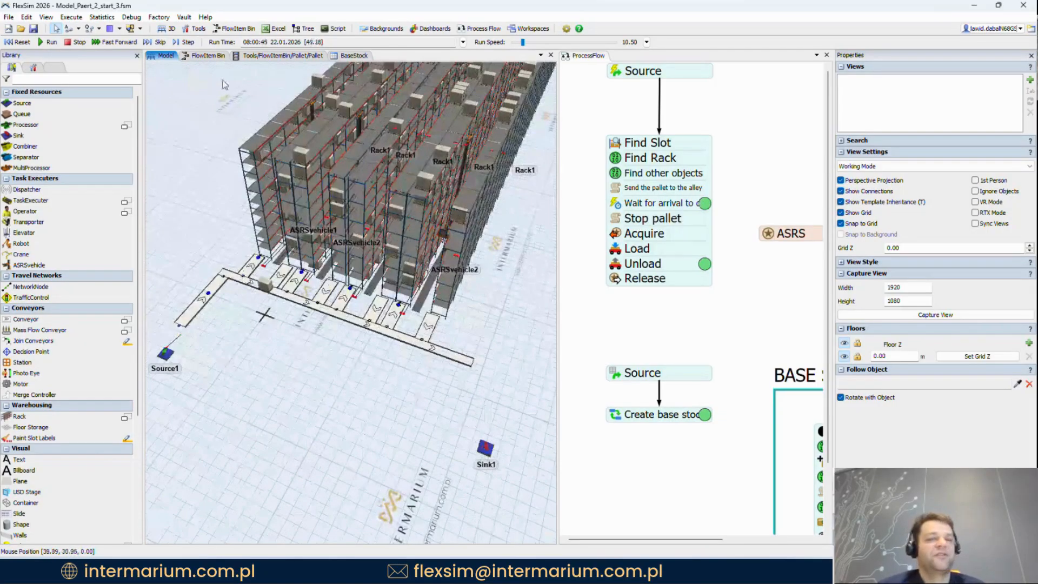
pyautogui.moveTo(523, 42); pyautogui.dragTo(519, 42)
# Step: Review the location, SKU and quantity rows in the BaseStock table and return to the 3D model
pyautogui.click(354, 55)
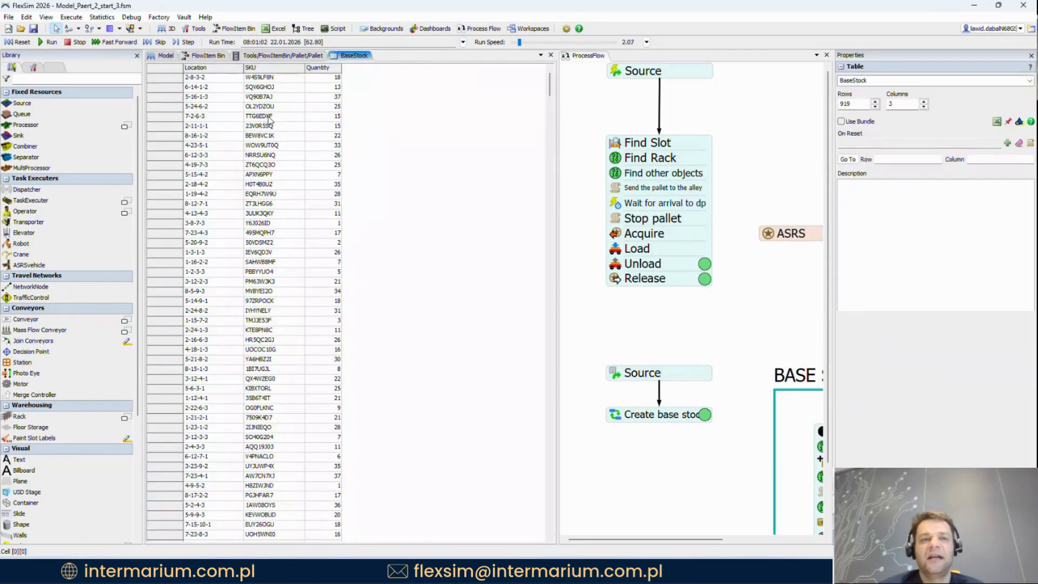
pyautogui.moveTo(195, 86); pyautogui.dragTo(316, 342)
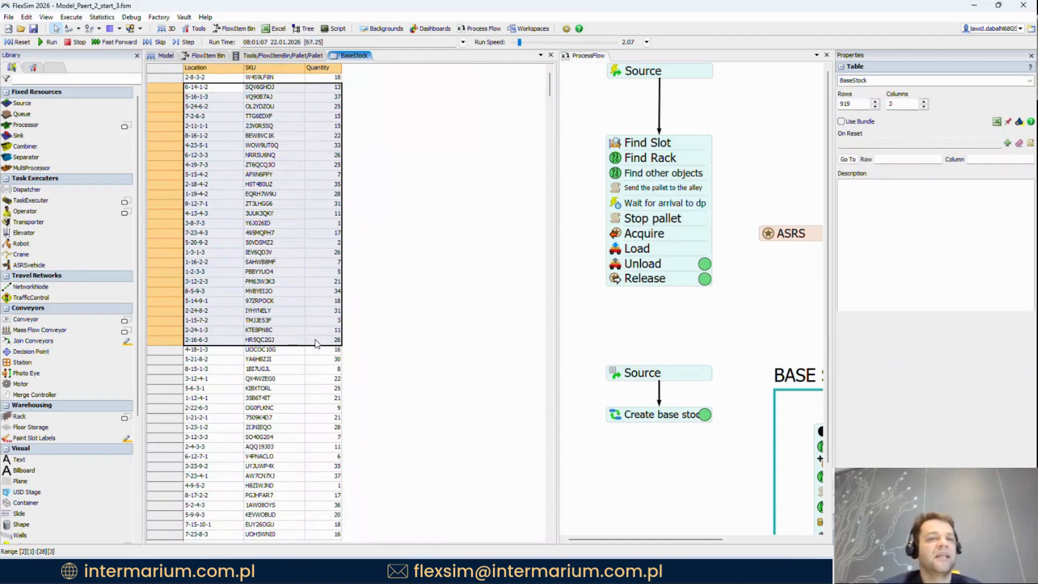
pyautogui.click(156, 58)
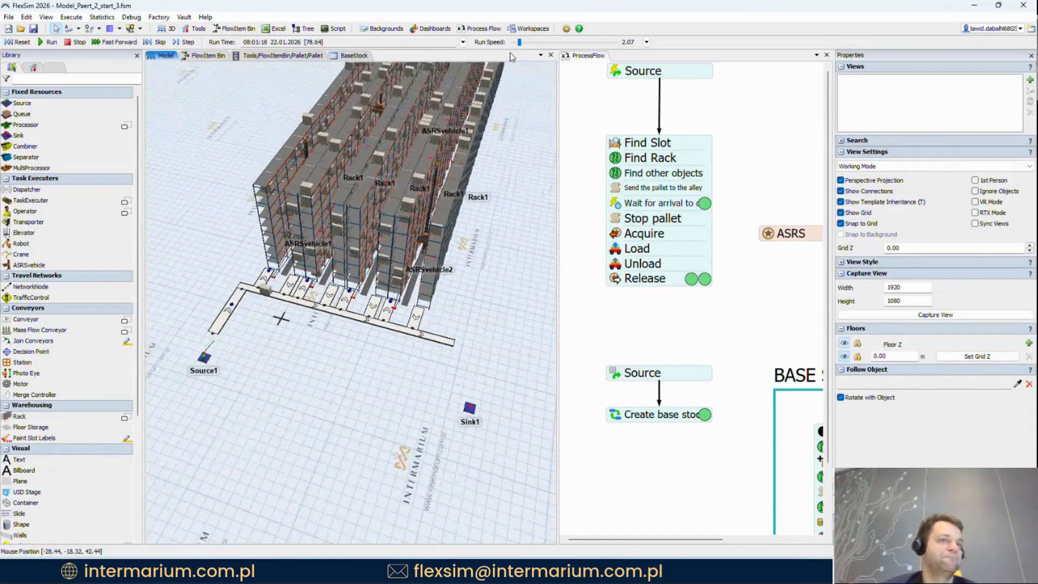
# Step: Set the run speed to 3.84 and reset the simulation
pyautogui.moveTo(519, 42); pyautogui.dragTo(521, 41)
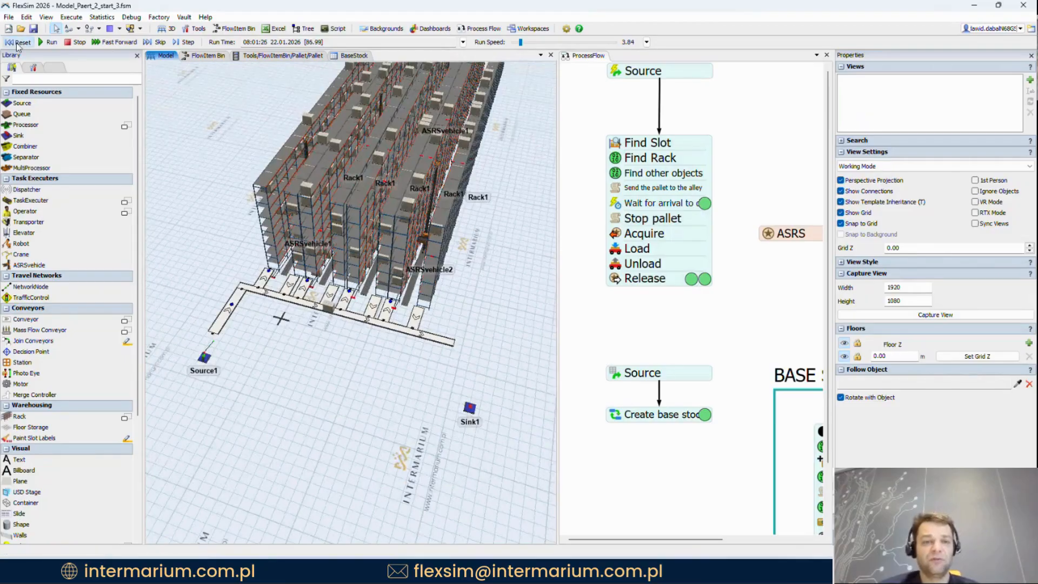
pyautogui.click(17, 43)
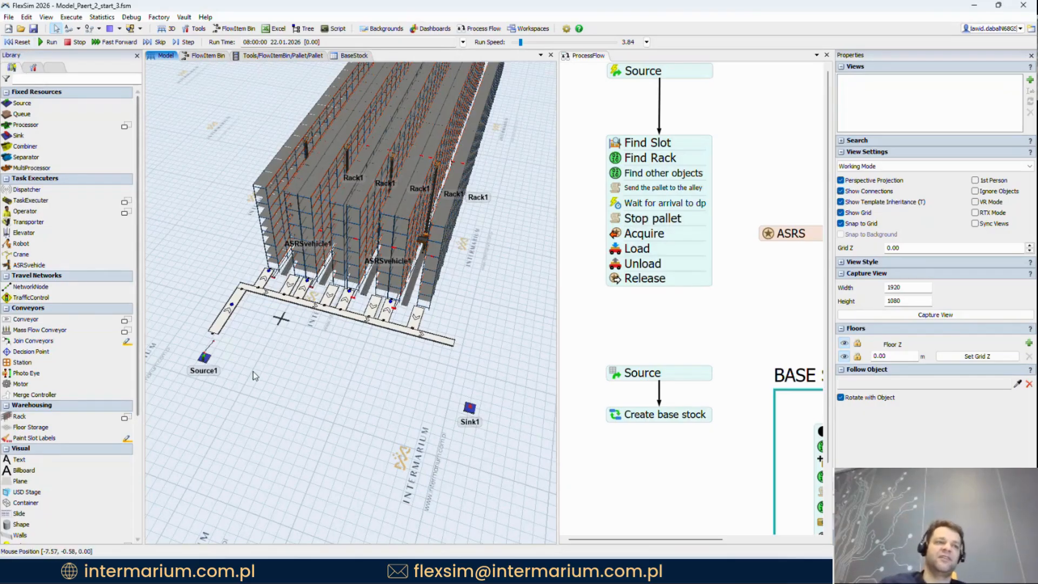
# Step: Examine Source1 and the conveyor line feeding the rack aisles in the 3D model
pyautogui.scroll(3, 241, 367)
pyautogui.moveTo(236, 341); pyautogui.dragTo(252, 338)
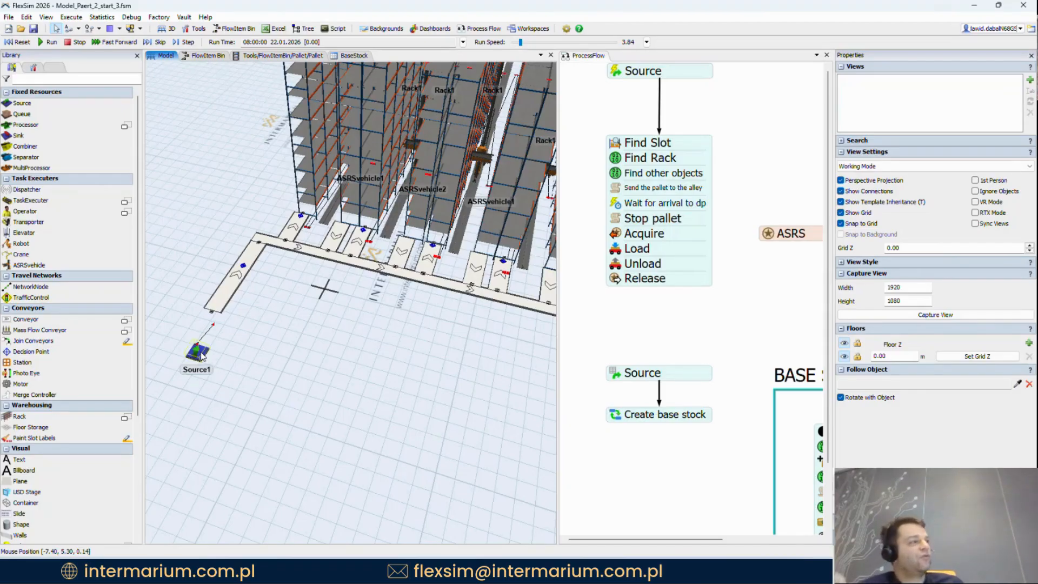
pyautogui.moveTo(286, 339); pyautogui.dragTo(317, 399, button='right')
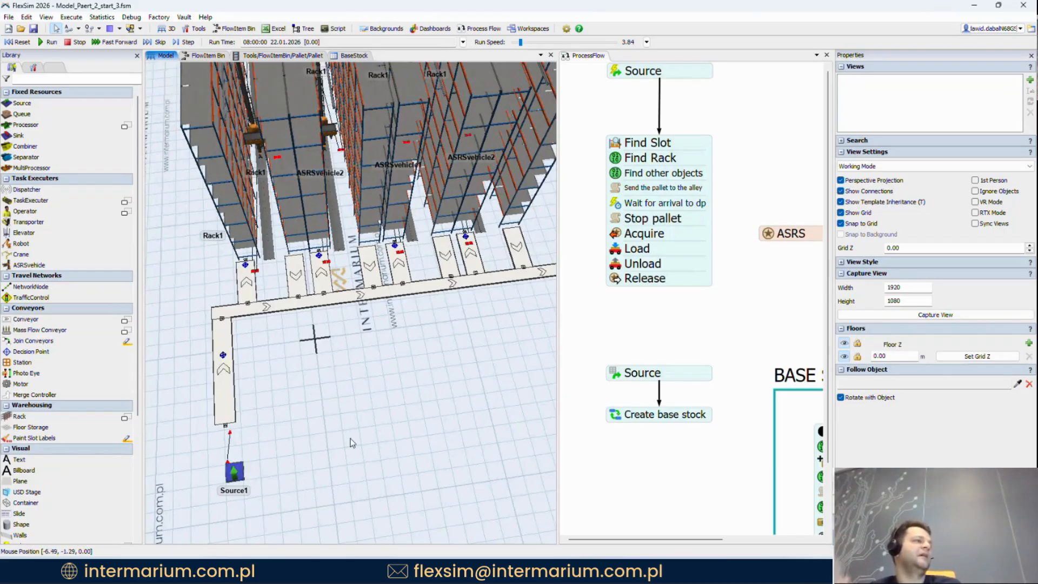
pyautogui.moveTo(352, 440); pyautogui.dragTo(337, 395, button='right')
pyautogui.scroll(-5, 348, 435)
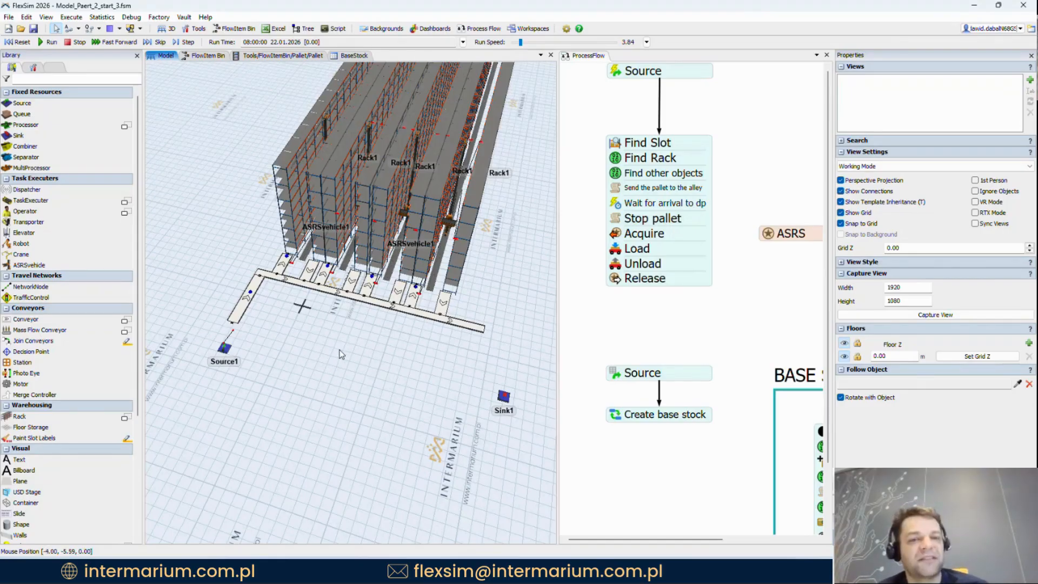
pyautogui.moveTo(333, 355); pyautogui.dragTo(382, 363, button='right')
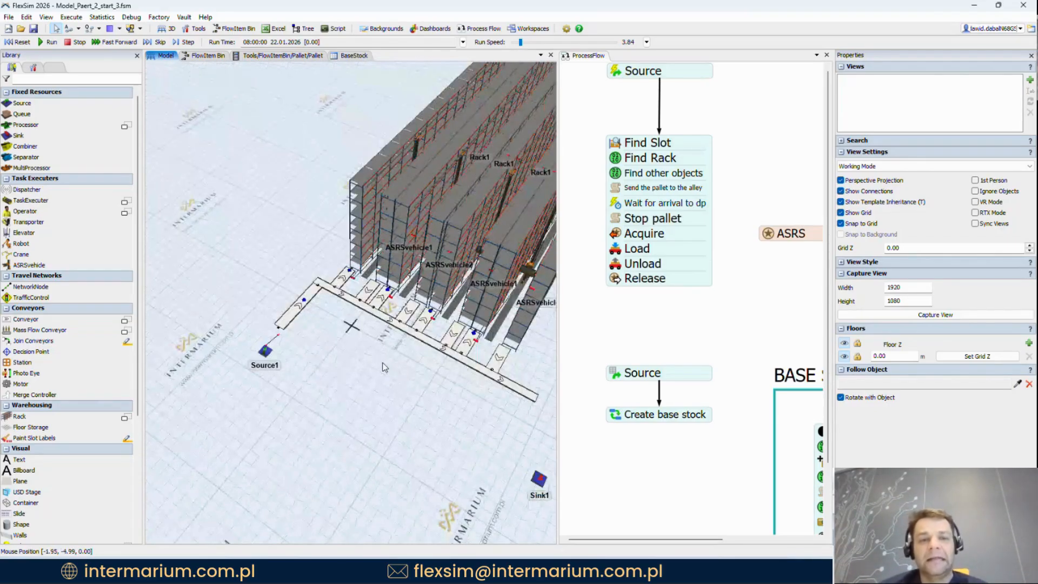
# Step: Switch to the Import workbook in Excel and narrow the Location and SKU columns of the BaseStock sheet
pyautogui.click(617, 572)
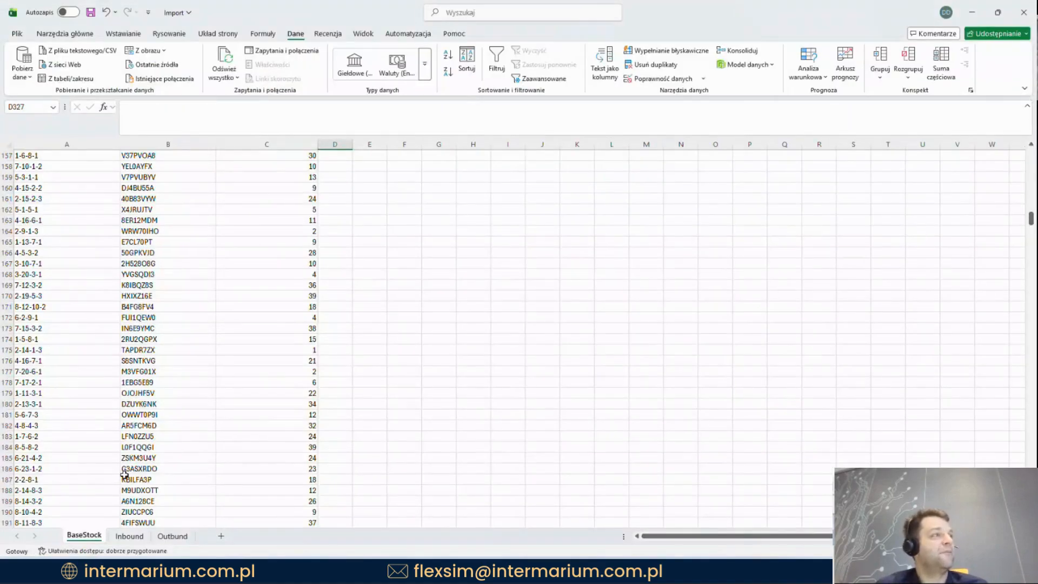
pyautogui.scroll(20, 145, 240)
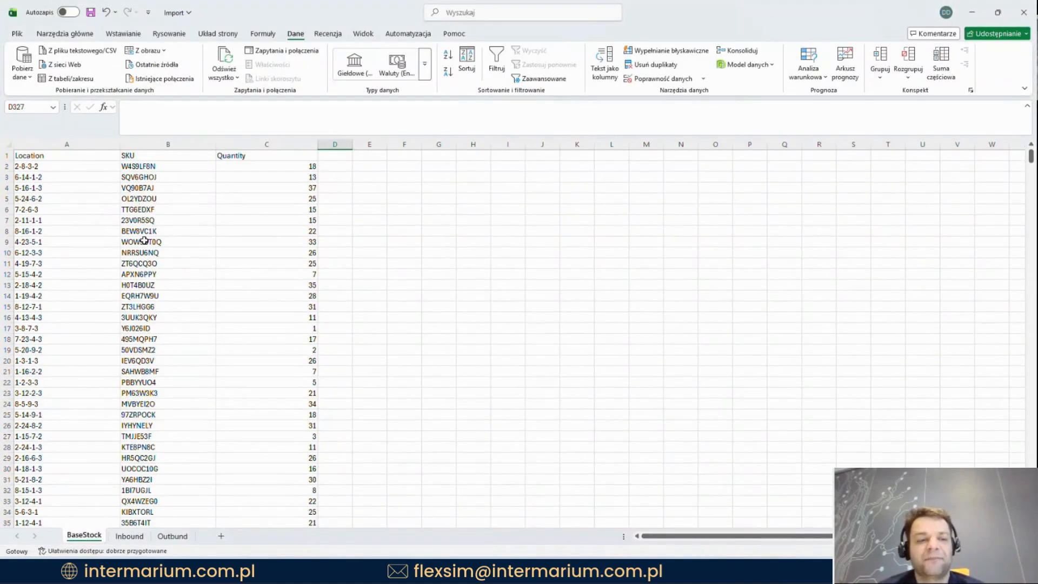
pyautogui.moveTo(119, 145); pyautogui.dragTo(82, 144)
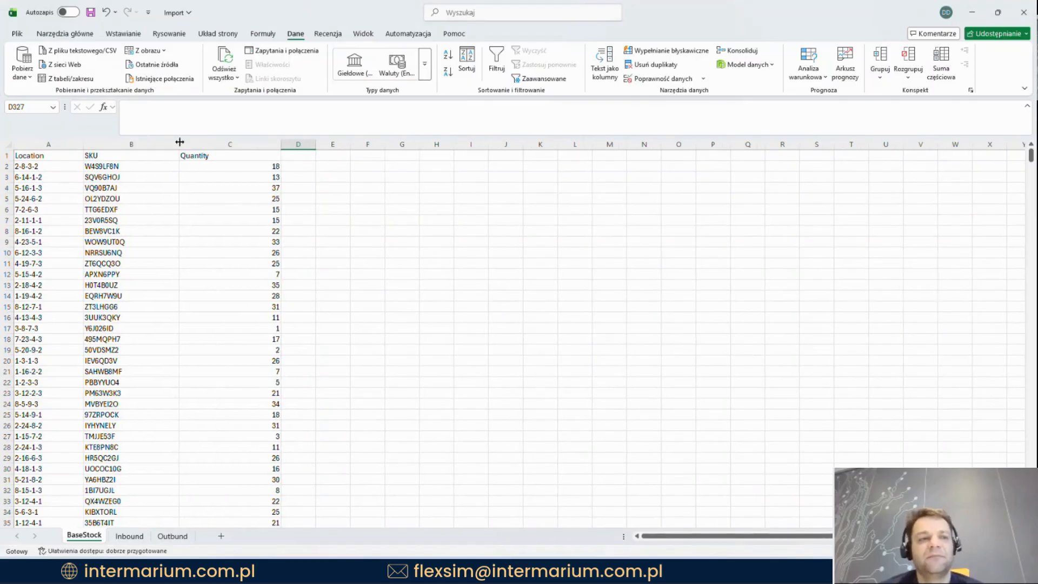
pyautogui.moveTo(179, 142); pyautogui.dragTo(152, 142)
pyautogui.click(162, 155)
# Step: Open the Inbound sheet and narrow its SKU and Quantity columns
pyautogui.click(130, 535)
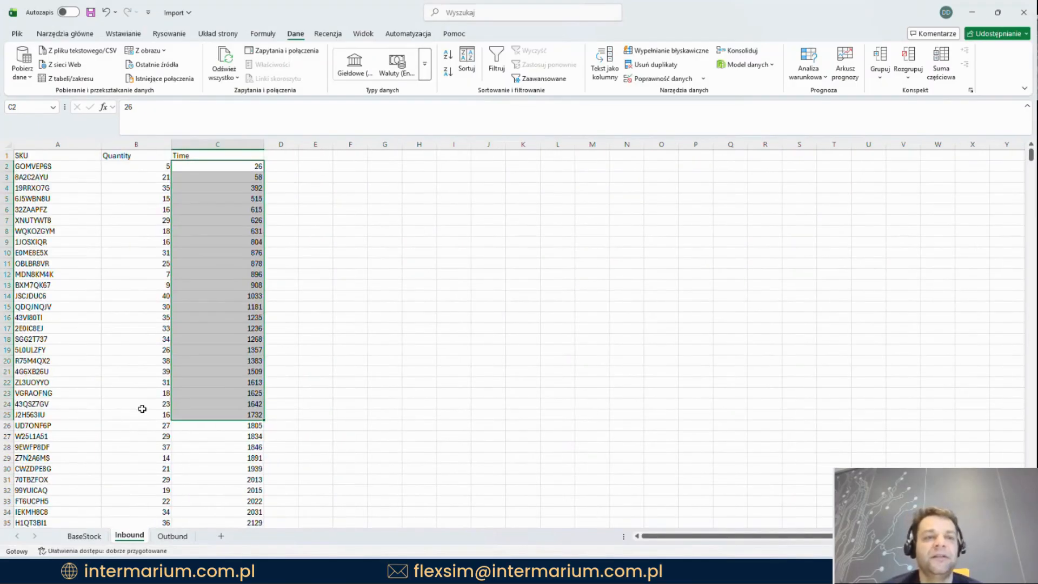
pyautogui.moveTo(33, 177); pyautogui.dragTo(243, 188)
pyautogui.moveTo(101, 144); pyautogui.dragTo(83, 144)
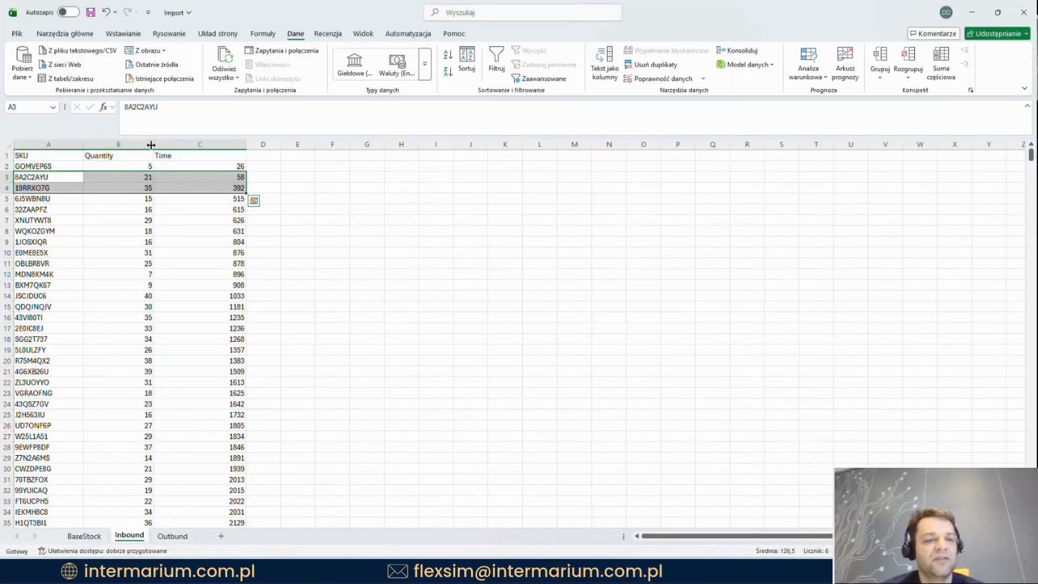
pyautogui.moveTo(151, 144); pyautogui.dragTo(143, 144)
# Step: Examine the SKU, Quantity and Time values of the deliveries on the Inbound sheet
pyautogui.click(58, 168)
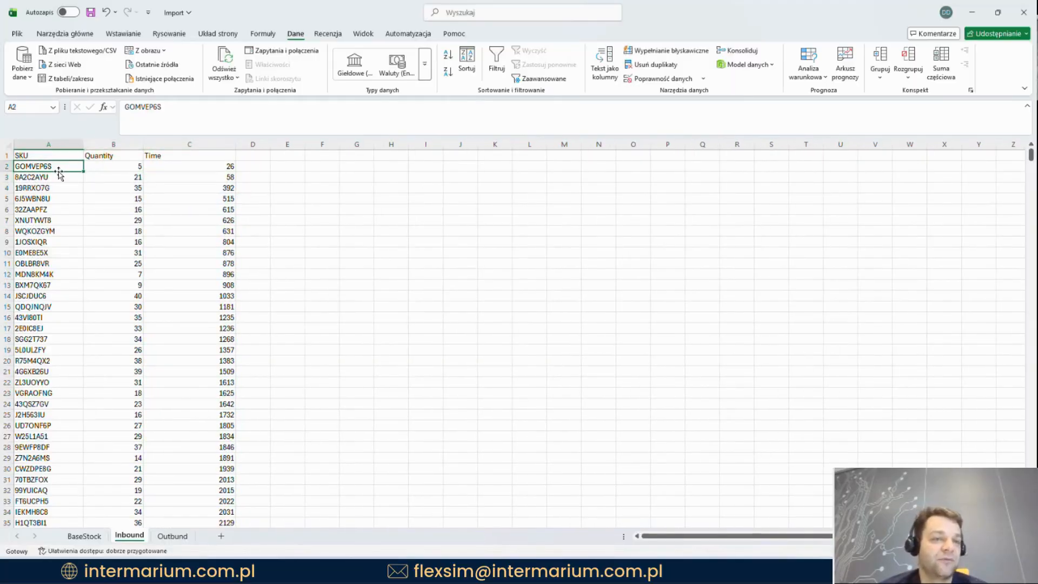
pyautogui.click(99, 171)
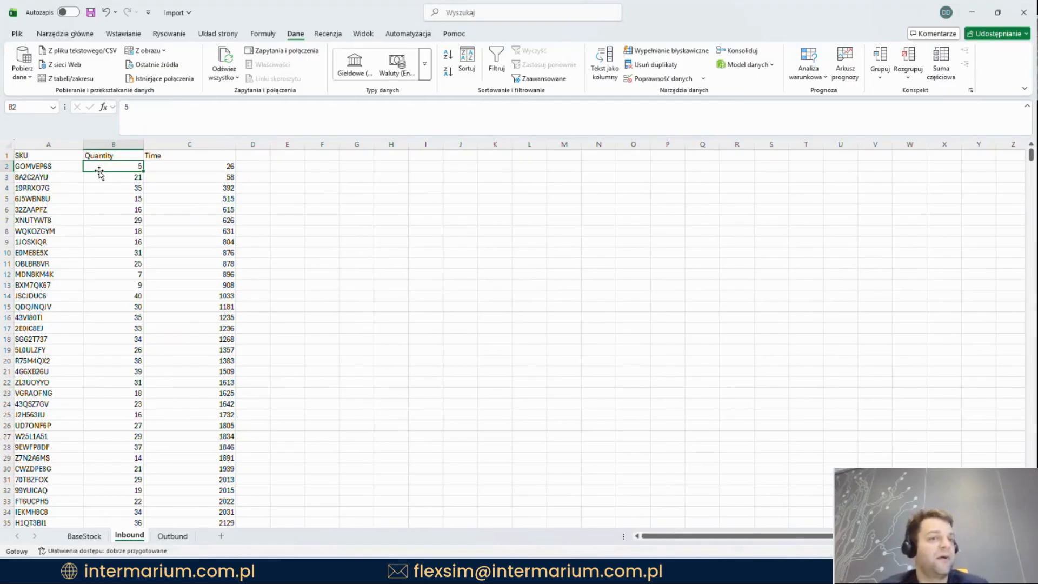
pyautogui.moveTo(120, 165)
pyautogui.mouseDown()
pyautogui.moveTo(121, 317)
pyautogui.moveTo(101, 169)
pyautogui.mouseUp()
pyautogui.moveTo(102, 306); pyautogui.dragTo(99, 167)
pyautogui.click(206, 174)
pyautogui.click(205, 166)
pyautogui.scroll(-20, 207, 181)
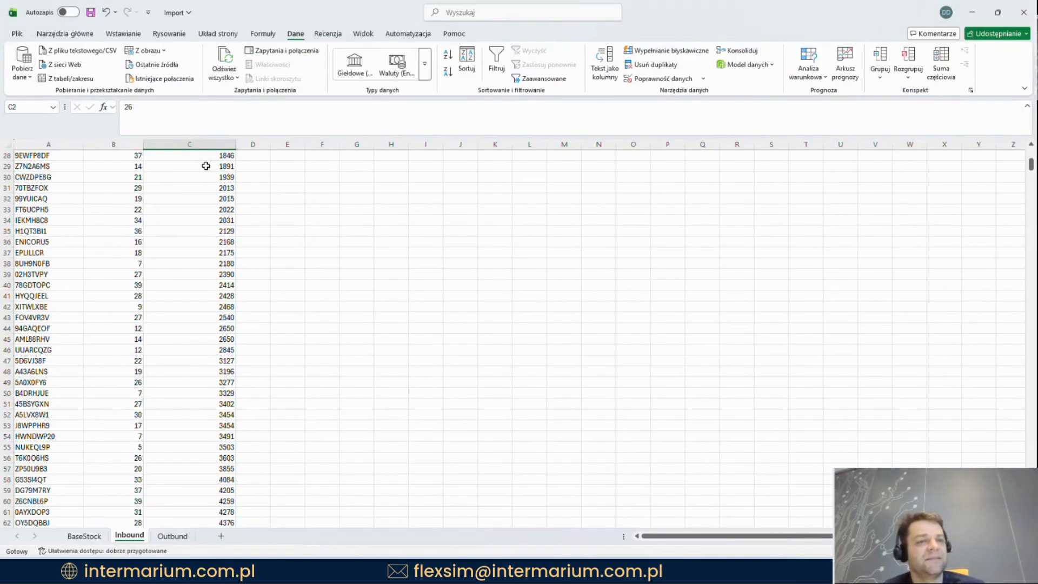
pyautogui.scroll(20, 207, 186)
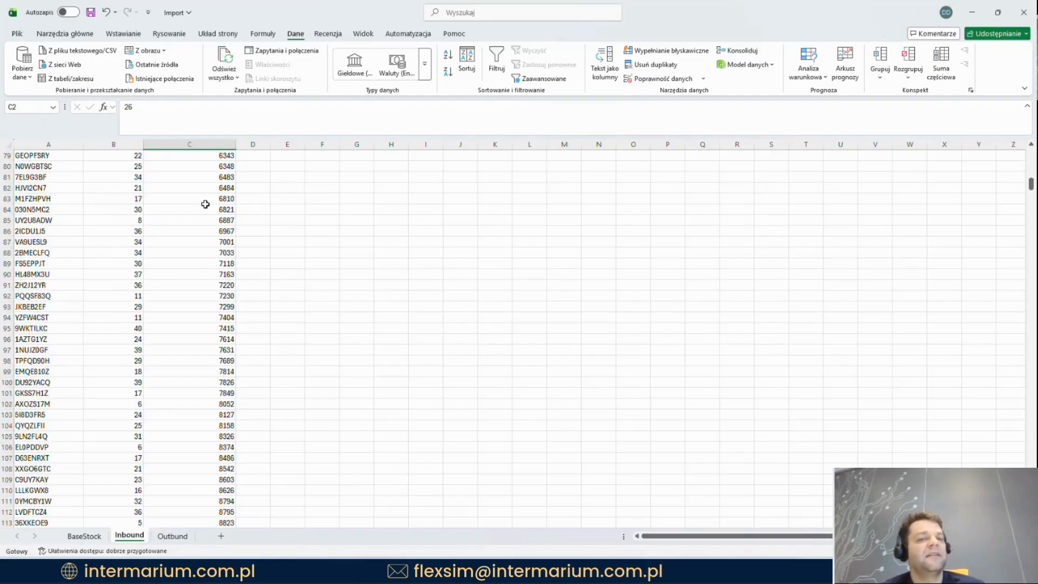
pyautogui.scroll(5, 209, 217)
pyautogui.moveTo(220, 165); pyautogui.dragTo(72, 164)
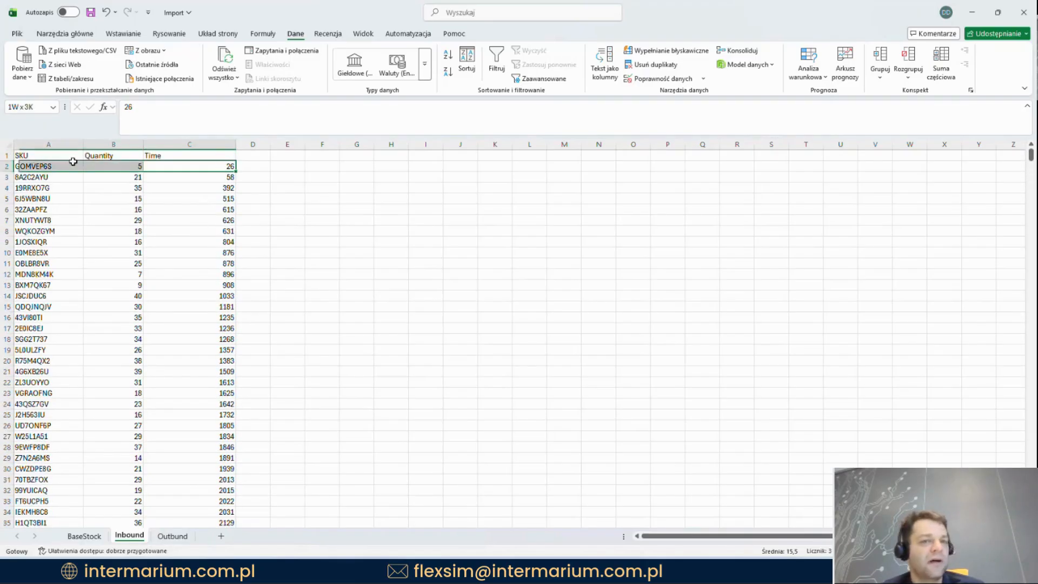
pyautogui.click(168, 168)
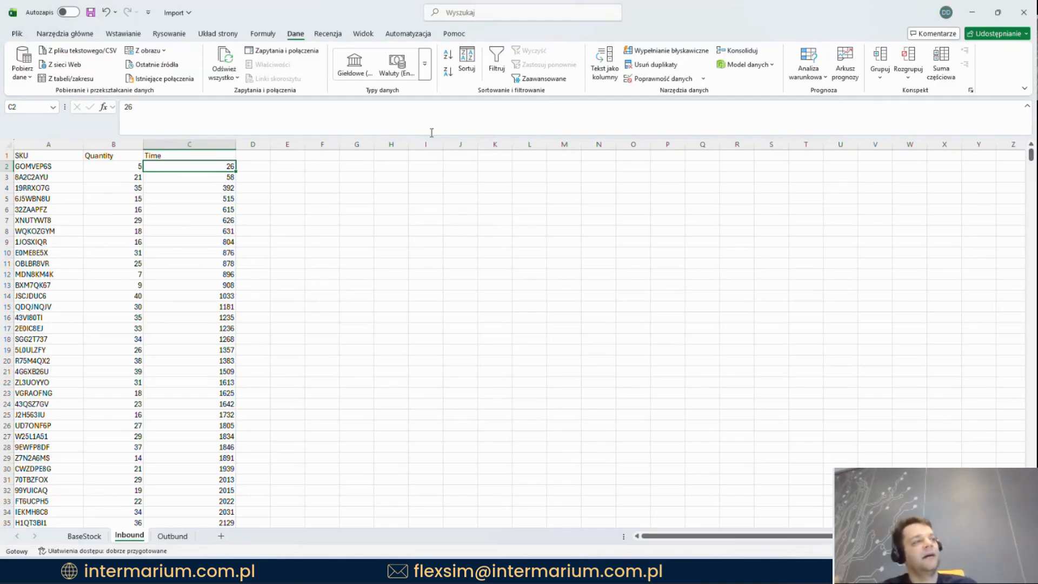
pyautogui.click(287, 187)
pyautogui.moveTo(40, 166); pyautogui.dragTo(204, 157)
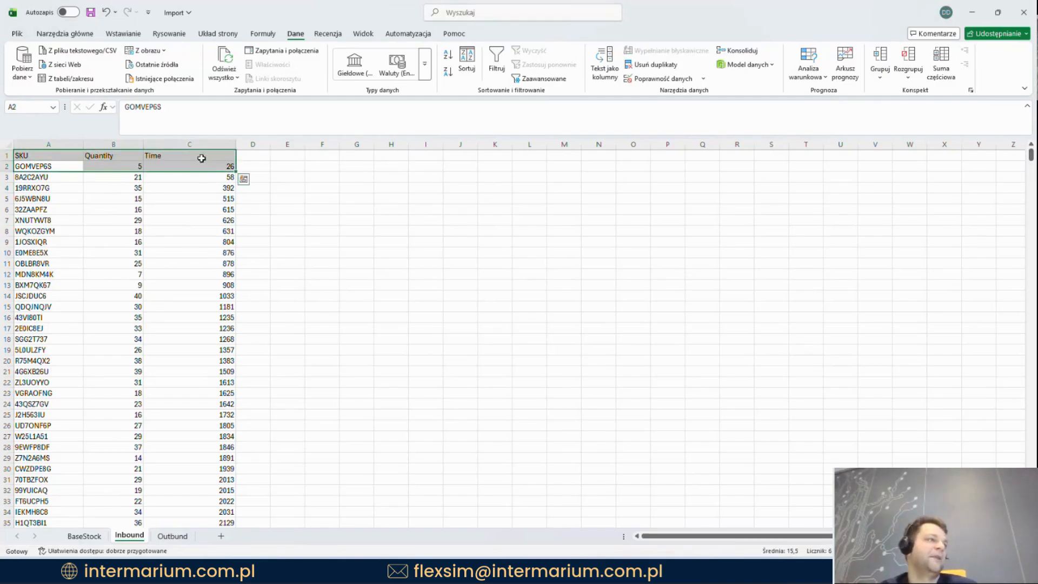
# Step: Review the SKU and Time columns on the Outbund sheet, adjusting their widths, and switch back to FlexSim
pyautogui.click(173, 536)
pyautogui.click(206, 285)
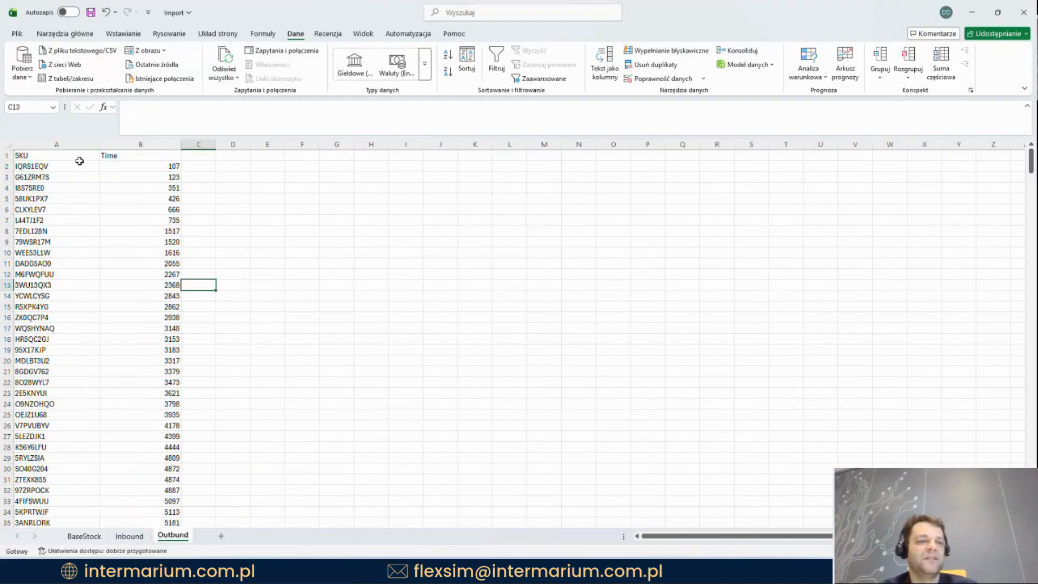
pyautogui.moveTo(100, 144); pyautogui.dragTo(102, 145)
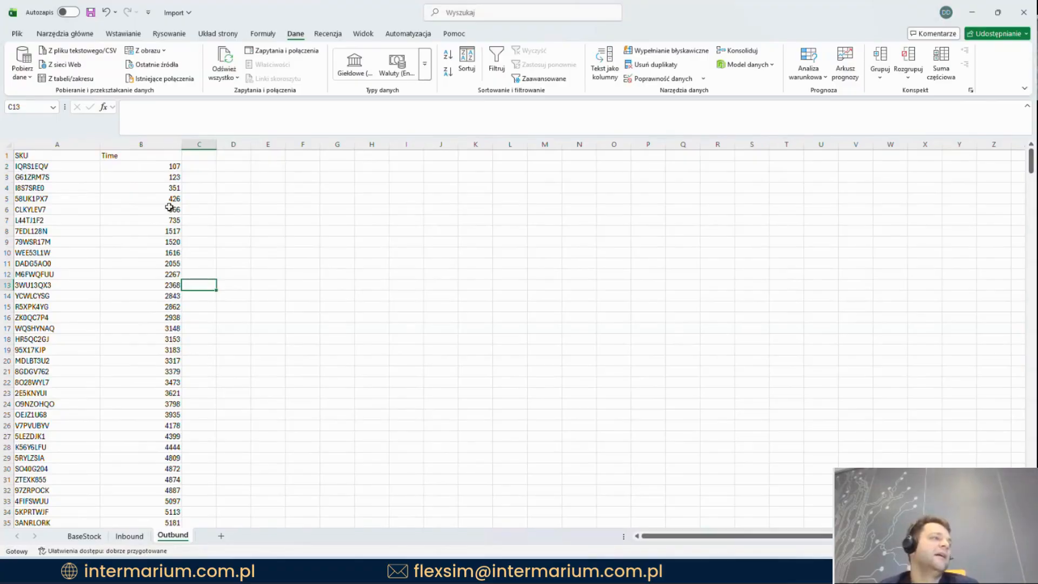
pyautogui.moveTo(51, 167); pyautogui.dragTo(64, 437)
pyautogui.click(146, 166)
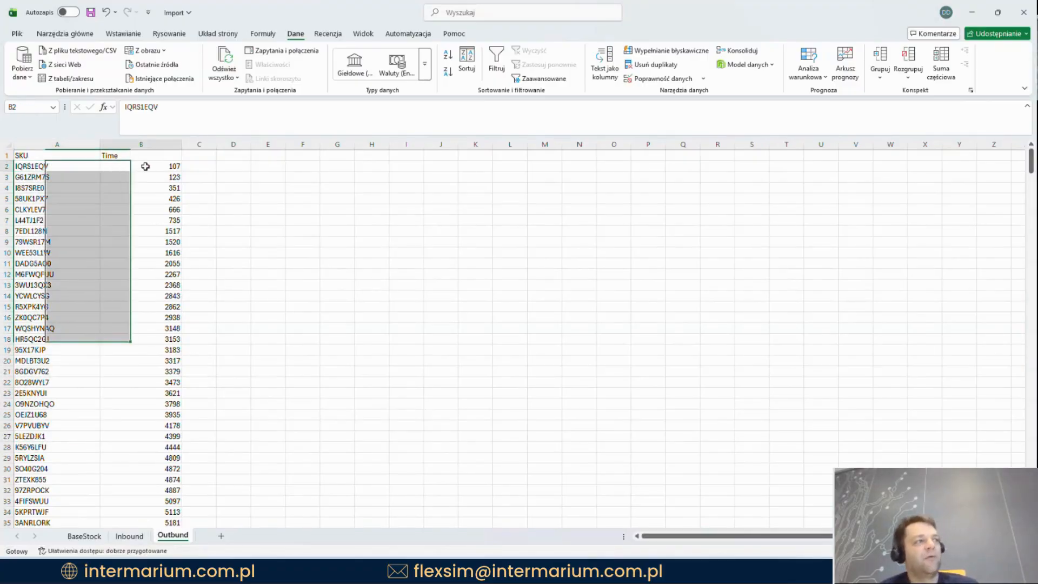
pyautogui.moveTo(72, 169); pyautogui.dragTo(107, 172)
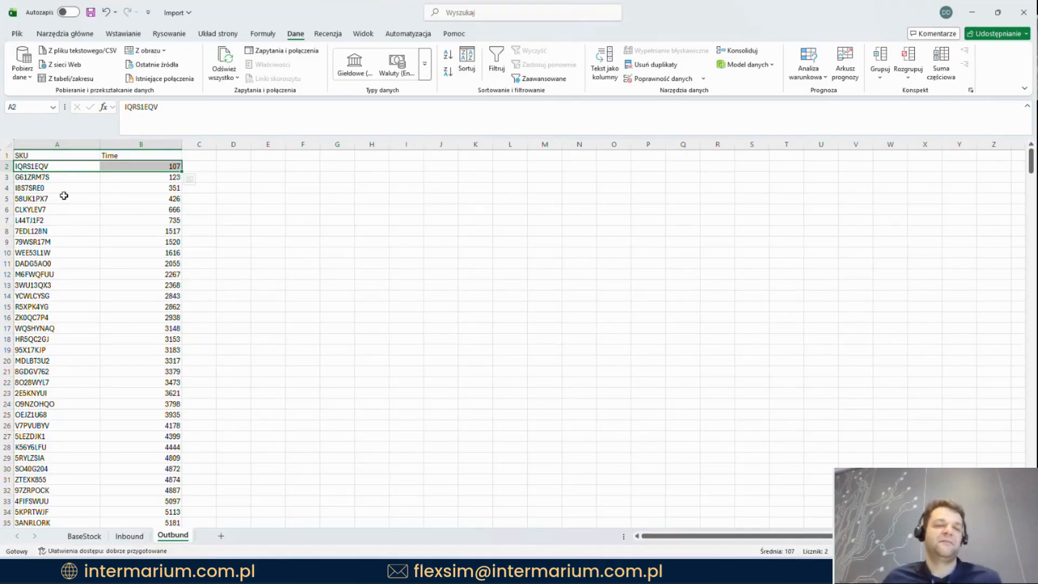
pyautogui.moveTo(99, 144); pyautogui.dragTo(97, 144)
pyautogui.moveTo(176, 144); pyautogui.dragTo(179, 144)
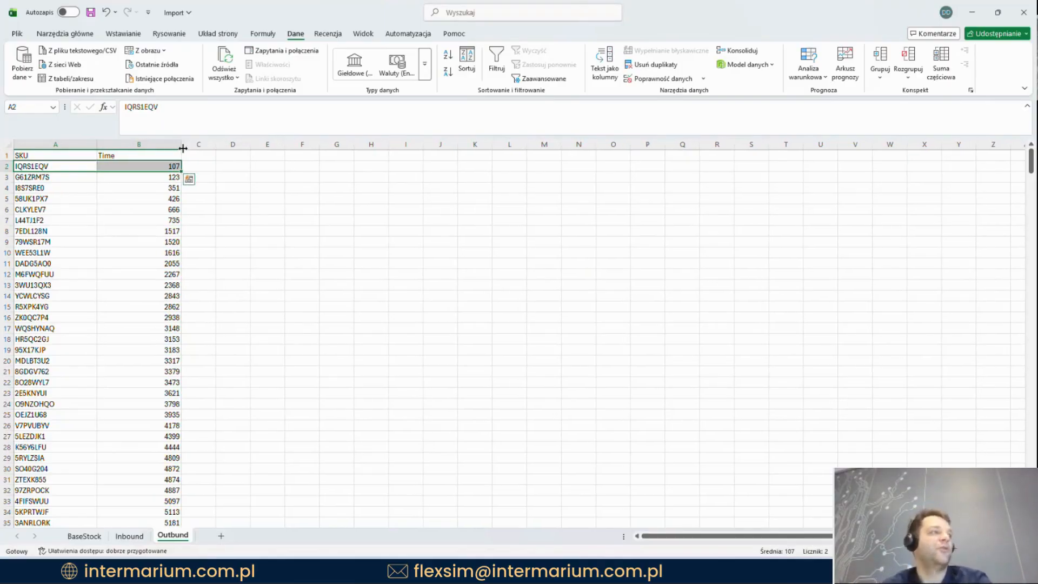
pyautogui.moveTo(77, 175); pyautogui.dragTo(146, 345)
pyautogui.click(302, 349)
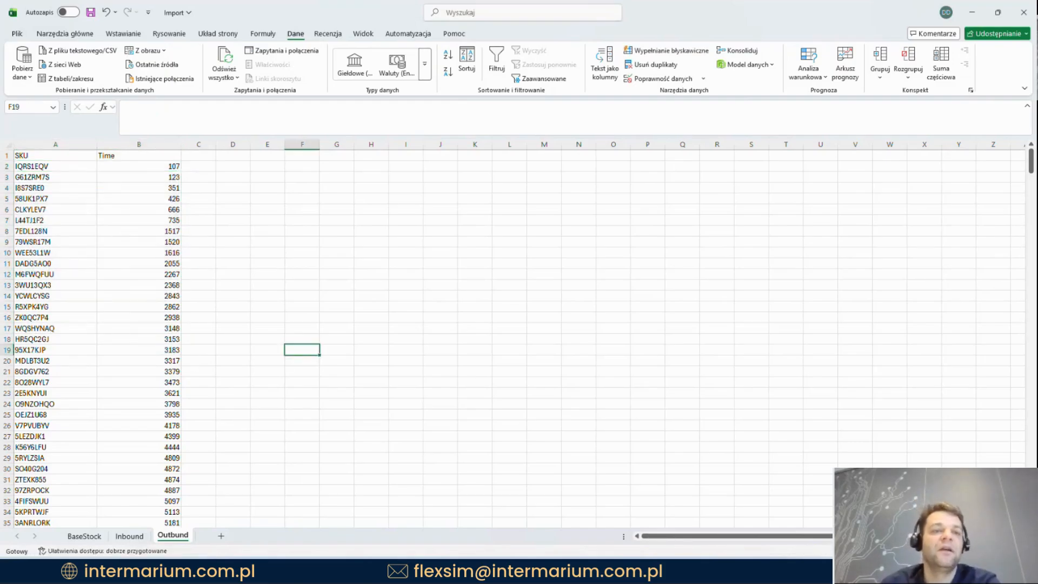
pyautogui.hotkey('alt', 'Tab')
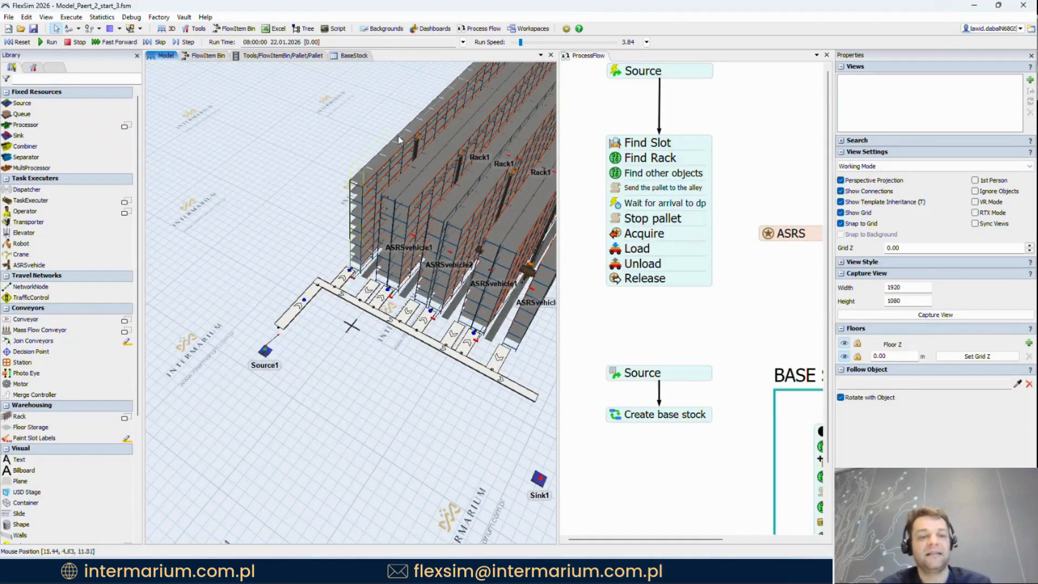
# Step: Add a new global table to the model and name it Inbound
pyautogui.click(276, 29)
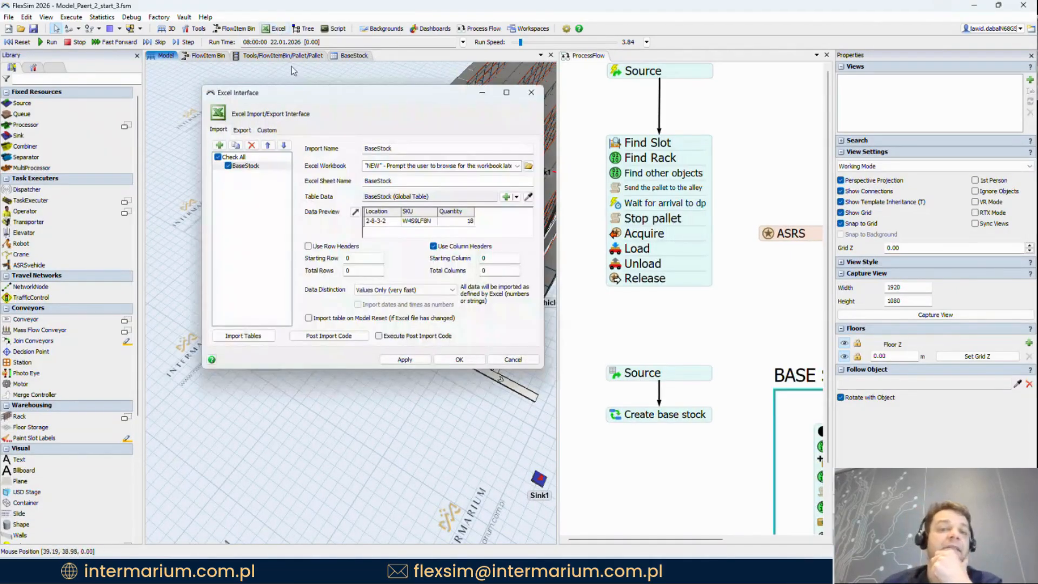
pyautogui.click(33, 67)
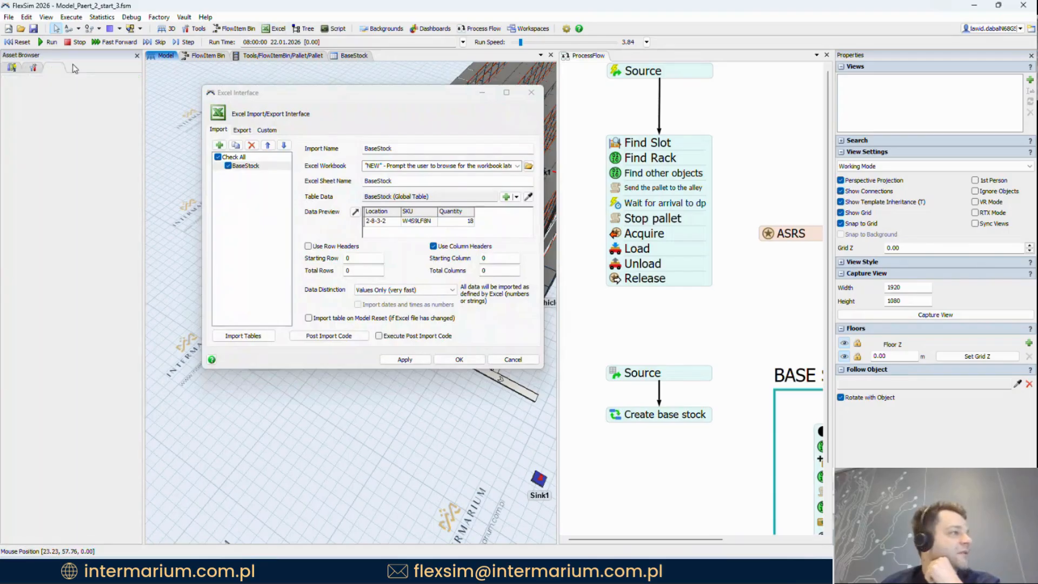
pyautogui.click(530, 92)
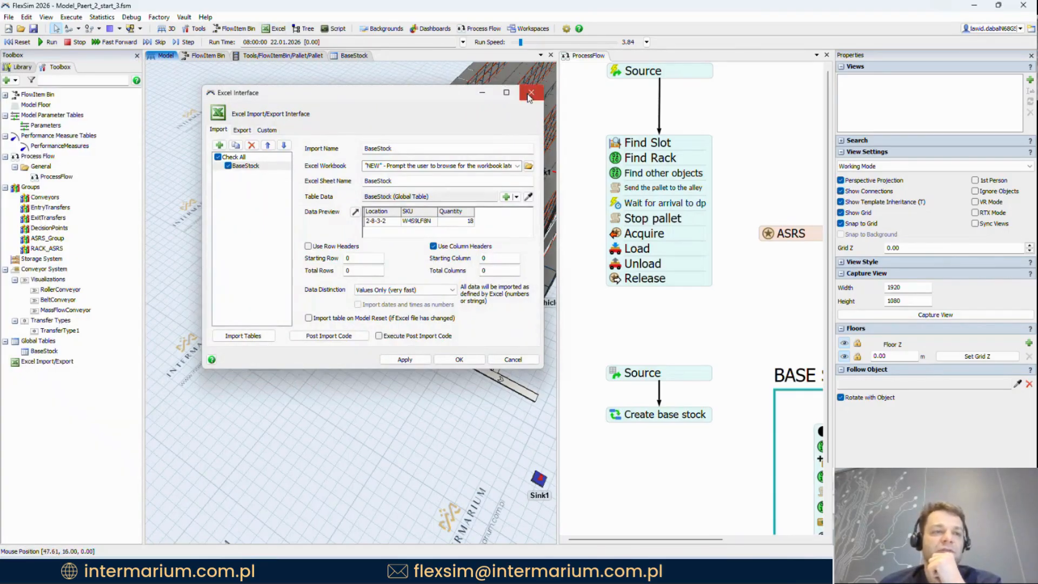
pyautogui.click(15, 80)
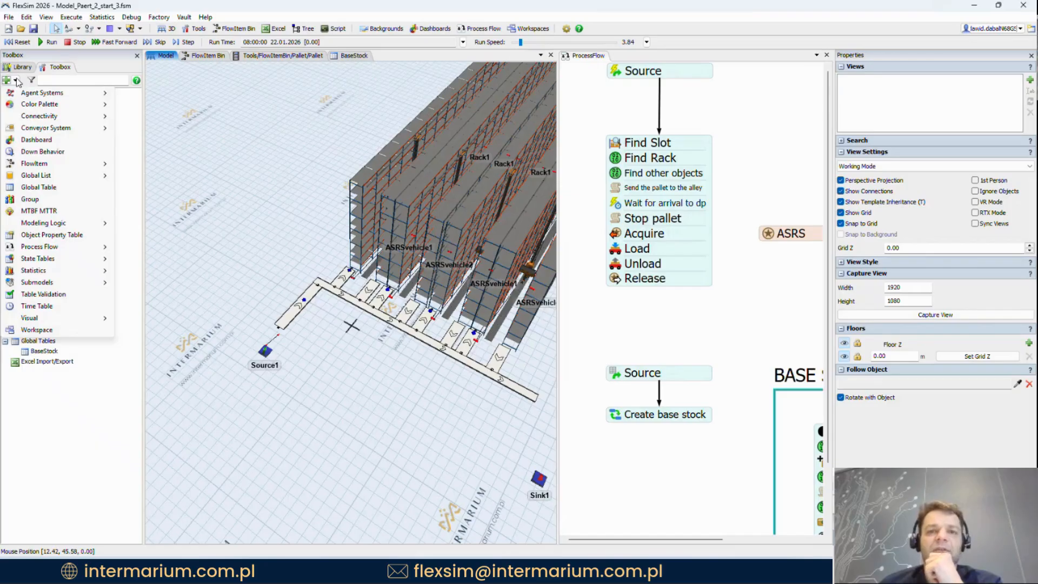
pyautogui.click(55, 176)
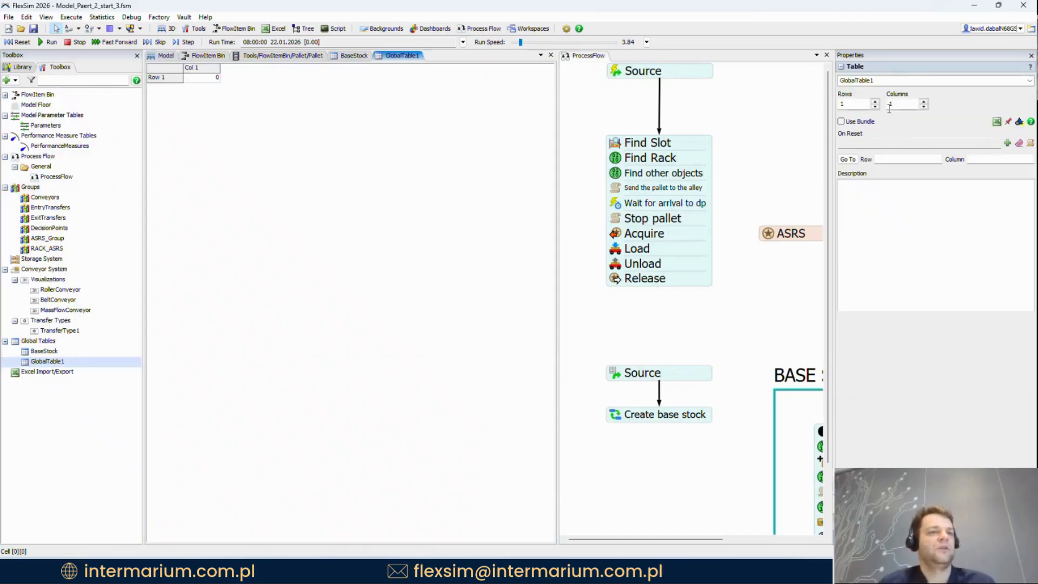
pyautogui.doubleClick(917, 81)
pyautogui.write('Inb')
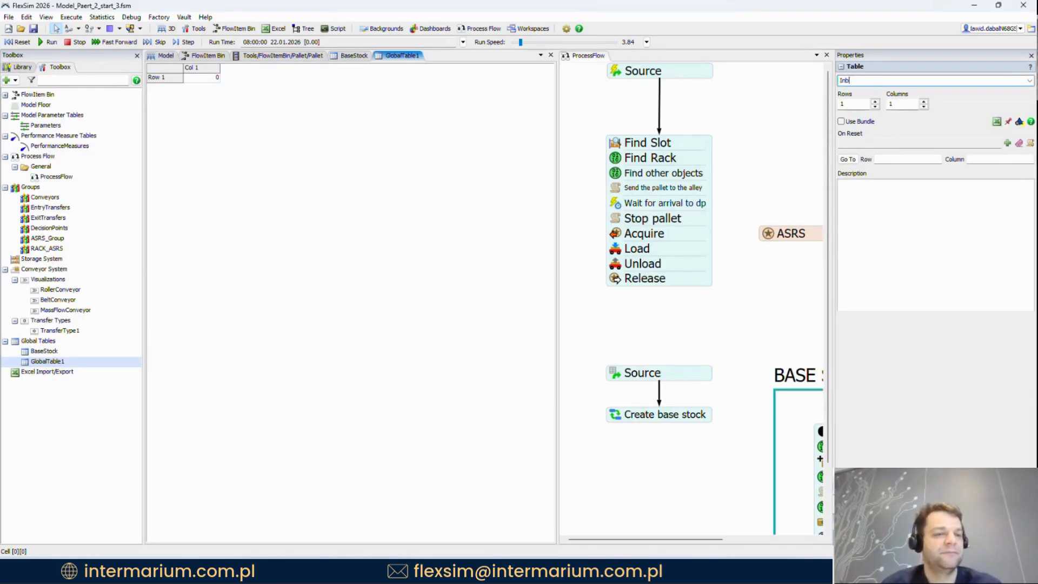
pyautogui.write('ound')
pyautogui.press('Return')
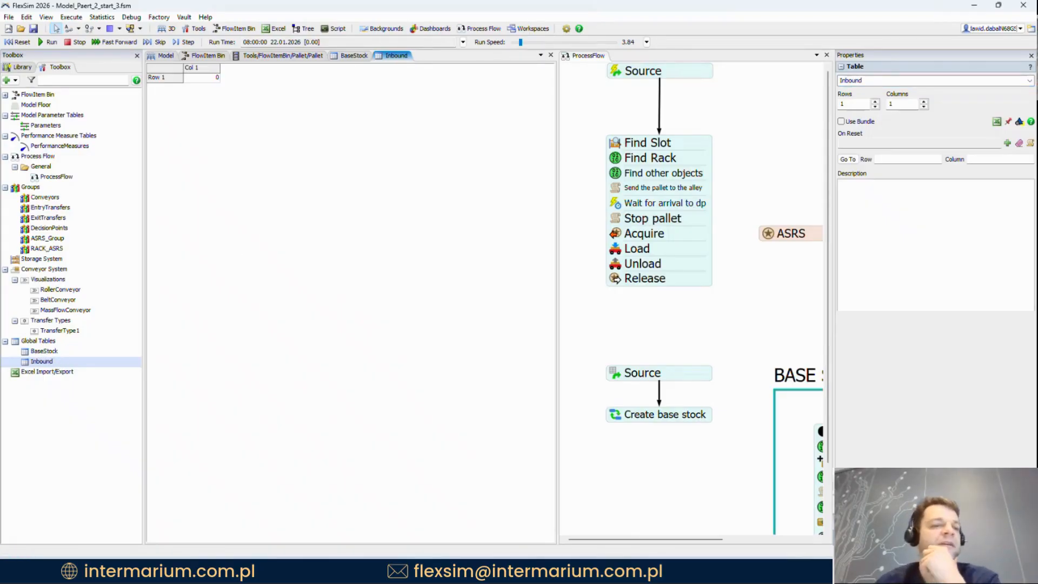
# Step: Copy the Inbound sheet's name from the Import workbook in Excel and return to FlexSim
pyautogui.hotkey('alt', 'Tab')
pyautogui.click(129, 536)
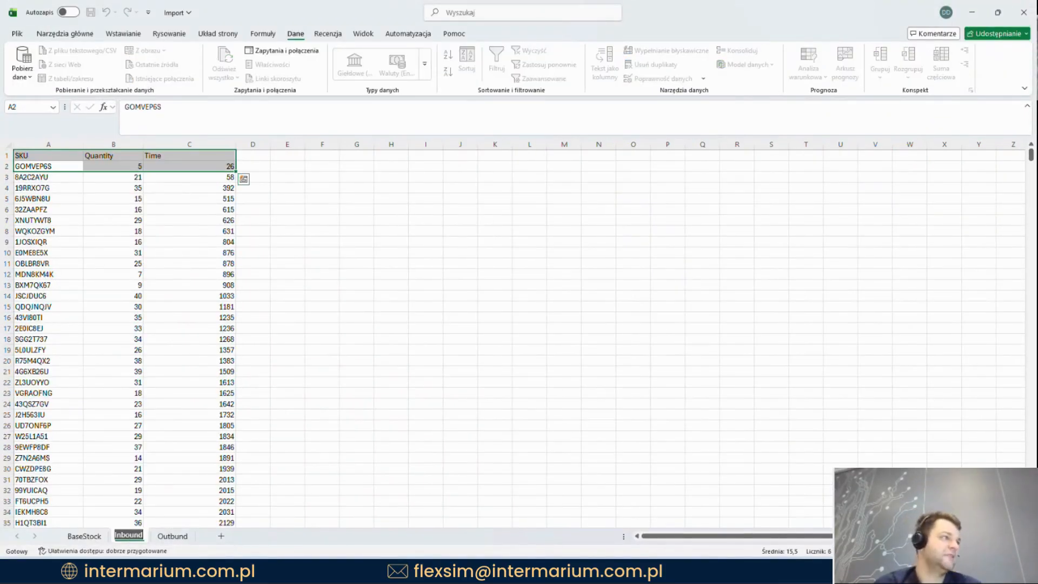
pyautogui.hotkey('ctrl', 'c')
pyautogui.hotkey('alt', 'Tab')
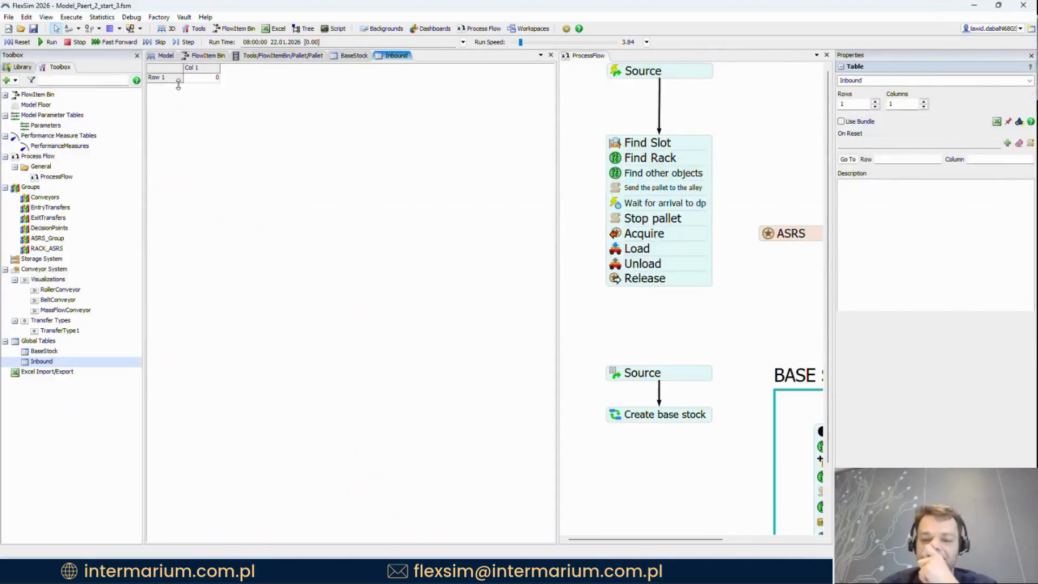
# Step: Add an Excel import line named Inbound that uses the same workbook as the previous import line
pyautogui.click(277, 28)
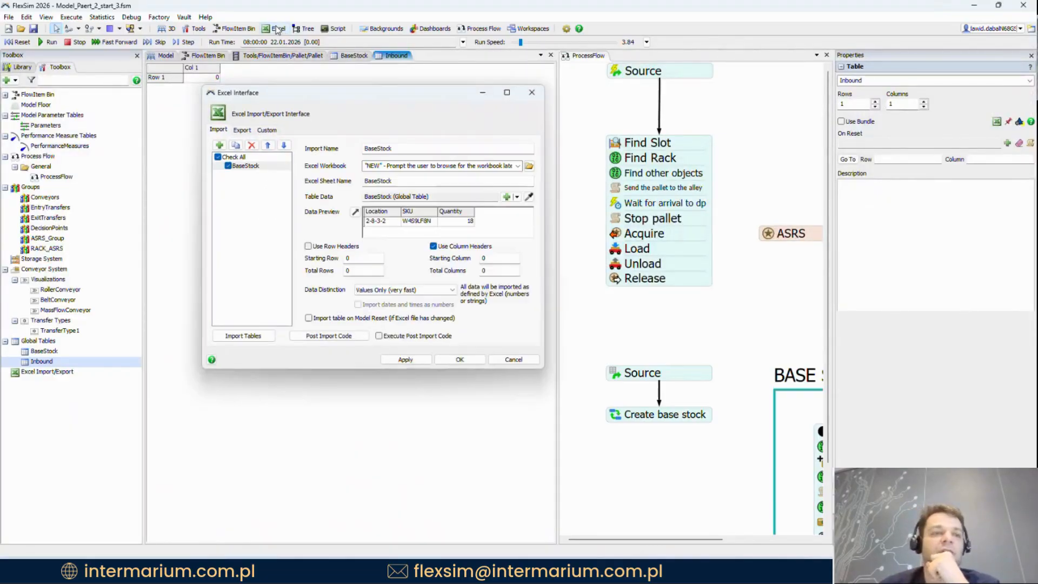
pyautogui.click(219, 145)
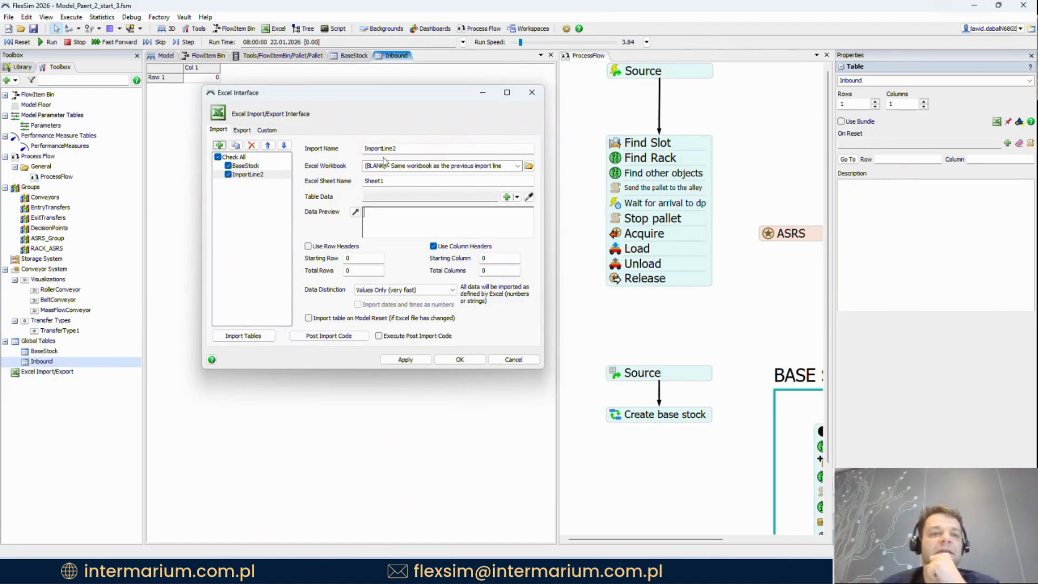
pyautogui.moveTo(419, 151); pyautogui.dragTo(328, 139)
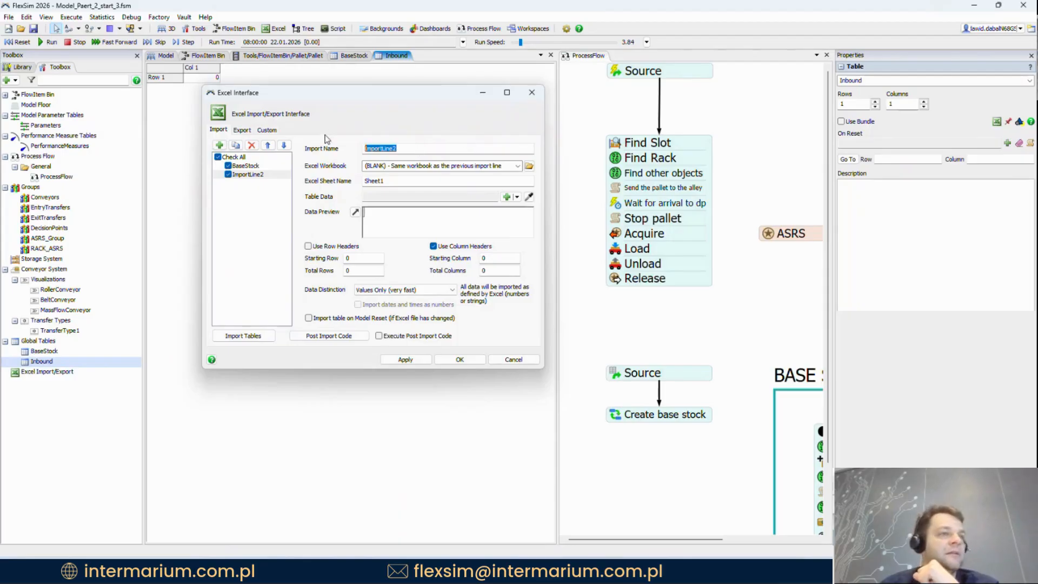
pyautogui.write('Inbound')
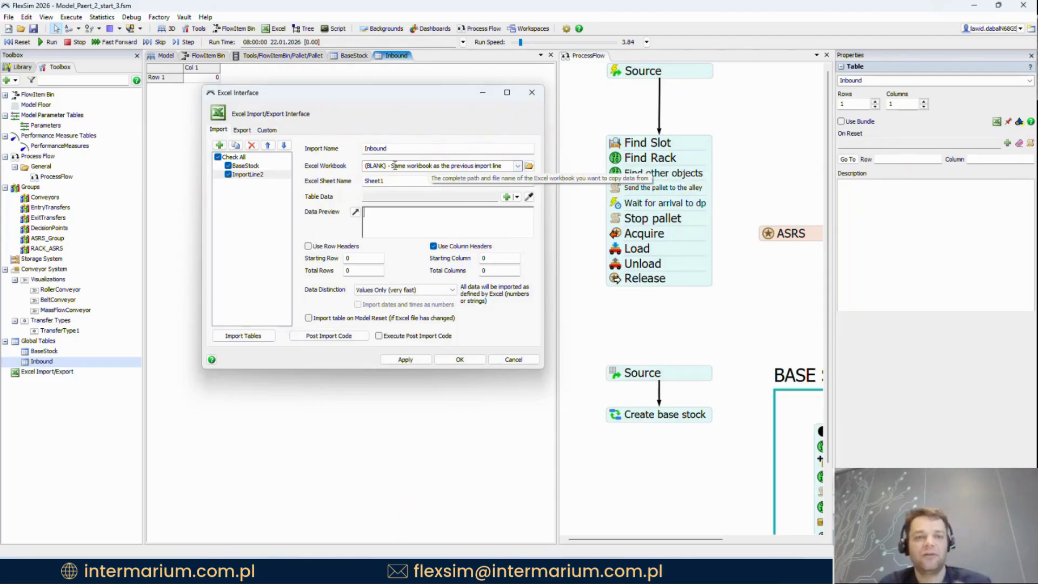
pyautogui.click(517, 166)
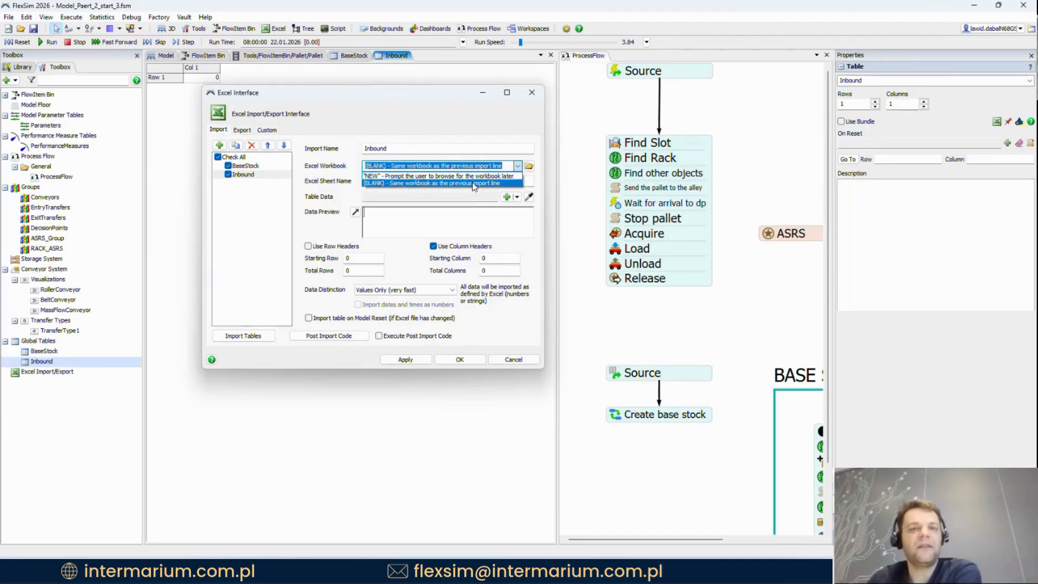
pyautogui.click(405, 184)
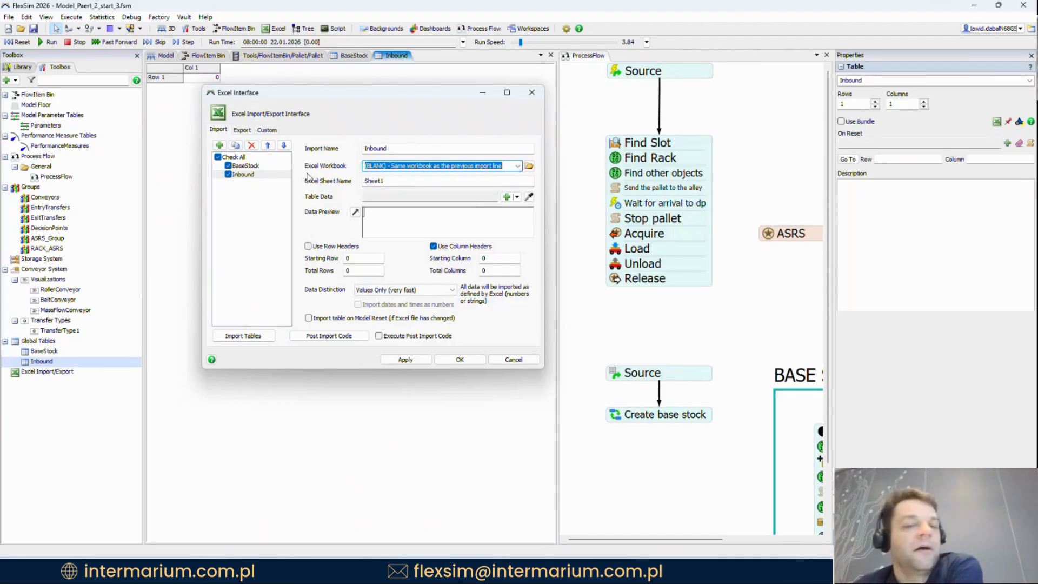
# Step: Set the Inbound import line's Excel sheet name to Inbound and its table data to the Inbound global table
pyautogui.click(250, 166)
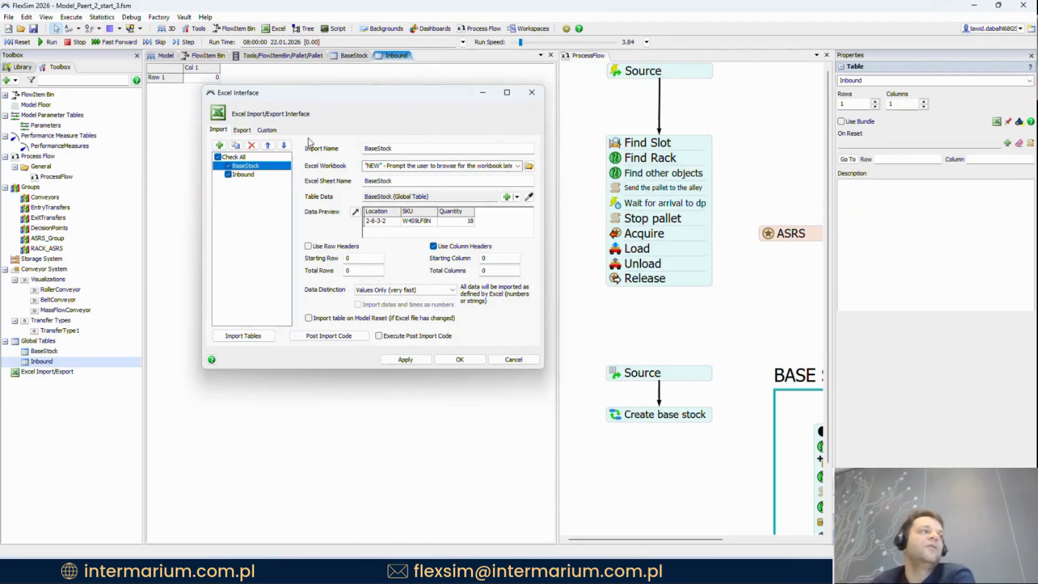
pyautogui.click(247, 174)
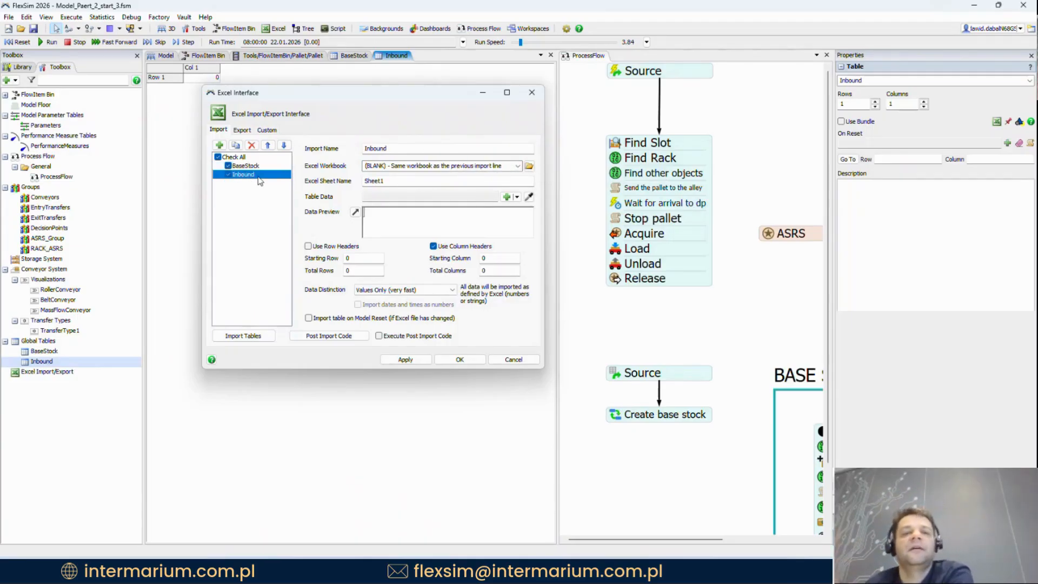
pyautogui.moveTo(438, 181); pyautogui.dragTo(342, 172)
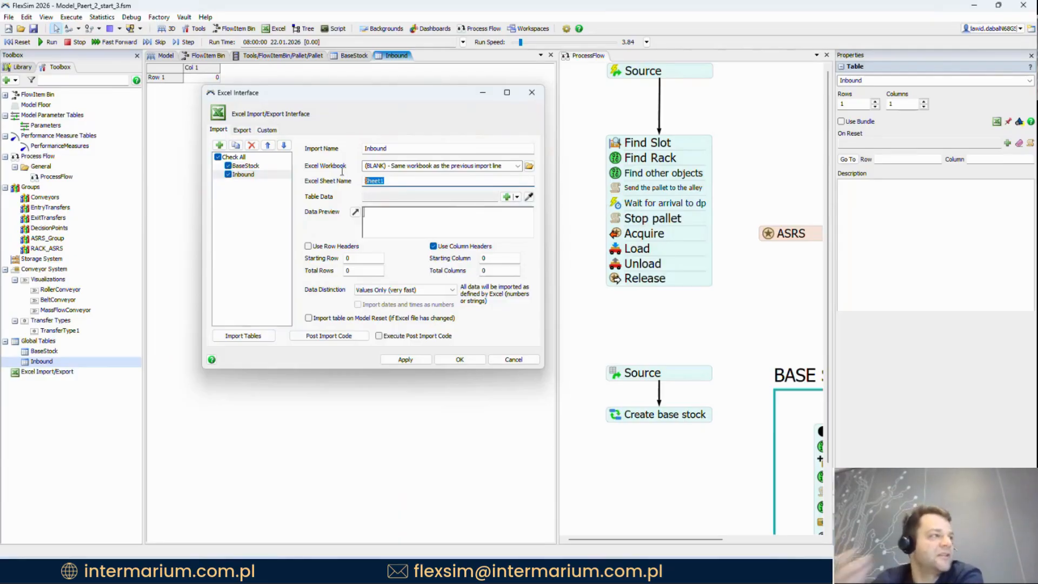
pyautogui.write('Inbound')
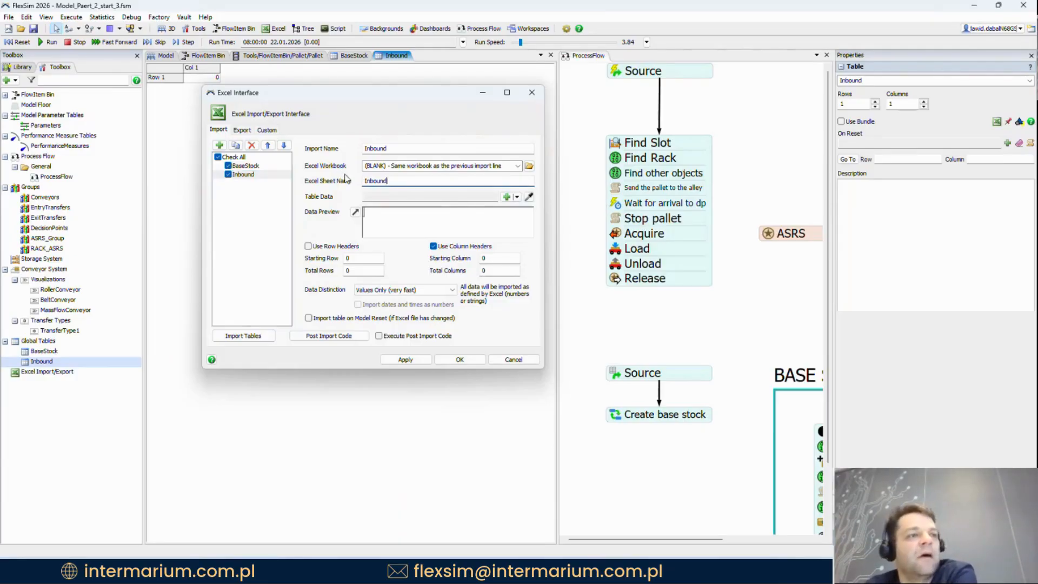
pyautogui.click(518, 197)
pyautogui.moveTo(546, 222)
pyautogui.click(623, 236)
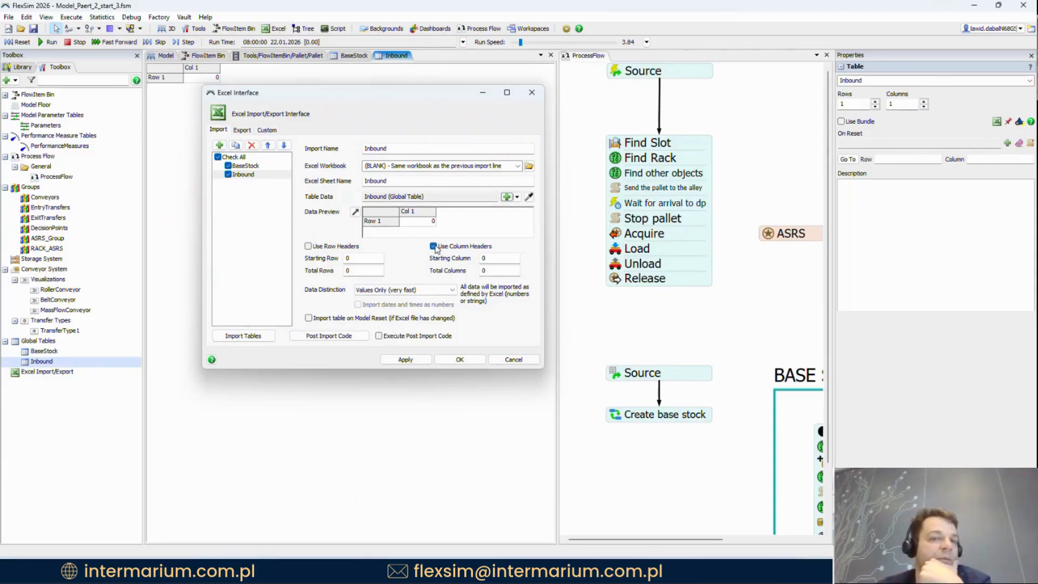
# Step: Import the tables from the Import workbook in the Webinar_WarehouseAutomation folder and close the Excel Interface
pyautogui.click(250, 340)
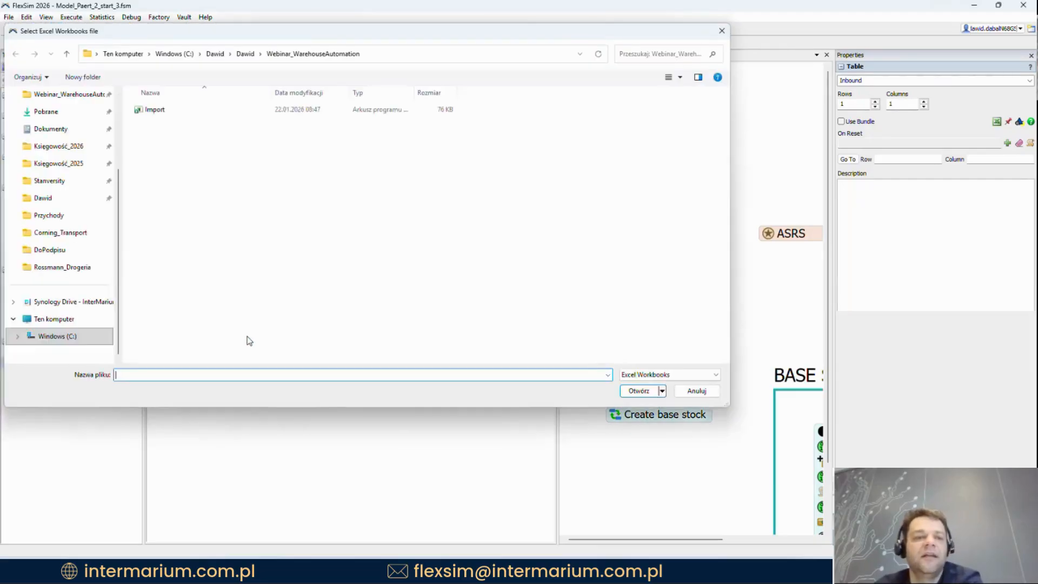
pyautogui.click(156, 109)
pyautogui.press('Return')
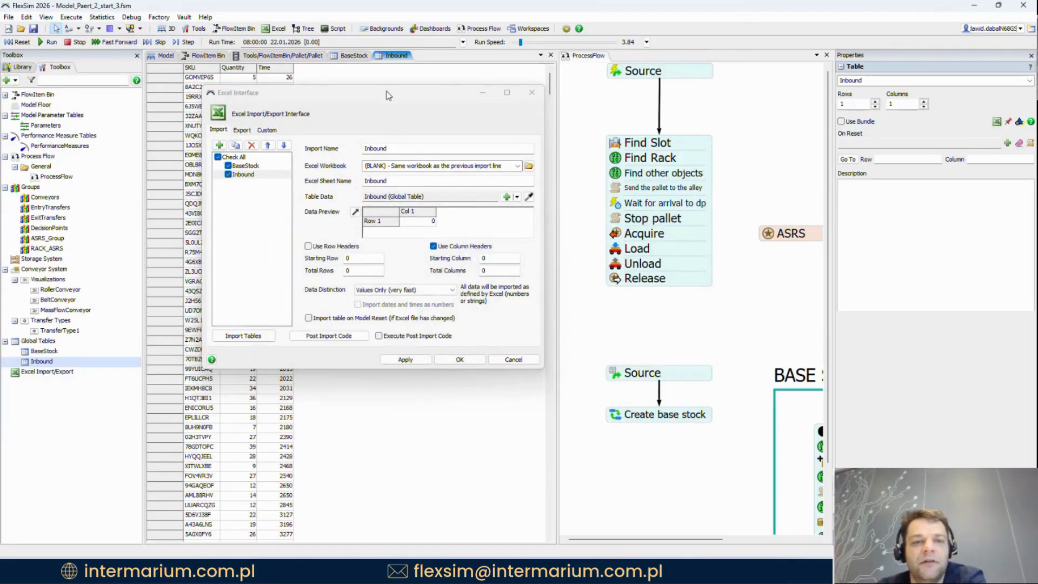
pyautogui.moveTo(380, 96); pyautogui.dragTo(522, 157)
pyautogui.click(617, 421)
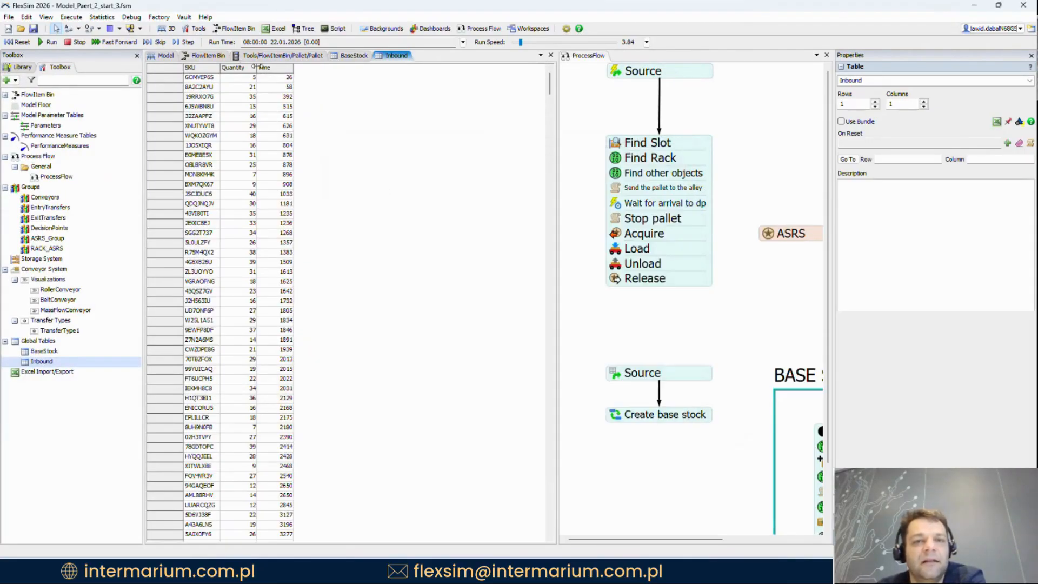
# Step: Widen the Inbound table's SKU and Quantity columns and compare its data with the BaseStock table and the Inbound sheet in Excel
pyautogui.moveTo(257, 69); pyautogui.dragTo(360, 70)
pyautogui.moveTo(220, 70); pyautogui.dragTo(329, 453)
pyautogui.doubleClick(52, 353)
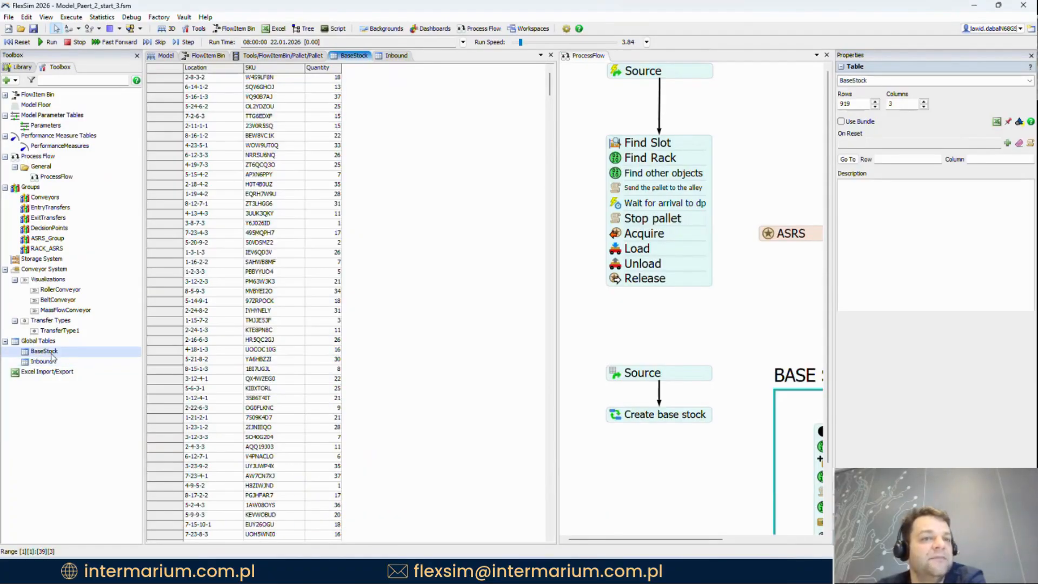
pyautogui.doubleClick(40, 361)
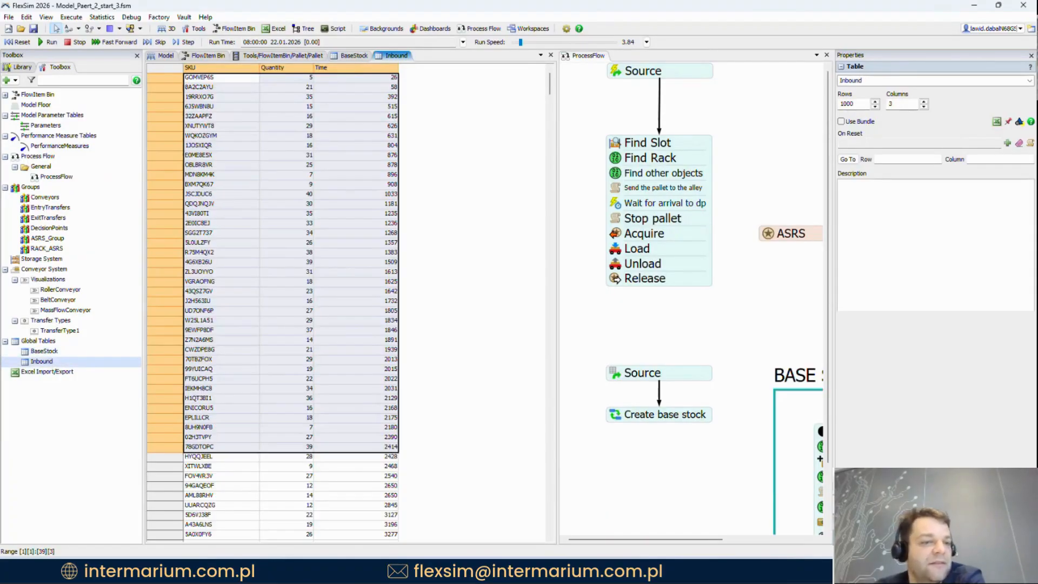
pyautogui.hotkey('alt', 'Tab')
pyautogui.click(65, 191)
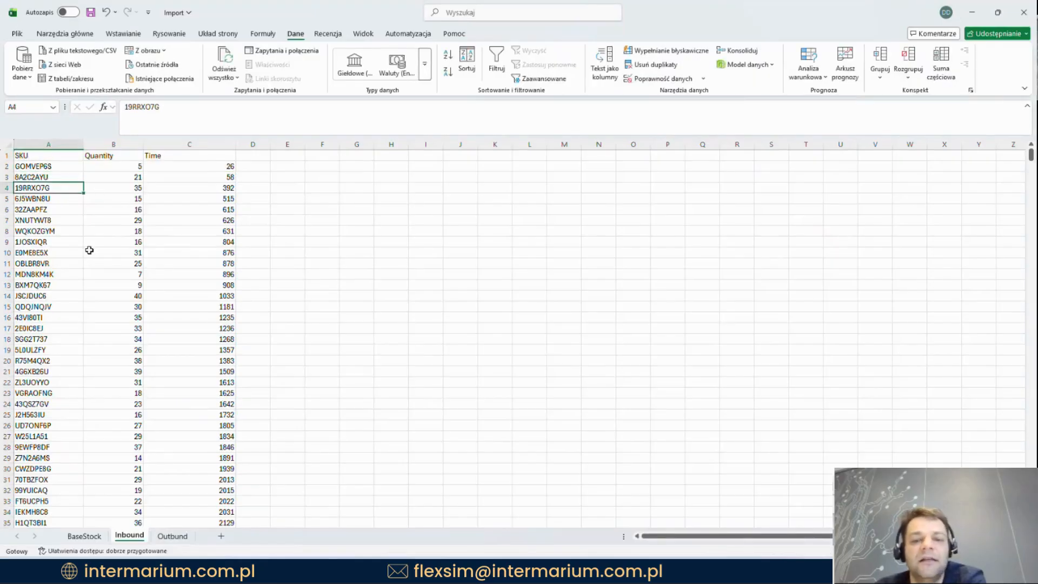
pyautogui.click(972, 13)
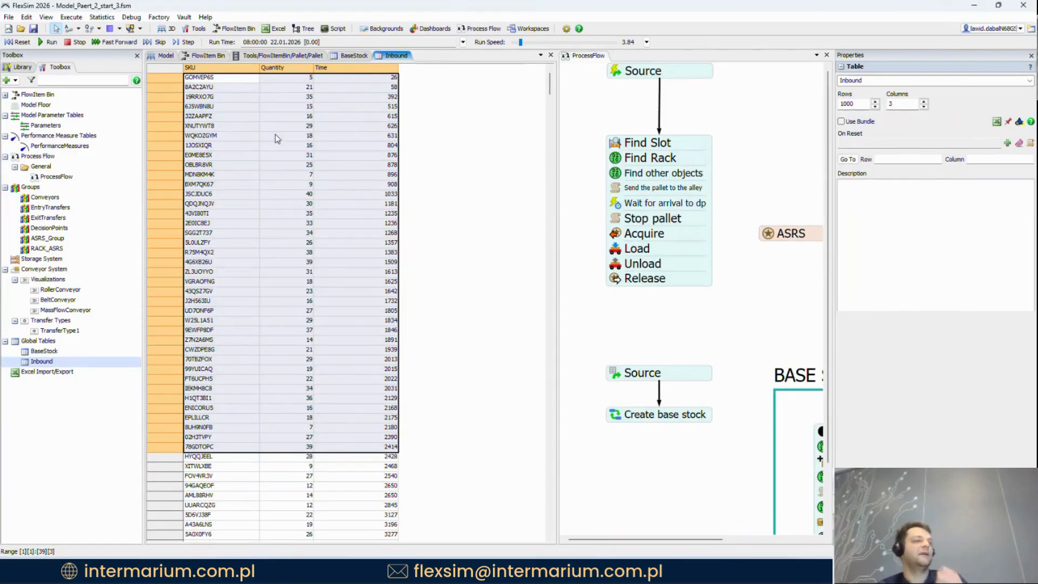
# Step: Delete Source1 in front of the infeed conveyor in the 3D model
pyautogui.click(163, 57)
pyautogui.scroll(5, 305, 339)
pyautogui.moveTo(305, 340); pyautogui.dragTo(283, 294, button='right')
pyautogui.moveTo(283, 295); pyautogui.dragTo(292, 295)
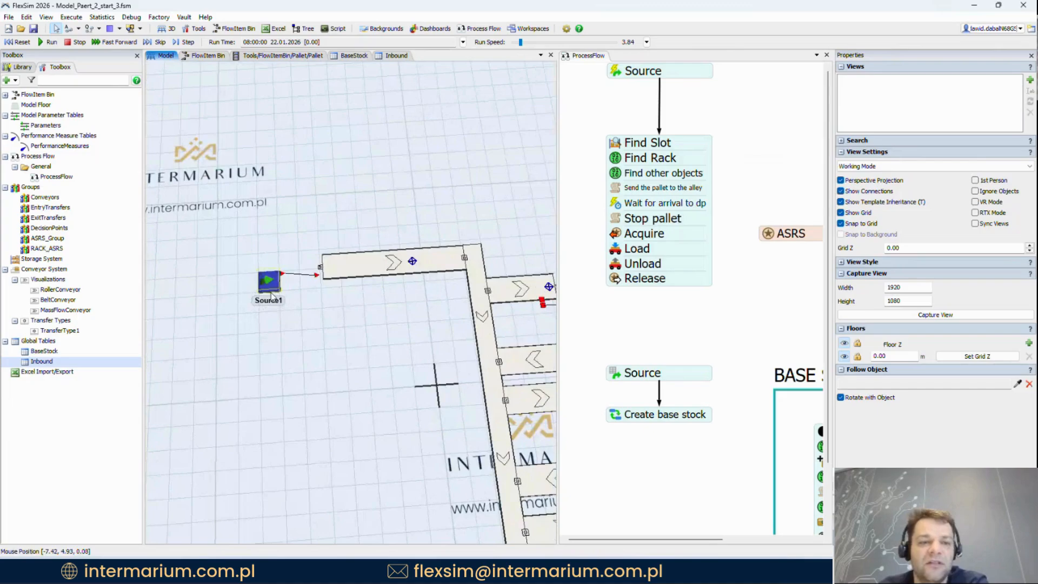
pyautogui.click(269, 282)
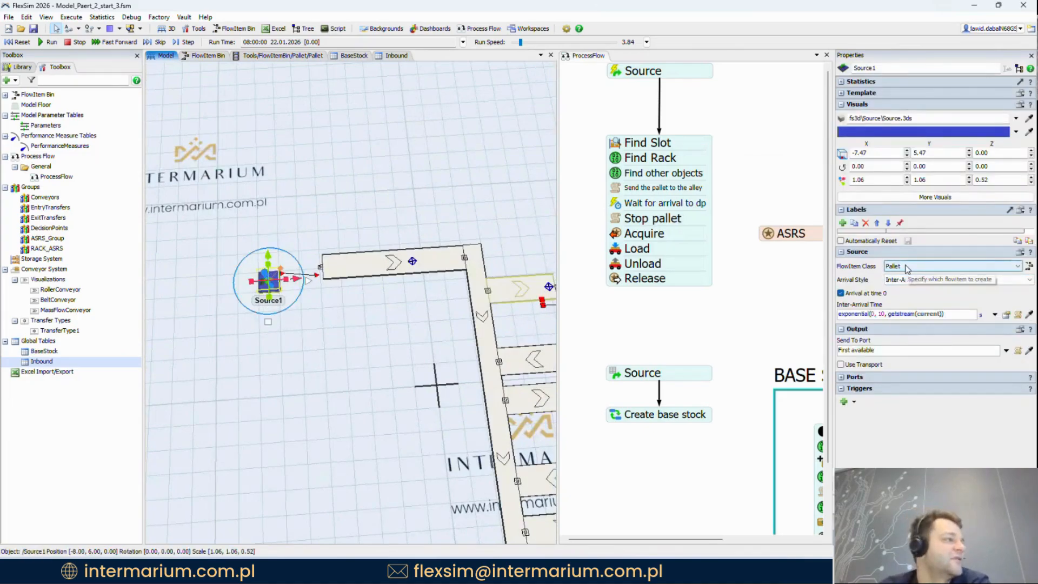
pyautogui.click(310, 291)
pyautogui.click(276, 281)
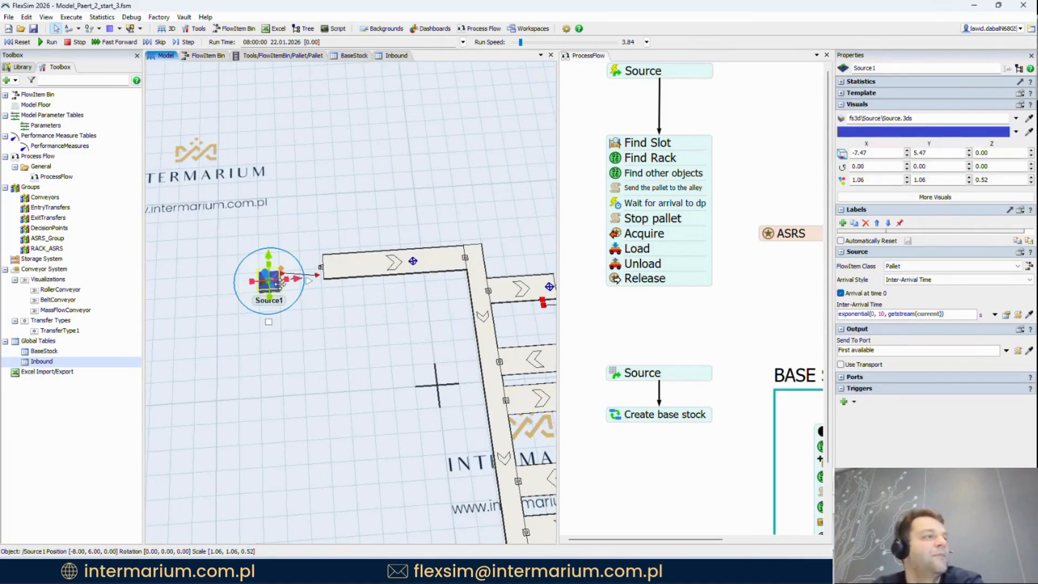
pyautogui.press('Delete')
# Step: Place a Queue just before the start of the infeed conveyor, at about X -7, Y 5
pyautogui.moveTo(281, 224); pyautogui.dragTo(305, 203)
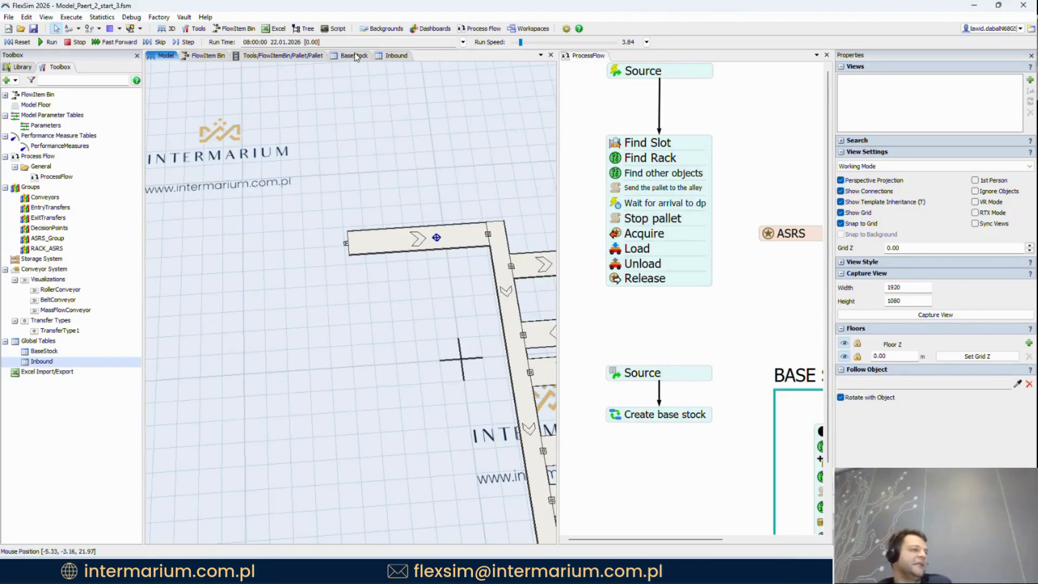
pyautogui.moveTo(334, 141); pyautogui.dragTo(332, 153, button='right')
pyautogui.scroll(-3, 334, 157)
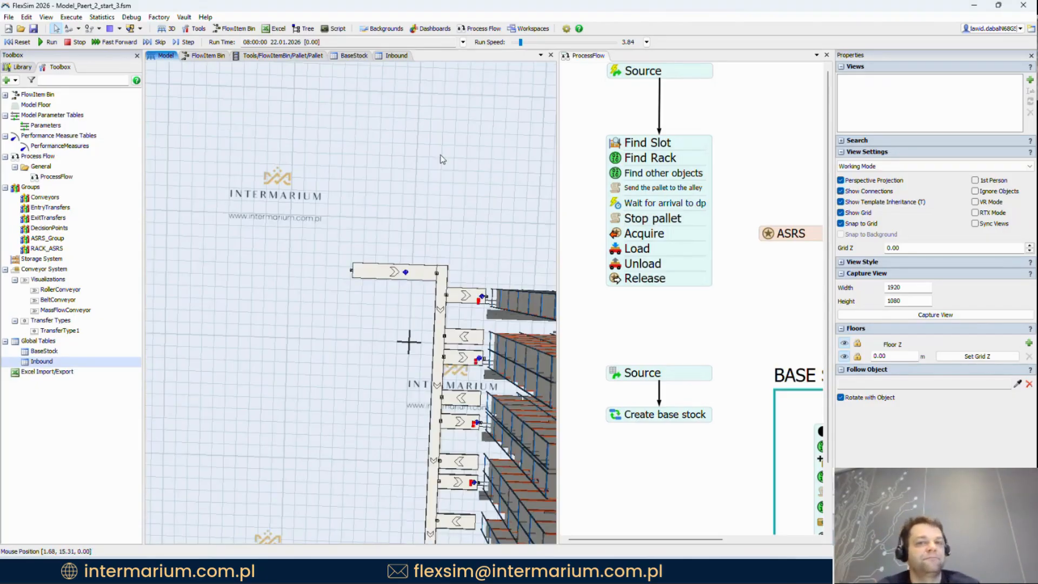
pyautogui.moveTo(426, 199); pyautogui.dragTo(392, 177, button='right')
pyautogui.moveTo(307, 169); pyautogui.dragTo(297, 163)
pyautogui.click(22, 66)
pyautogui.moveTo(22, 113); pyautogui.dragTo(297, 273)
pyautogui.scroll(5, 312, 241)
pyautogui.click(308, 354)
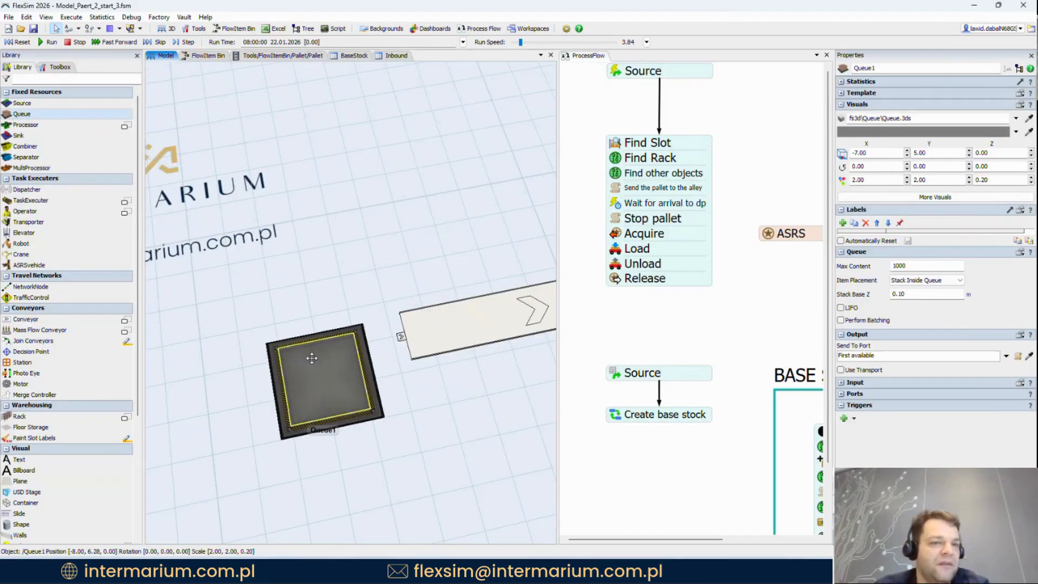
# Step: Connect the new queue's output to the start of the infeed conveyor
pyautogui.moveTo(317, 315); pyautogui.dragTo(312, 257, button='right')
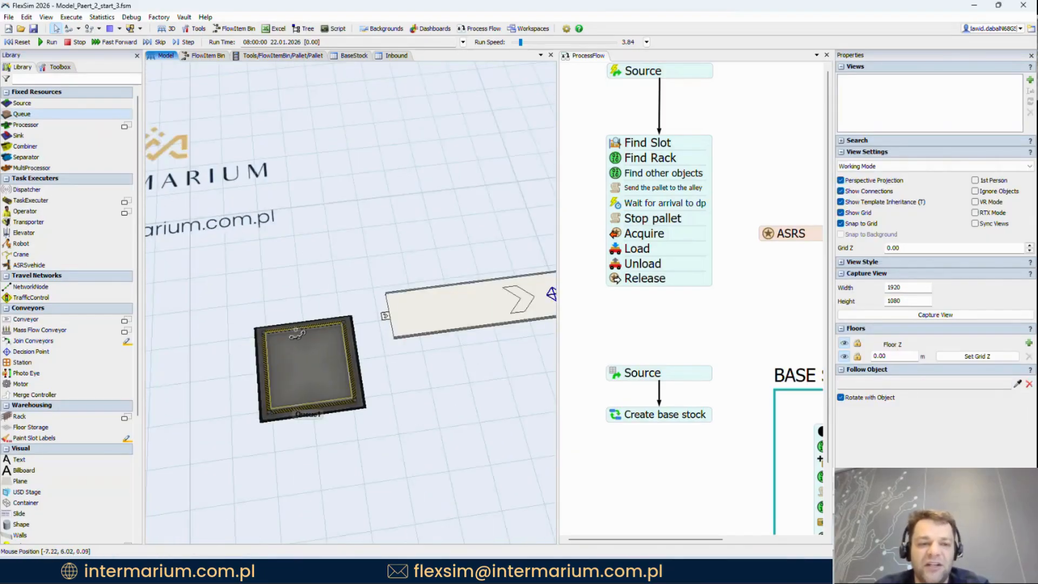
pyautogui.press('a')
pyautogui.click(309, 347)
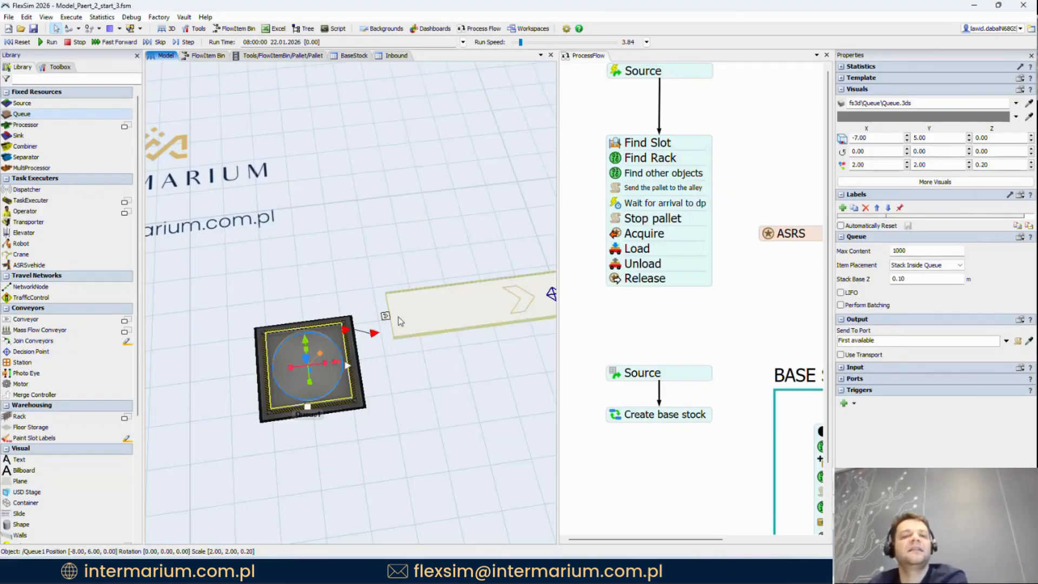
# Step: Rename the queue in front of the infeed conveyor as Inbound_flow
pyautogui.moveTo(306, 275); pyautogui.dragTo(371, 344, button='right')
pyautogui.moveTo(460, 325); pyautogui.dragTo(455, 325, button='right')
pyautogui.scroll(-5, 454, 325)
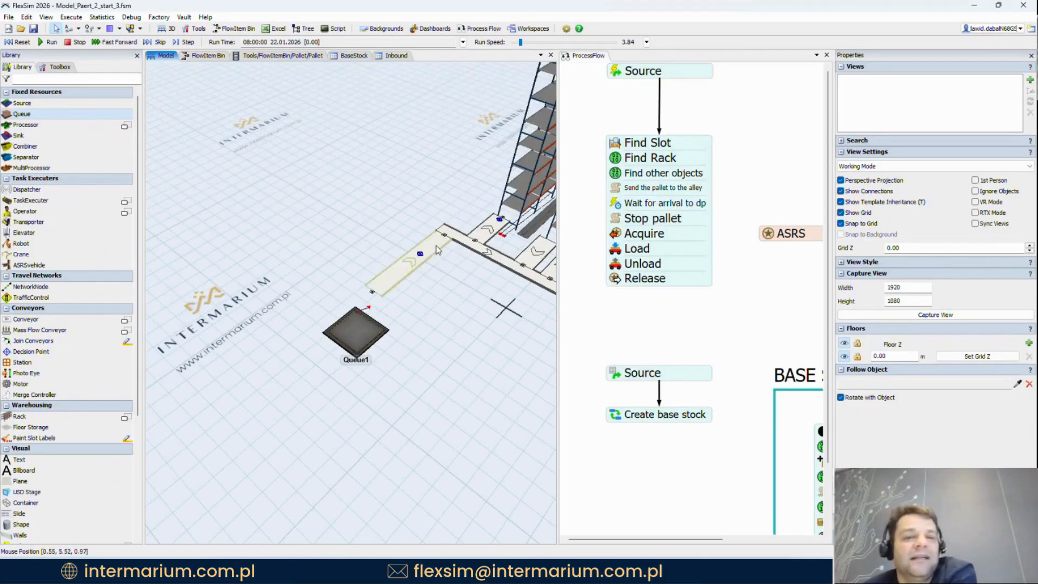
pyautogui.moveTo(445, 304); pyautogui.dragTo(352, 297)
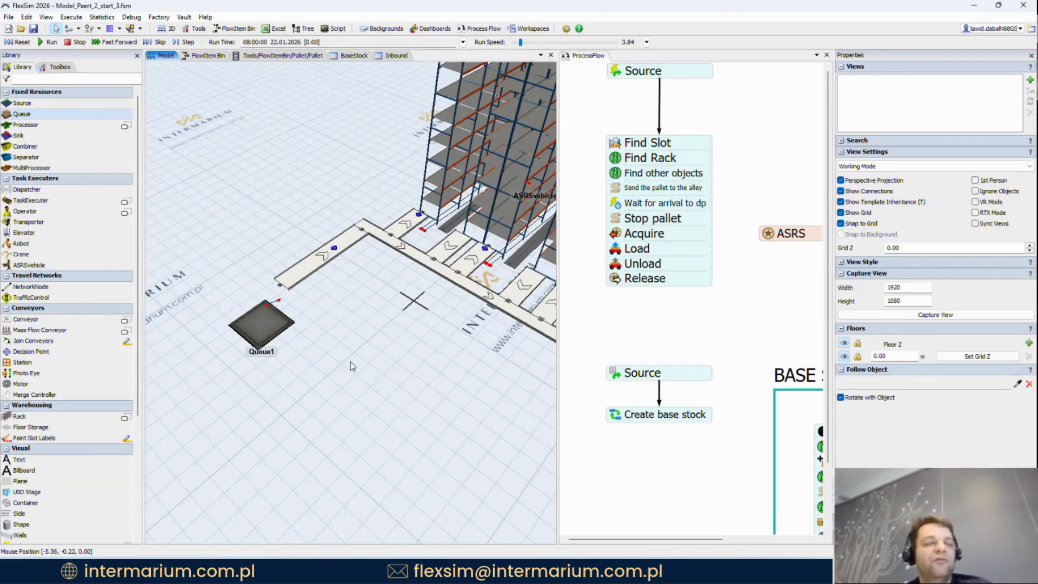
pyautogui.moveTo(350, 361); pyautogui.dragTo(307, 362, button='right')
pyautogui.scroll(3, 266, 325)
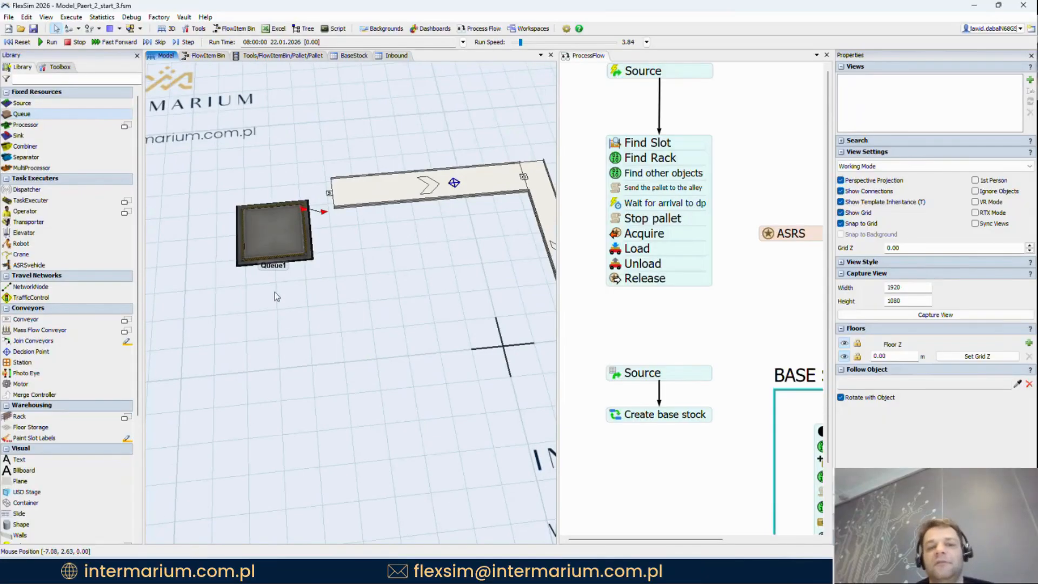
pyautogui.click(274, 238)
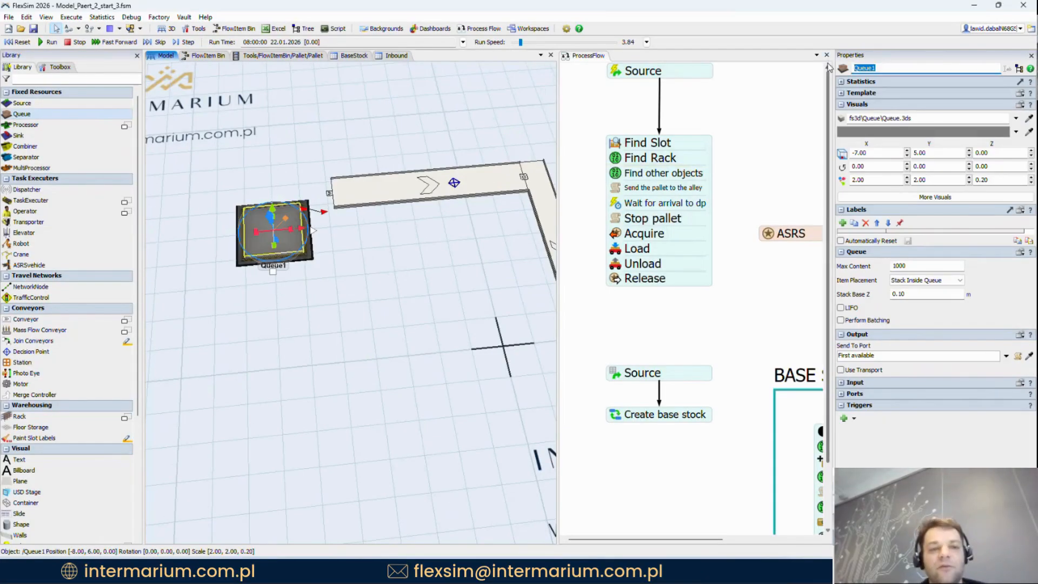
pyautogui.write('S')
pyautogui.write('Inbound_flow')
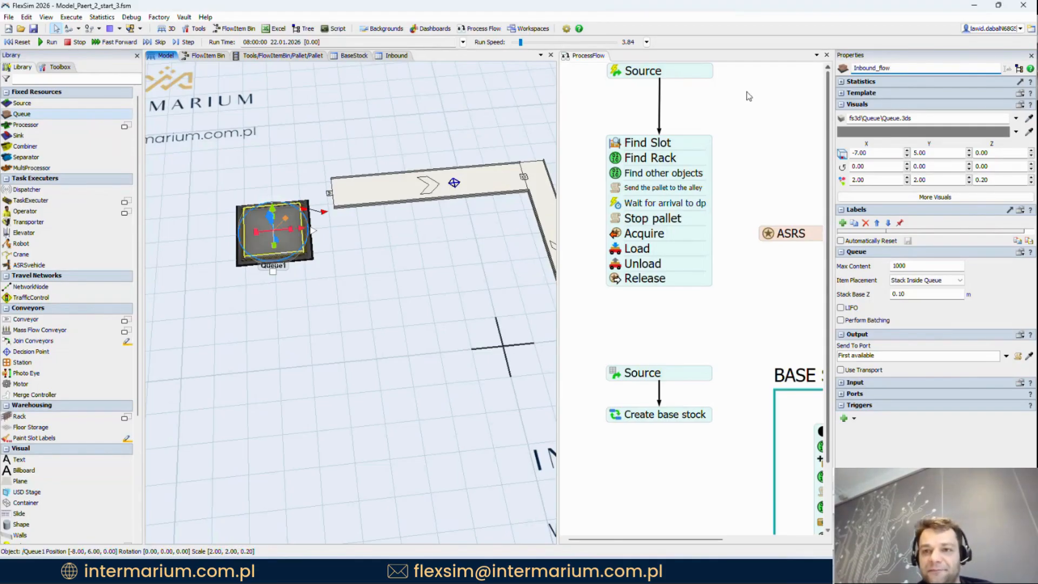
pyautogui.click(296, 282)
pyautogui.moveTo(297, 282)
pyautogui.mouseDown(button='right')
pyautogui.moveTo(327, 280)
pyautogui.moveTo(316, 283)
pyautogui.mouseUp(button='right')
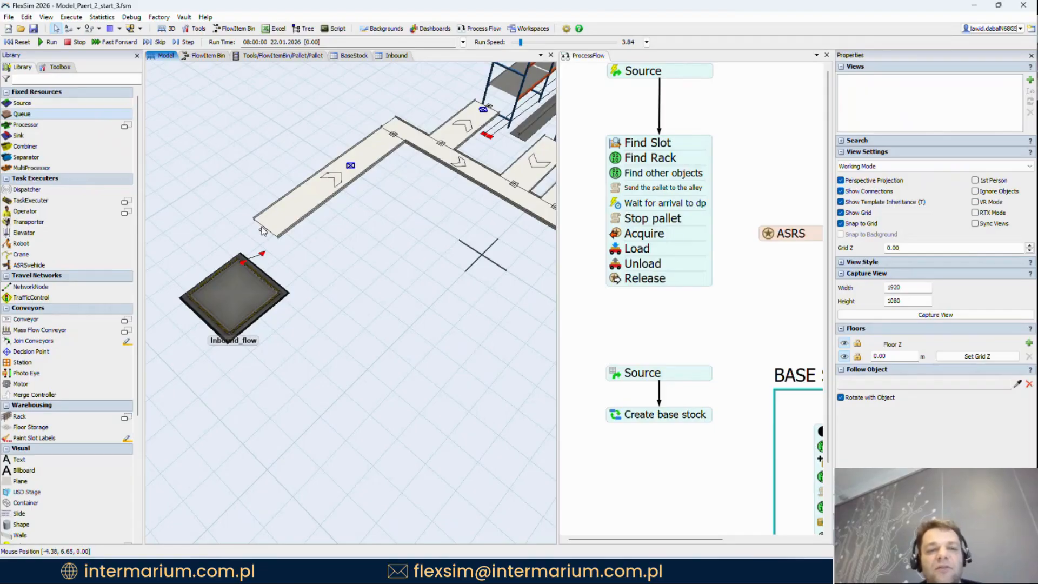
# Step: Dock the Inbound table in an enlarged pane below the 3D model and widen its SKU and Quantity columns
pyautogui.moveTo(545, 233); pyautogui.dragTo(491, 268, button='right')
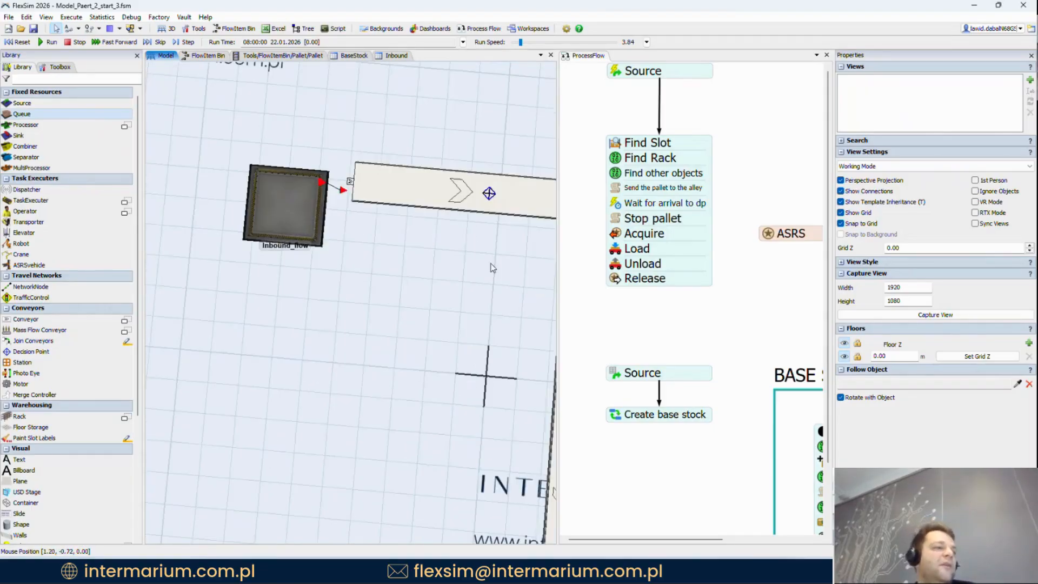
pyautogui.scroll(-3, 491, 270)
pyautogui.scroll(-5, 650, 326)
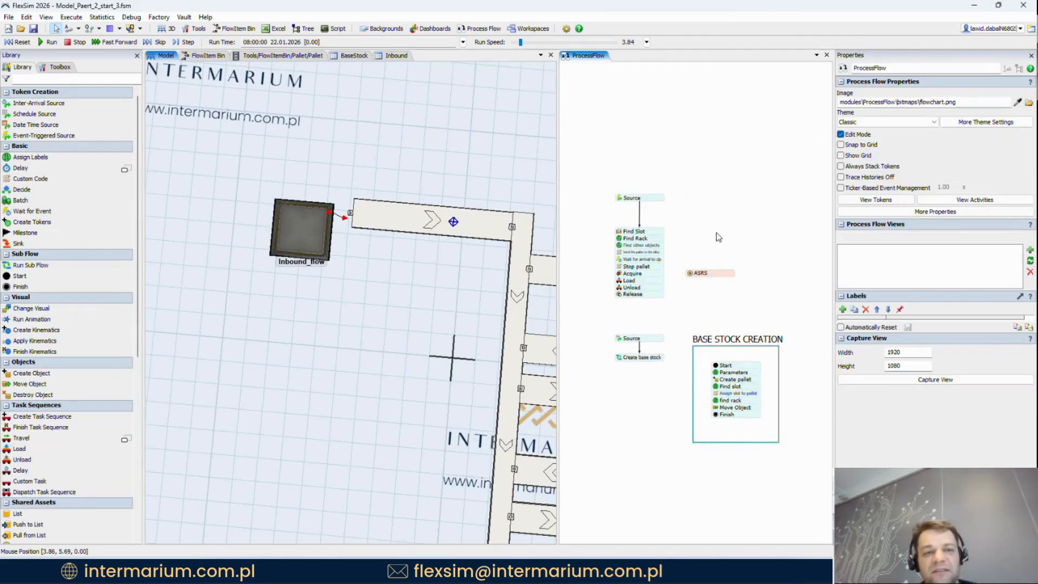
pyautogui.moveTo(669, 198); pyautogui.dragTo(669, 192)
pyautogui.moveTo(727, 221); pyautogui.dragTo(652, 174)
pyautogui.moveTo(694, 216); pyautogui.dragTo(676, 188)
pyautogui.scroll(1, 675, 188)
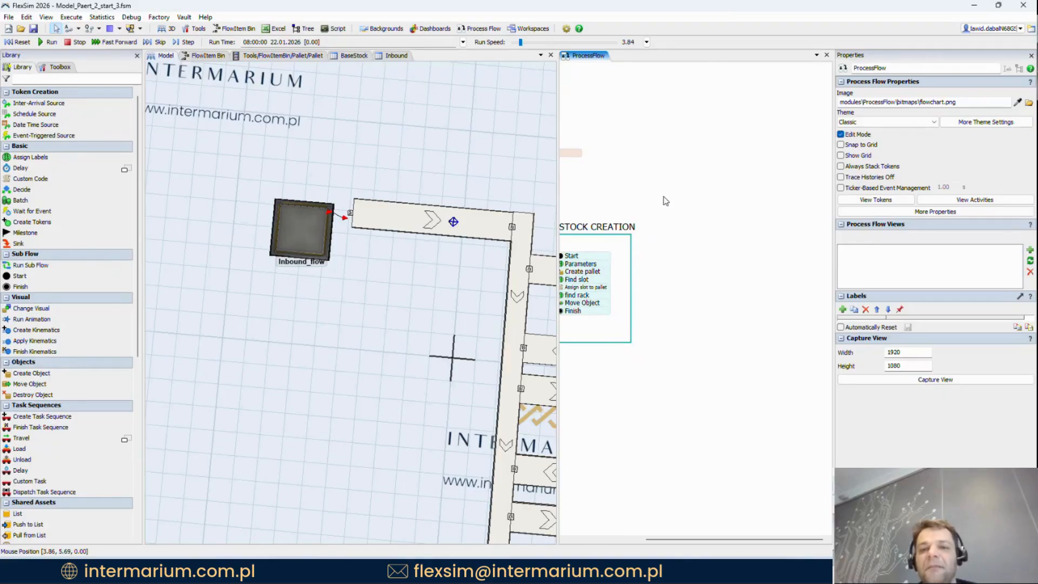
pyautogui.click(402, 57)
pyautogui.moveTo(382, 57); pyautogui.dragTo(357, 306)
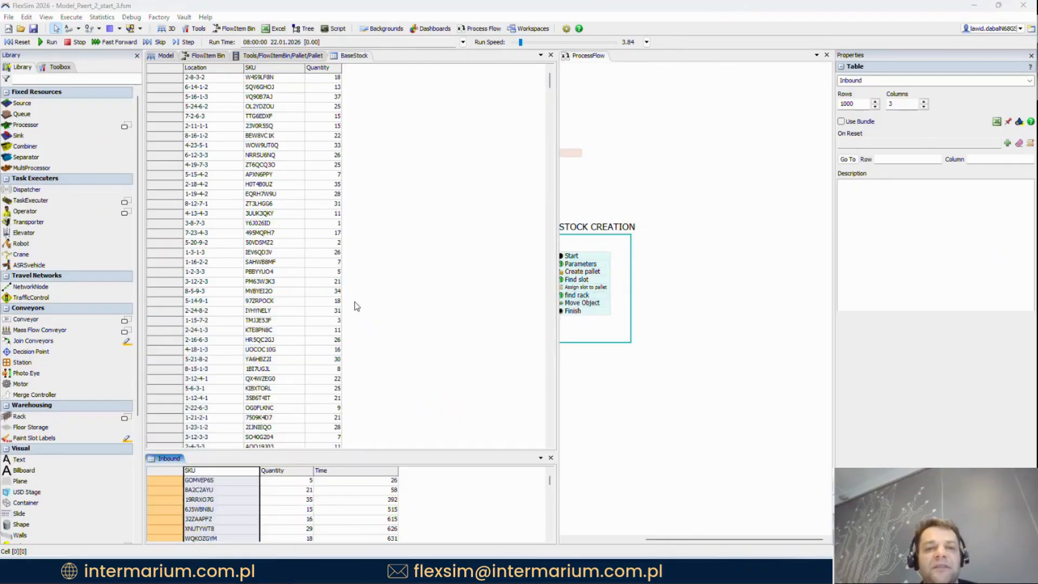
pyautogui.click(168, 56)
pyautogui.moveTo(435, 453); pyautogui.dragTo(435, 387)
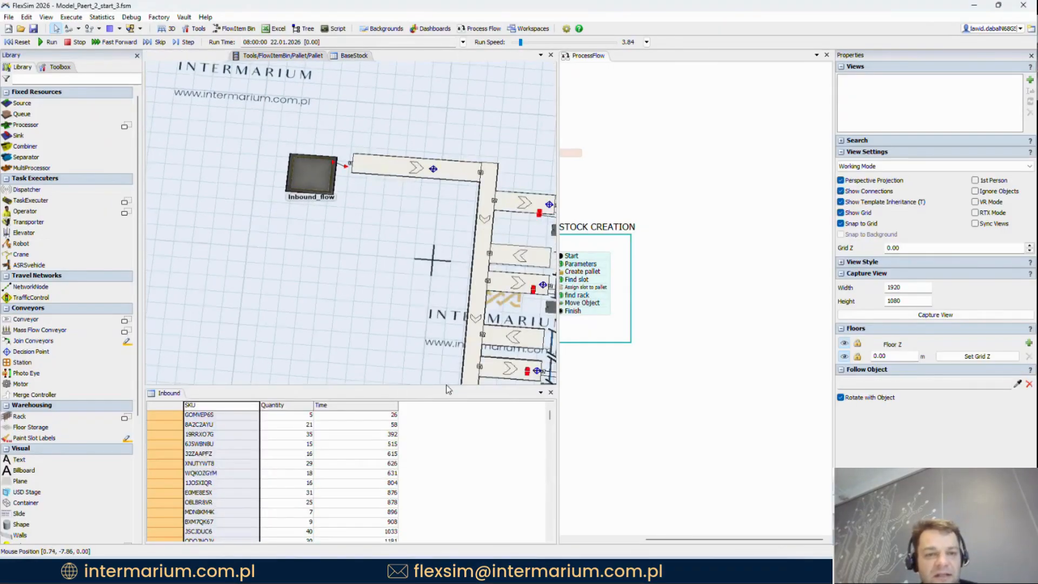
pyautogui.moveTo(313, 407); pyautogui.dragTo(340, 407)
pyautogui.moveTo(261, 407); pyautogui.dragTo(273, 407)
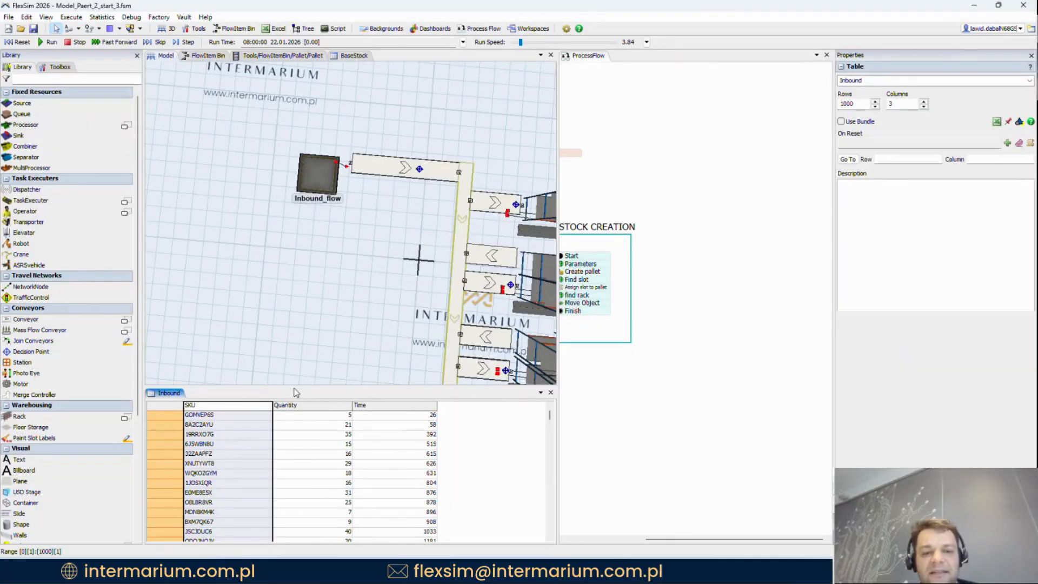
# Step: Examine the first Inbound row's SKU, quantity and time in relation to the Inbound_flow queue
pyautogui.click(319, 180)
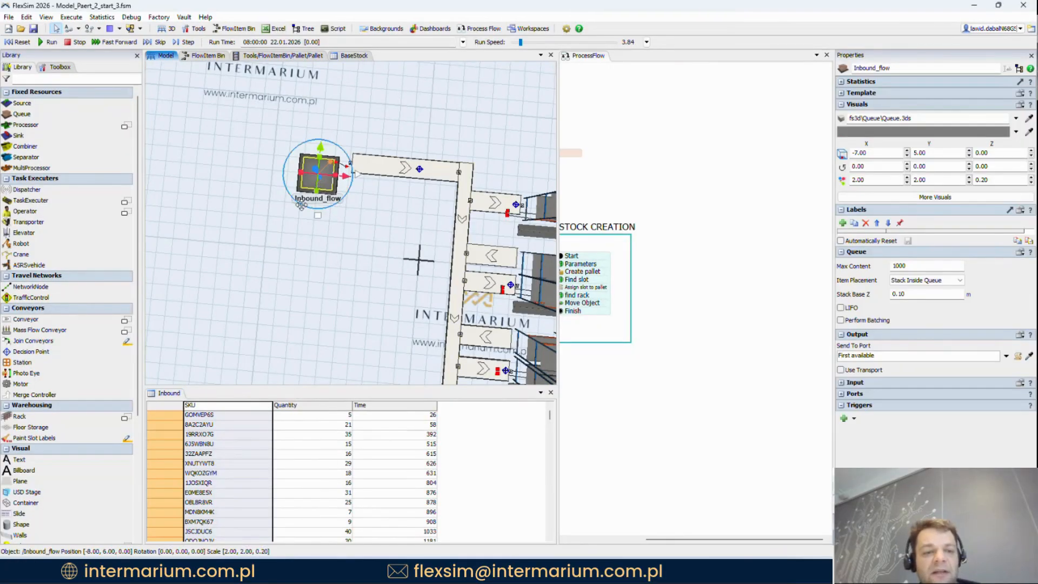
pyautogui.click(241, 415)
pyautogui.click(292, 417)
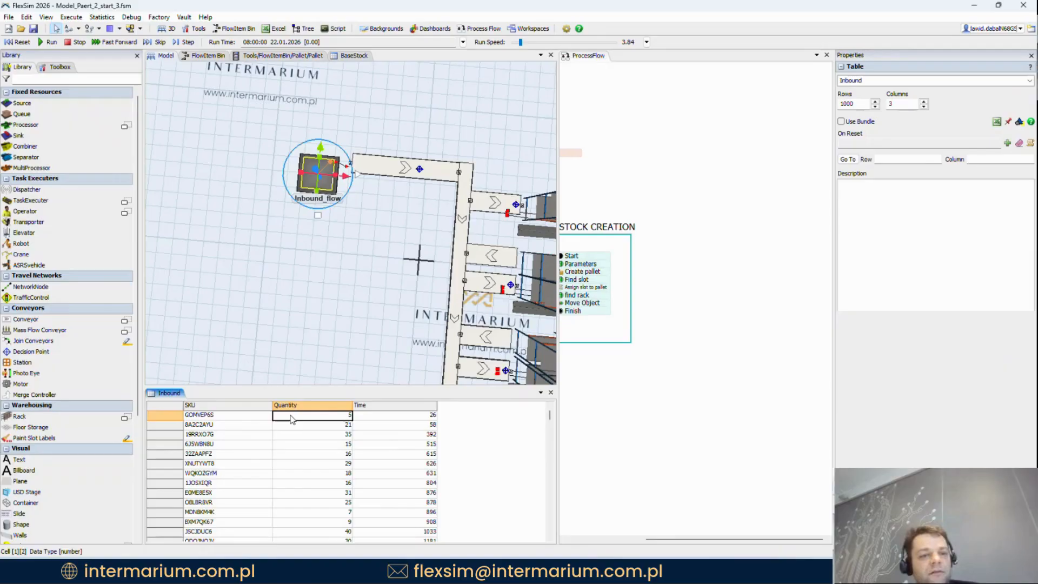
pyautogui.click(372, 419)
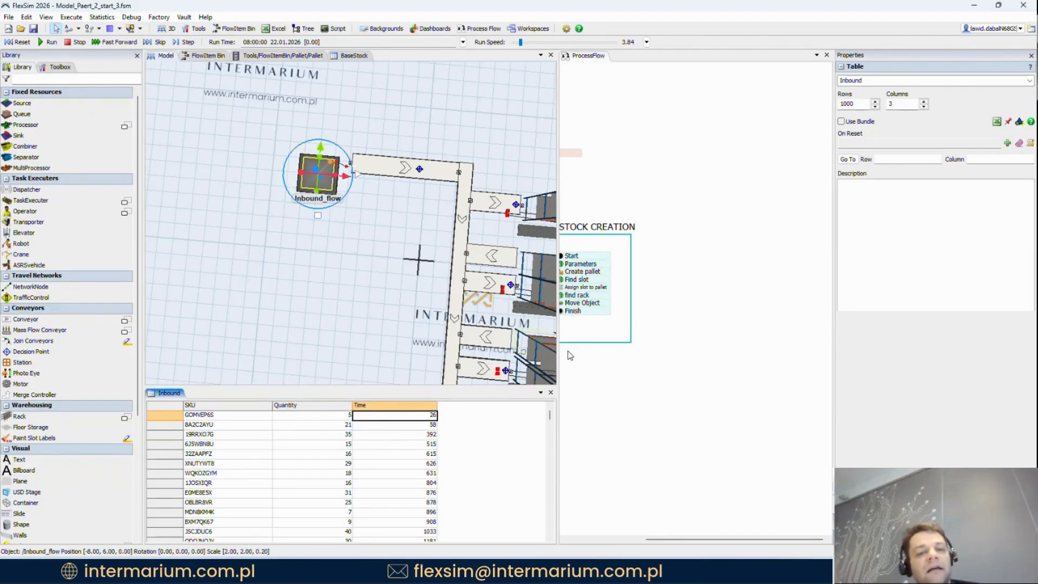
pyautogui.click(704, 299)
pyautogui.click(511, 446)
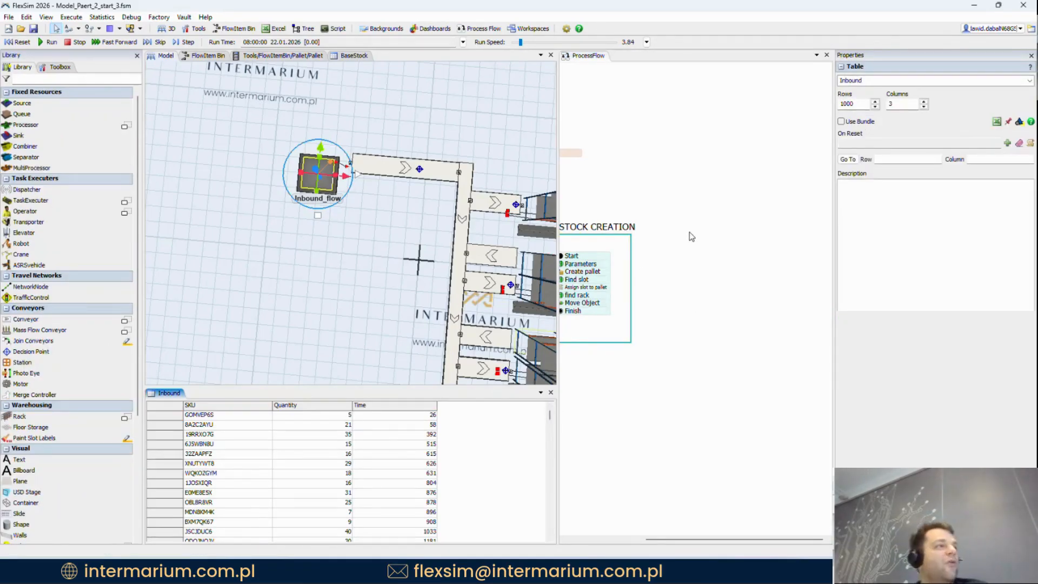
# Step: Add a Schedule Source in the empty area beside the BASE STOCK CREATION block and open its settings
pyautogui.doubleClick(675, 245)
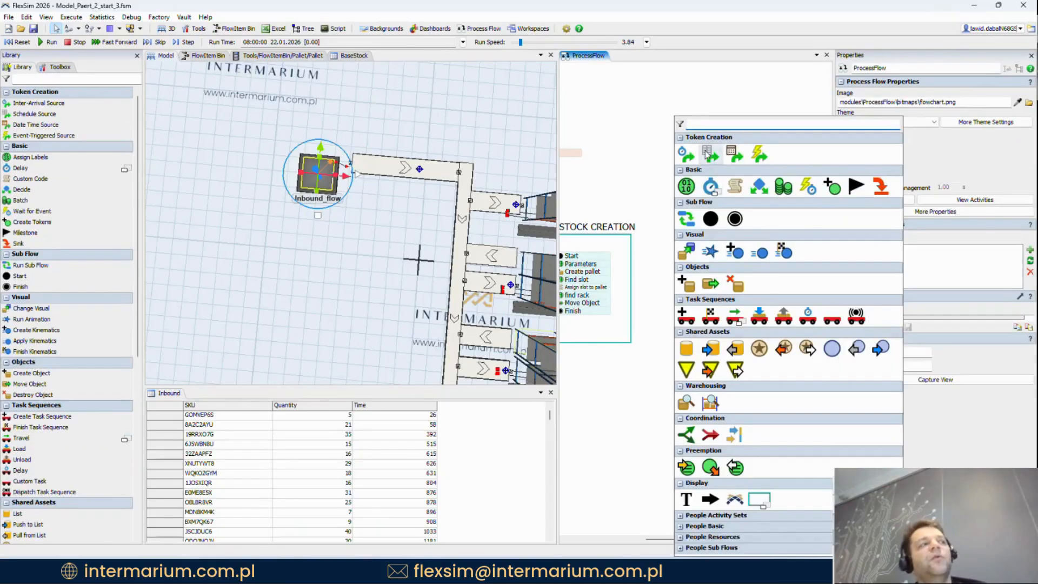
pyautogui.click(703, 189)
pyautogui.doubleClick(679, 248)
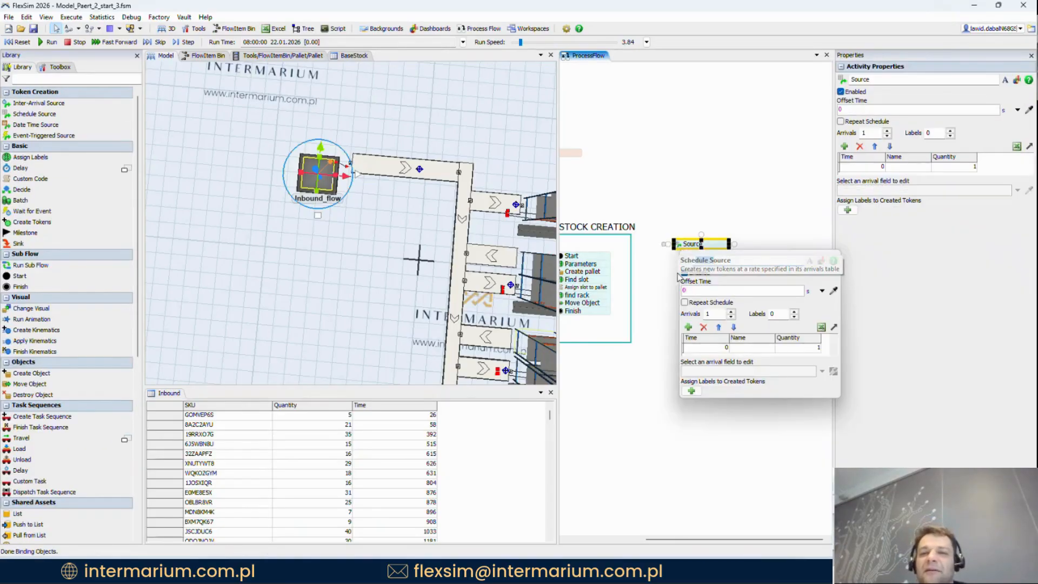
pyautogui.click(821, 328)
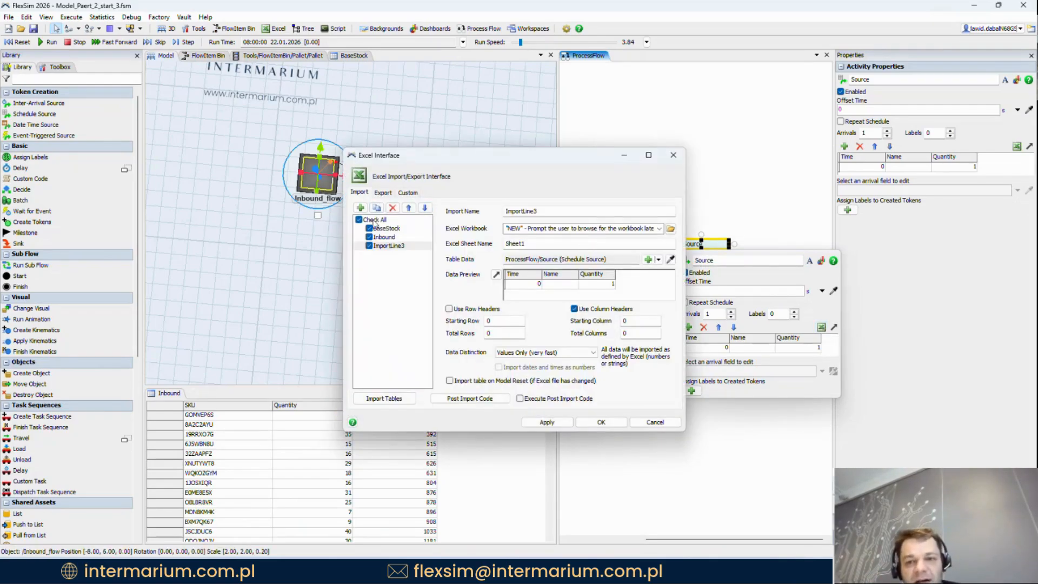
pyautogui.click(393, 246)
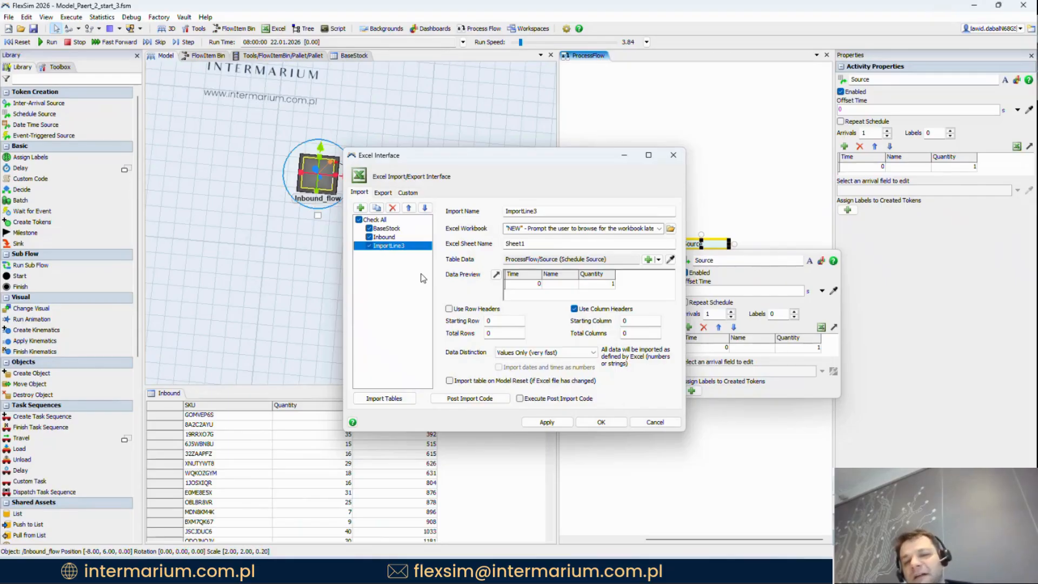
pyautogui.click(392, 207)
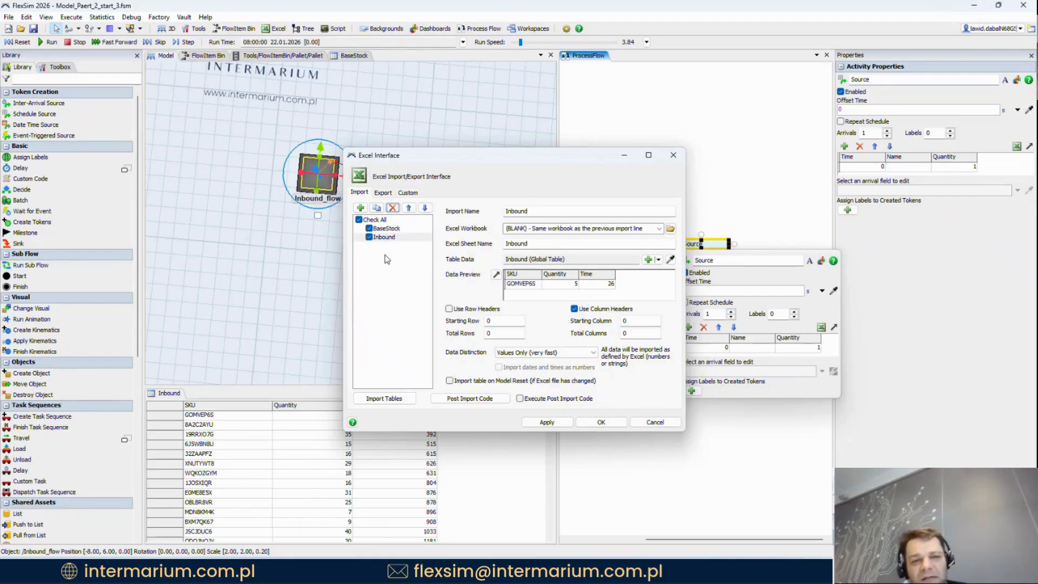
pyautogui.click(610, 423)
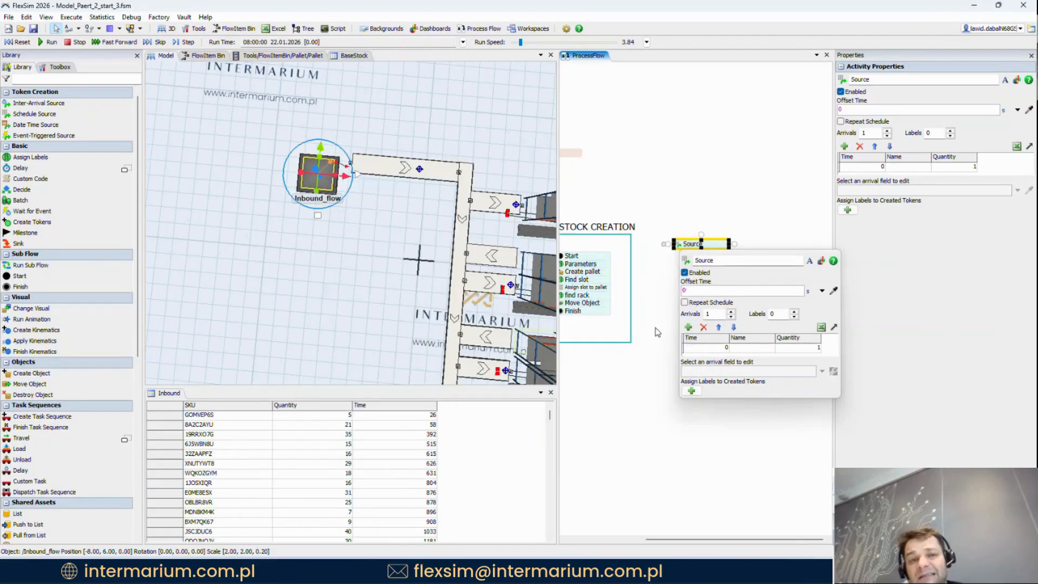
pyautogui.click(674, 210)
pyautogui.click(702, 236)
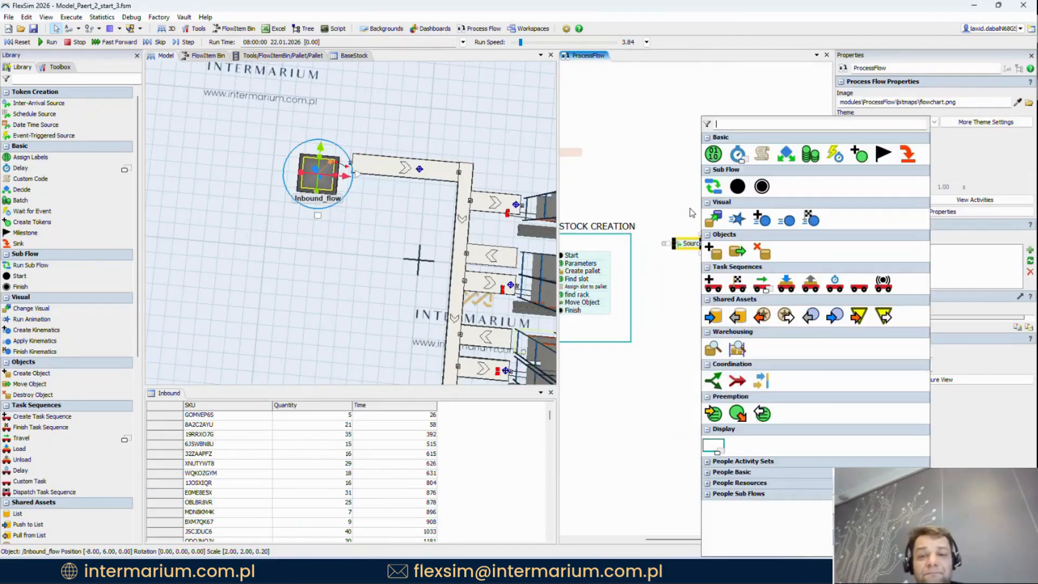
pyautogui.click(690, 212)
# Step: Set the new Schedule Source's arrival quantity to Table("Inbound").numRows by sampling the Inbound table
pyautogui.click(679, 244)
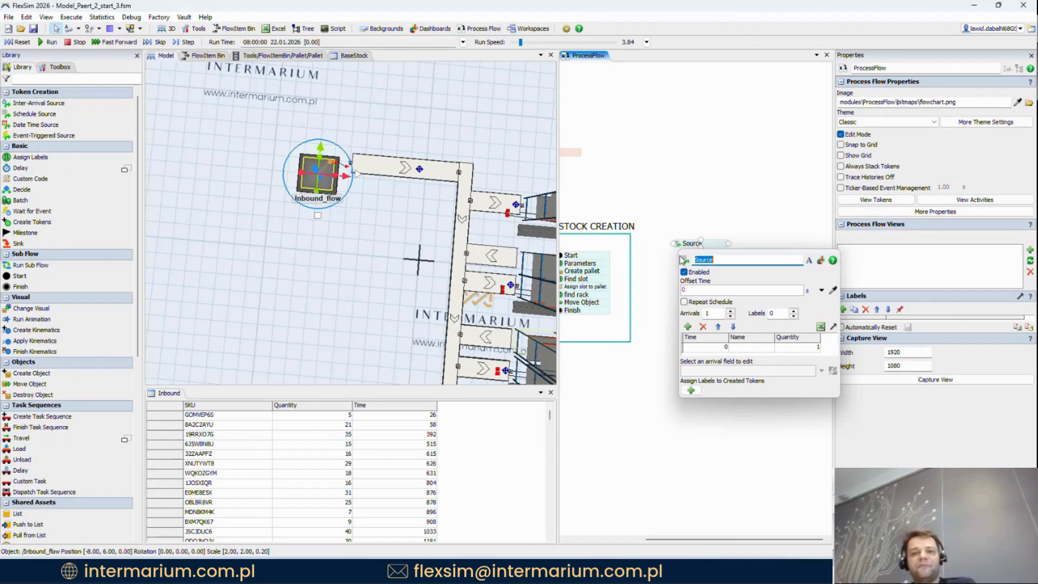
pyautogui.click(797, 347)
pyautogui.click(833, 371)
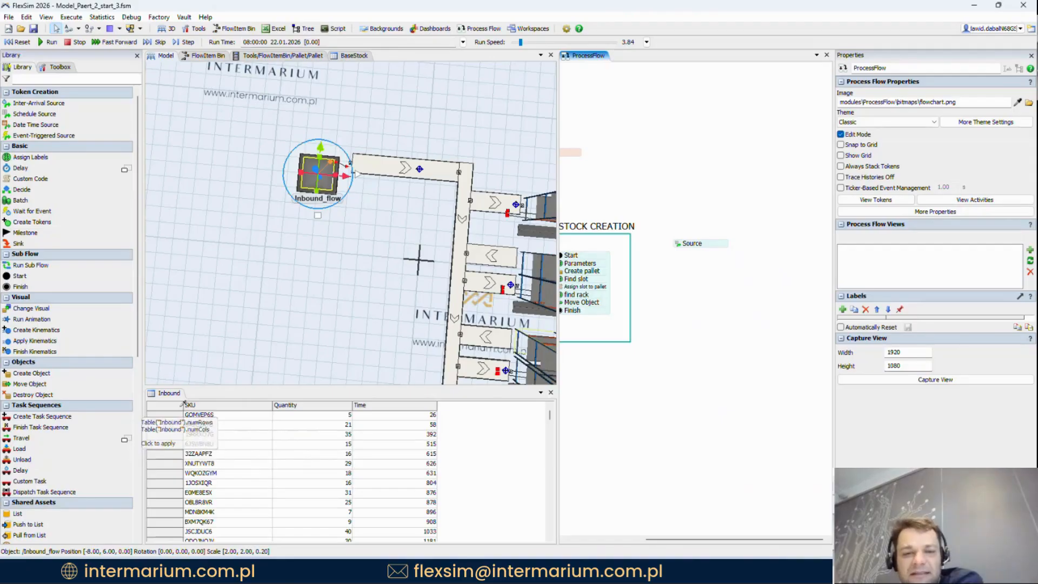
pyautogui.click(265, 415)
pyautogui.moveTo(548, 414)
pyautogui.mouseDown()
pyautogui.moveTo(539, 528)
pyautogui.moveTo(548, 407)
pyautogui.mouseUp()
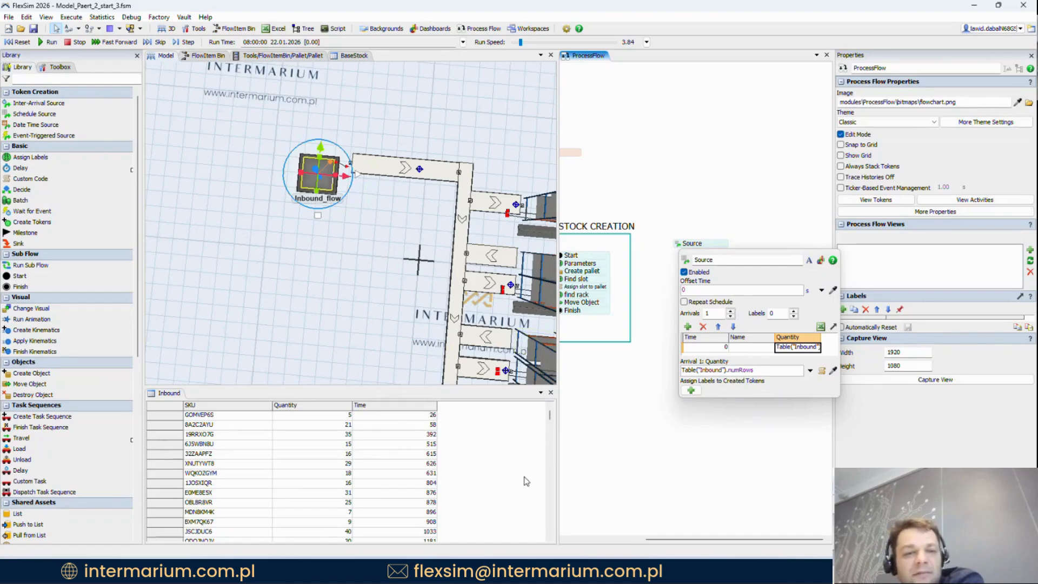
pyautogui.click(535, 427)
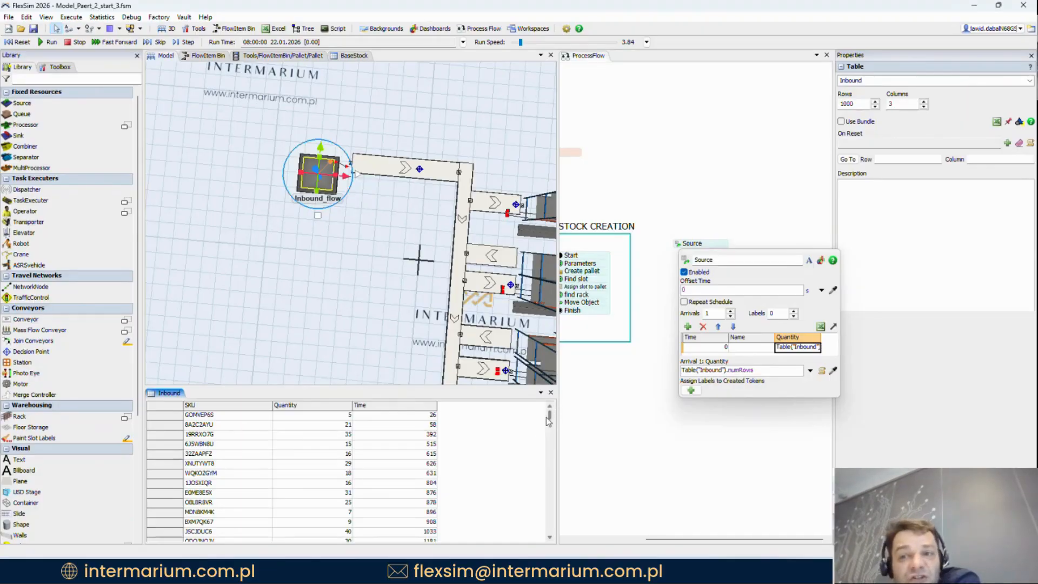
pyautogui.moveTo(550, 415)
pyautogui.mouseDown()
pyautogui.moveTo(554, 520)
pyautogui.moveTo(568, 411)
pyautogui.mouseUp()
pyautogui.click(607, 385)
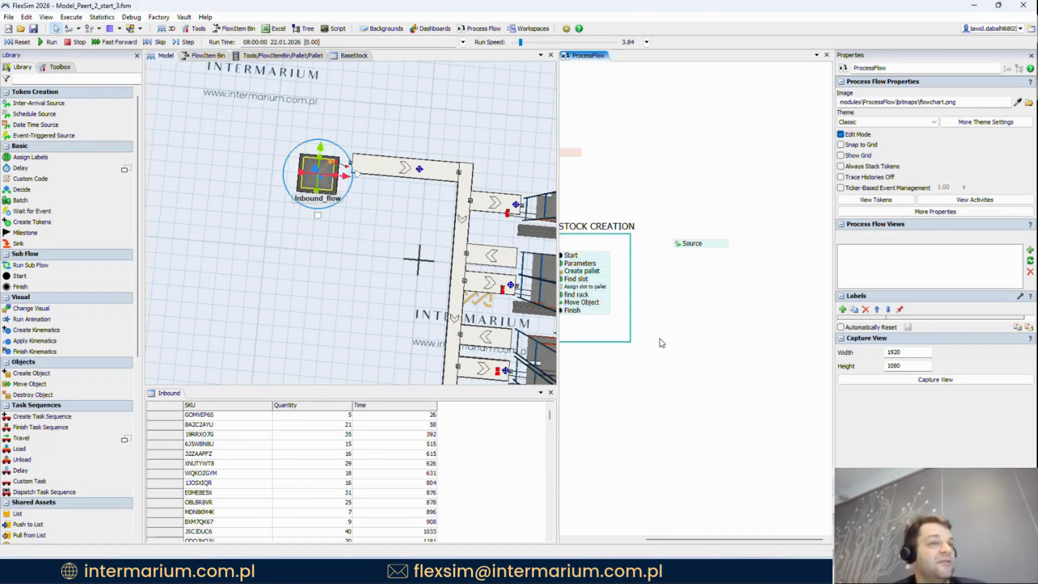
# Step: Review the new Schedule Source's arrival settings and select the activity
pyautogui.moveTo(717, 277); pyautogui.dragTo(719, 280)
pyautogui.scroll(2, 718, 280)
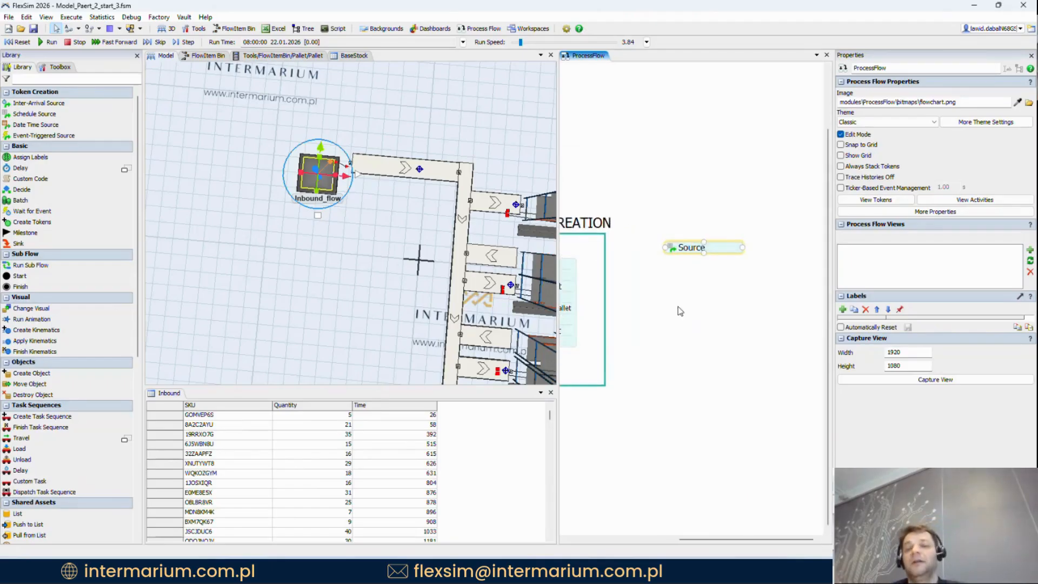
pyautogui.doubleClick(672, 245)
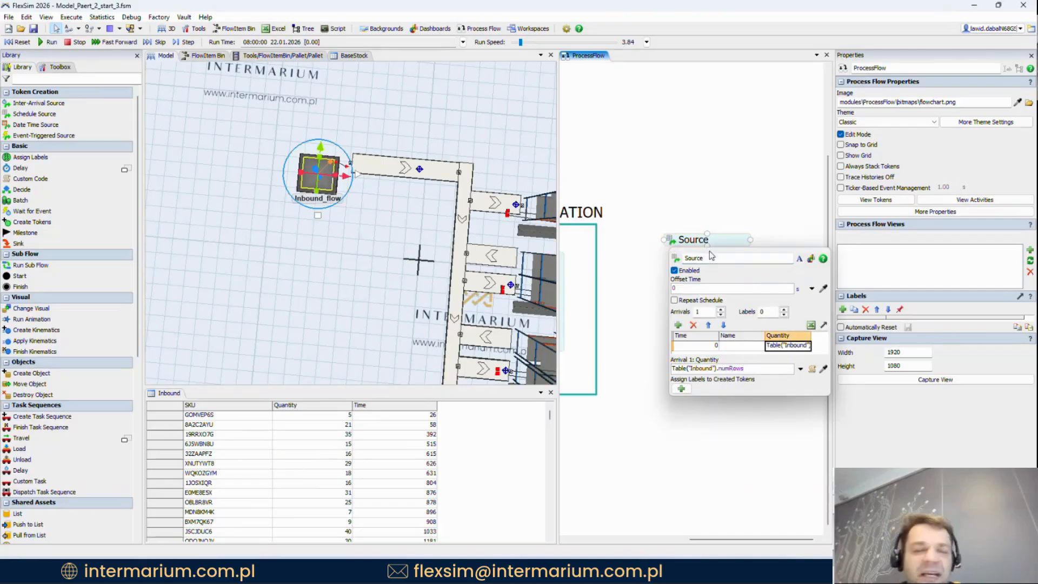
pyautogui.click(713, 219)
pyautogui.moveTo(712, 219); pyautogui.dragTo(674, 197)
pyautogui.click(672, 225)
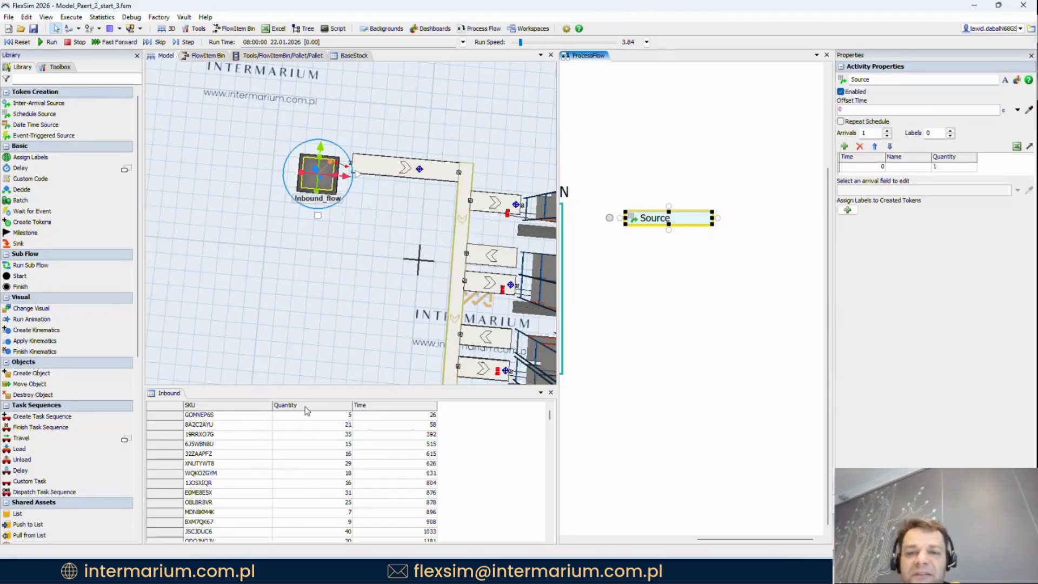
# Step: Examine the first ten Inbound rows and compare the arrival times of successive deliveries in the Time column
pyautogui.moveTo(223, 415); pyautogui.dragTo(429, 431)
pyautogui.moveTo(408, 498); pyautogui.dragTo(408, 507)
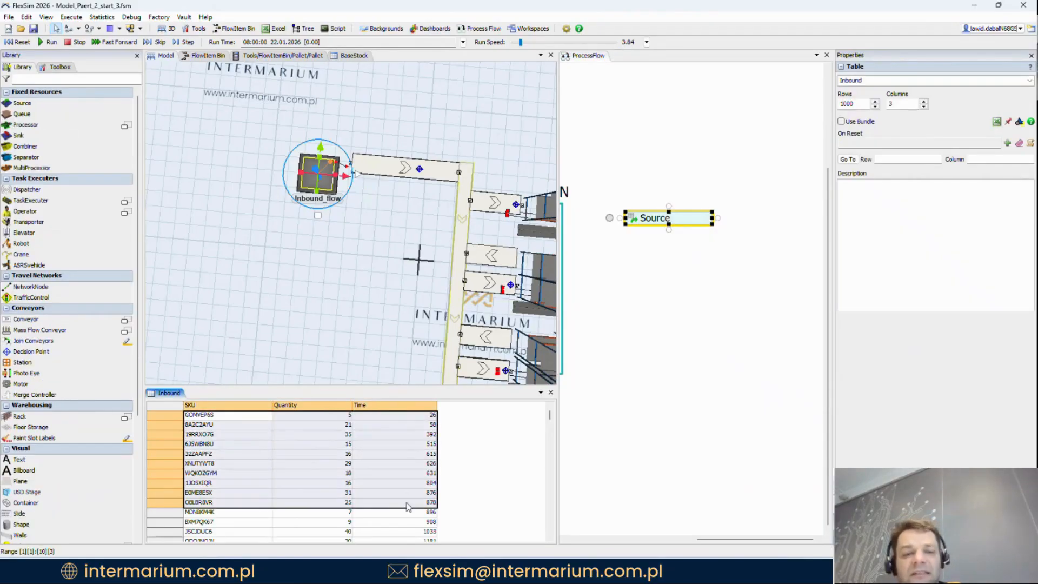
pyautogui.click(425, 415)
pyautogui.click(430, 425)
pyautogui.click(431, 434)
pyautogui.click(433, 443)
pyautogui.click(433, 453)
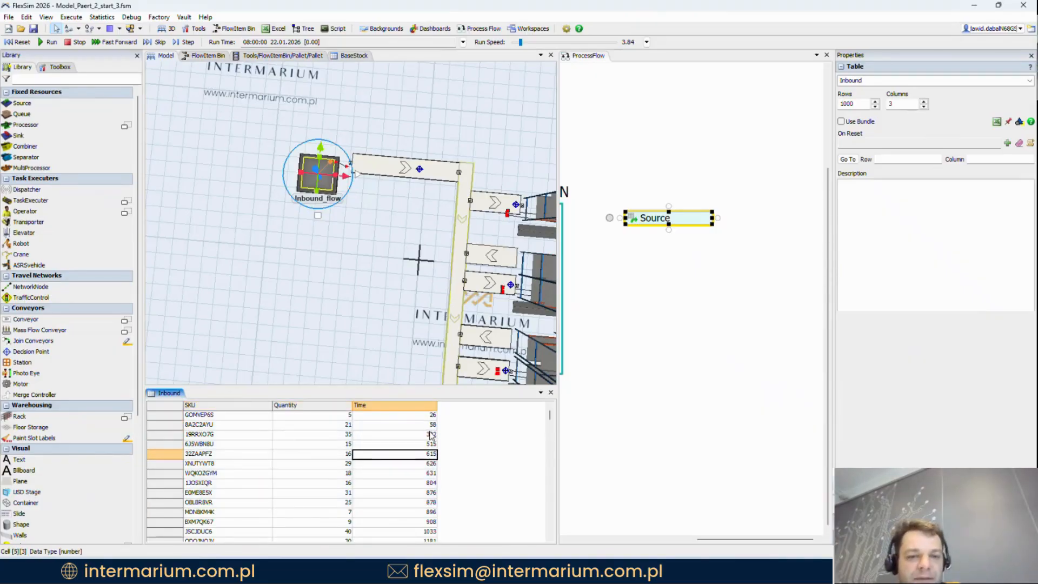
pyautogui.moveTo(431, 415); pyautogui.dragTo(431, 423)
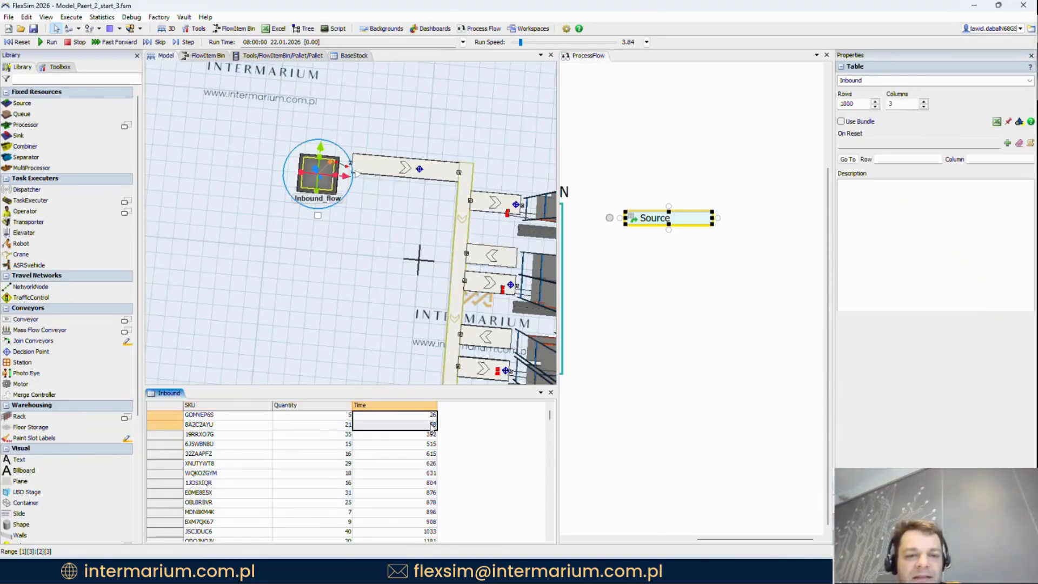
pyautogui.click(472, 433)
pyautogui.click(429, 416)
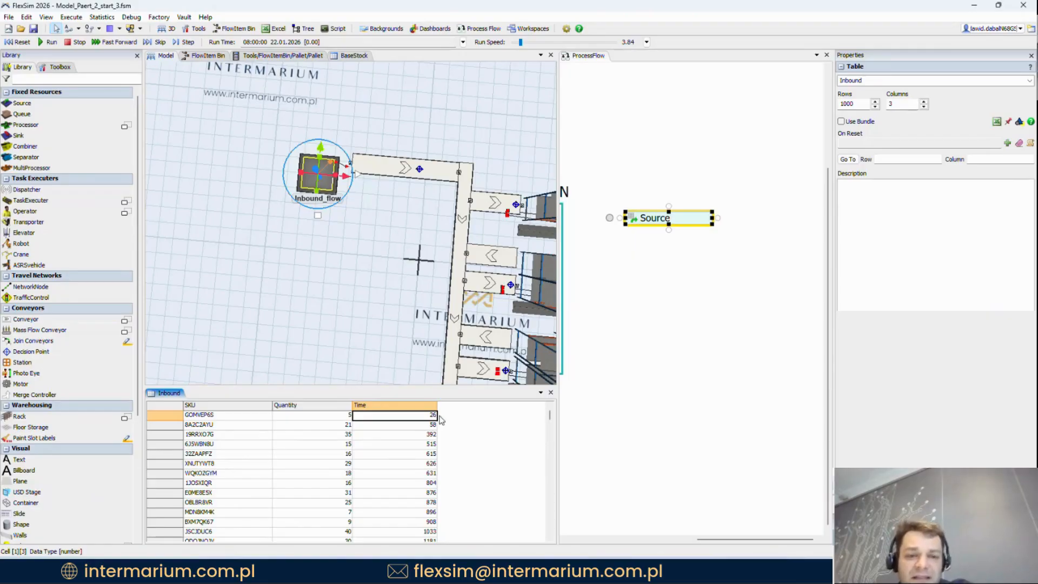
pyautogui.click(435, 425)
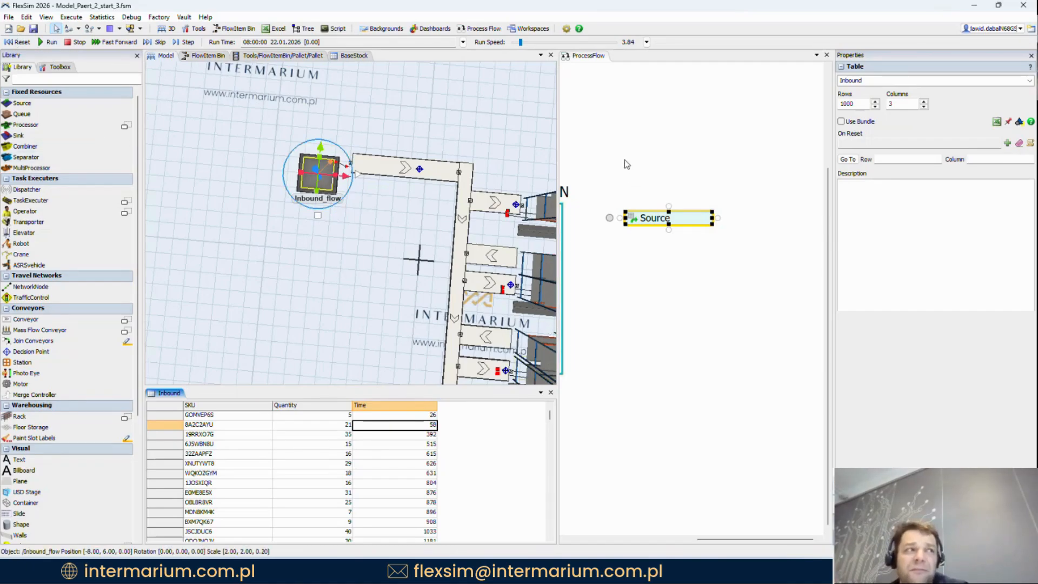
pyautogui.moveTo(625, 160); pyautogui.dragTo(640, 155)
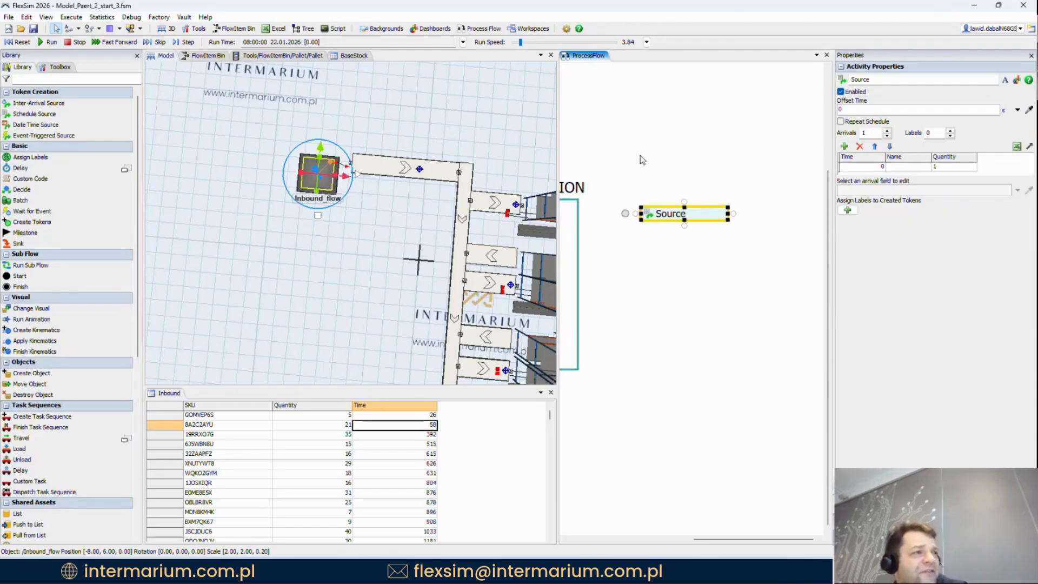
pyautogui.click(645, 161)
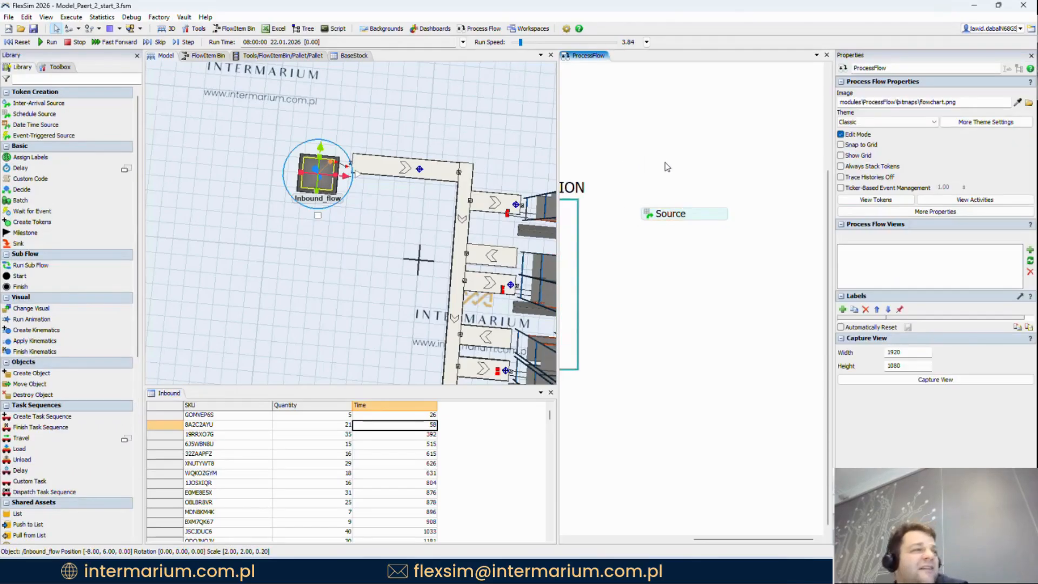
pyautogui.doubleClick(661, 212)
pyautogui.click(671, 128)
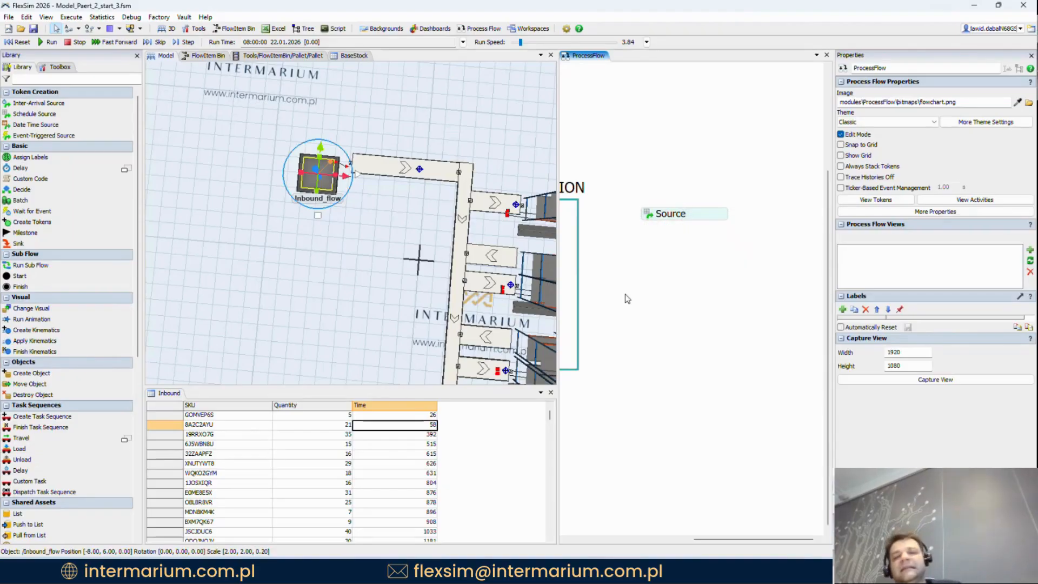
pyautogui.click(412, 426)
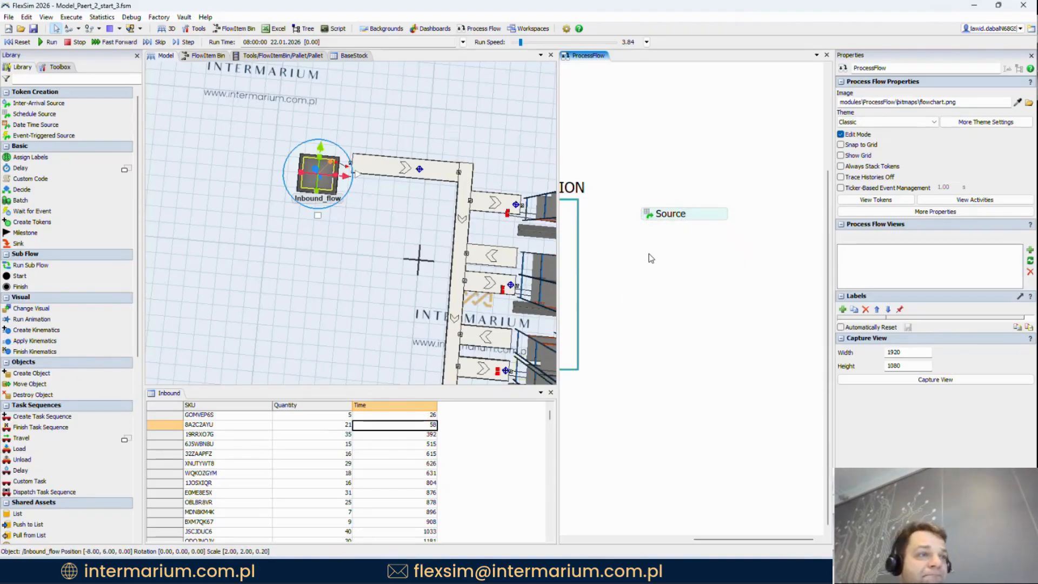
# Step: Add an Assign Labels activity below the Source, connect the Source to it and open its settings
pyautogui.click(656, 215)
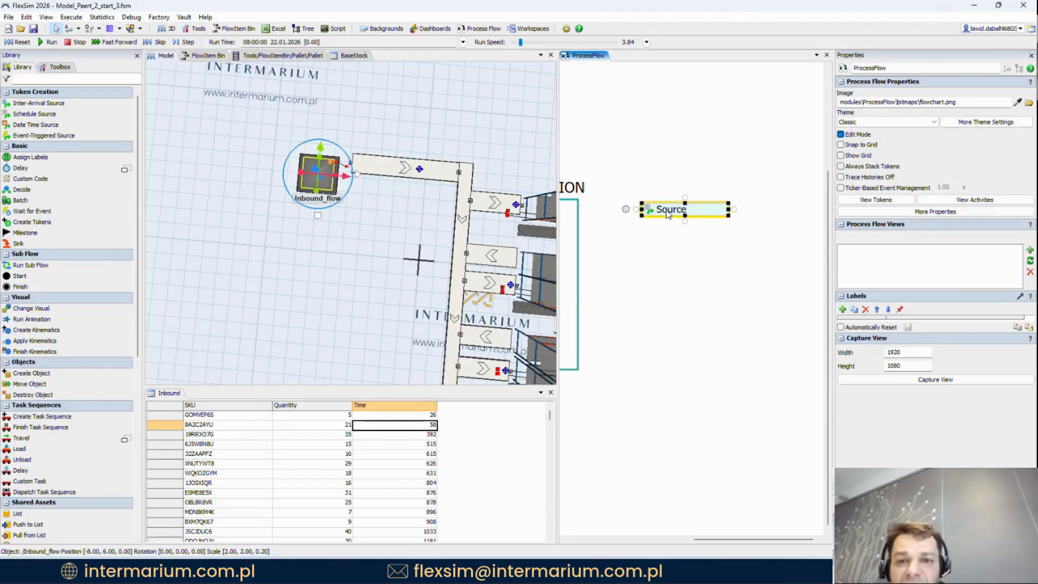
pyautogui.doubleClick(647, 243)
pyautogui.click(660, 189)
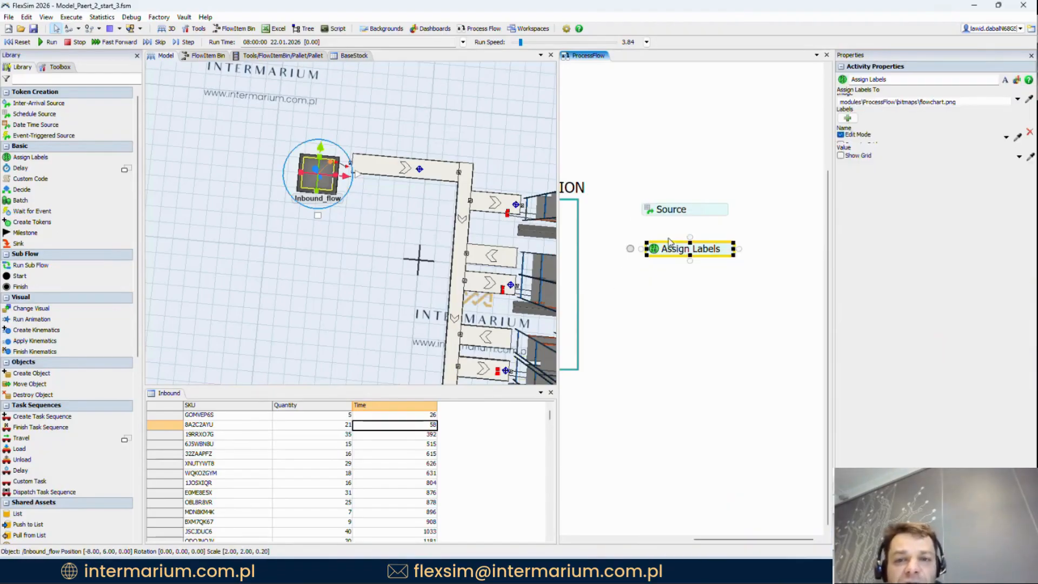
pyautogui.moveTo(686, 217); pyautogui.dragTo(685, 258)
pyautogui.click(650, 258)
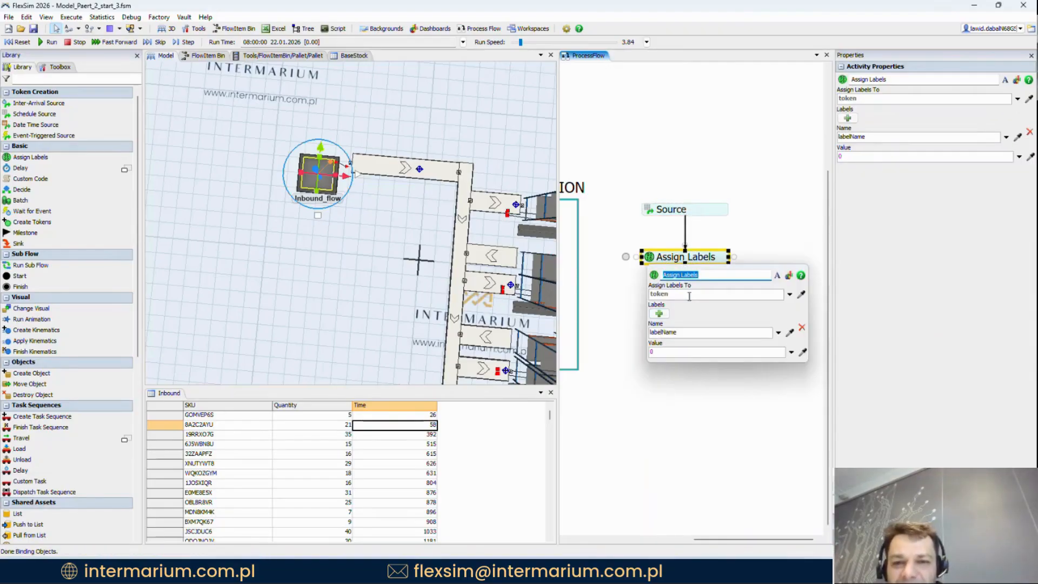
# Step: Assign a label named inbound_row with value 1 to the tokens created by the Source
pyautogui.click(645, 211)
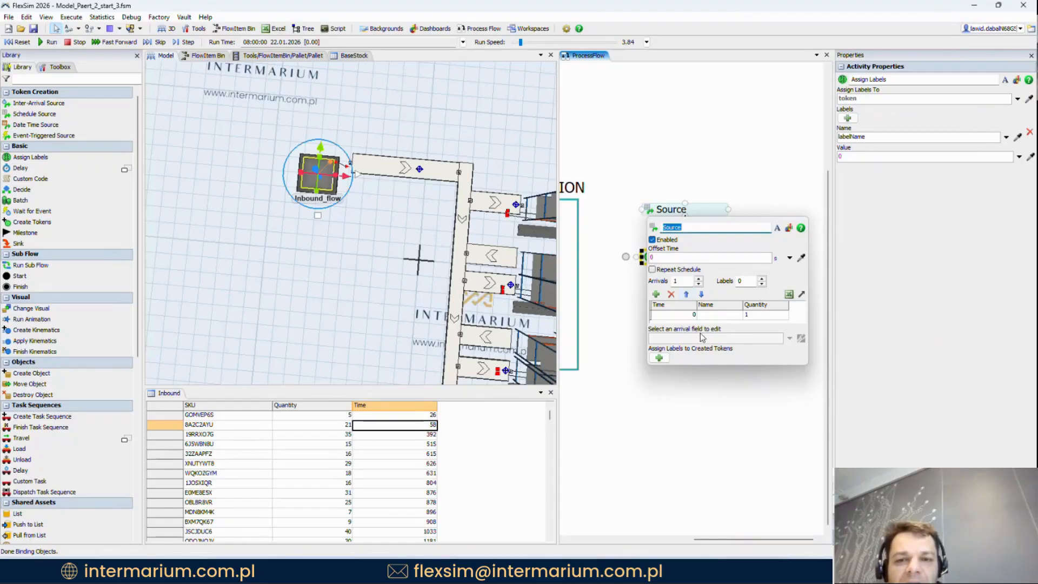
pyautogui.click(660, 358)
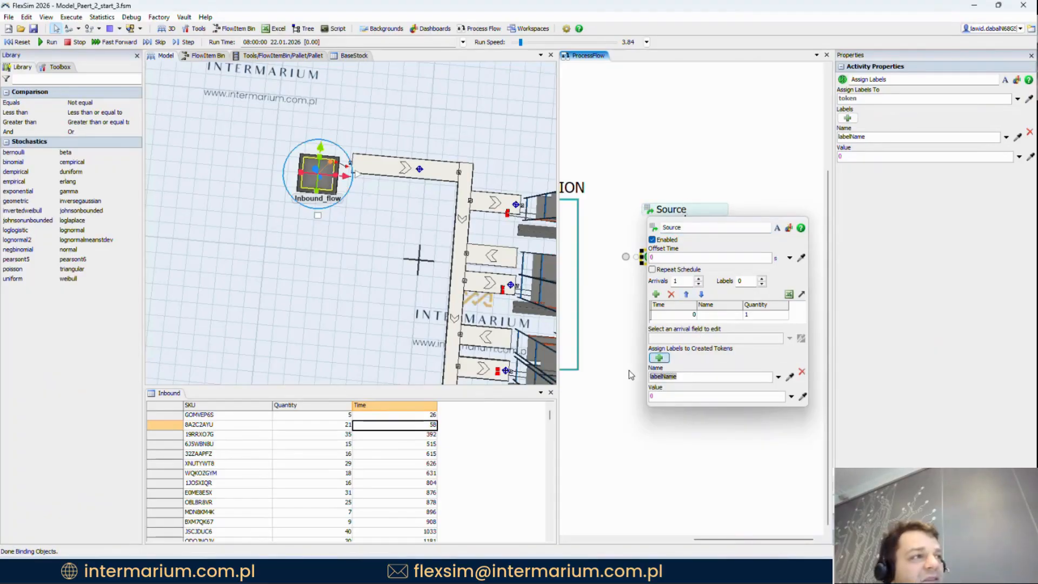
pyautogui.write('inb')
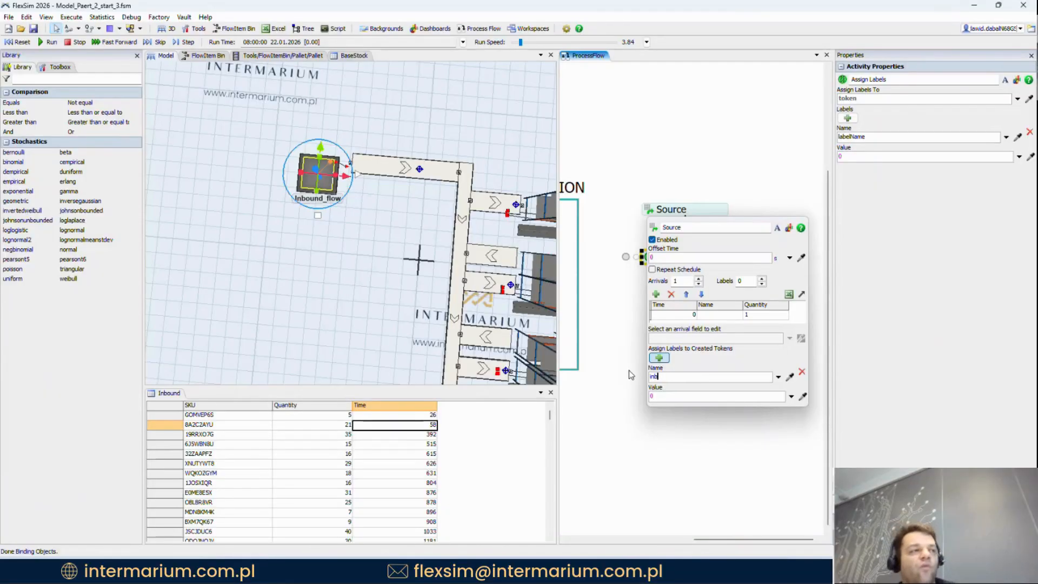
pyautogui.write('ound_row')
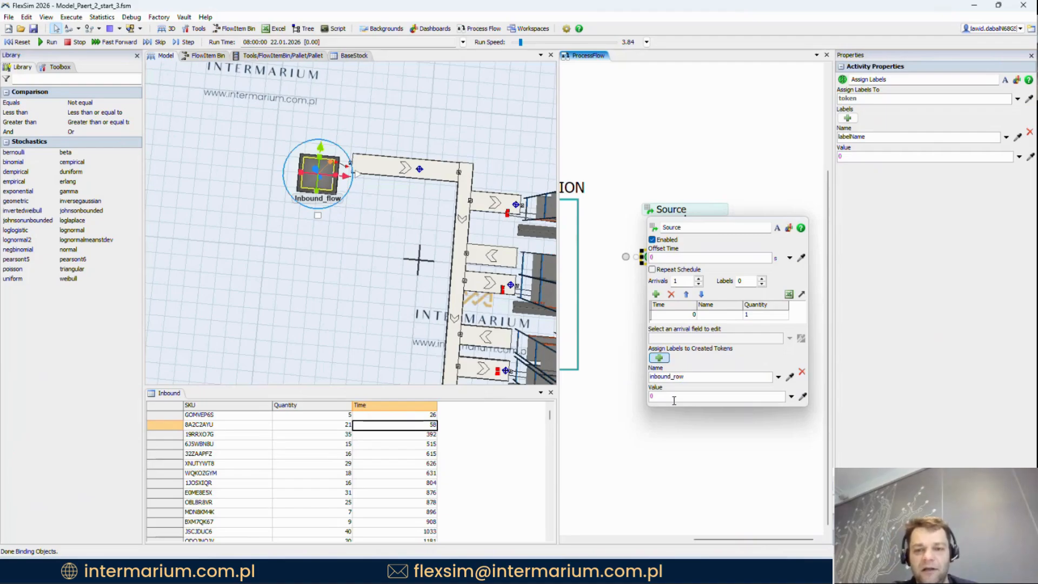
pyautogui.moveTo(665, 400); pyautogui.dragTo(651, 399)
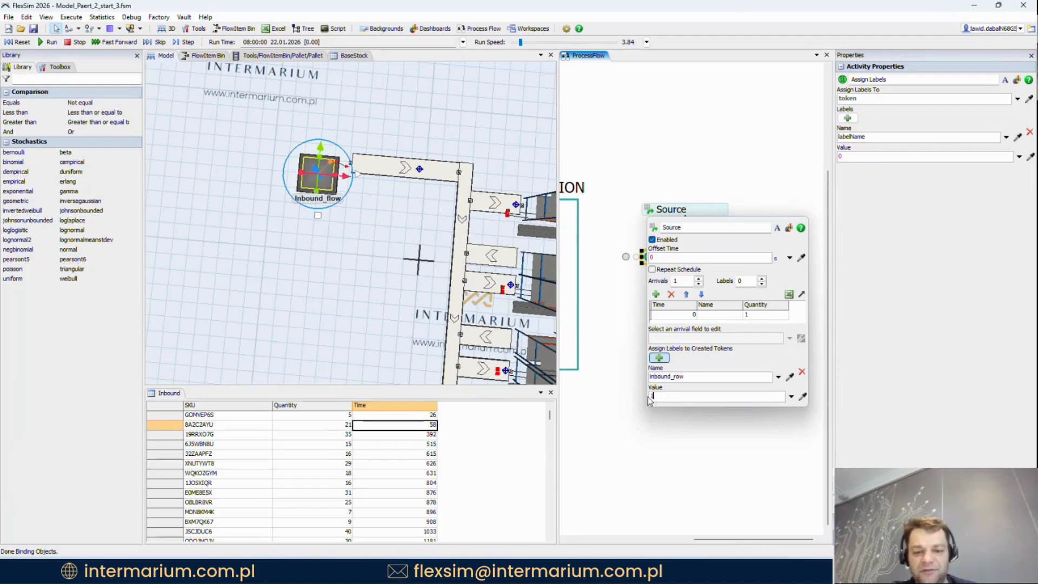
pyautogui.write('1')
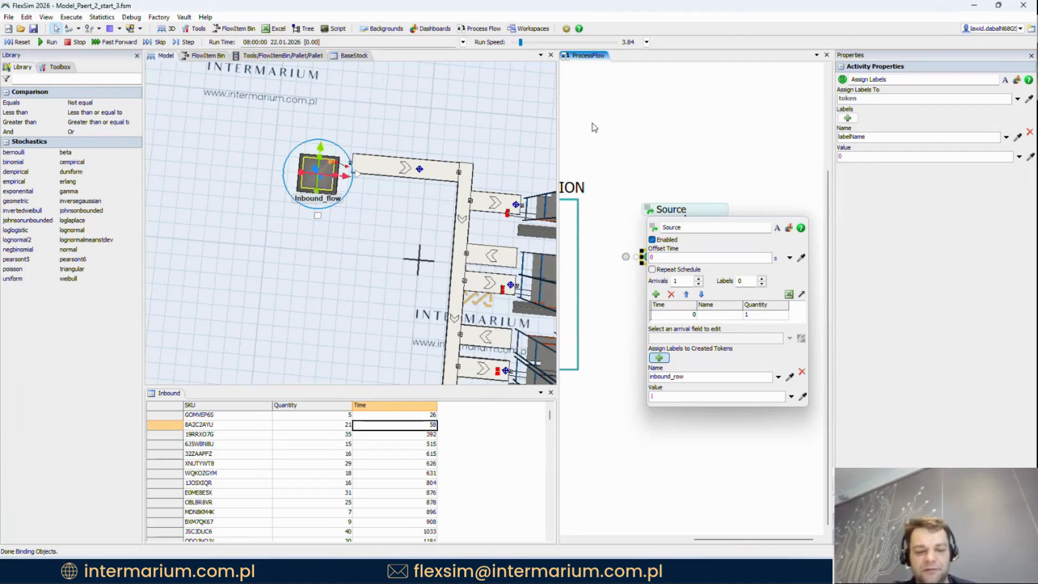
pyautogui.click(676, 152)
pyautogui.click(676, 151)
# Step: Delete the Assign Labels activity below the Source and check the Source's arrival quantity
pyautogui.click(694, 256)
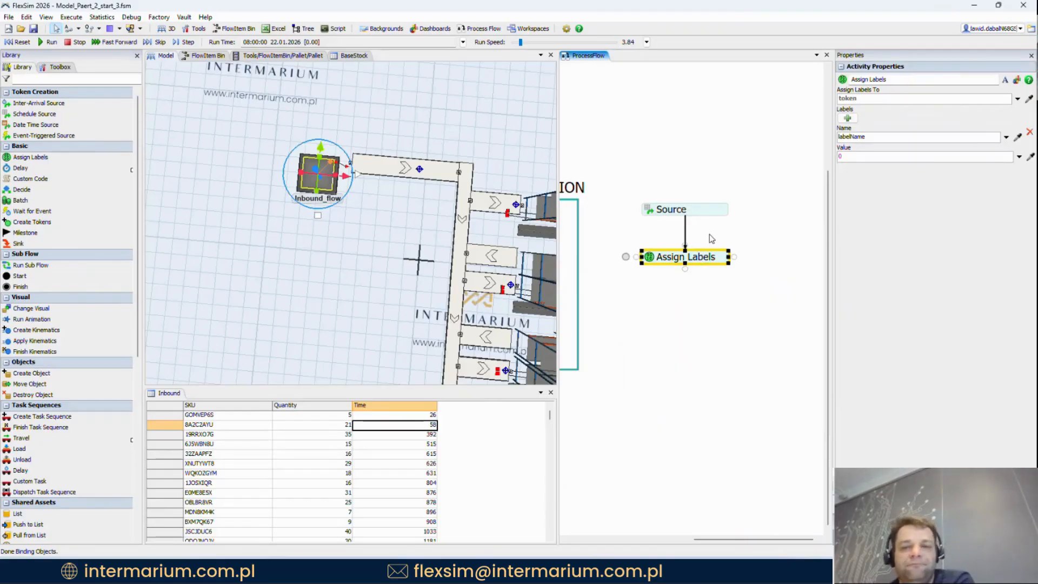
pyautogui.press('Delete')
pyautogui.click(648, 209)
pyautogui.click(755, 312)
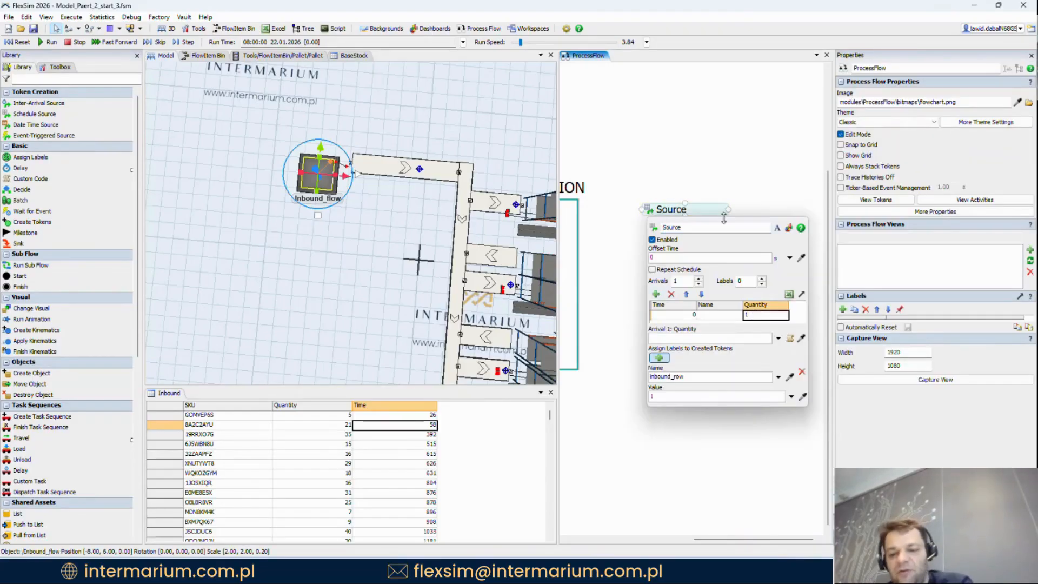
pyautogui.click(638, 232)
# Step: Add a Delay activity below the Source and connect the Source to it
pyautogui.doubleClick(656, 255)
pyautogui.click(704, 190)
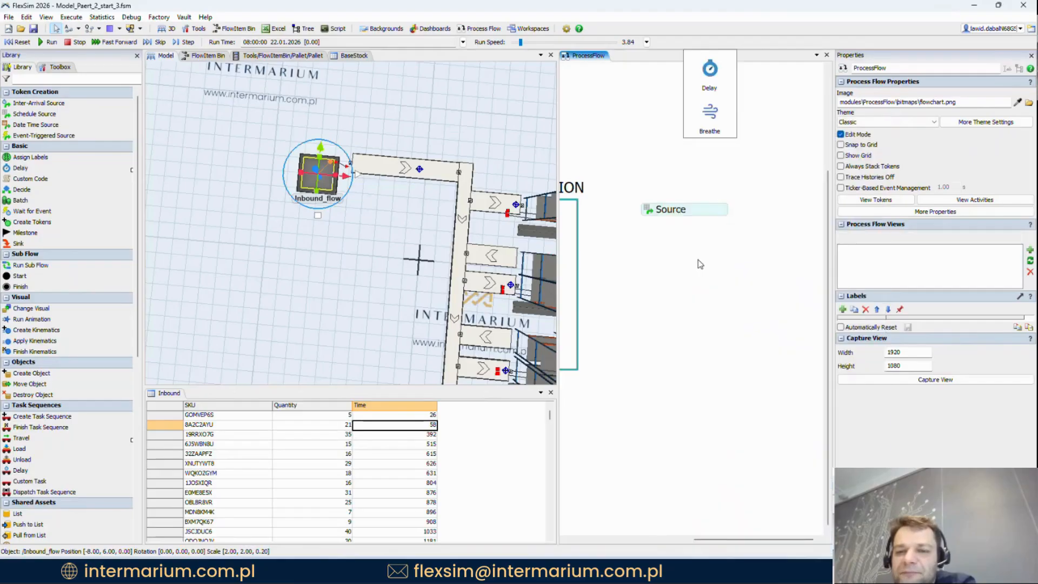
pyautogui.click(710, 70)
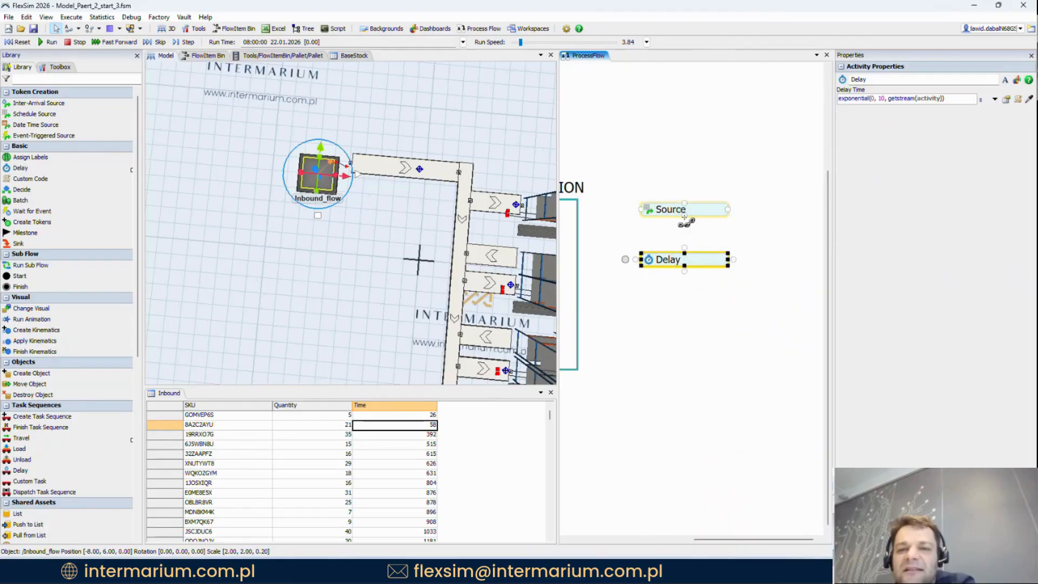
pyautogui.moveTo(685, 219); pyautogui.dragTo(689, 258)
# Step: Set the Delay's time to Table("Inbound")[token.inbound_row][3], sampling the expression from the Inbound table's Time column
pyautogui.click(650, 256)
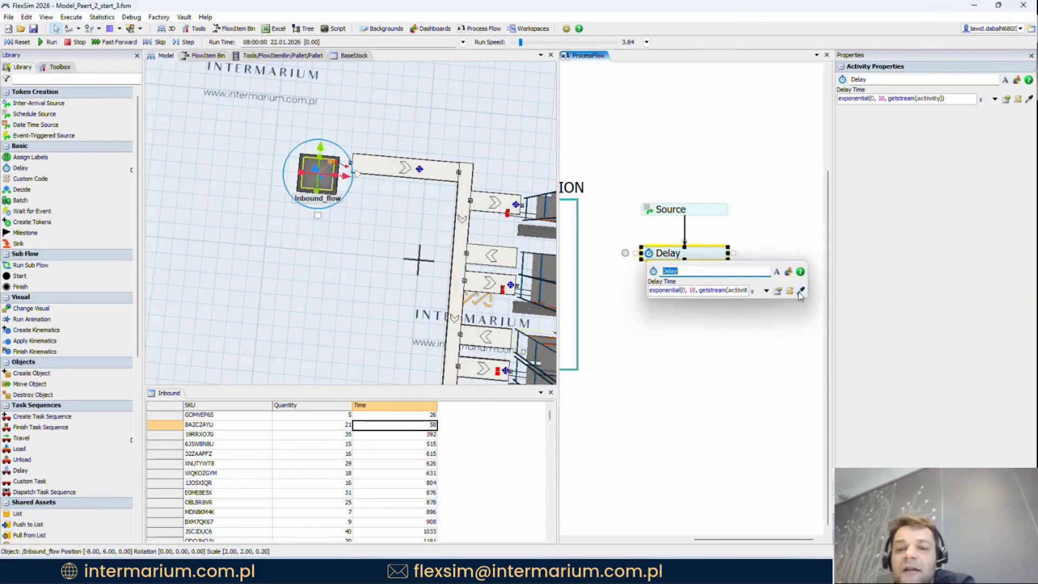
pyautogui.moveTo(800, 290); pyautogui.dragTo(378, 419)
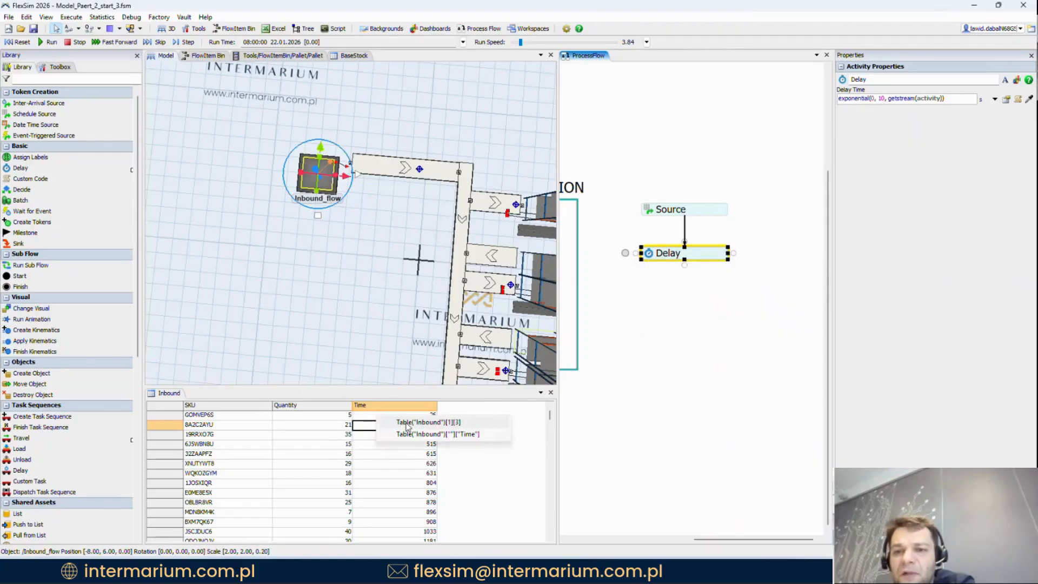
pyautogui.click(416, 423)
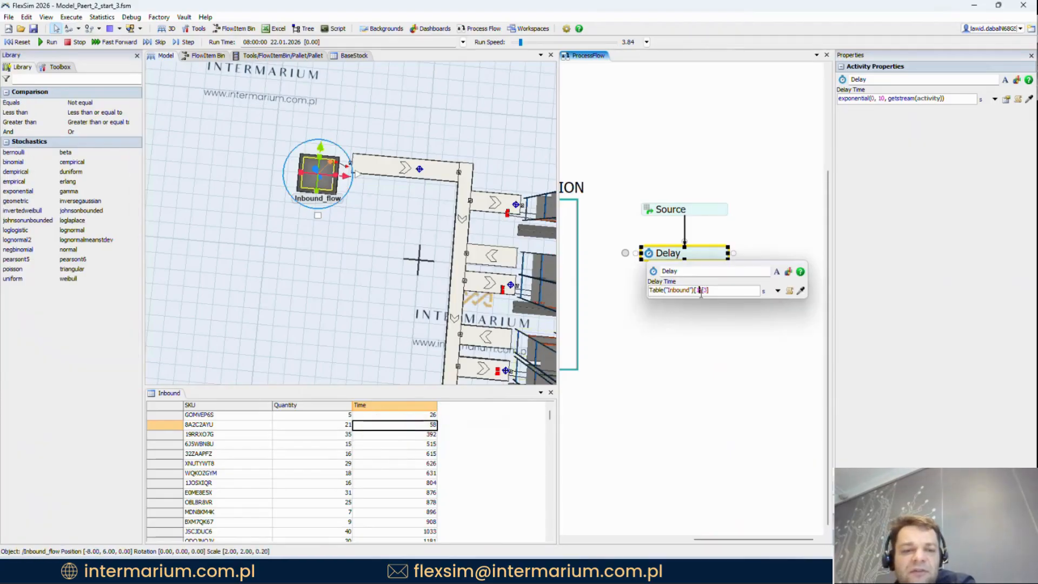
pyautogui.write('tokwn')
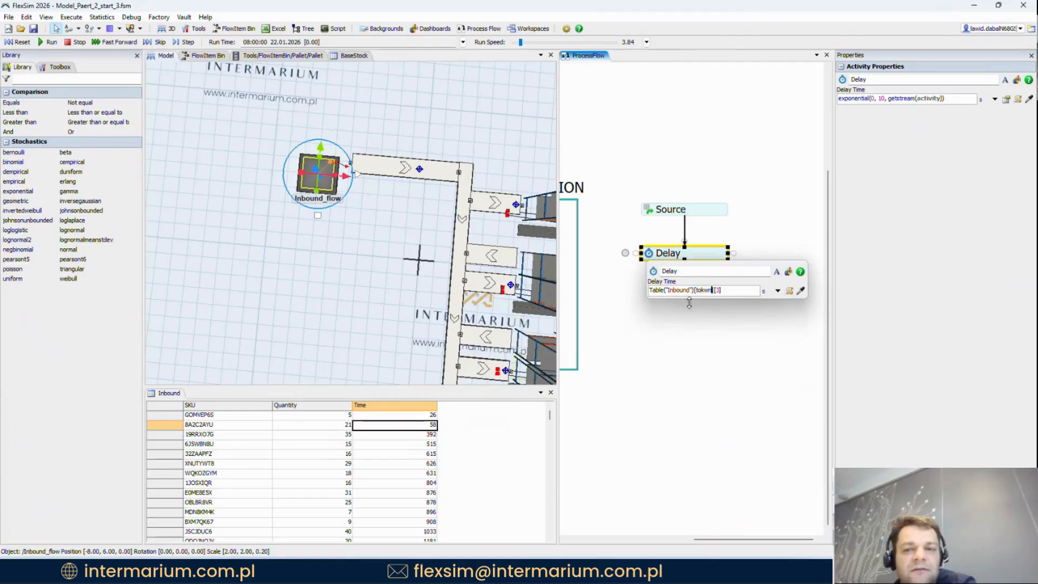
pyautogui.press('BackSpace')
pyautogui.press('BackSpace')
pyautogui.write('en.')
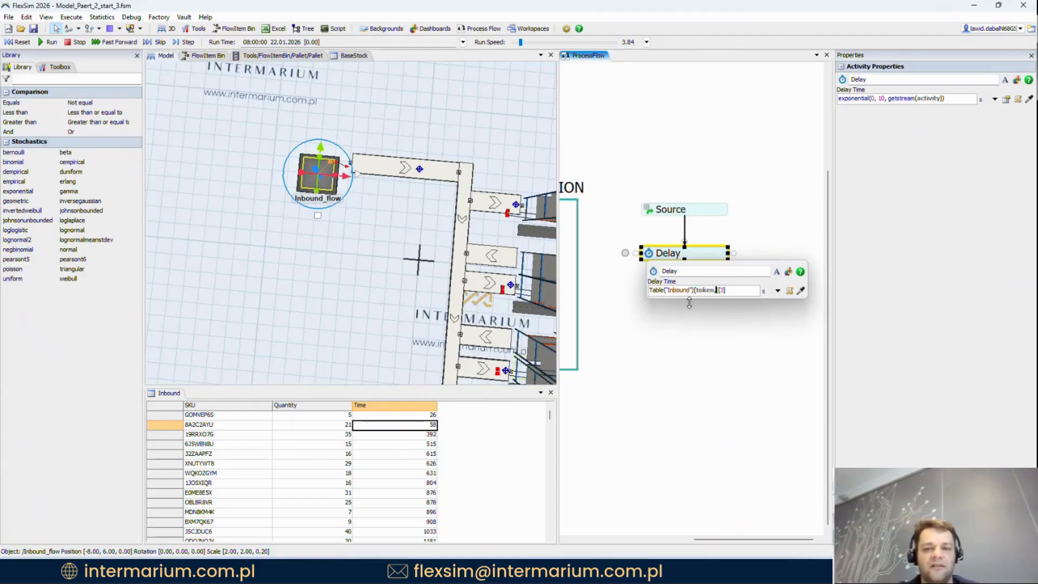
pyautogui.write('inbound_row')
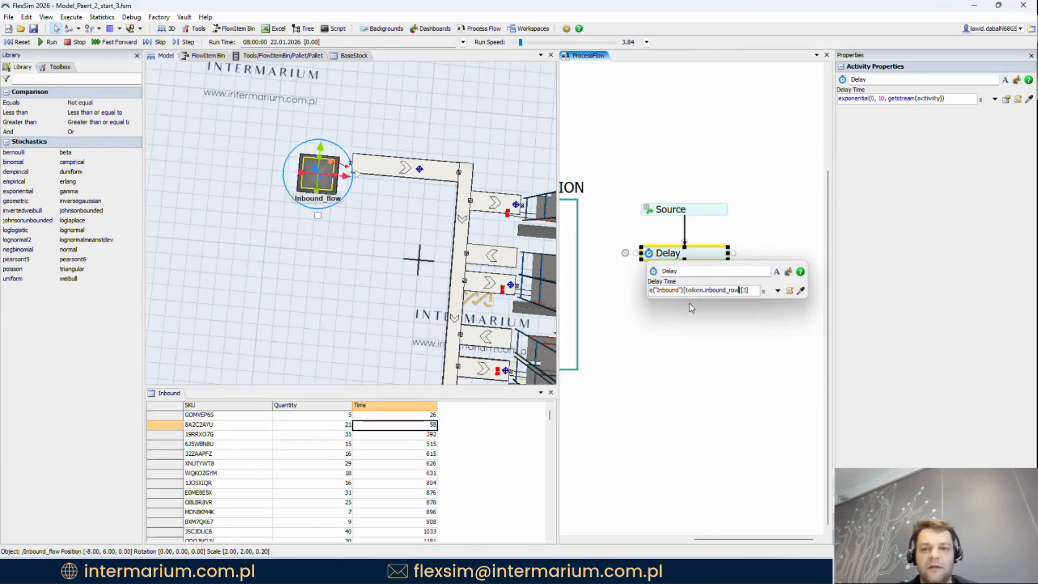
pyautogui.click(723, 235)
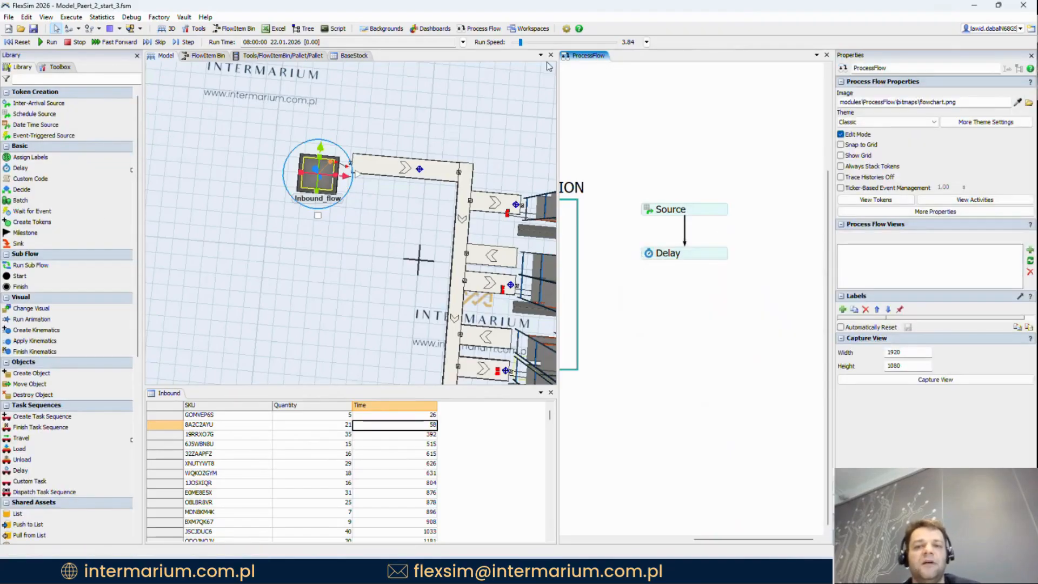
# Step: Run the model at speed 1.00, inspect the exit time and labels of the token in the Delay, and reset the model
pyautogui.moveTo(521, 44); pyautogui.dragTo(518, 44)
pyautogui.click(47, 42)
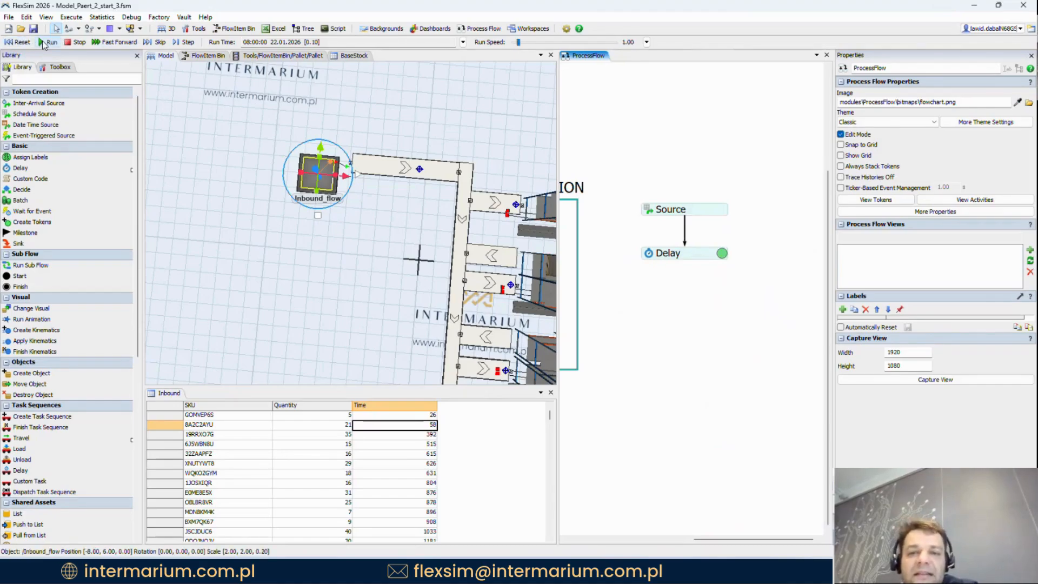
pyautogui.click(724, 255)
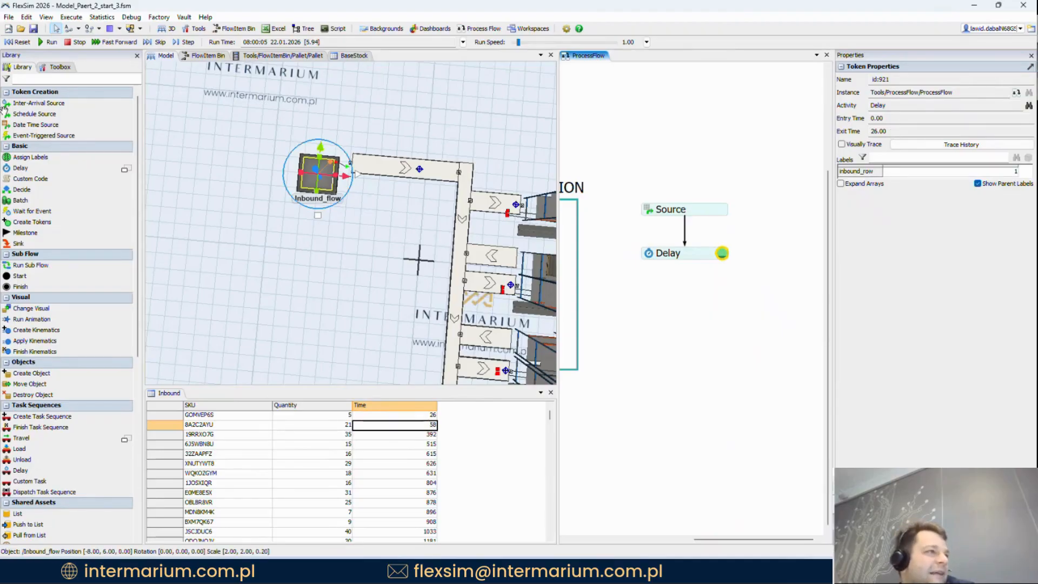
pyautogui.click(18, 42)
# Step: Move the Delay closer to the Source and add a Create Object activity below it, connected from the Delay
pyautogui.click(676, 253)
pyautogui.moveTo(676, 251); pyautogui.dragTo(675, 246)
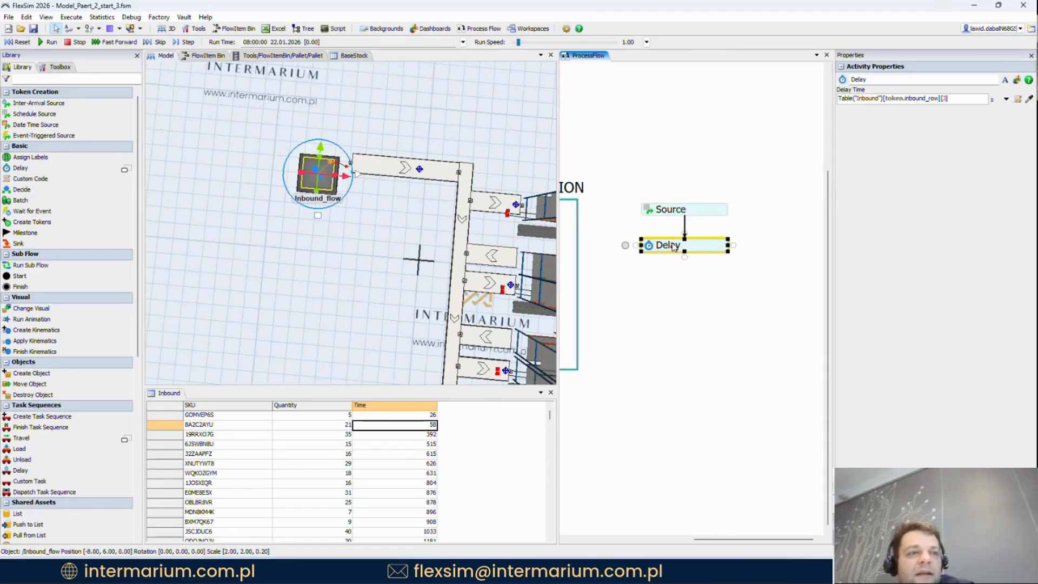
pyautogui.click(661, 286)
pyautogui.doubleClick(650, 283)
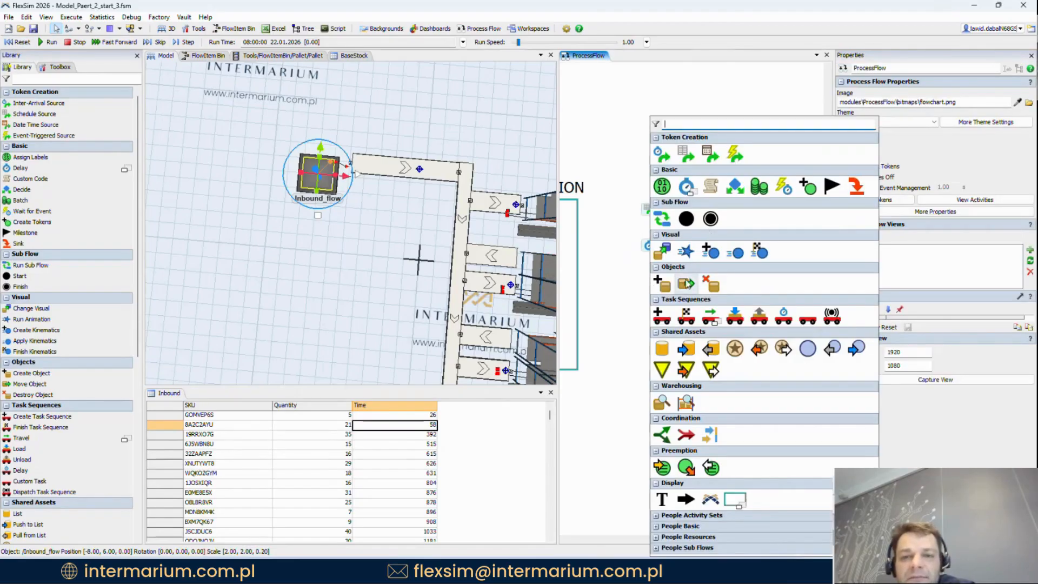
pyautogui.click(662, 308)
pyautogui.moveTo(685, 252); pyautogui.dragTo(686, 287)
# Step: Rename the Create Object activity to Create Pallet and set its object to the Pallet flowitem
pyautogui.doubleClick(686, 289)
pyautogui.write('Create a')
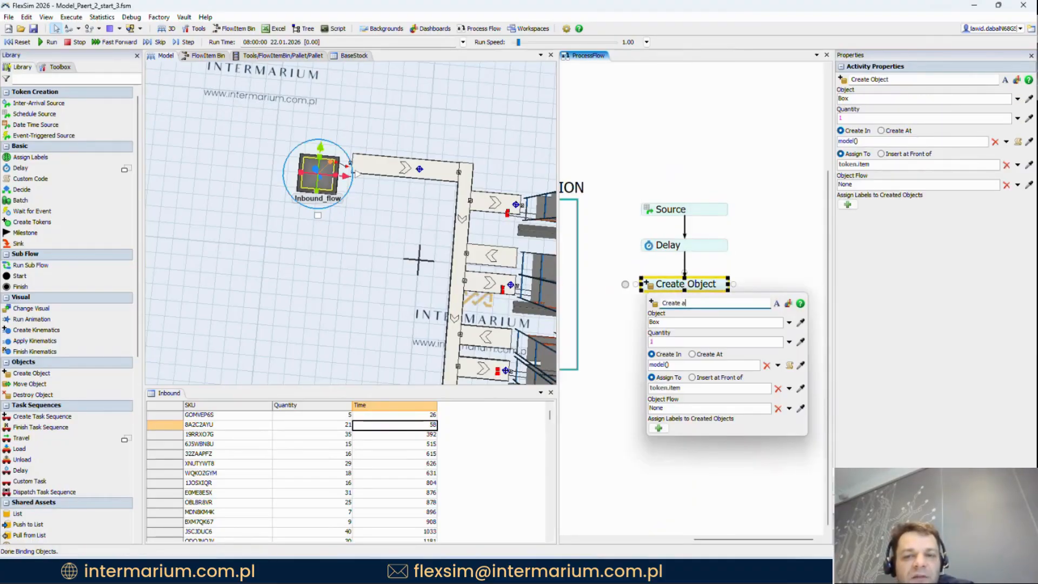
pyautogui.press('BackSpace')
pyautogui.write('Pallet')
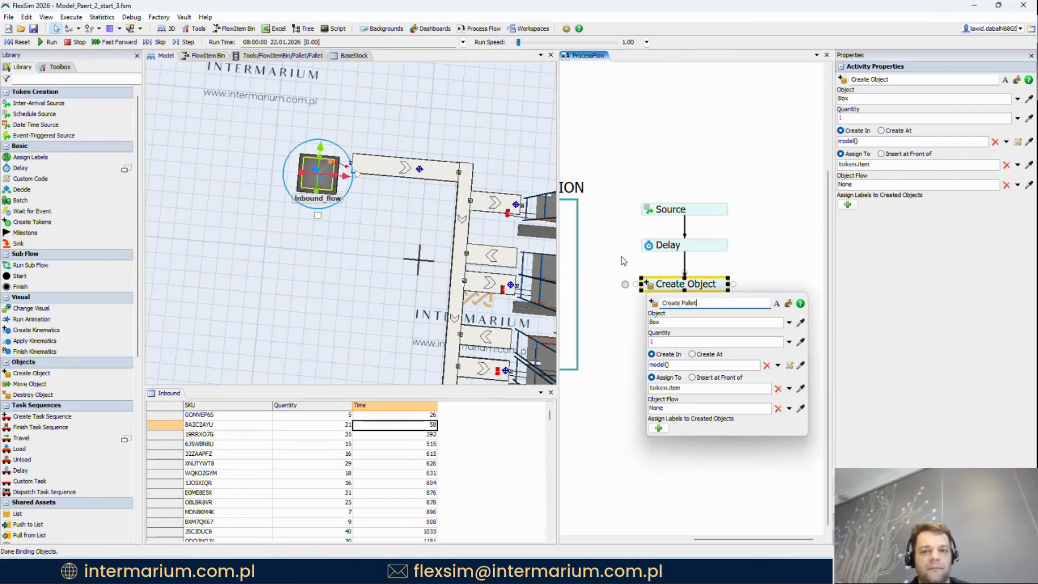
pyautogui.press('Return')
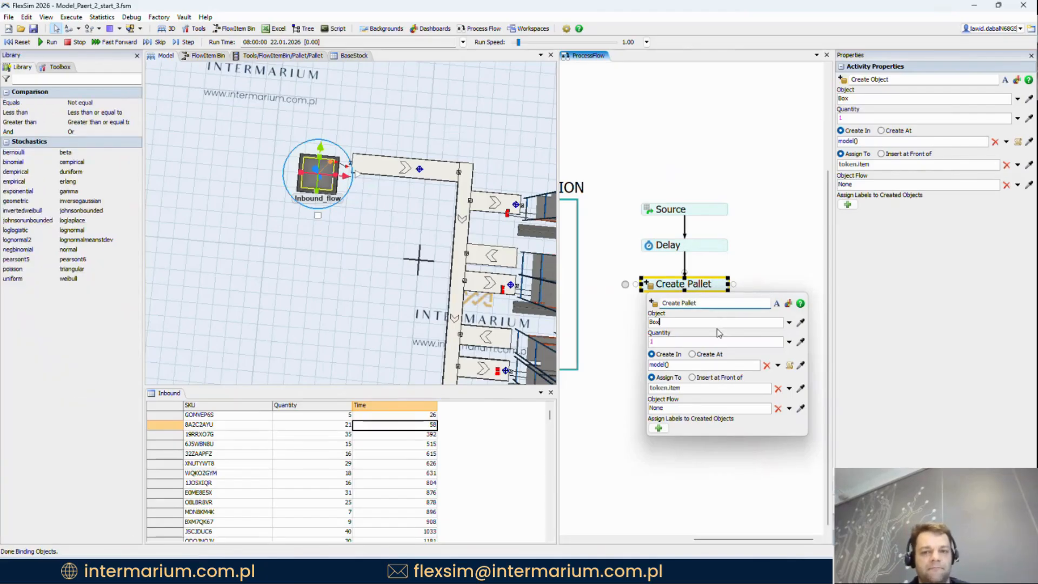
pyautogui.click(788, 322)
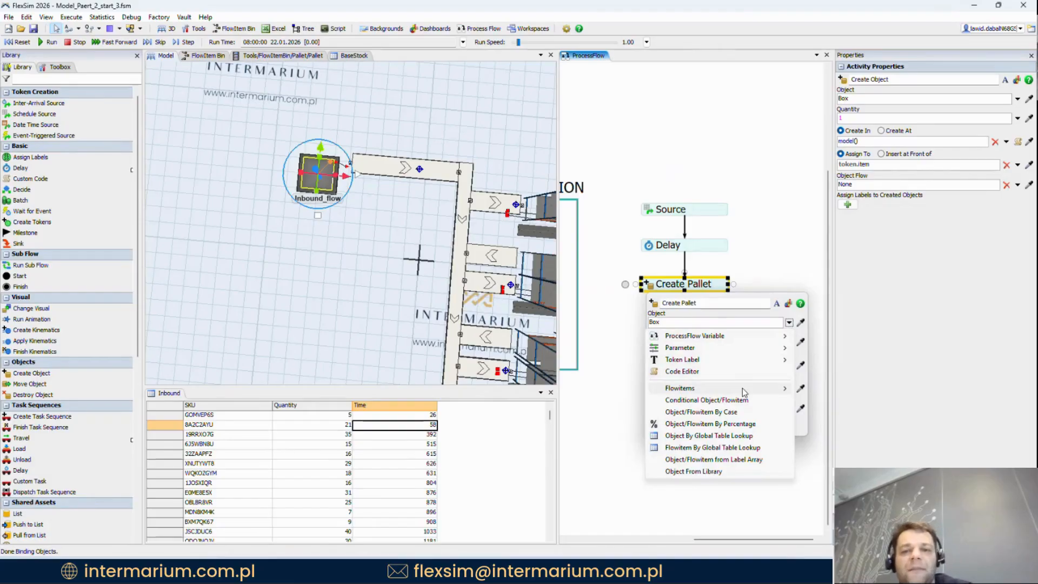
pyautogui.moveTo(768, 389)
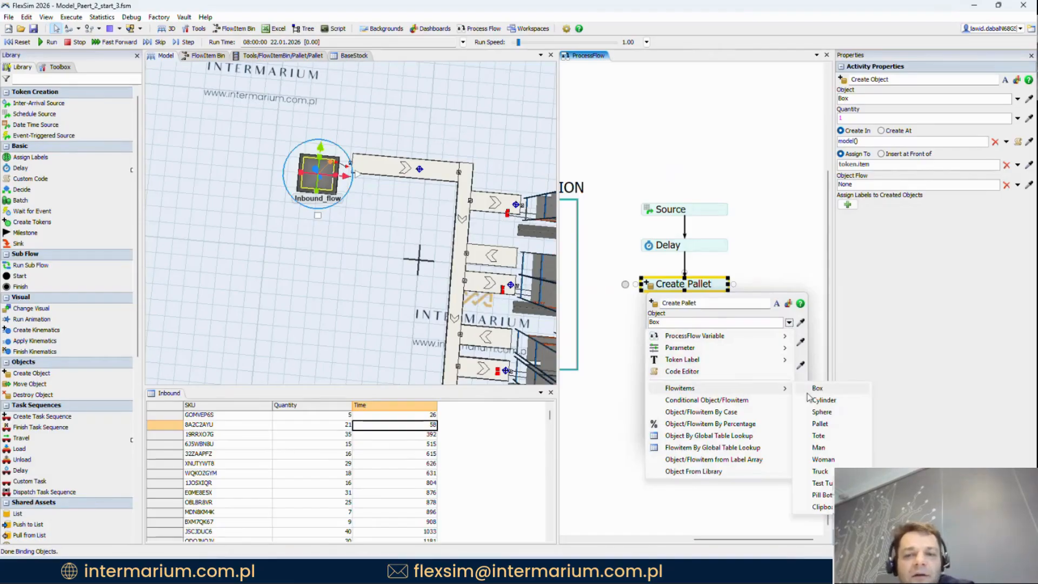
pyautogui.click(826, 424)
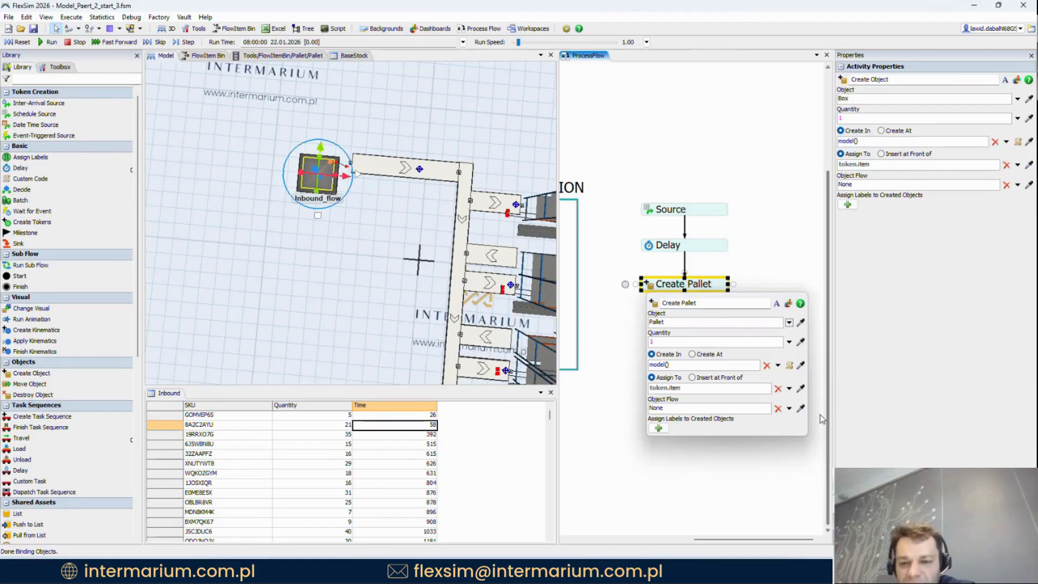
# Step: Assign the created pallet to token.pallet in Create Pallet and add two labels for the created objects
pyautogui.click(761, 339)
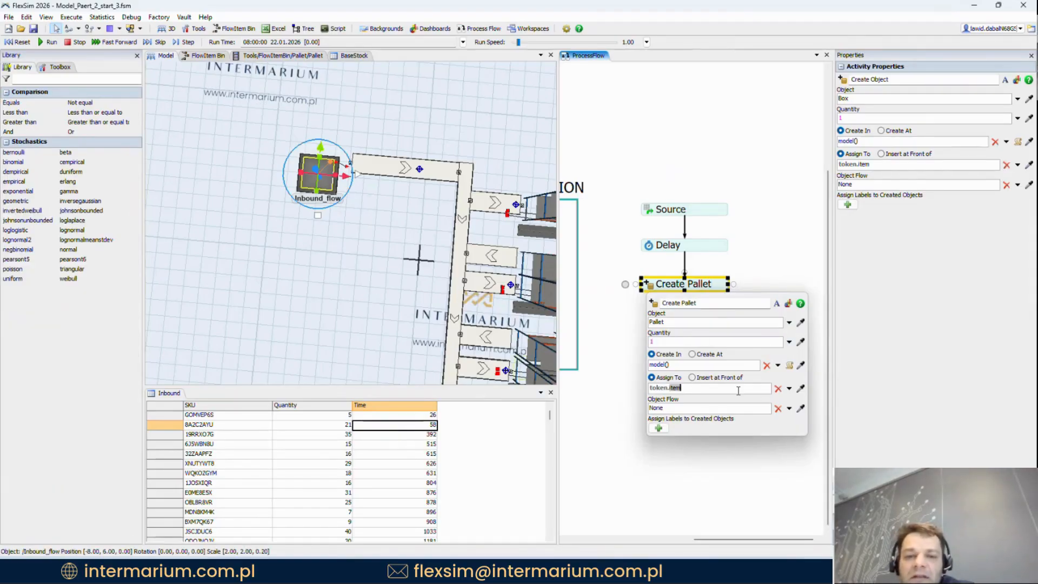
pyautogui.write('pallet')
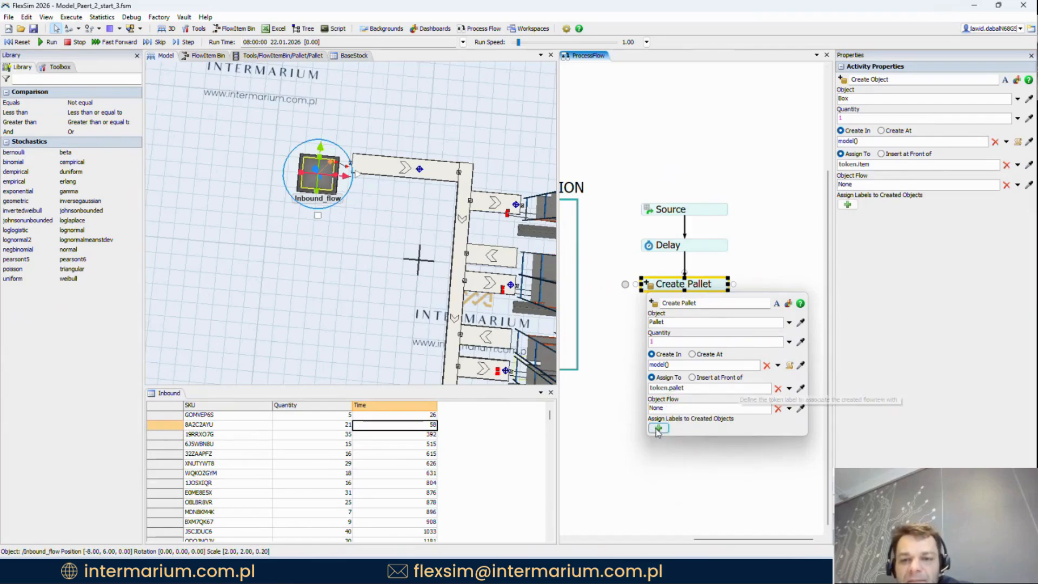
pyautogui.click(658, 428)
pyautogui.click(658, 429)
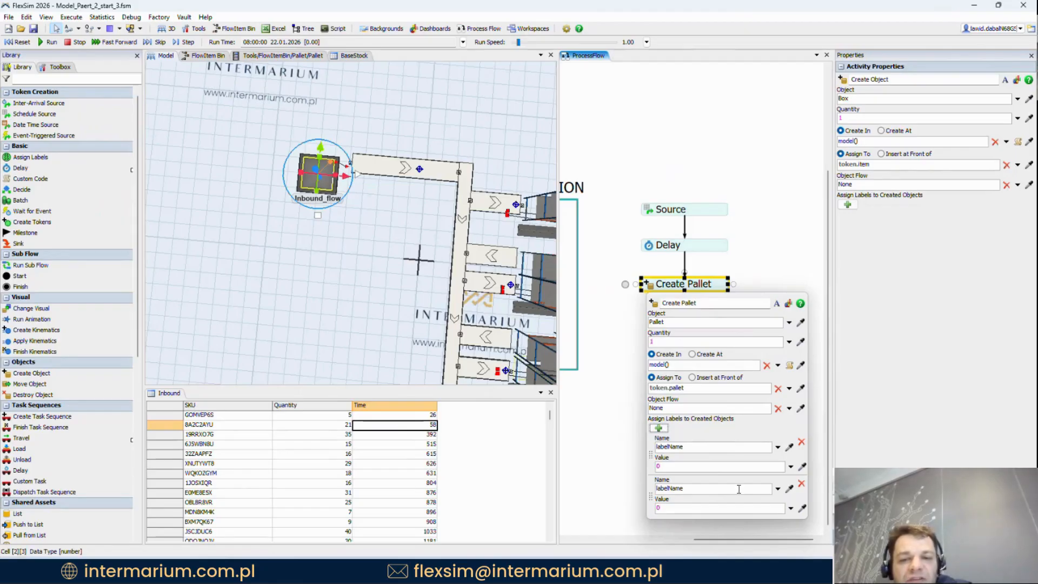
# Step: Set the first label to SKU with value Table("Inbound")[token.inbound_row][1], sampled from the Inbound table, and name the second label quantity
pyautogui.moveTo(701, 448); pyautogui.dragTo(620, 440)
pyautogui.write('SKU')
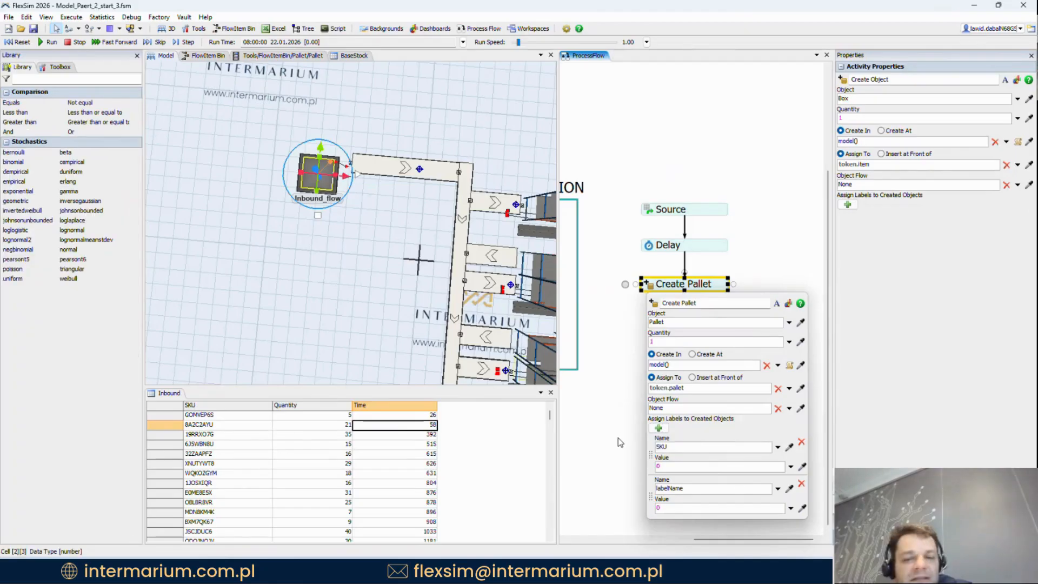
pyautogui.click(802, 466)
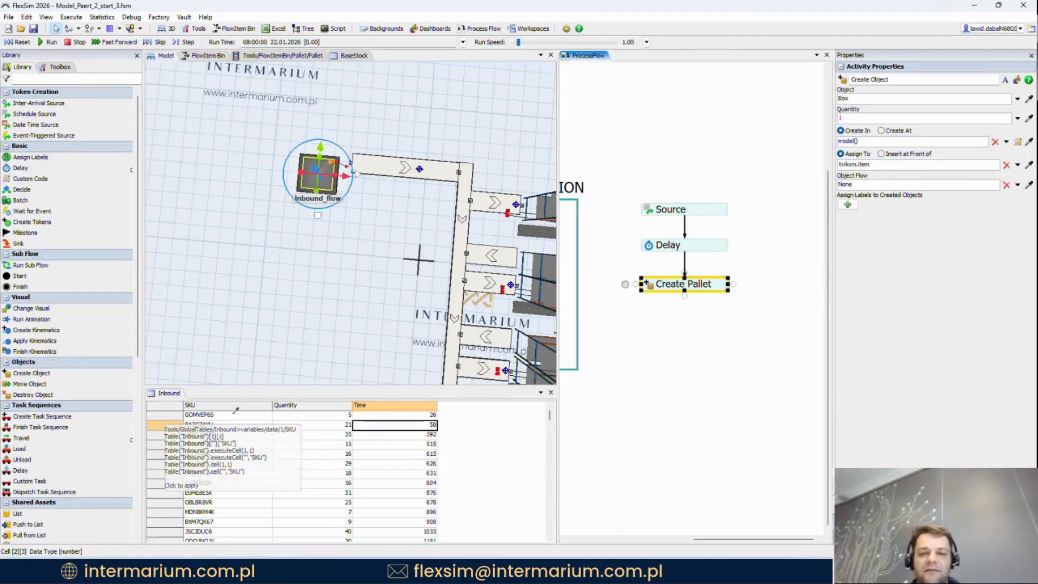
pyautogui.click(194, 436)
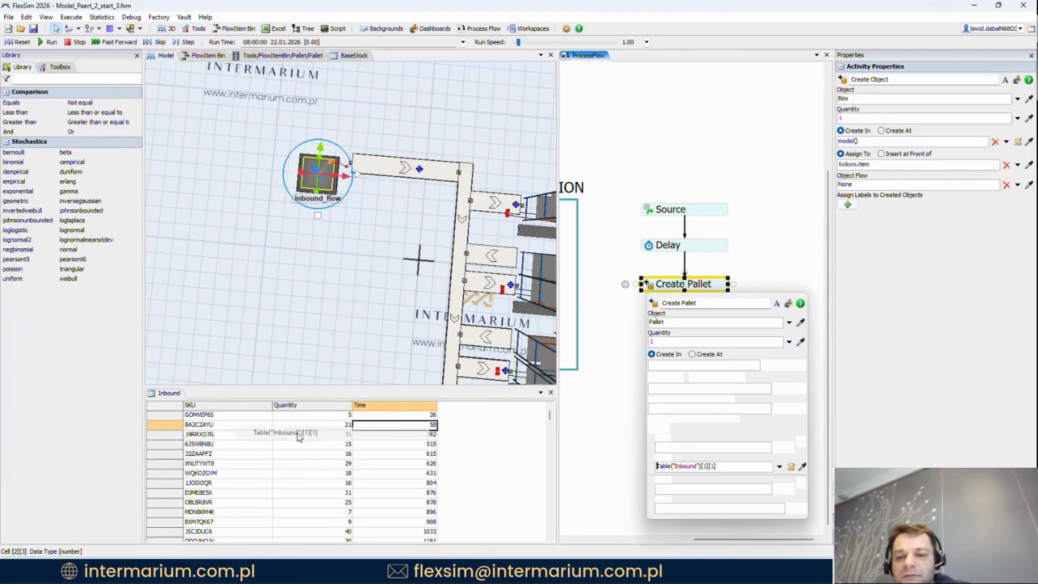
pyautogui.doubleClick(711, 472)
pyautogui.write('token.')
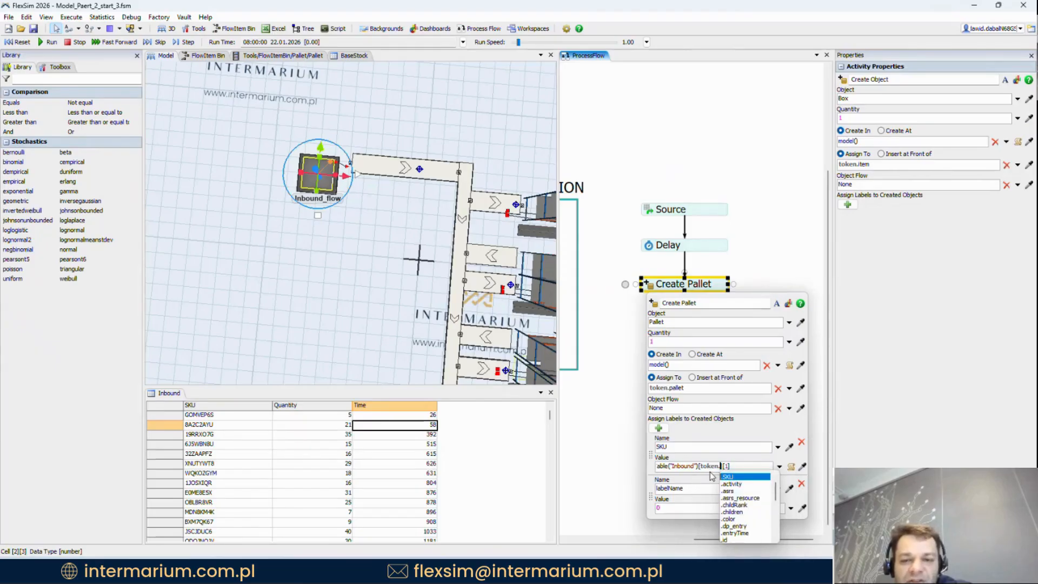
pyautogui.write('inbound_row')
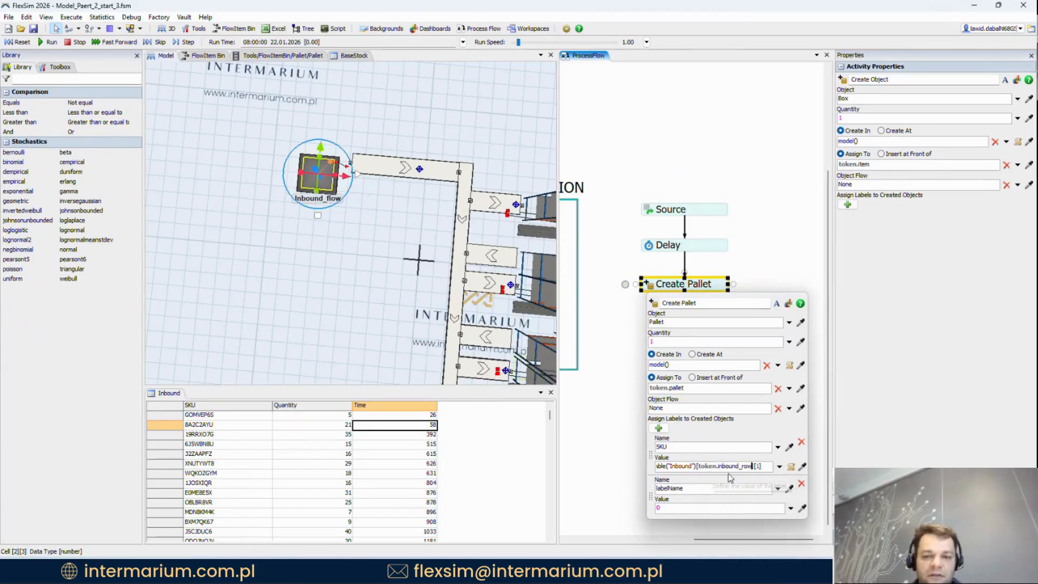
pyautogui.moveTo(765, 468); pyautogui.dragTo(654, 452)
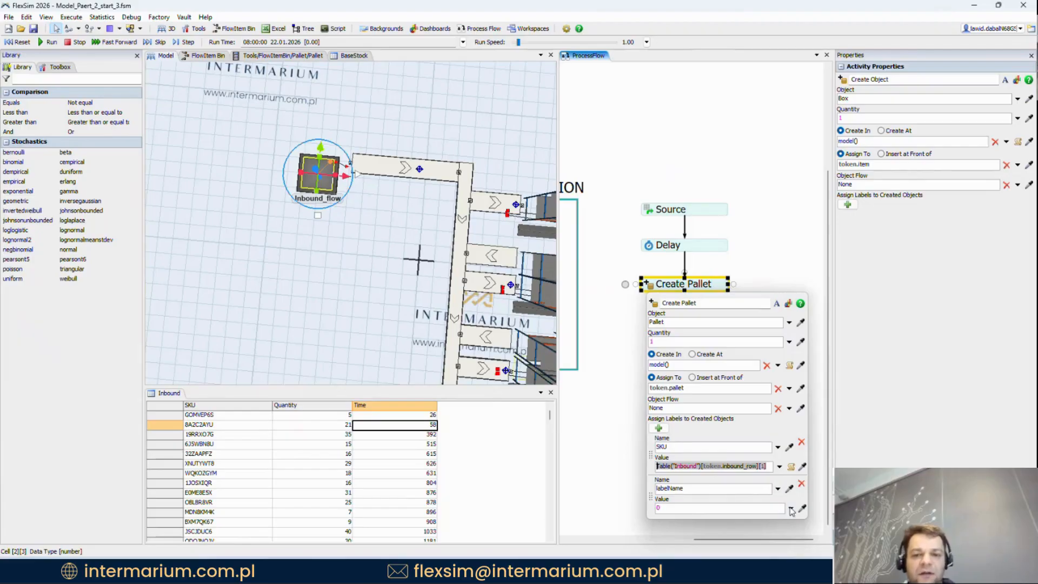
pyautogui.moveTo(753, 492); pyautogui.dragTo(616, 478)
pyautogui.write('quantity')
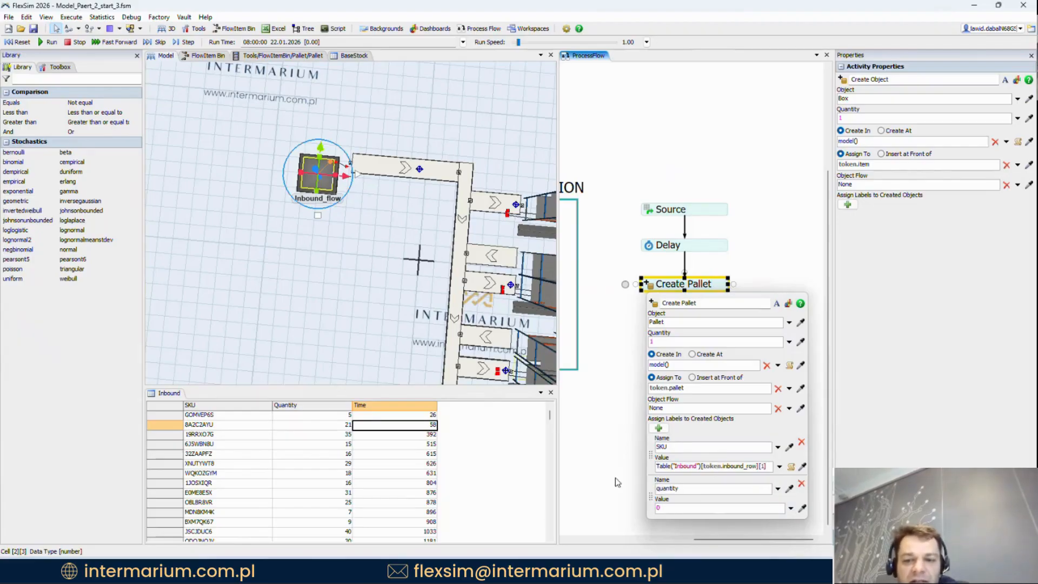
# Step: Set the quantity label's value to a global table lookup on "Inbound" with row token.inbound_row
pyautogui.click(791, 510)
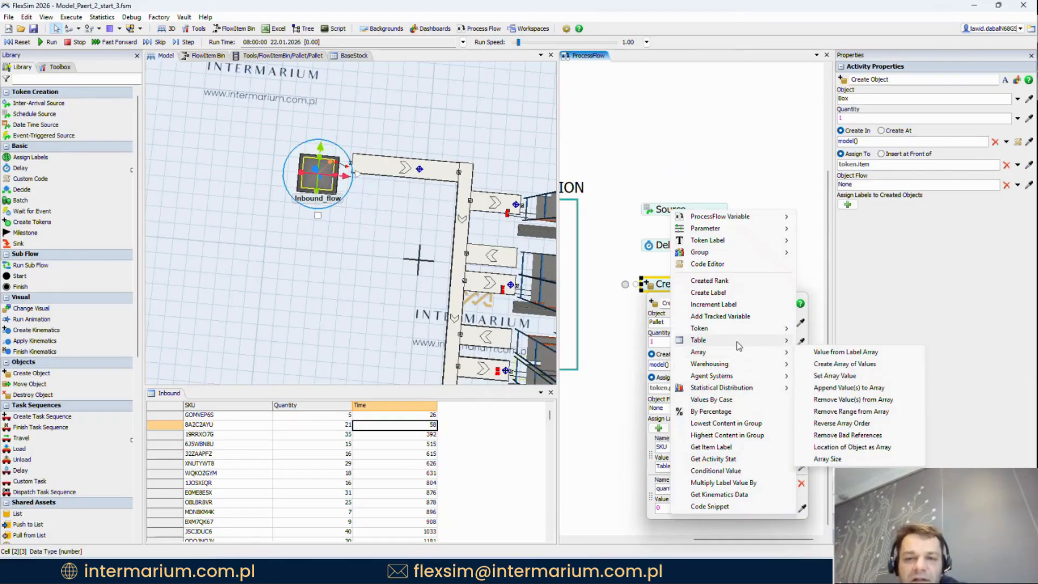
pyautogui.moveTo(739, 342)
pyautogui.click(832, 340)
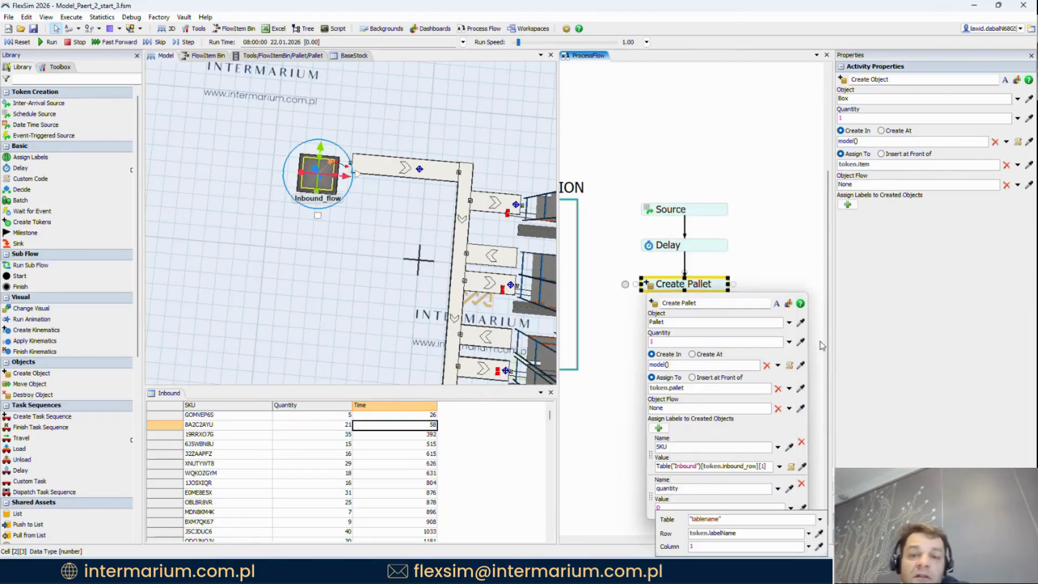
pyautogui.click(820, 519)
pyautogui.click(859, 543)
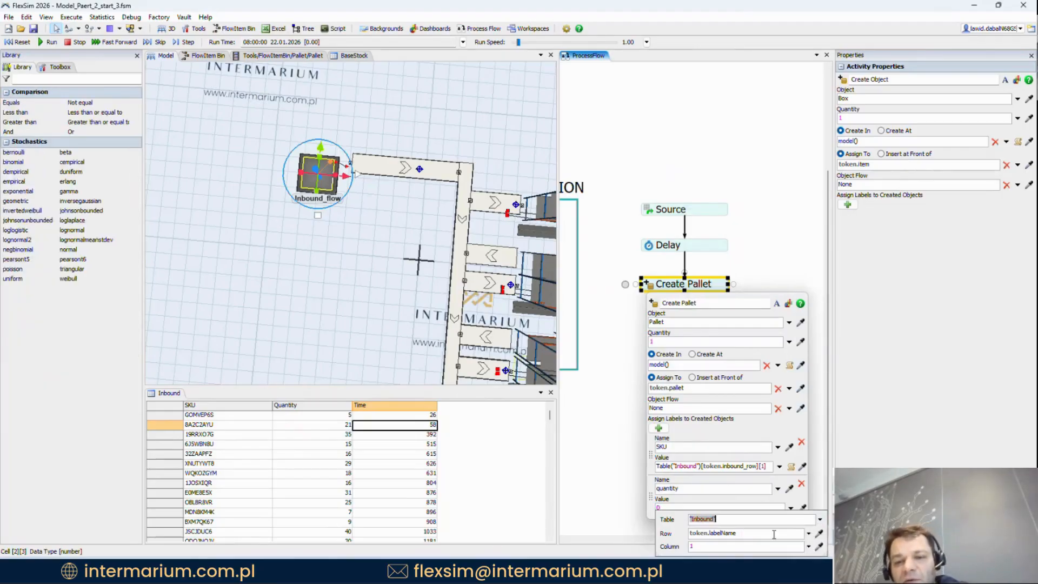
pyautogui.click(808, 534)
pyautogui.moveTo(787, 488)
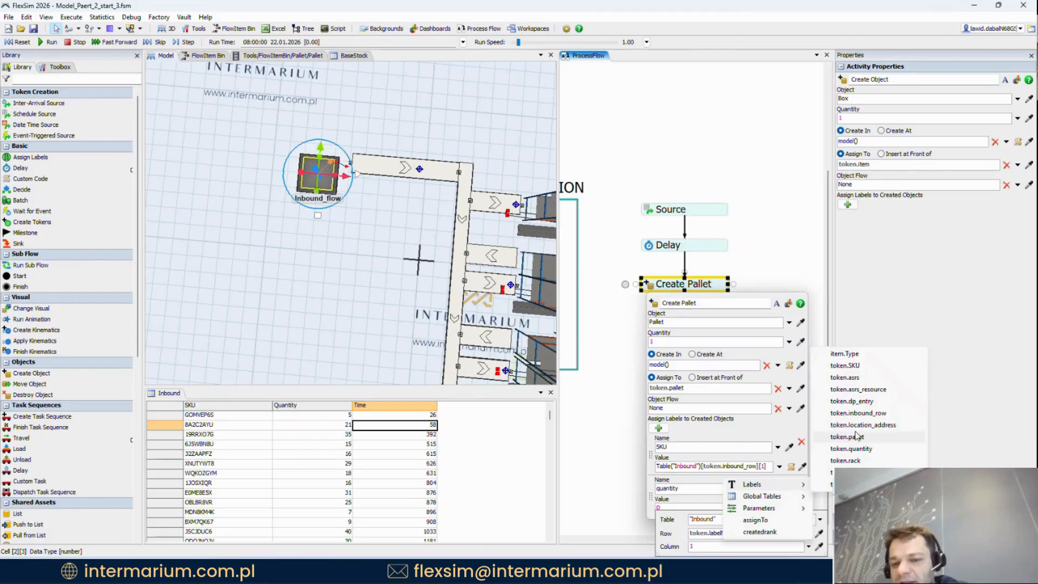
pyautogui.click(859, 413)
pyautogui.click(699, 546)
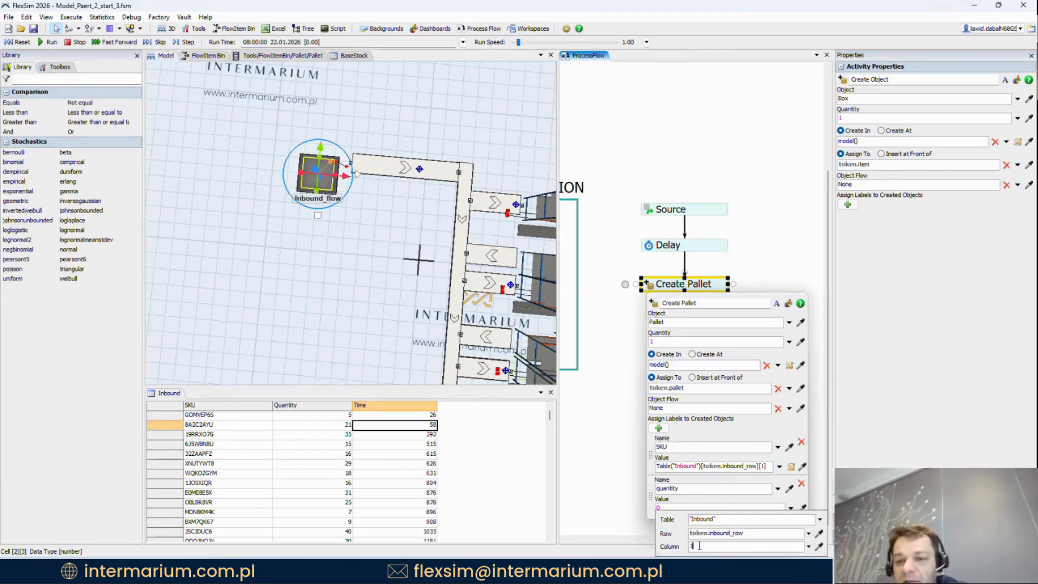
pyautogui.click(724, 485)
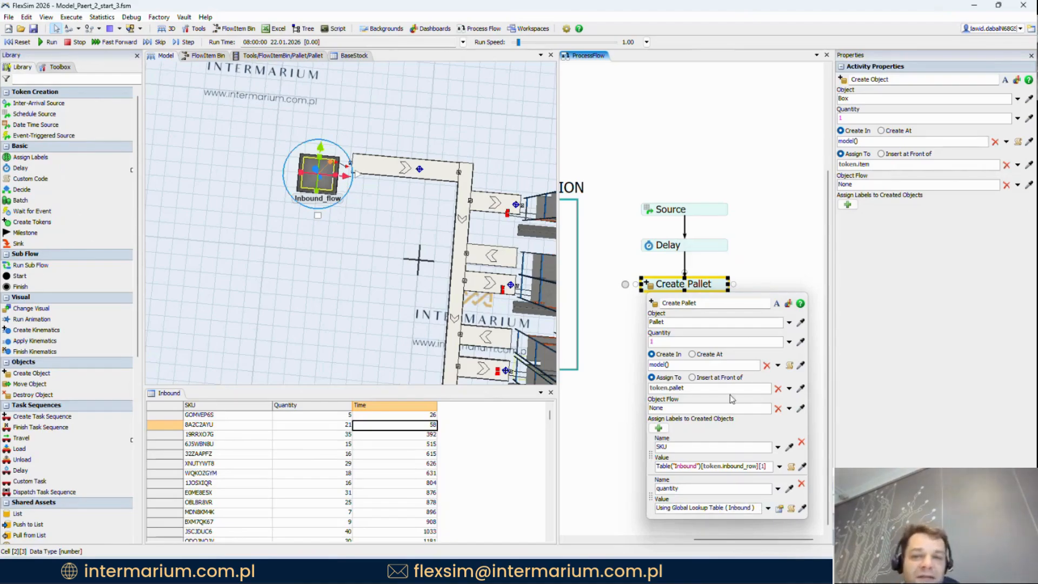
# Step: Add a third label to the created objects in Create Pallet and clear its value
pyautogui.click(658, 428)
pyautogui.click(752, 499)
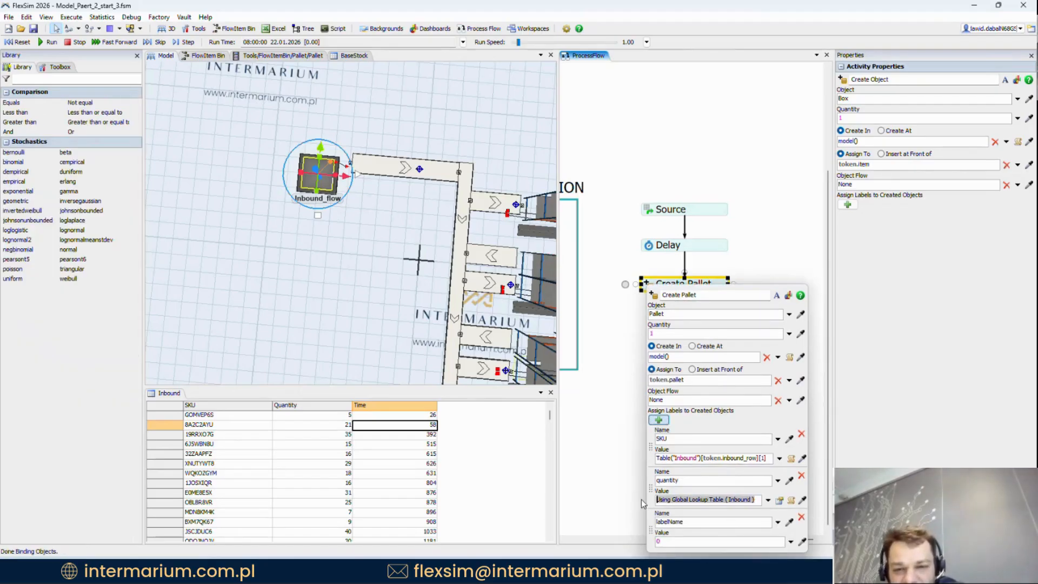
pyautogui.write('Using Global Lookup Table ( Inbound )')
pyautogui.moveTo(755, 542); pyautogui.dragTo(646, 532)
pyautogui.press('BackSpace')
pyautogui.click(758, 499)
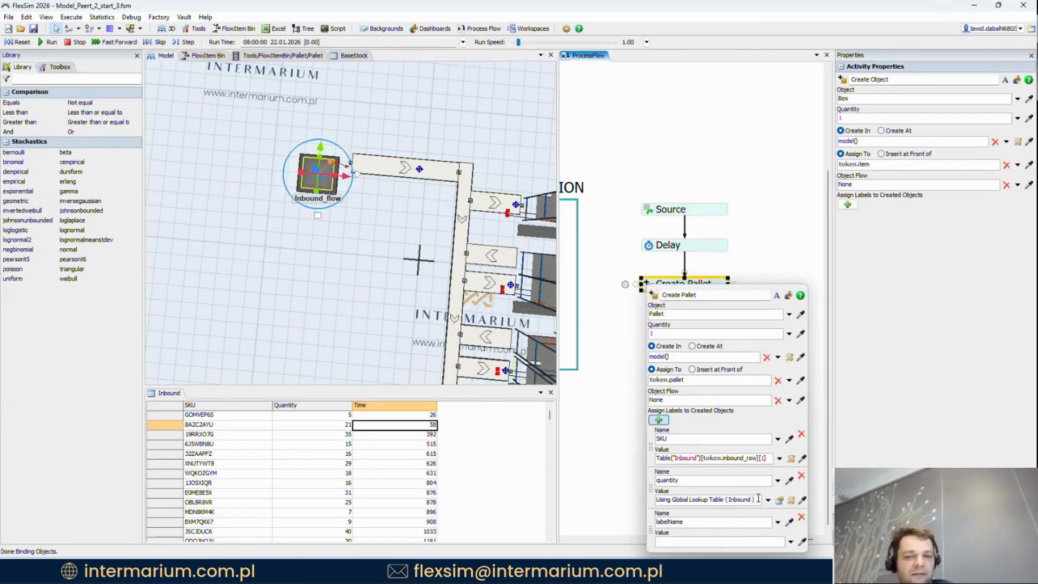
# Step: Set the quantity label's value to Table("Inbound")[token.inbound_row][2], sampling the expression from the Inbound table's Quantity column
pyautogui.click(802, 500)
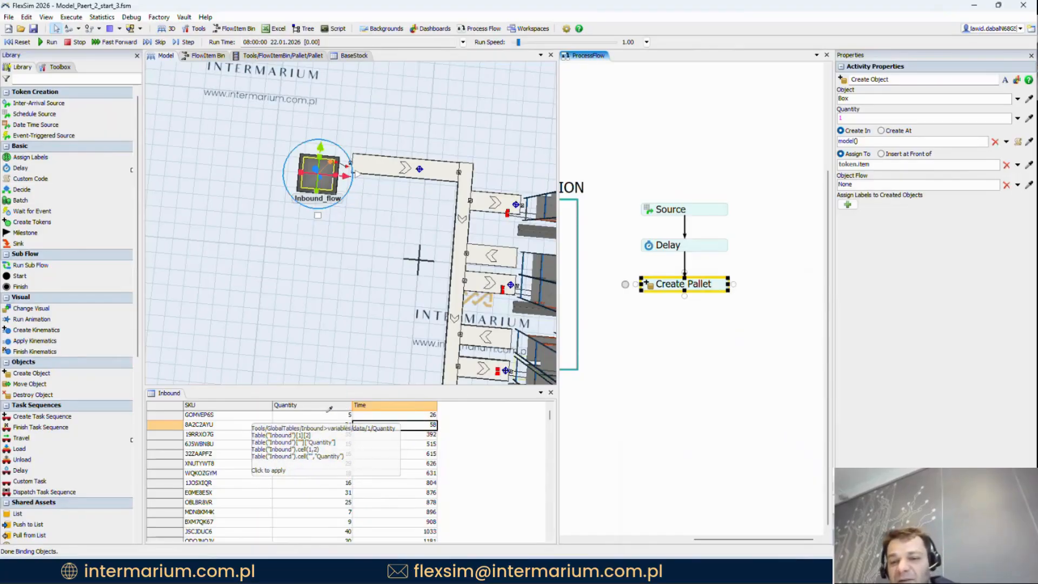
pyautogui.click(324, 413)
pyautogui.click(375, 430)
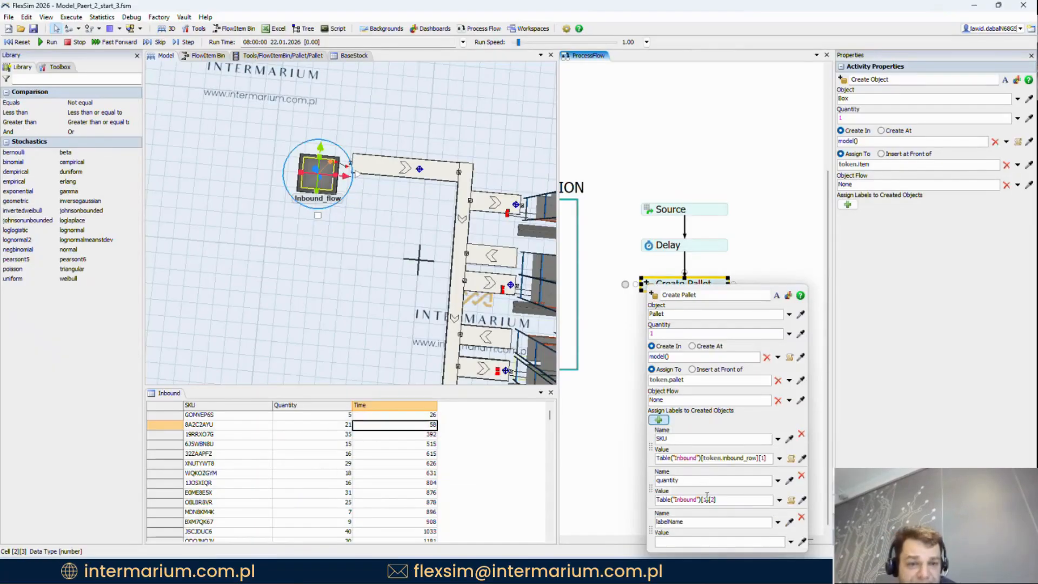
pyautogui.write('[token.')
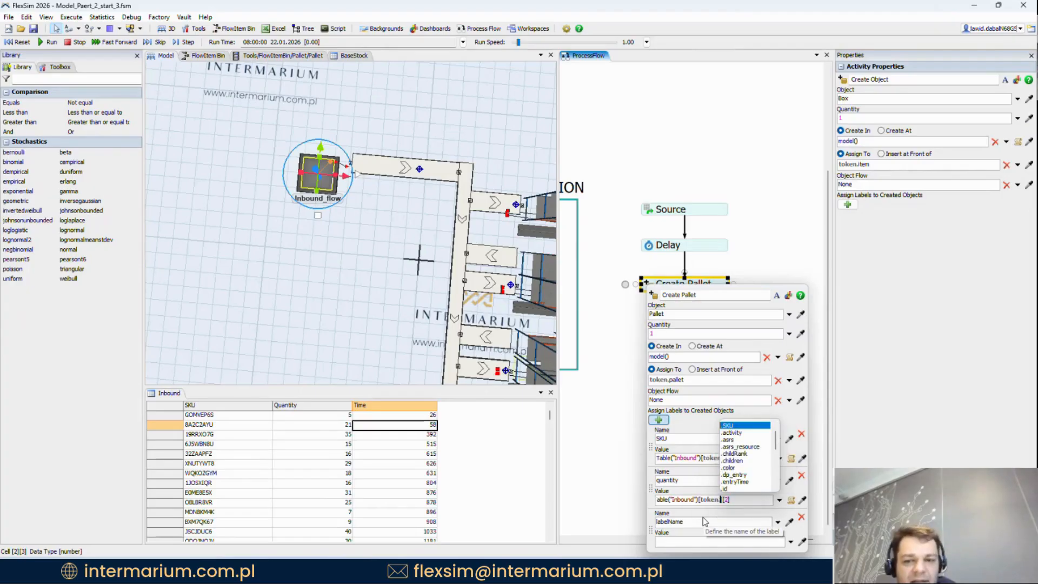
pyautogui.write('inbound_row')
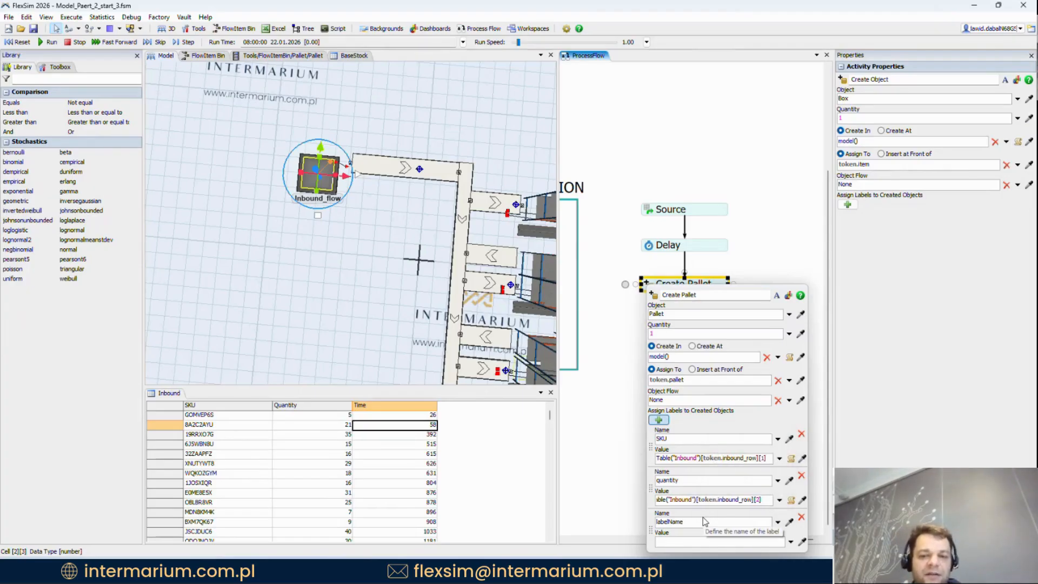
# Step: Copy the quantity label's expression into the third label's value, and delete the third label
pyautogui.hotkey('ctrl', 'a')
pyautogui.hotkey('ctrl', 'c')
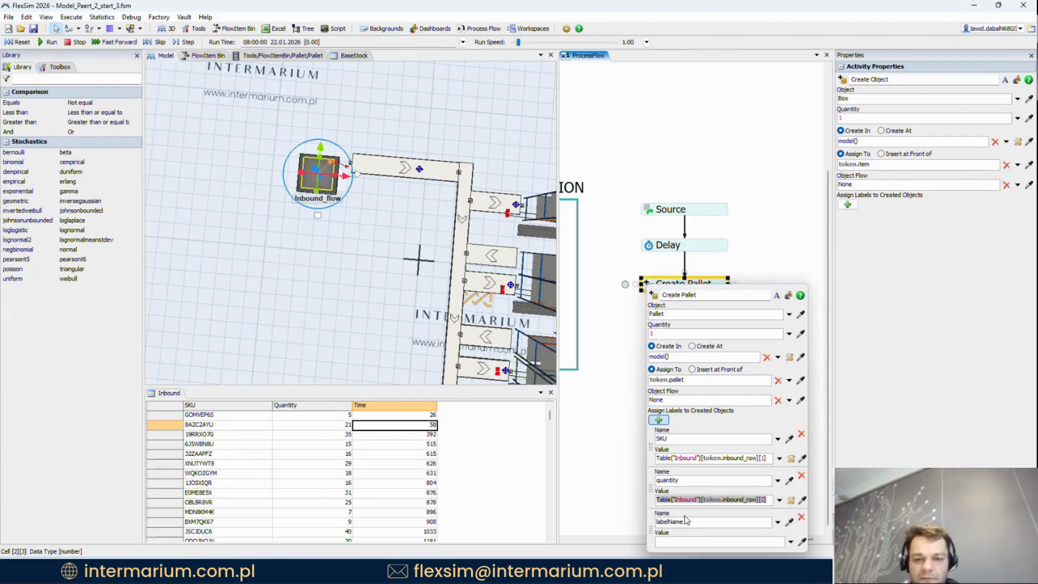
pyautogui.click(717, 538)
pyautogui.hotkey('ctrl', 'v')
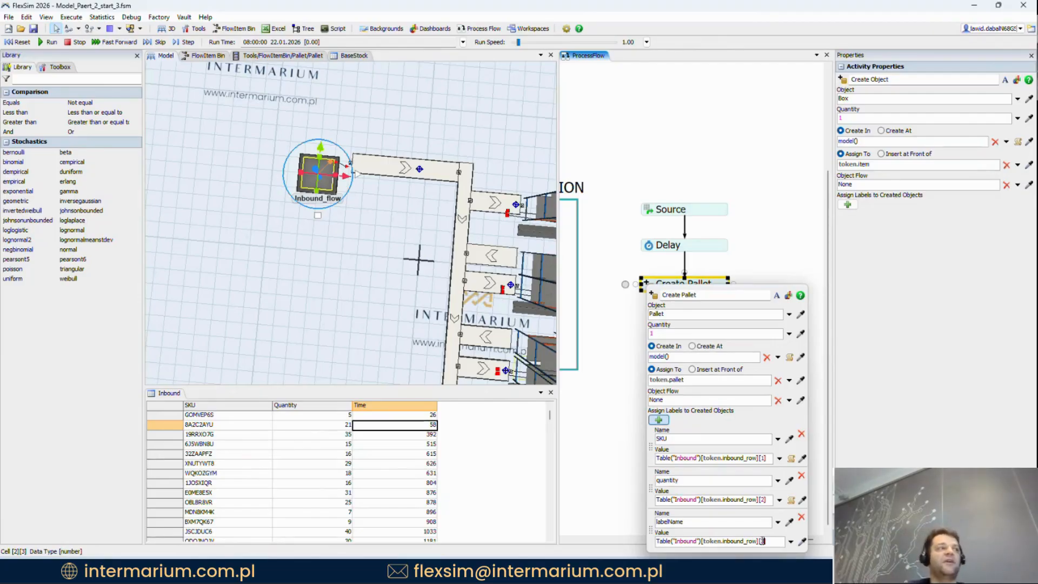
pyautogui.click(801, 518)
# Step: Set Create Pallet to create the pallets in Inbound_flow, sampling the object from the 3D model, and close its properties
pyautogui.click(766, 502)
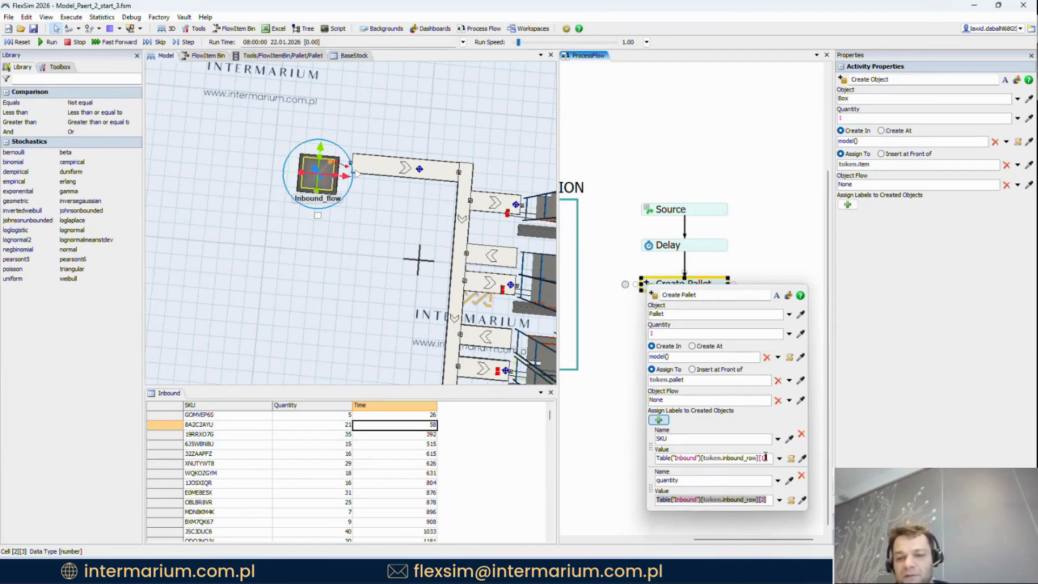
pyautogui.moveTo(766, 458); pyautogui.dragTo(660, 458)
pyautogui.click(710, 498)
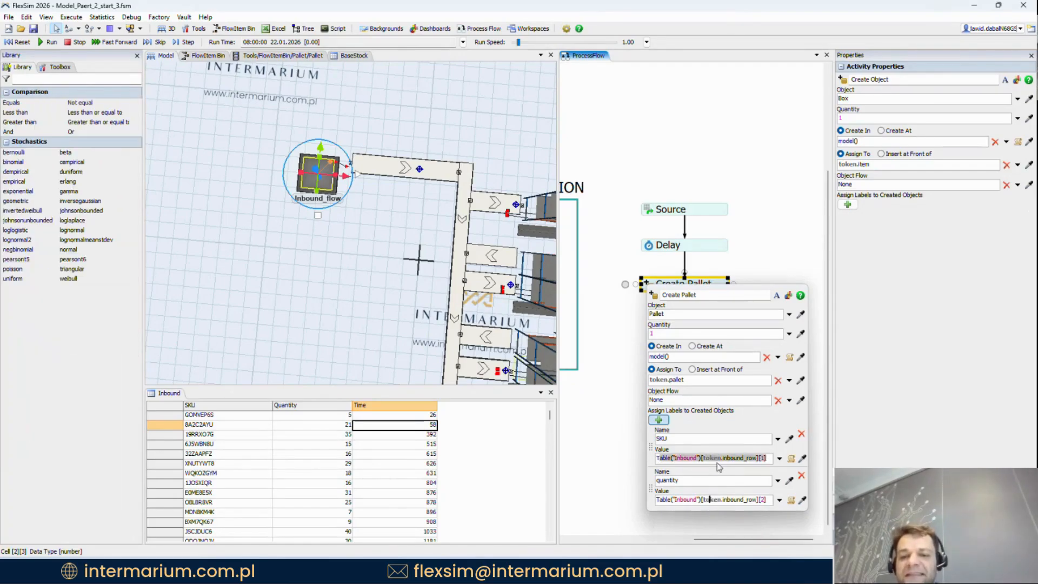
pyautogui.click(716, 459)
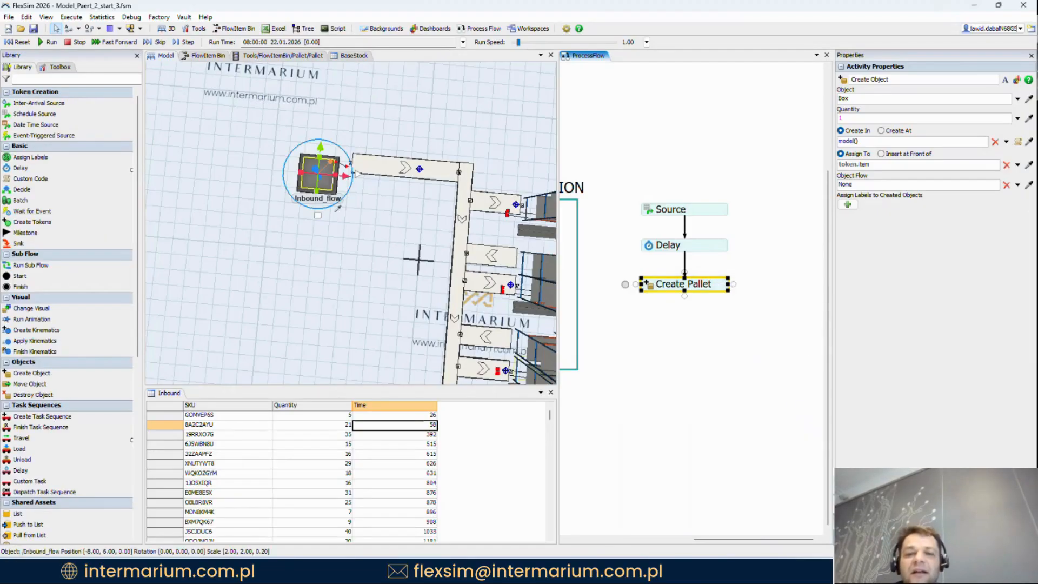
pyautogui.moveTo(772, 223)
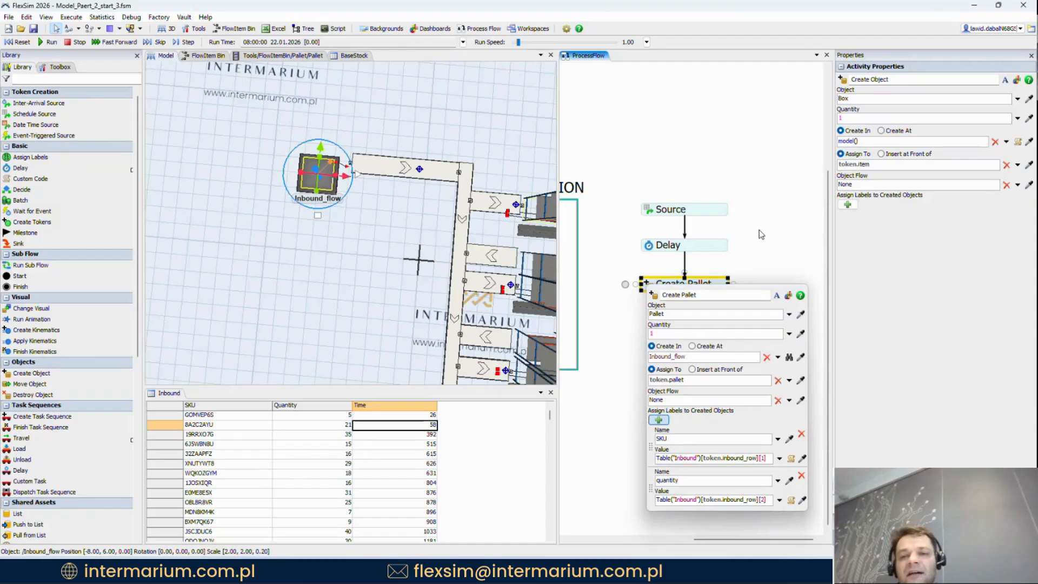
pyautogui.click(759, 233)
# Step: Examine the connection from Inbound_flow to the entry transfer of the inbound conveyor in the 3D model
pyautogui.scroll(3, 349, 146)
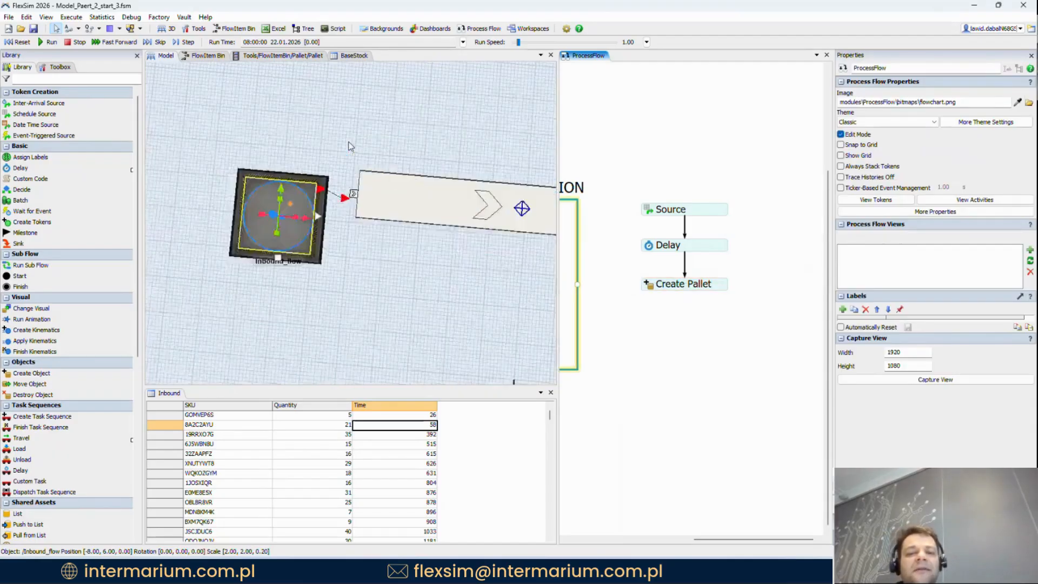
pyautogui.scroll(2, 349, 146)
pyautogui.click(357, 210)
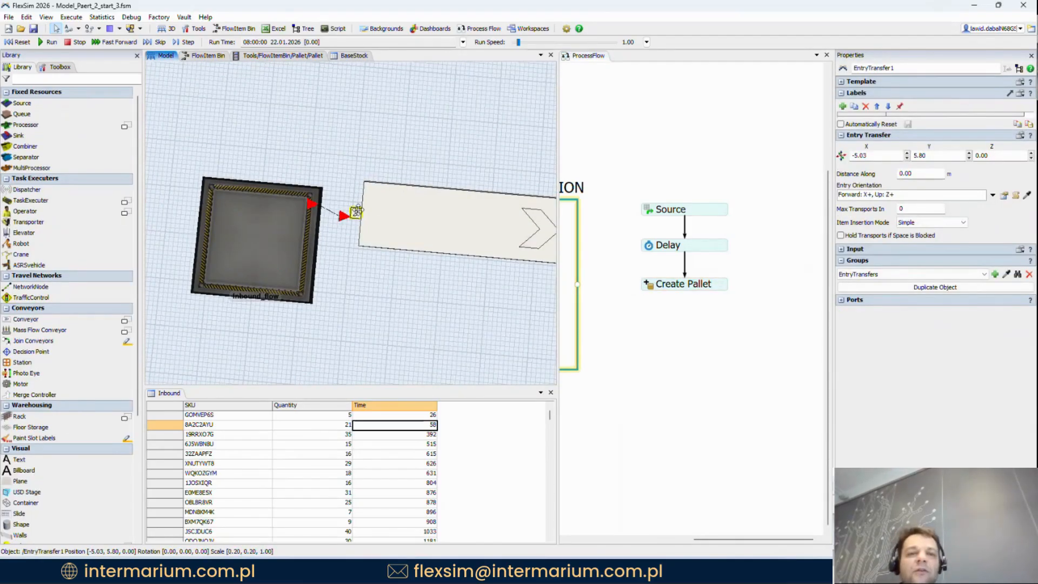
pyautogui.scroll(-2, 347, 144)
pyautogui.click(348, 144)
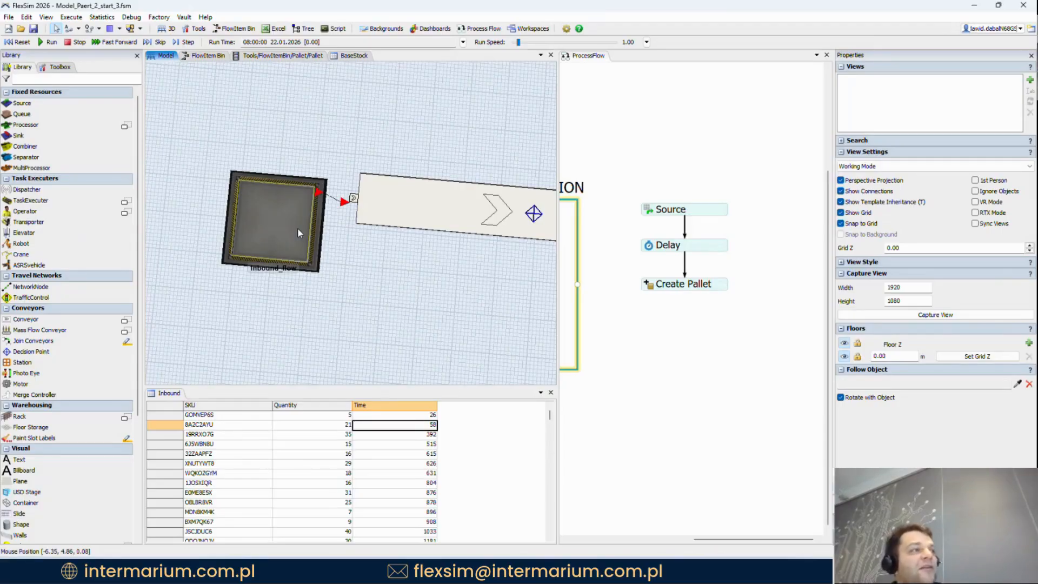
pyautogui.moveTo(352, 284); pyautogui.dragTo(368, 269, button='right')
pyautogui.scroll(-5, 366, 268)
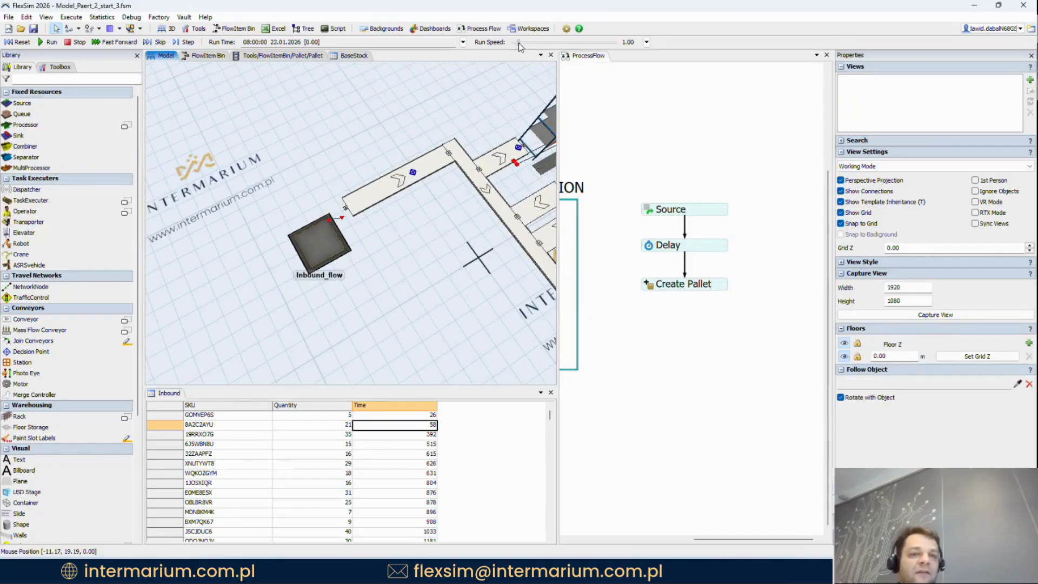
# Step: Reset and run the model at speed 0.13, inspect the Delay token, and slow the run further to view the created pallet
pyautogui.moveTo(519, 42); pyautogui.dragTo(516, 42)
pyautogui.click(21, 42)
pyautogui.click(49, 42)
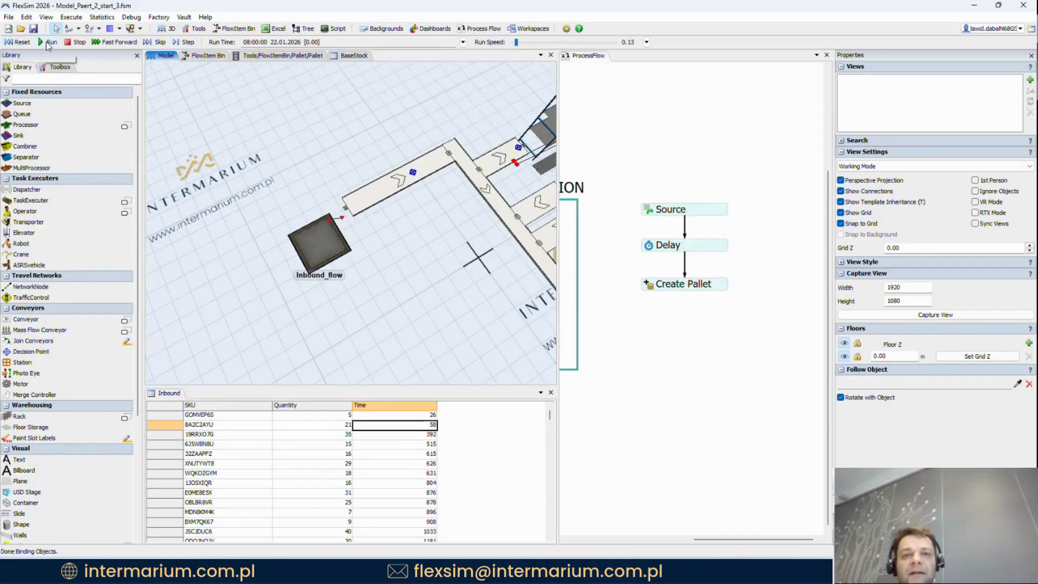
pyautogui.click(722, 245)
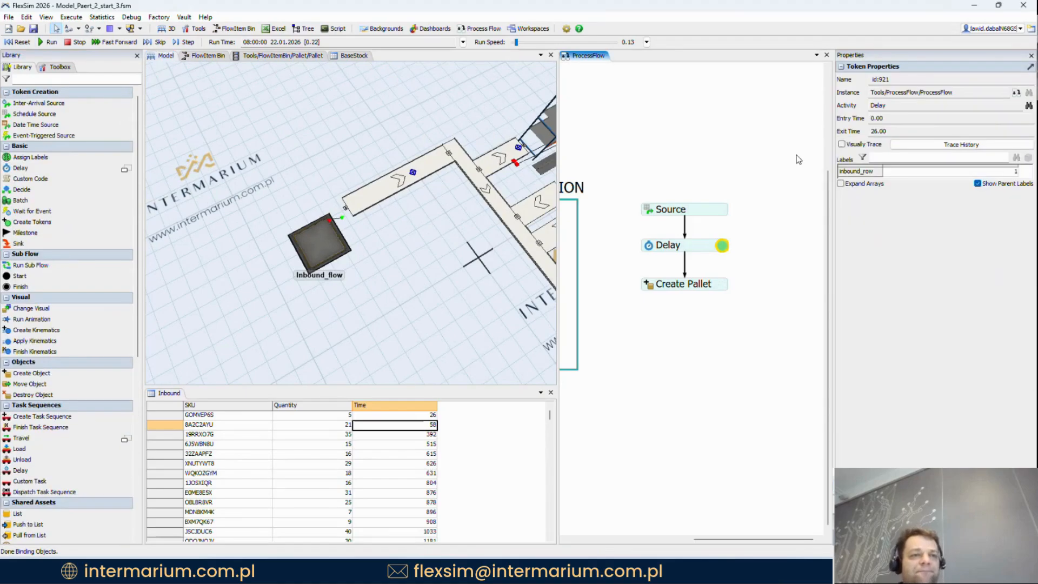
pyautogui.moveTo(516, 44); pyautogui.dragTo(513, 44)
pyautogui.scroll(5, 384, 227)
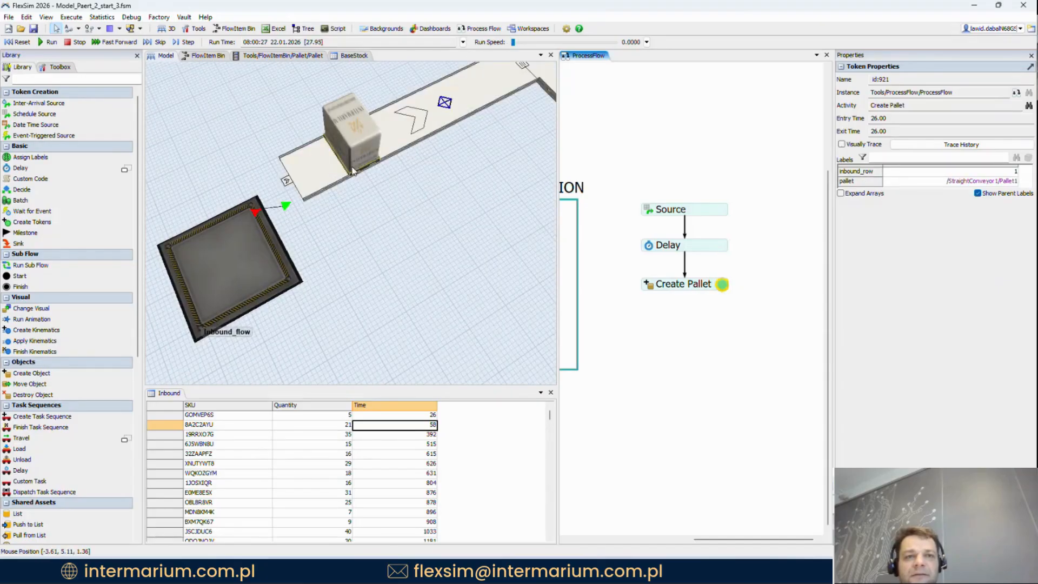
# Step: Compare the created pallet's SKU and quantity labels with the Inbound table's first row, and reset the model
pyautogui.click(353, 171)
pyautogui.click(898, 227)
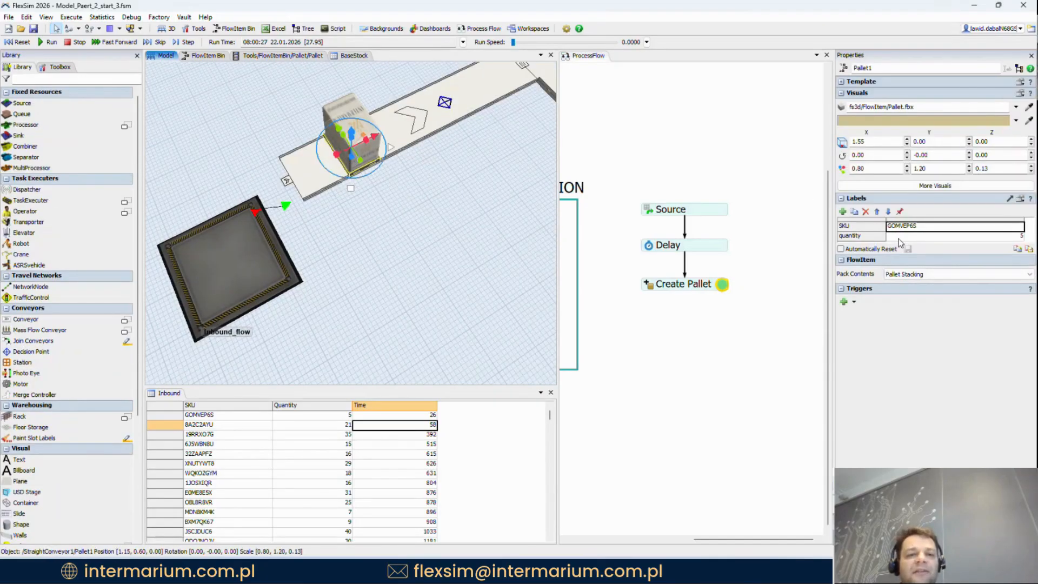
pyautogui.moveTo(195, 416); pyautogui.dragTo(287, 421)
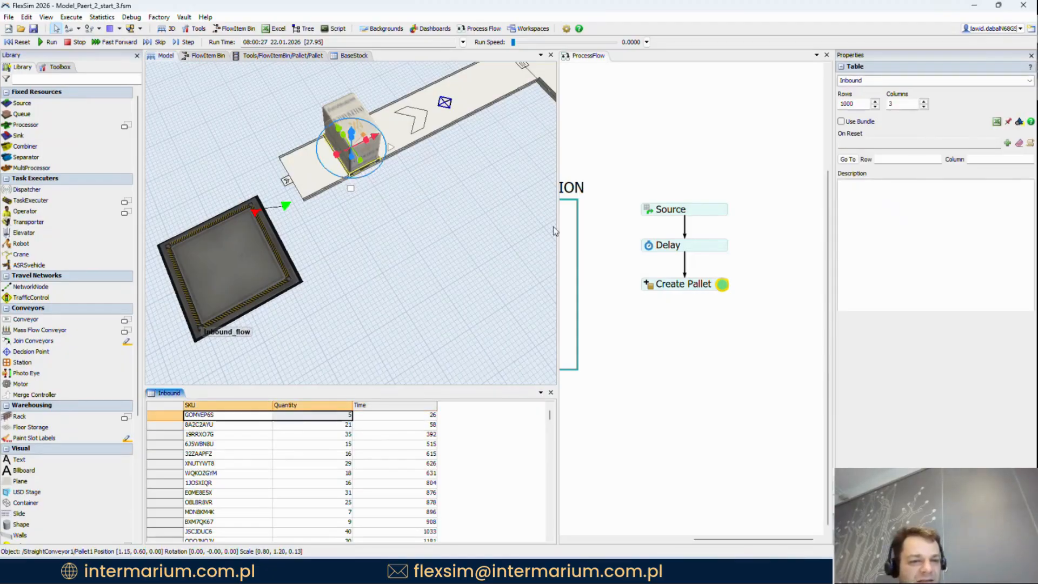
pyautogui.click(666, 306)
pyautogui.click(18, 41)
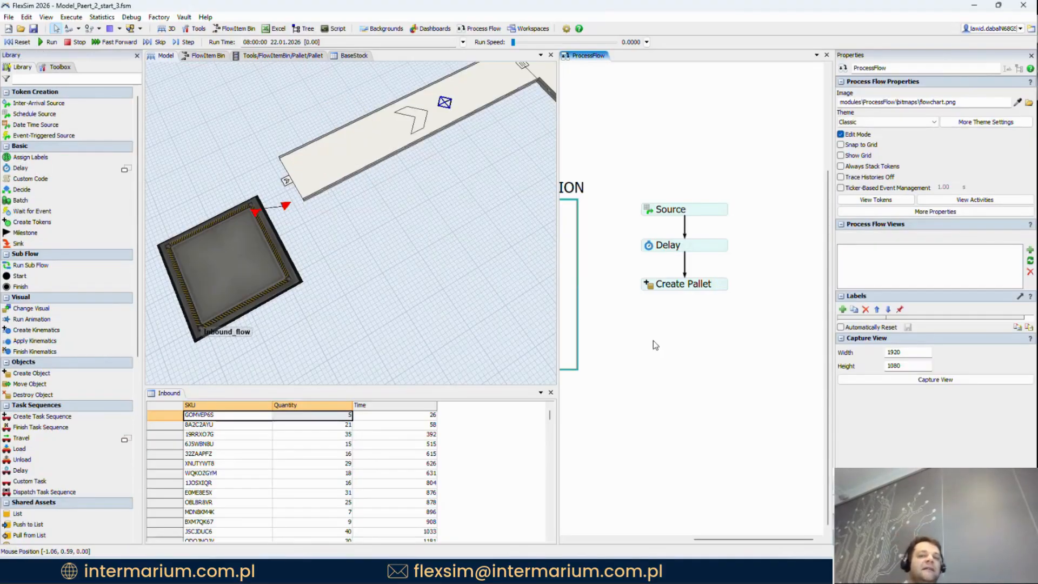
# Step: Add an Assign Labels activity below Create Pallet and name it "inc inbound_row"
pyautogui.scroll(-2, 649, 351)
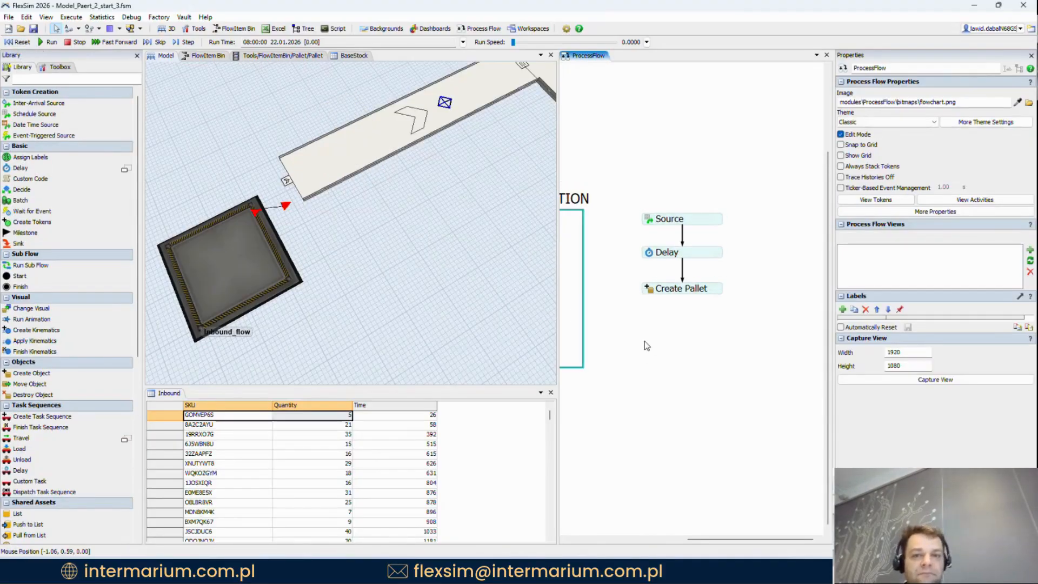
pyautogui.moveTo(618, 301); pyautogui.dragTo(605, 248)
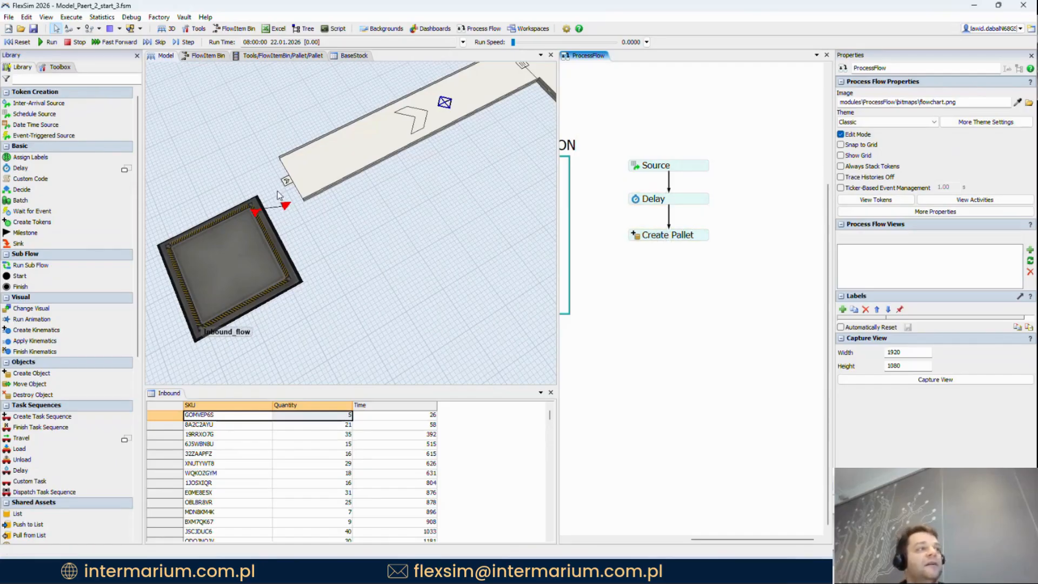
pyautogui.doubleClick(651, 273)
pyautogui.click(665, 186)
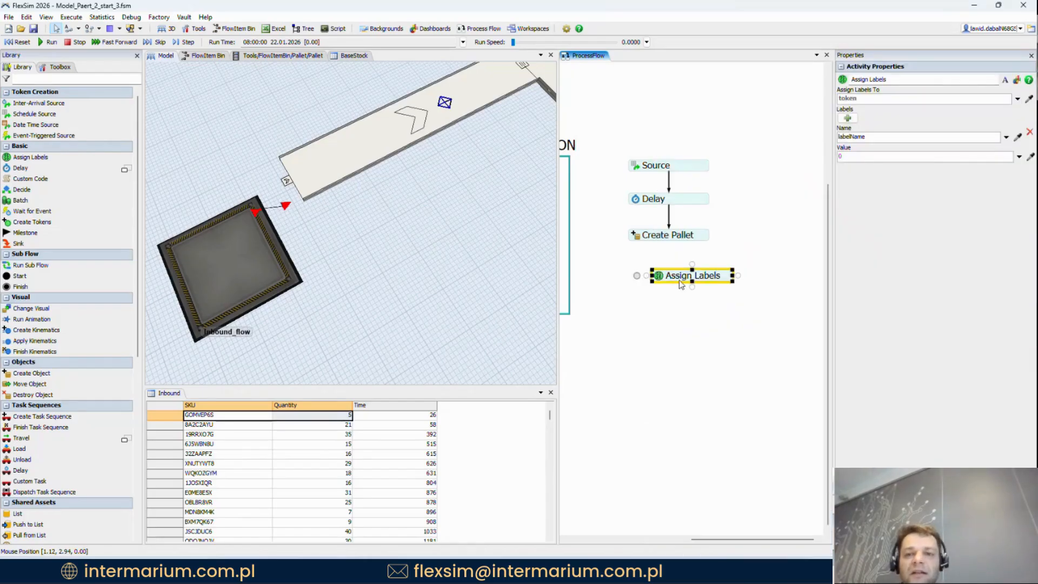
pyautogui.doubleClick(640, 272)
pyautogui.moveTo(701, 293); pyautogui.dragTo(643, 291)
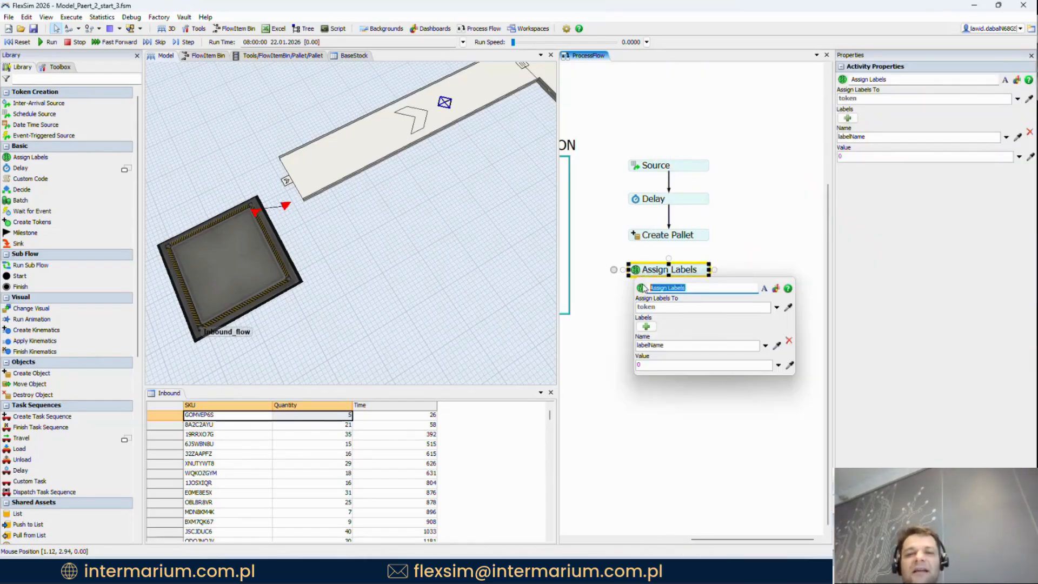
pyautogui.write('inc in')
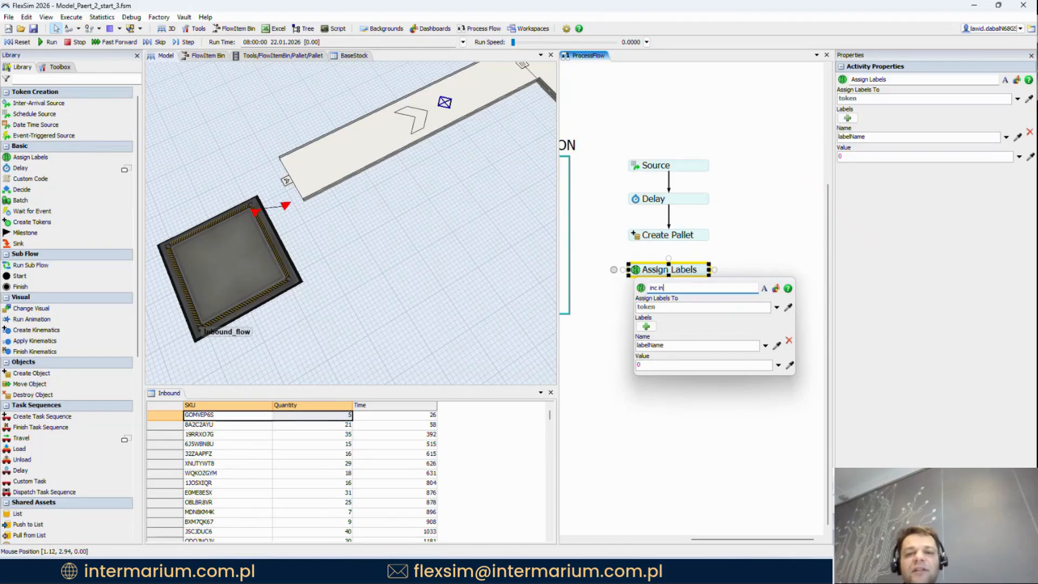
pyautogui.write('bound_row')
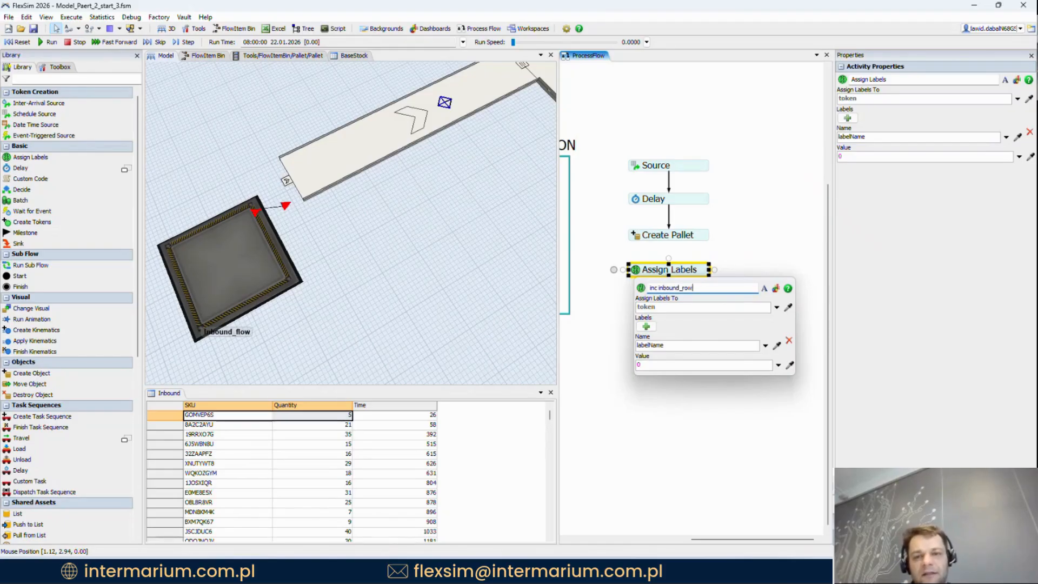
pyautogui.click(718, 217)
# Step: Set inc inbound_row to assign the token label inbound_row, using the Increment Label option as its value
pyautogui.click(643, 271)
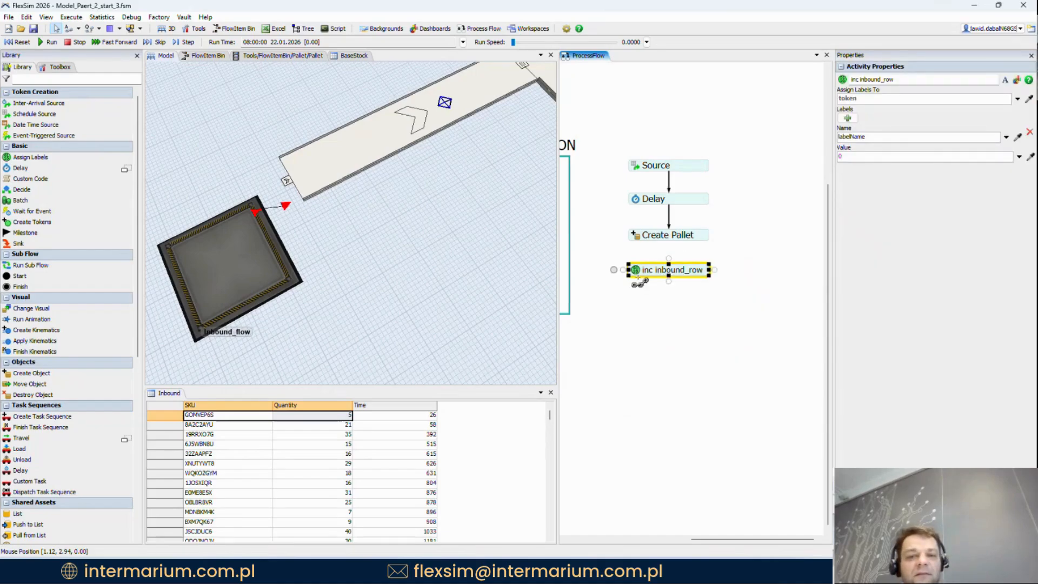
pyautogui.doubleClick(638, 270)
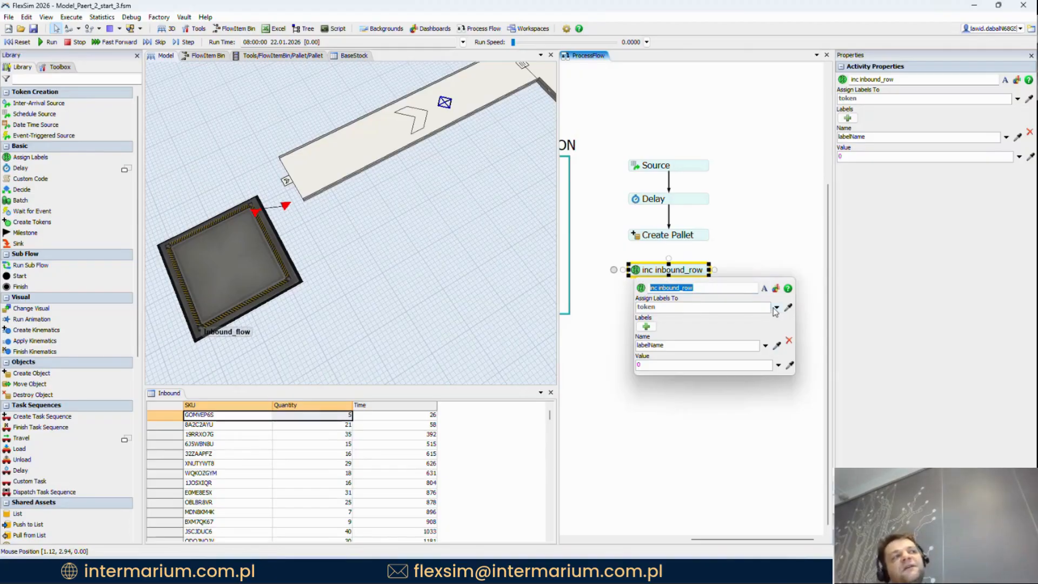
pyautogui.click(765, 345)
pyautogui.moveTo(703, 383)
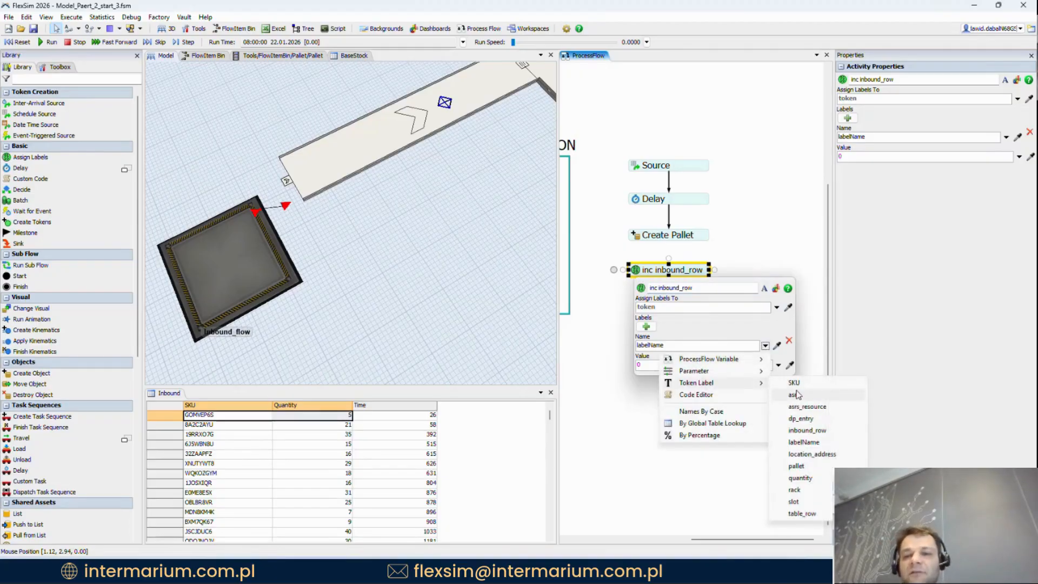
pyautogui.click(748, 429)
pyautogui.click(779, 366)
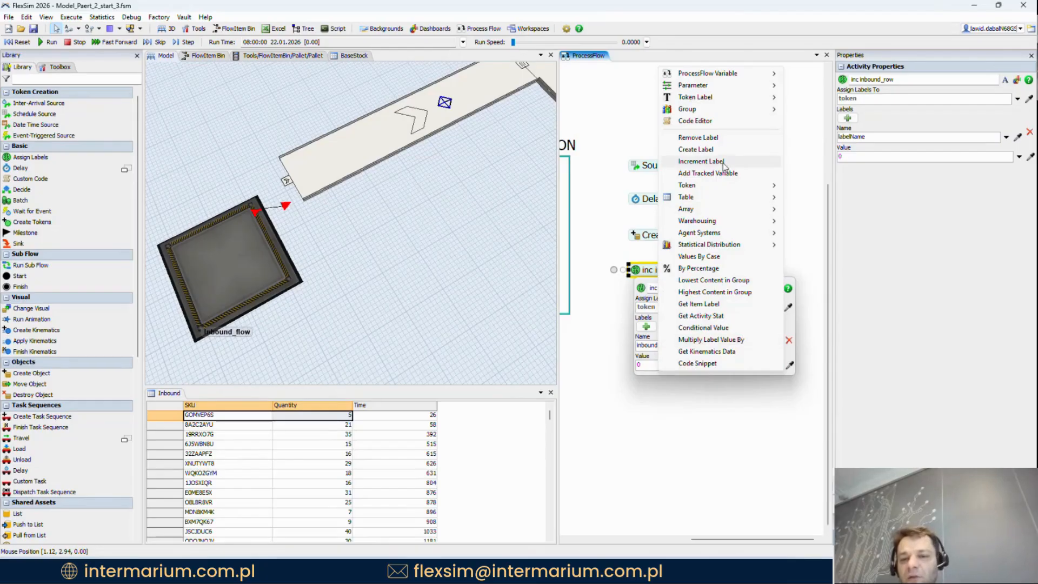
pyautogui.click(702, 161)
pyautogui.click(742, 228)
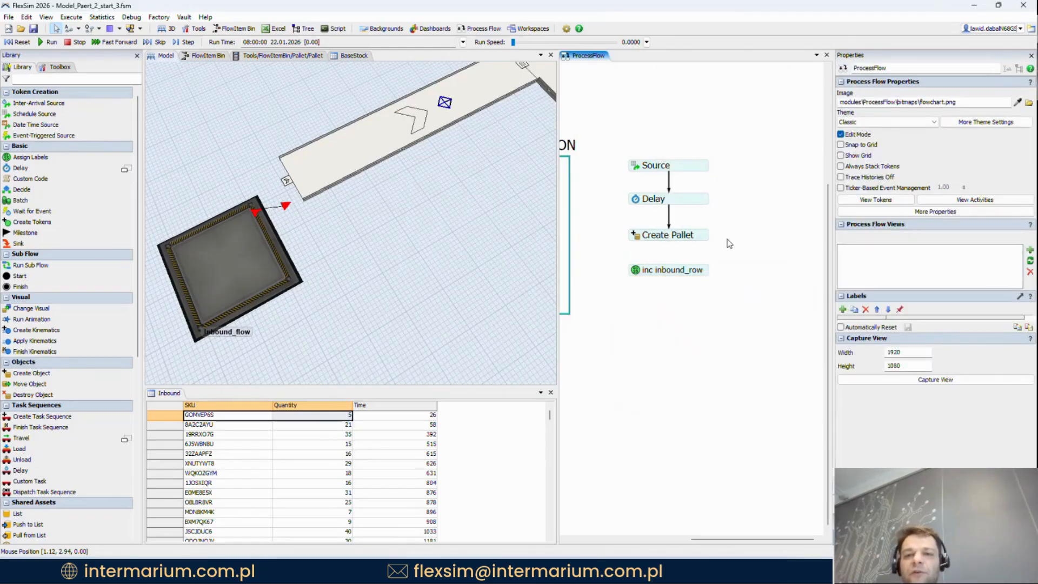
# Step: Connect Create Pallet to inc inbound_row and attach a copy of the Delay activity directly beneath it
pyautogui.moveTo(687, 270); pyautogui.dragTo(687, 282)
pyautogui.moveTo(669, 240); pyautogui.dragTo(690, 279)
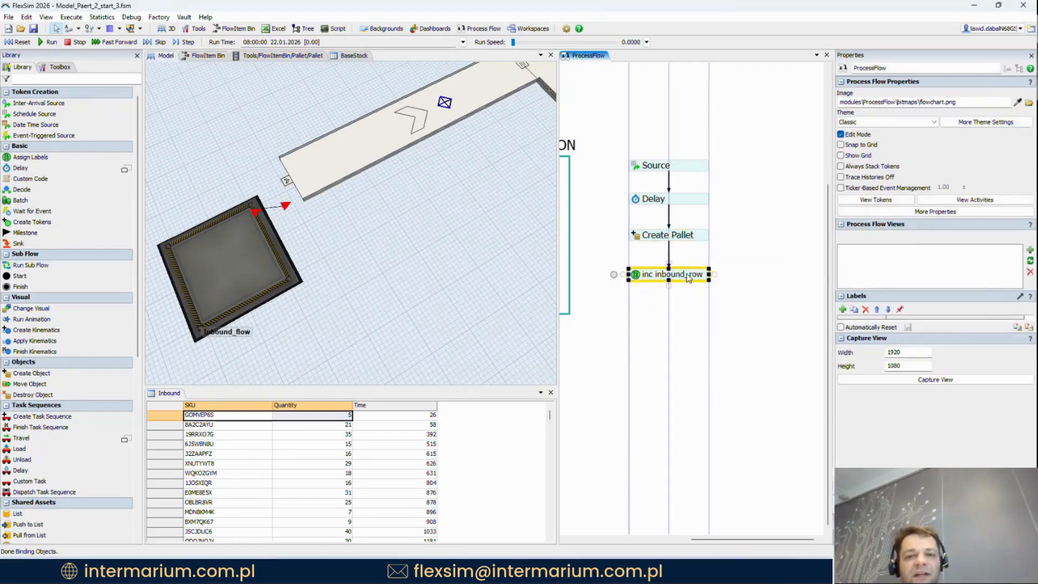
pyautogui.click(685, 202)
pyautogui.hotkey('ctrl', 'v')
pyautogui.moveTo(682, 330); pyautogui.dragTo(653, 292)
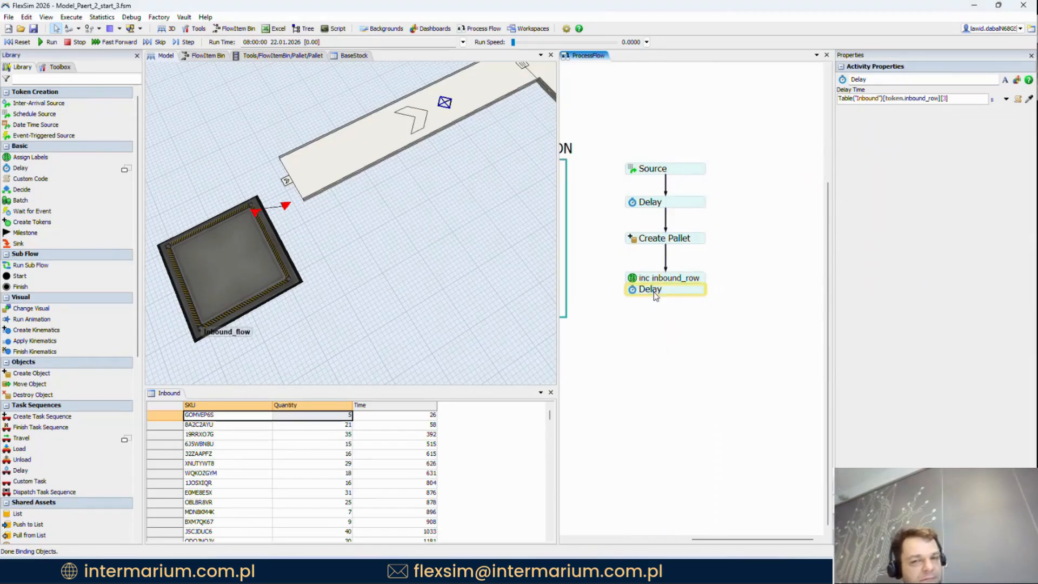
# Step: Rename the copied Delay activity "Delay between pallets" and widen its properties window to show the full expression
pyautogui.doubleClick(654, 290)
pyautogui.click(681, 306)
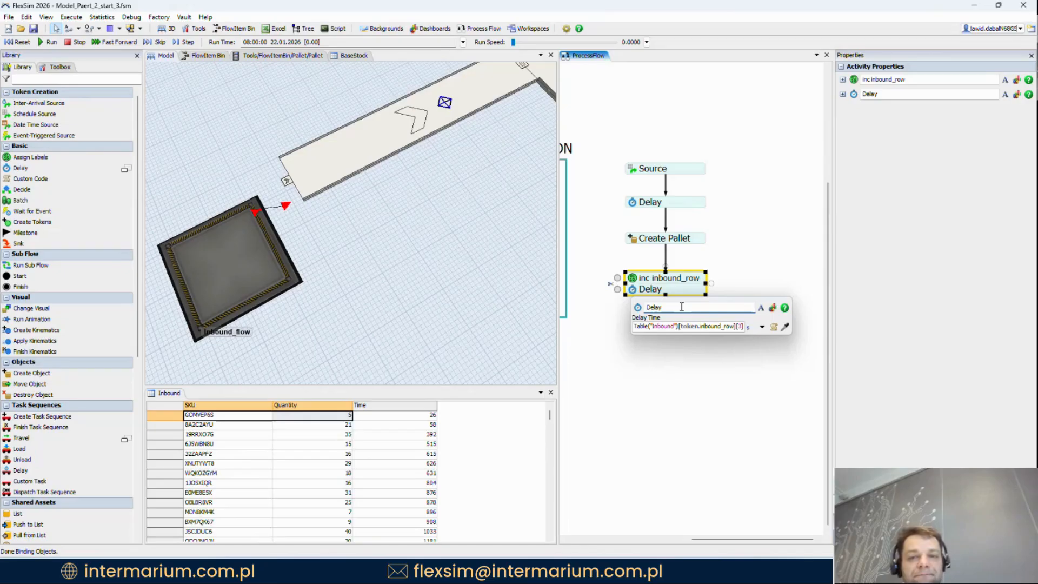
pyautogui.write('betwee')
pyautogui.write('n palle')
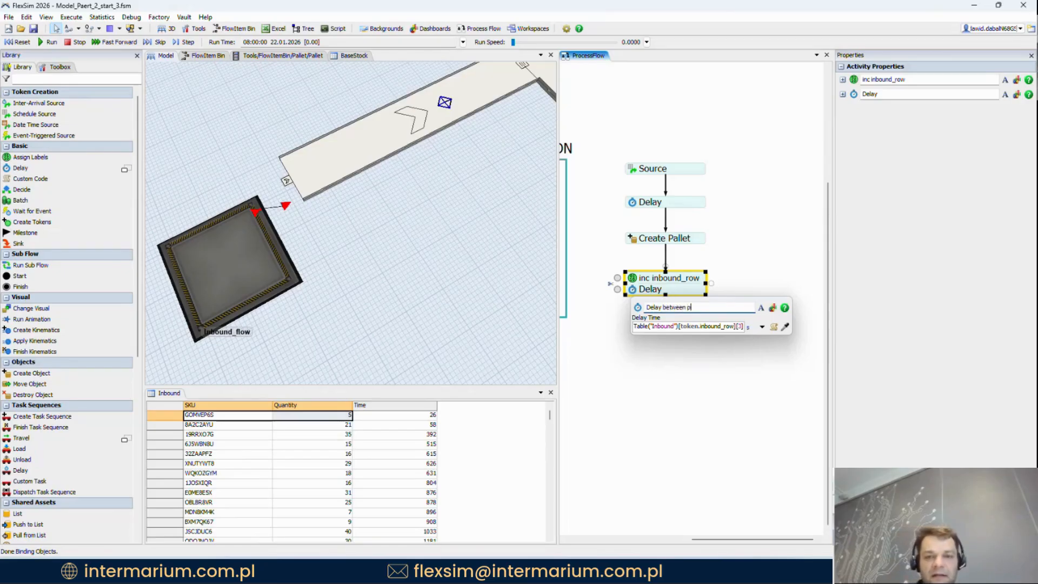
pyautogui.write('ts')
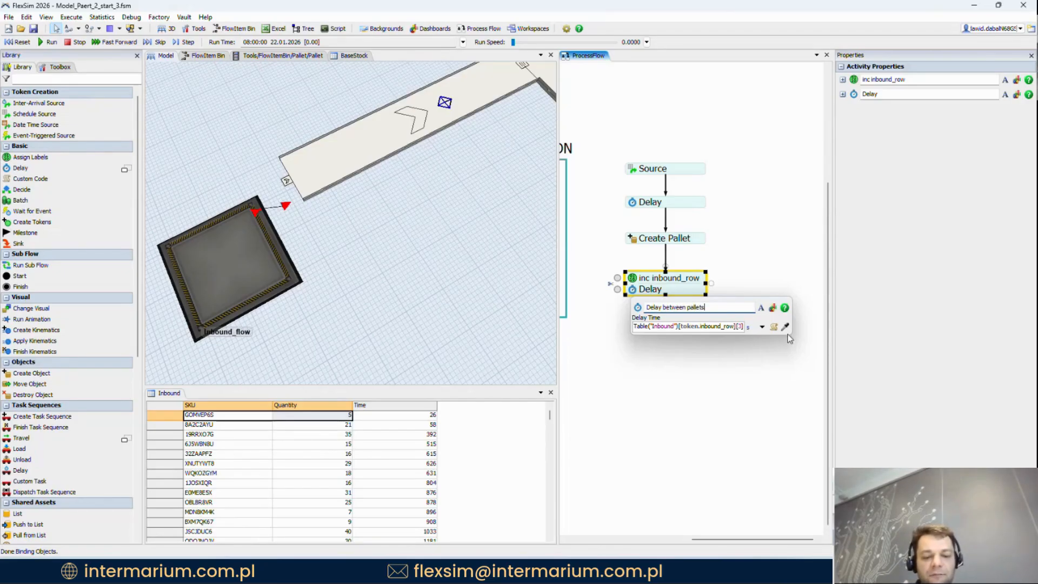
pyautogui.moveTo(791, 333); pyautogui.dragTo(930, 393)
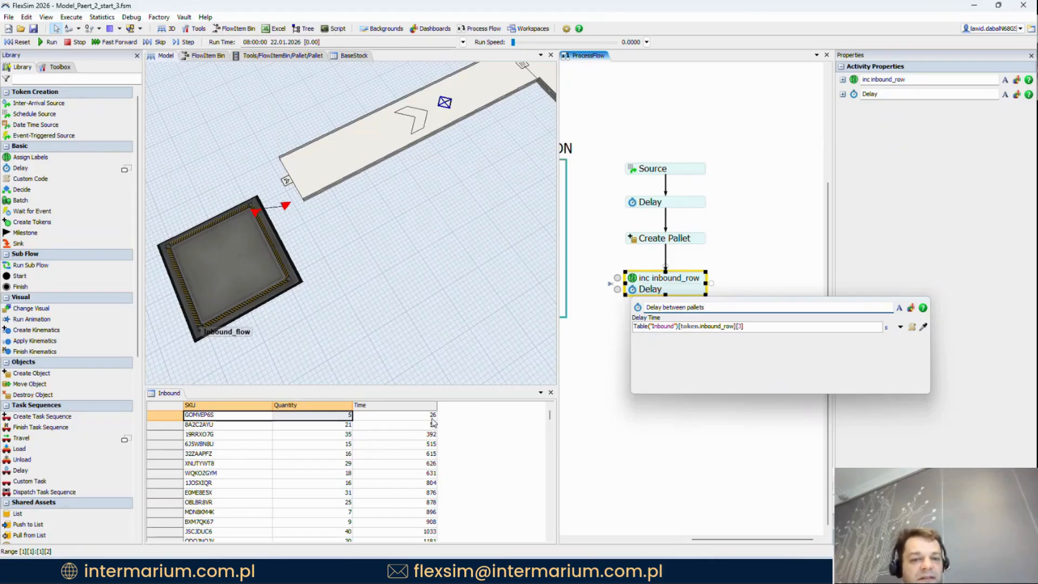
# Step: Set the delay time between pallets to Table("Inbound")[token.inbound_row][3] - Table("Inbound")[token.inbound_row-1][3]
pyautogui.click(749, 327)
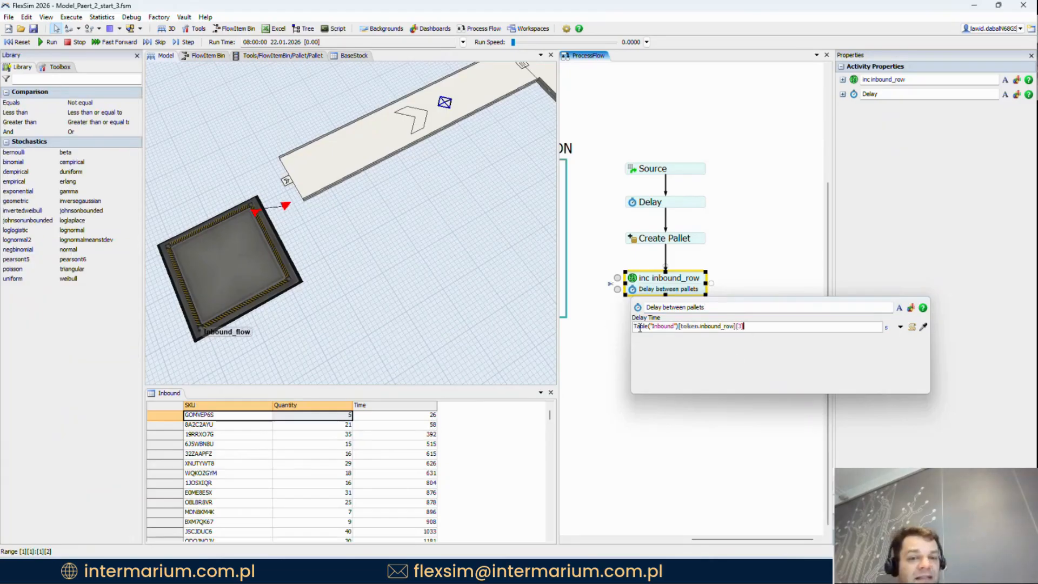
pyautogui.write('Table("Inbound")[token.inbound_row][3]')
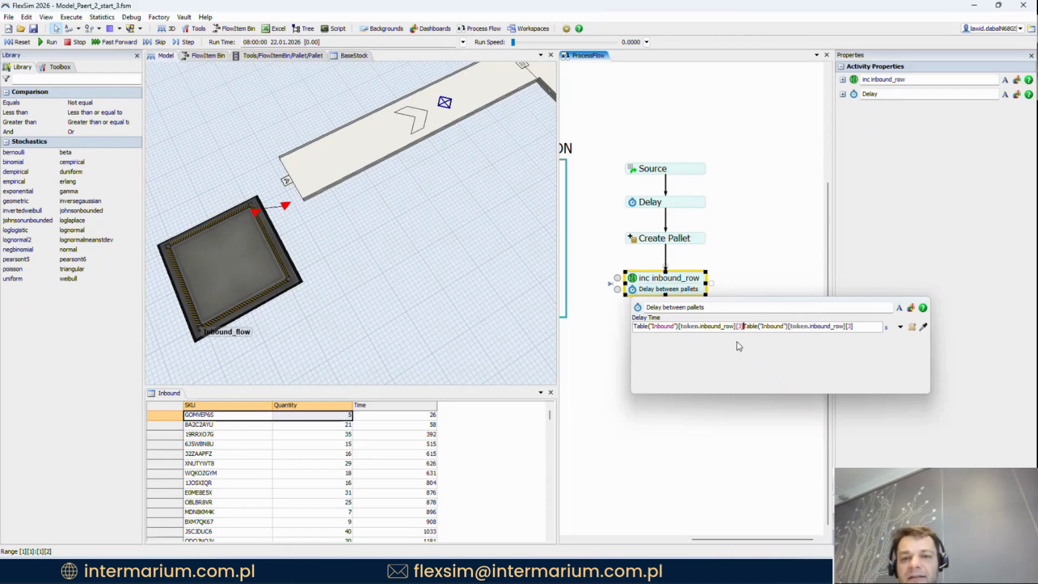
pyautogui.write('-')
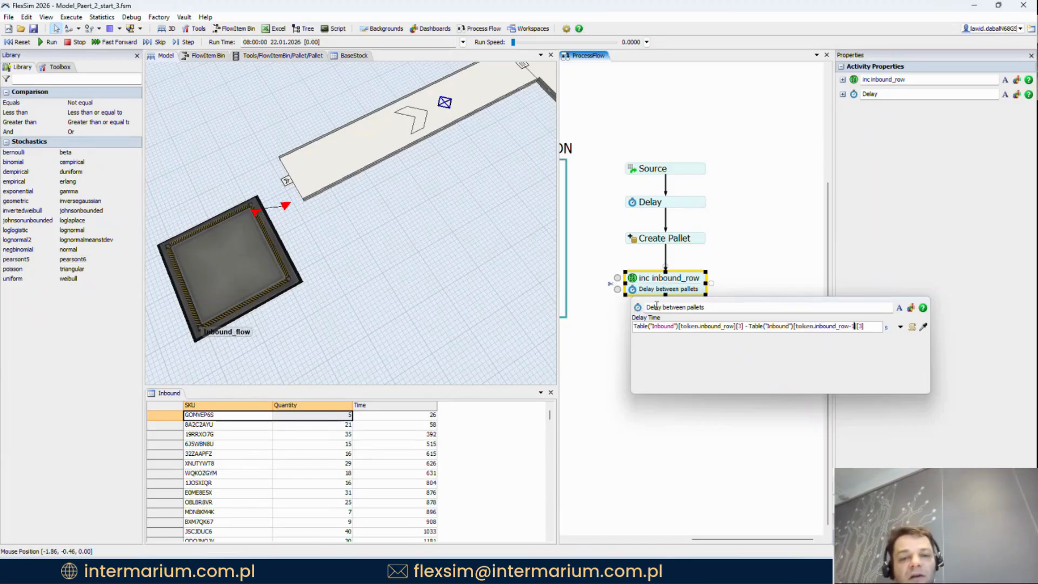
pyautogui.click(751, 250)
# Step: Space the inc inbound_row block below Create Pallet and connect Delay between pallets back to Create Pallet as a loop
pyautogui.click(723, 263)
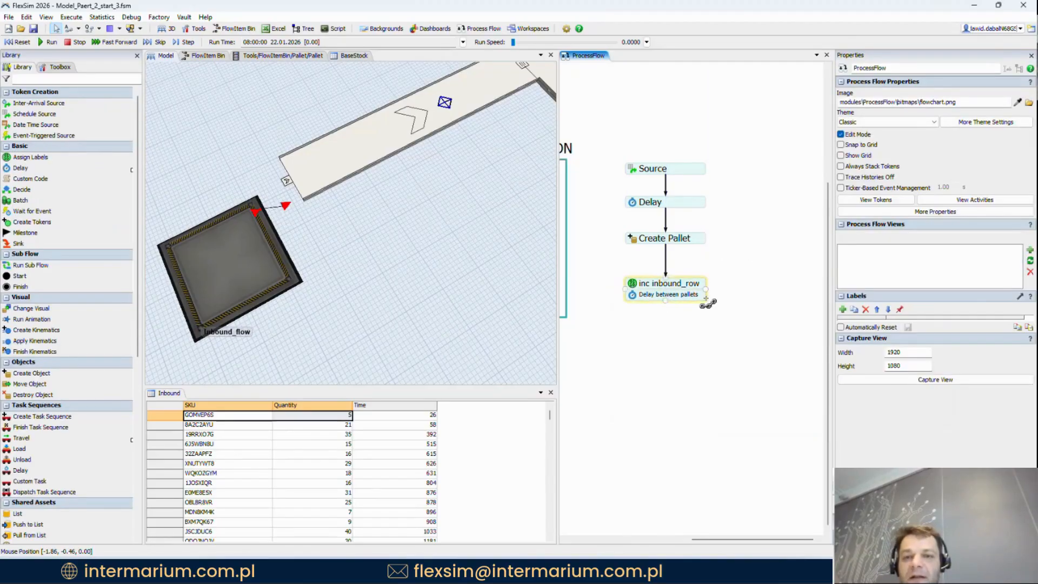
pyautogui.moveTo(706, 298); pyautogui.dragTo(713, 239)
pyautogui.click(730, 233)
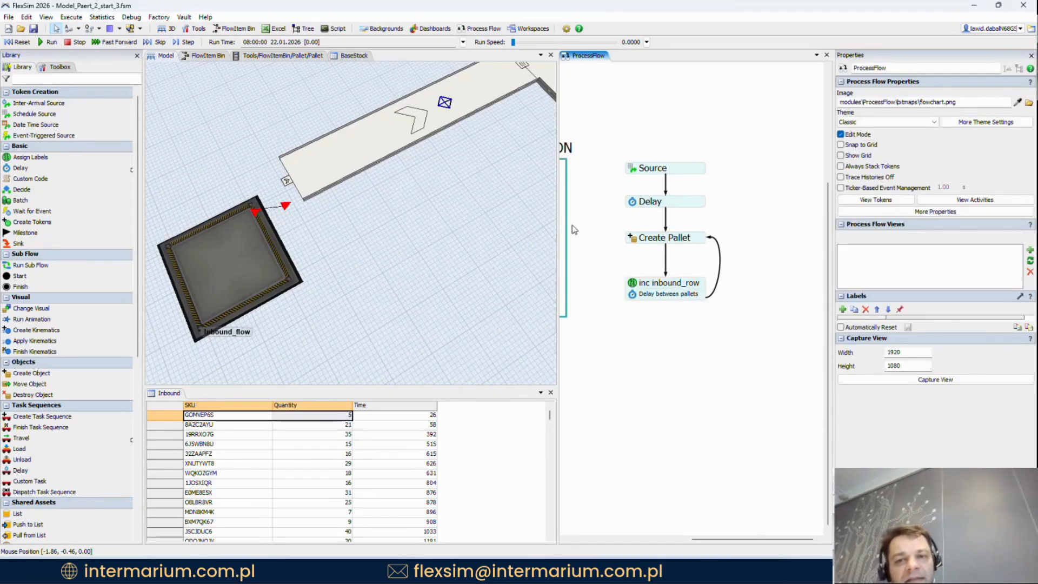
# Step: Run the model, slow it to speed 0.0001 after the first pallet, and examine the token's exit time in Delay between pallets
pyautogui.click(518, 42)
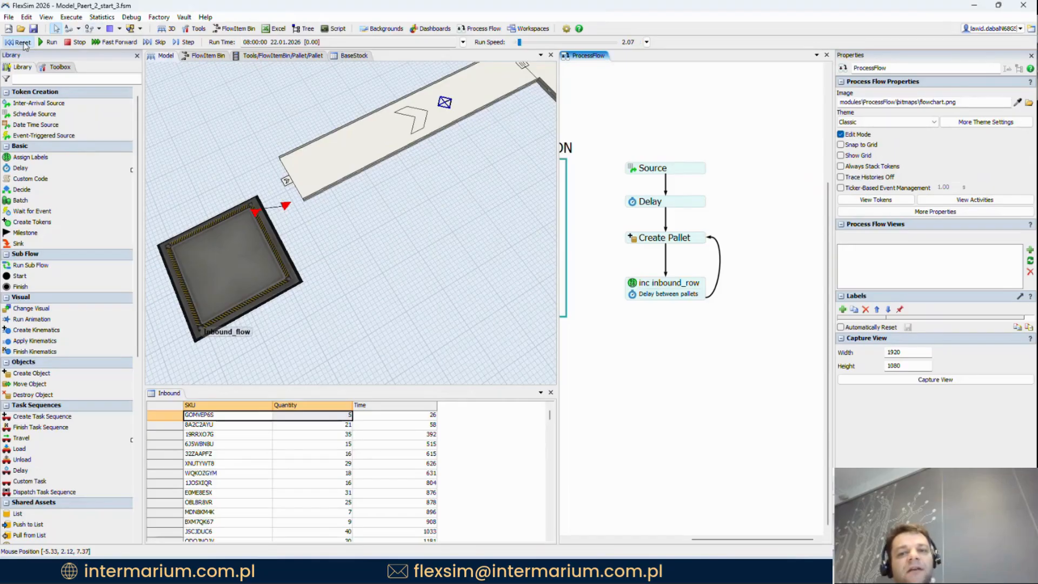
pyautogui.click(44, 43)
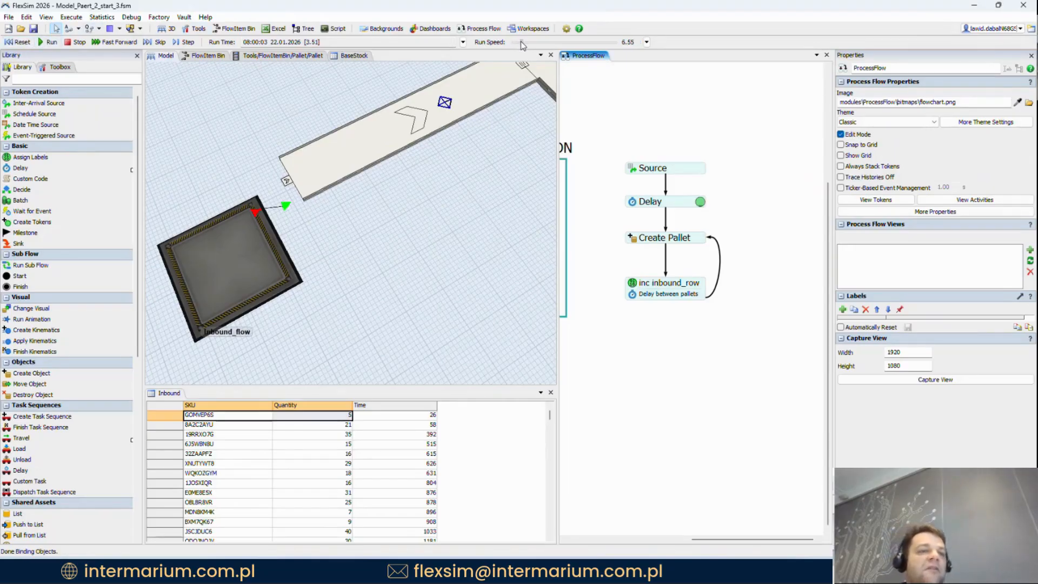
pyautogui.moveTo(522, 45); pyautogui.dragTo(513, 45)
pyautogui.click(701, 294)
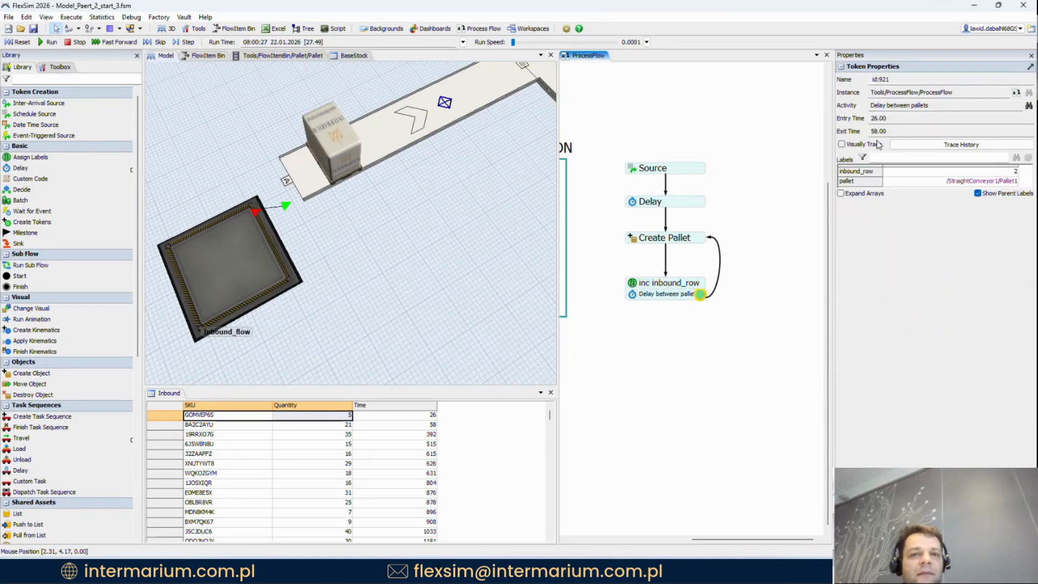
pyautogui.moveTo(871, 131); pyautogui.dragTo(892, 130)
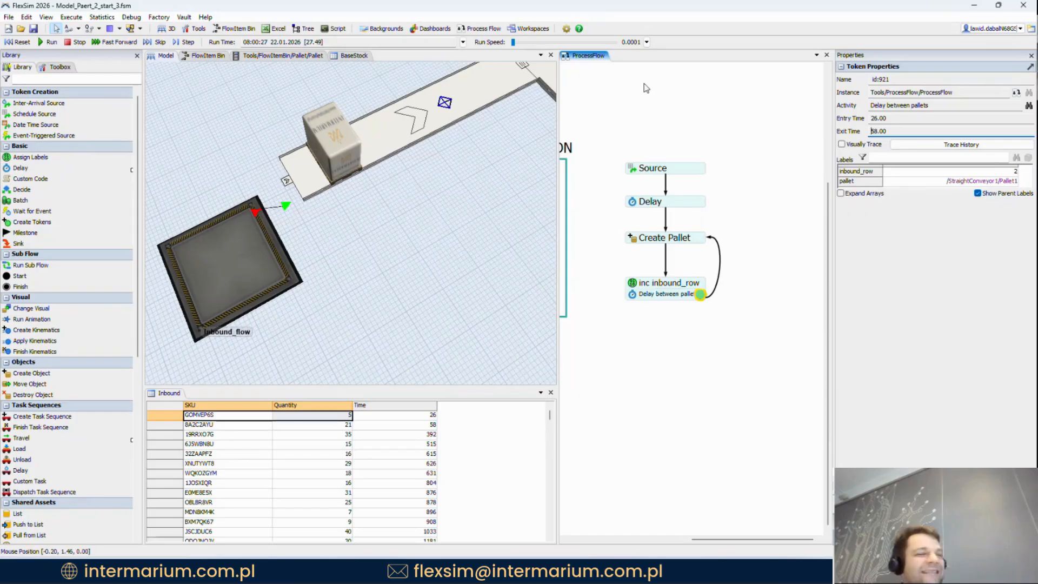
# Step: Let the model create the second pallet, compare its SKU and quantity labels with the Inbound table, and reset the model
pyautogui.moveTo(513, 42)
pyautogui.mouseDown()
pyautogui.moveTo(524, 45)
pyautogui.moveTo(513, 43)
pyautogui.mouseUp()
pyautogui.click(430, 120)
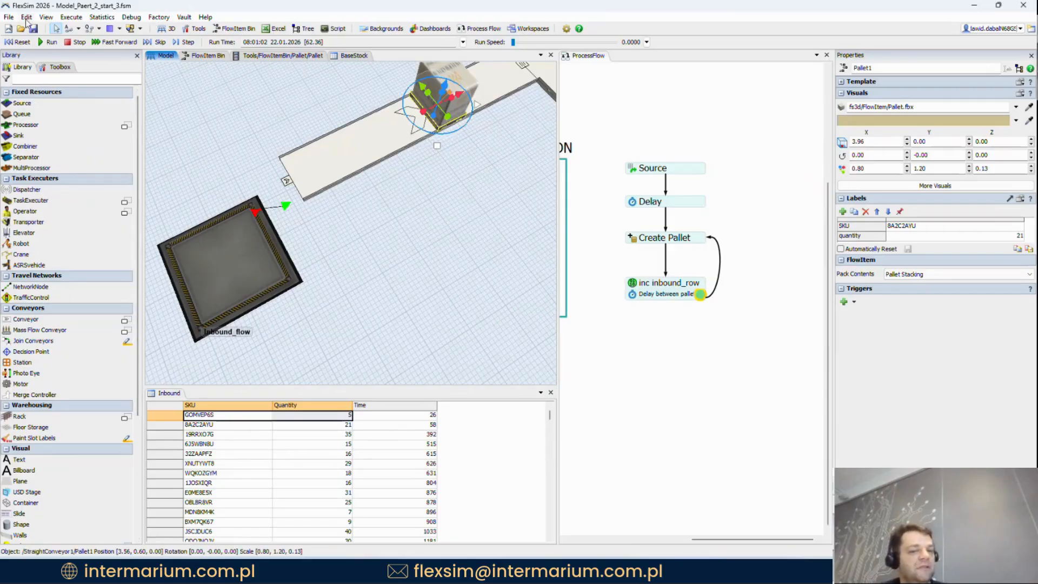
pyautogui.moveTo(353, 406); pyautogui.dragTo(345, 407)
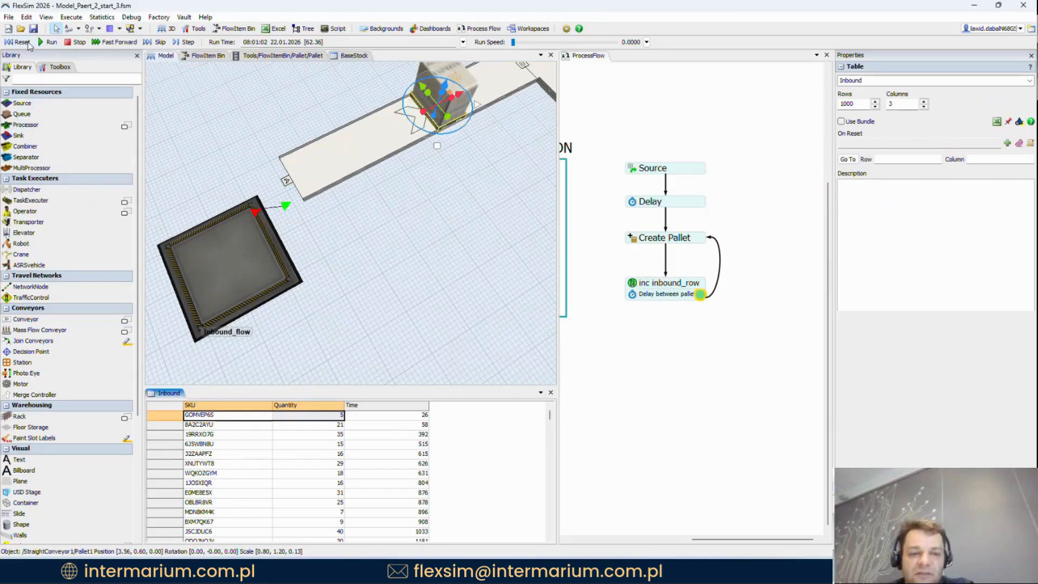
pyautogui.click(24, 46)
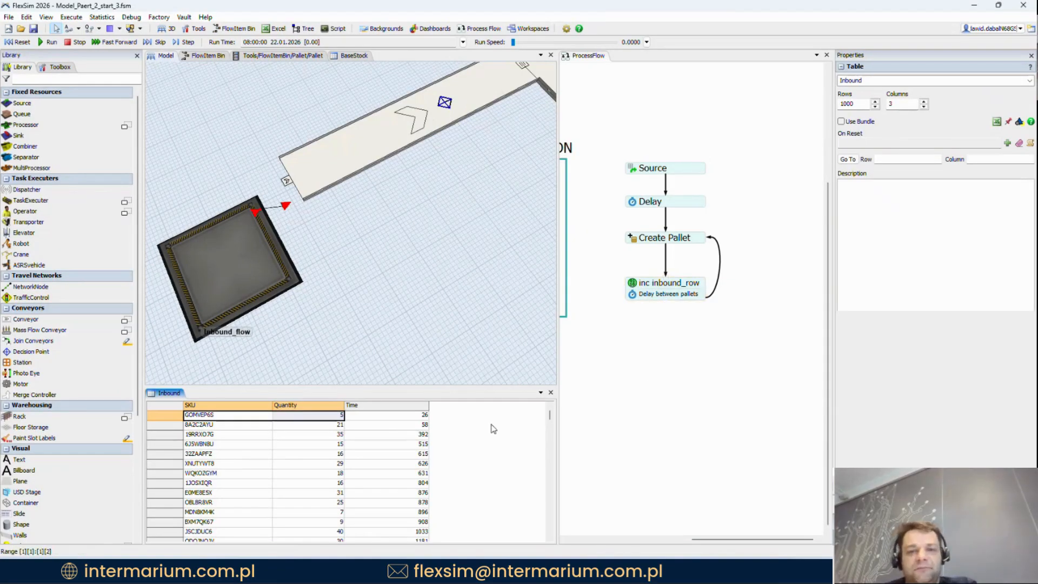
# Step: Examine the arrival time in the Inbound table's last row, and return to the Process Flow's delay block
pyautogui.moveTo(549, 415); pyautogui.dragTo(548, 541)
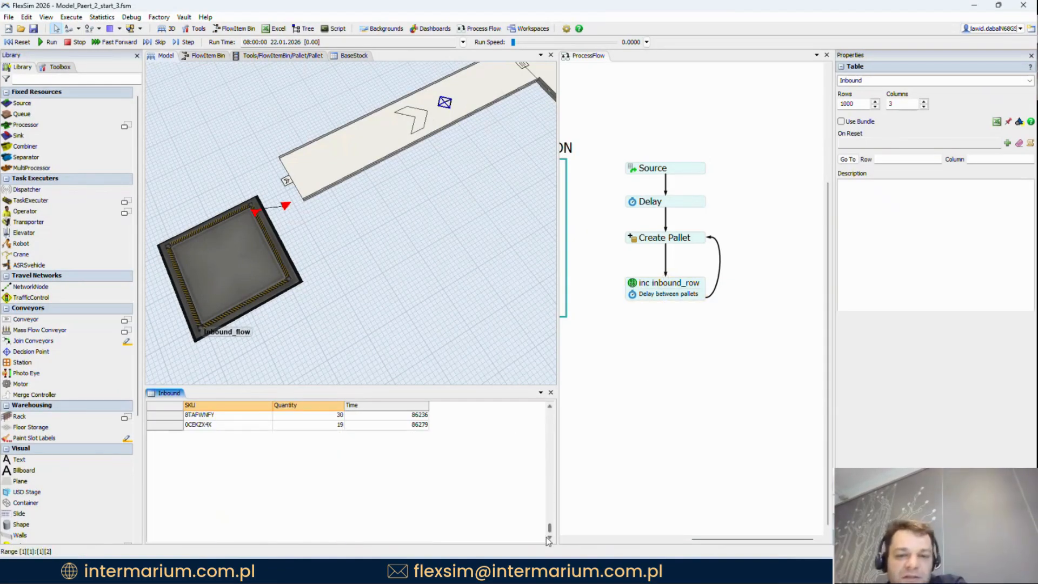
pyautogui.click(417, 427)
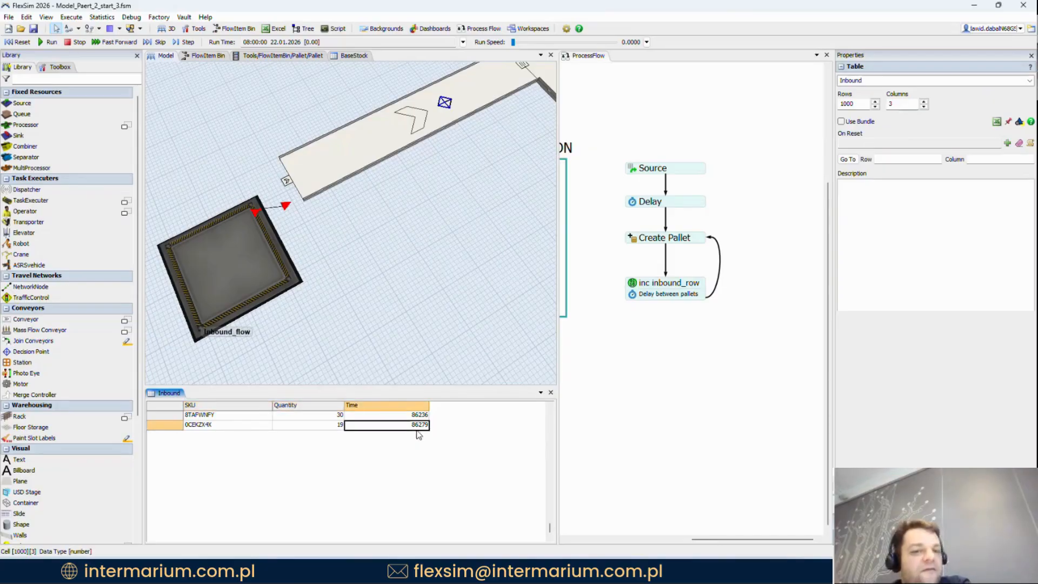
pyautogui.moveTo(549, 528); pyautogui.dragTo(550, 413)
pyautogui.click(701, 293)
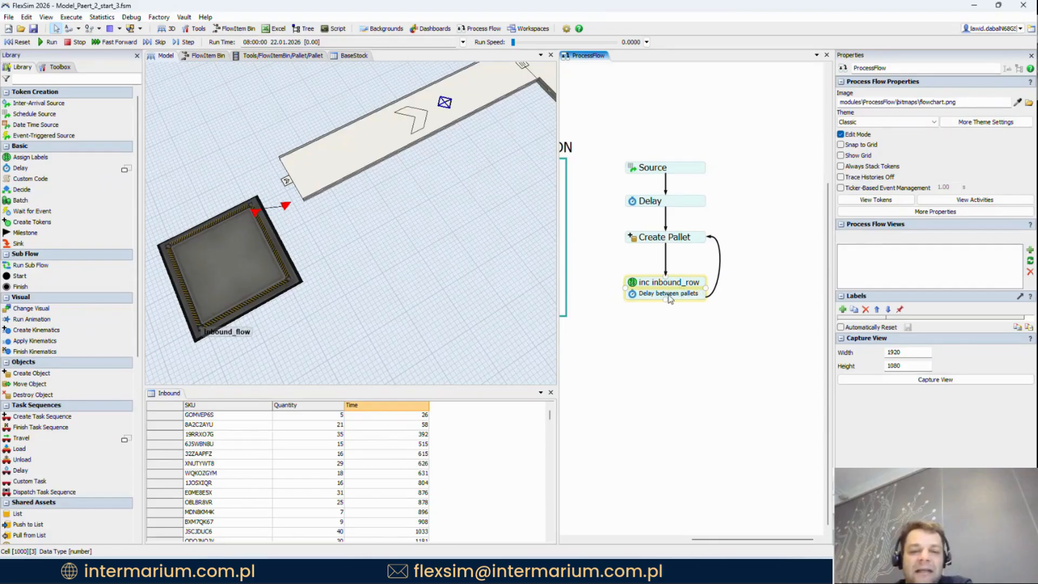
# Step: Examine the final rows of the Inbound table to see where the deliveries end, and reset the model
pyautogui.click(397, 444)
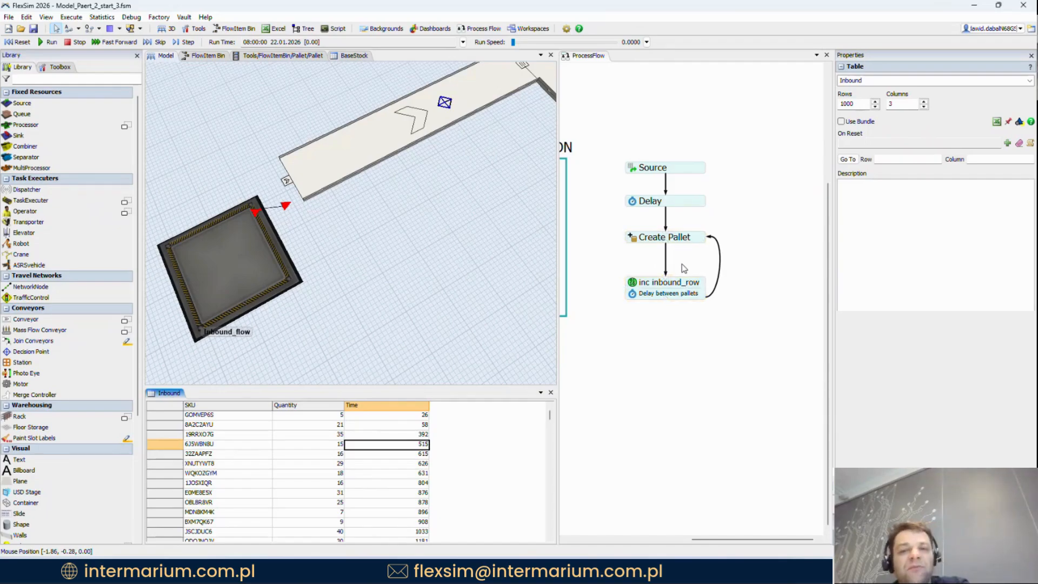
pyautogui.moveTo(550, 415); pyautogui.dragTo(536, 545)
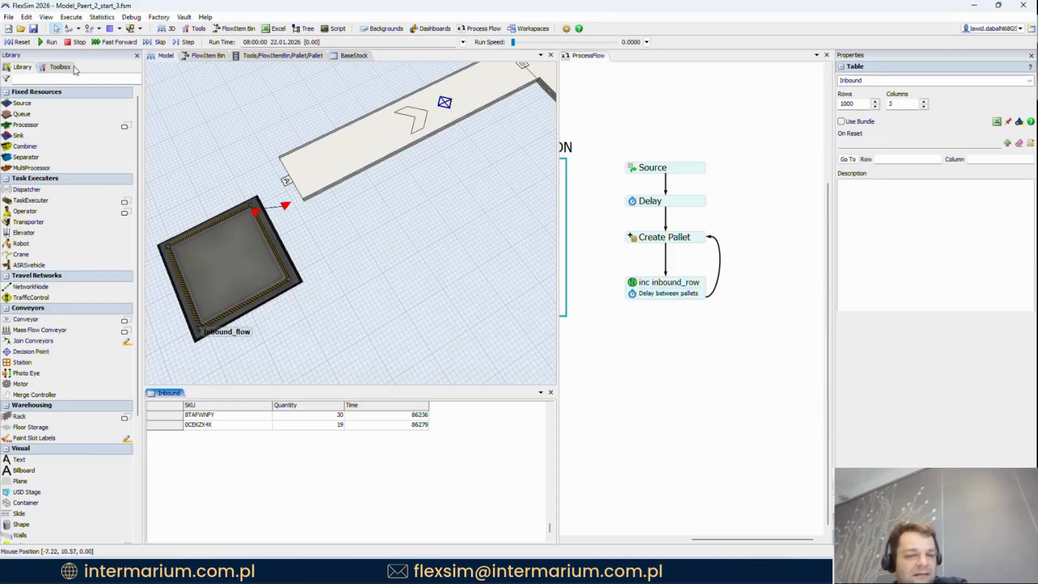
pyautogui.click(20, 44)
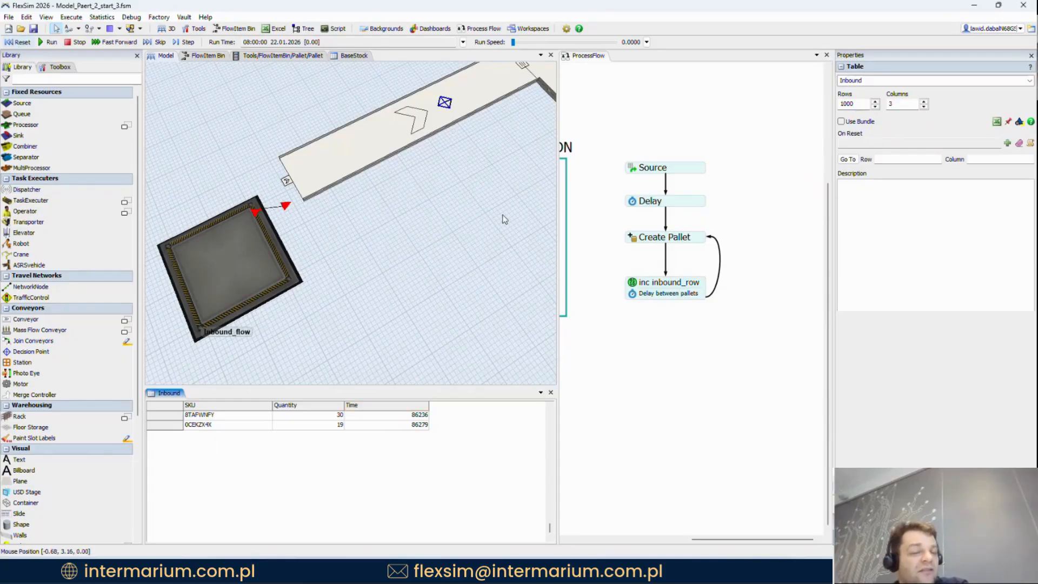
# Step: Add a Decide activity and insert it between inc inbound_row and Delay between pallets, with the delay placed below it
pyautogui.doubleClick(660, 319)
pyautogui.click(742, 186)
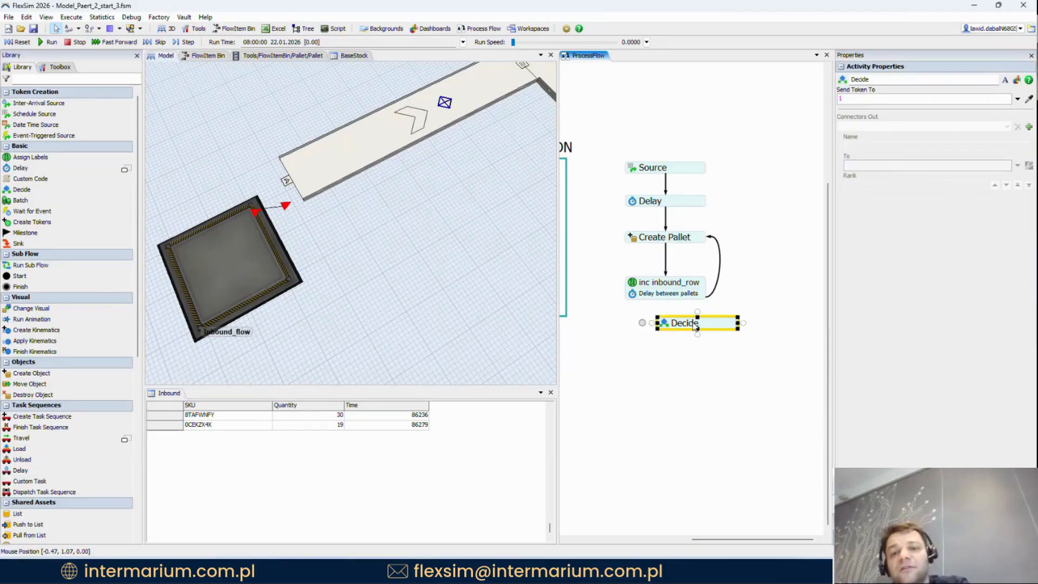
pyautogui.click(653, 294)
pyautogui.moveTo(661, 321); pyautogui.dragTo(656, 385)
pyautogui.click(614, 289)
pyautogui.moveTo(683, 302); pyautogui.dragTo(683, 351)
pyautogui.moveTo(670, 389); pyautogui.dragTo(668, 347)
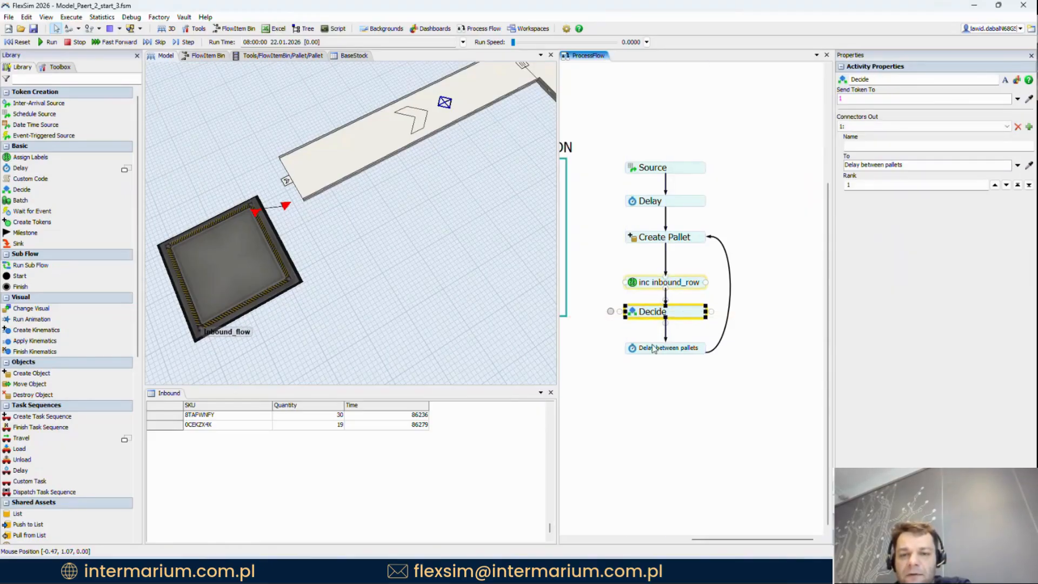
# Step: Rename the Decide activity "inbound_row < numbers of row in the table" and space it and Delay between pallets further down
pyautogui.doubleClick(639, 318)
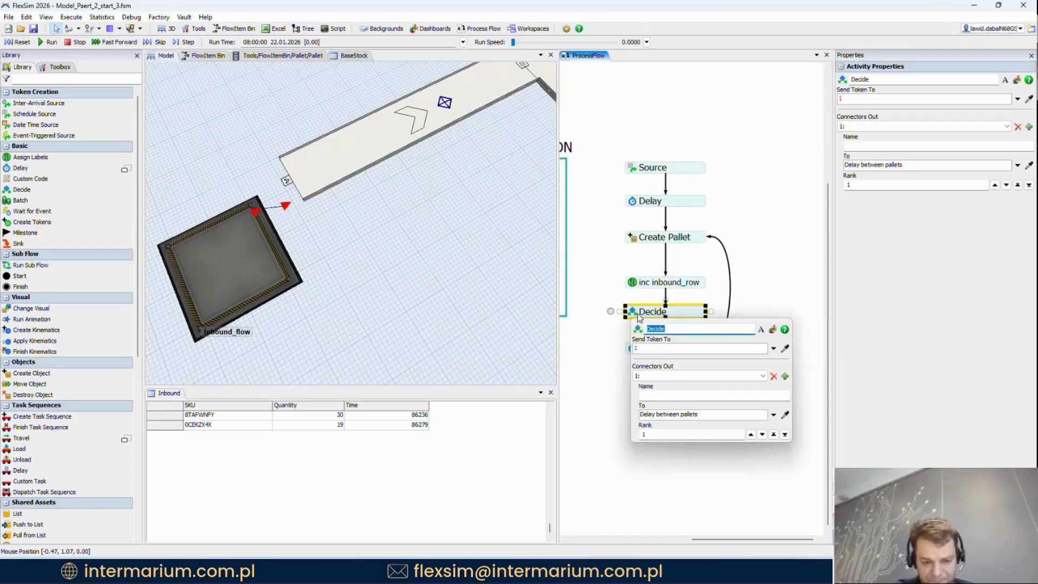
pyautogui.write('in')
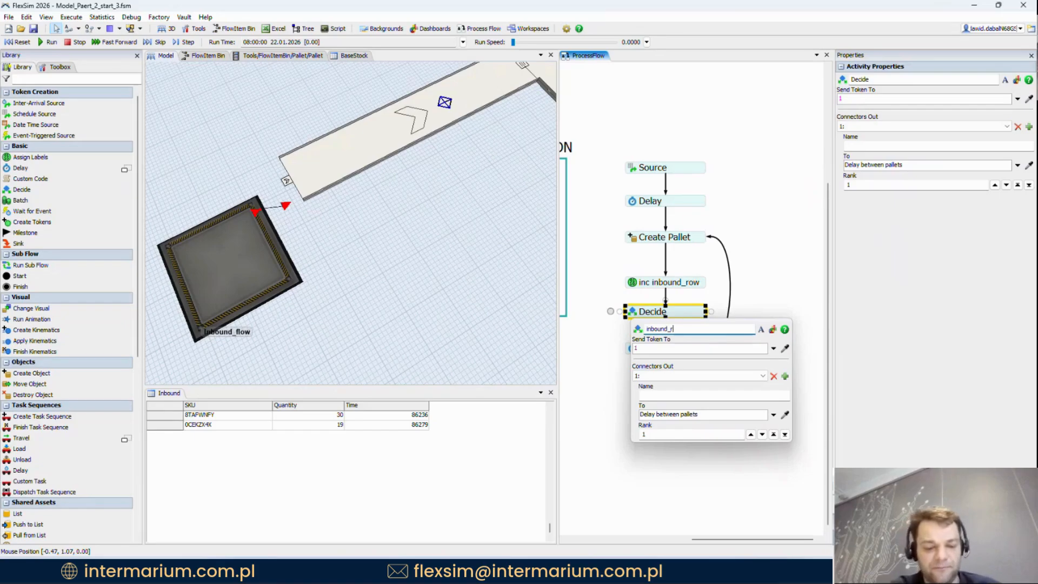
pyautogui.write('bound_row < numbers of row in the')
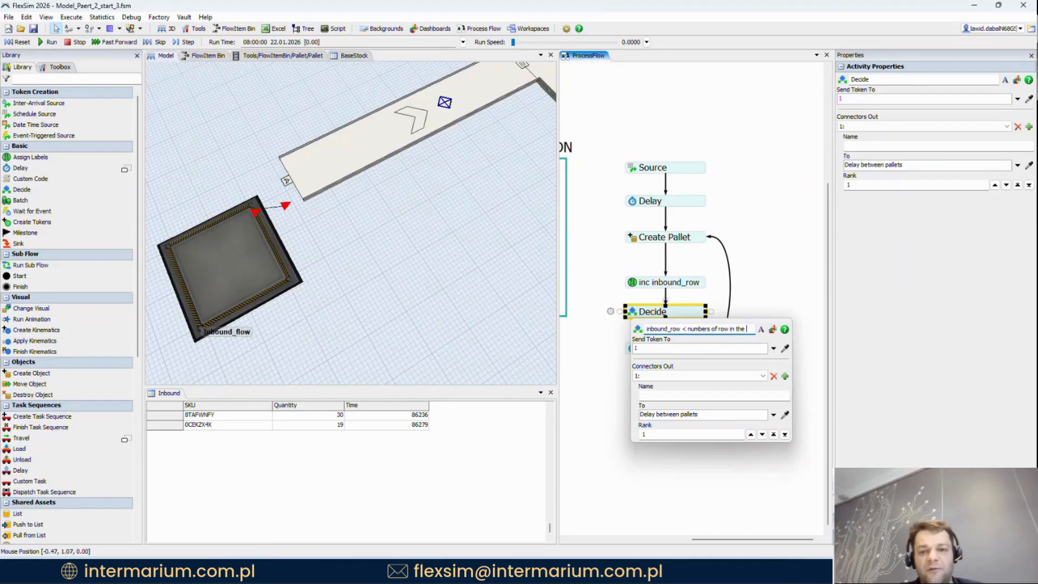
pyautogui.write('table')
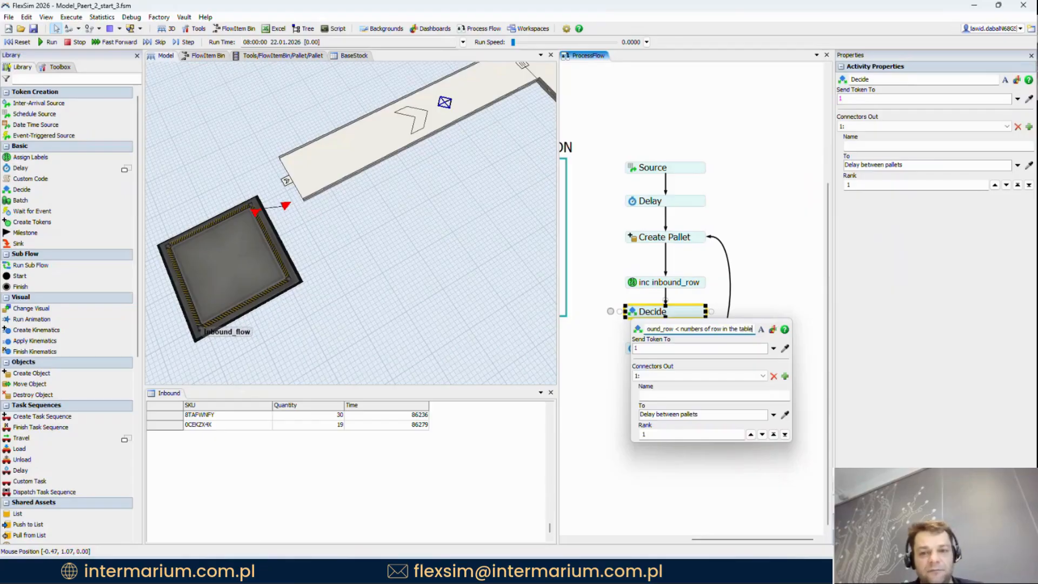
pyautogui.click(714, 316)
pyautogui.moveTo(703, 352); pyautogui.dragTo(702, 375)
pyautogui.moveTo(697, 315); pyautogui.dragTo(696, 326)
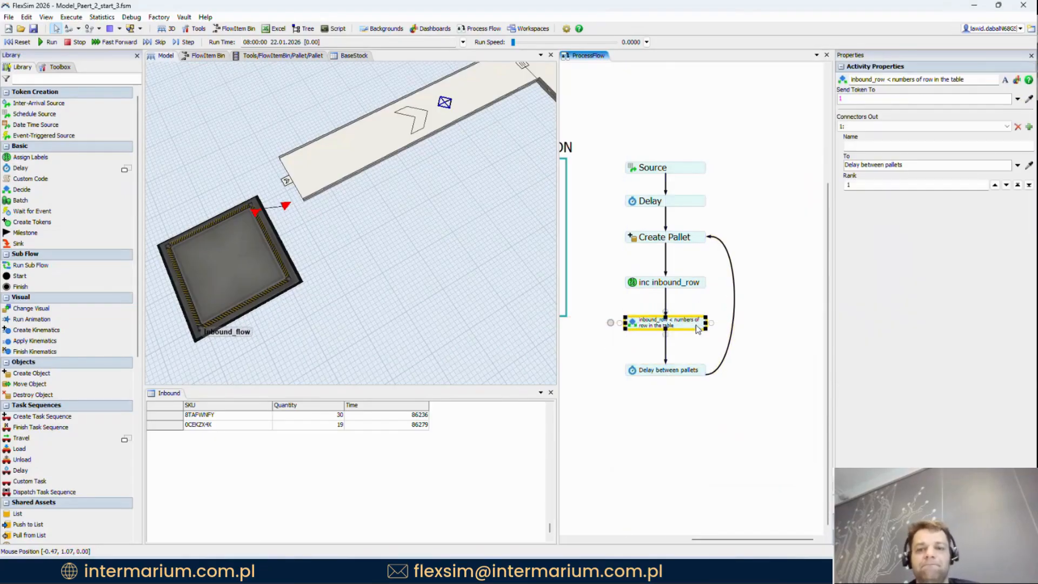
# Step: Set the Decide activity to Conditional Decide with the condition Table("Inbound").numRows >= token.inbound_row
pyautogui.doubleClick(696, 326)
pyautogui.click(774, 360)
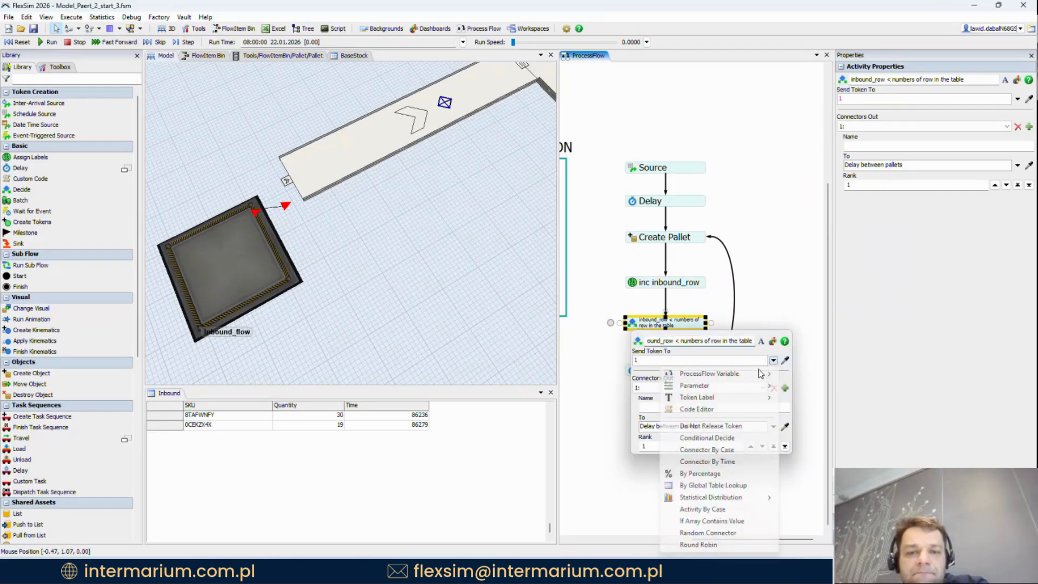
pyautogui.click(768, 438)
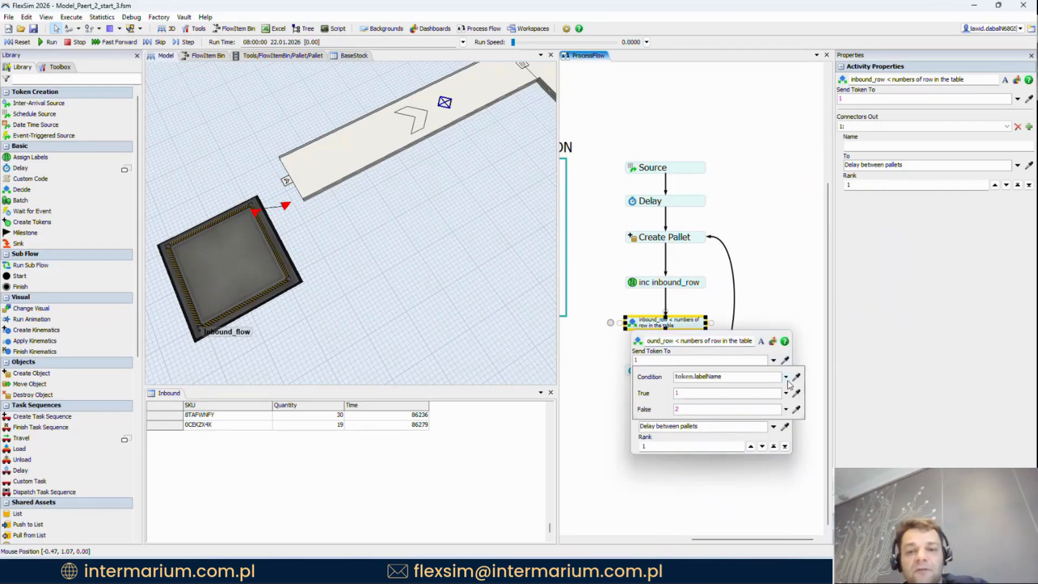
pyautogui.click(786, 376)
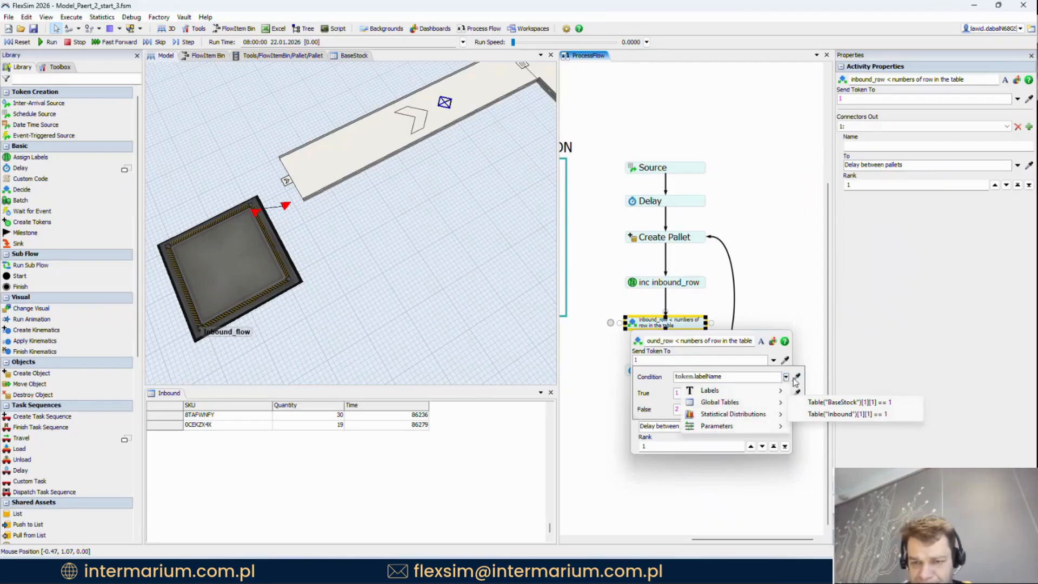
pyautogui.click(796, 376)
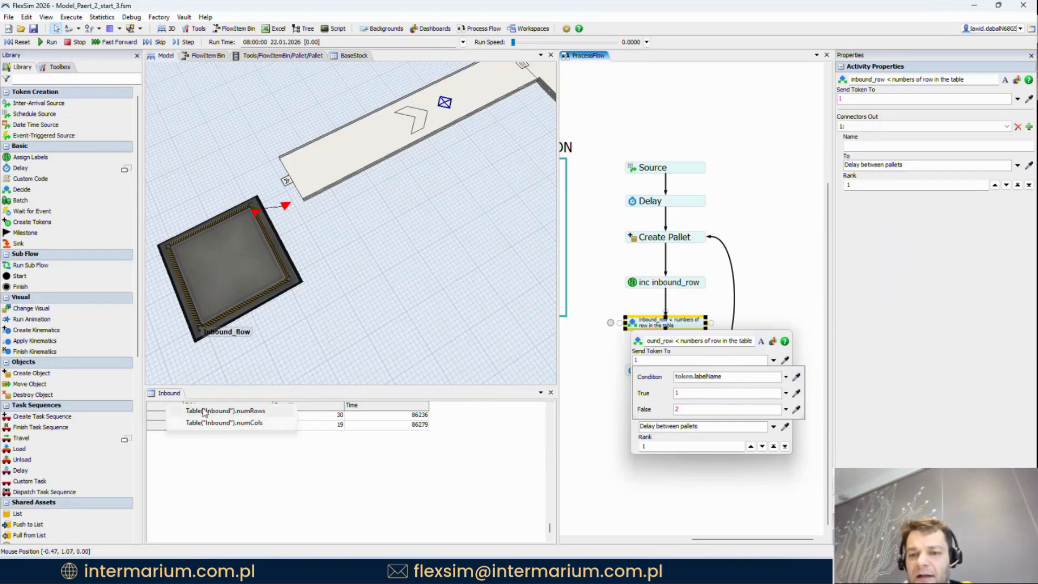
pyautogui.click(178, 410)
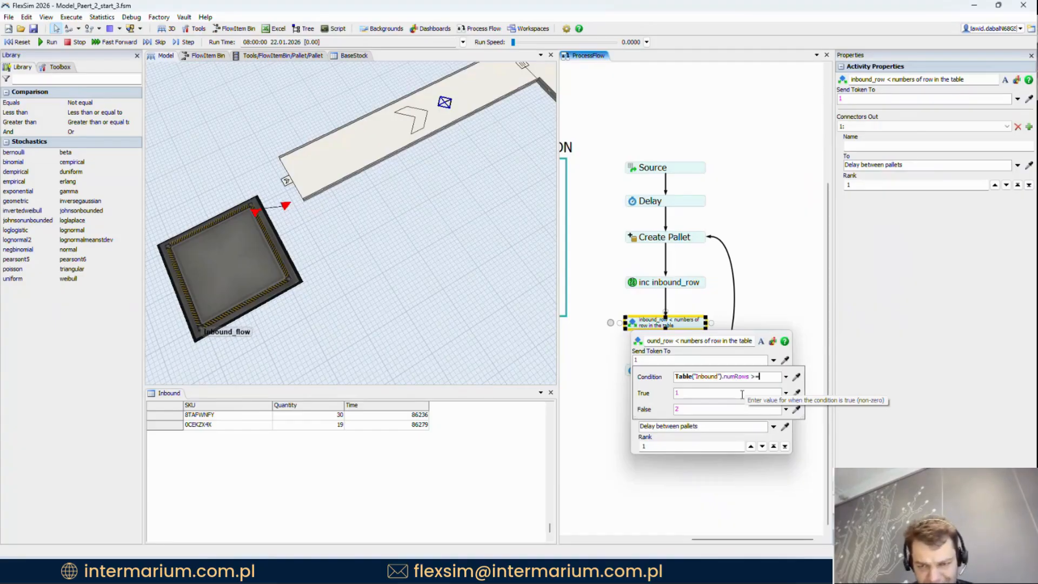
pyautogui.write('>= token.inbound_row')
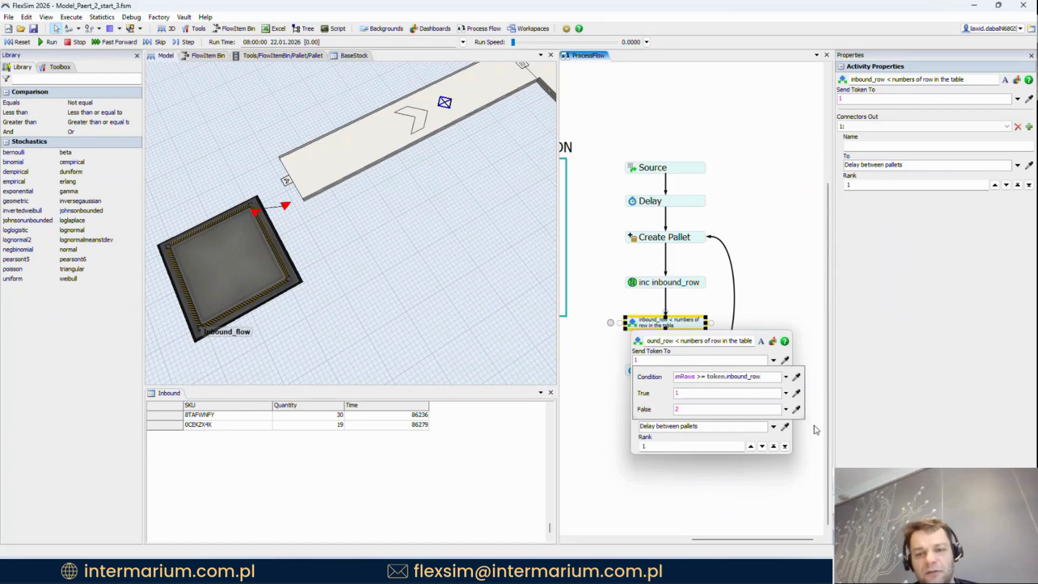
# Step: Widen the condition editor, check the full row-count expression against the token's inbound_row label, and close it
pyautogui.moveTo(804, 417); pyautogui.dragTo(931, 418)
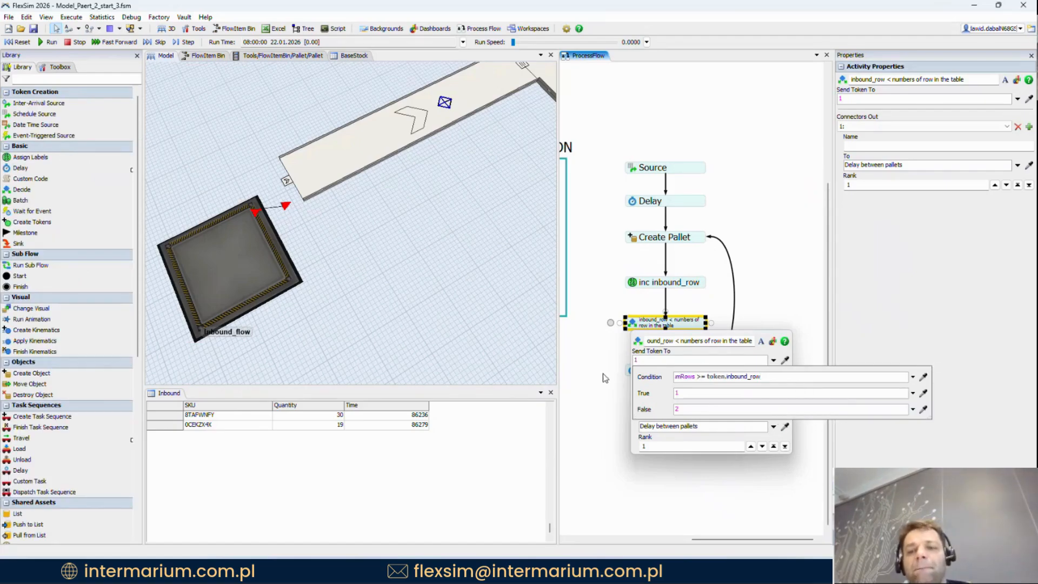
pyautogui.hotkey('ctrl', 'a')
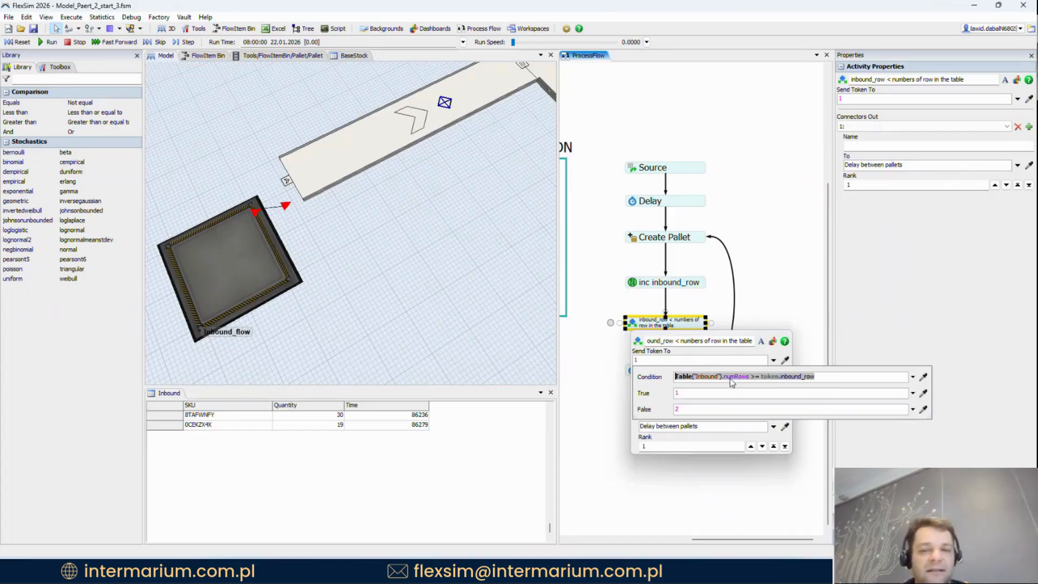
pyautogui.click(817, 378)
pyautogui.moveTo(764, 379); pyautogui.dragTo(815, 379)
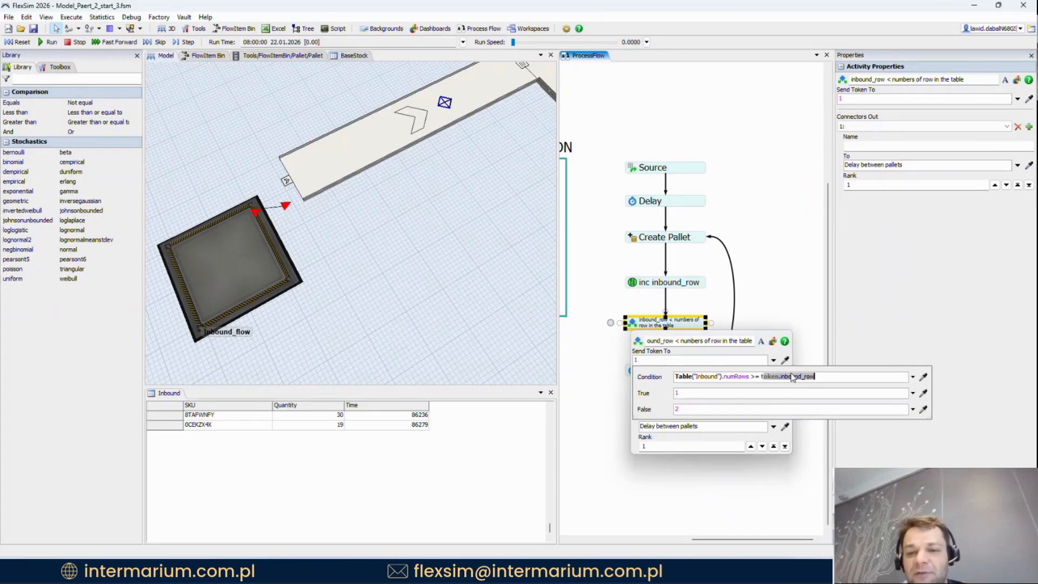
pyautogui.click(753, 286)
# Step: Lower Delay between pallets, add a Sink beside it, and connect the Decide activity to the Sink as its second output
pyautogui.moveTo(683, 374); pyautogui.dragTo(683, 387)
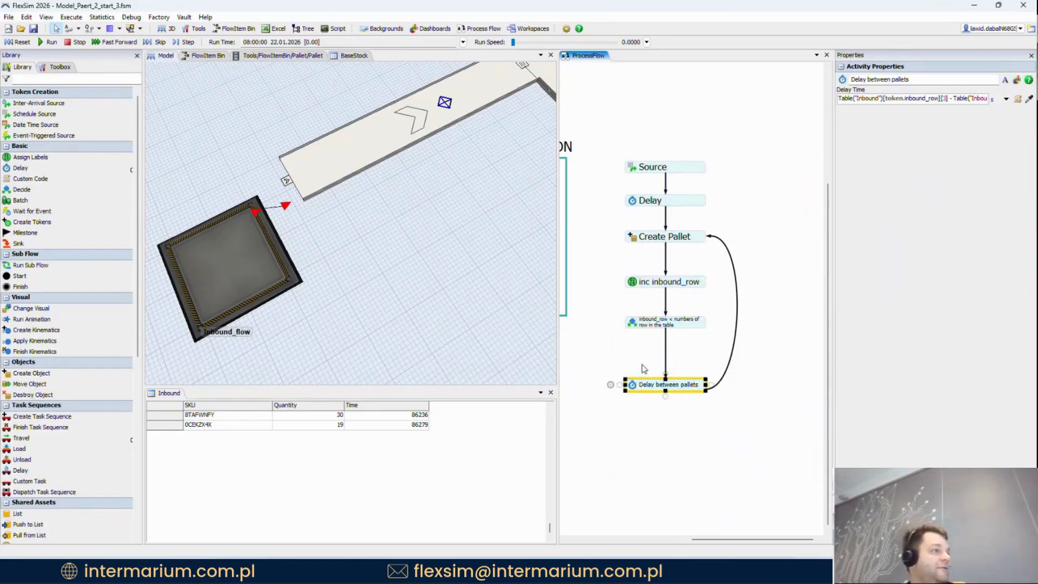
pyautogui.moveTo(594, 361); pyautogui.dragTo(644, 382)
pyautogui.doubleClick(661, 354)
pyautogui.click(842, 190)
pyautogui.click(708, 319)
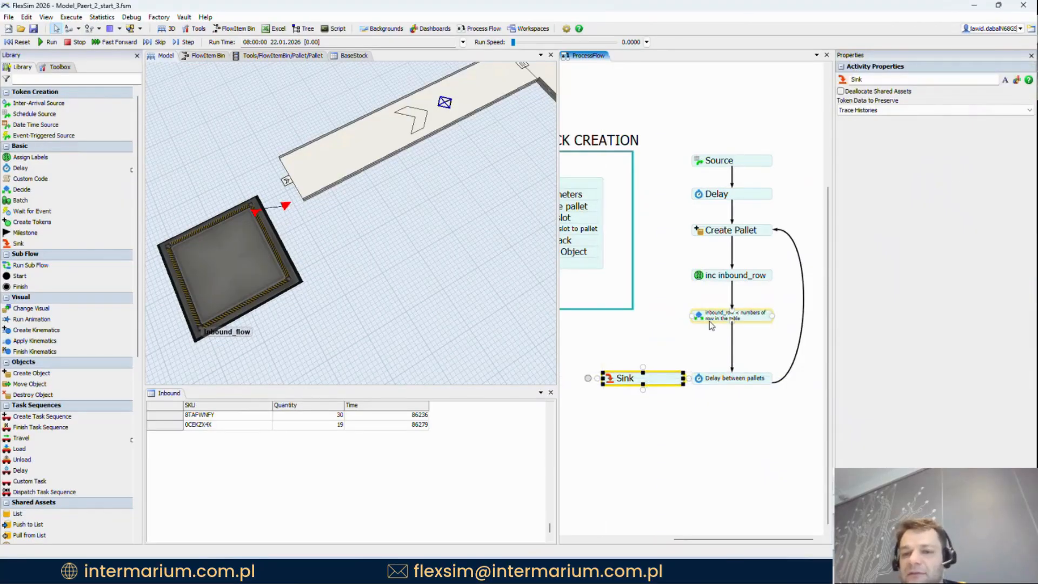
pyautogui.moveTo(709, 325); pyautogui.dragTo(628, 378)
pyautogui.scroll(-2, 608, 319)
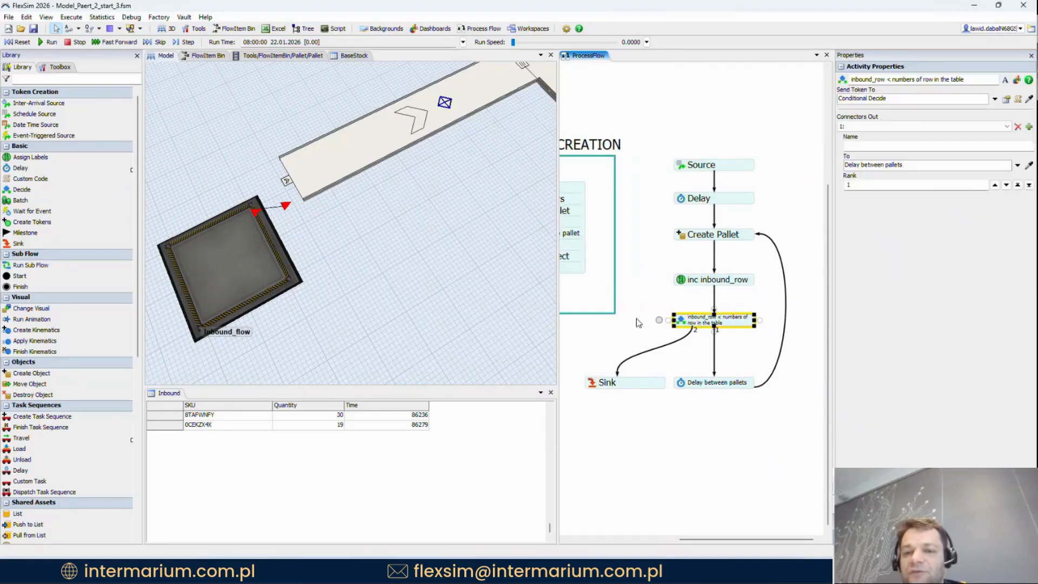
pyautogui.moveTo(636, 210); pyautogui.dragTo(709, 382)
pyautogui.moveTo(700, 372); pyautogui.dragTo(761, 373)
pyautogui.click(691, 292)
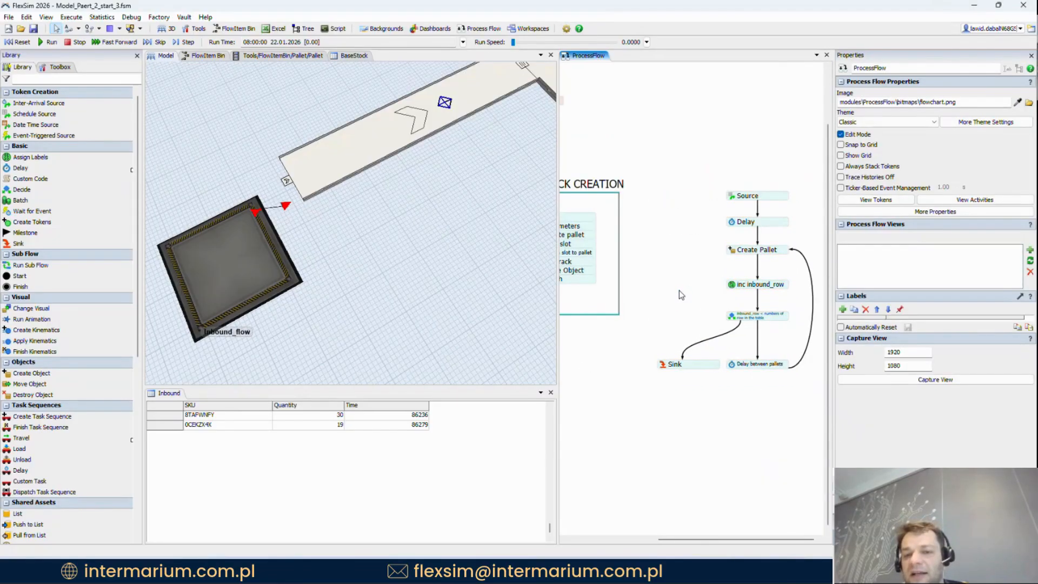
# Step: Add a Custom Code activity above the Sink and name it "stop"
pyautogui.scroll(2, 740, 264)
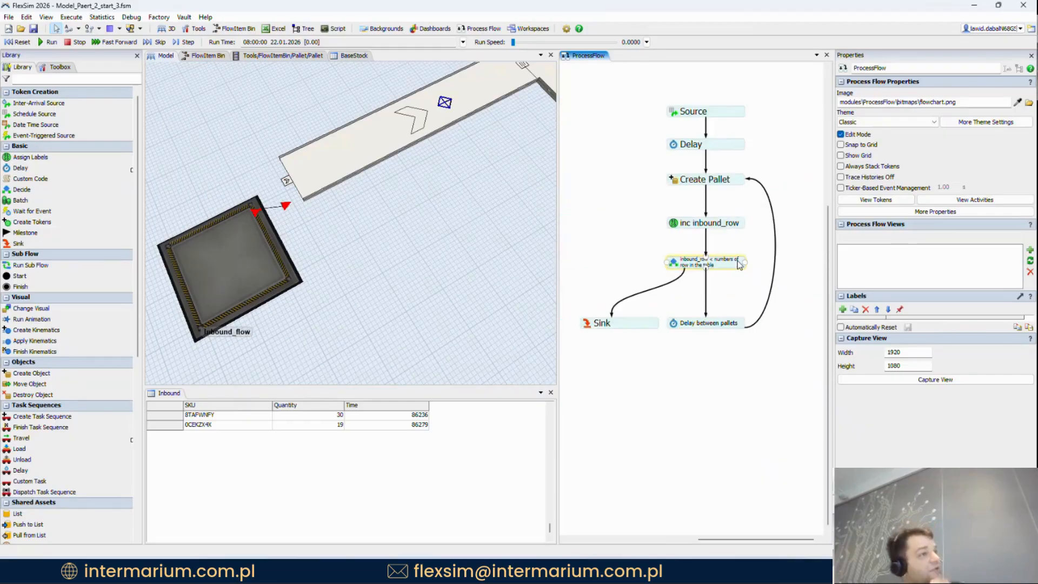
pyautogui.scroll(1, 739, 264)
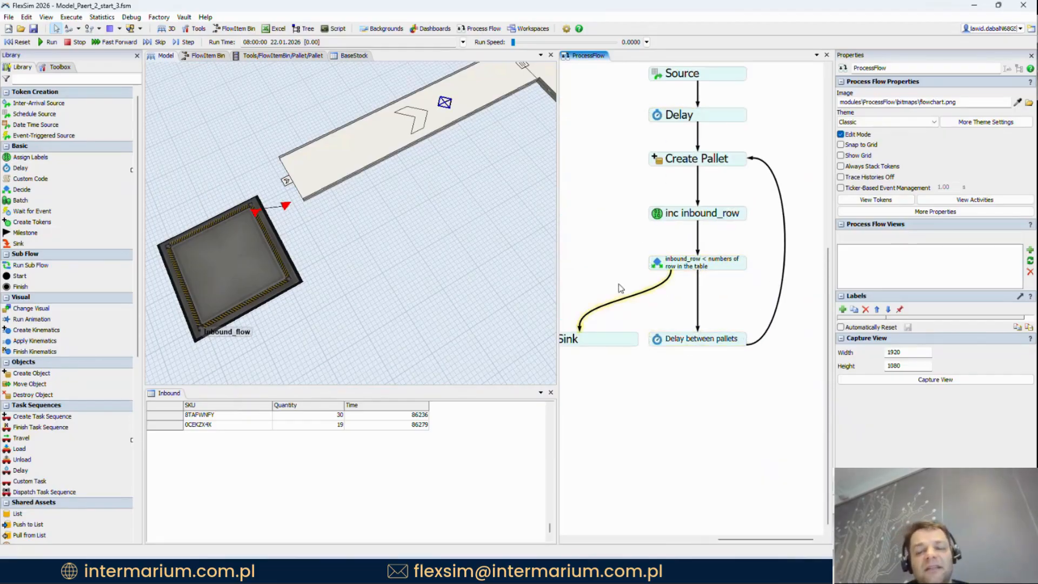
pyautogui.moveTo(605, 273); pyautogui.dragTo(662, 273)
pyautogui.doubleClick(665, 262)
pyautogui.click(722, 185)
pyautogui.click(637, 275)
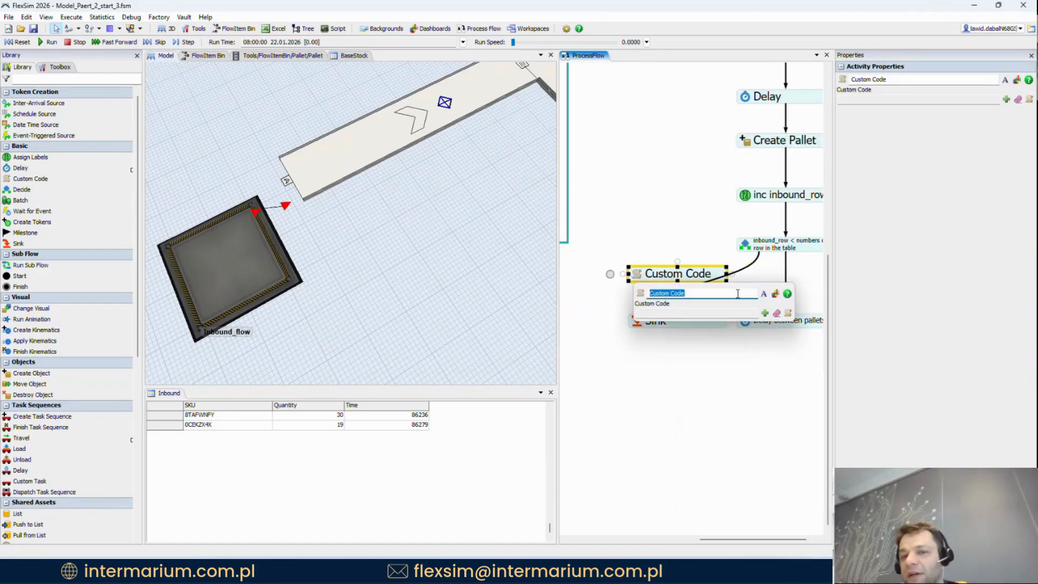
pyautogui.write('stop')
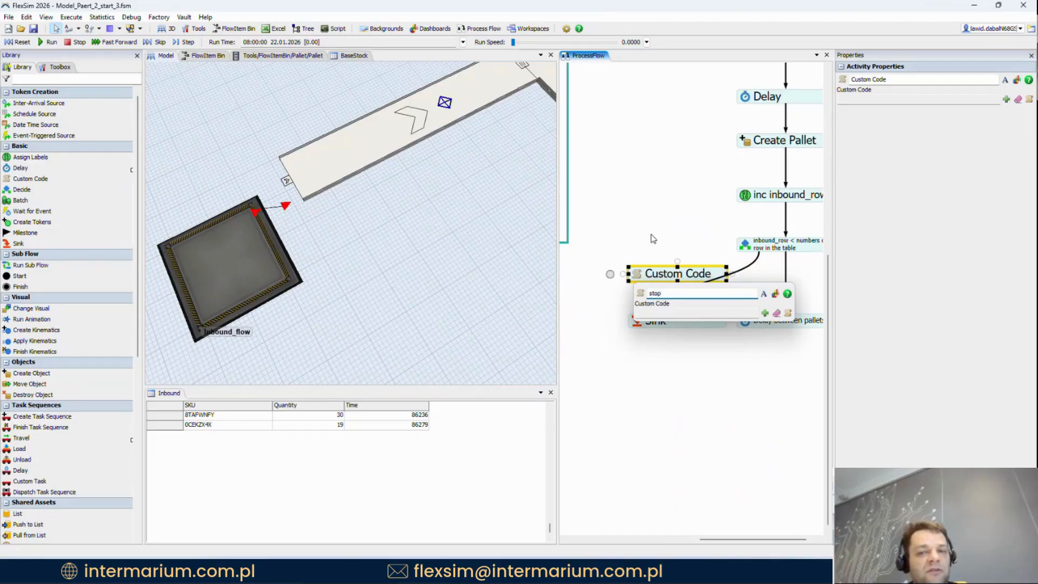
pyautogui.click(653, 232)
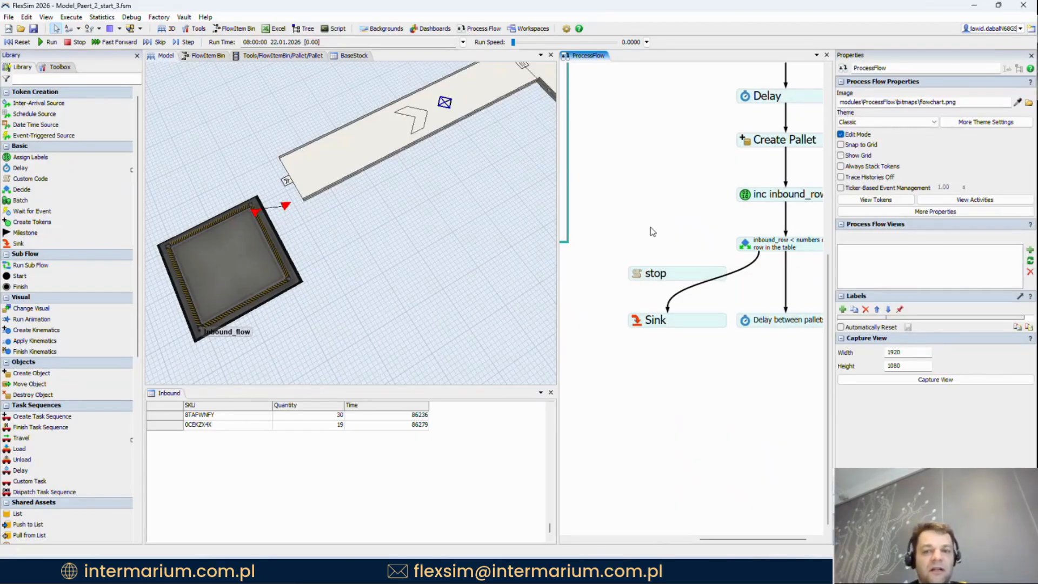
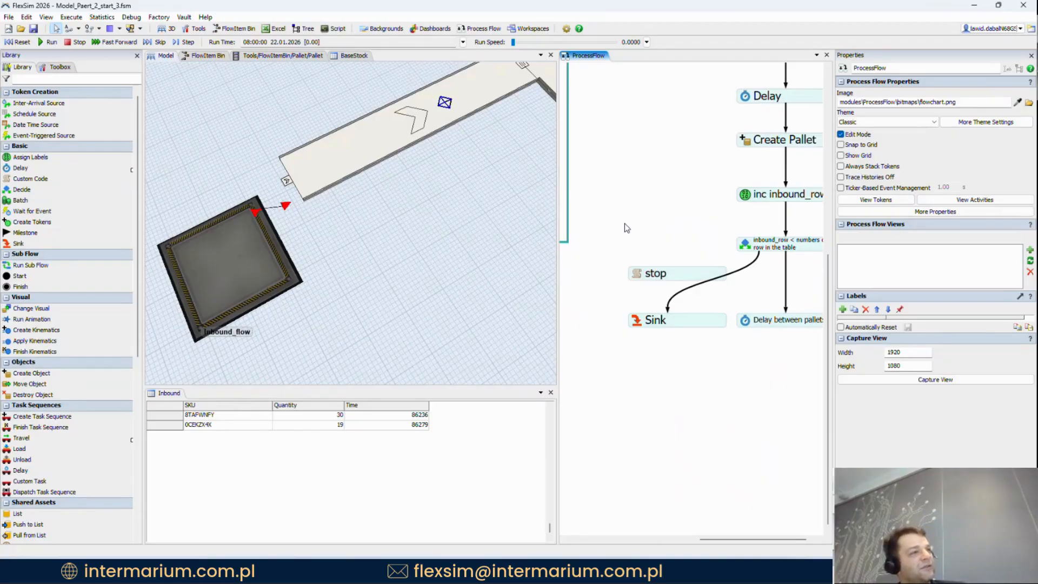
# Step: Move the stop activity upward, clear of the connector between the Decide activity and the Sink
pyautogui.moveTo(639, 160); pyautogui.dragTo(616, 160)
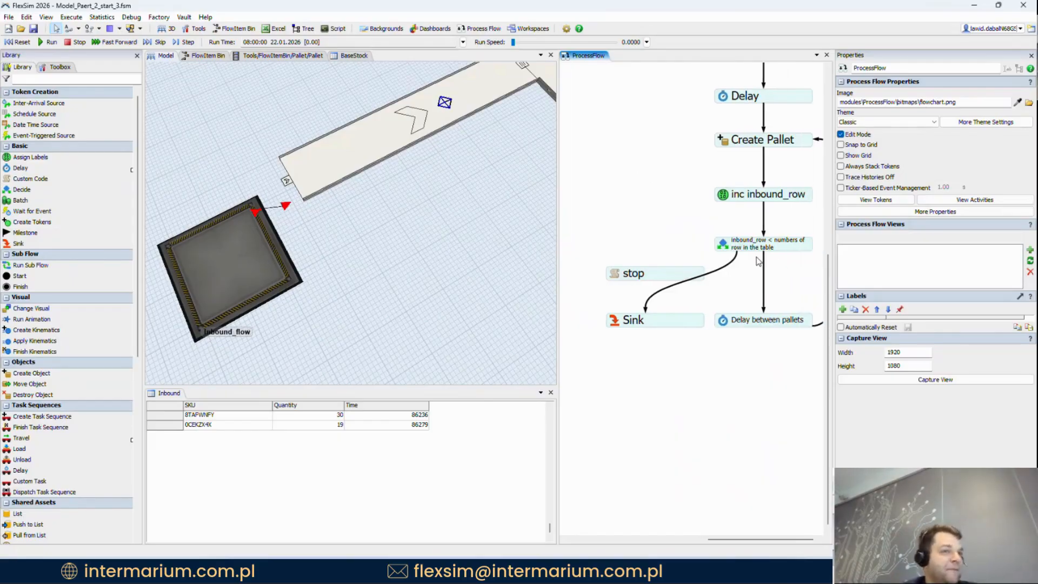
pyautogui.scroll(-2, 757, 263)
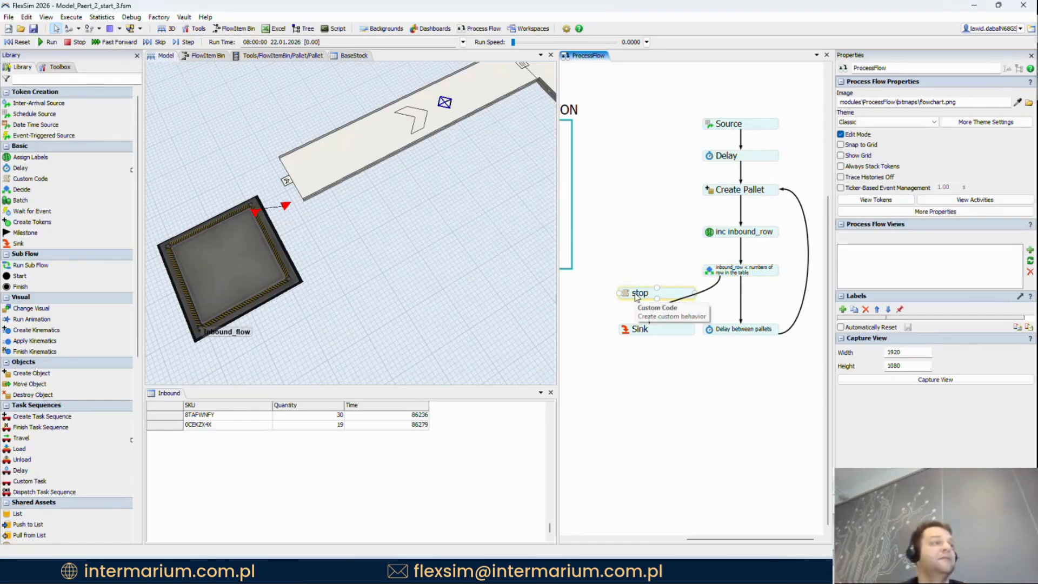
pyautogui.moveTo(637, 296); pyautogui.dragTo(662, 257)
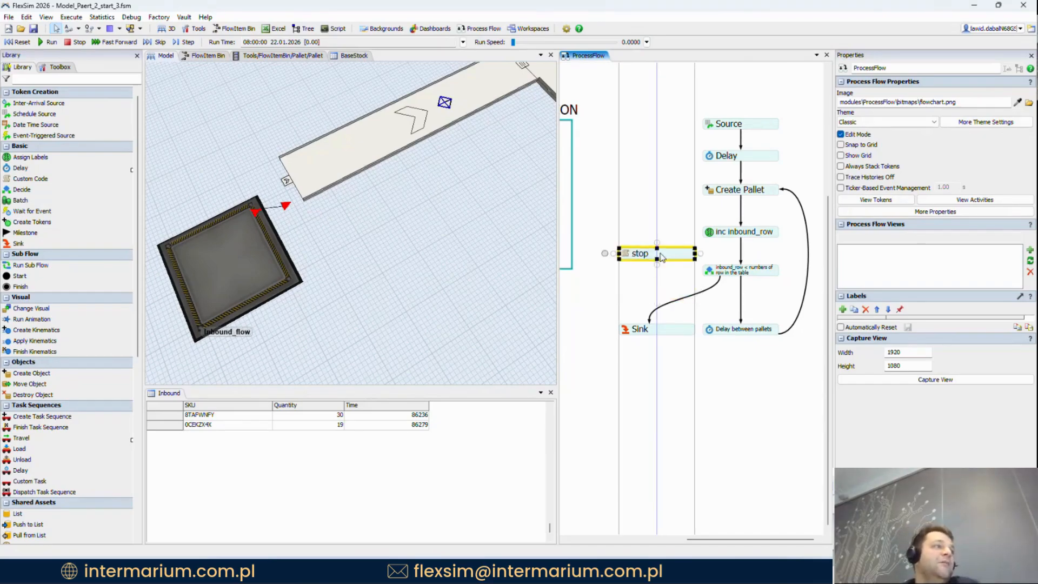
pyautogui.click(721, 274)
pyautogui.click(649, 222)
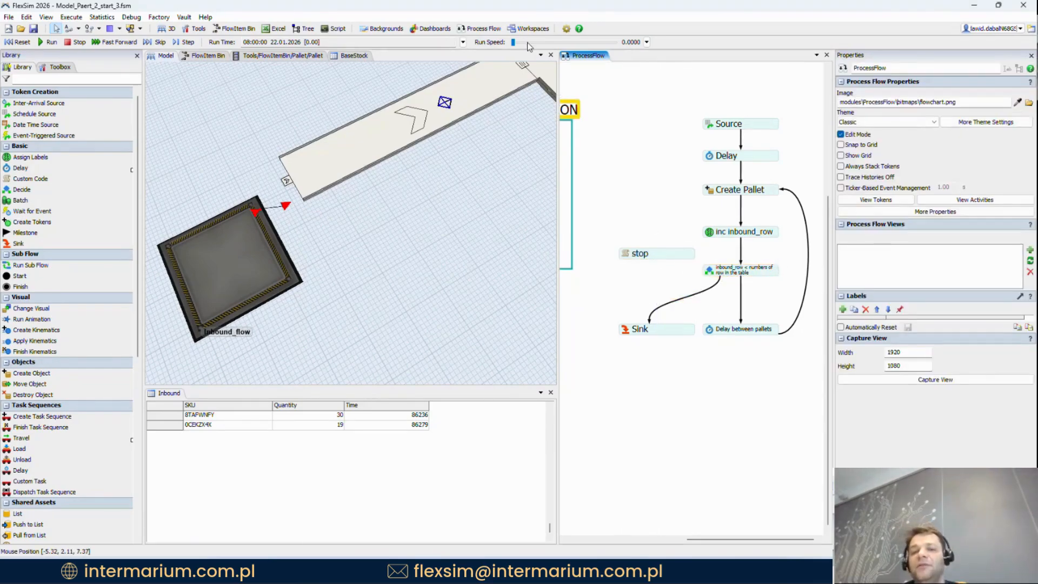
# Step: Reset and run the model, raising the run speed to about 3.84
pyautogui.click(528, 42)
pyautogui.click(19, 42)
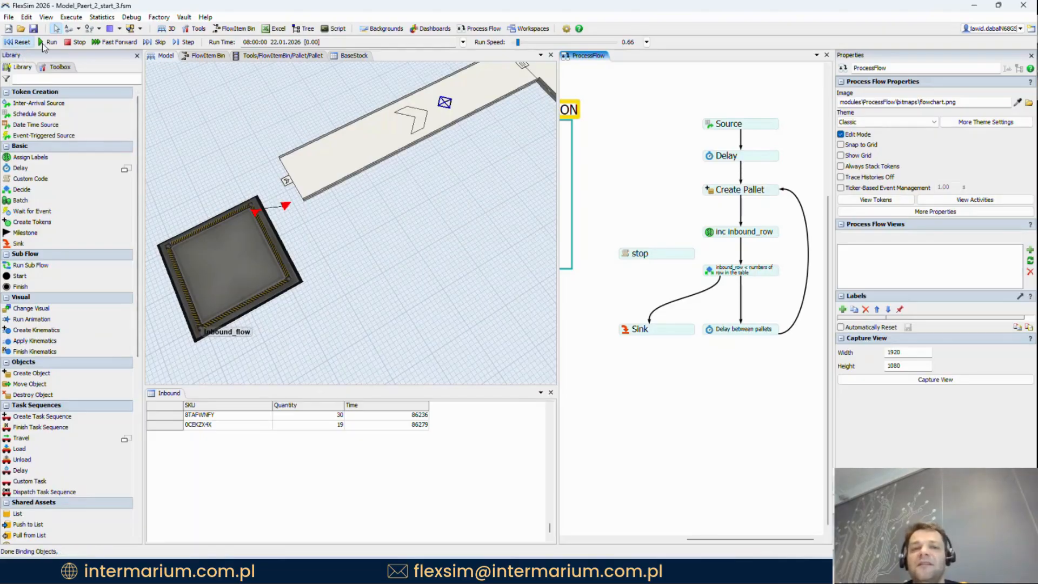
pyautogui.click(42, 44)
pyautogui.moveTo(518, 42); pyautogui.dragTo(523, 47)
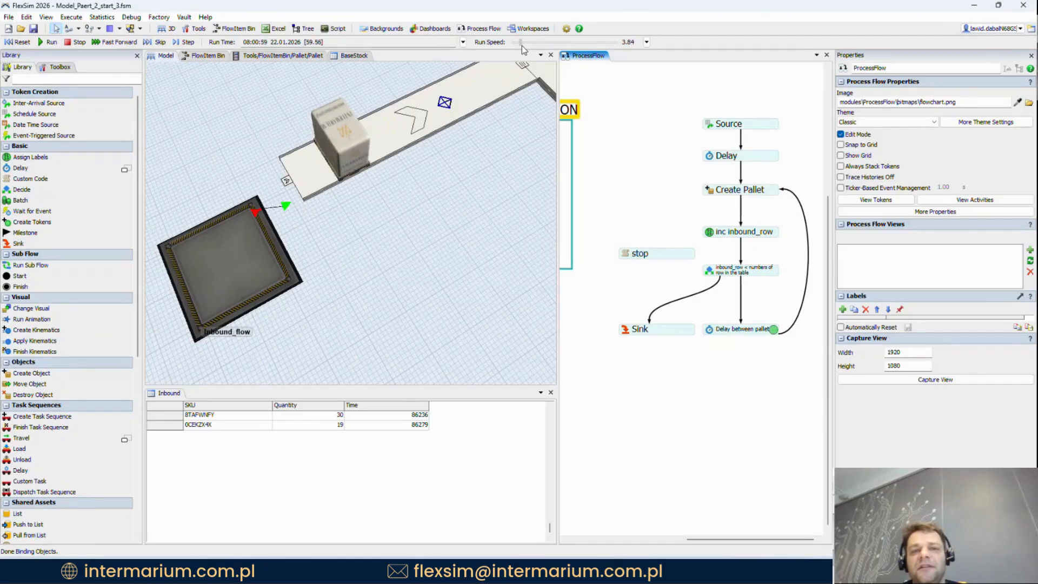
# Step: Watch the pallet travel along the conveyor, lower the run speed to about 2.07 and reset the model
pyautogui.scroll(-5, 479, 232)
pyautogui.moveTo(479, 232); pyautogui.dragTo(326, 212)
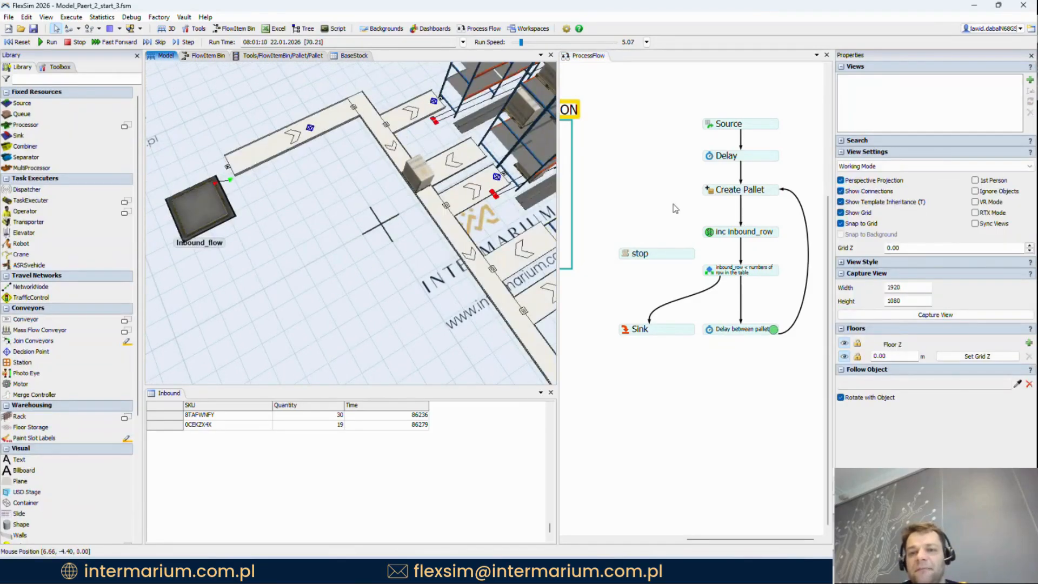
pyautogui.moveTo(521, 42); pyautogui.dragTo(519, 42)
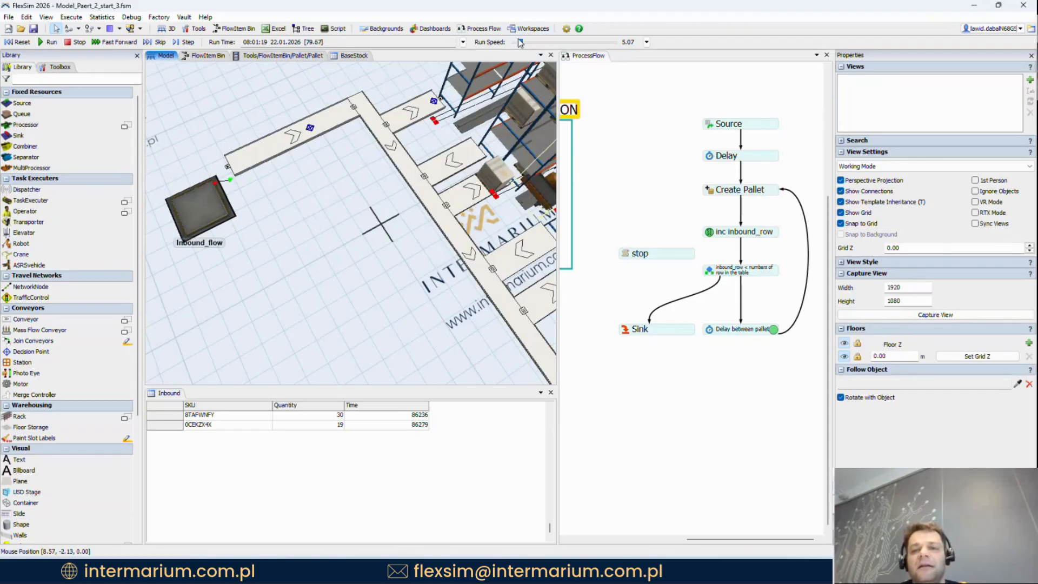
pyautogui.click(18, 42)
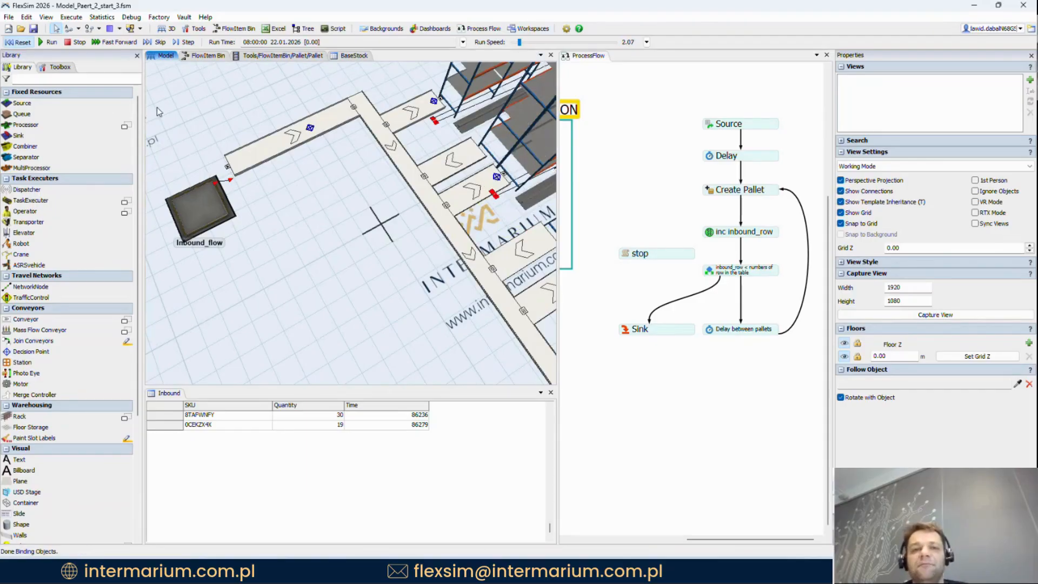
# Step: Move the stop activity below the Sink and add the line stop(); to its custom code
pyautogui.moveTo(638, 354); pyautogui.dragTo(630, 360)
pyautogui.moveTo(650, 259); pyautogui.dragTo(621, 378)
pyautogui.doubleClick(620, 374)
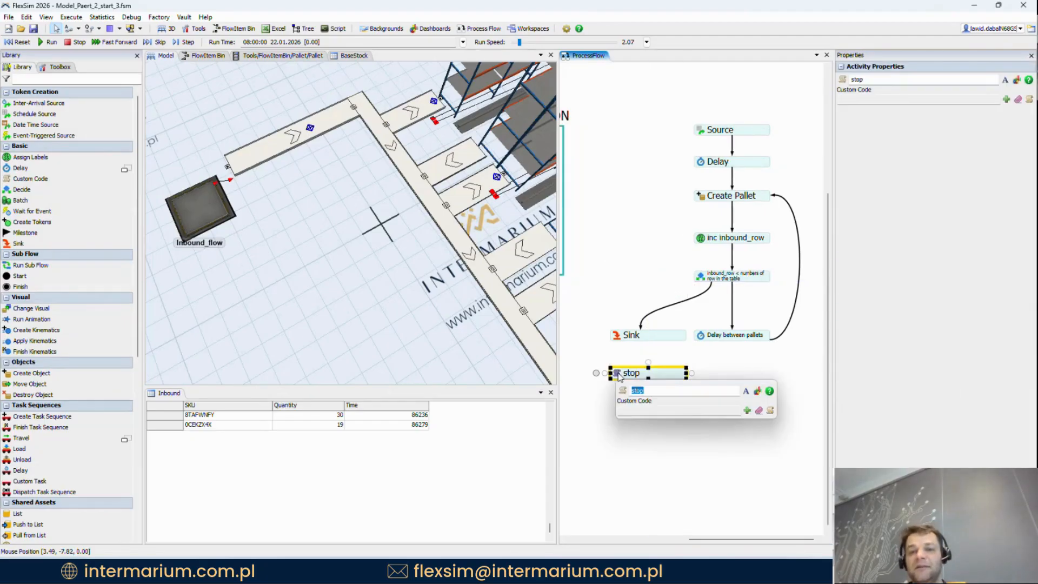
pyautogui.click(770, 411)
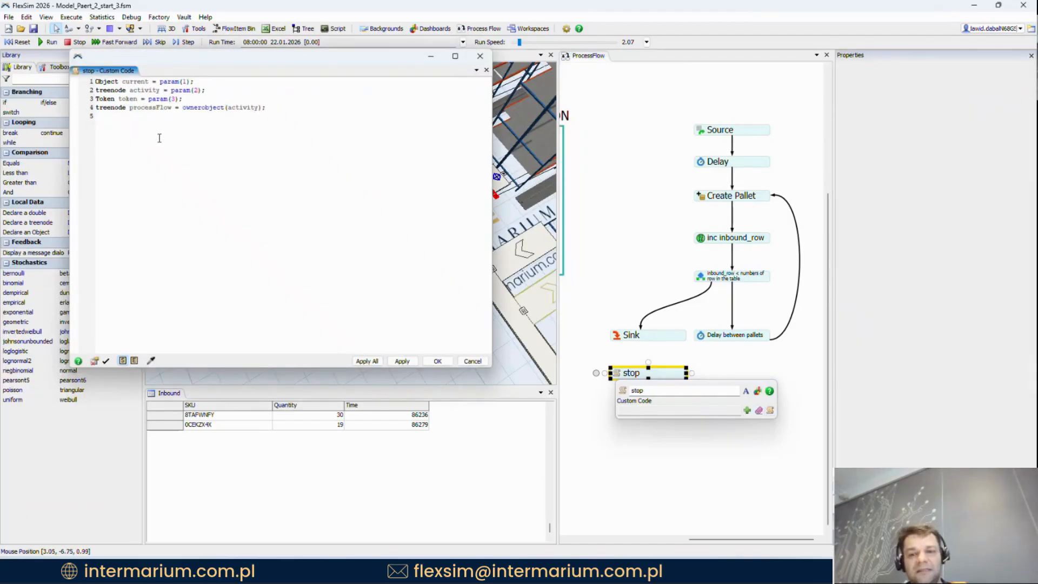
pyautogui.keyDown('ctrl'); pyautogui.scroll(5, 162, 162); pyautogui.keyUp('ctrl')
pyautogui.write('stop();')
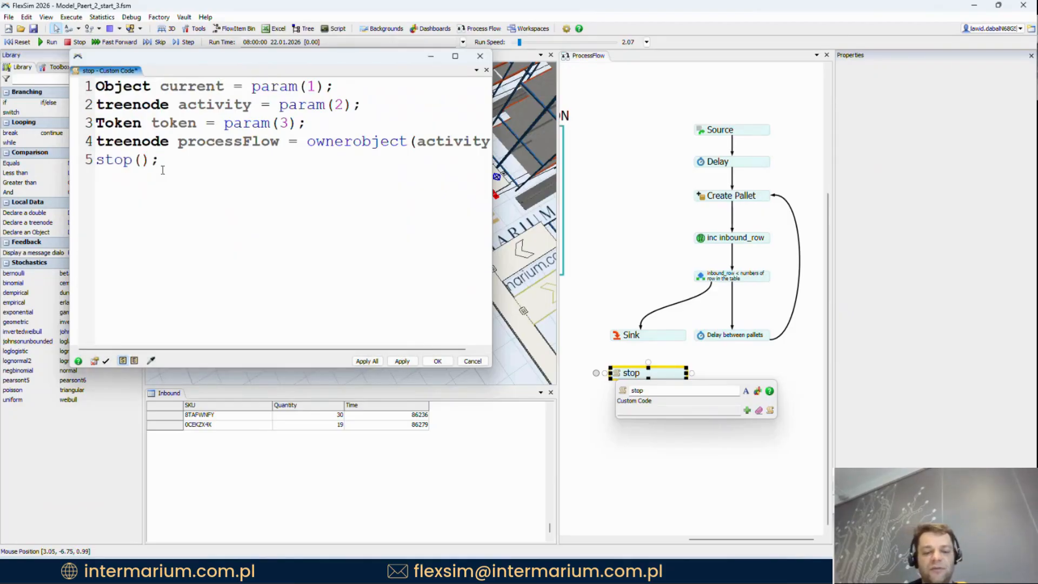
pyautogui.click(106, 361)
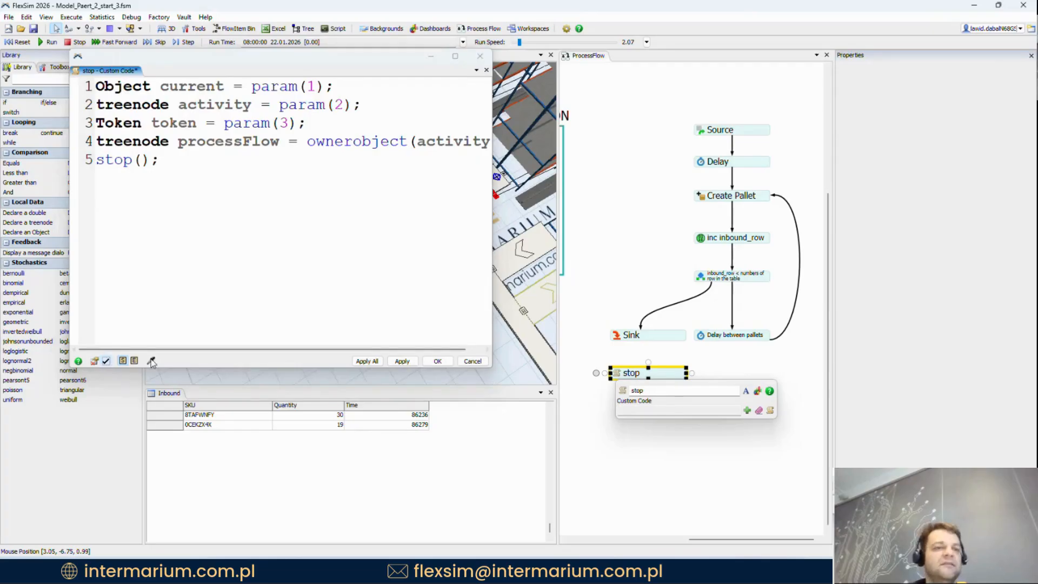
pyautogui.click(726, 368)
pyautogui.click(439, 361)
pyautogui.click(639, 259)
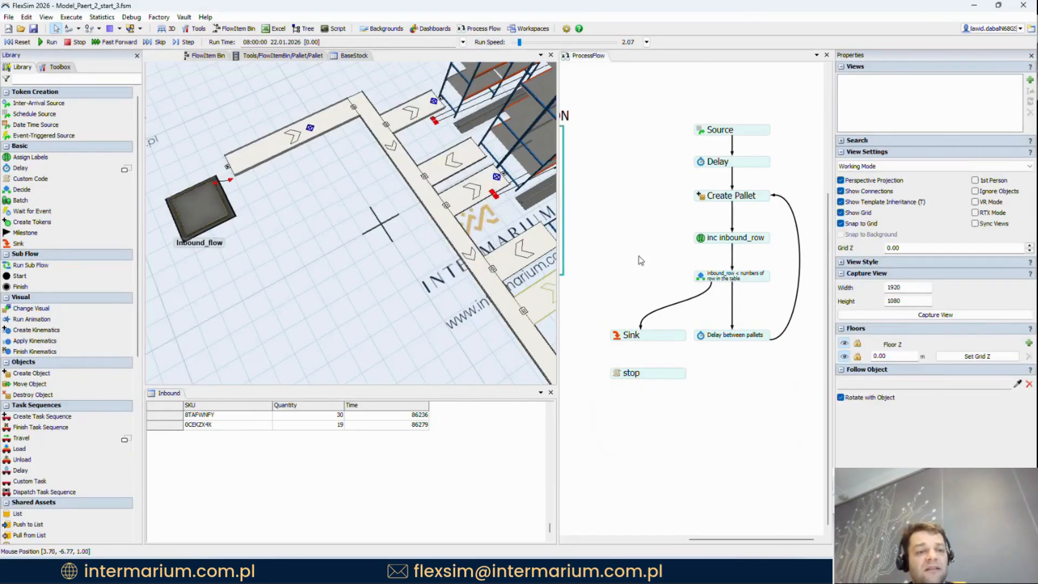
# Step: Stack the stop activity on top of inc inbound_row and run the model at a speed of about 2840
pyautogui.moveTo(671, 377); pyautogui.dragTo(762, 225)
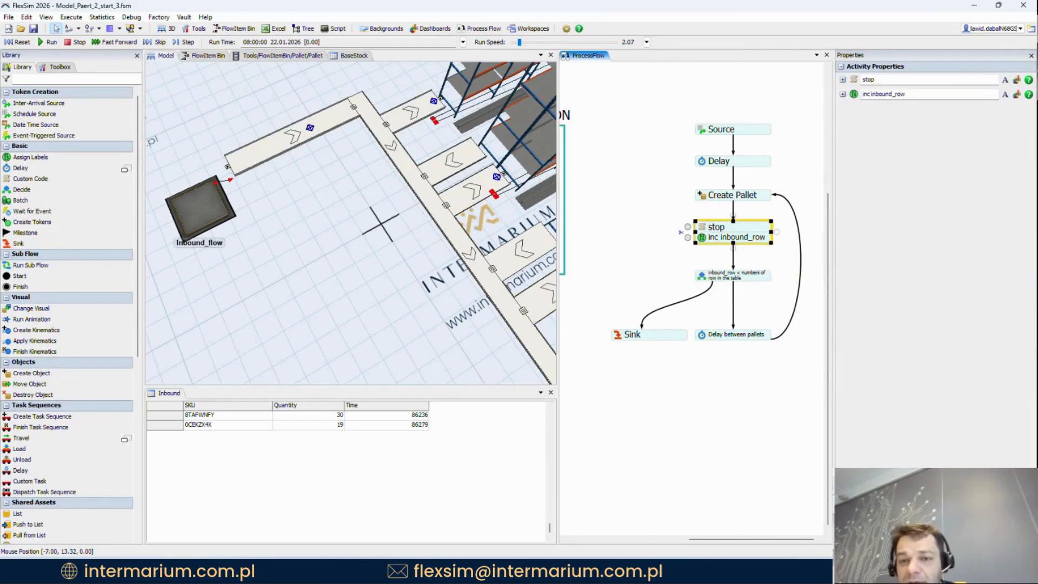
pyautogui.click(41, 43)
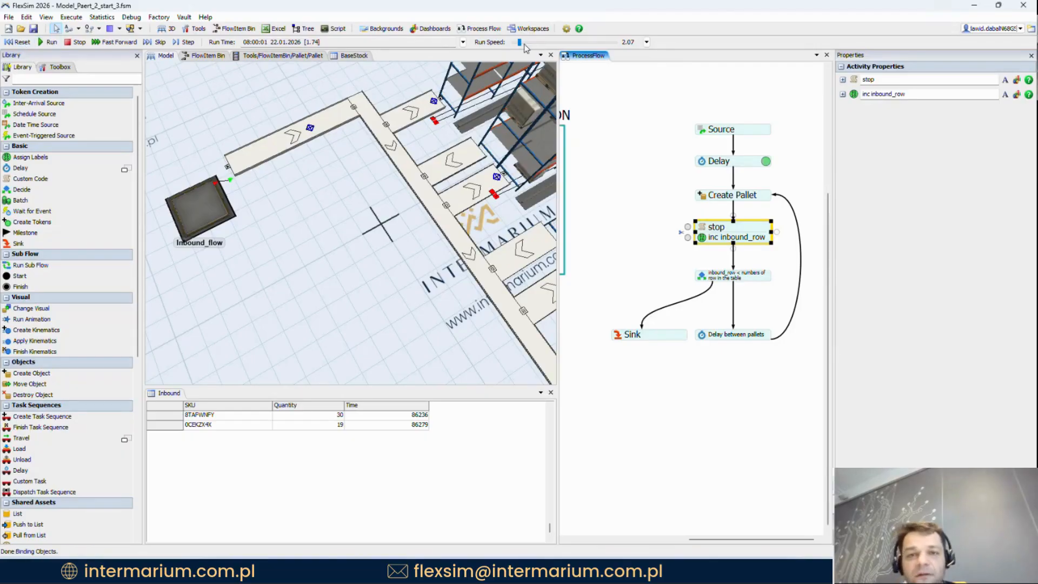
pyautogui.moveTo(519, 42); pyautogui.dragTo(552, 44)
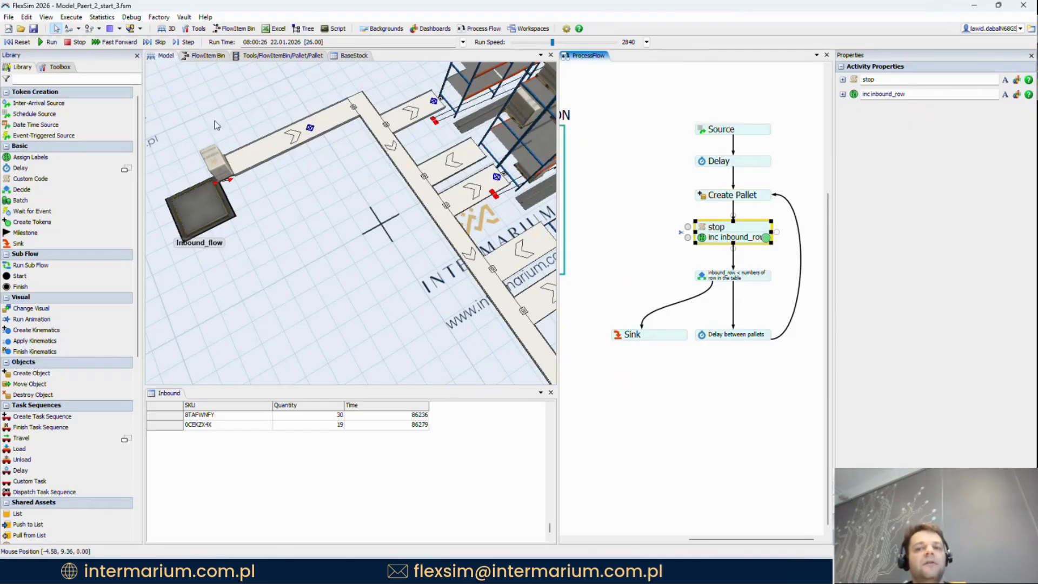
# Step: Lower the run speed to about 0.41 and resume the stopped run
pyautogui.click(522, 43)
pyautogui.moveTo(521, 43); pyautogui.dragTo(518, 43)
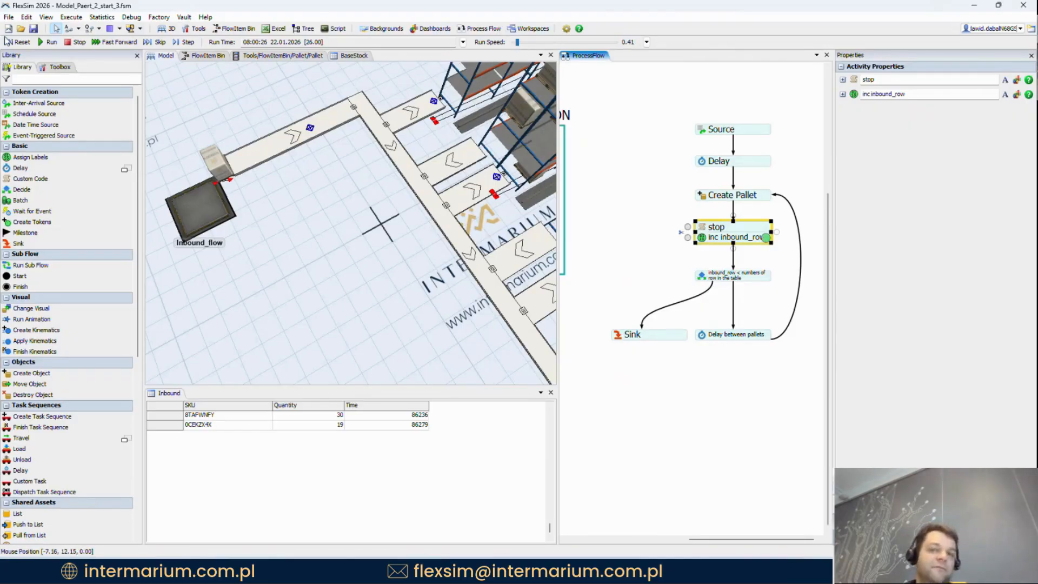
pyautogui.click(52, 44)
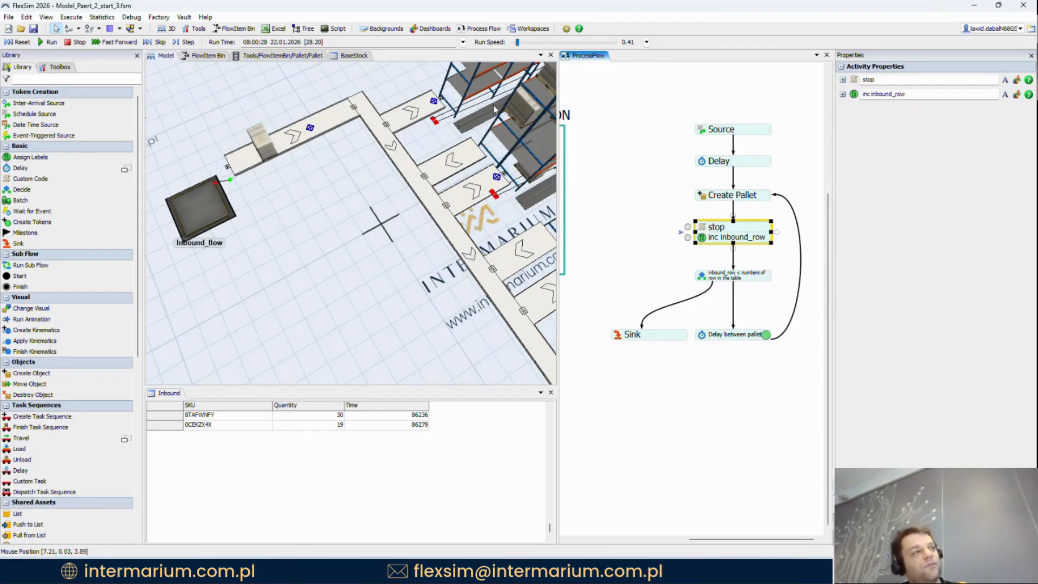
# Step: Reset the model, detach the stop activity from inc inbound_row and set a breakpoint on inc inbound_row
pyautogui.click(19, 41)
pyautogui.moveTo(716, 227); pyautogui.dragTo(587, 226)
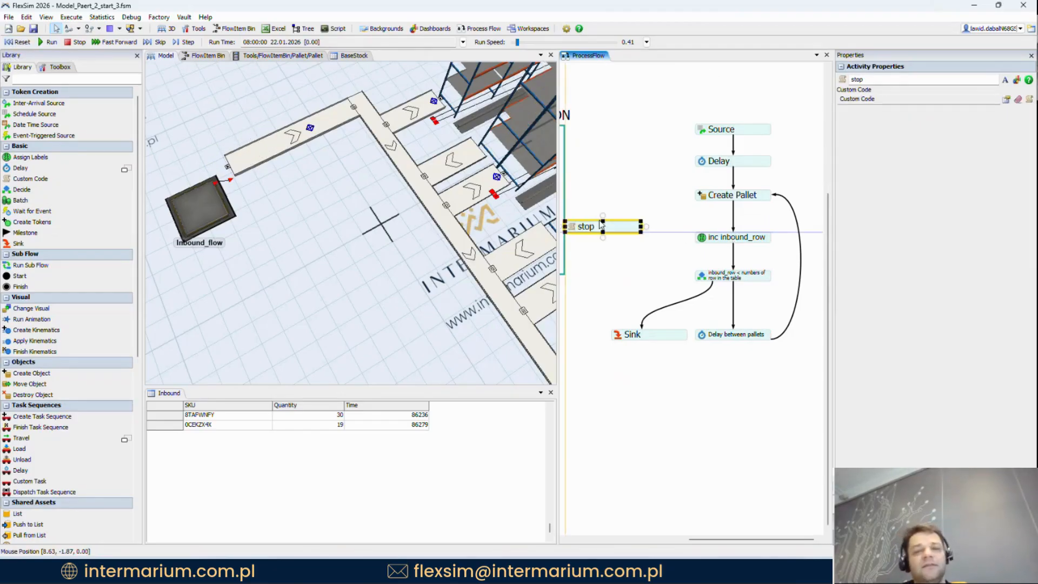
pyautogui.click(703, 238)
pyautogui.click(682, 238)
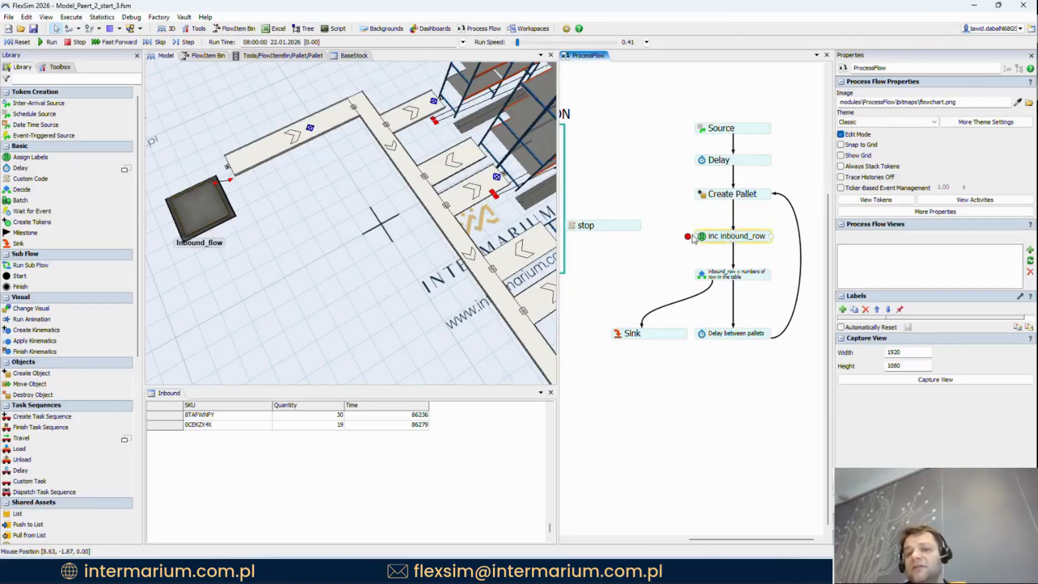
# Step: Run the model to the breakpoint at a speed of about 231, continue past it and reset
pyautogui.click(47, 41)
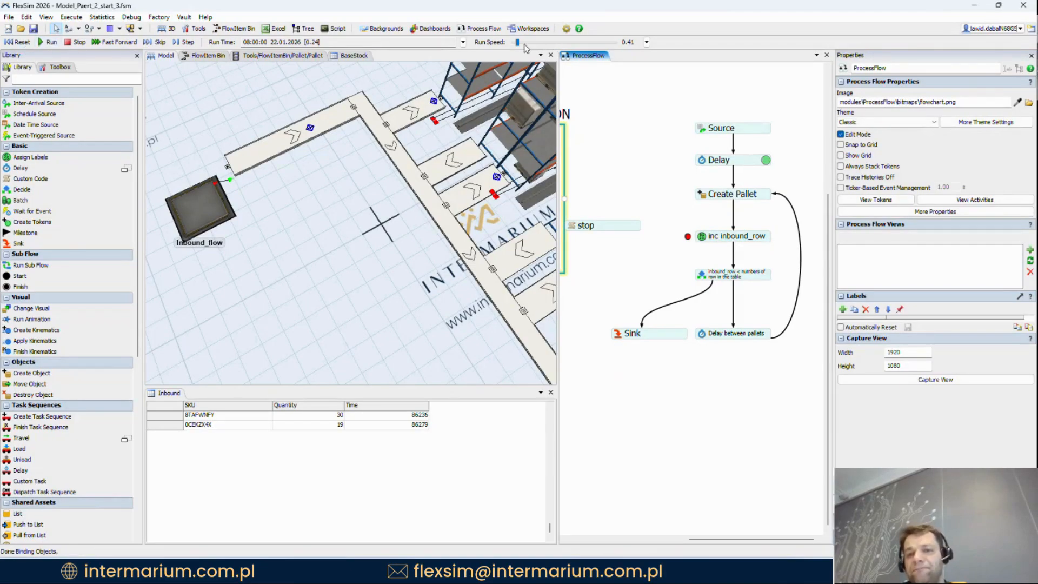
pyautogui.moveTo(524, 43); pyautogui.dragTo(539, 46)
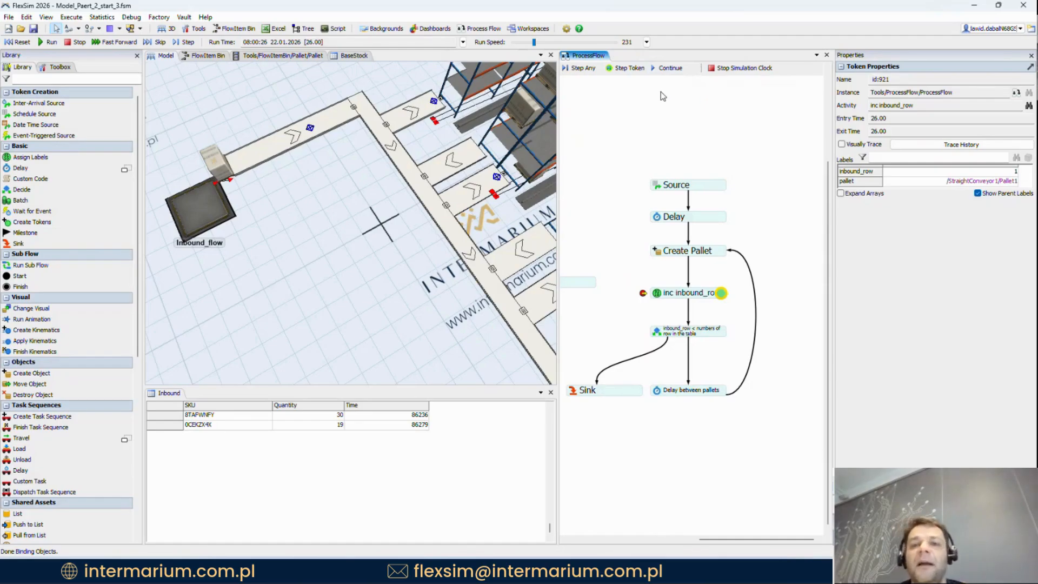
pyautogui.click(662, 70)
pyautogui.click(637, 253)
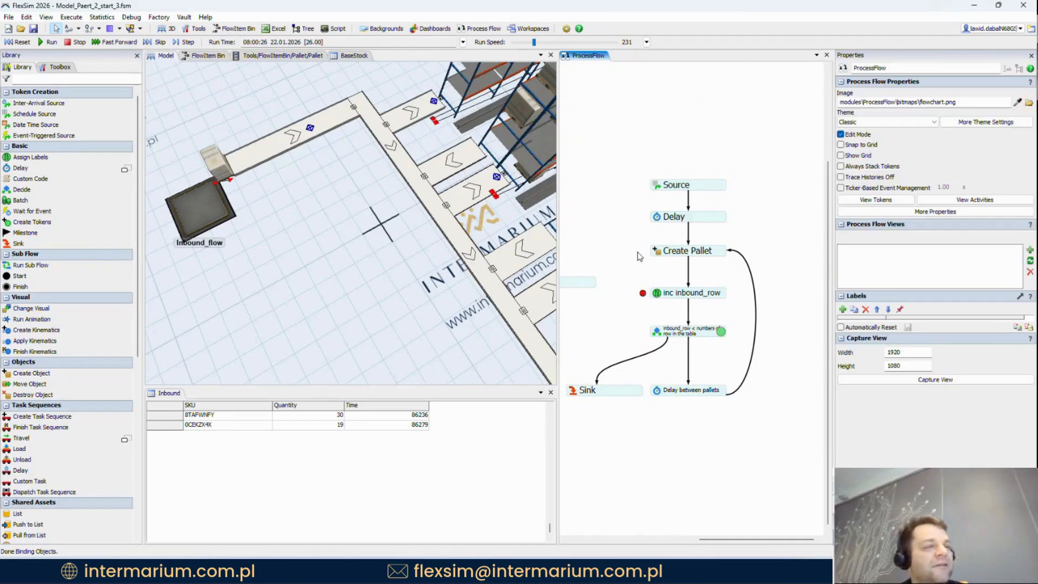
pyautogui.click(20, 43)
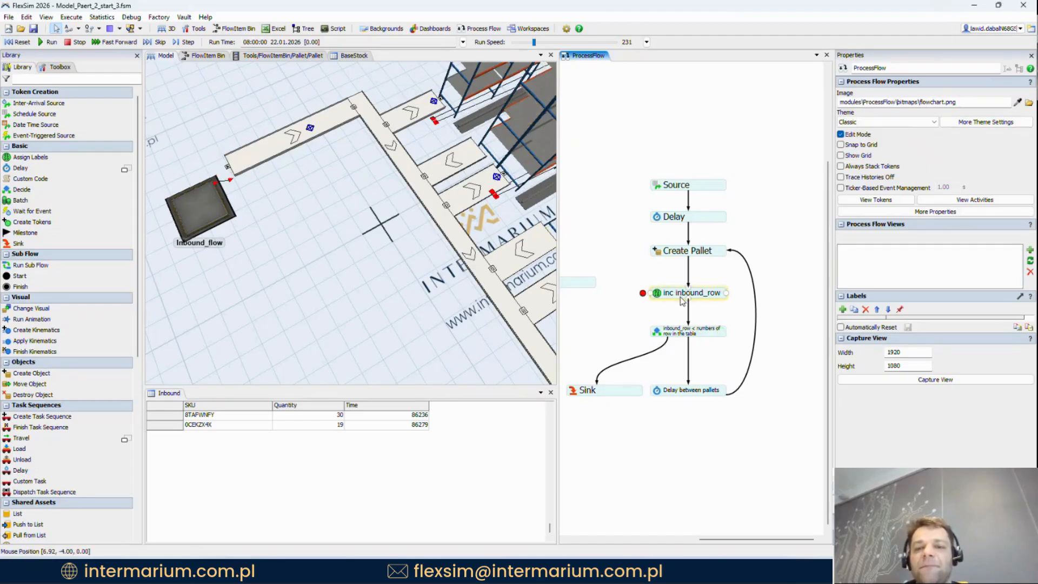
# Step: Remove the breakpoint from inc inbound_row and move the stop activity below the pallet creation flow
pyautogui.click(683, 296)
pyautogui.click(637, 293)
pyautogui.moveTo(582, 262); pyautogui.dragTo(691, 407)
# Step: Add a Process display shape and resize it to enclose the flow from Source to Sink and Delay between pallets
pyautogui.moveTo(645, 182); pyautogui.dragTo(577, 221)
pyautogui.doubleClick(621, 153)
pyautogui.click(707, 499)
pyautogui.click(712, 186)
pyautogui.click(781, 238)
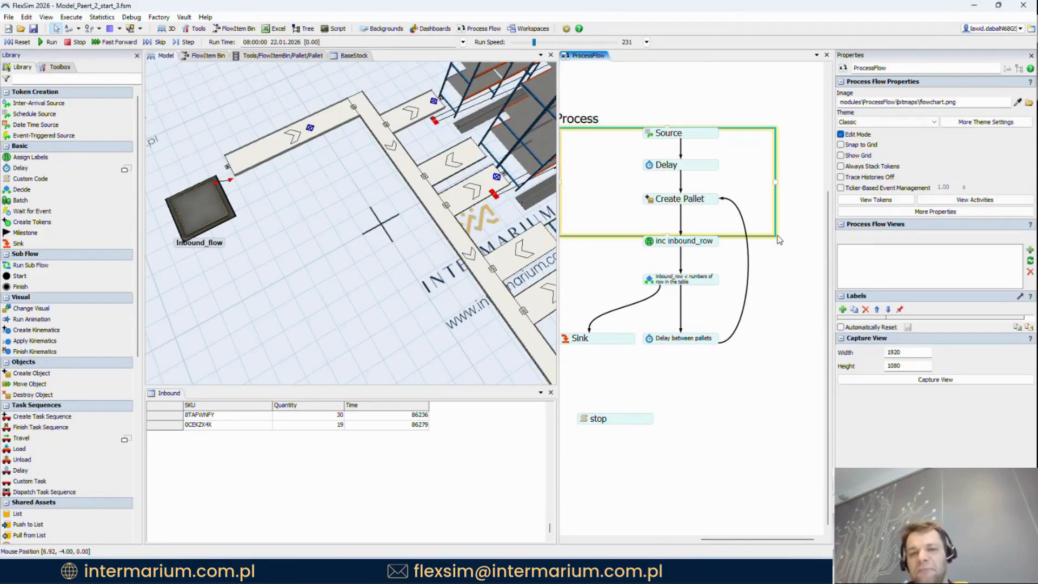
pyautogui.click(777, 237)
pyautogui.moveTo(777, 237); pyautogui.dragTo(802, 388)
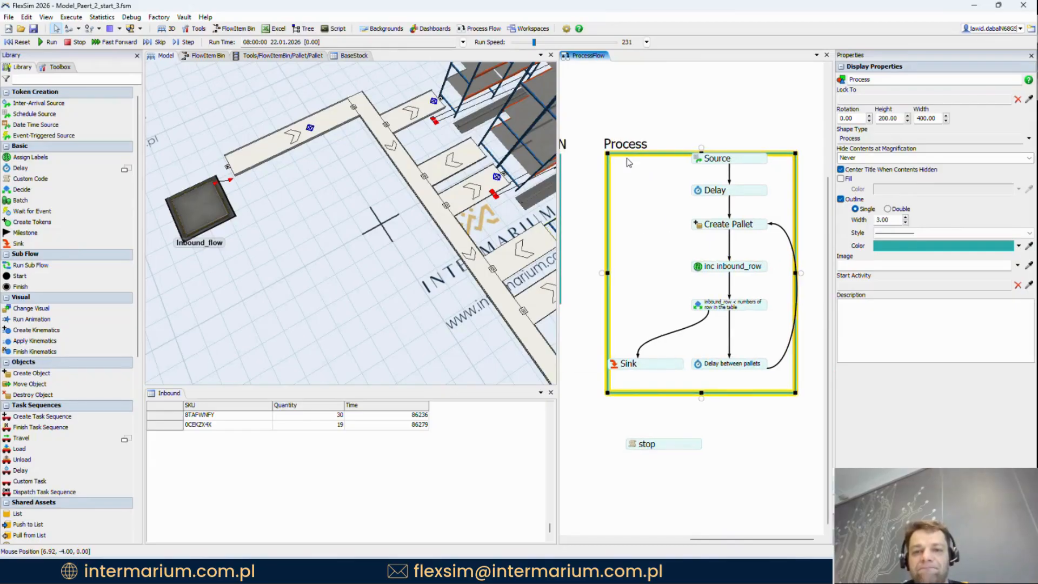
pyautogui.moveTo(609, 155); pyautogui.dragTo(601, 146)
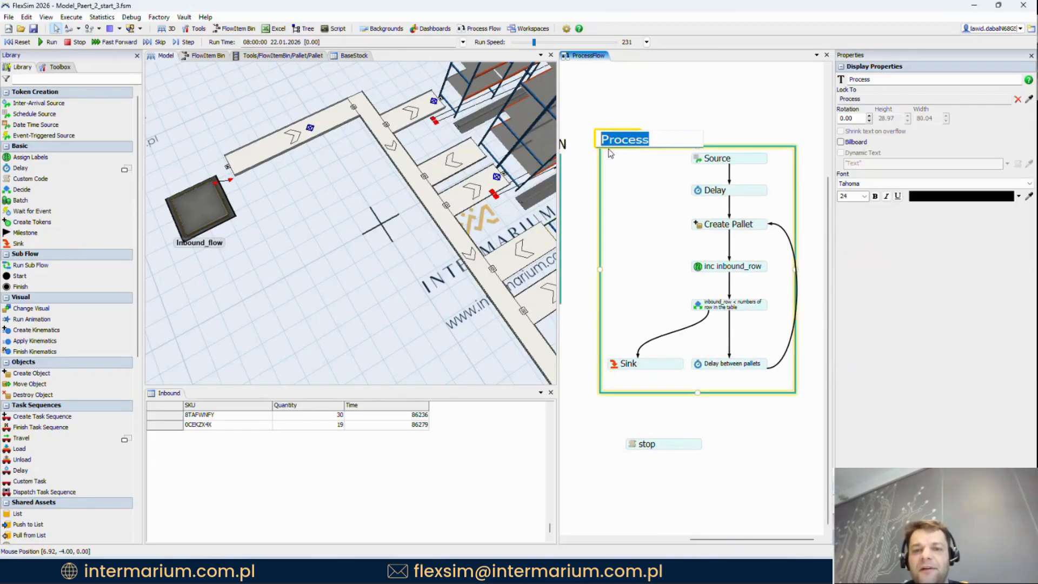
# Step: Change the title of the new Process frame to "Inbound"
pyautogui.doubleClick(607, 142)
pyautogui.write('Inbou')
pyautogui.write('nd')
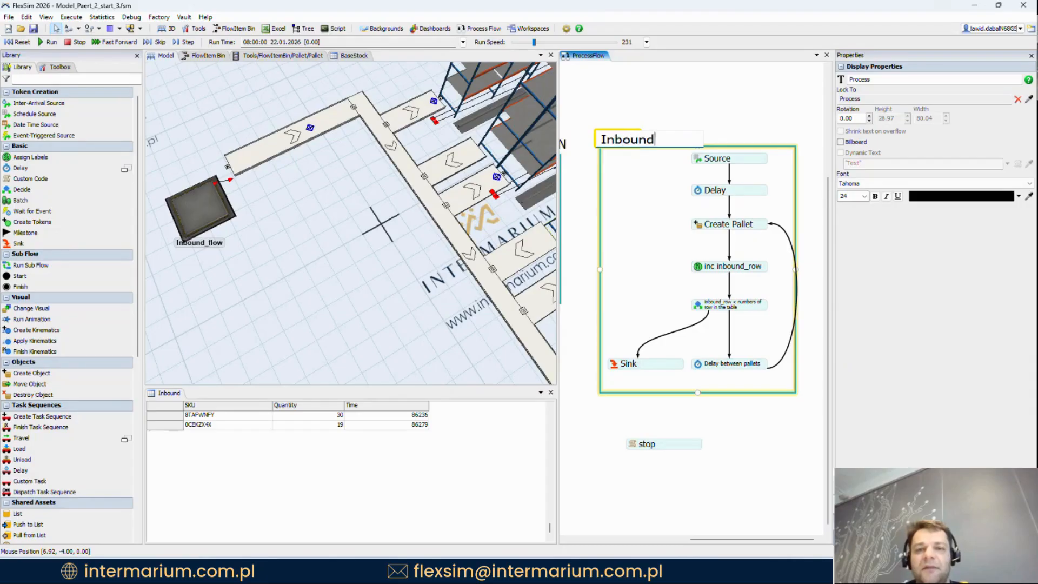
pyautogui.click(767, 130)
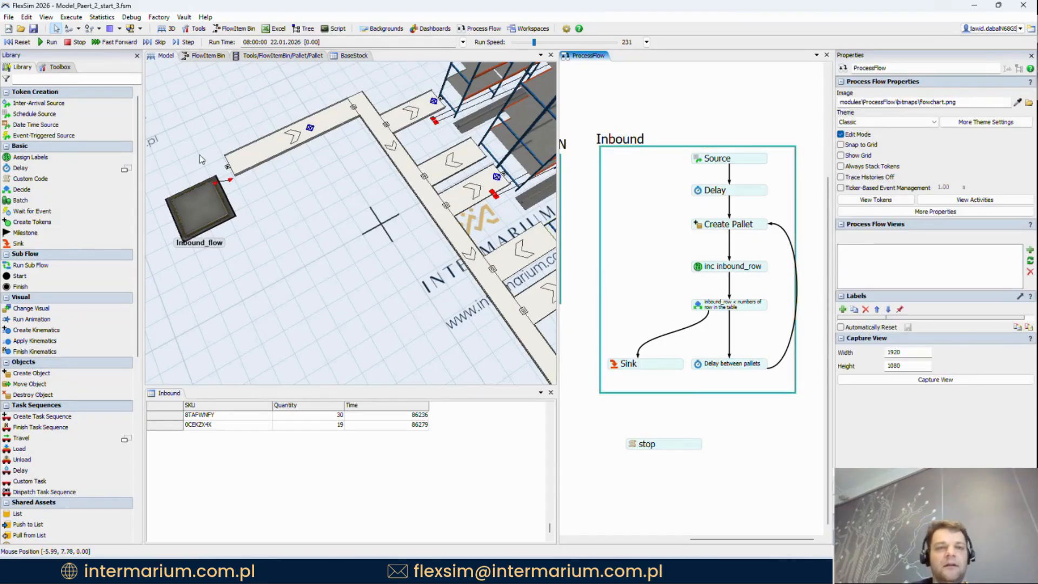
# Step: Examine the conveyor layout in the 3D model, the overall process flow and the Toolbox contents
pyautogui.scroll(-2, 253, 311)
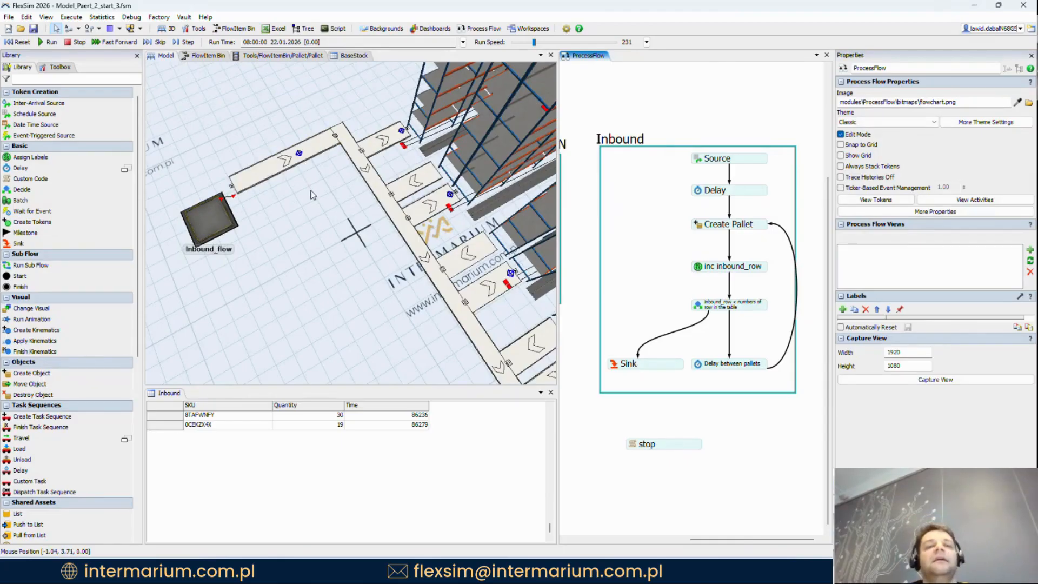
pyautogui.moveTo(311, 190); pyautogui.dragTo(358, 189, button='right')
pyautogui.scroll(-6, 586, 242)
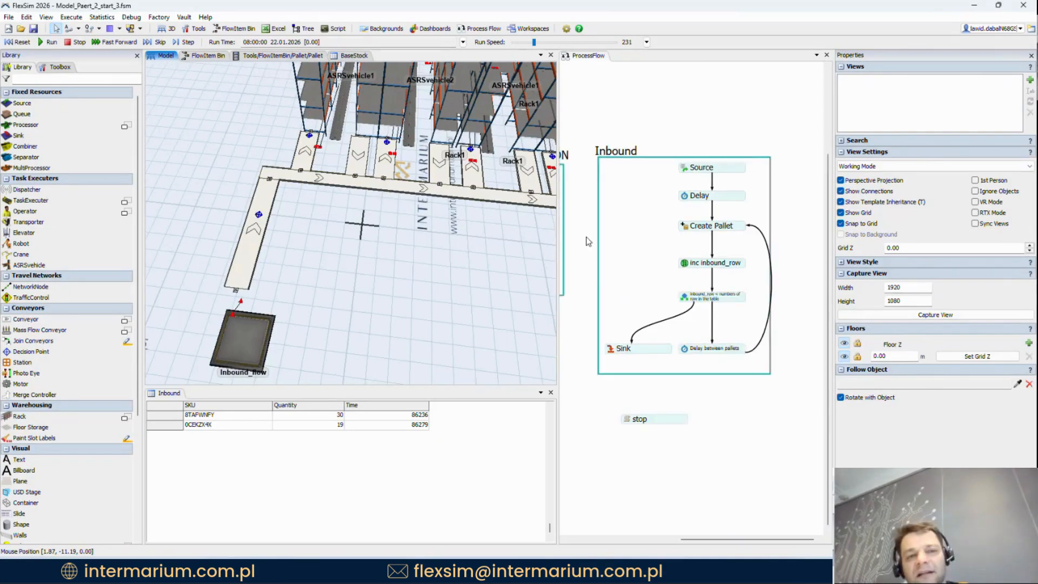
pyautogui.moveTo(640, 161); pyautogui.dragTo(833, 170)
pyautogui.scroll(3, 302, 231)
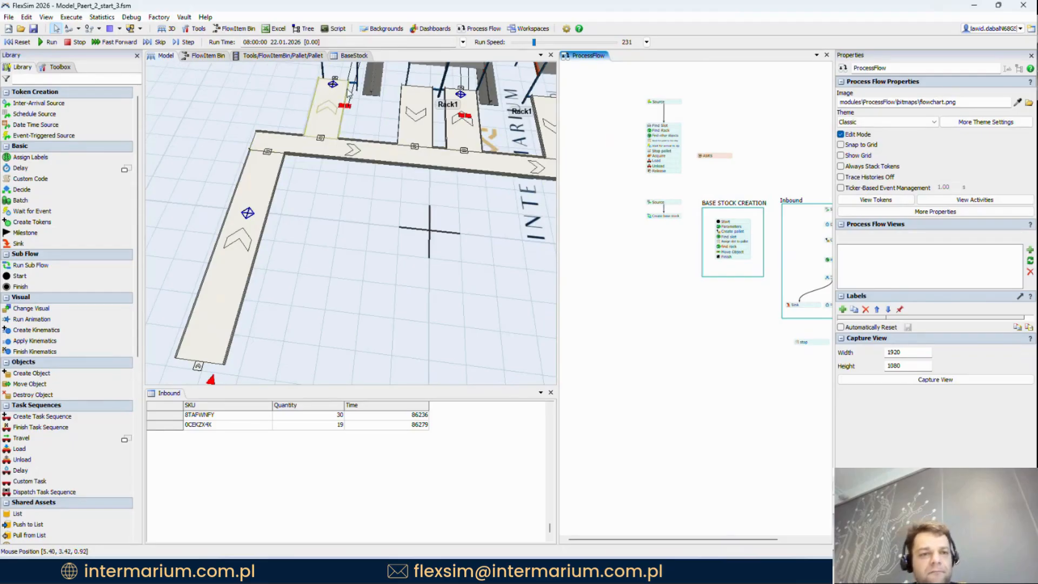
pyautogui.click(435, 274)
pyautogui.scroll(-3, 436, 275)
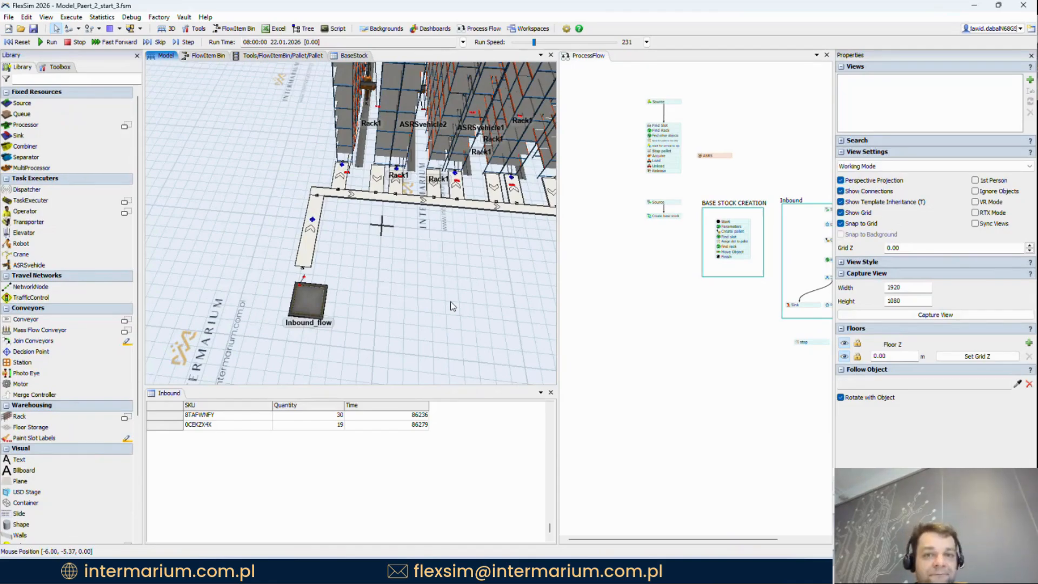
pyautogui.click(60, 66)
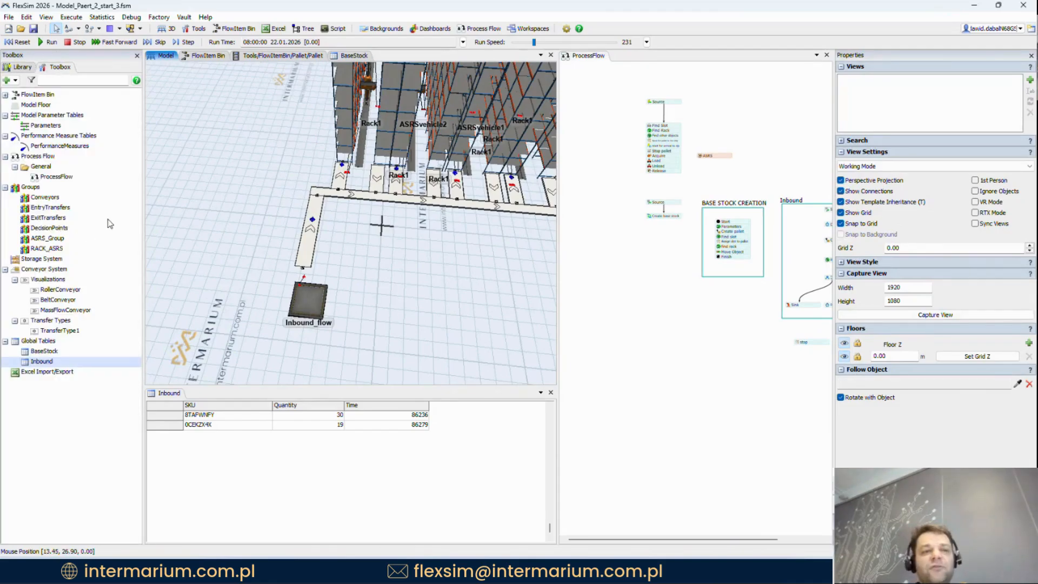
# Step: Move the Inbound block down slightly to align its frame with the BASE STOCK CREATION block
pyautogui.moveTo(675, 314); pyautogui.dragTo(555, 299)
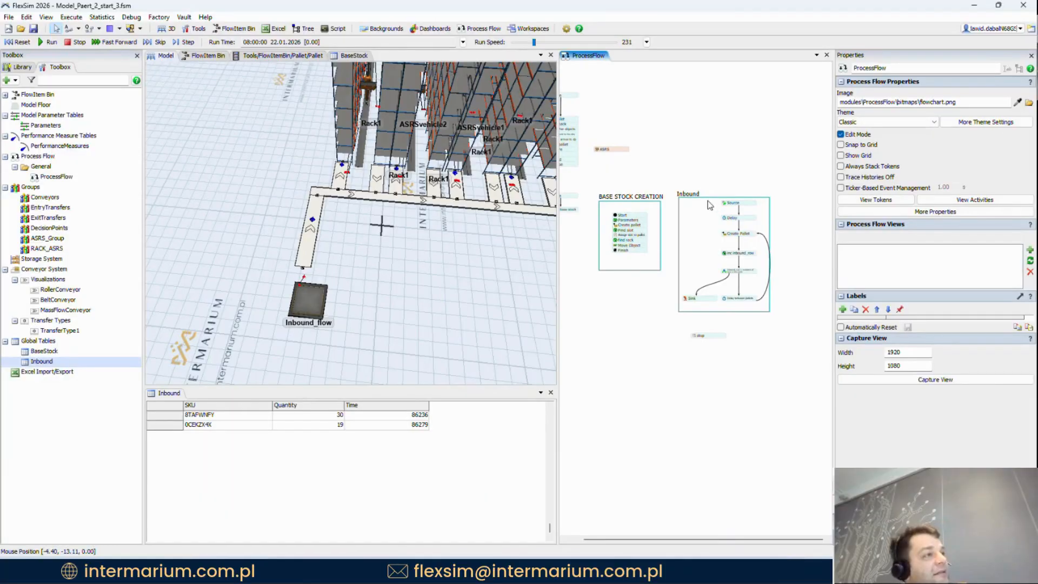
pyautogui.moveTo(710, 205); pyautogui.dragTo(710, 208)
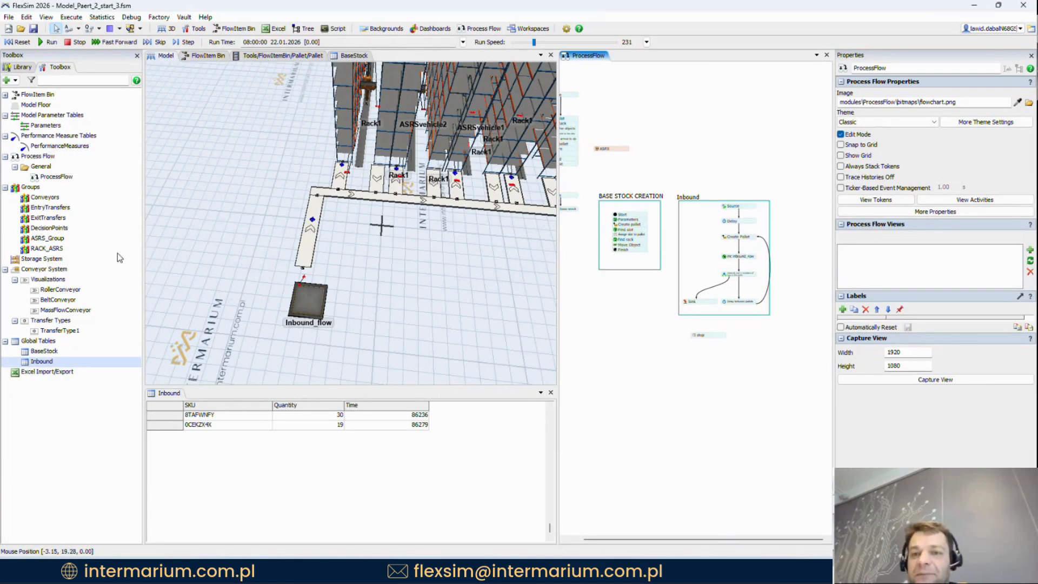
# Step: Switch to the Import workbook in Excel and correct the "Outbund" sheet name to "Outbound"
pyautogui.click(621, 572)
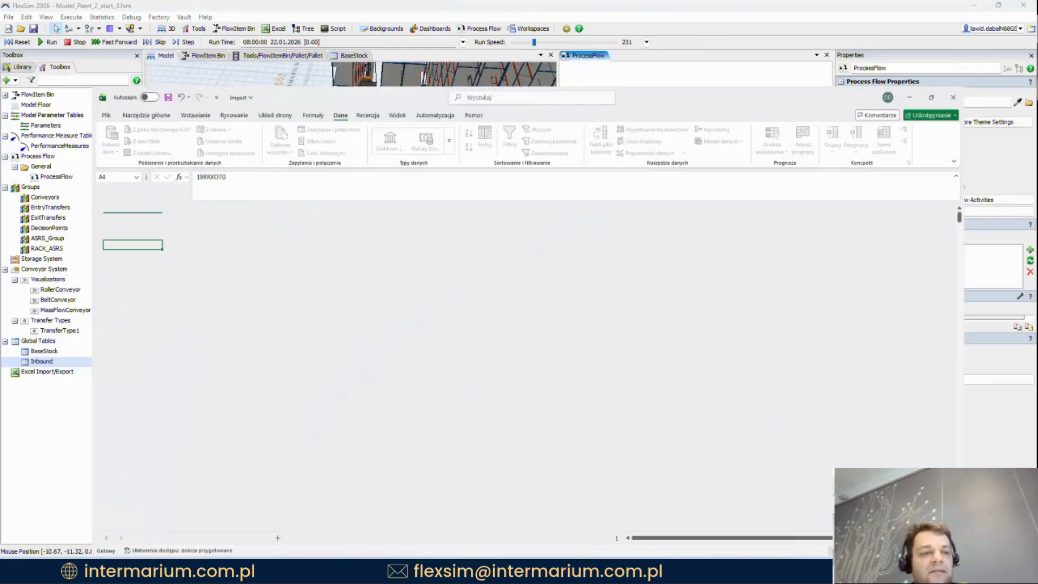
pyautogui.click(173, 536)
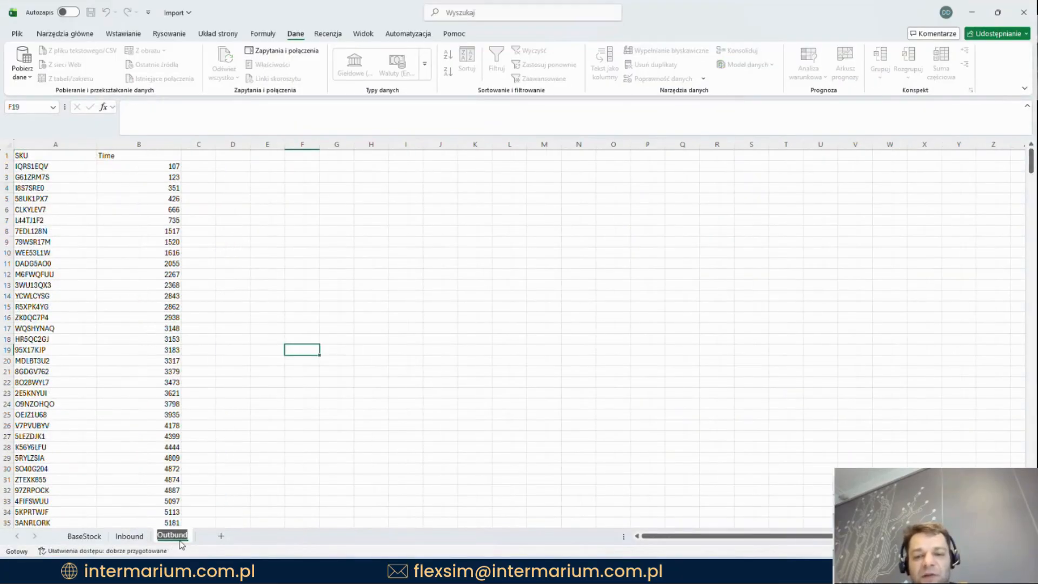
pyautogui.click(180, 535)
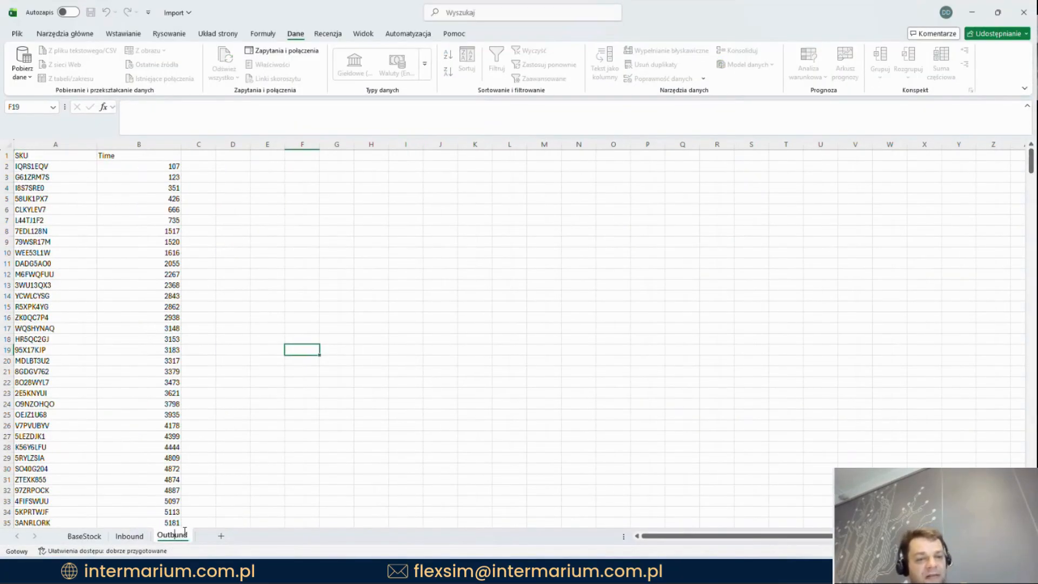
pyautogui.write('o')
pyautogui.click(261, 483)
pyautogui.doubleClick(183, 538)
pyautogui.click(260, 437)
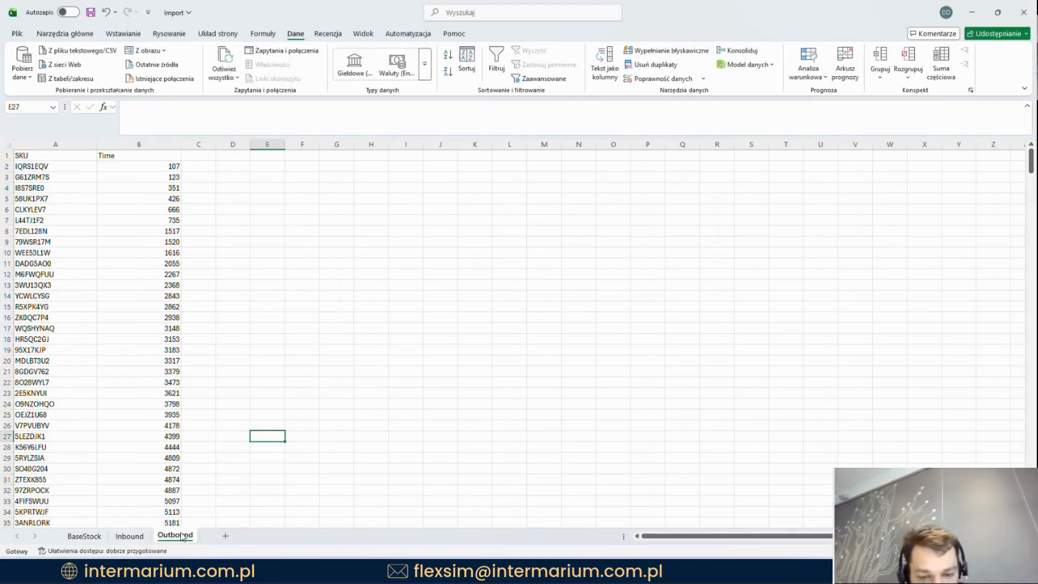
pyautogui.click(38, 181)
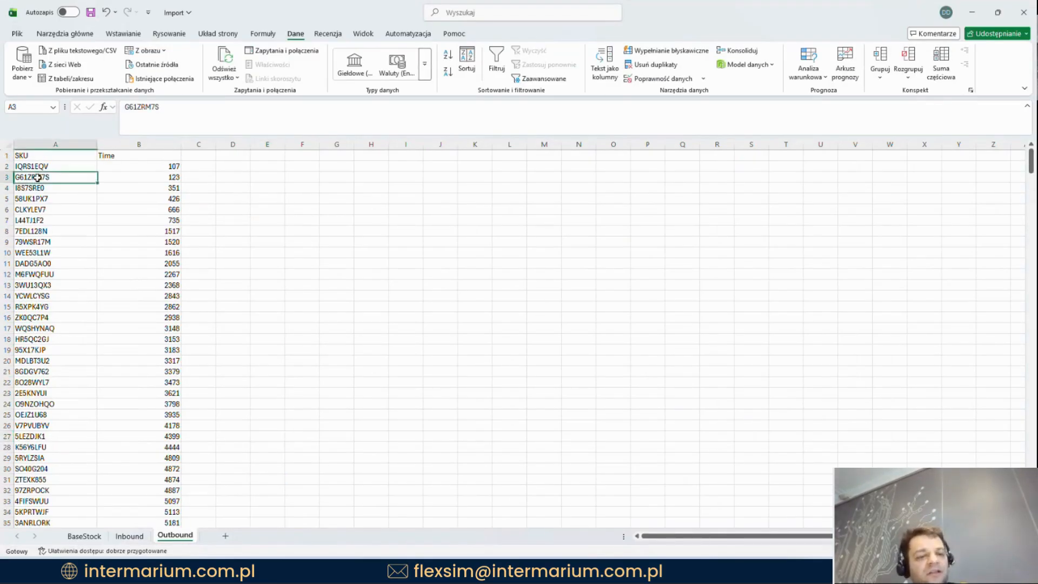
pyautogui.click(124, 167)
pyautogui.click(508, 372)
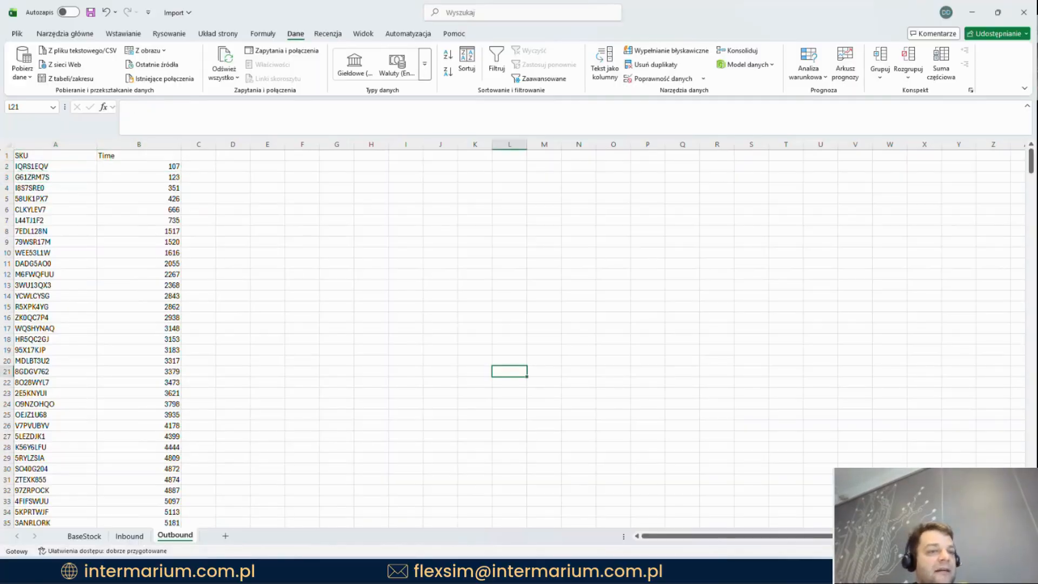
# Step: Switch back to FlexSim and add a new global table named "Outbound"
pyautogui.moveTo(662, 571)
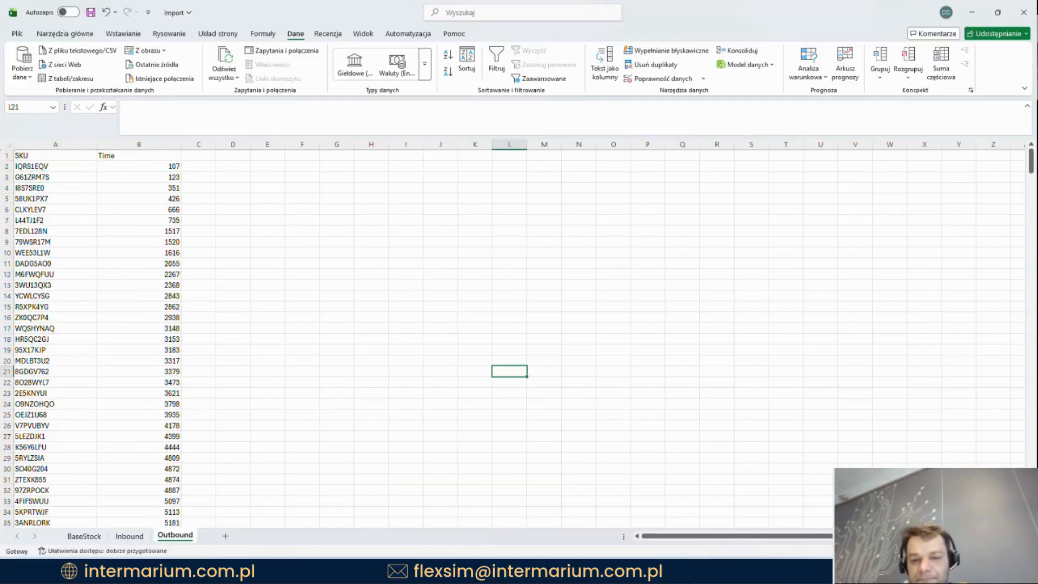
pyautogui.click(663, 497)
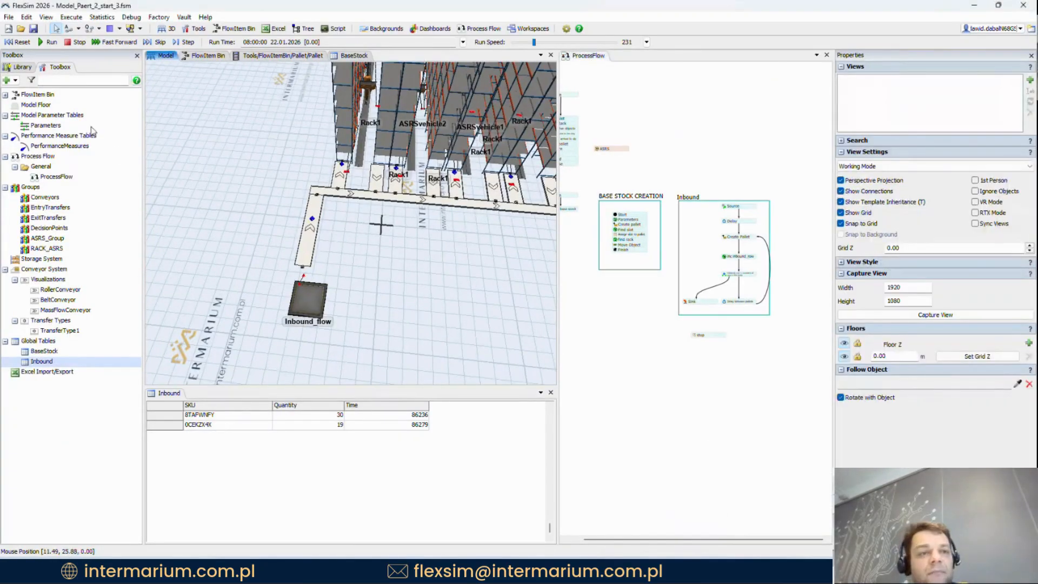
pyautogui.click(10, 80)
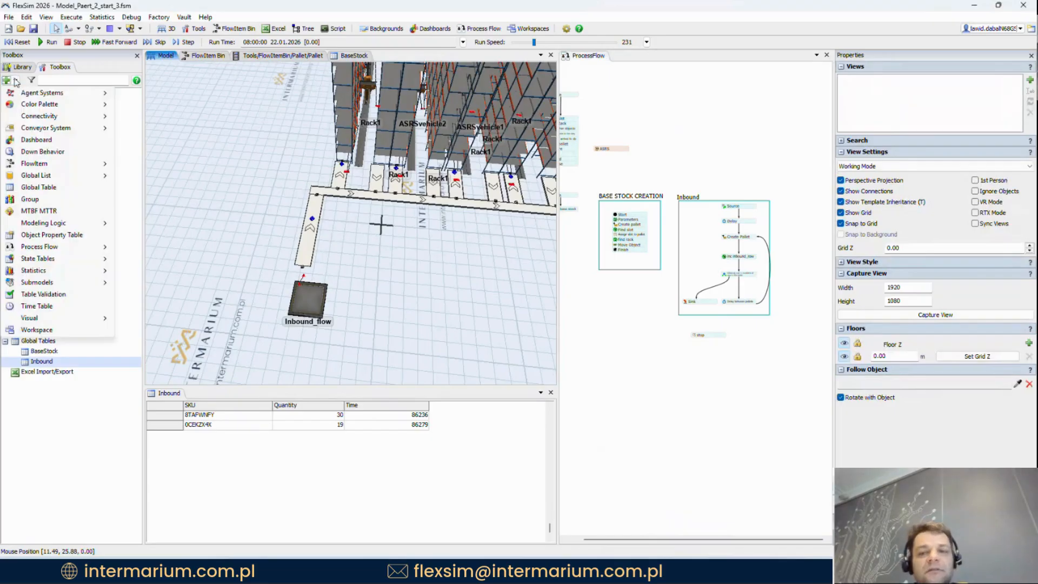
pyautogui.click(39, 187)
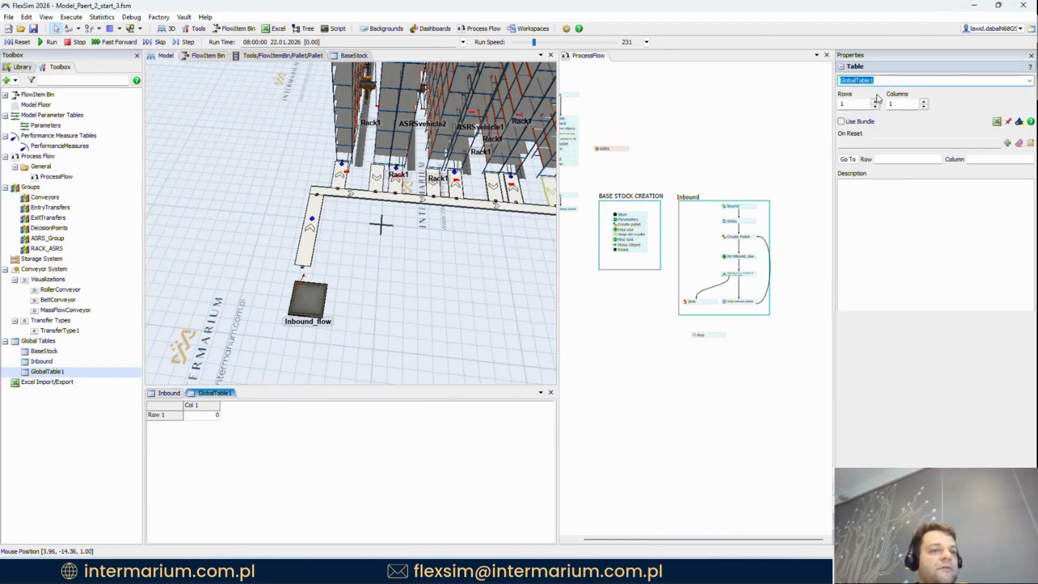
pyautogui.write('Outbound')
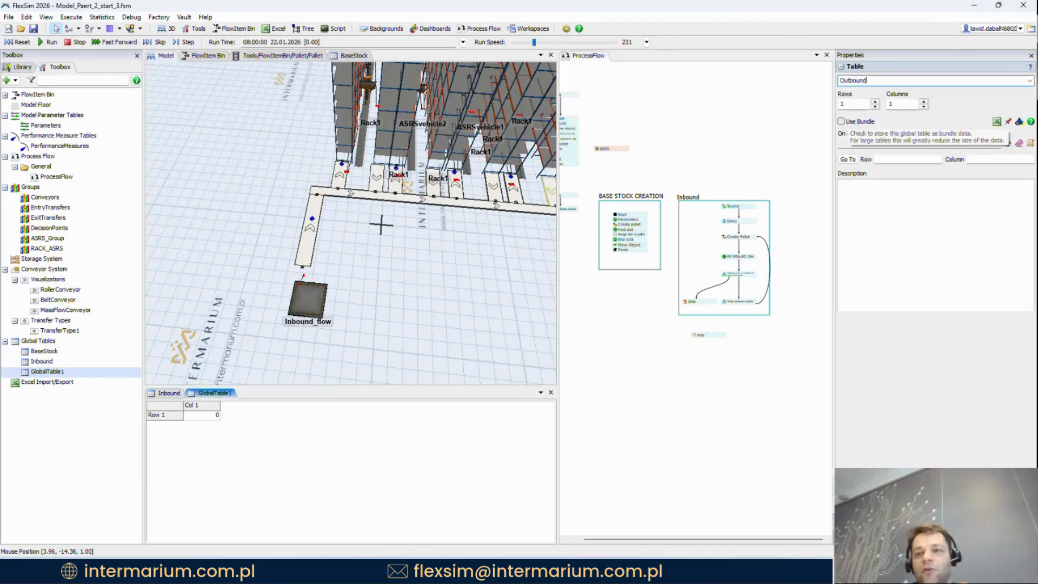
pyautogui.press('Return')
pyautogui.click(249, 130)
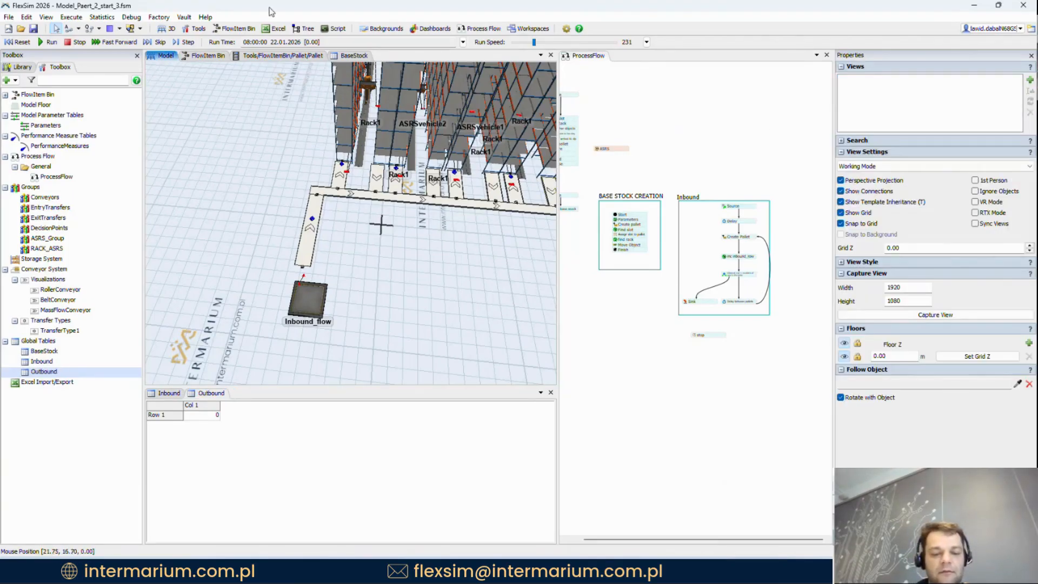
# Step: Add an Excel import line named "Outbound" that reads the "Outbound" sheet into the Outbound global table
pyautogui.click(274, 28)
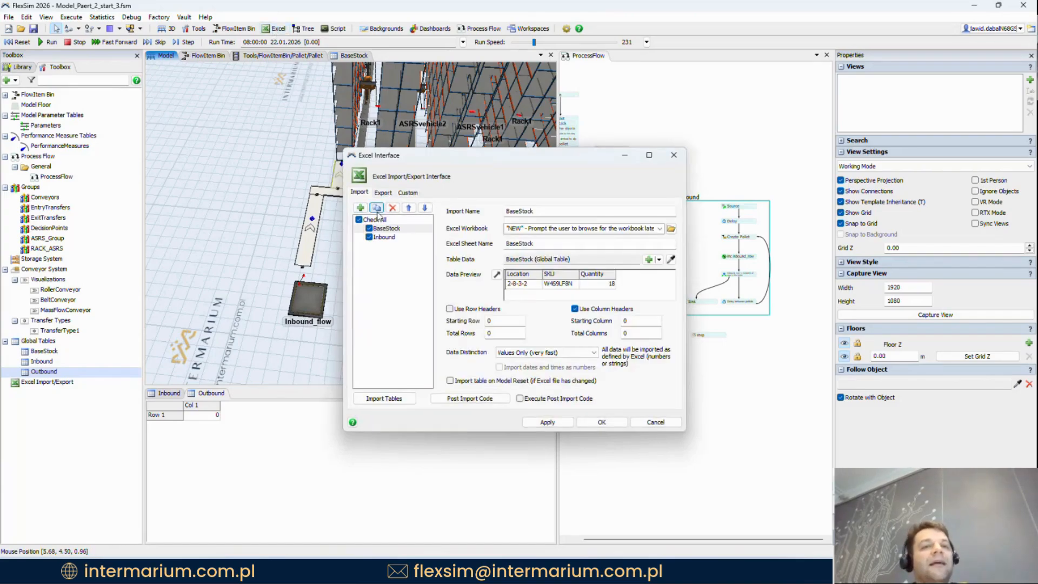
pyautogui.click(360, 208)
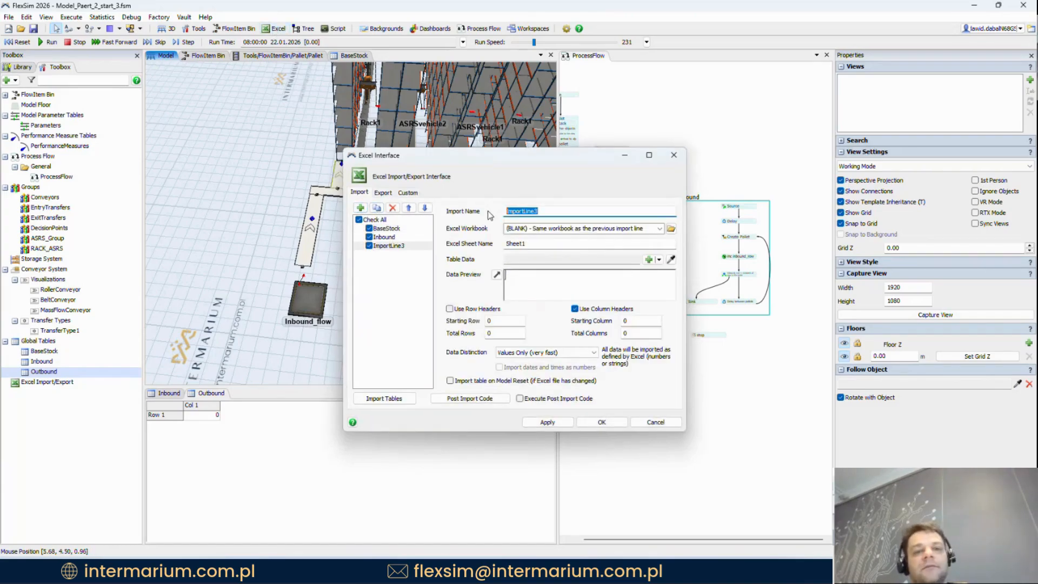
pyautogui.write('Outbound')
pyautogui.doubleClick(517, 244)
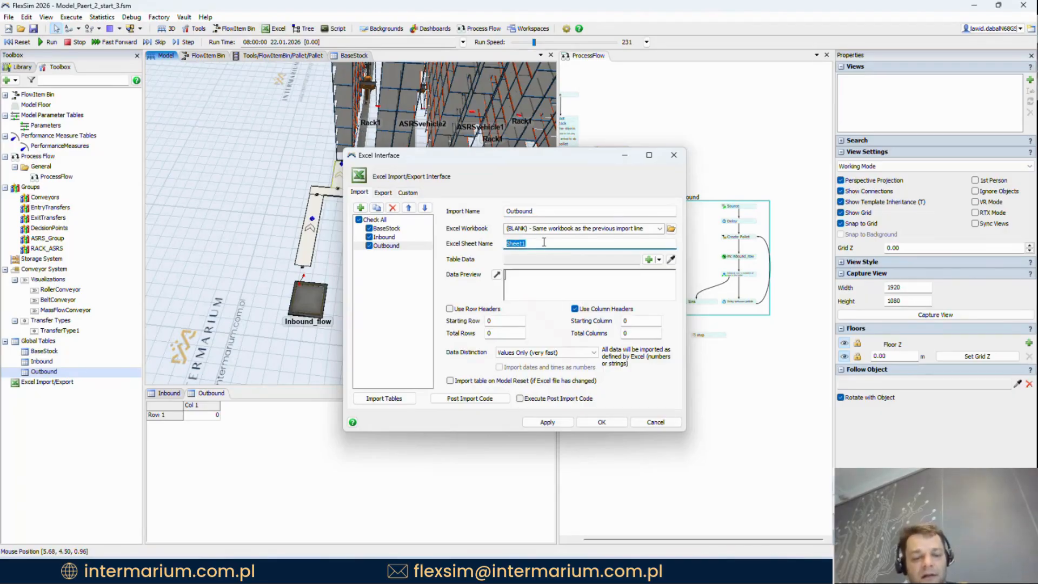
pyautogui.write('Outbound')
pyautogui.click(651, 260)
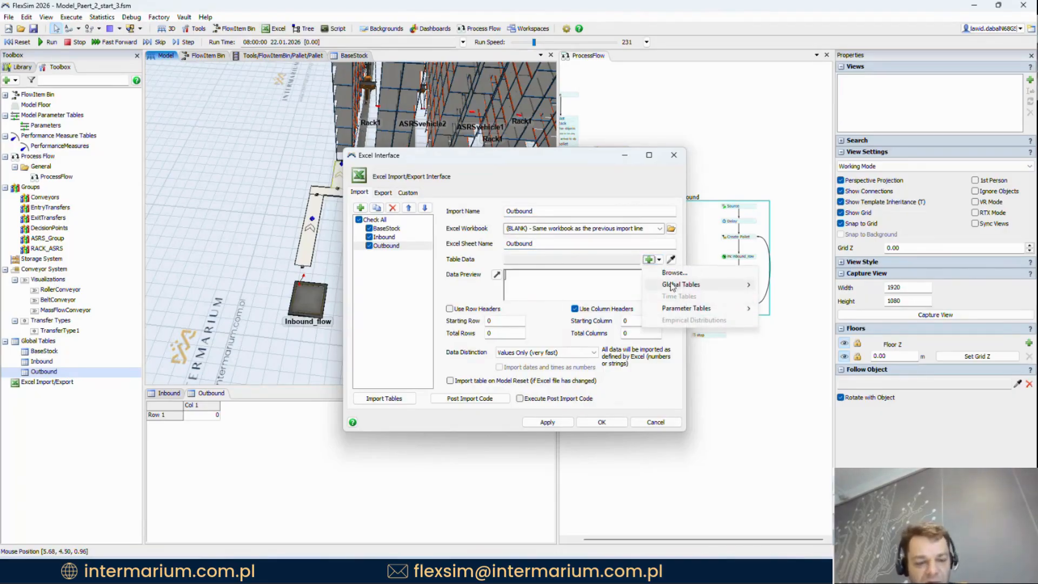
pyautogui.moveTo(672, 287)
pyautogui.click(787, 309)
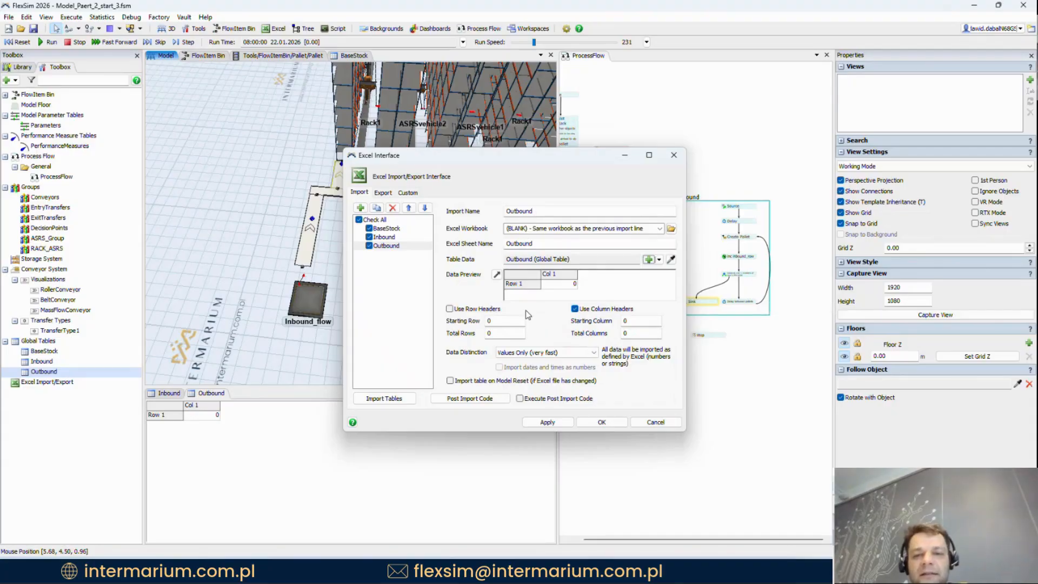
# Step: Try to import all the tables from the Import workbook and check the sheet name of the Outbound line
pyautogui.click(396, 401)
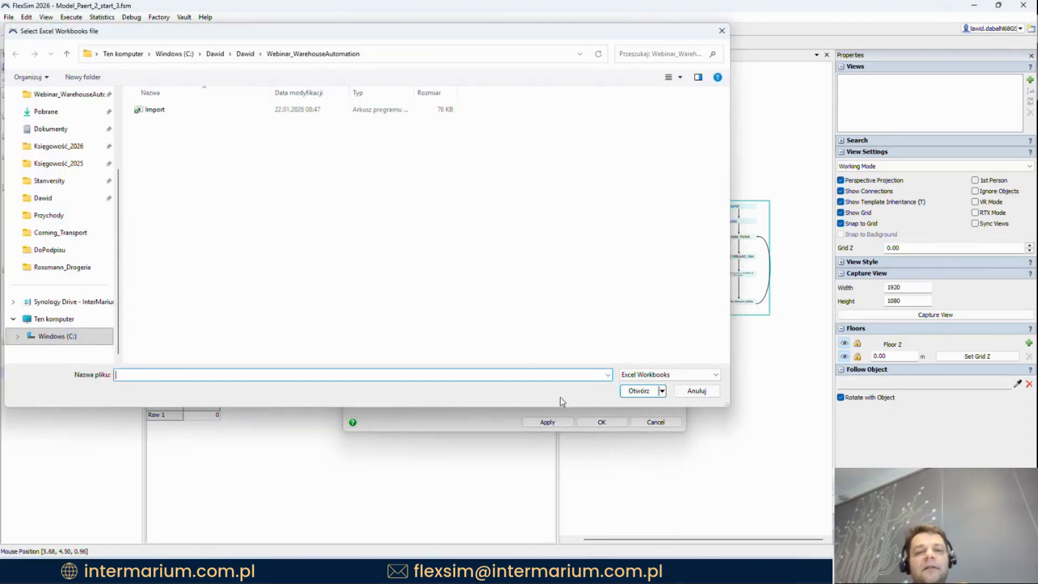
pyautogui.click(155, 110)
pyautogui.click(639, 392)
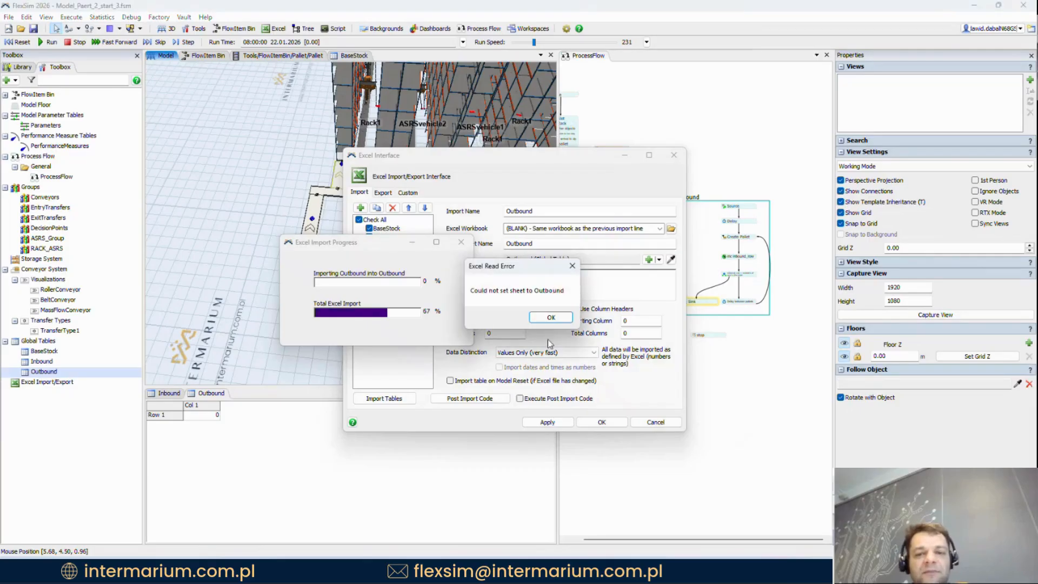
pyautogui.click(551, 318)
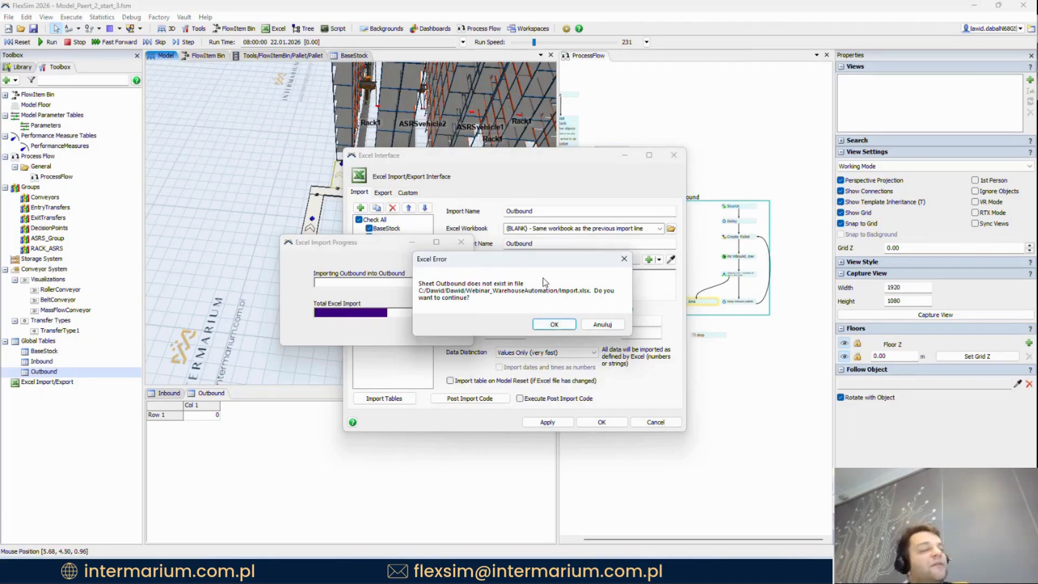
pyautogui.click(555, 324)
pyautogui.doubleClick(521, 244)
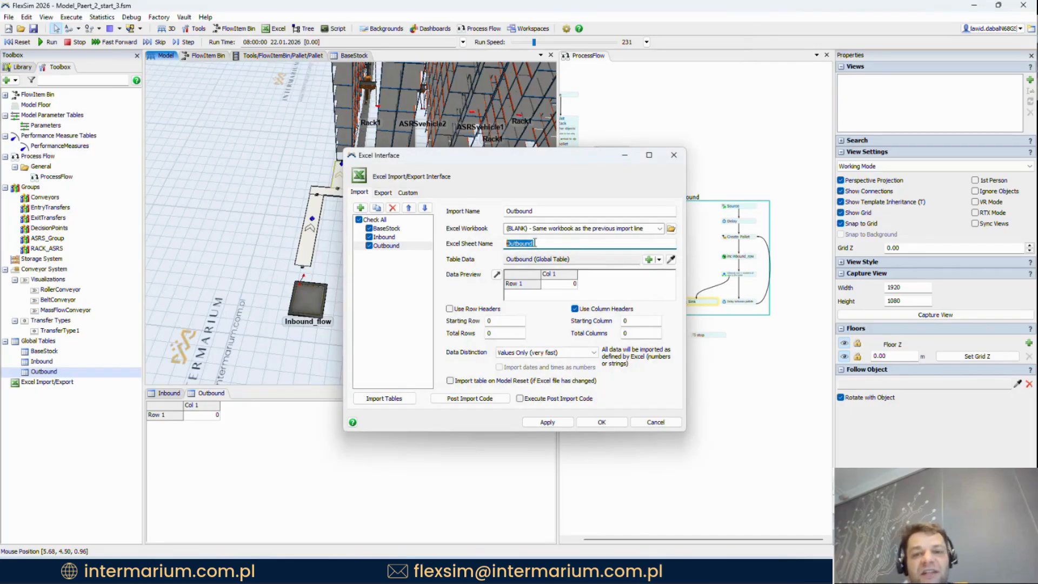
pyautogui.click(554, 243)
# Step: Save the Import workbook in Excel and return to FlexSim's Excel import settings
pyautogui.click(631, 571)
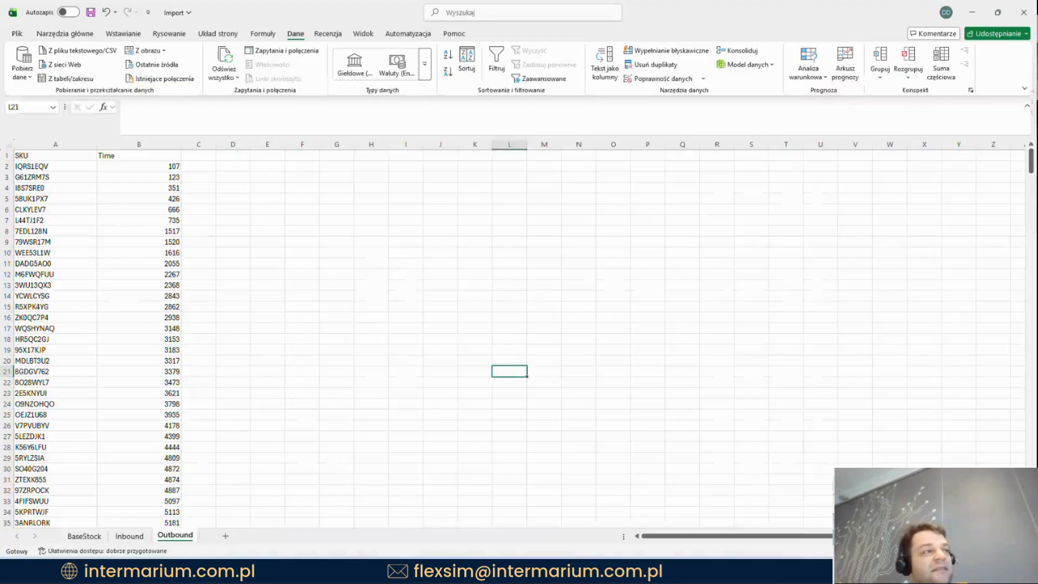
pyautogui.click(336, 220)
pyautogui.click(91, 13)
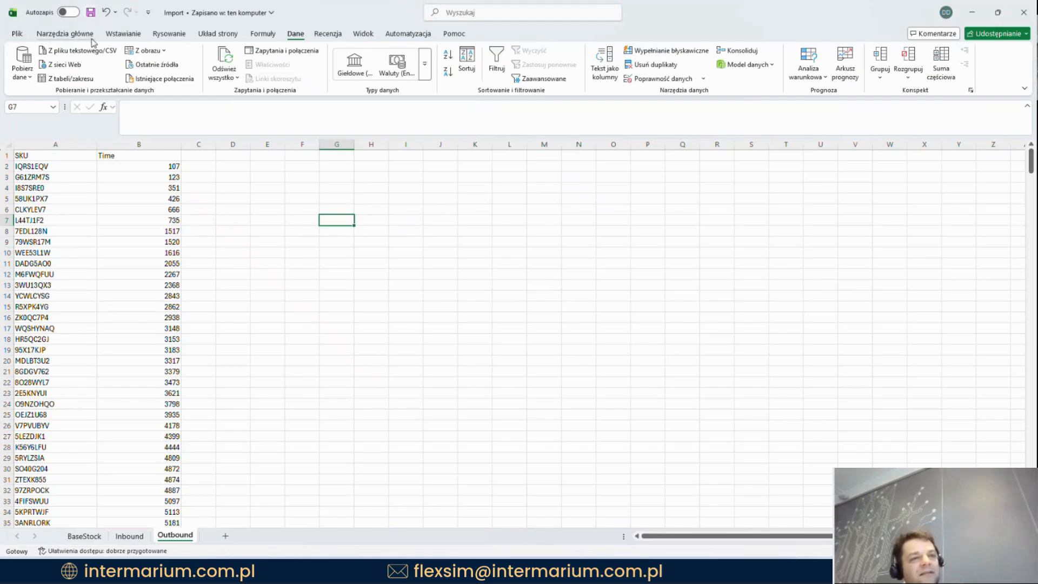
pyautogui.hotkey('alt', 'Tab')
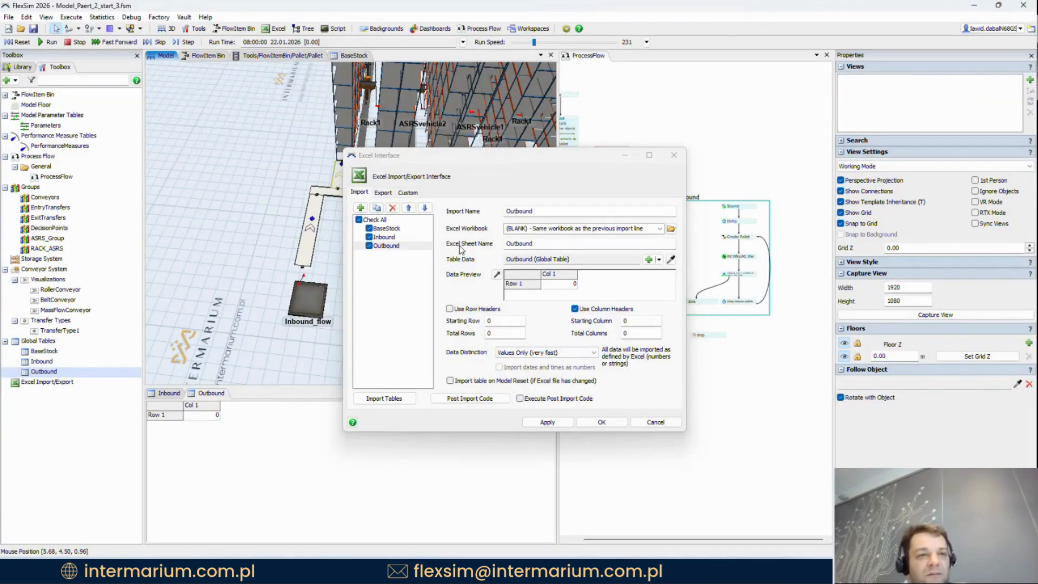
# Step: Import all the tables from the saved Import workbook and accept the Excel import settings
pyautogui.click(400, 396)
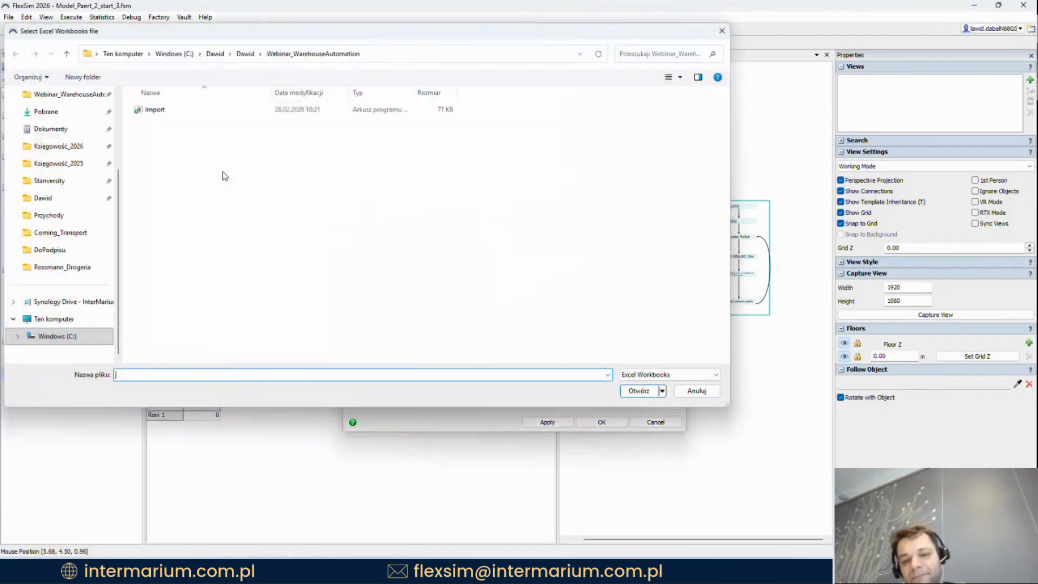
pyautogui.click(173, 111)
pyautogui.click(638, 390)
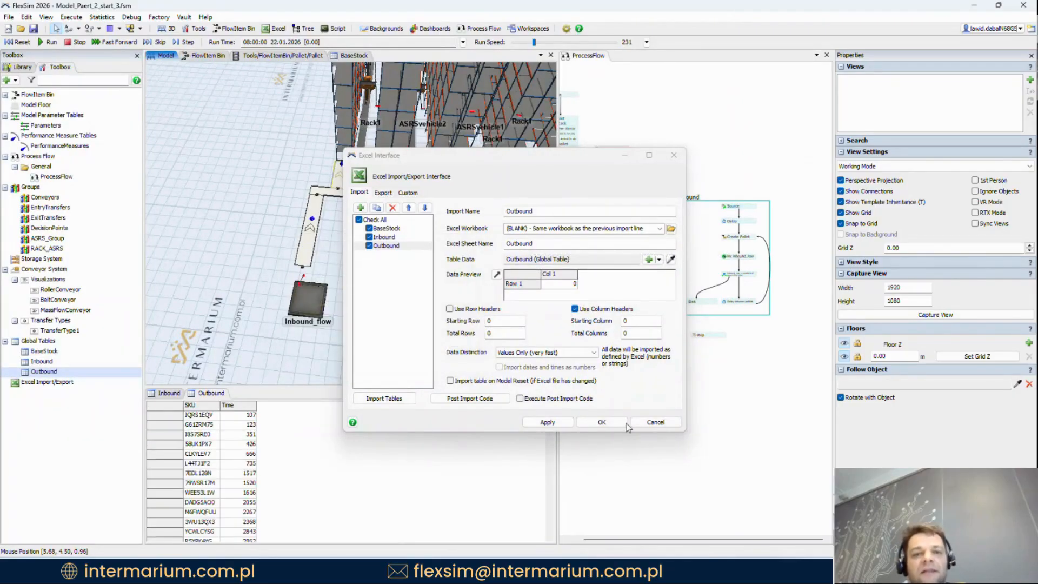
pyautogui.click(602, 422)
# Step: Open the Outbound table, compare it with the Inbound table and widen the Outbound table's columns
pyautogui.click(49, 372)
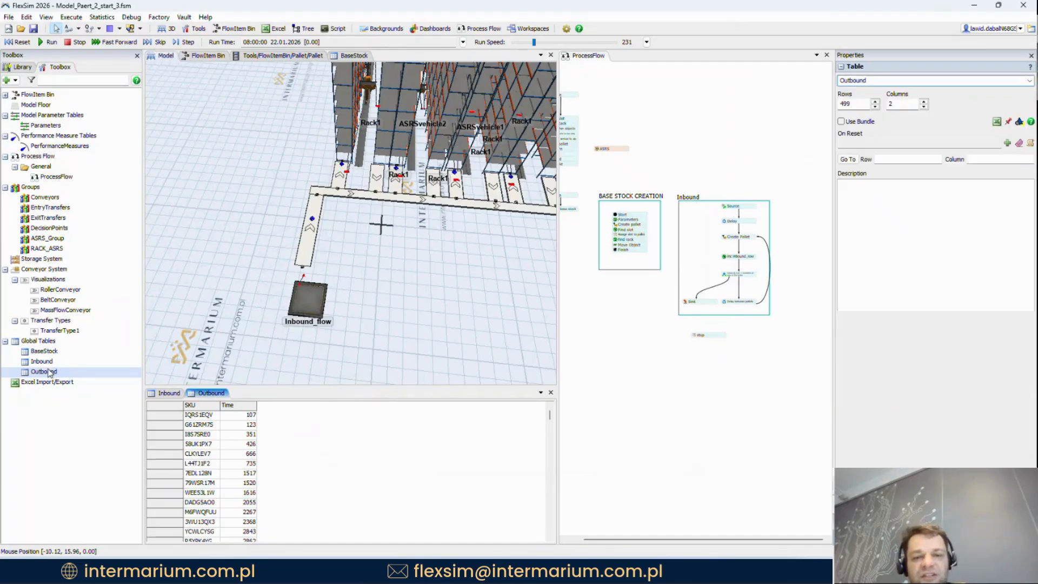
pyautogui.click(161, 394)
pyautogui.click(207, 395)
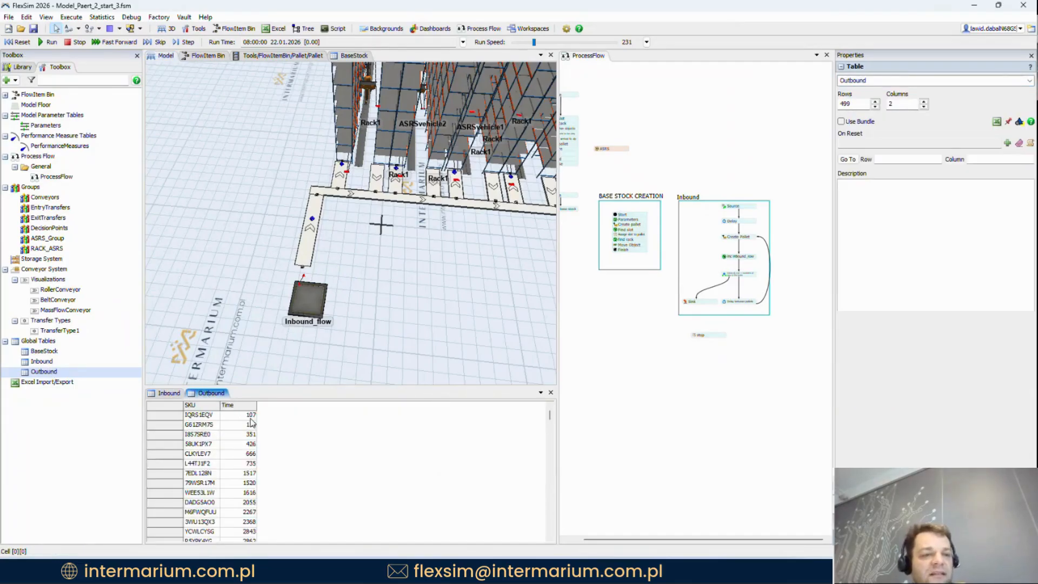
pyautogui.click(180, 394)
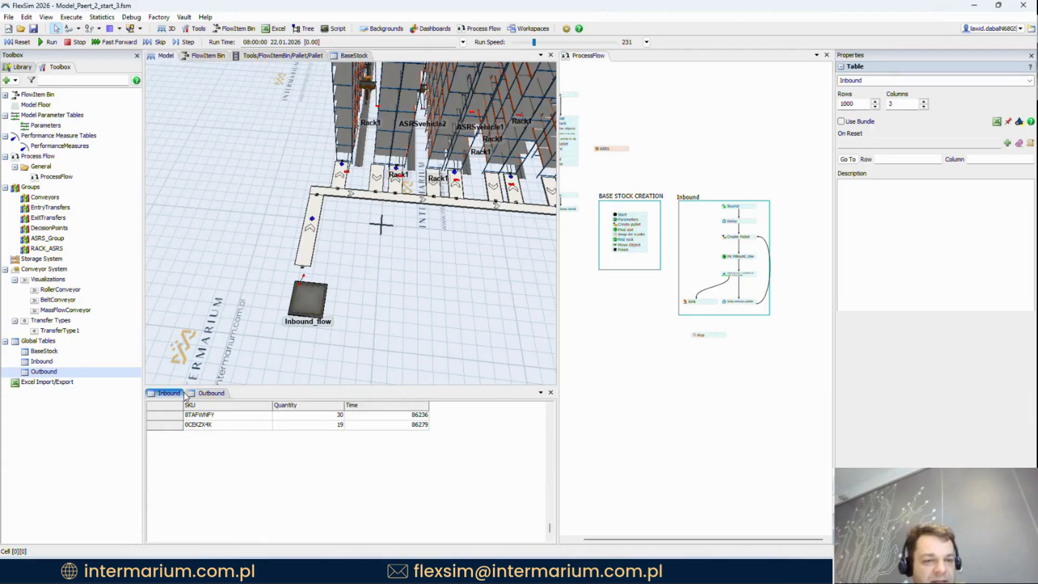
pyautogui.click(205, 393)
pyautogui.moveTo(250, 404); pyautogui.dragTo(297, 405)
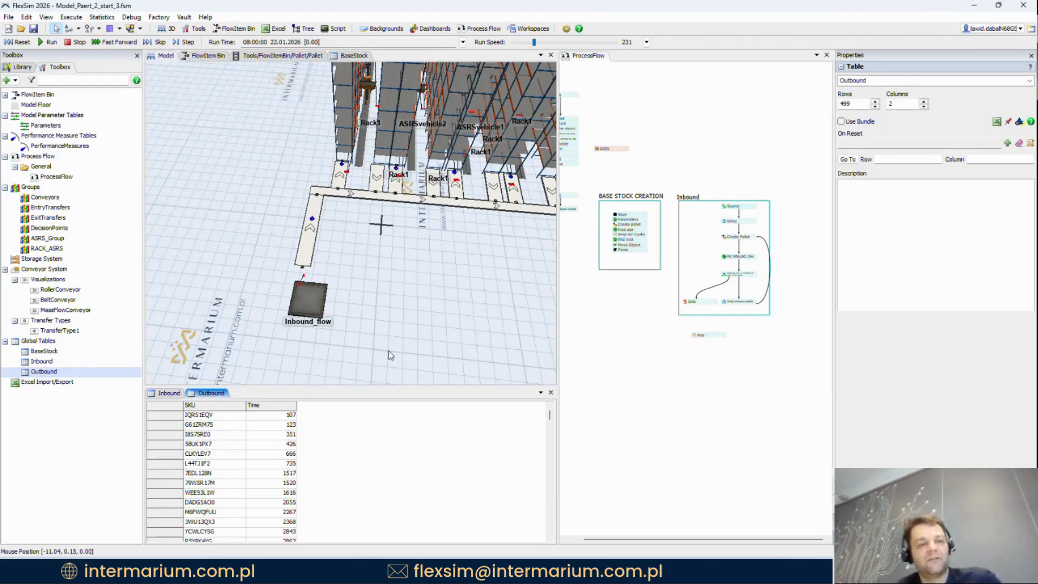
pyautogui.click(651, 366)
pyautogui.scroll(-2, 651, 366)
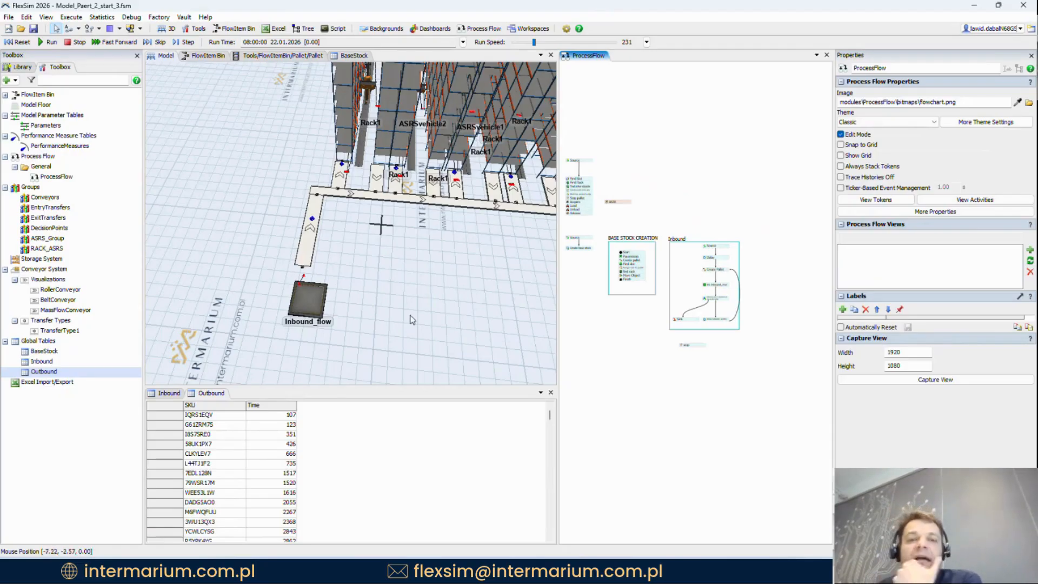
pyautogui.click(273, 416)
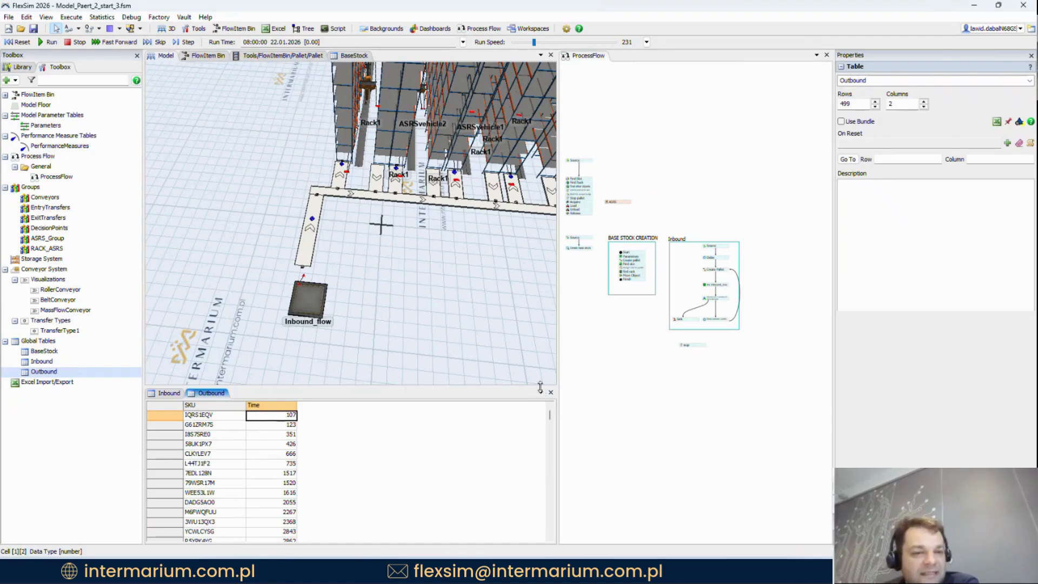
# Step: Widen the Inbound frame in the process flow to about 402 so it encloses the looping connector
pyautogui.moveTo(751, 252); pyautogui.dragTo(725, 264)
pyautogui.scroll(1, 726, 264)
pyautogui.scroll(1, 726, 263)
pyautogui.click(709, 362)
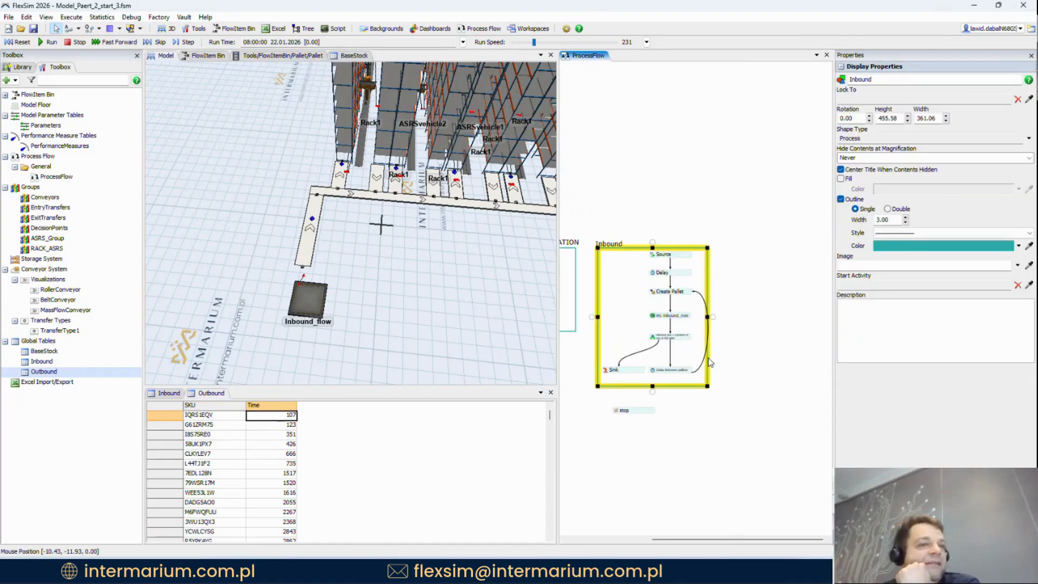
pyautogui.moveTo(705, 389); pyautogui.dragTo(719, 390)
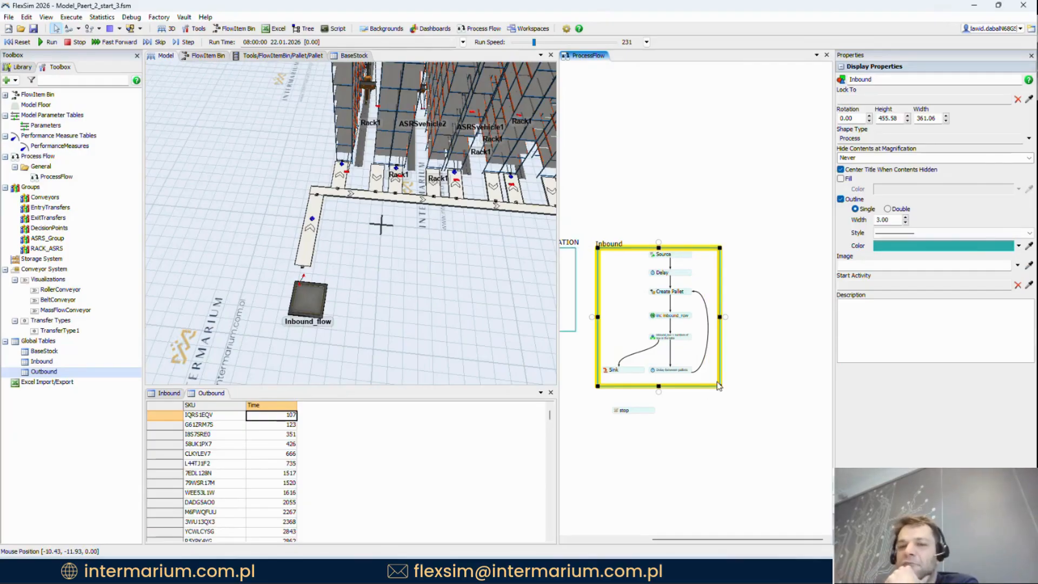
# Step: Duplicate the whole Inbound block with its activities and place the copy beside the original
pyautogui.click(628, 228)
pyautogui.click(629, 252)
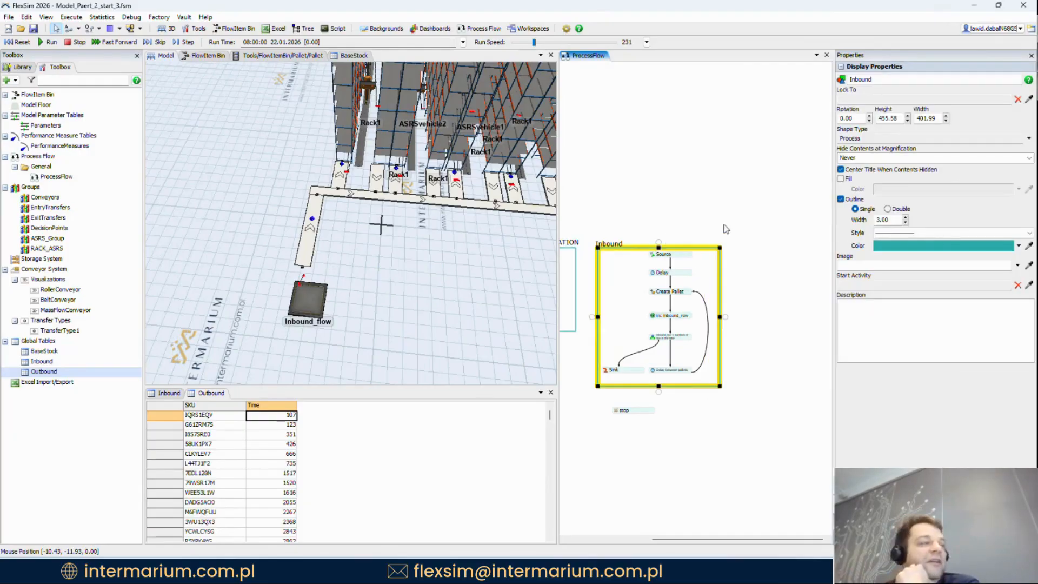
pyautogui.moveTo(726, 230); pyautogui.dragTo(648, 223)
pyautogui.hotkey('ctrl', 'v')
pyautogui.moveTo(717, 255); pyautogui.dragTo(654, 259)
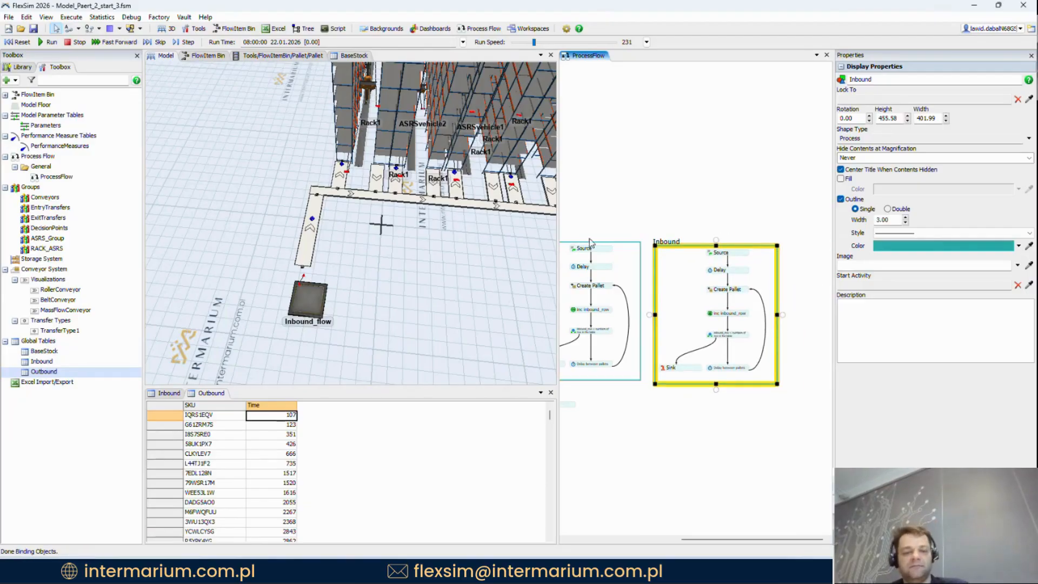
# Step: Enlarge the process flow view and move the copied Inbound block up slightly to line up with the original
pyautogui.moveTo(558, 229); pyautogui.dragTo(405, 229)
pyautogui.scroll(3, 587, 256)
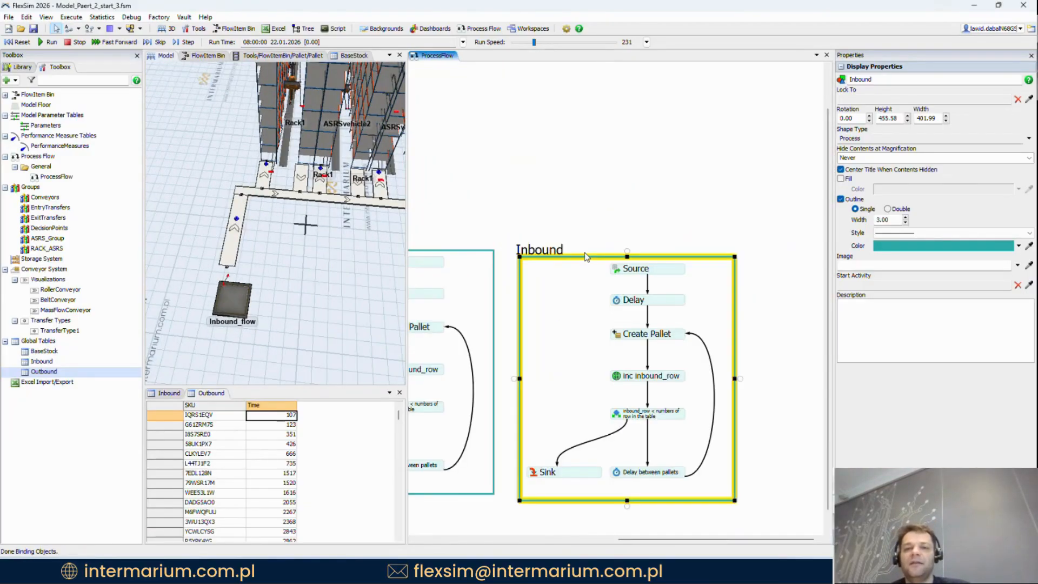
pyautogui.moveTo(582, 254); pyautogui.dragTo(586, 251)
pyautogui.moveTo(586, 251); pyautogui.dragTo(587, 245)
pyautogui.click(592, 199)
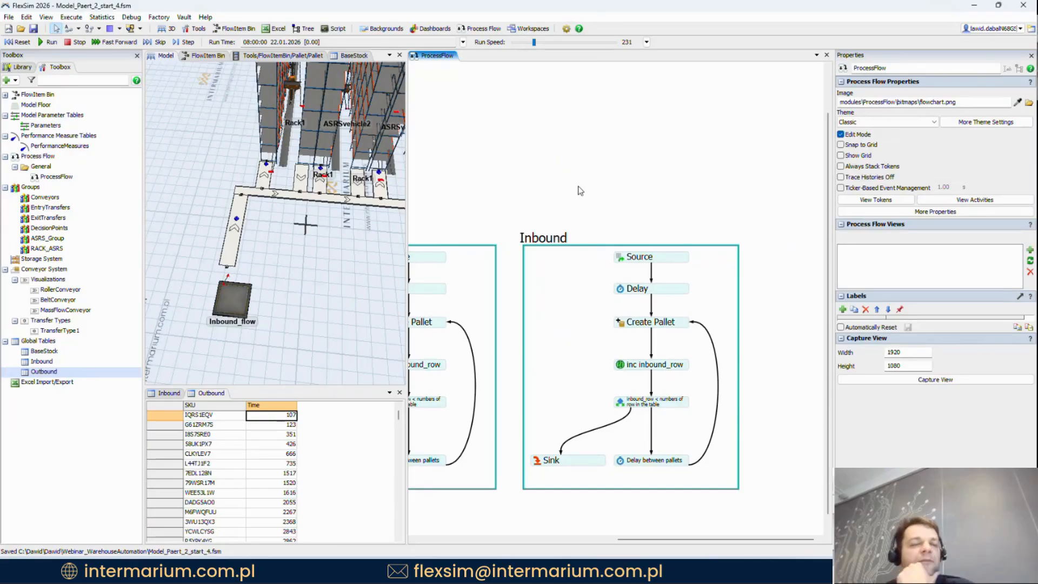
pyautogui.click(534, 238)
pyautogui.click(560, 191)
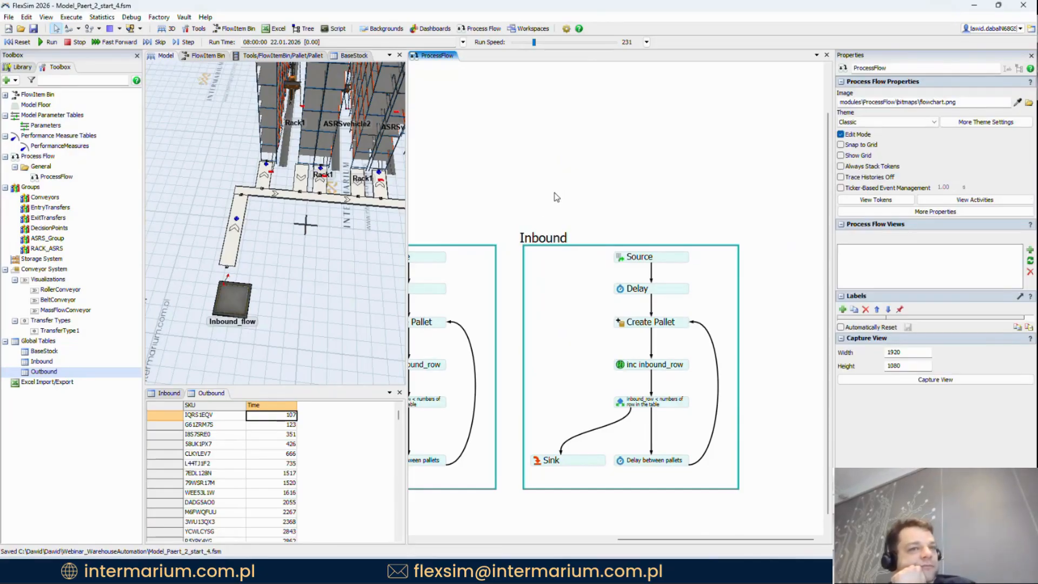
# Step: Rename the title of the copied Inbound block as Outbound
pyautogui.click(551, 232)
pyautogui.click(551, 232)
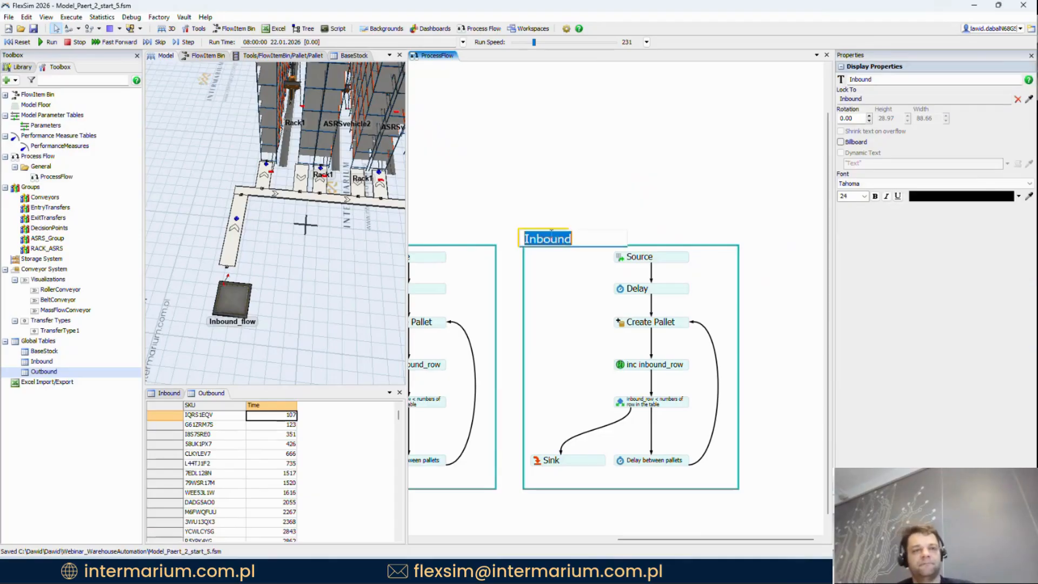
pyautogui.write('Outbiun')
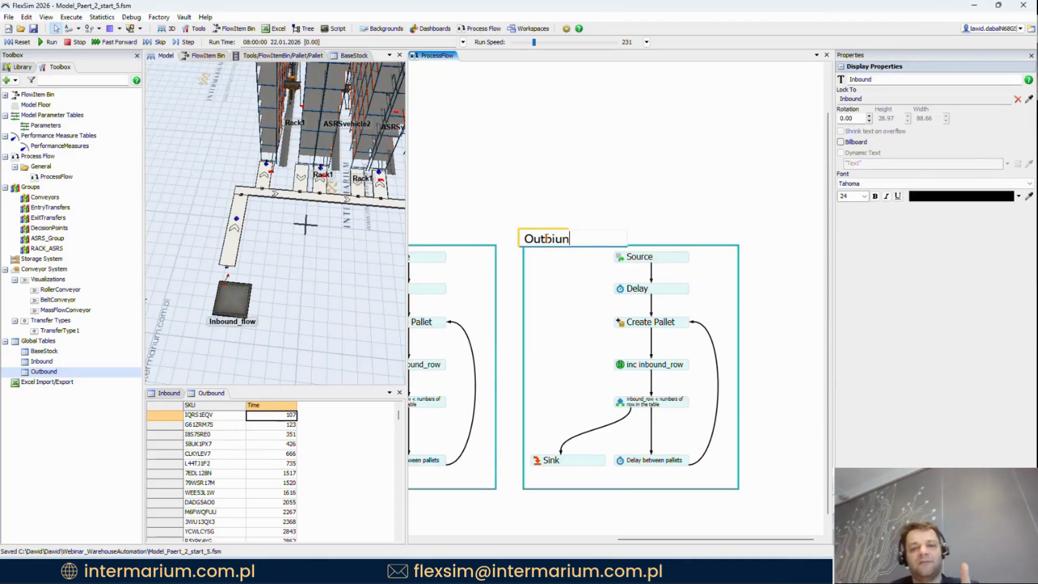
pyautogui.press('BackSpace')
pyautogui.press('BackSpace')
pyautogui.press('BackSpace')
pyautogui.write('ou')
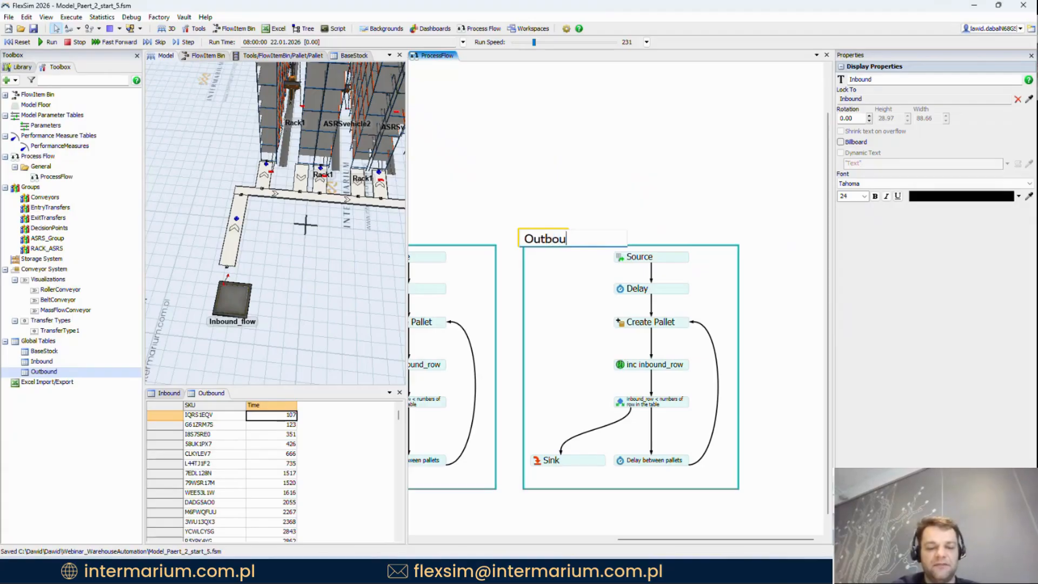
pyautogui.write('nd')
pyautogui.click(544, 196)
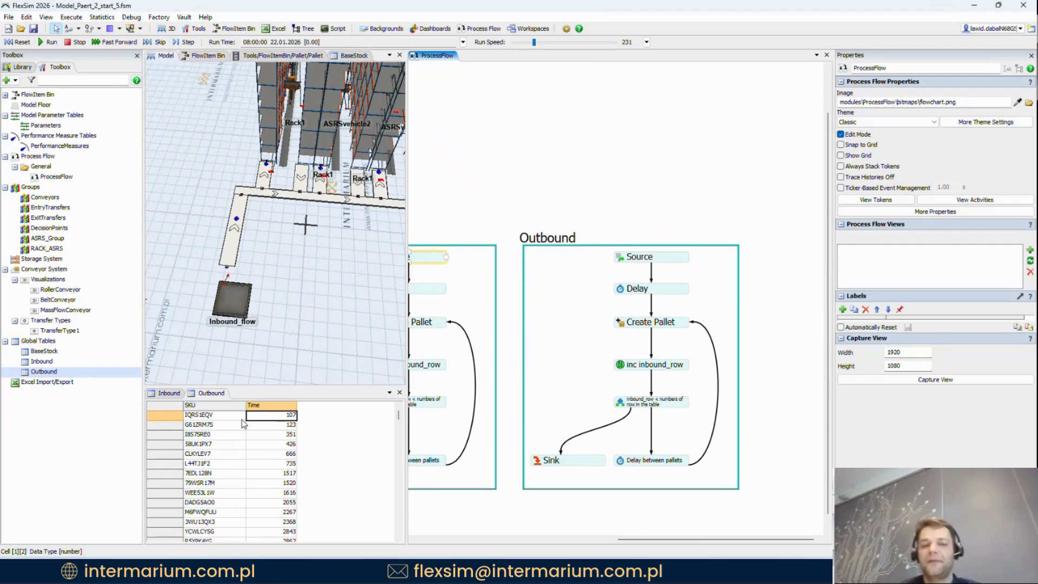
# Step: Rename the label assigned to created tokens in the Outbound block's Source as outbound_row
pyautogui.click(623, 260)
pyautogui.doubleClick(623, 259)
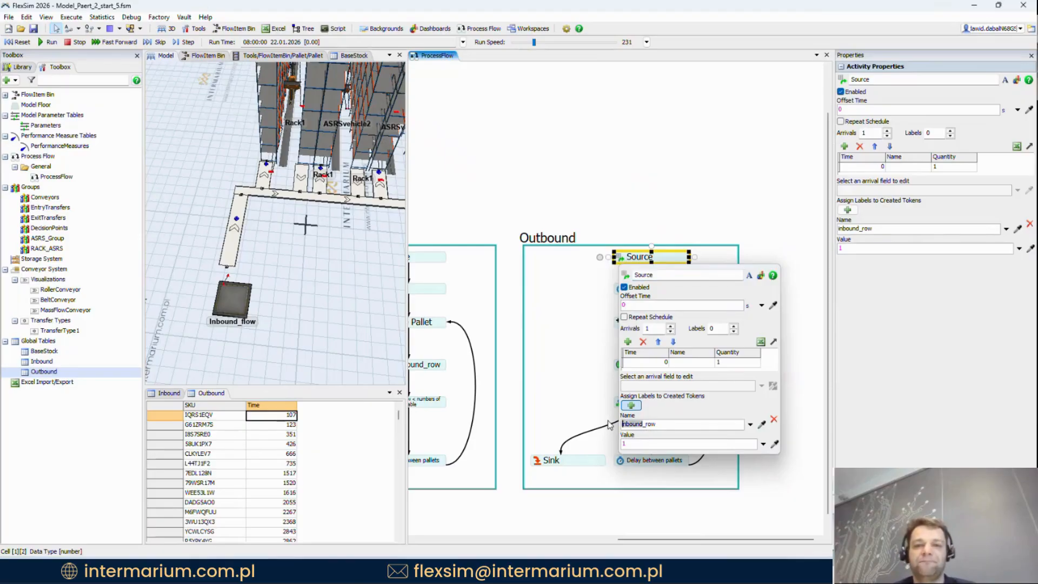
pyautogui.write('ou')
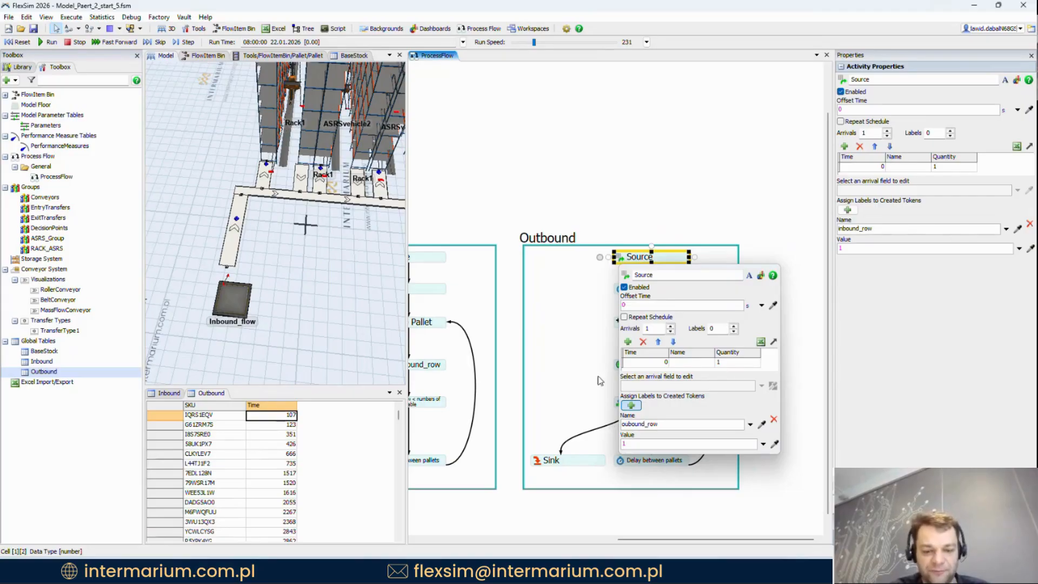
pyautogui.click(629, 424)
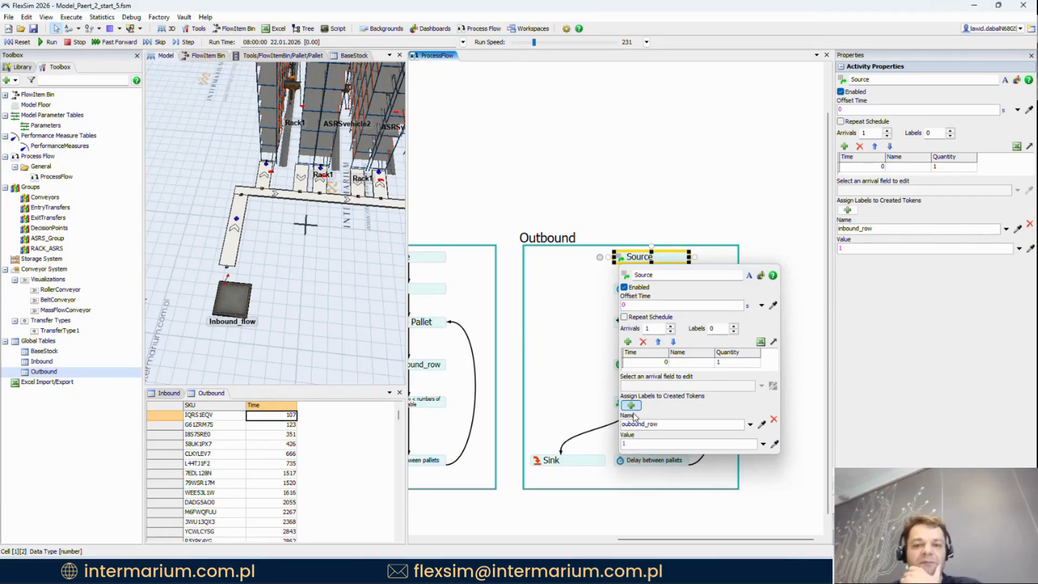
pyautogui.write('t')
pyautogui.click(552, 296)
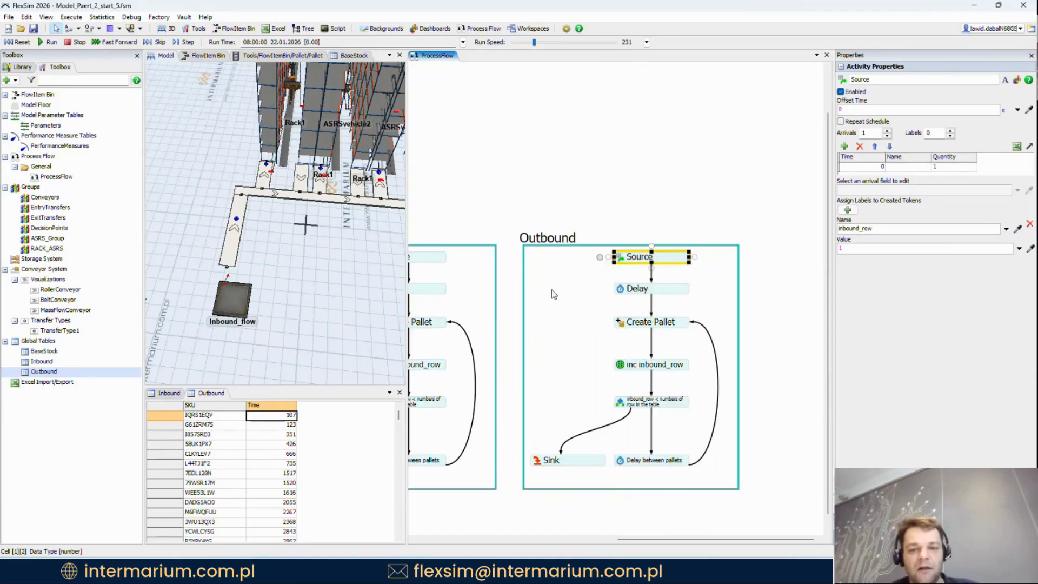
# Step: Replace the table name in the Outbound Delay's delay time expression with Outbound, copied from the table's properties
pyautogui.click(620, 289)
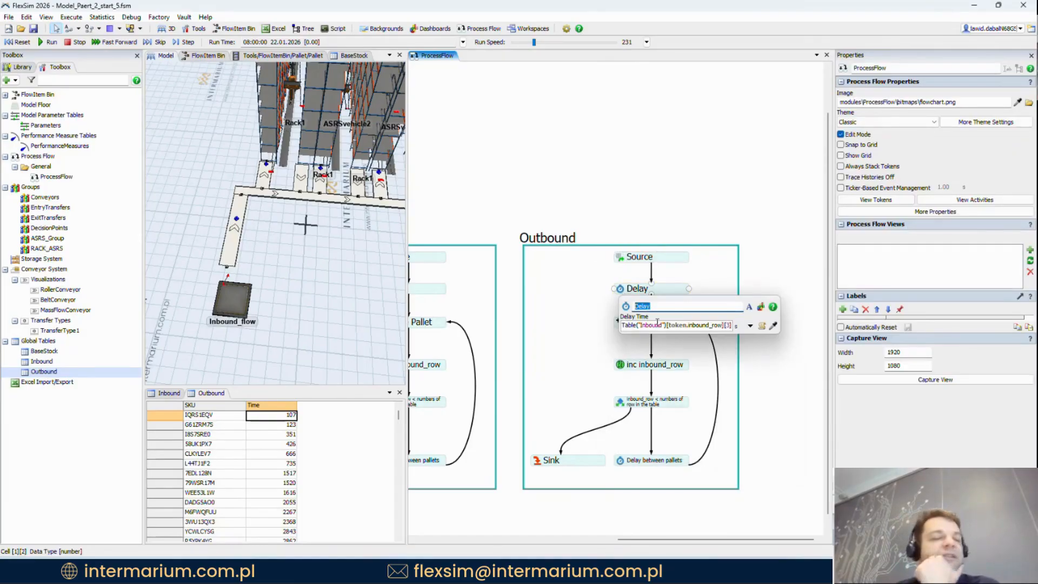
pyautogui.doubleClick(58, 373)
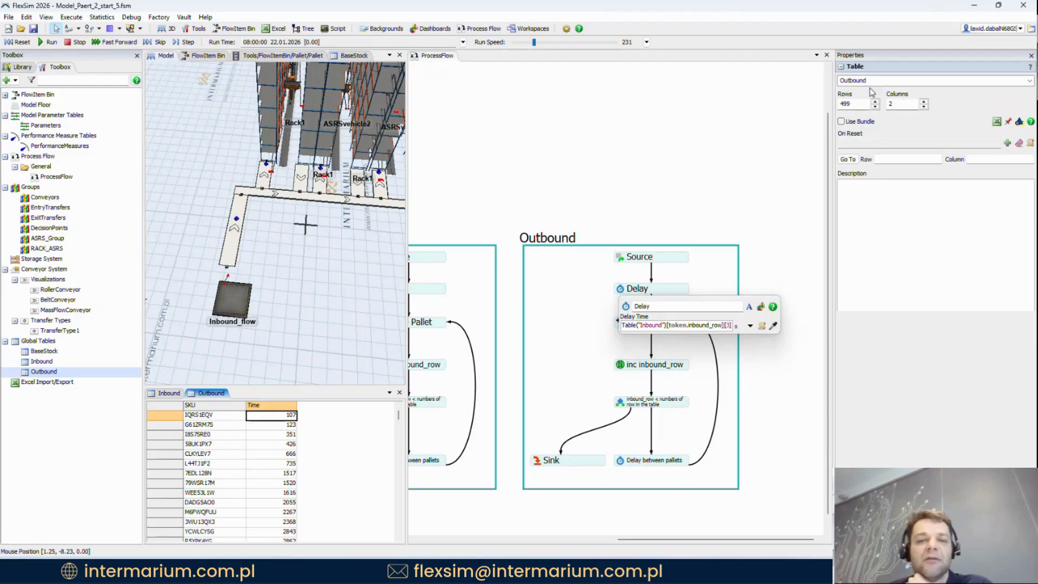
pyautogui.doubleClick(861, 80)
pyautogui.hotkey('ctrl', 'c')
pyautogui.doubleClick(652, 326)
pyautogui.hotkey('ctrl', 'v')
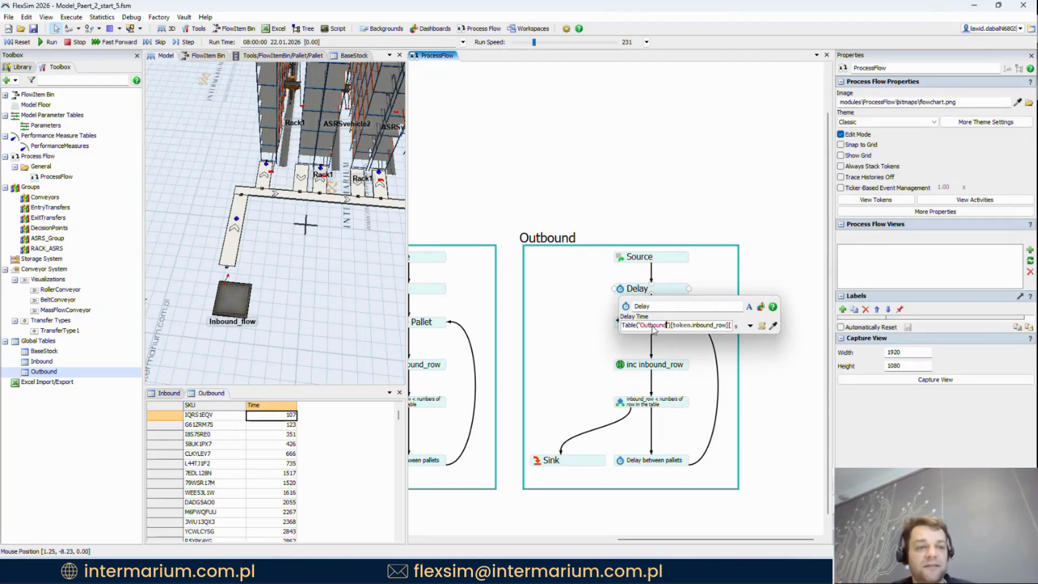
# Step: Change the row reference in the Outbound Delay's delay time expression to token.outbound_row
pyautogui.doubleClick(702, 326)
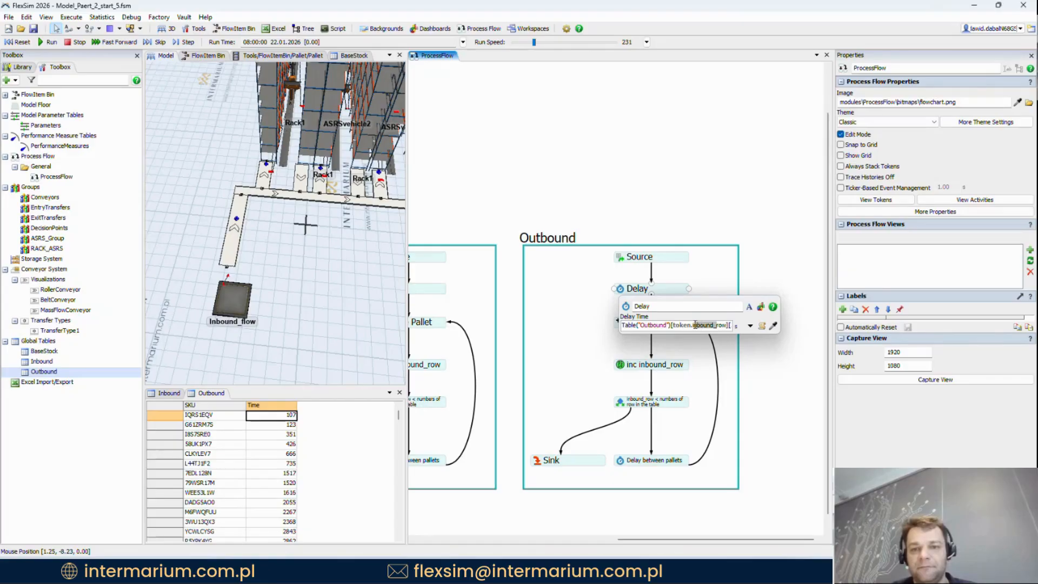
pyautogui.hotkey('ctrl', 'v')
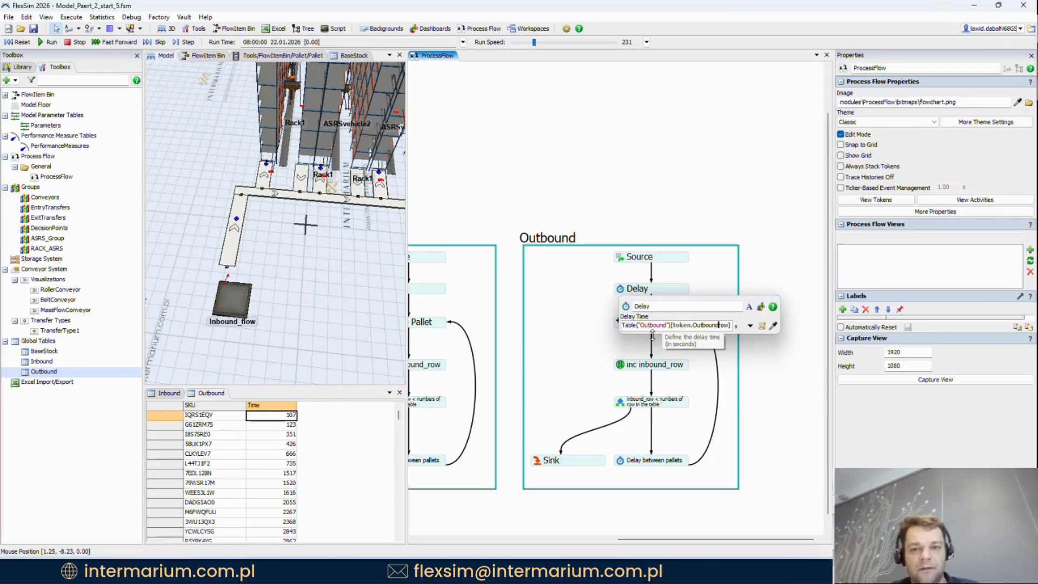
pyautogui.press('BackSpace')
pyautogui.write('o')
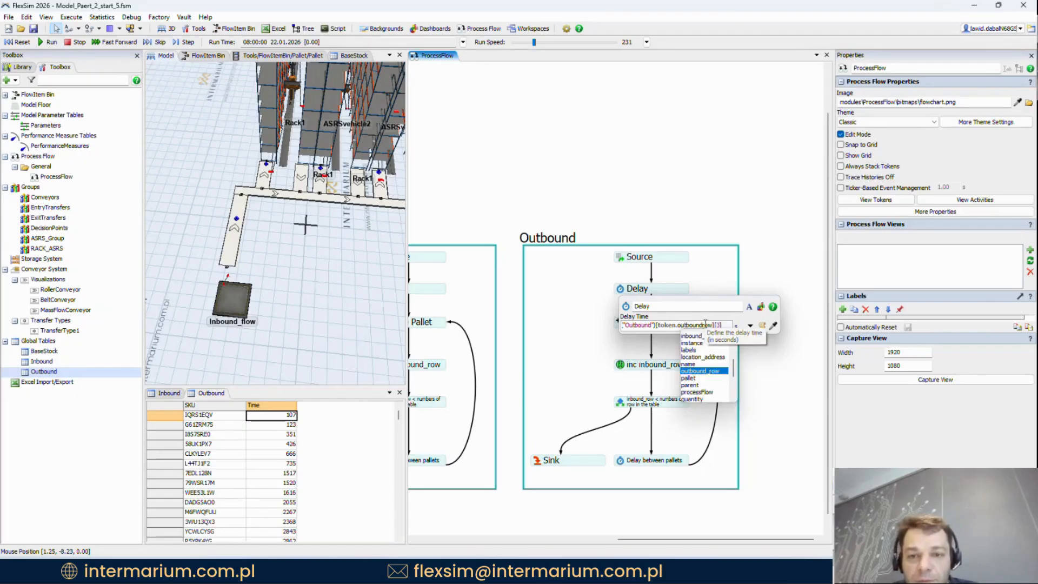
pyautogui.press('Escape')
pyautogui.write('_')
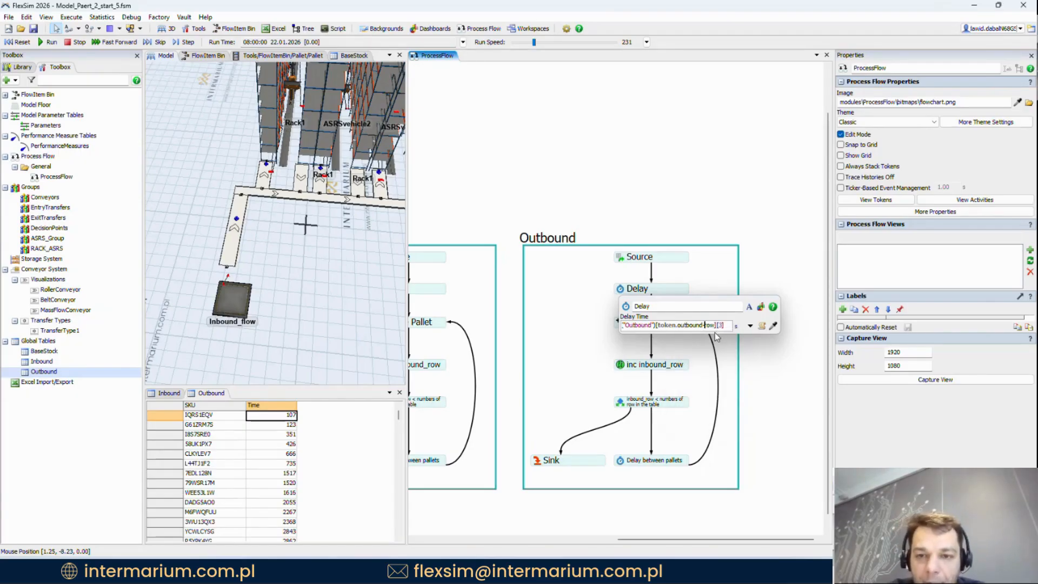
pyautogui.write('_')
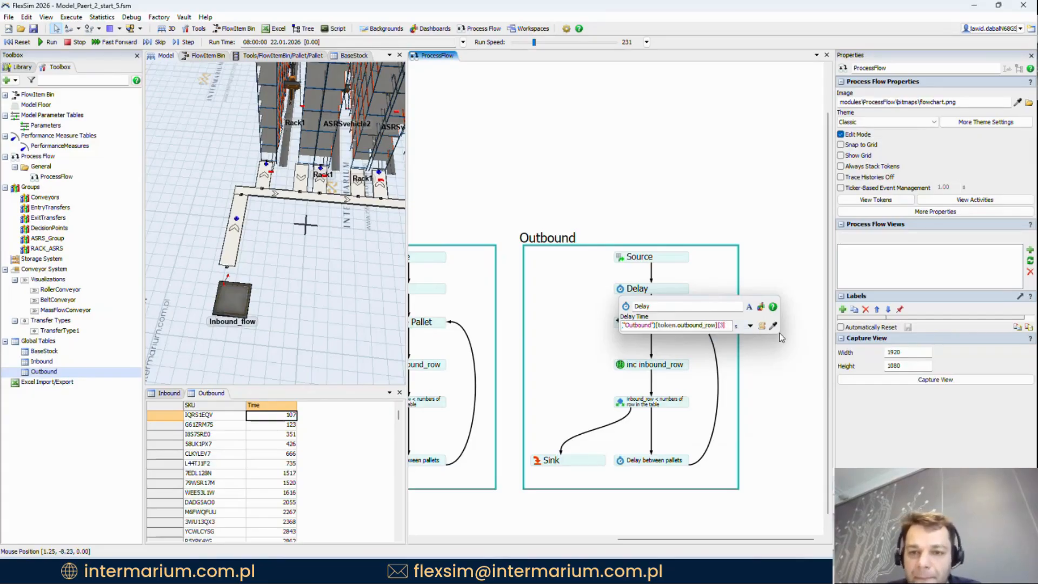
# Step: Set the column index in the Outbound Delay's delay time expression to 2
pyautogui.moveTo(781, 333); pyautogui.dragTo(871, 348)
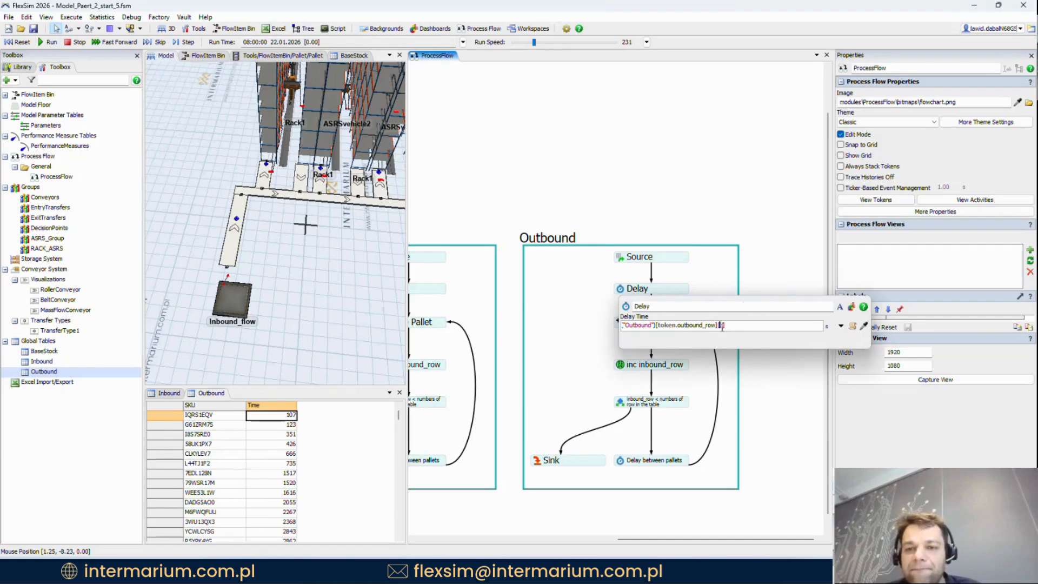
pyautogui.write('2')
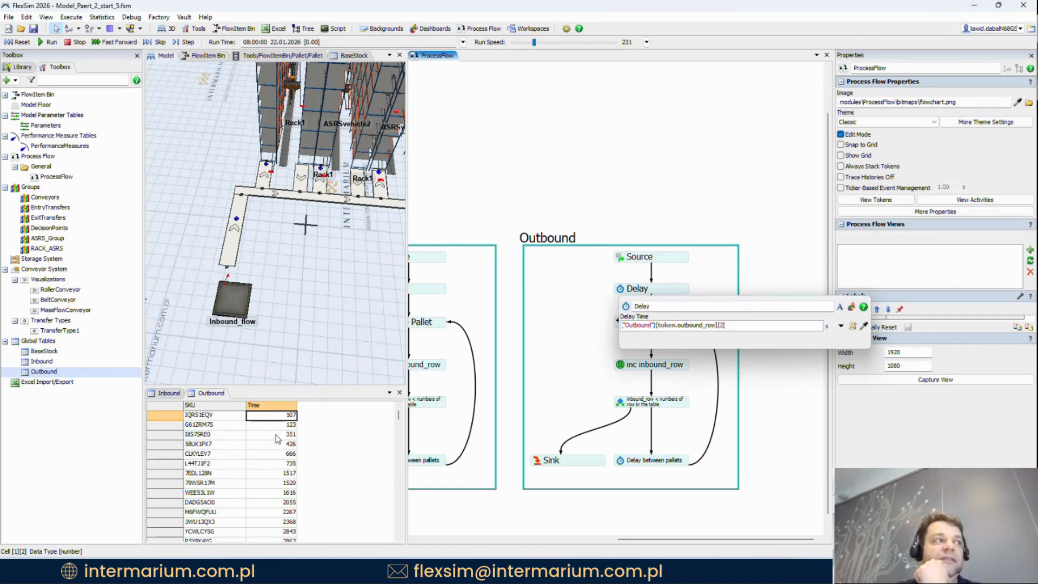
pyautogui.moveTo(761, 327); pyautogui.dragTo(607, 324)
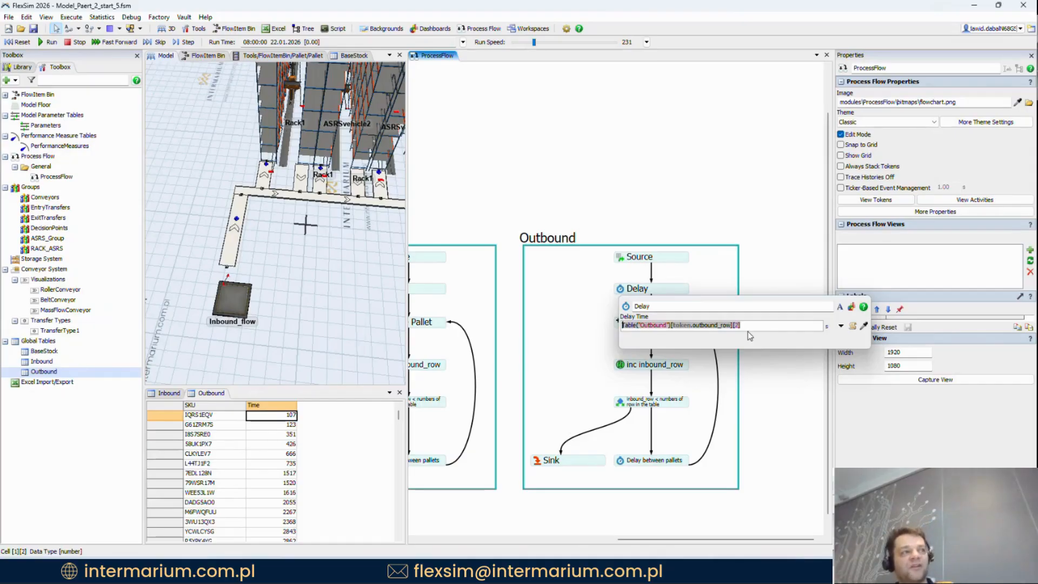
pyautogui.click(723, 275)
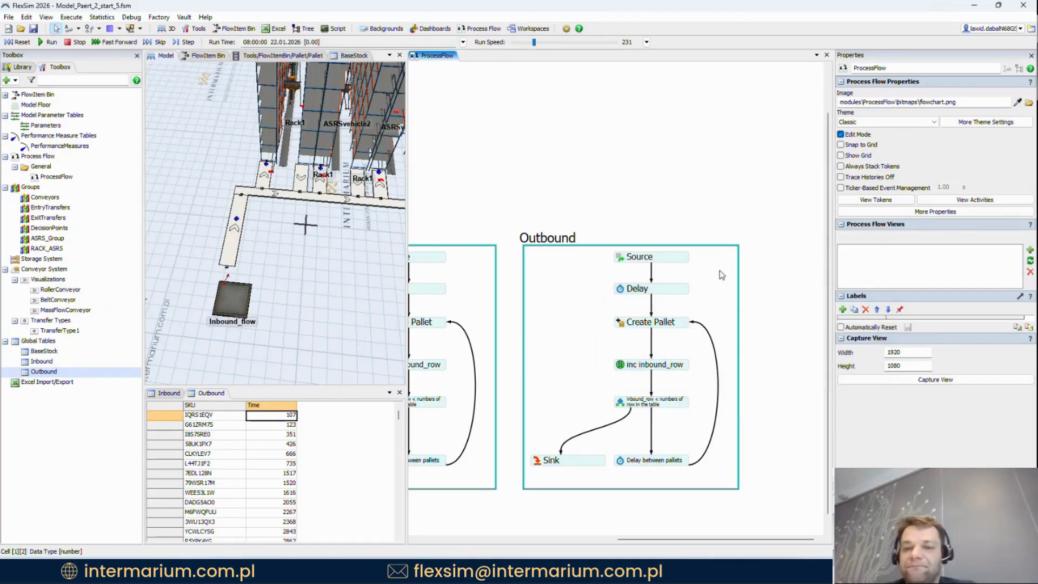
# Step: Delete the Create Pallet activity from the Outbound block
pyautogui.scroll(-2, 653, 340)
pyautogui.moveTo(657, 282); pyautogui.dragTo(658, 293)
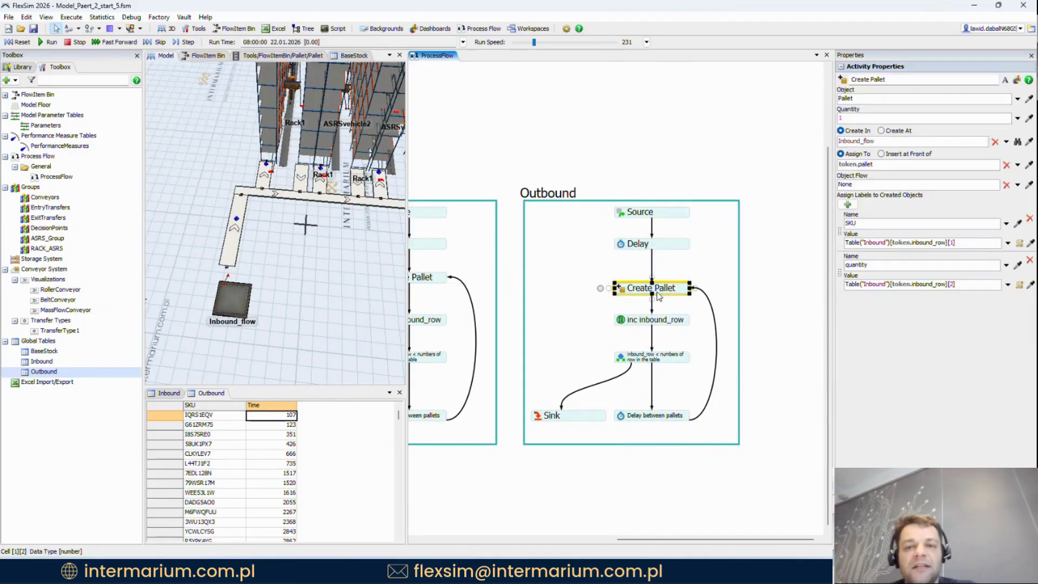
pyautogui.press('Delete')
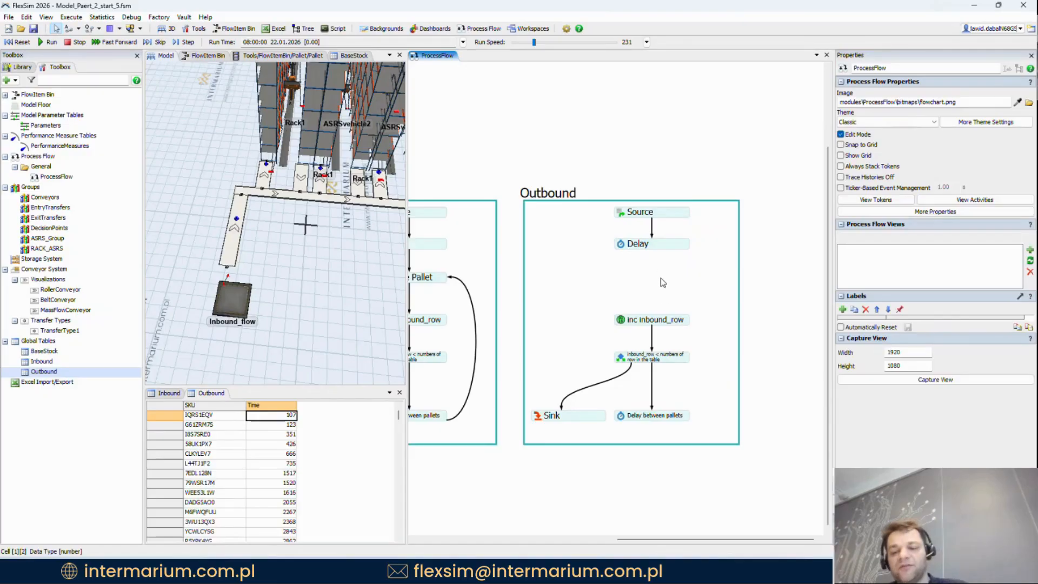
# Step: Add an Assign Labels activity connected below the Outbound Delay and name it SKU
pyautogui.doubleClick(632, 269)
pyautogui.click(648, 194)
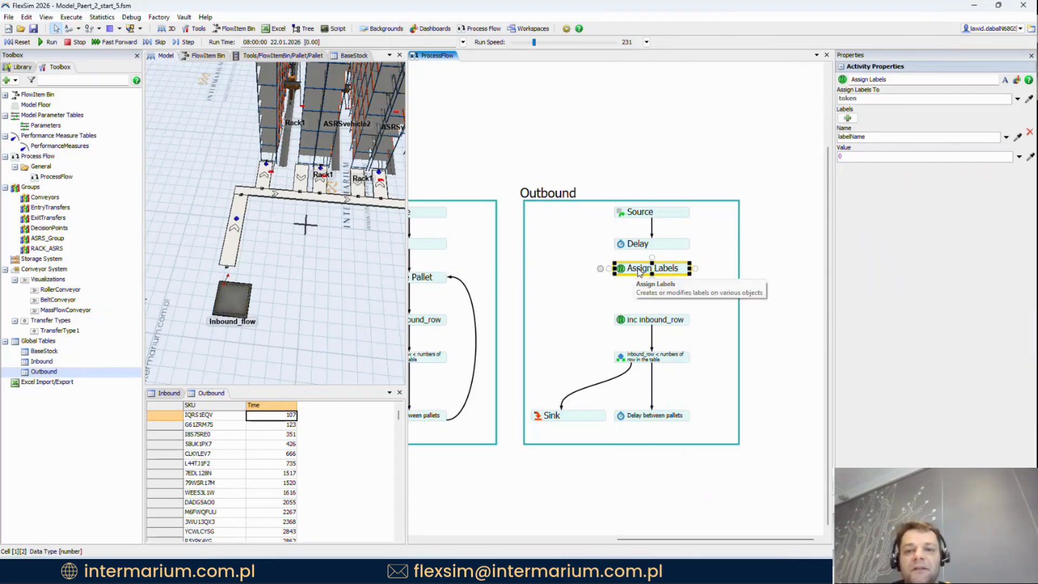
pyautogui.moveTo(637, 273); pyautogui.dragTo(656, 273)
pyautogui.doubleClick(655, 273)
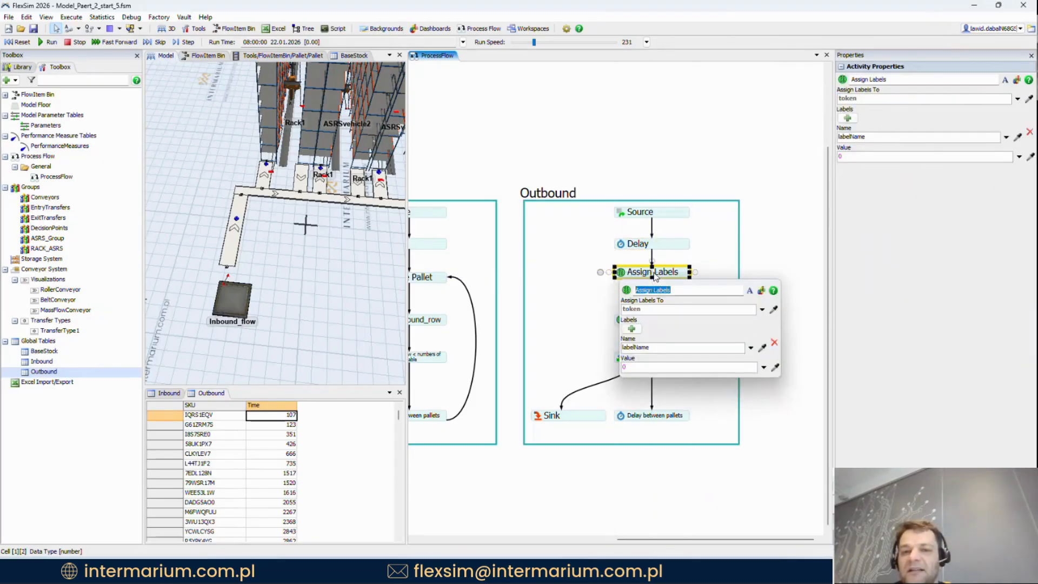
pyautogui.write('SKU')
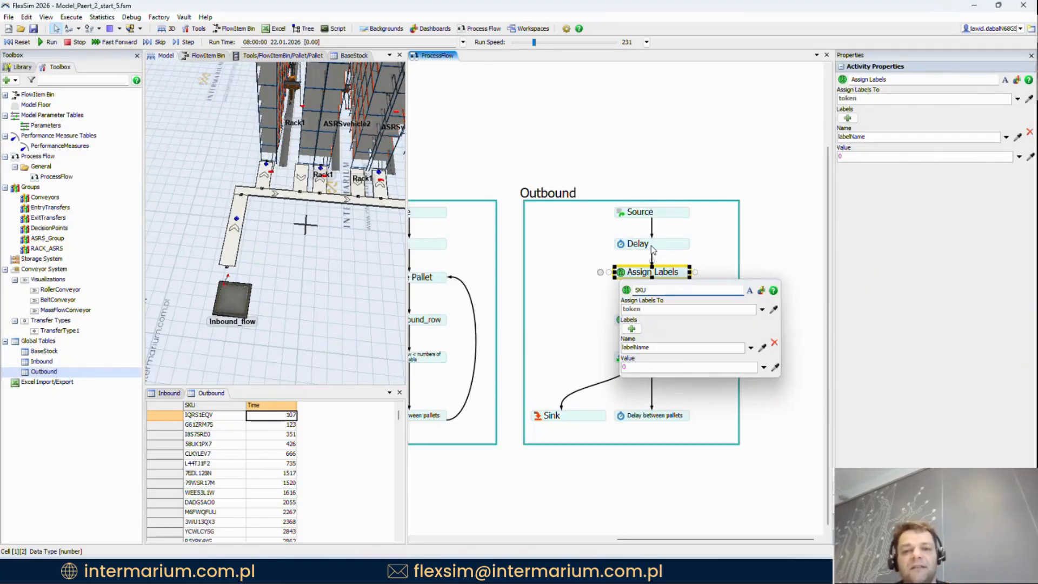
pyautogui.click(704, 267)
# Step: Set the label name in the SKU activity to SKU
pyautogui.click(621, 273)
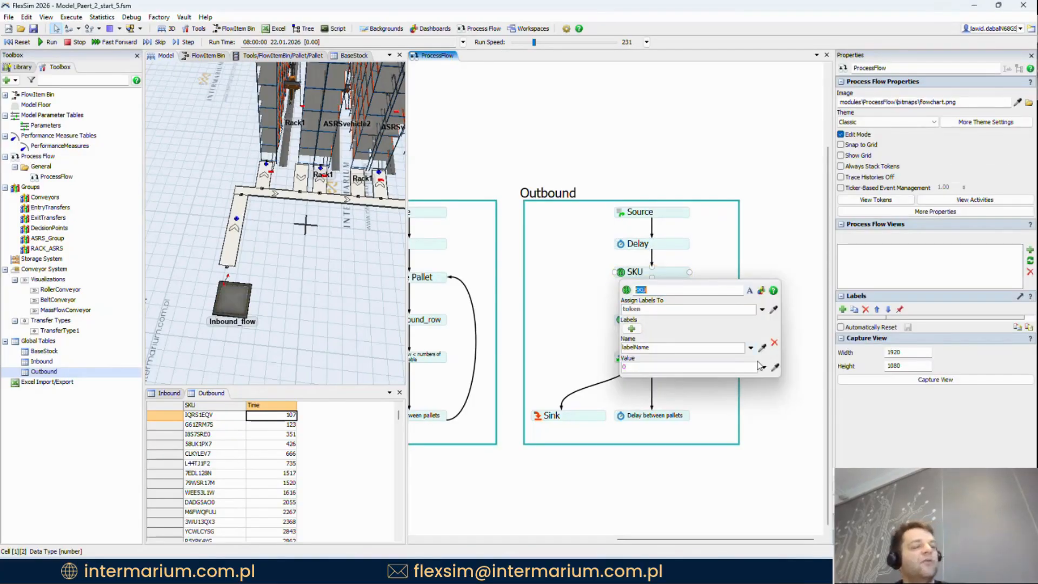
pyautogui.doubleClick(635, 347)
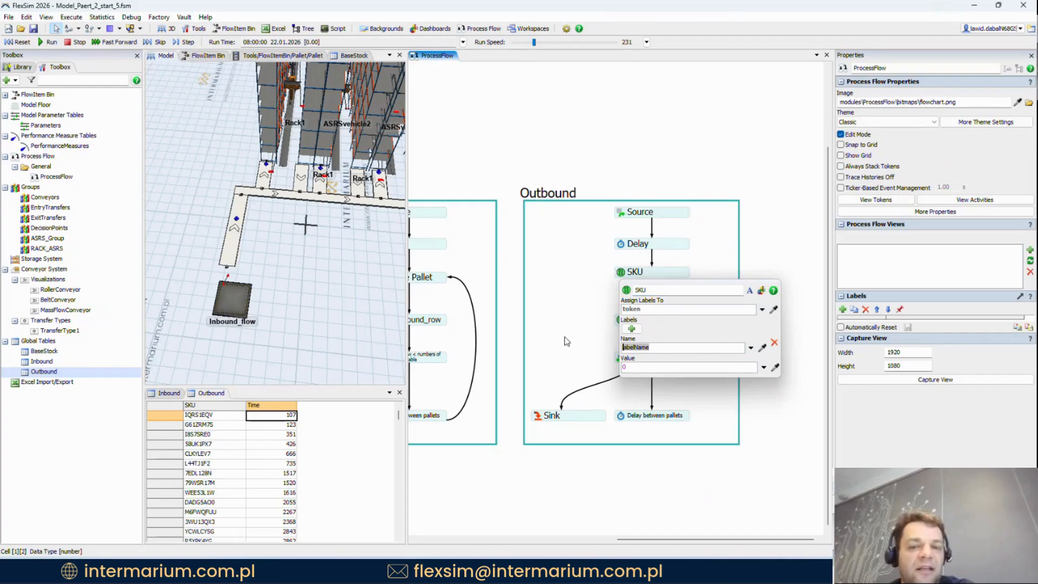
pyautogui.write('sku')
pyautogui.click(671, 358)
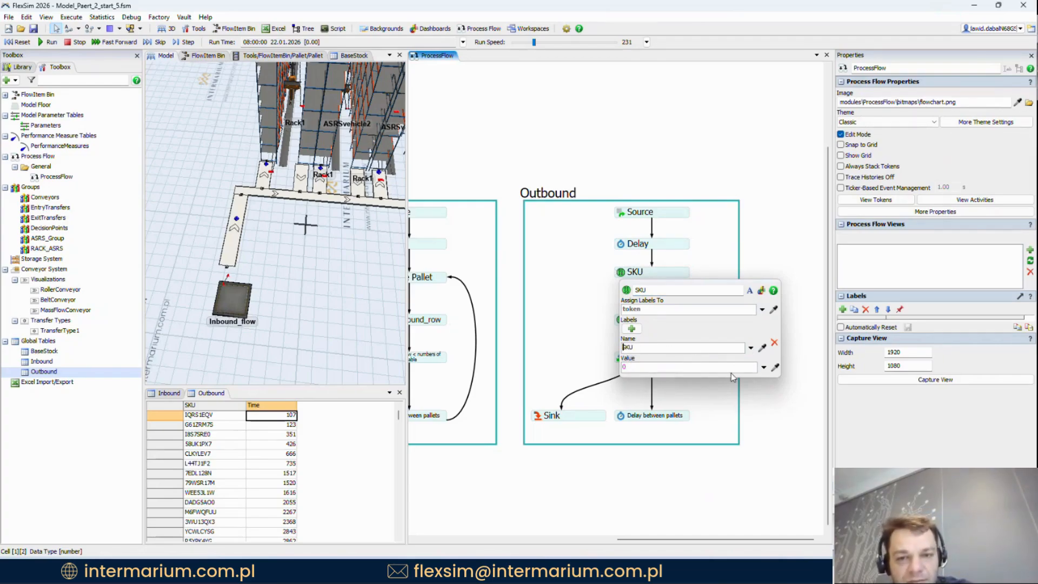
# Step: Set the SKU label's value to a global table lookup in Outbound, with row token.outbound_row and column 1
pyautogui.click(763, 368)
pyautogui.moveTo(676, 199)
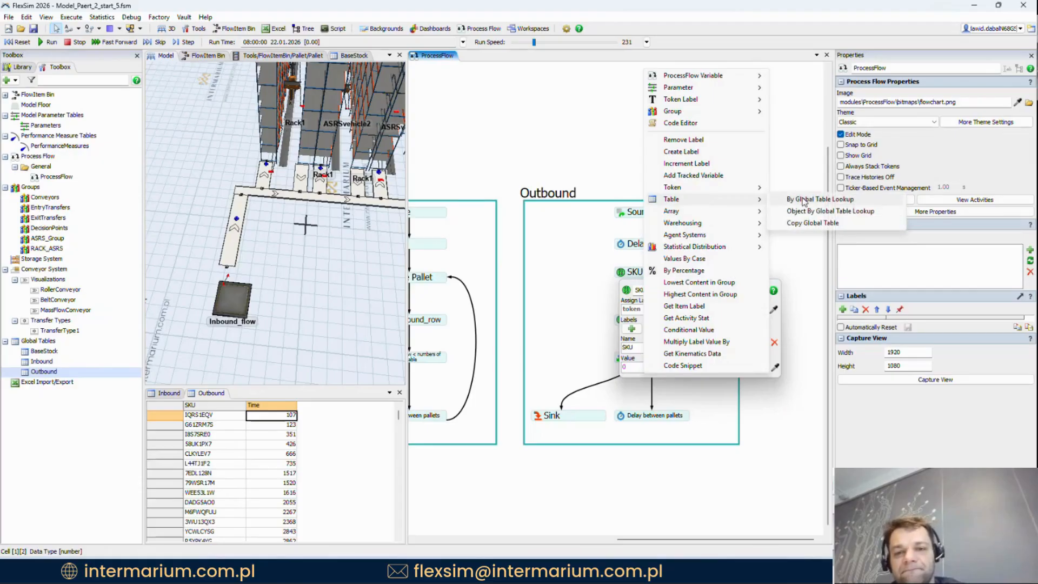
pyautogui.click(811, 200)
pyautogui.click(785, 382)
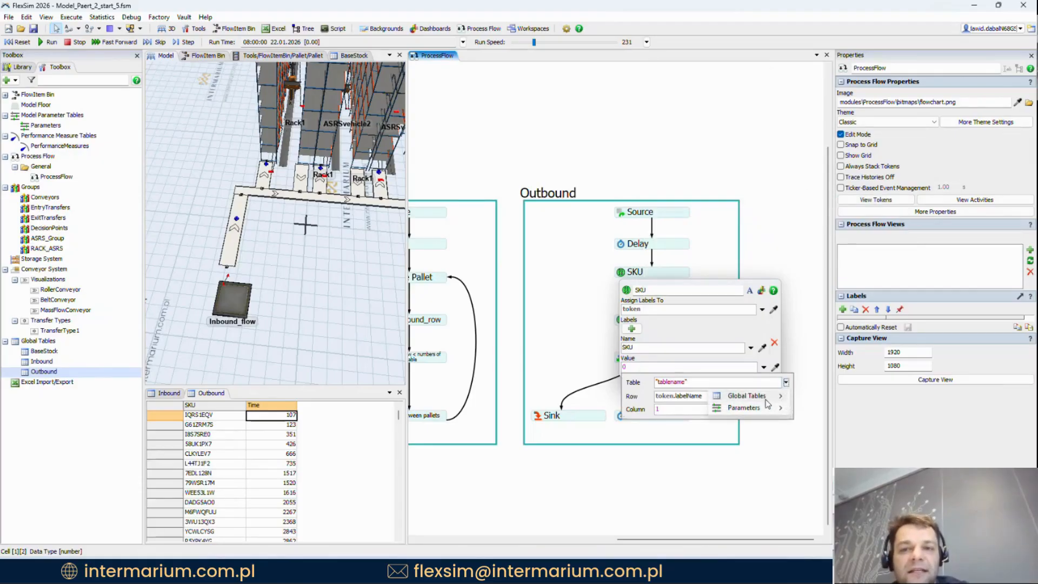
pyautogui.moveTo(757, 396)
pyautogui.click(822, 419)
pyautogui.click(775, 396)
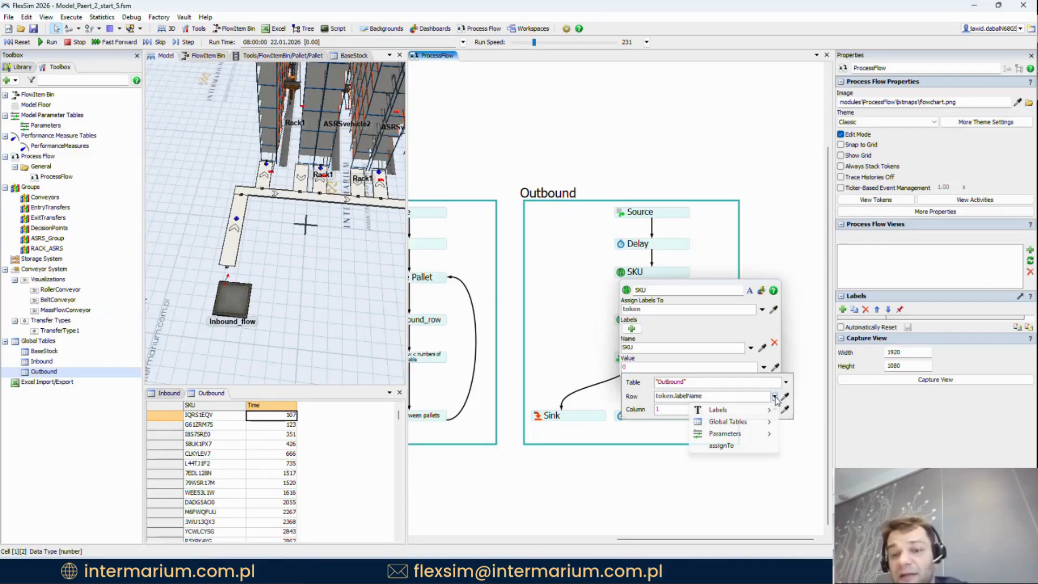
pyautogui.click(811, 481)
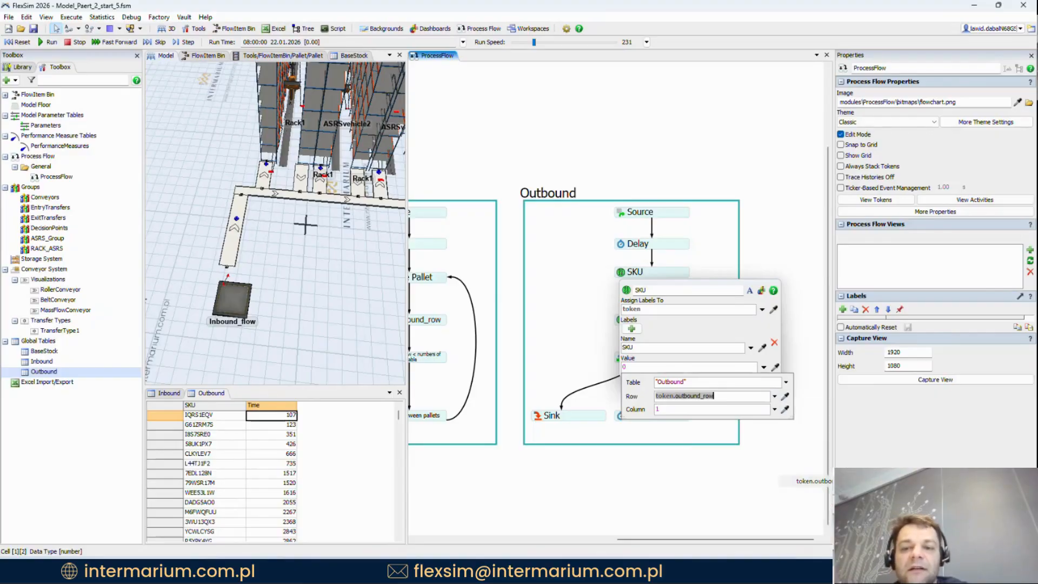
pyautogui.click(697, 409)
pyautogui.click(710, 271)
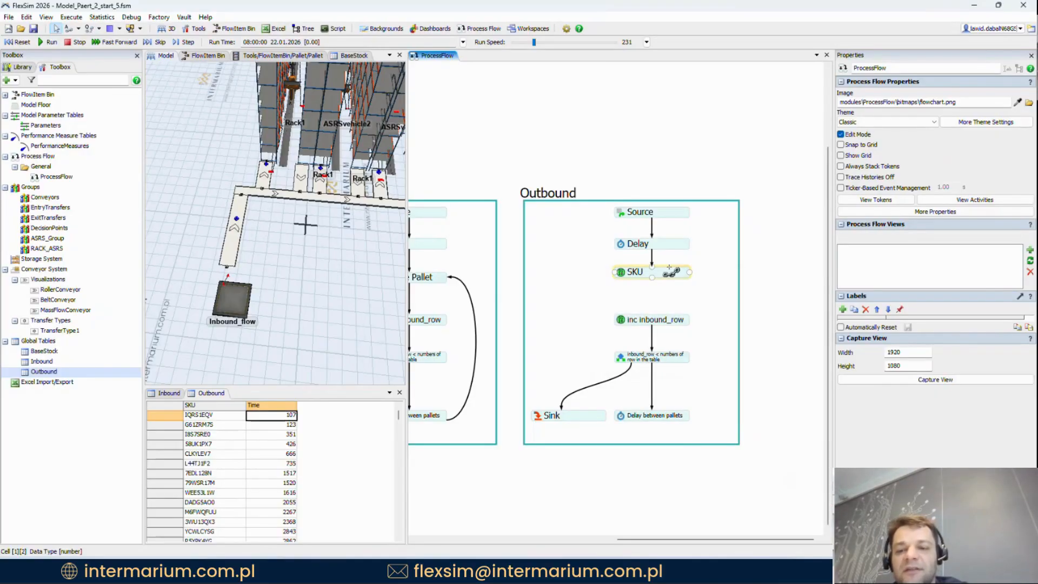
# Step: Reset and run the model, slow the run speed to 0.0001, and inspect the labels of the token at the SKU activity
pyautogui.click(19, 42)
pyautogui.click(49, 42)
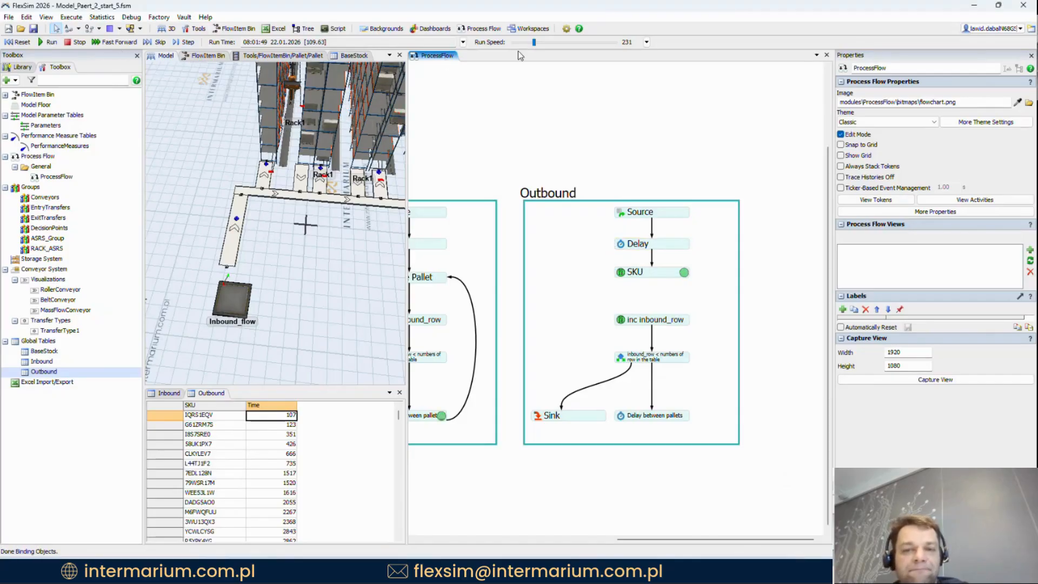
pyautogui.moveTo(534, 42); pyautogui.dragTo(513, 41)
pyautogui.click(683, 274)
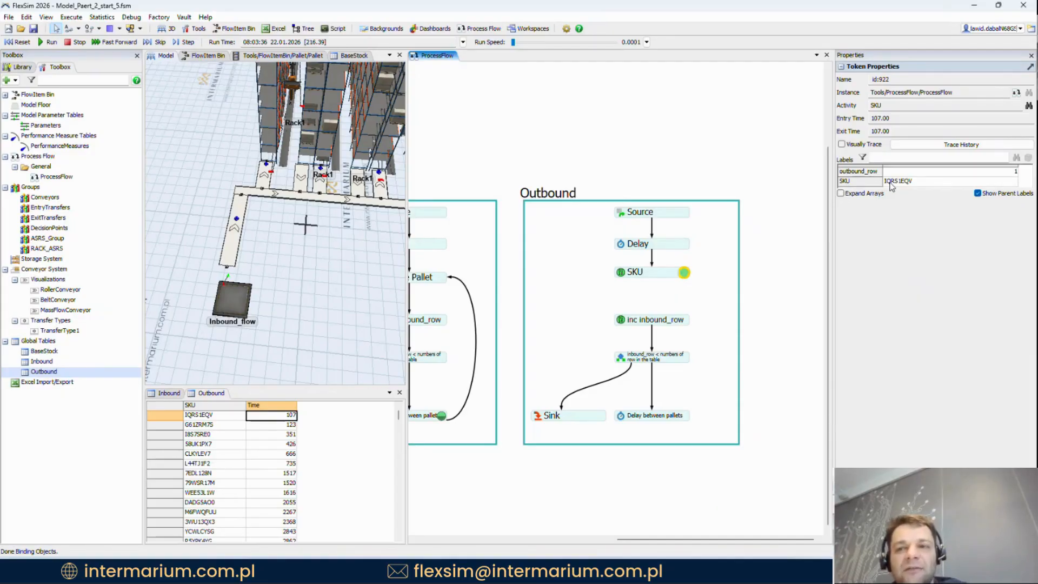
# Step: Move the inc inbound_row, row-check decision, Sink and Delay between pallets activities out of the Outbound container to the space below it
pyautogui.click(625, 274)
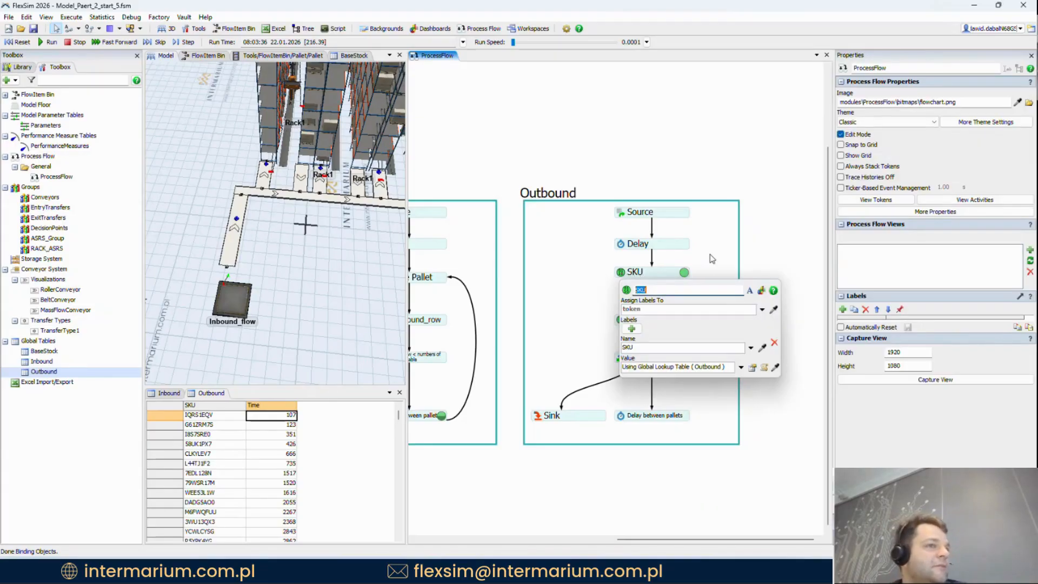
pyautogui.moveTo(674, 272); pyautogui.dragTo(673, 279)
pyautogui.moveTo(684, 306); pyautogui.dragTo(696, 251)
pyautogui.scroll(-2, 697, 251)
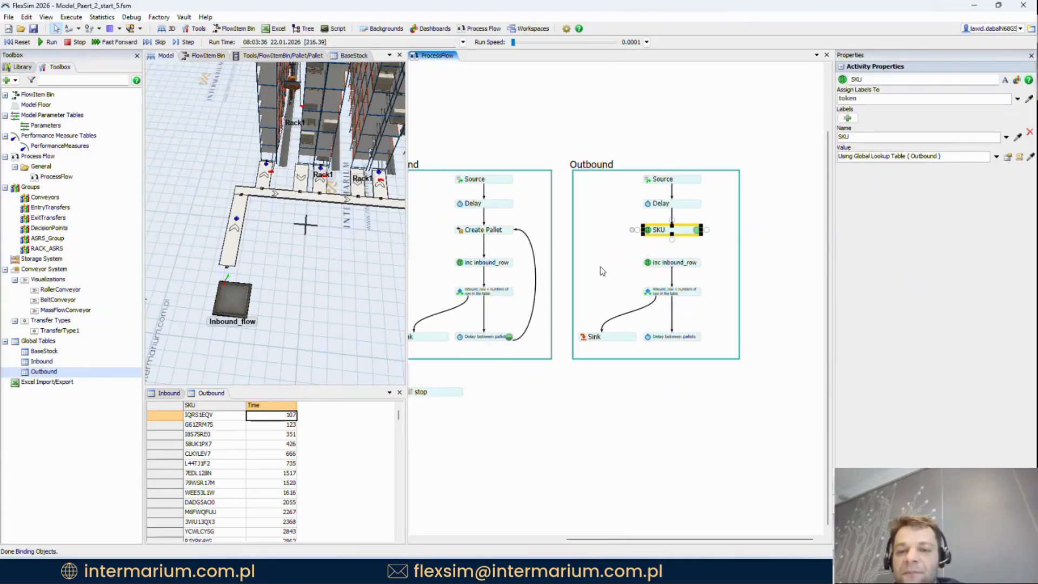
pyautogui.keyDown('shift'); pyautogui.moveTo(595, 256); pyautogui.dragTo(685, 352); pyautogui.keyUp('shift')
pyautogui.moveTo(684, 265); pyautogui.dragTo(690, 376)
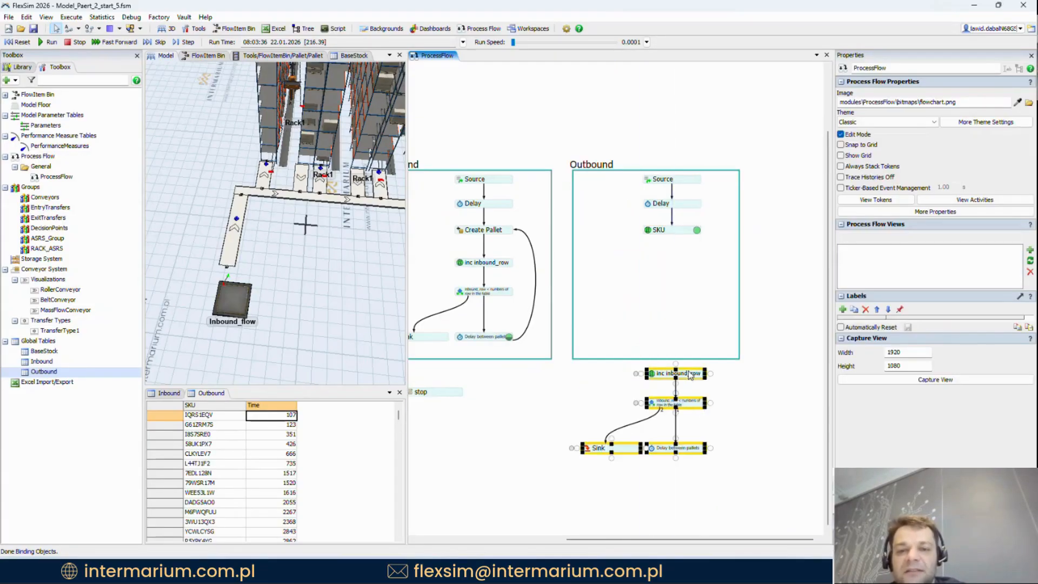
pyautogui.click(669, 286)
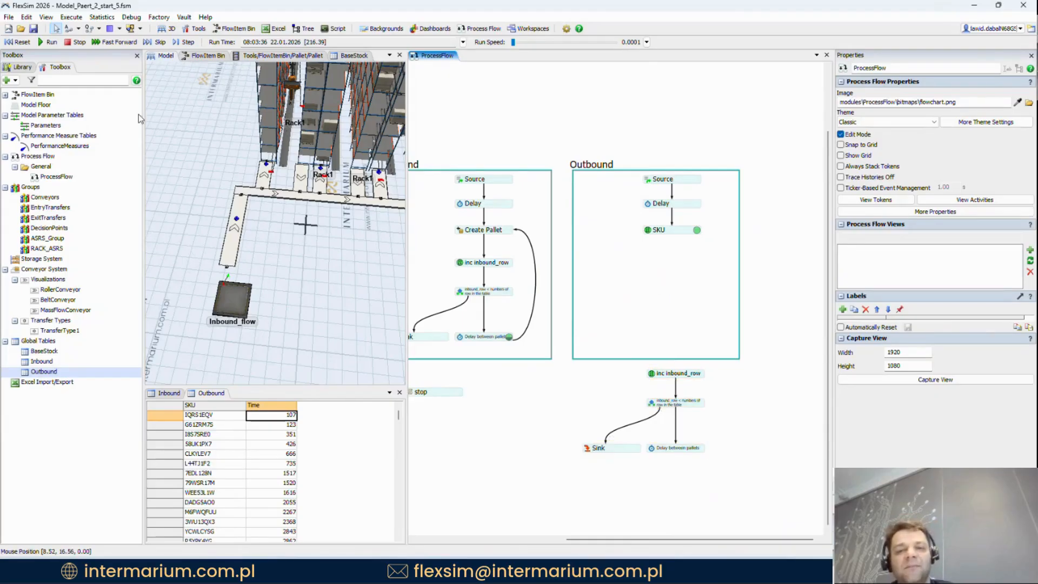
# Step: Reset the model and add a Find Item warehousing activity connected below the SKU activity in the Outbound container
pyautogui.click(27, 42)
pyautogui.scroll(2, 637, 245)
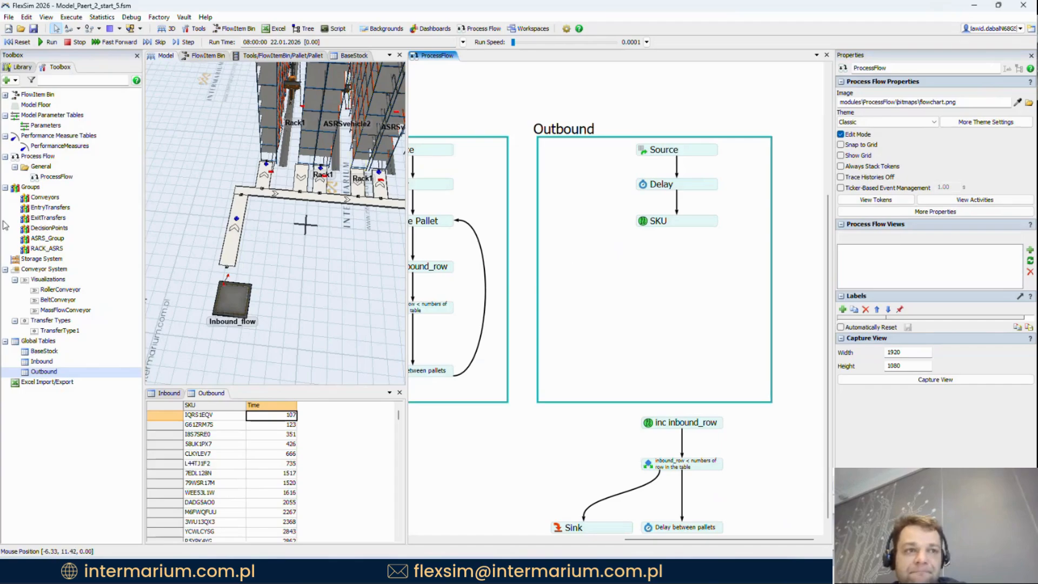
pyautogui.click(27, 67)
pyautogui.scroll(-10, 37, 292)
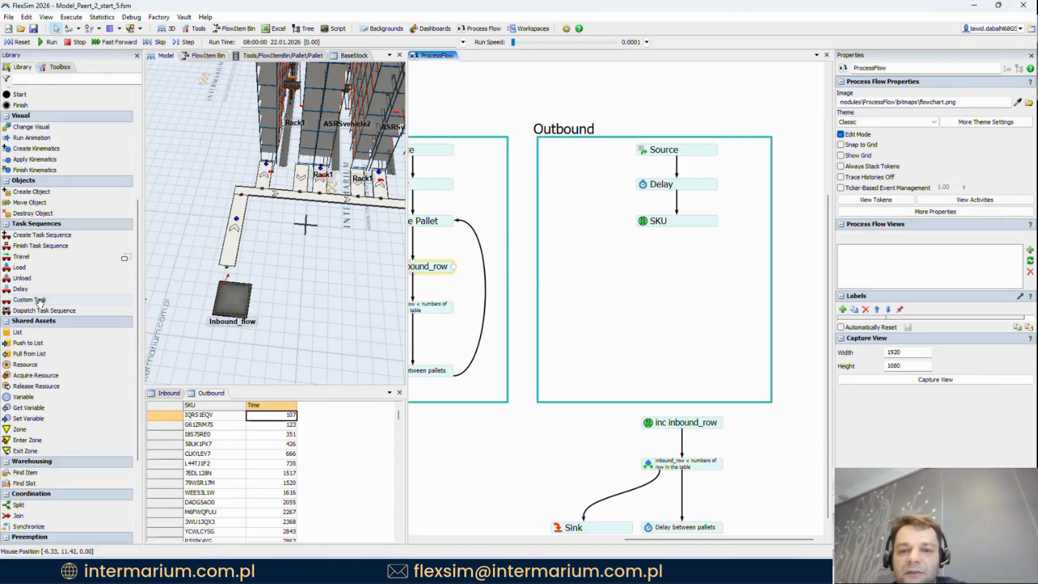
pyautogui.moveTo(25, 421); pyautogui.dragTo(673, 259)
# Step: Give the Find Item activity a WHERE query that matches an item label, and start editing the item label name in it
pyautogui.doubleClick(652, 256)
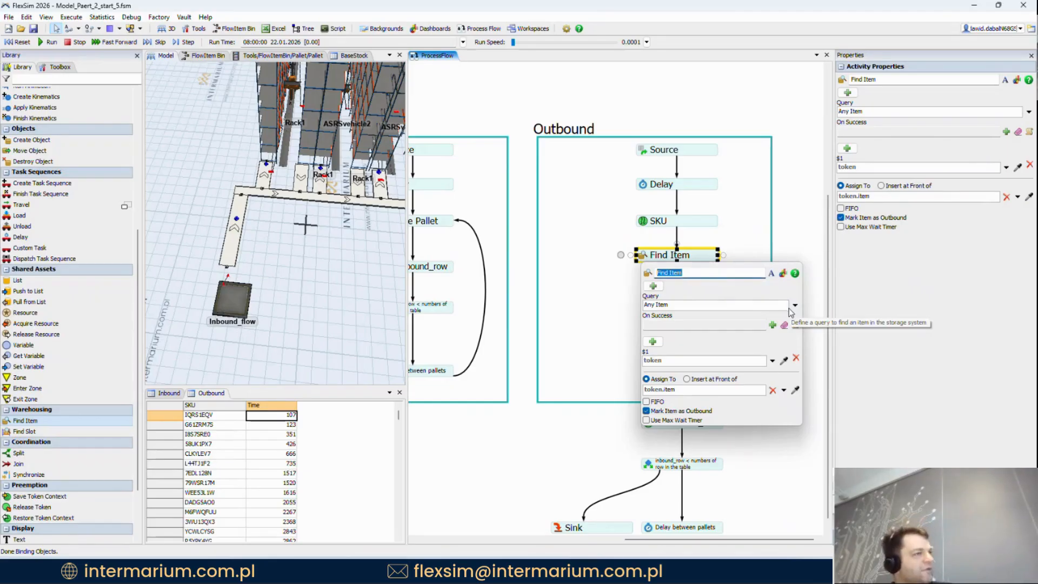
pyautogui.click(794, 305)
pyautogui.moveTo(750, 372)
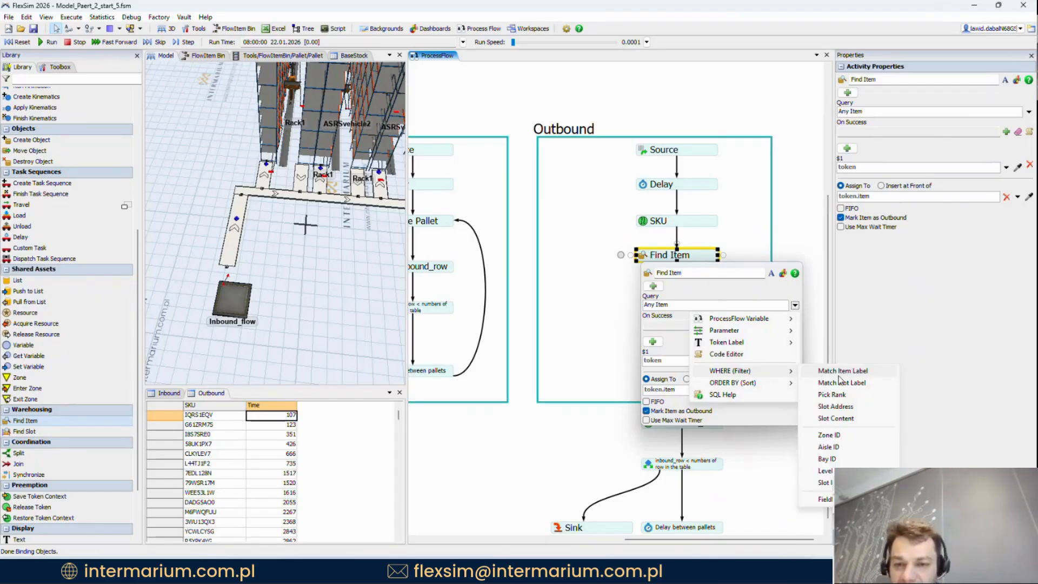
pyautogui.click(839, 373)
pyautogui.doubleClick(684, 306)
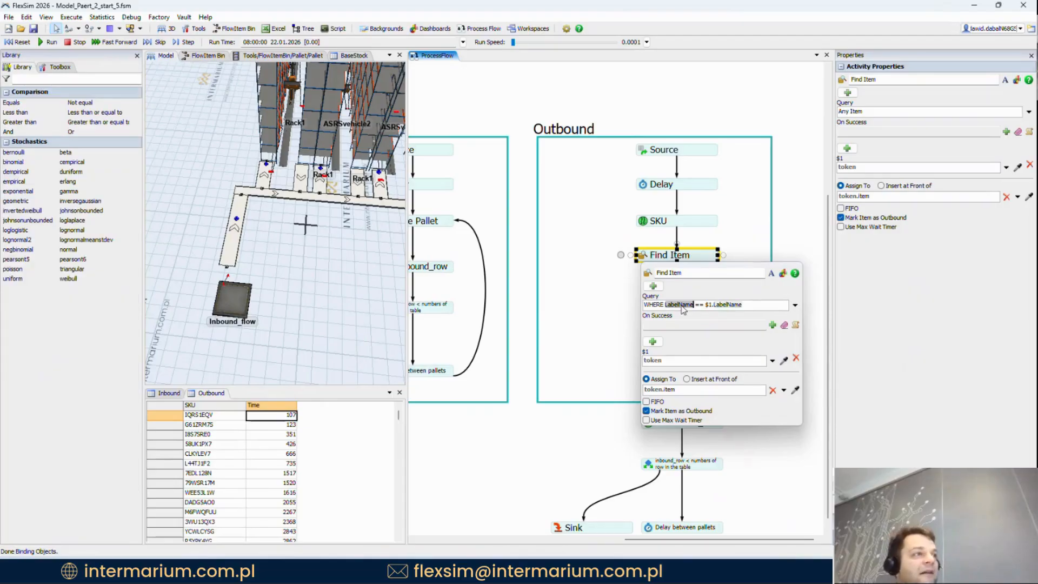
# Step: Set the Find Item query to WHERE SKU == $1.SKU, keeping token as the only query parameter
pyautogui.write('SKU')
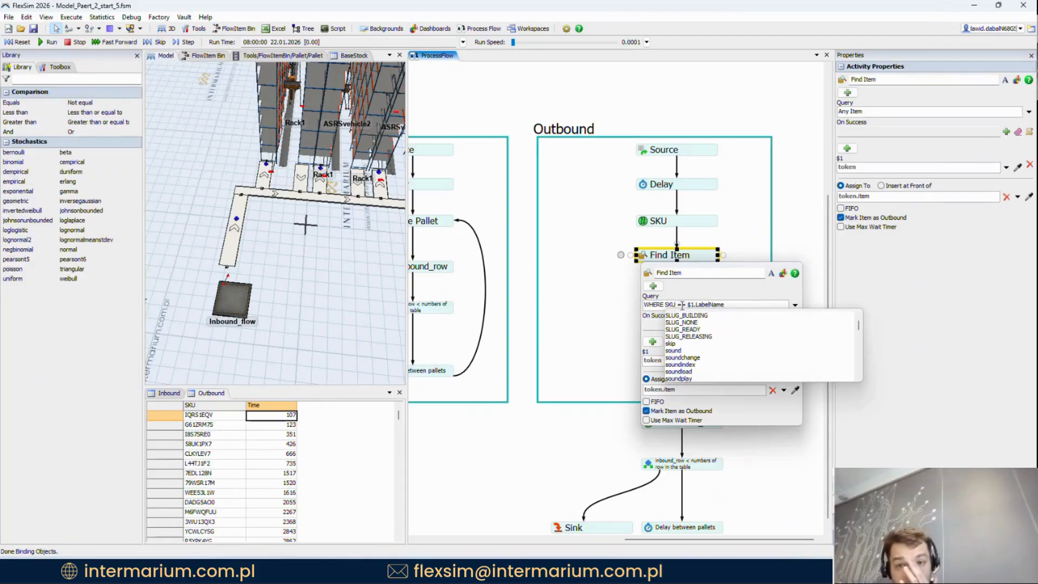
pyautogui.click(575, 197)
pyautogui.click(642, 255)
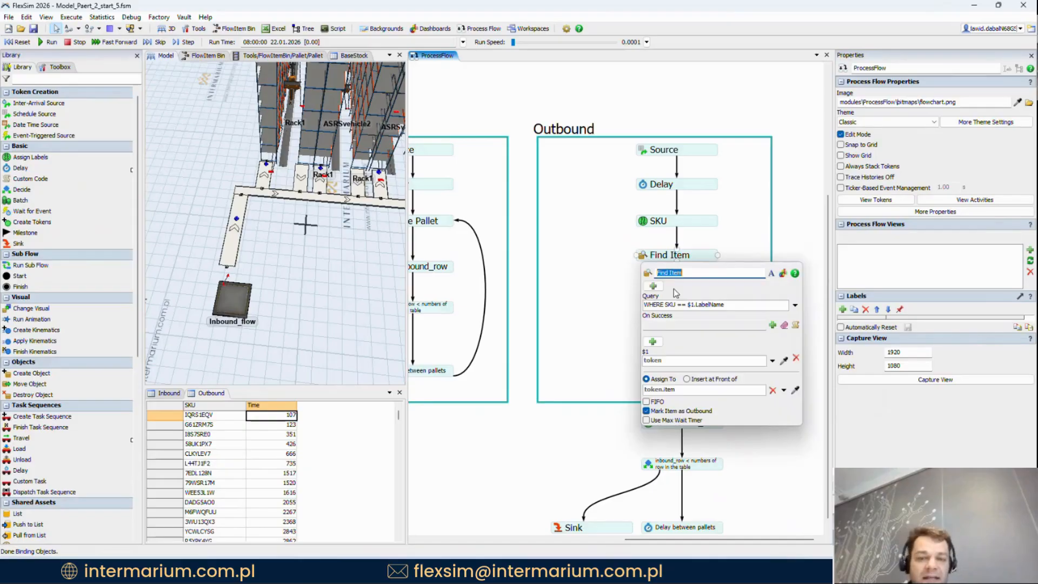
pyautogui.doubleClick(708, 305)
pyautogui.write('SKU')
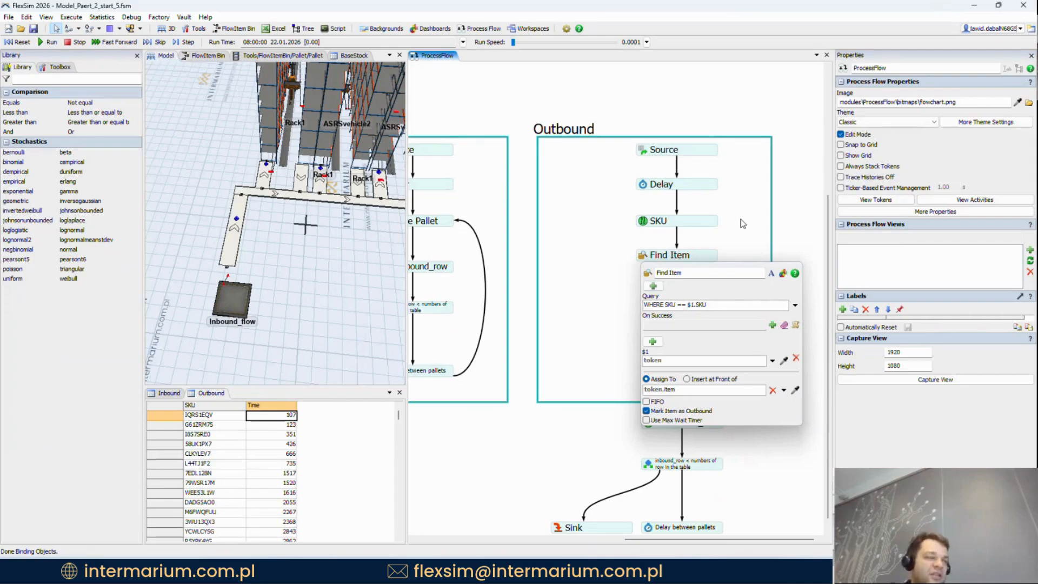
pyautogui.click(653, 342)
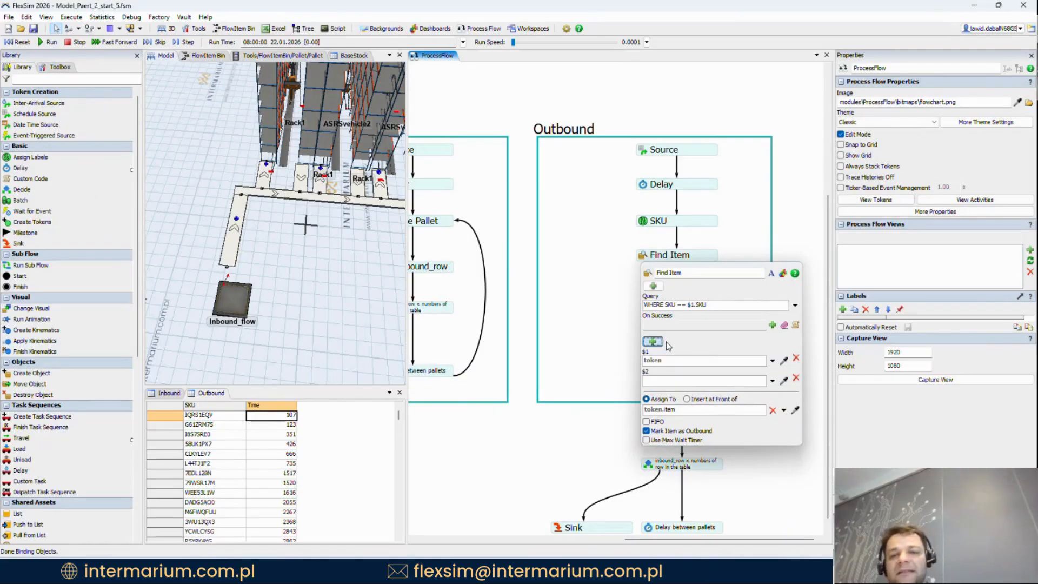
pyautogui.click(796, 378)
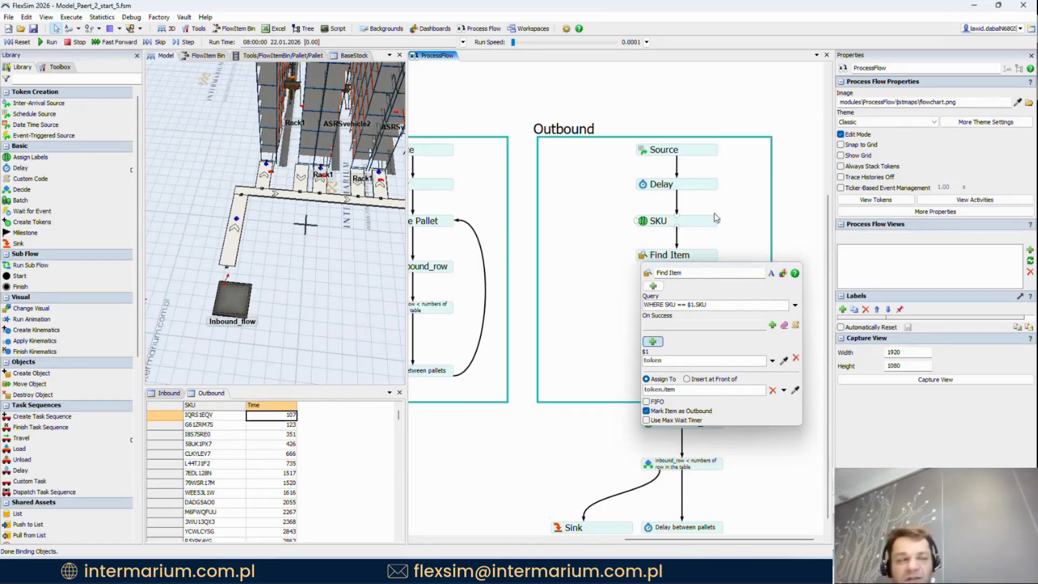
# Step: Reset and start the model, and inspect the labels of a pallet stored in the rack
pyautogui.click(664, 221)
pyautogui.click(18, 42)
pyautogui.click(49, 42)
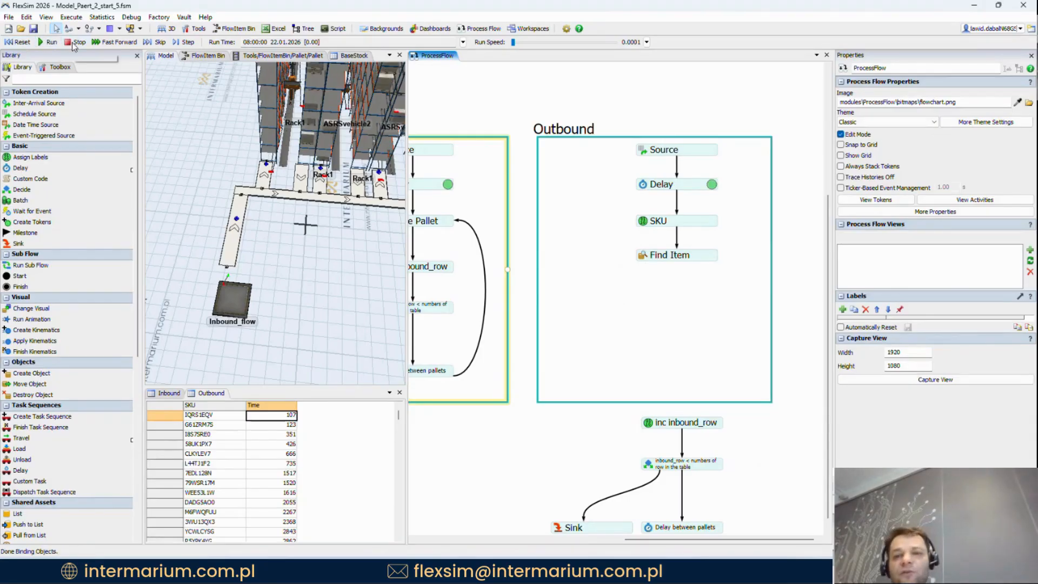
pyautogui.click(307, 142)
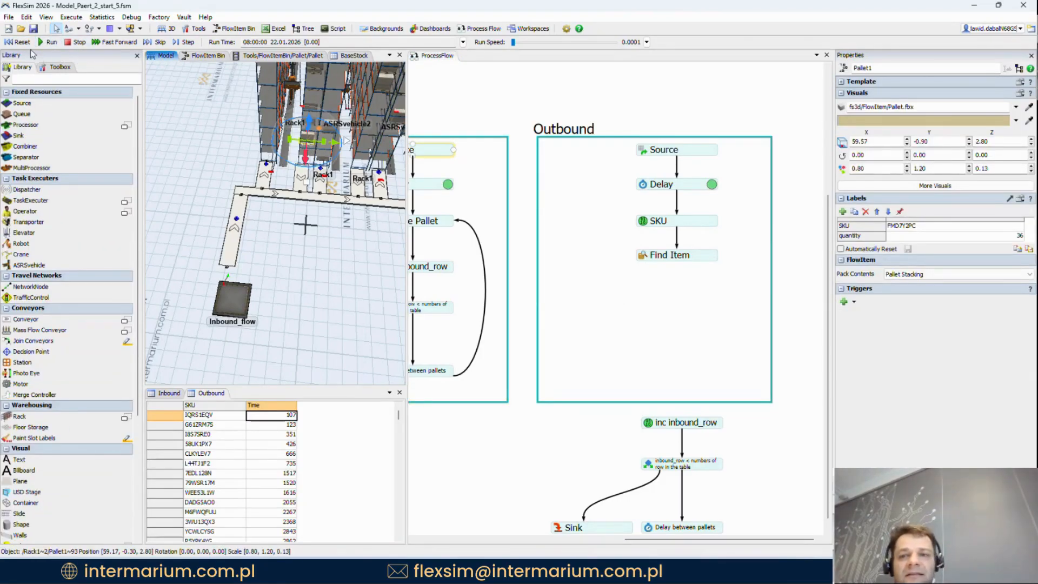
# Step: Assign the item found by the Find Item activity to token.pallet
pyautogui.doubleClick(669, 254)
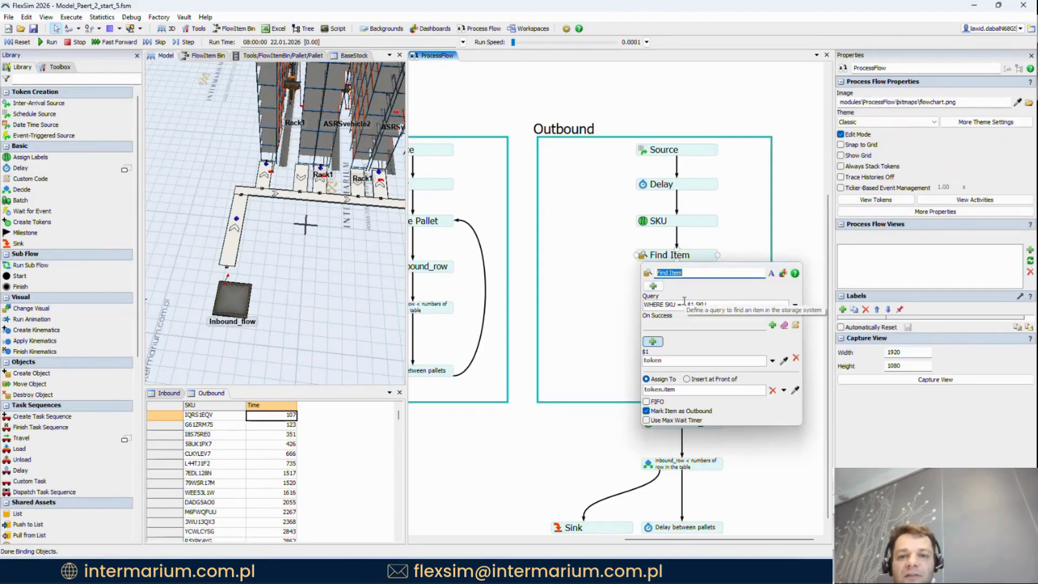
pyautogui.click(683, 391)
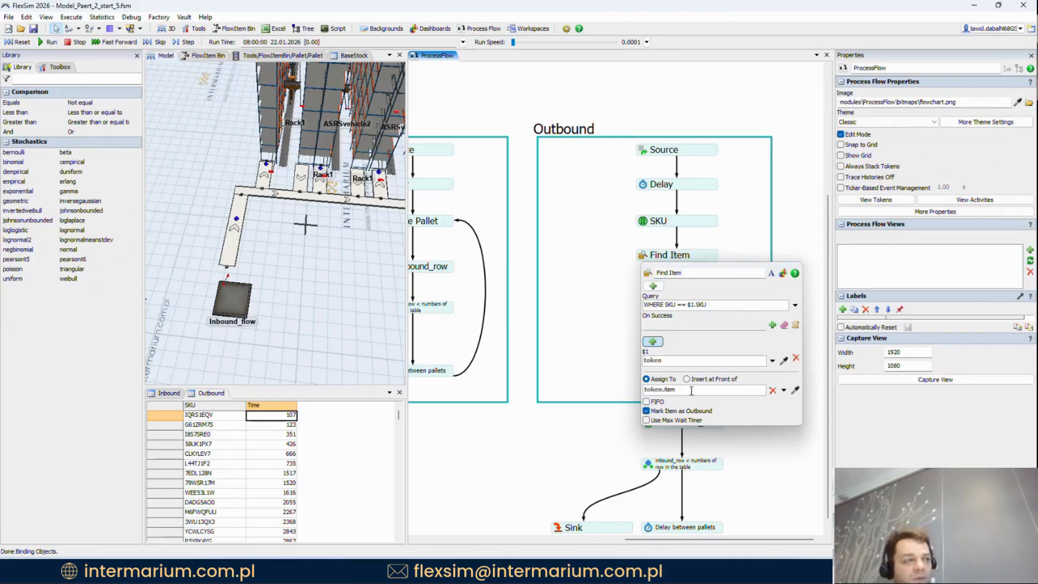
pyautogui.doubleClick(691, 390)
pyautogui.write('pallet')
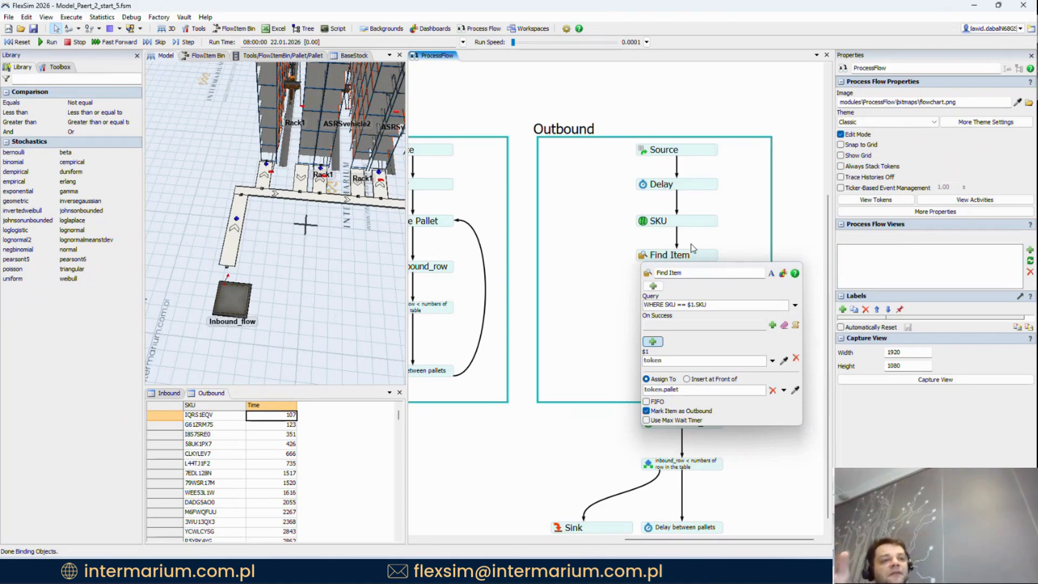
pyautogui.click(738, 217)
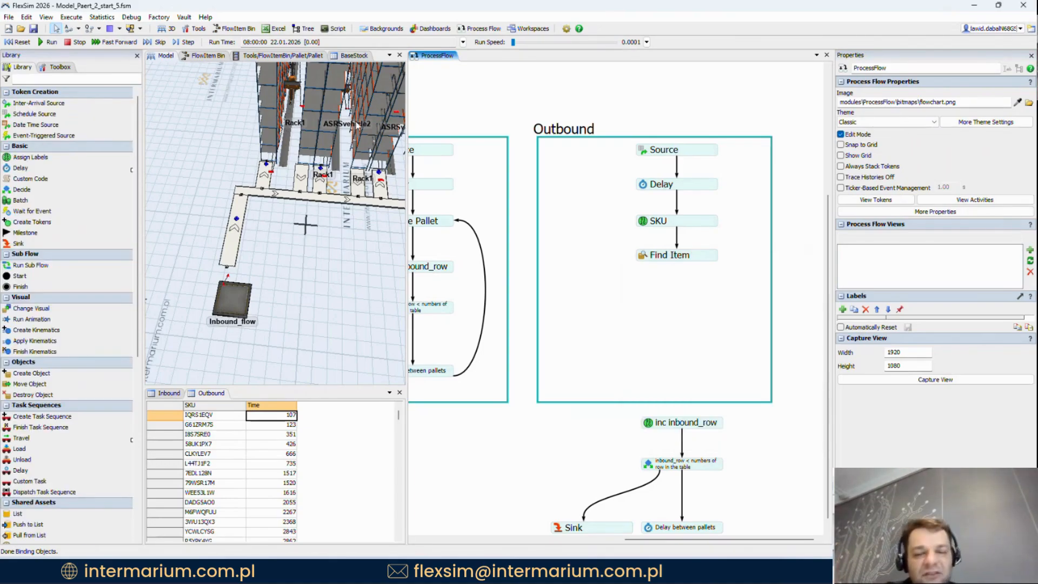
# Step: Run the simulation and check the pallet label of the token waiting in Find Item
pyautogui.click(48, 42)
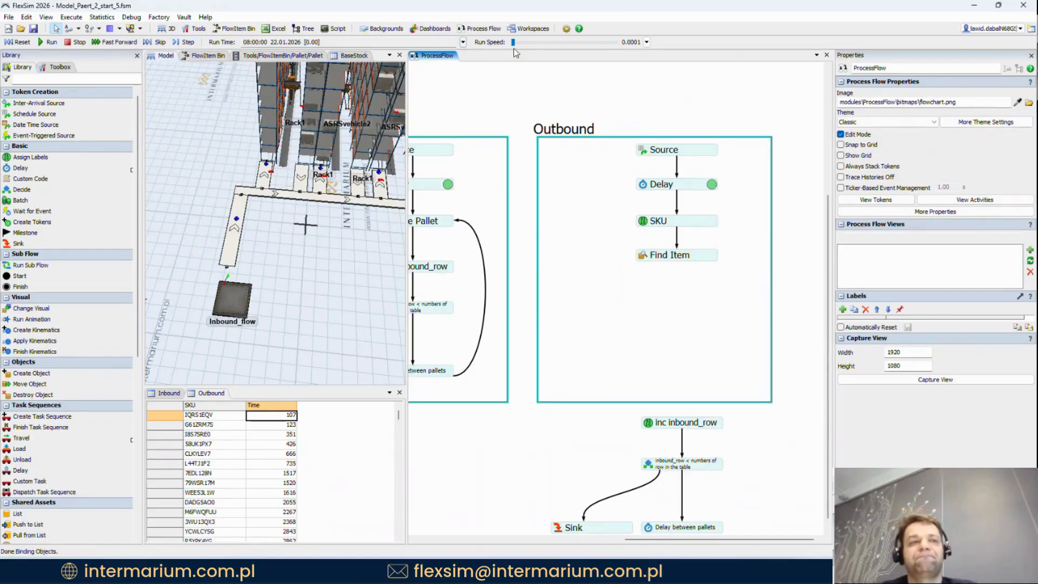
pyautogui.moveTo(513, 43)
pyautogui.mouseDown()
pyautogui.moveTo(531, 41)
pyautogui.moveTo(513, 42)
pyautogui.mouseUp()
pyautogui.click(712, 255)
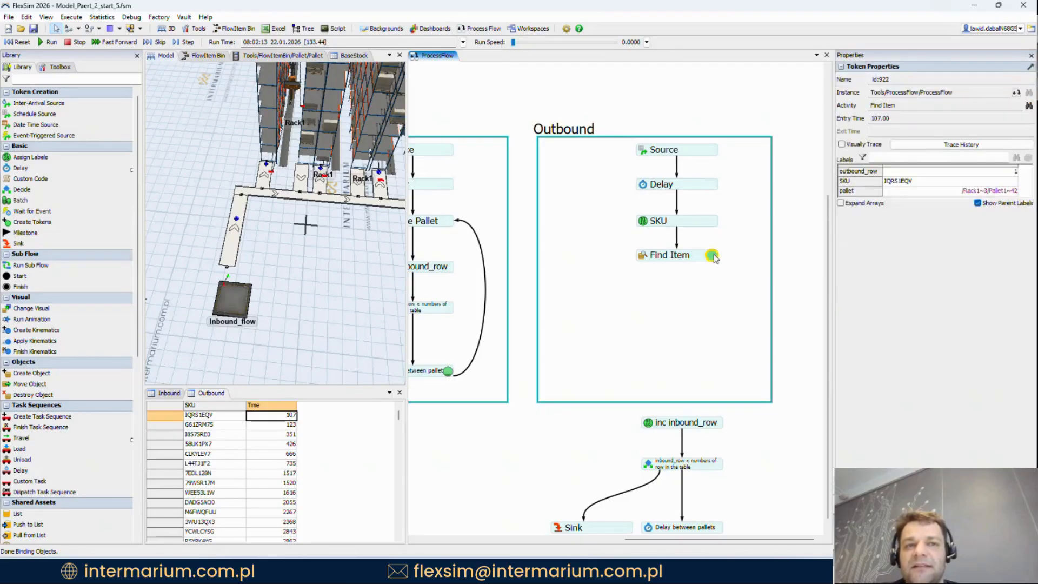
pyautogui.click(1013, 192)
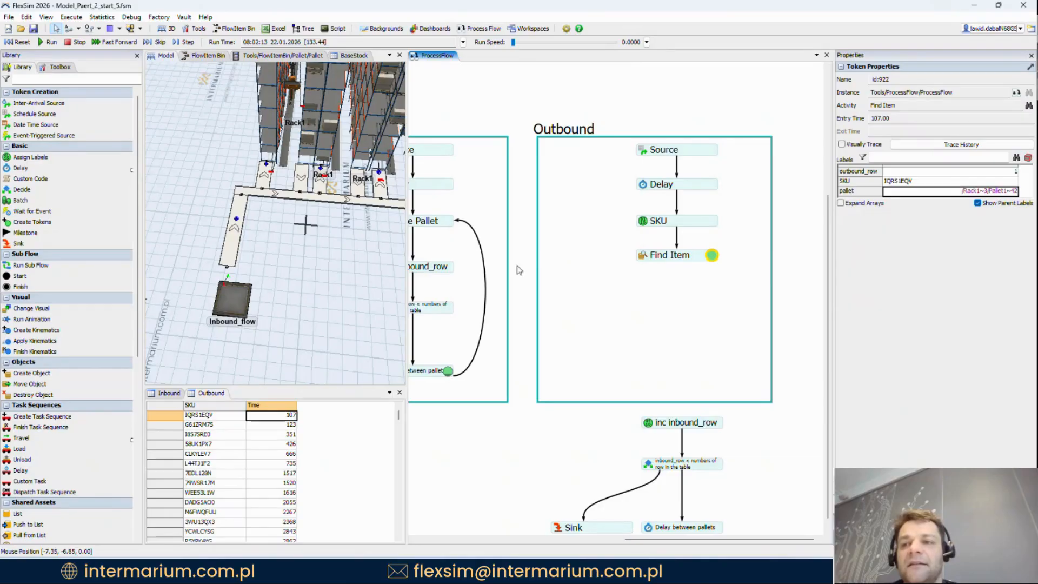
# Step: Locate the pallet referenced by the token's pallet label in the 3D model and examine its SKU label and rack position
pyautogui.moveTo(366, 295); pyautogui.dragTo(373, 284, button='right')
pyautogui.moveTo(373, 284); pyautogui.dragTo(232, 353)
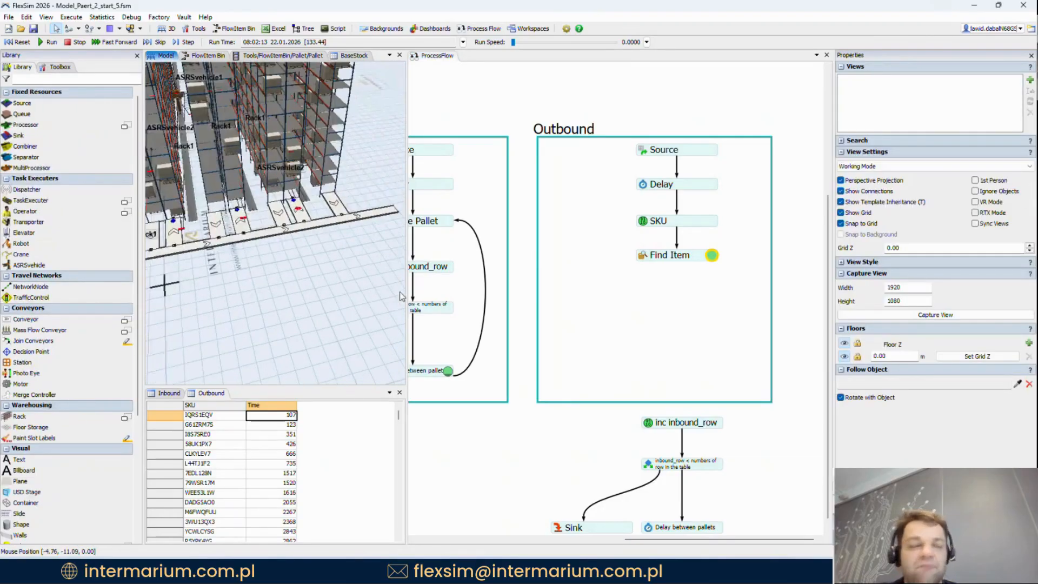
pyautogui.click(713, 256)
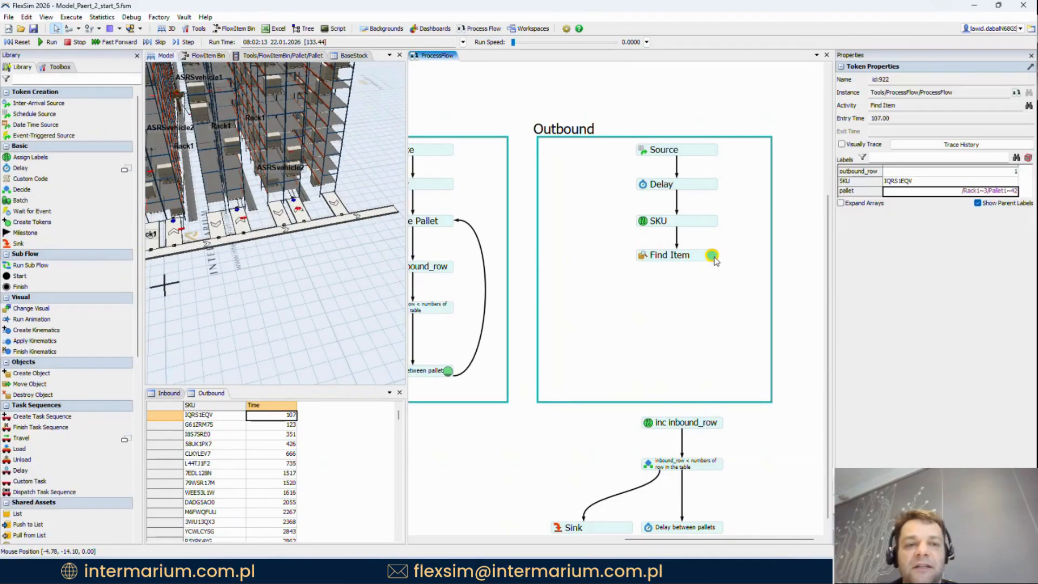
pyautogui.click(1022, 159)
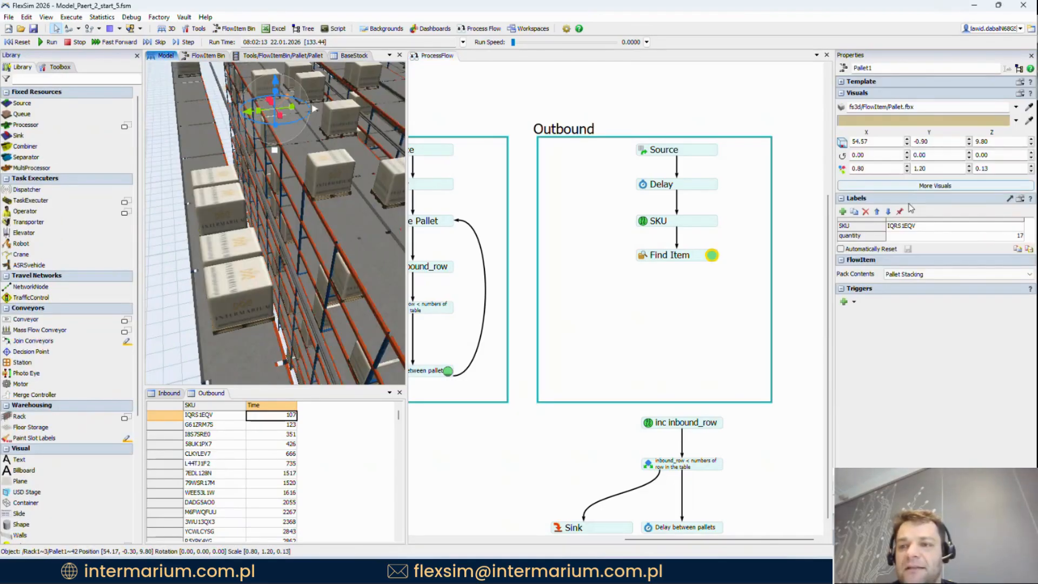
pyautogui.moveTo(156, 262); pyautogui.dragTo(173, 264, button='right')
pyautogui.scroll(3, 340, 190)
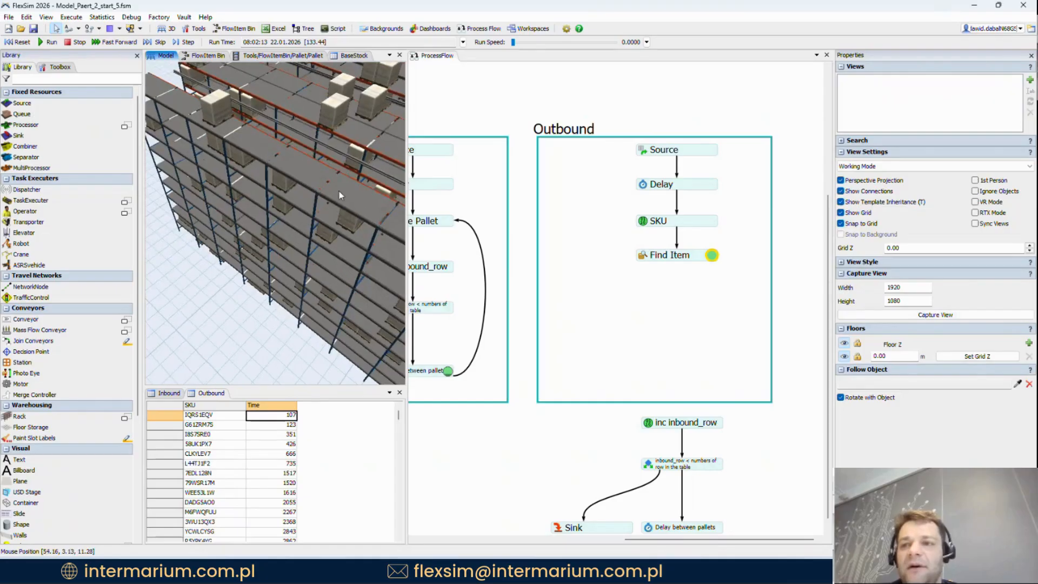
pyautogui.moveTo(235, 353); pyautogui.dragTo(235, 343, button='right')
pyautogui.scroll(-5, 235, 347)
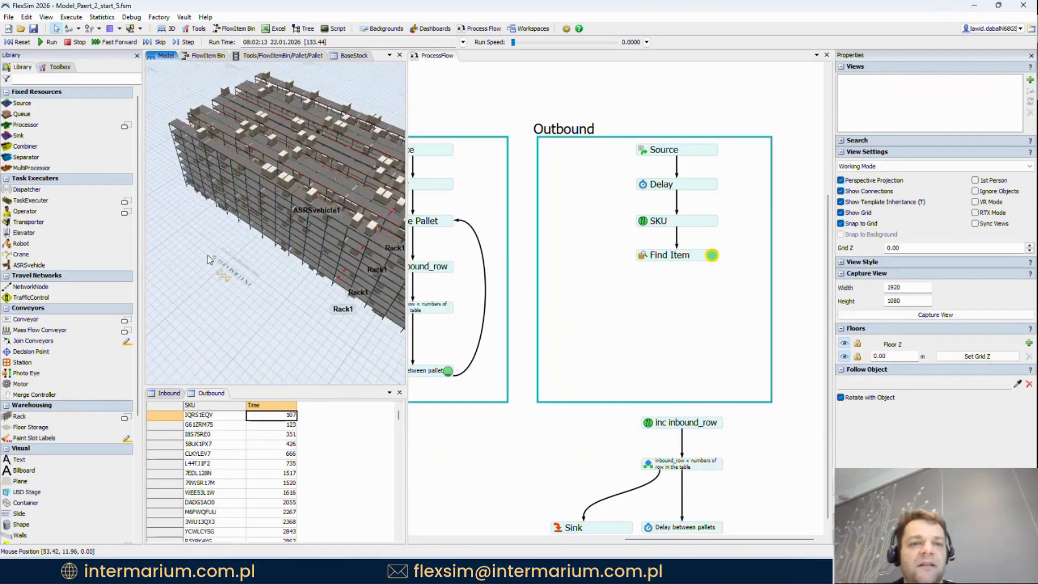
pyautogui.scroll(-4, 208, 255)
# Step: Reset the model and set the visualization of all selected storage racks to Wireframe
pyautogui.click(22, 42)
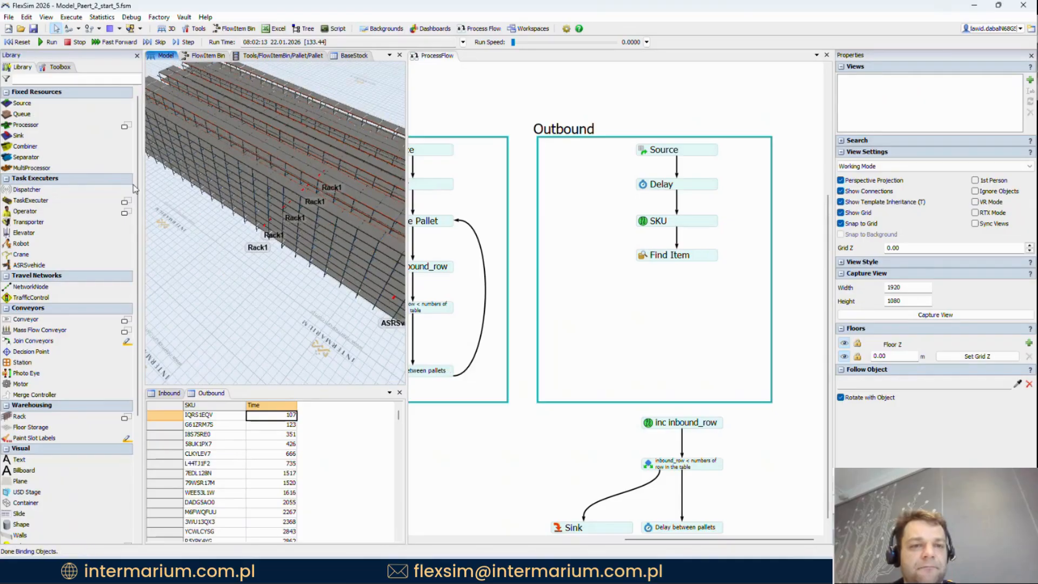
pyautogui.moveTo(244, 287); pyautogui.dragTo(159, 204, button='right')
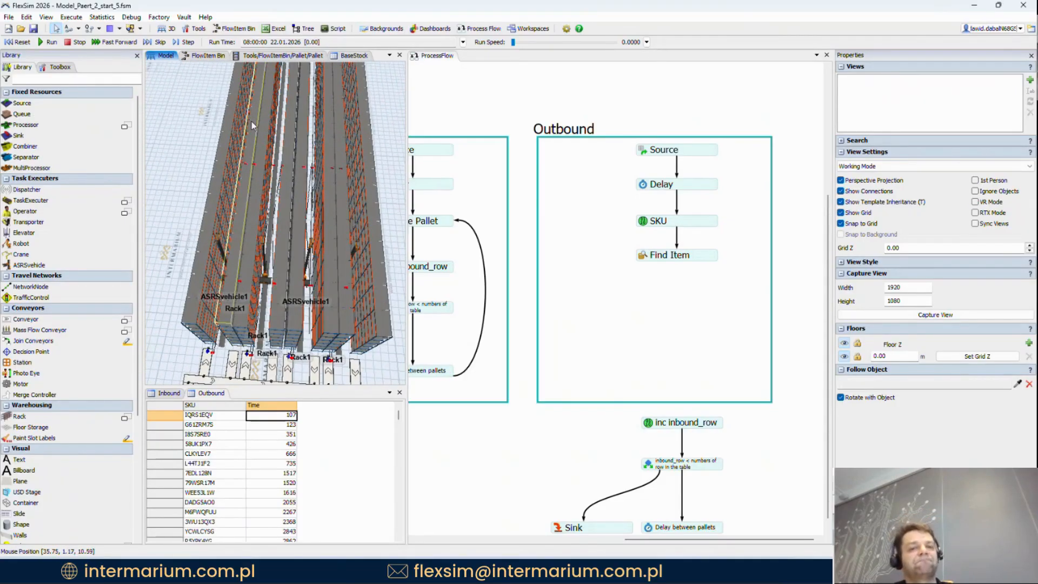
pyautogui.rightClick(190, 129)
pyautogui.moveTo(186, 136); pyautogui.dragTo(182, 131)
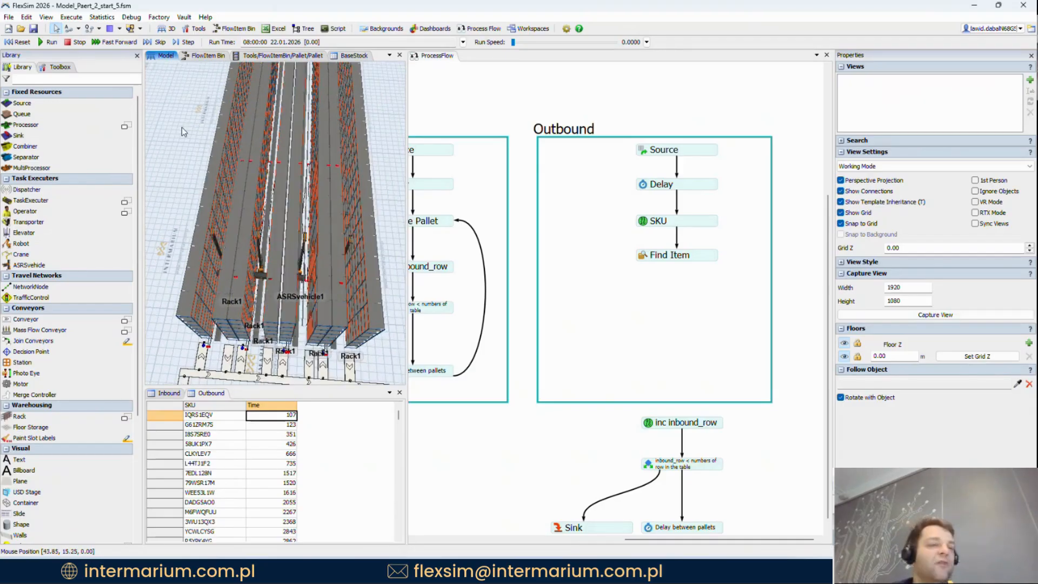
pyautogui.rightClick(185, 126)
pyautogui.moveTo(255, 180)
pyautogui.click(356, 229)
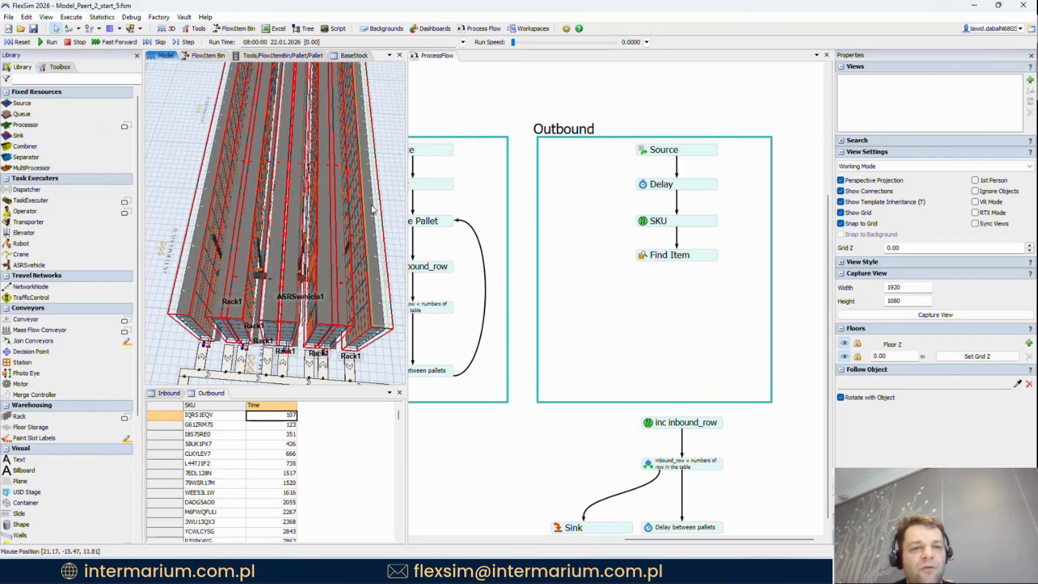
pyautogui.click(373, 157)
pyautogui.click(946, 358)
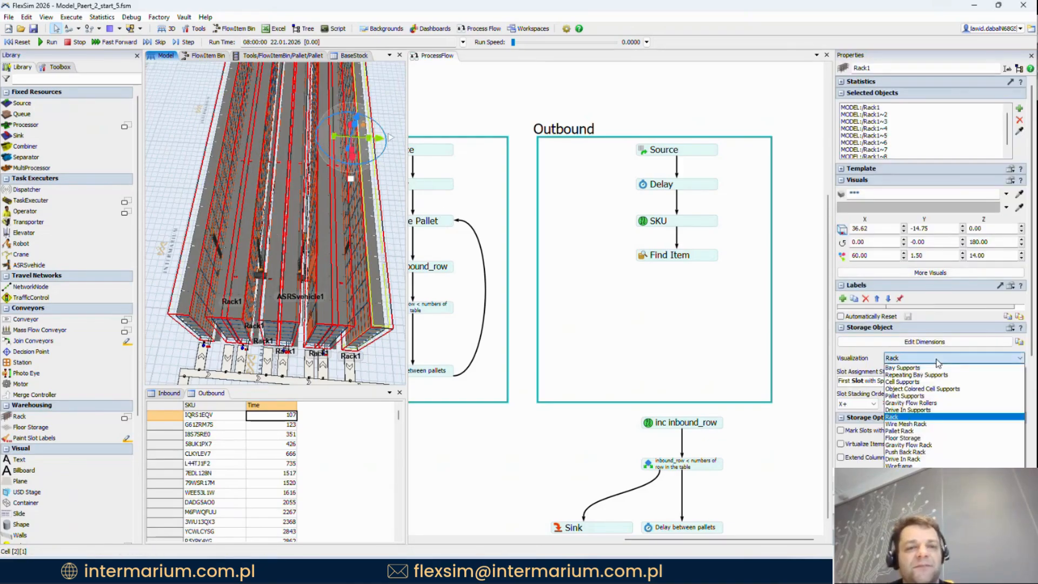
pyautogui.click(901, 465)
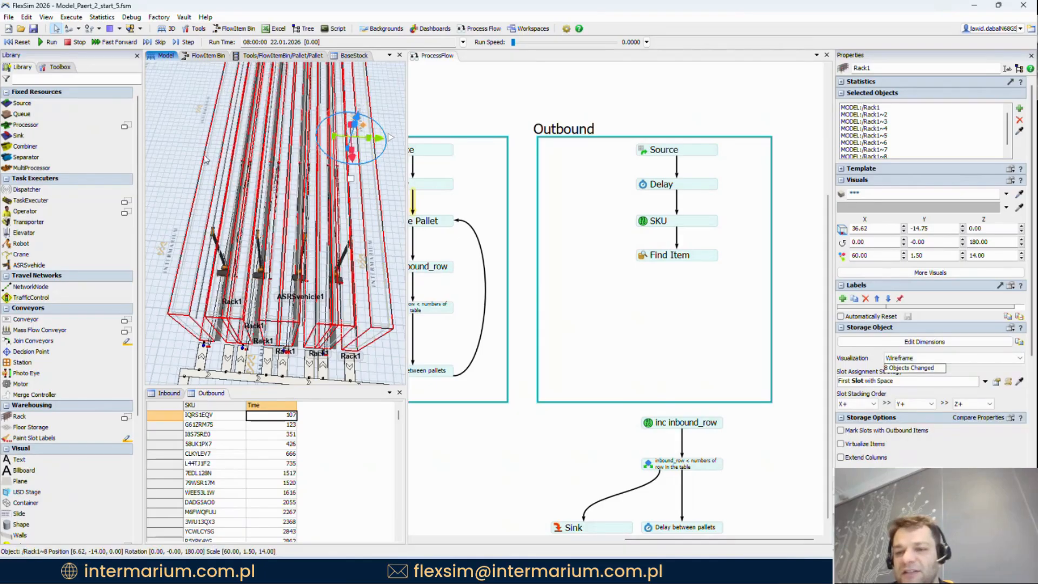
# Step: Deselect the racks and hide the grid in the 3D view
pyautogui.click(163, 167)
pyautogui.moveTo(164, 167); pyautogui.dragTo(187, 155, button='right')
pyautogui.scroll(-2, 187, 155)
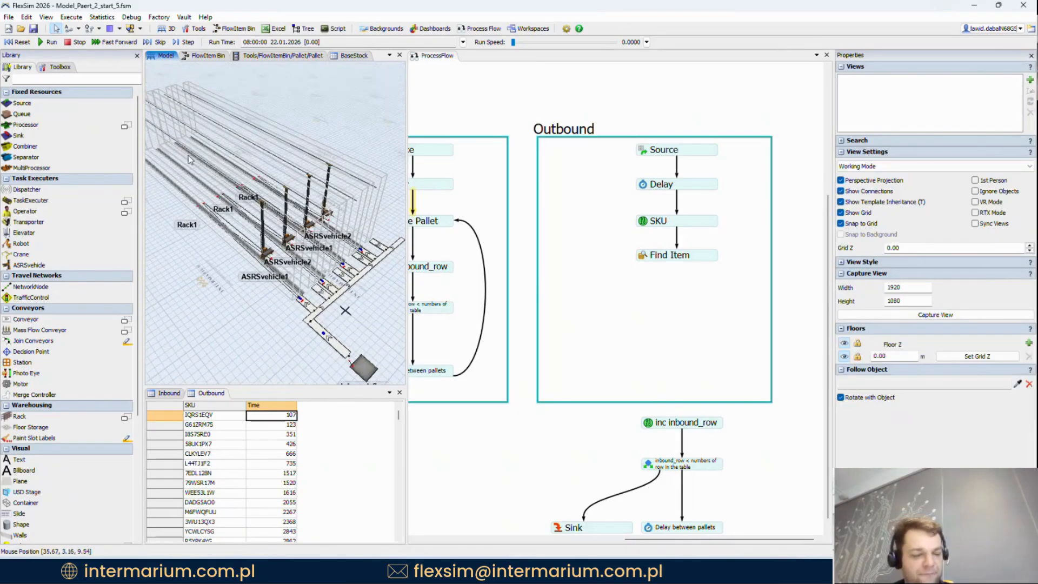
pyautogui.moveTo(200, 242); pyautogui.dragTo(135, 244, button='right')
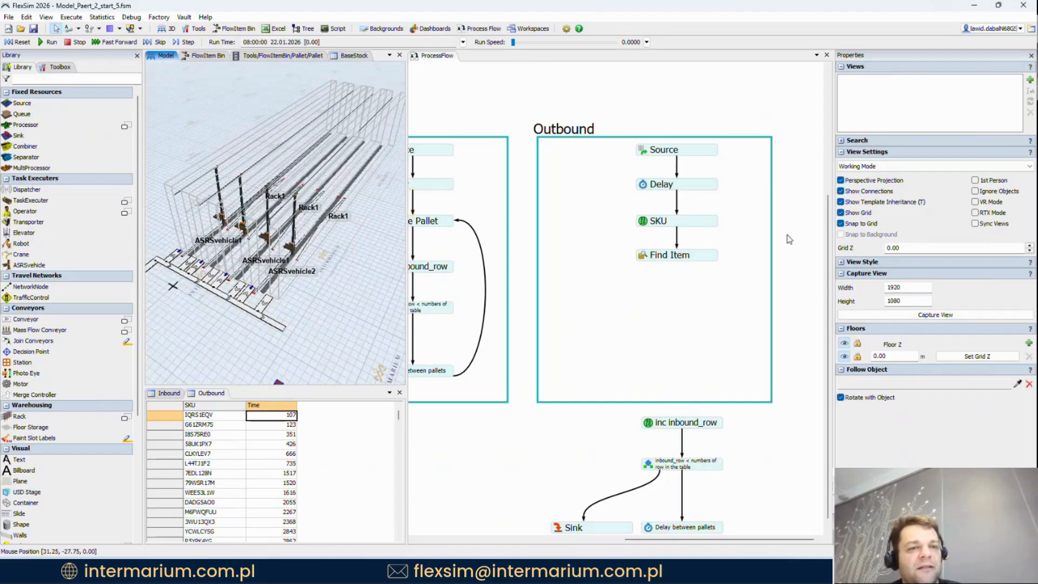
pyautogui.click(856, 214)
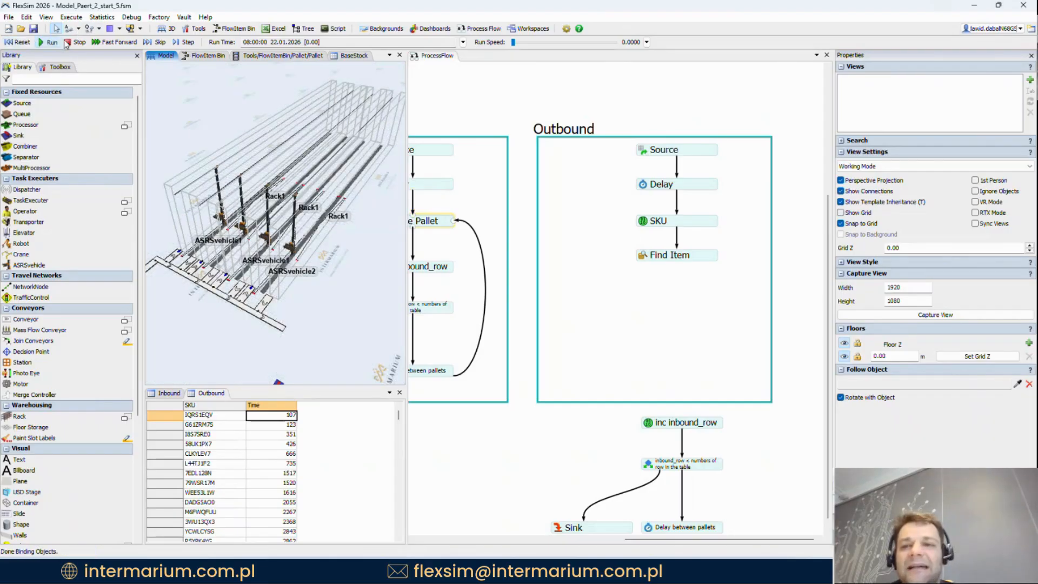
# Step: Run the model again and locate the pallet referenced by the Find Item token in the wireframe racks
pyautogui.moveTo(514, 43); pyautogui.dragTo(531, 108)
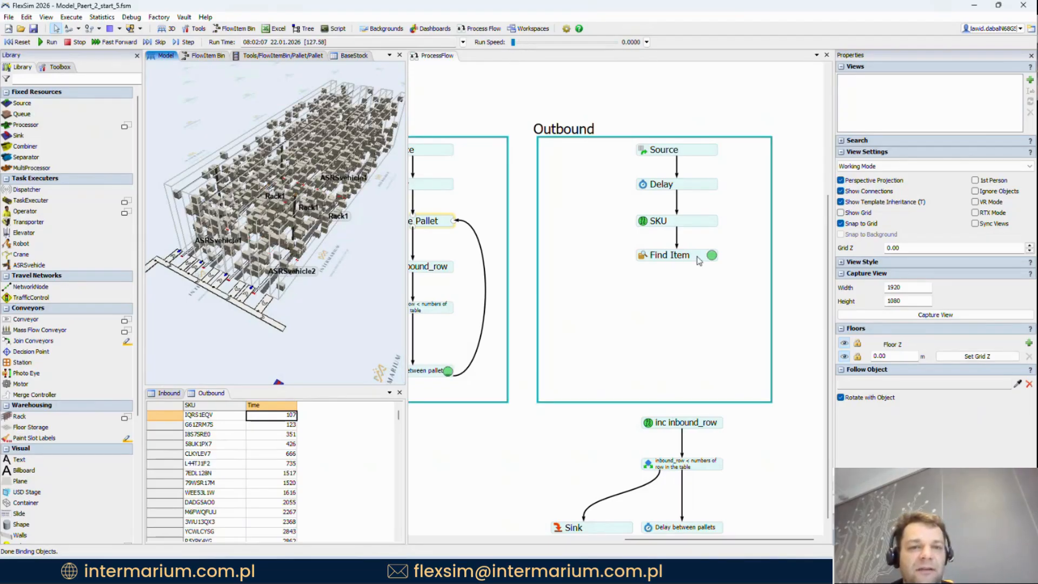
pyautogui.click(711, 256)
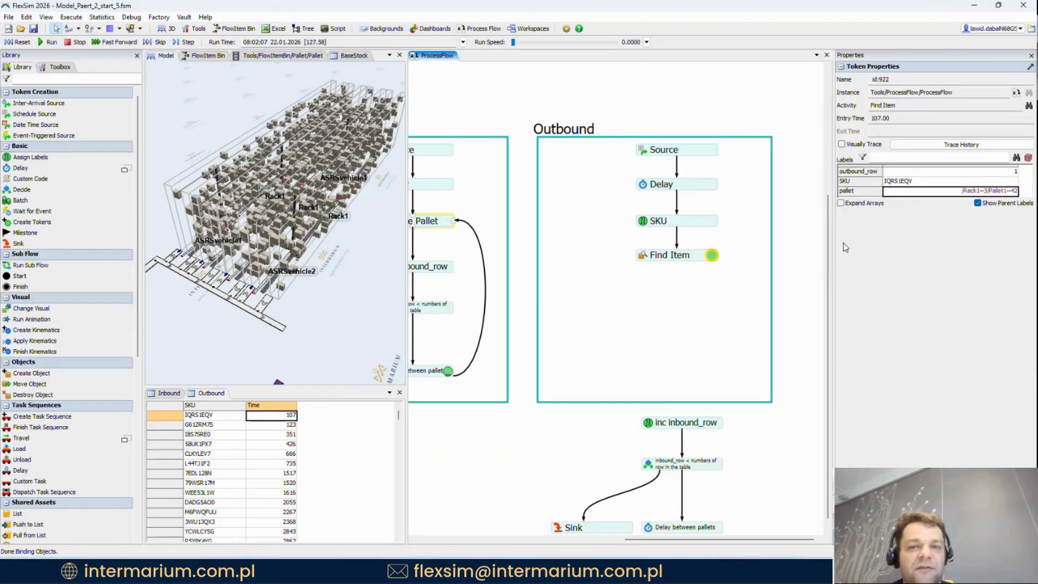
pyautogui.click(1017, 157)
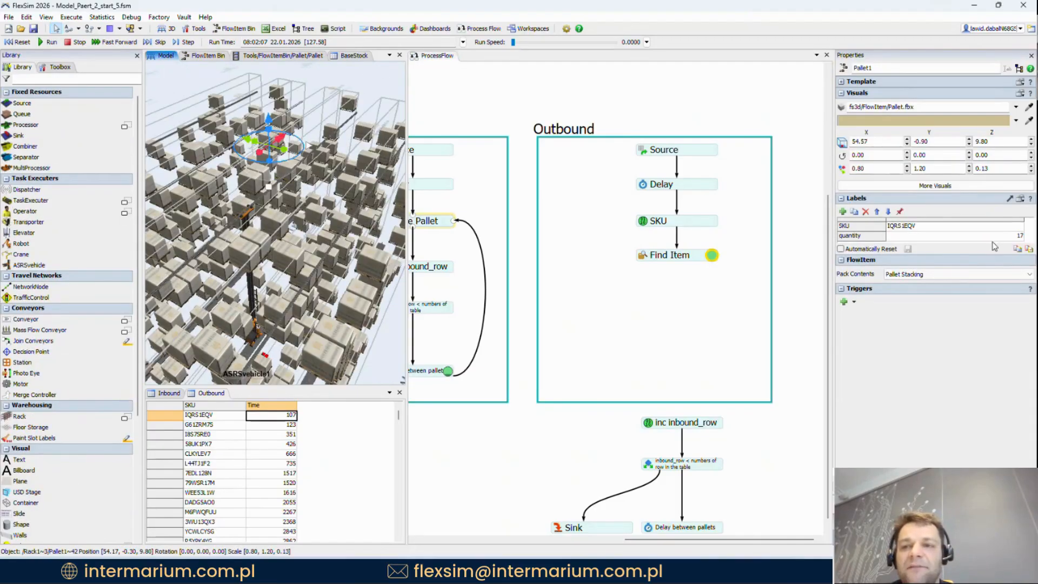
pyautogui.scroll(-2, 609, 173)
pyautogui.click(669, 220)
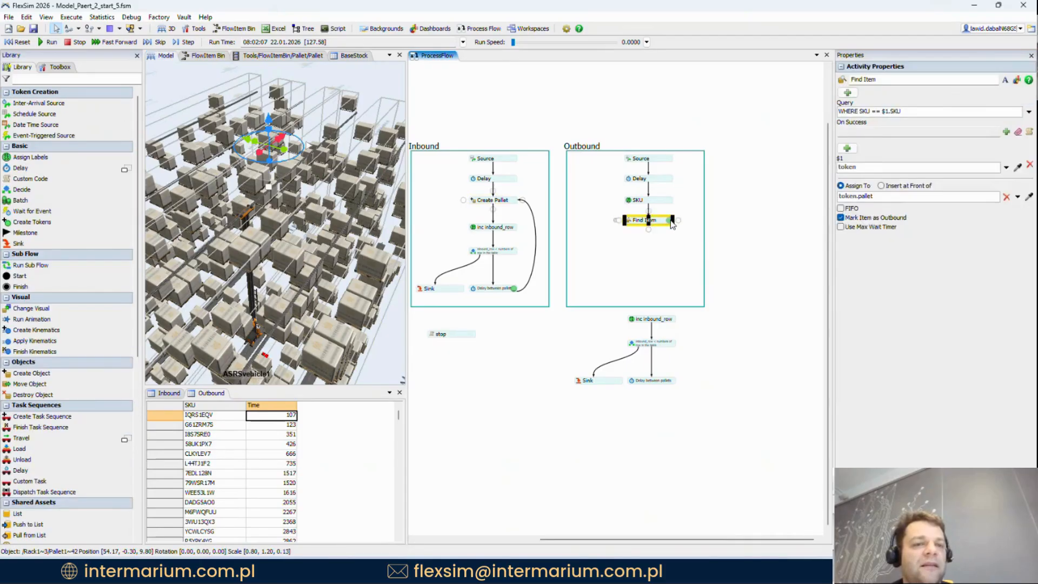
# Step: Examine the found pallet's place among the stored pallets and the conveyor line in front of the racks
pyautogui.click(304, 112)
pyautogui.moveTo(305, 112); pyautogui.dragTo(357, 78, button='right')
pyautogui.moveTo(378, 71); pyautogui.dragTo(379, 62, button='right')
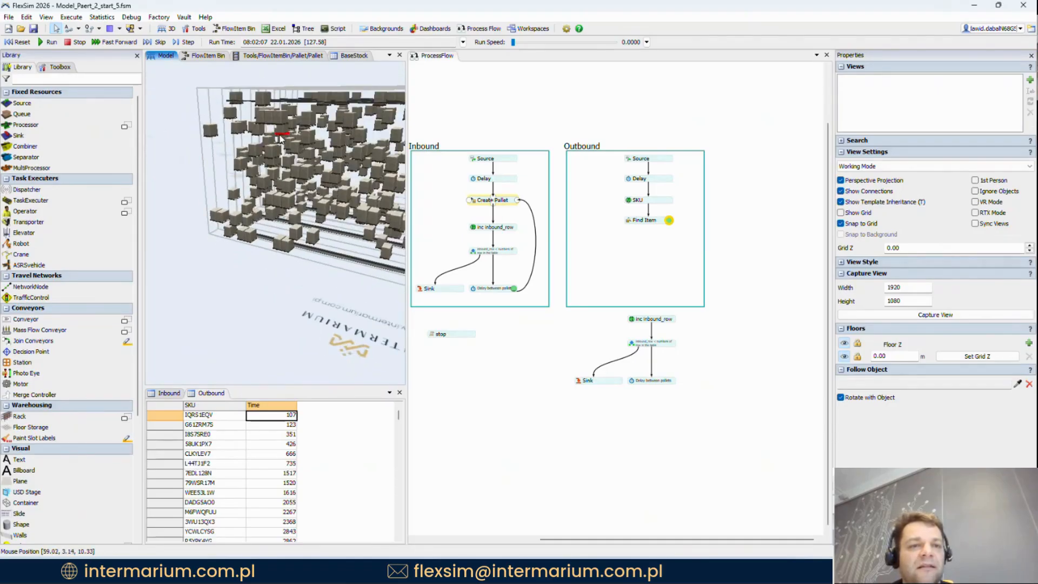
pyautogui.moveTo(272, 285); pyautogui.dragTo(290, 214, button='right')
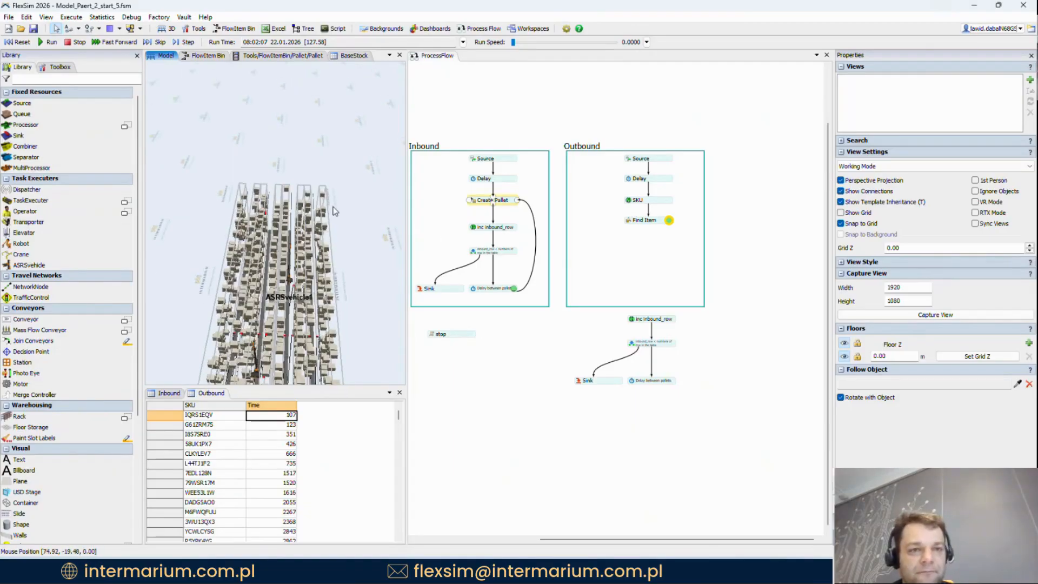
pyautogui.scroll(-5, 365, 255)
pyautogui.moveTo(362, 164); pyautogui.dragTo(265, 319, button='right')
pyautogui.scroll(3, 264, 318)
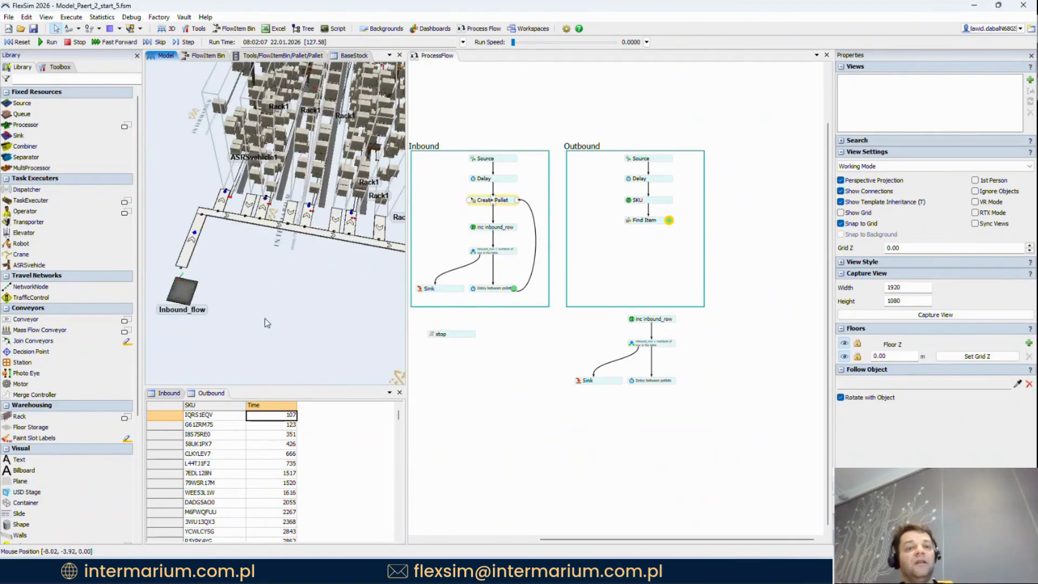
# Step: Widen the 3D view pane and shift the Find Item activity slightly lower in the Outbound flow
pyautogui.moveTo(406, 297); pyautogui.dragTo(518, 299)
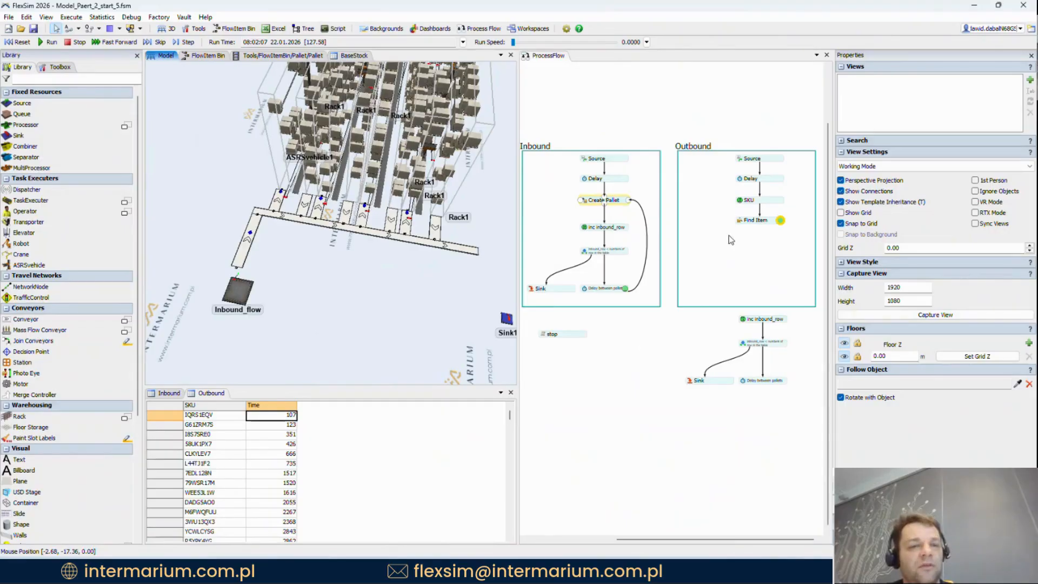
pyautogui.moveTo(752, 223); pyautogui.dragTo(752, 232)
pyautogui.click(709, 251)
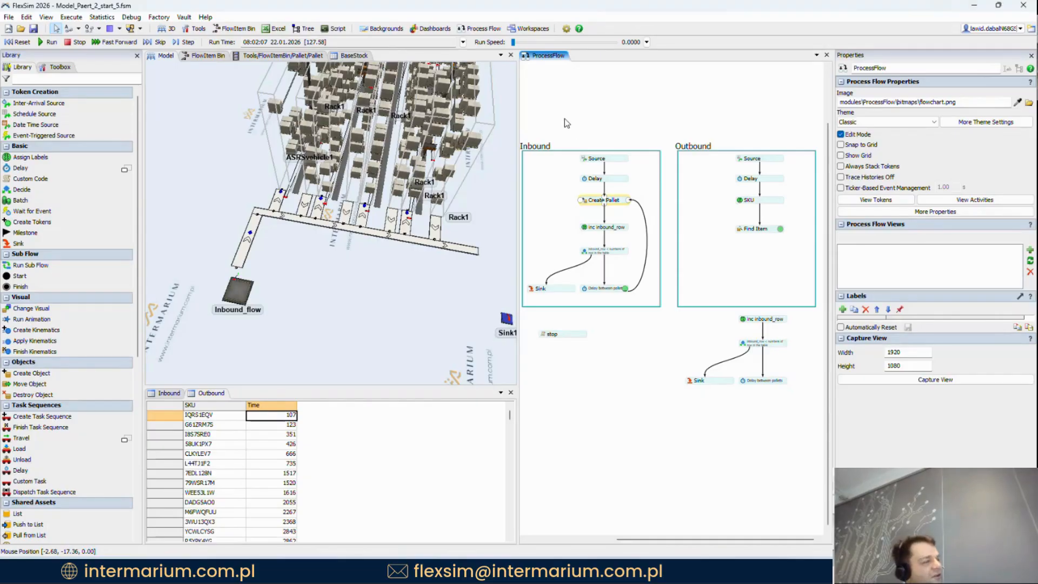
# Step: Examine the storage activity sequence and ASRS resource in the process flow alongside the rack aisles and conveyor line in the 3D model
pyautogui.moveTo(564, 118); pyautogui.dragTo(765, 213)
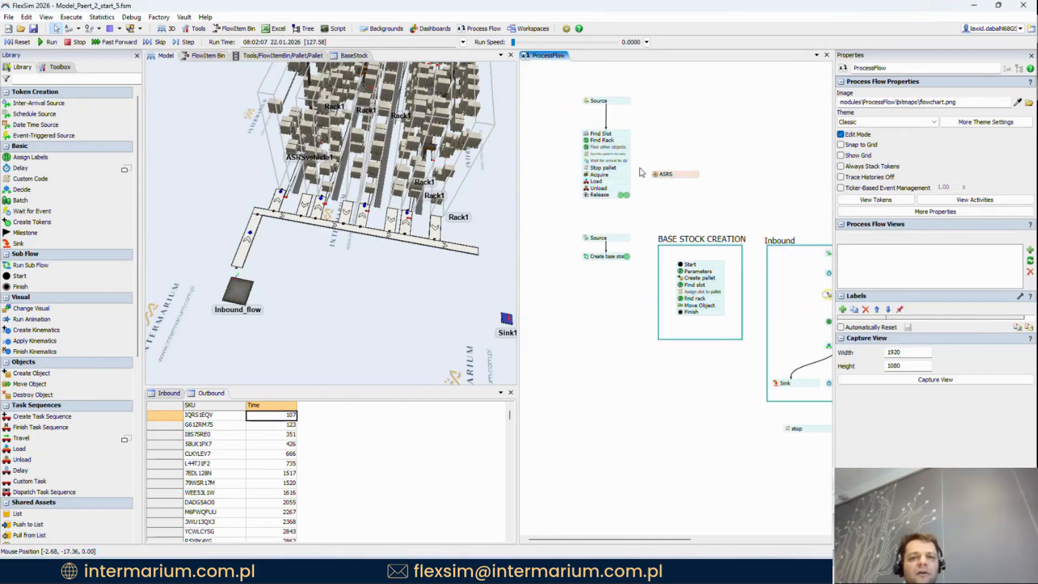
pyautogui.scroll(3, 607, 172)
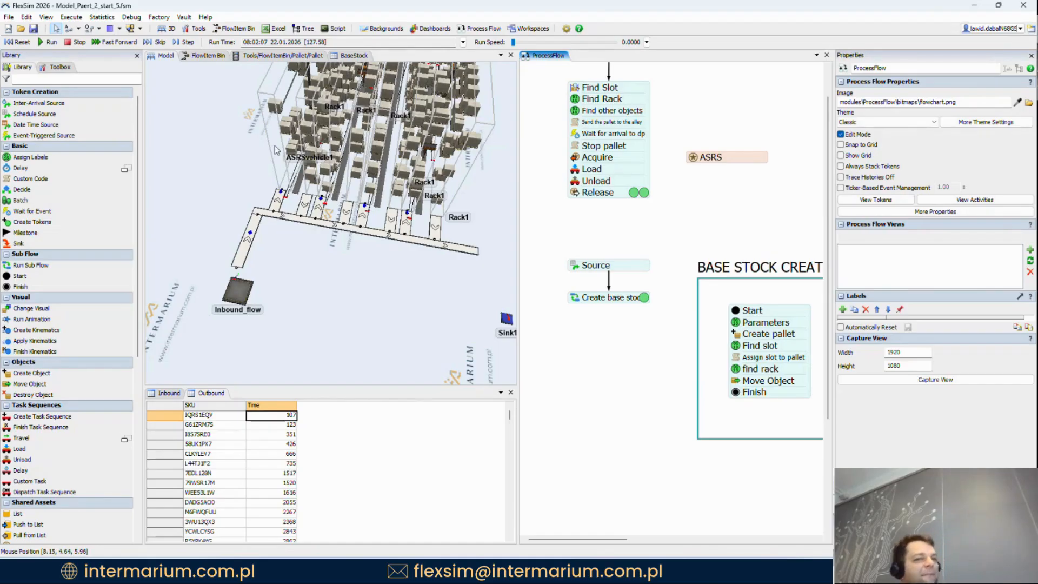
pyautogui.scroll(3, 312, 151)
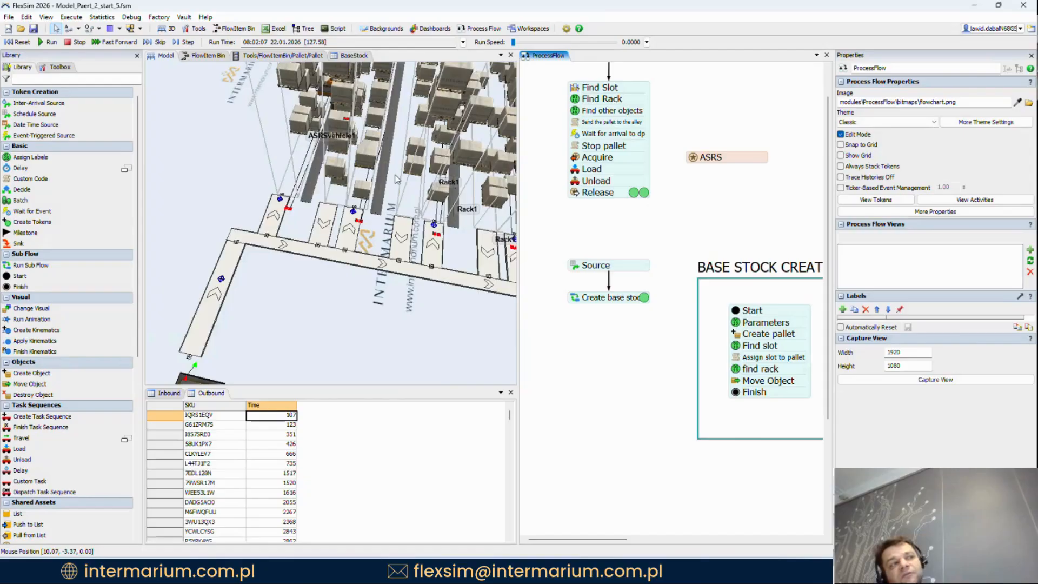
pyautogui.scroll(-4, 396, 179)
pyautogui.moveTo(277, 160); pyautogui.dragTo(201, 265)
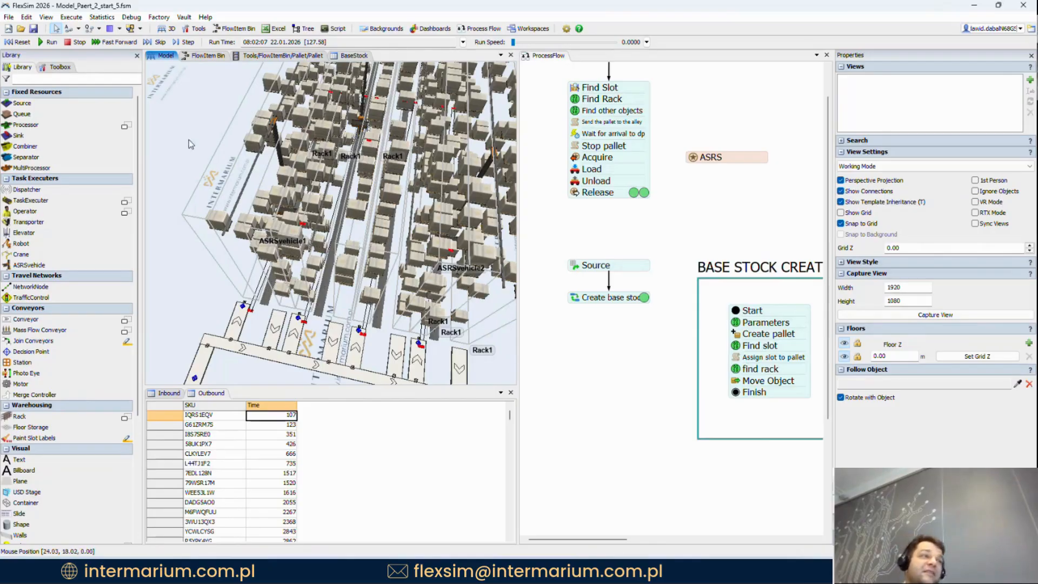
pyautogui.moveTo(227, 134); pyautogui.dragTo(227, 150, button='right')
pyautogui.scroll(-3, 221, 125)
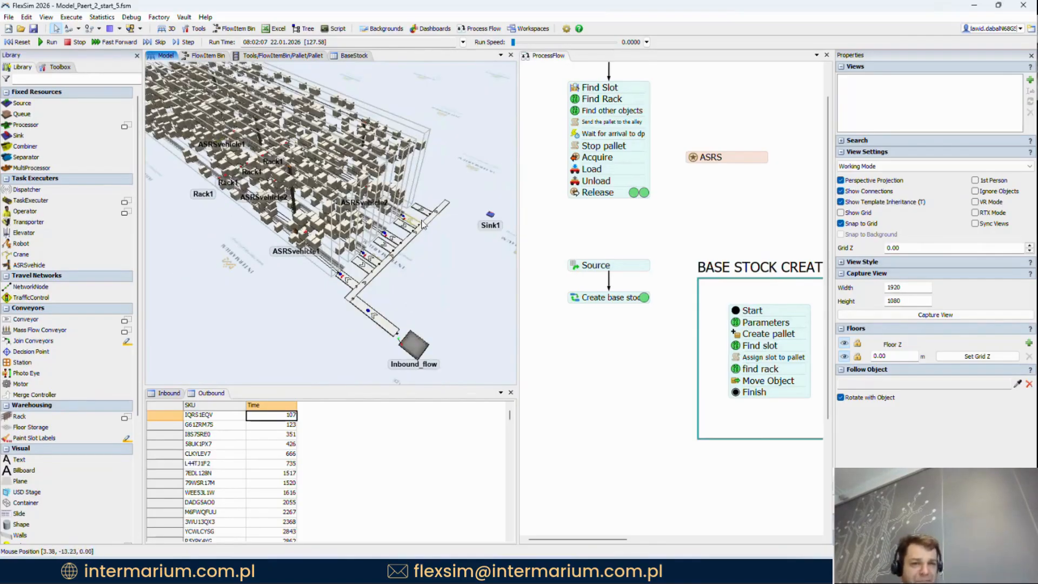
pyautogui.scroll(-1, 794, 195)
# Step: Review the process flow layout from the Inbound and Outbound flows back to the sequence with Acquire, Load, Unload and Release
pyautogui.moveTo(793, 194); pyautogui.dragTo(382, 189)
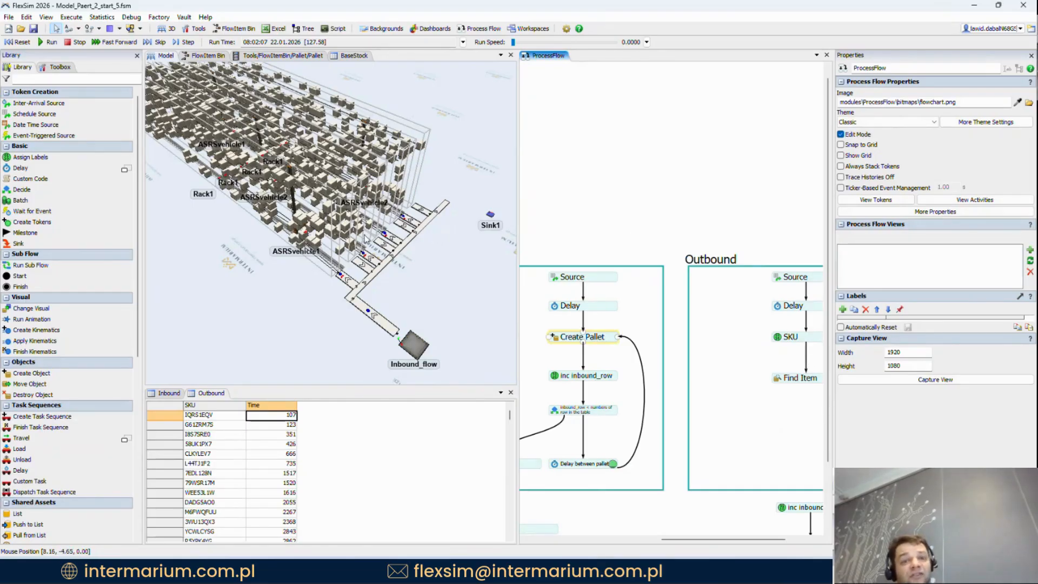
pyautogui.moveTo(420, 276); pyautogui.dragTo(398, 281, button='right')
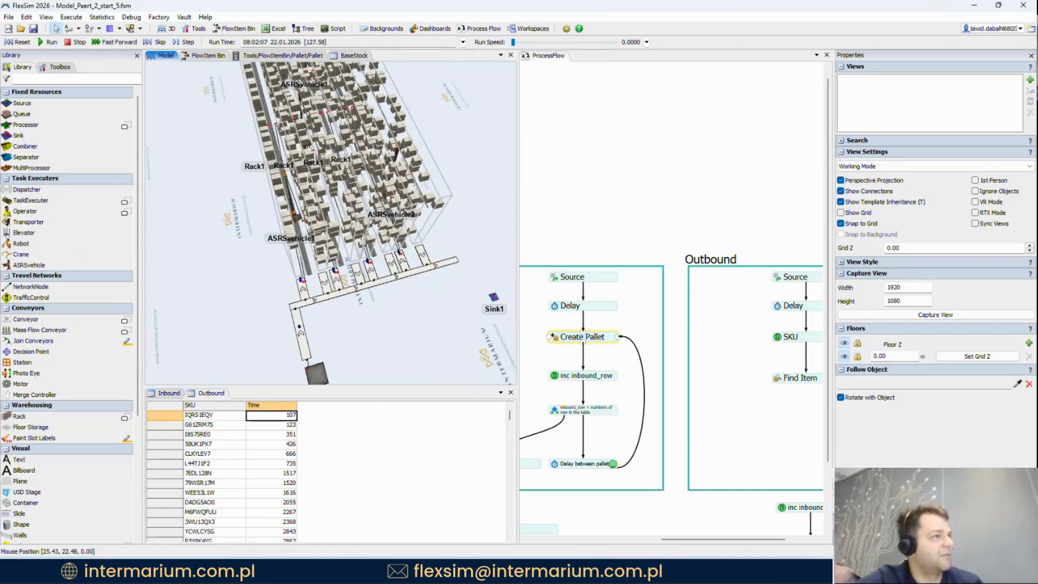
pyautogui.click(598, 227)
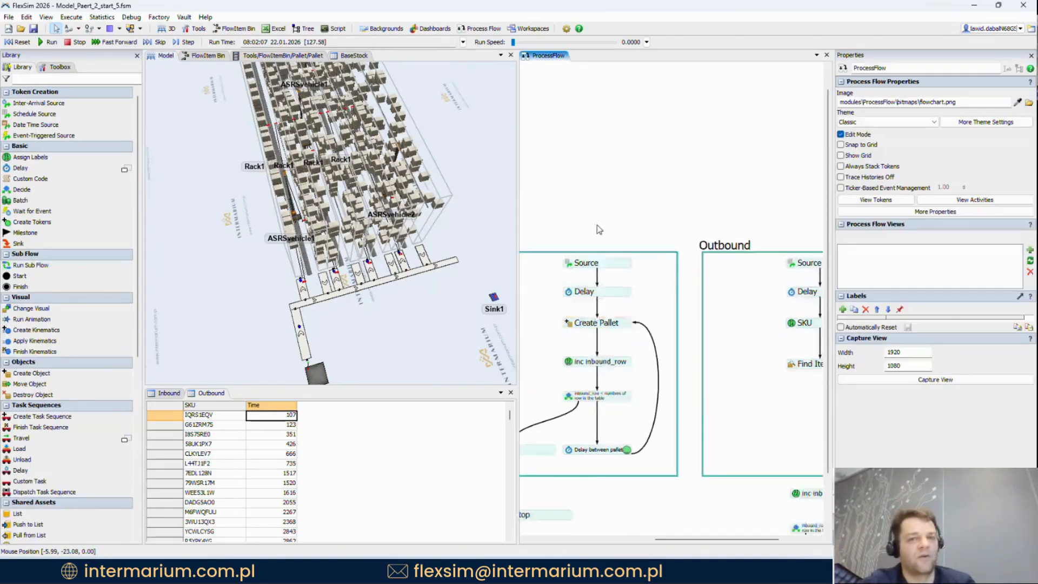
pyautogui.scroll(-4, 622, 205)
pyautogui.moveTo(645, 170); pyautogui.dragTo(669, 182)
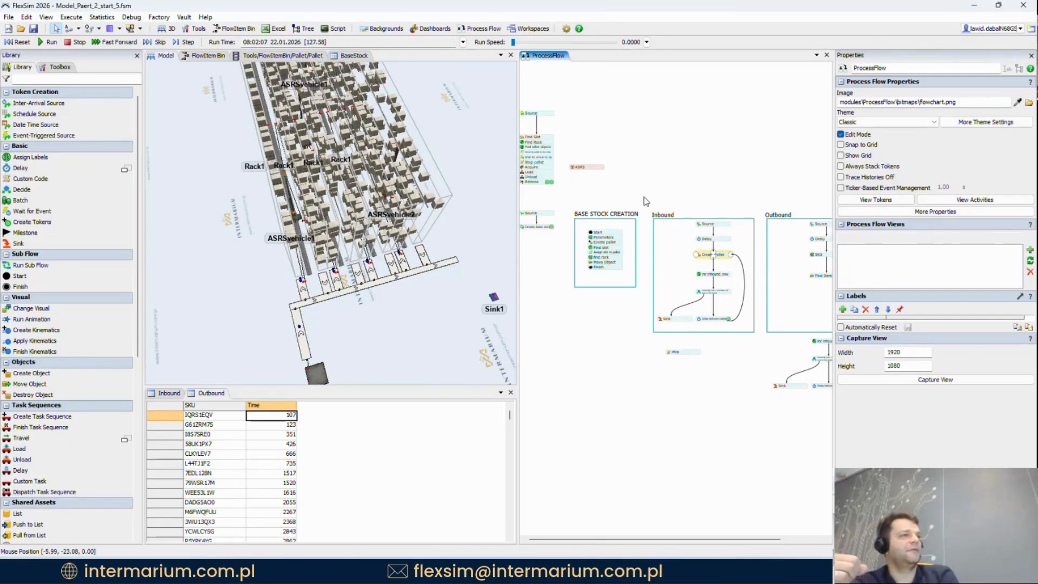
pyautogui.moveTo(578, 147); pyautogui.dragTo(624, 143)
pyautogui.scroll(1, 597, 135)
pyautogui.rightClick(598, 134)
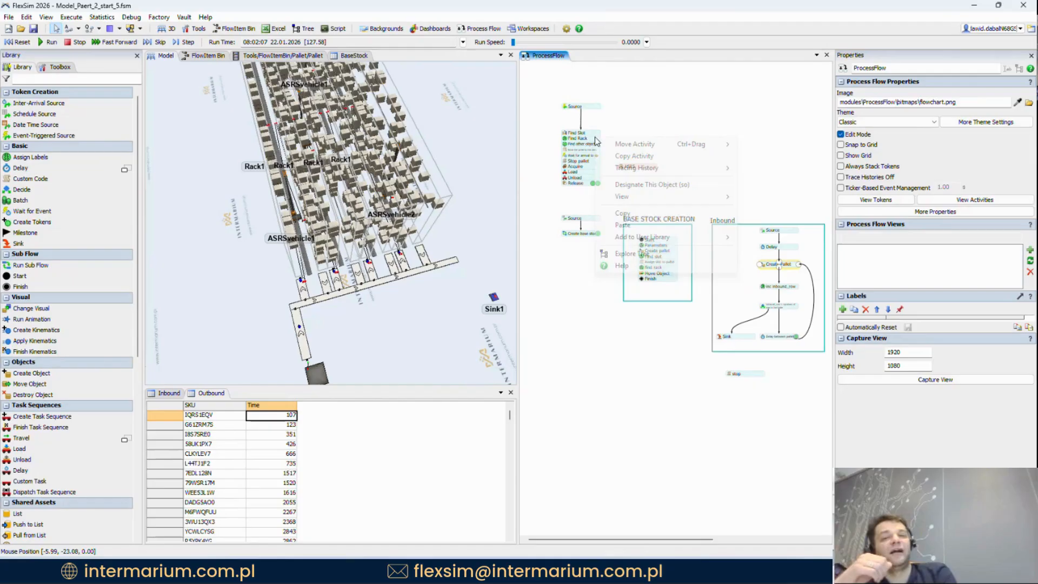
pyautogui.click(635, 119)
pyautogui.scroll(6, 577, 117)
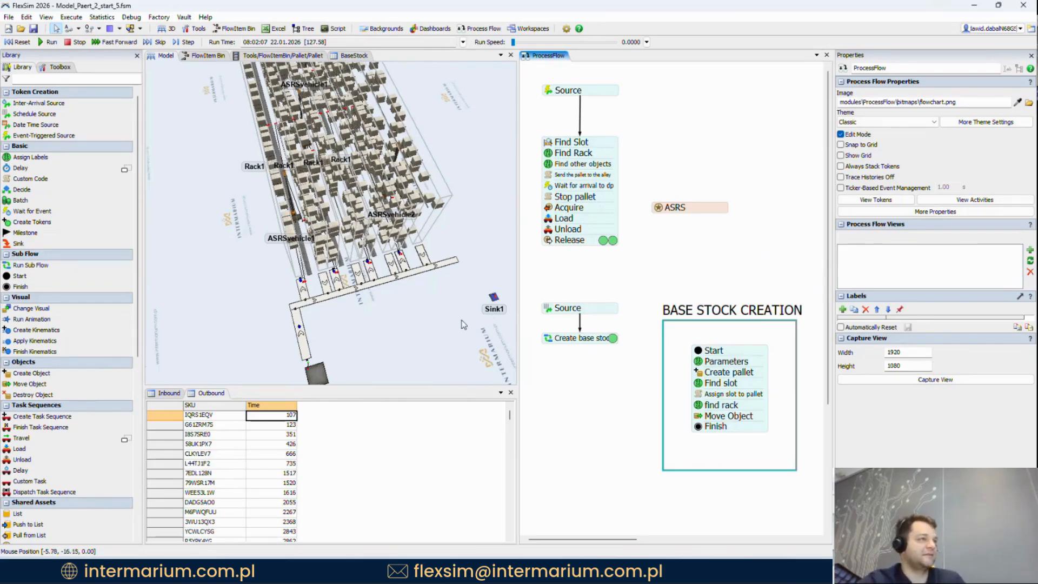
# Step: Inspect the entry and exit conveyors at the rack aisles and the ASRS vehicles serving them
pyautogui.moveTo(463, 322); pyautogui.dragTo(399, 315, button='right')
pyautogui.scroll(3, 296, 259)
pyautogui.scroll(4, 263, 285)
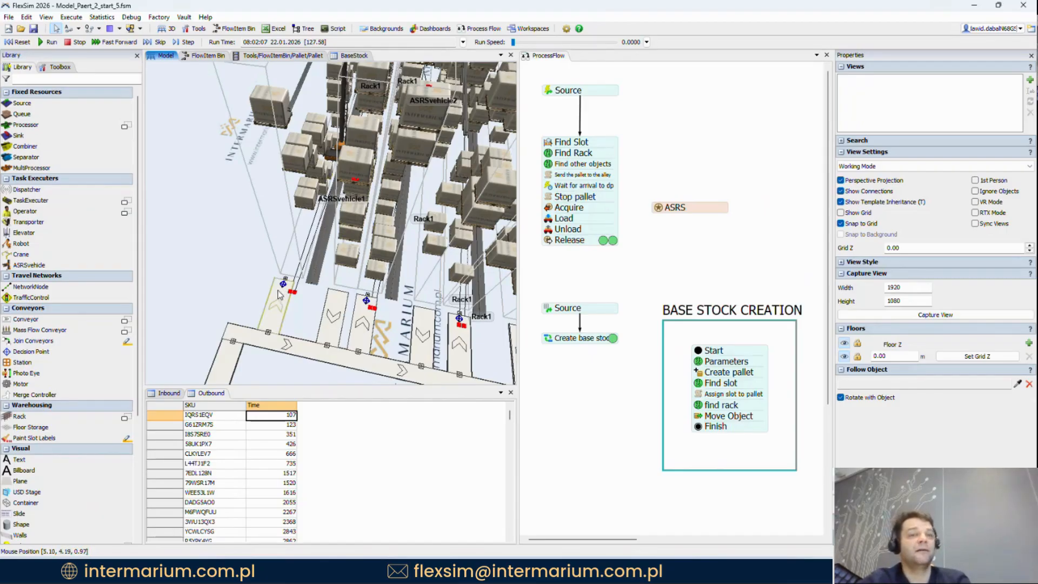
pyautogui.scroll(-5, 279, 293)
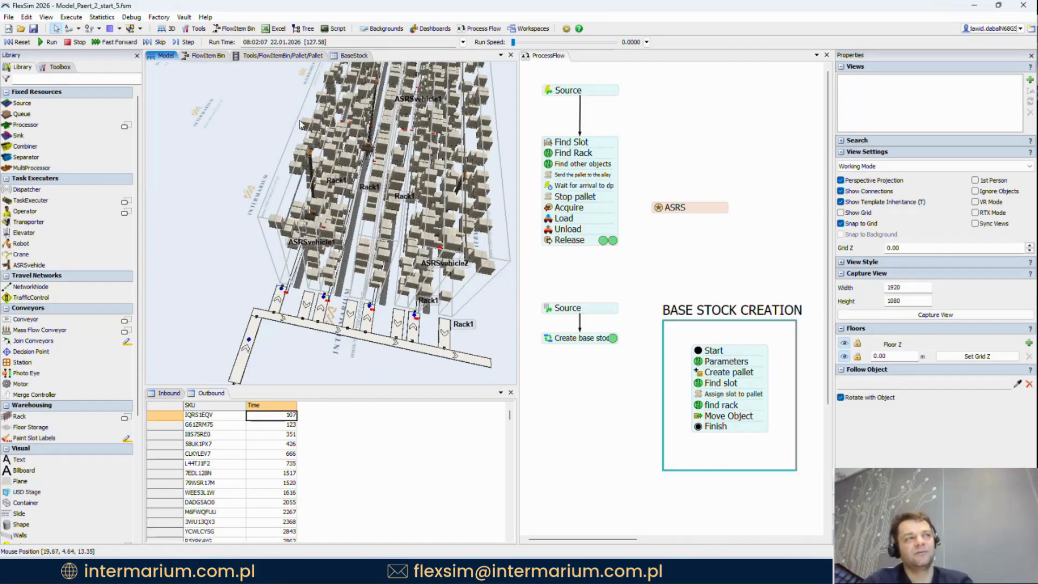
pyautogui.scroll(5, 336, 312)
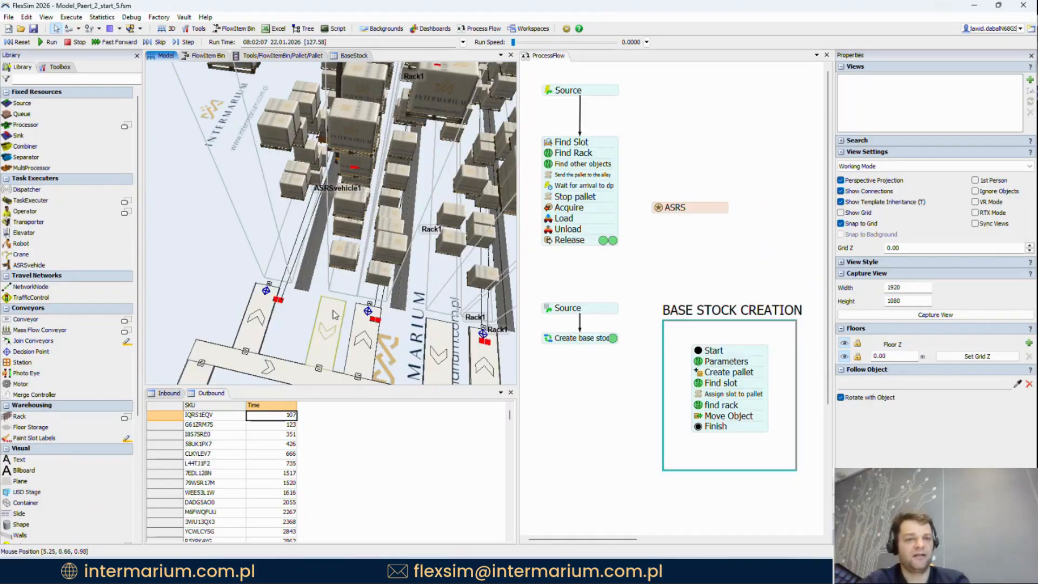
pyautogui.moveTo(304, 315); pyautogui.dragTo(380, 235, button='right')
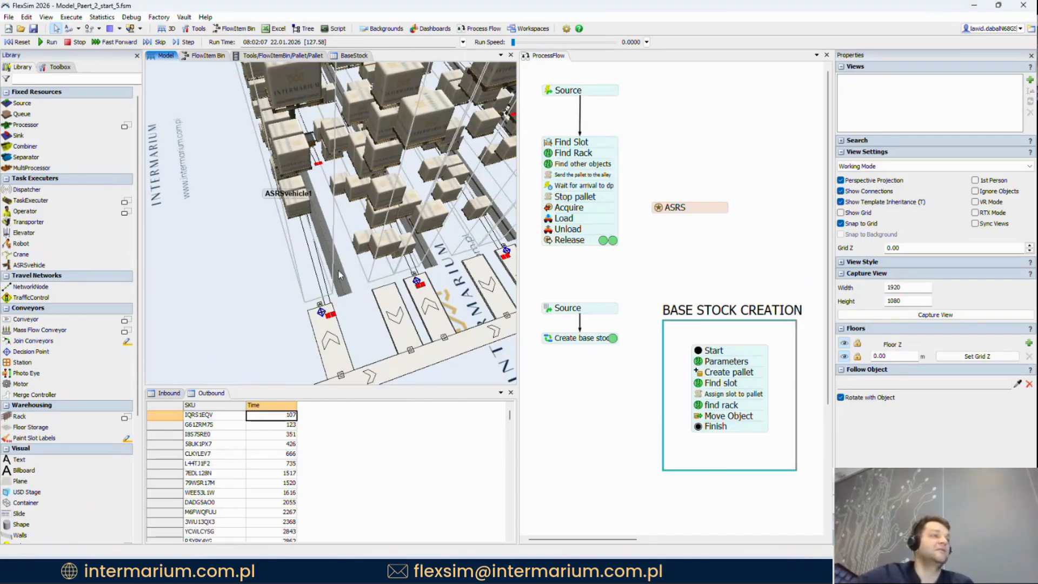
pyautogui.scroll(-6, 357, 329)
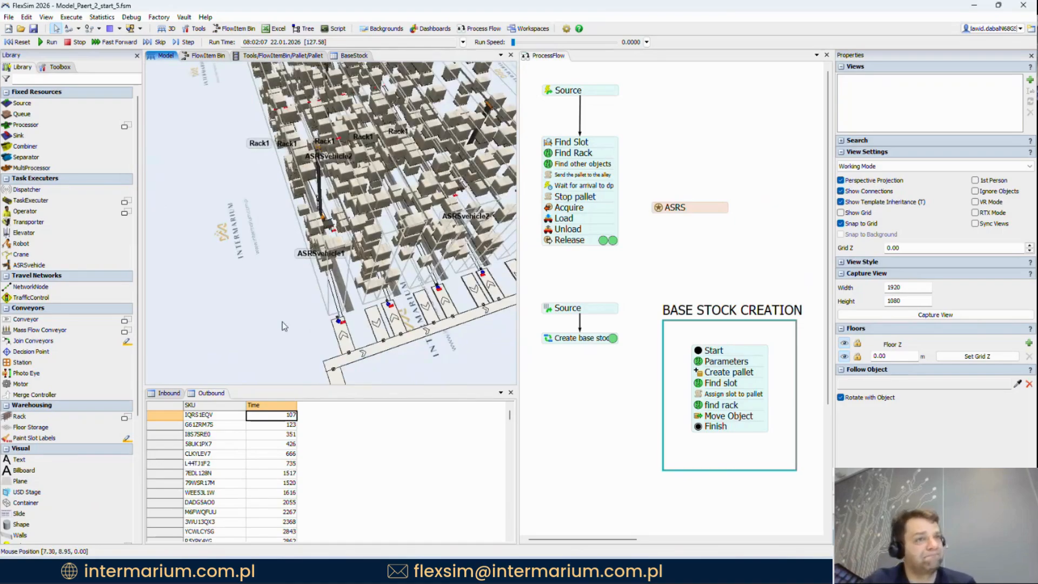
# Step: Reset the simulation model to its start state
pyautogui.moveTo(341, 327); pyautogui.dragTo(266, 311, button='right')
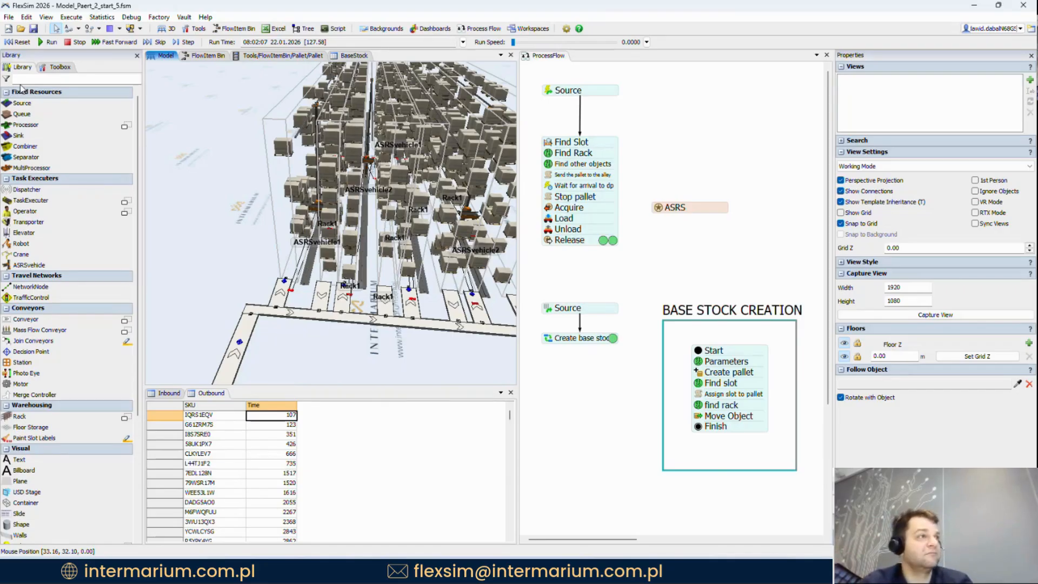
pyautogui.moveTo(237, 239); pyautogui.dragTo(309, 287, button='right')
pyautogui.click(17, 42)
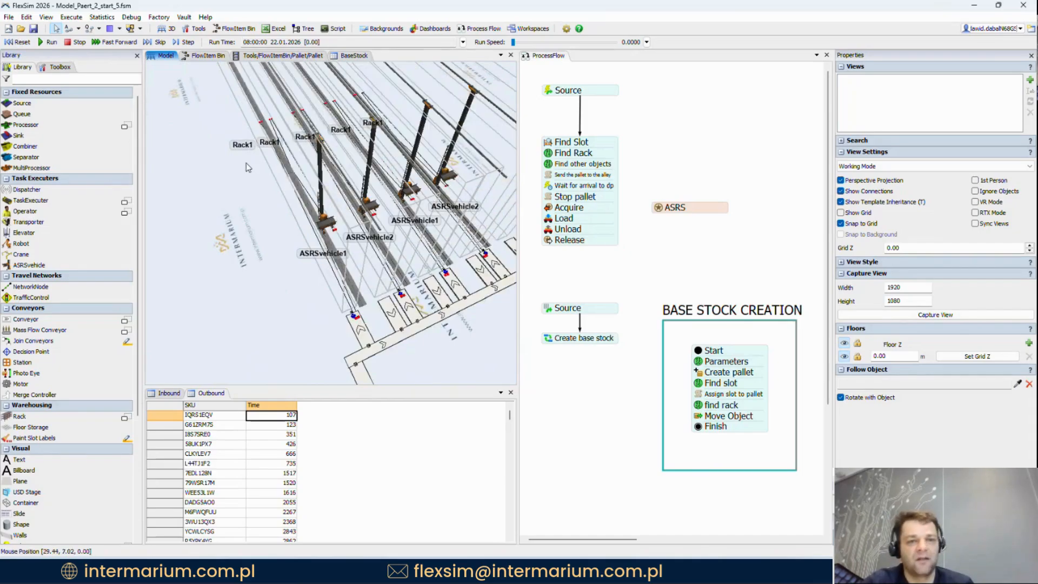
# Step: Add a global item list to the model and name it ASRS_tasks
pyautogui.click(721, 161)
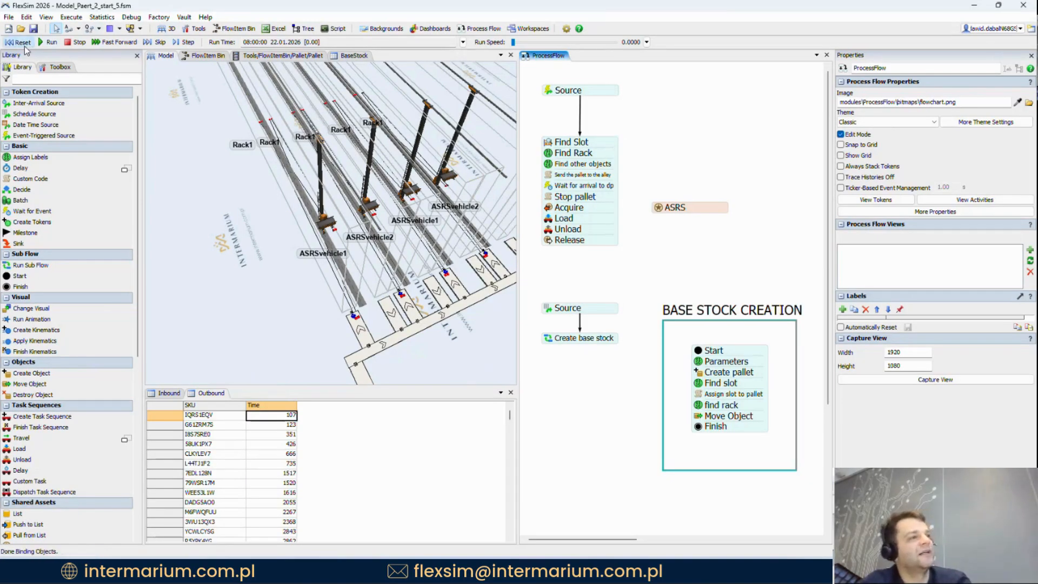
pyautogui.scroll(-1, 719, 174)
pyautogui.scroll(-3, 716, 172)
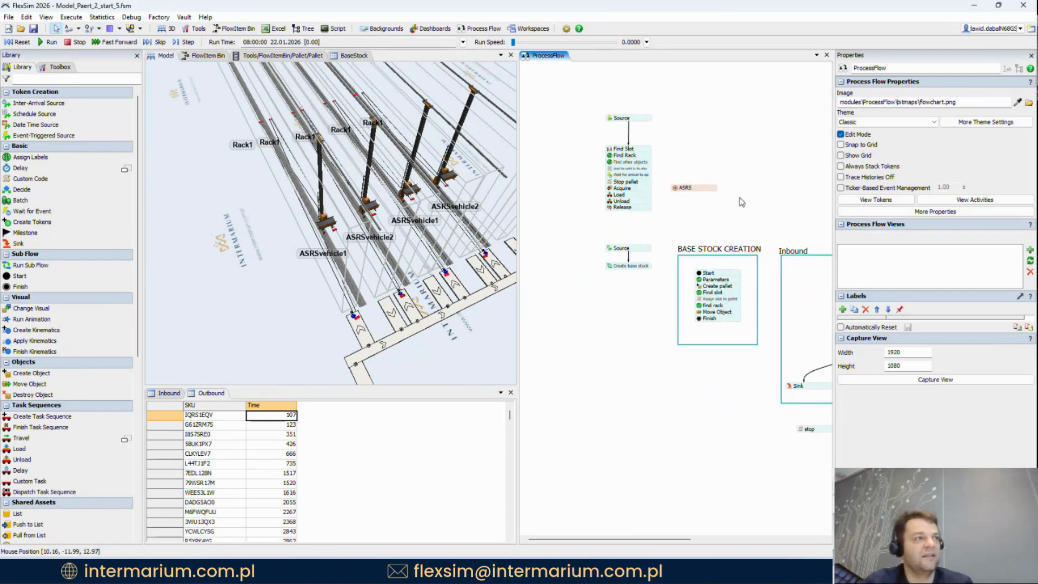
pyautogui.moveTo(796, 193); pyautogui.dragTo(569, 125)
pyautogui.moveTo(705, 147); pyautogui.dragTo(614, 131)
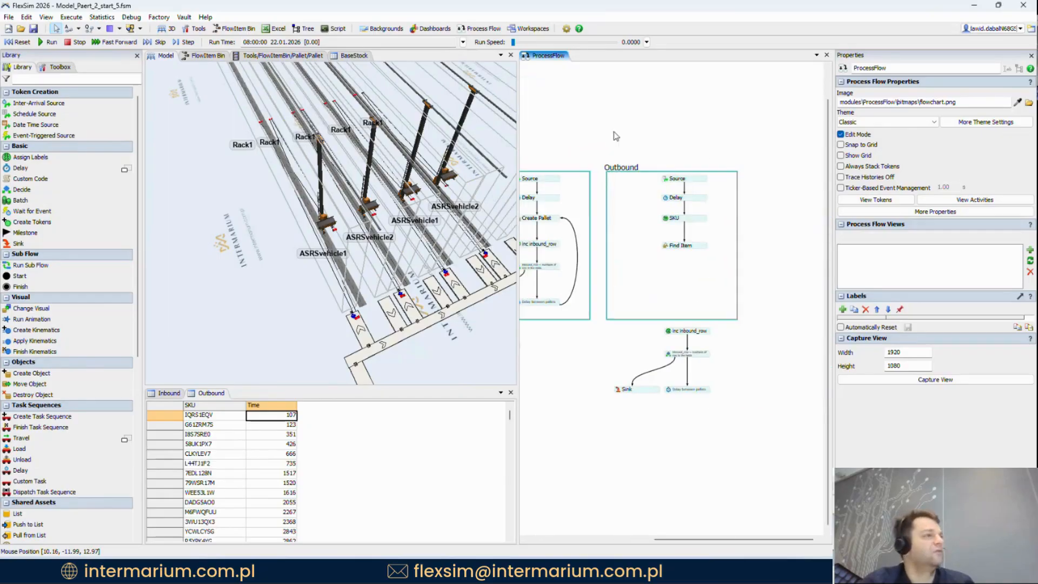
pyautogui.click(60, 66)
pyautogui.click(9, 80)
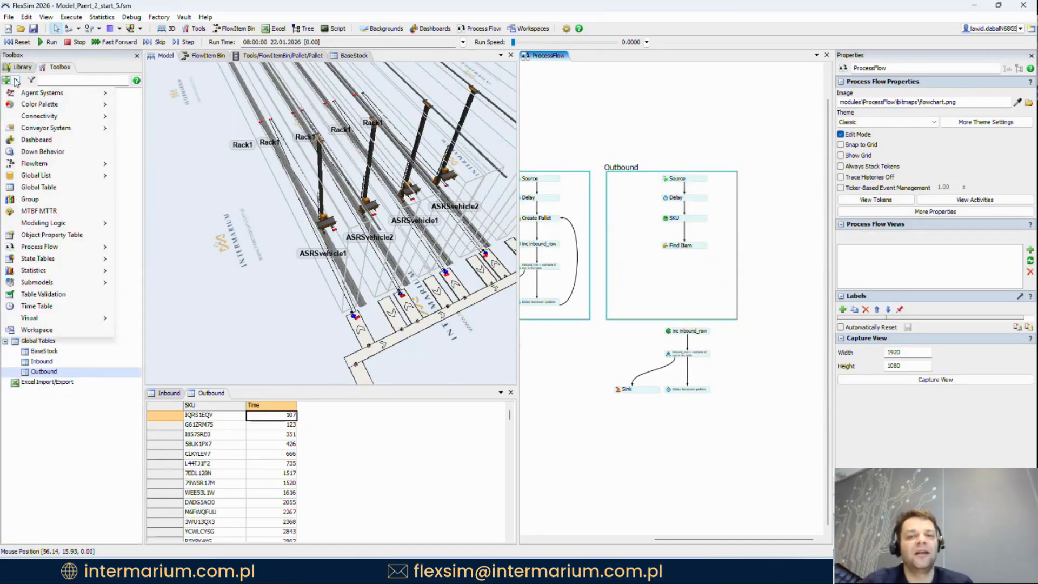
pyautogui.moveTo(54, 175)
pyautogui.click(162, 188)
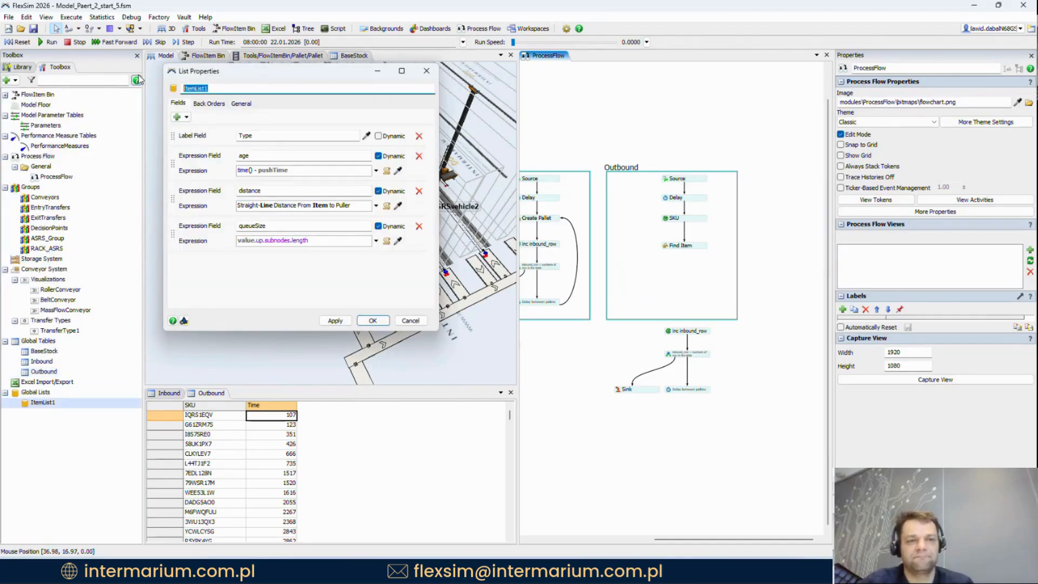
pyautogui.write('ASRS_task')
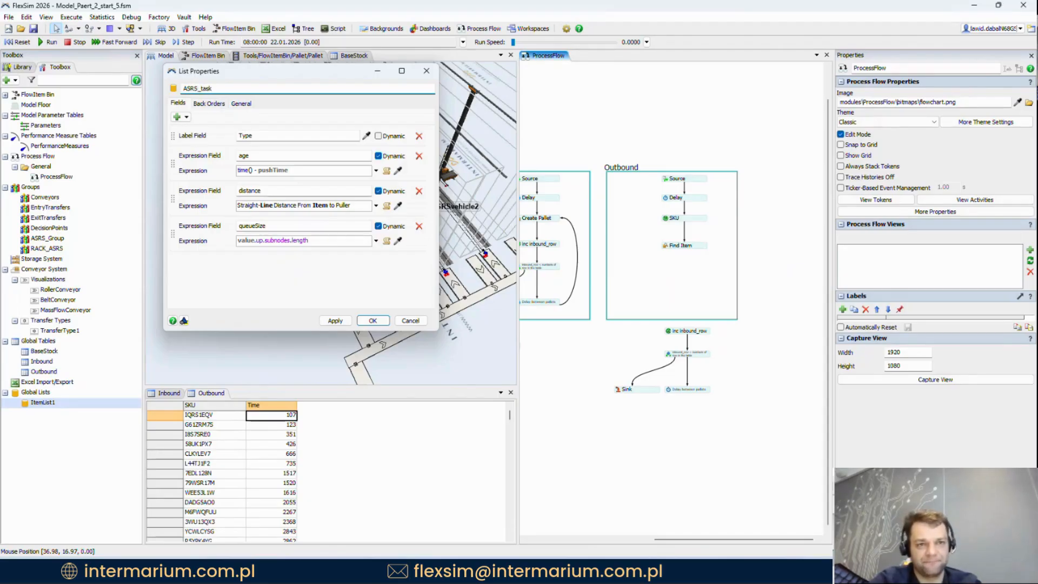
pyautogui.write('s')
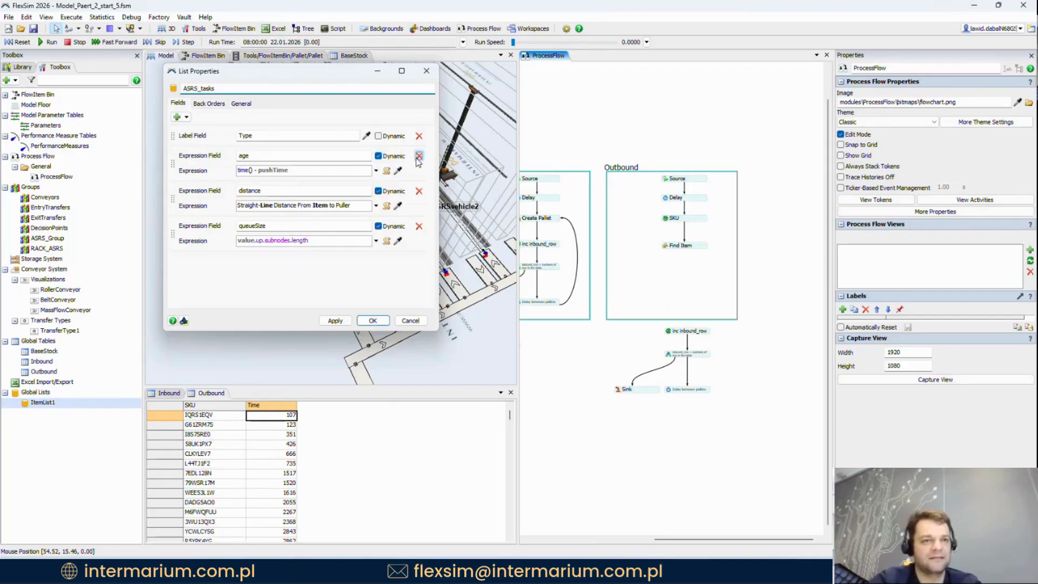
# Step: Remove the age, distance, queueSize and Type fields from the ASRS_tasks list and save its properties
pyautogui.click(418, 156)
pyautogui.click(418, 156)
pyautogui.click(418, 156)
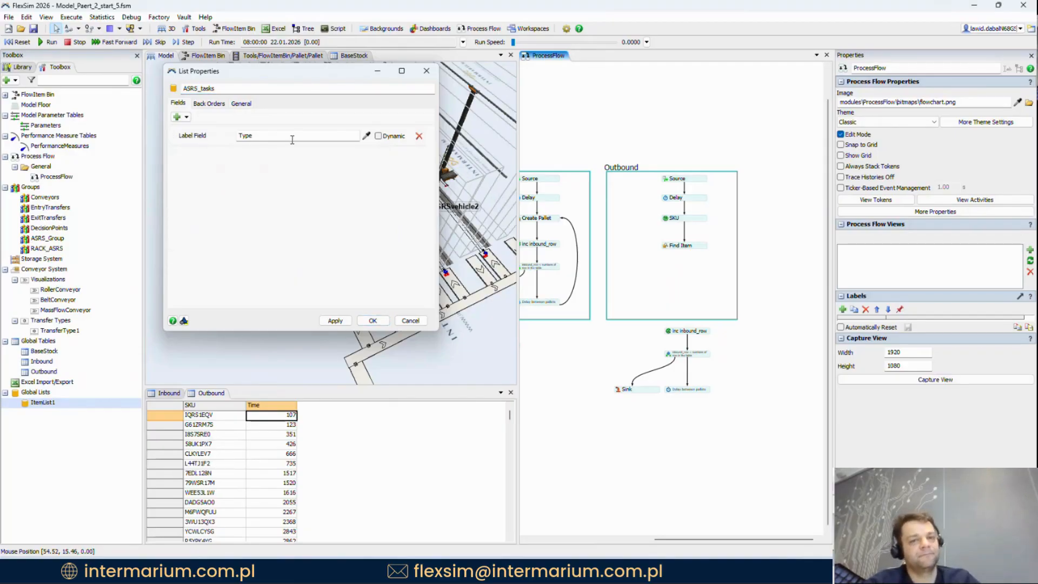
pyautogui.click(419, 136)
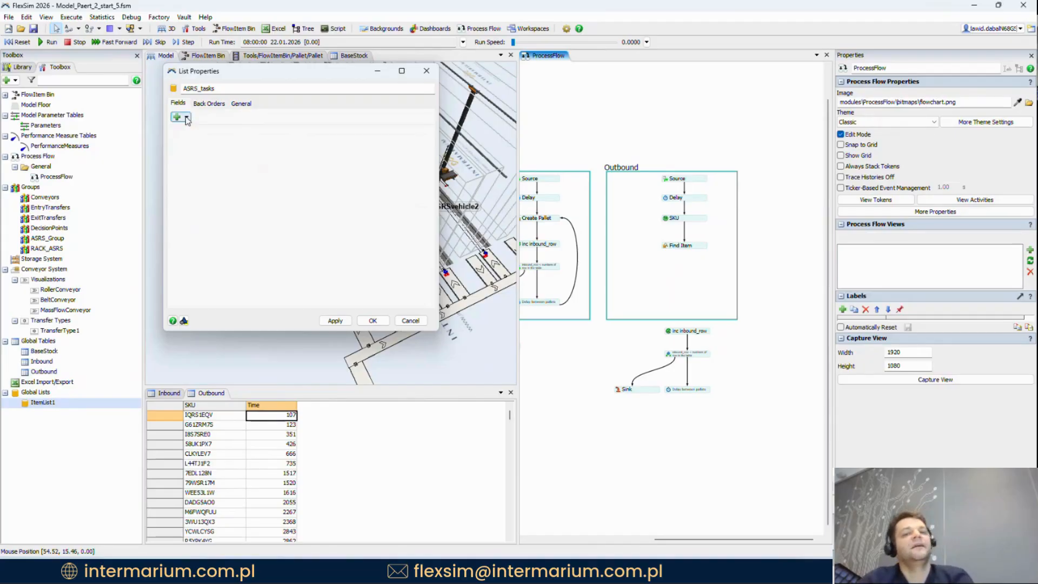
pyautogui.click(186, 117)
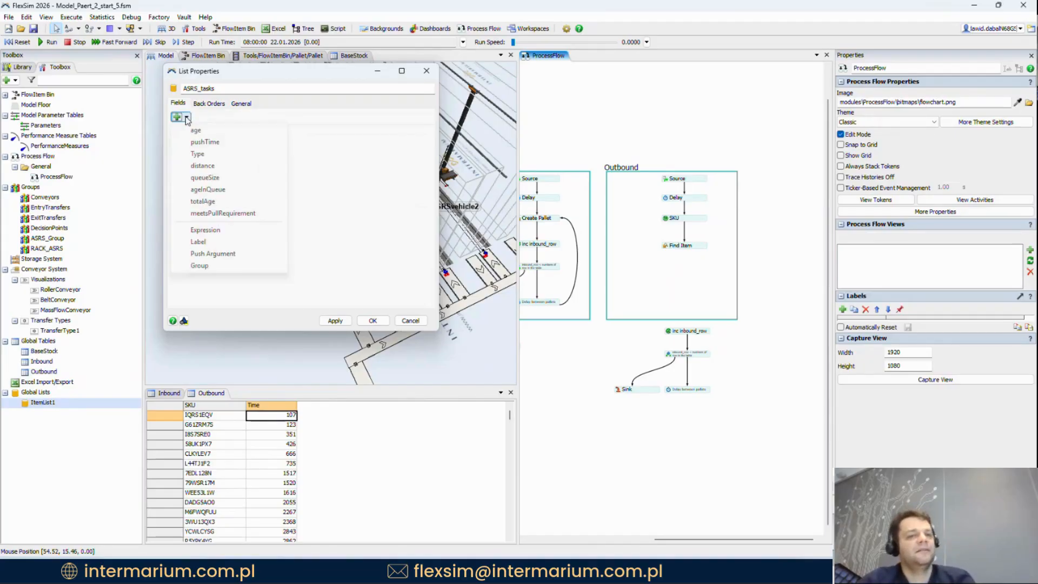
pyautogui.click(310, 112)
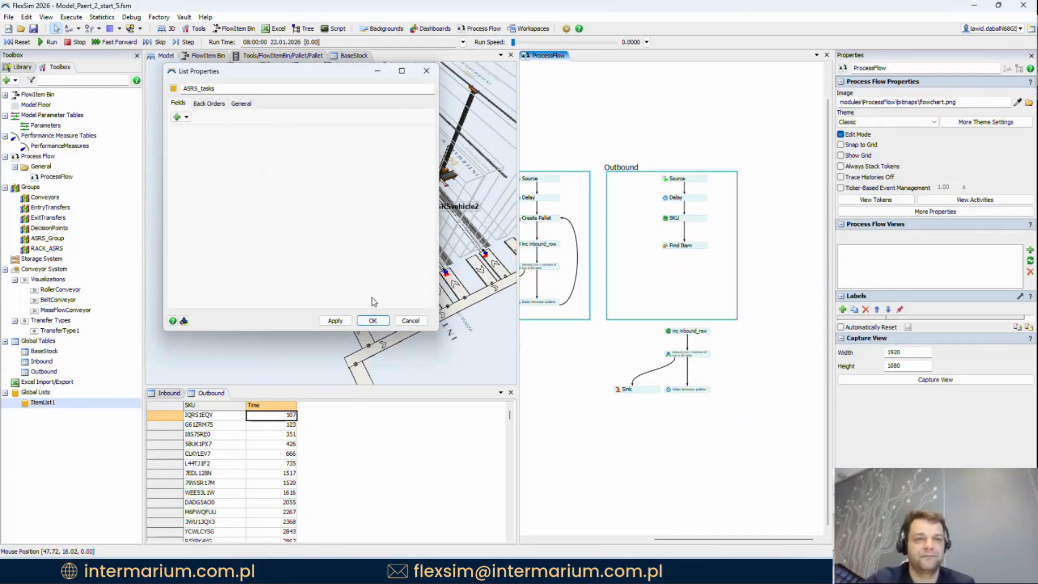
pyautogui.click(374, 321)
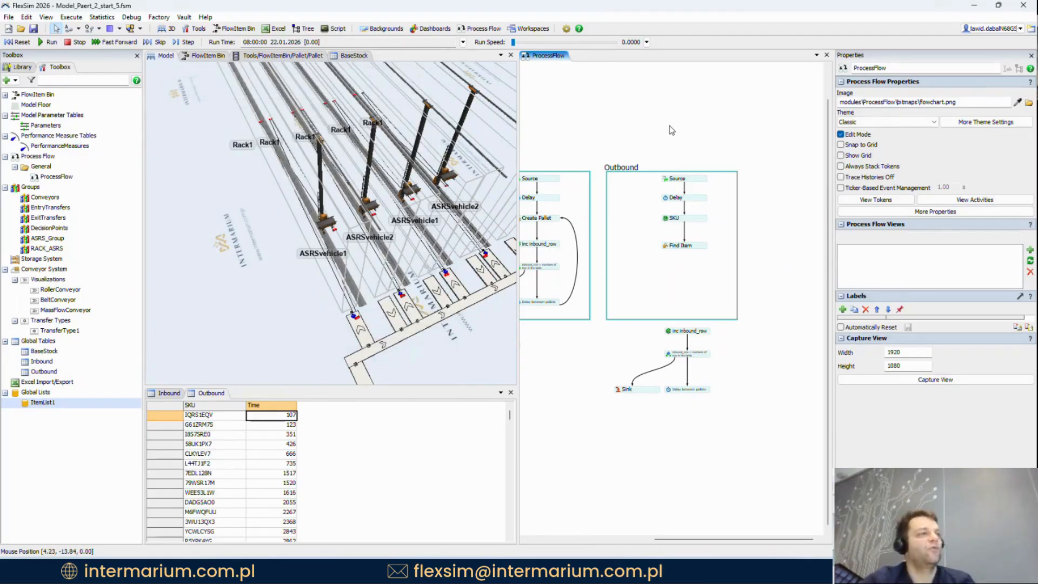
# Step: Enlarge the process flow pane and bring the whole Outbound flow into view
pyautogui.moveTo(770, 185); pyautogui.dragTo(711, 161)
pyautogui.scroll(1, 722, 191)
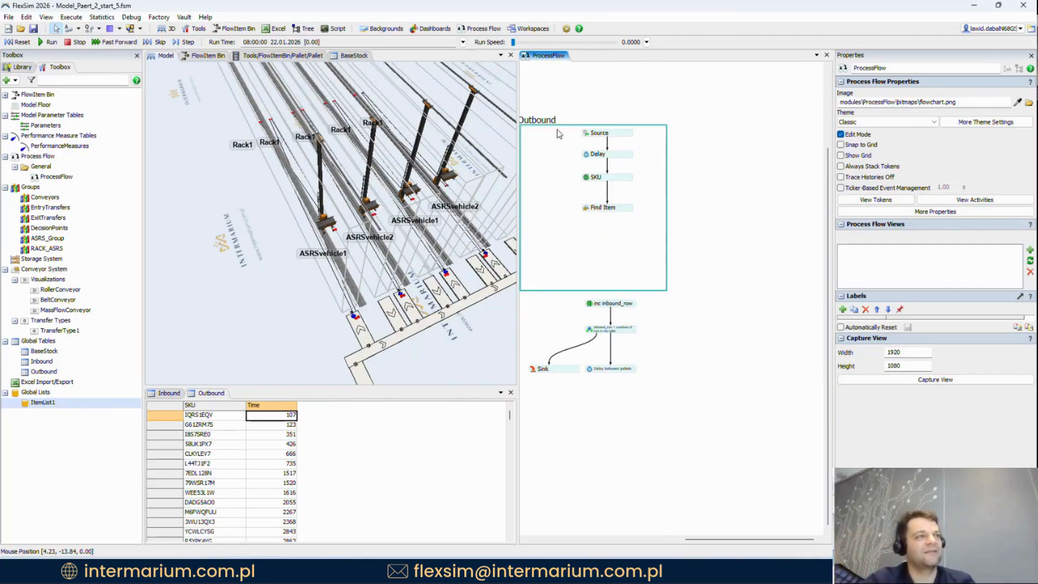
pyautogui.moveTo(518, 106); pyautogui.dragTo(454, 108)
pyautogui.moveTo(651, 184); pyautogui.dragTo(689, 185)
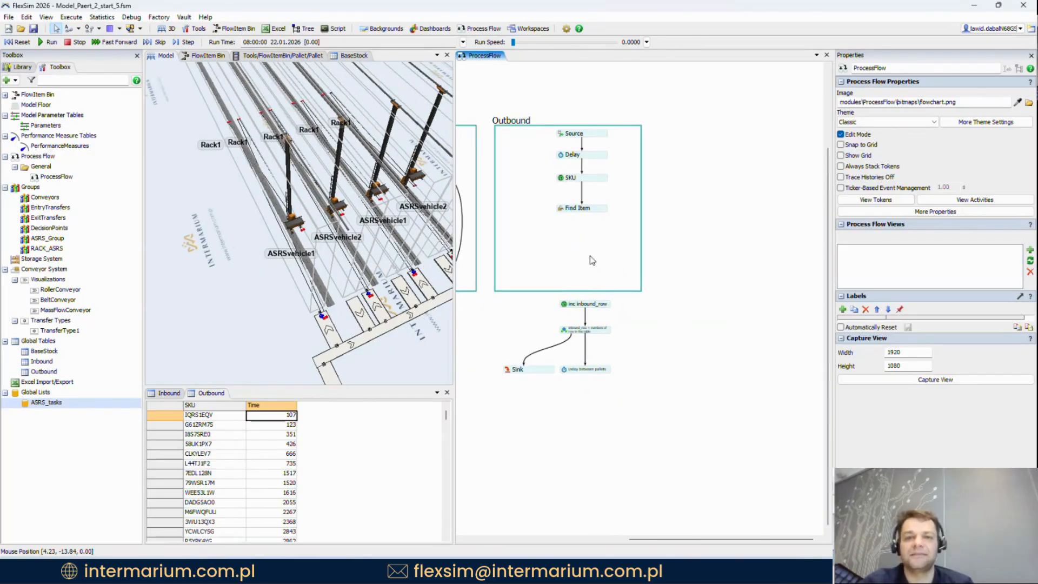
pyautogui.scroll(1, 692, 162)
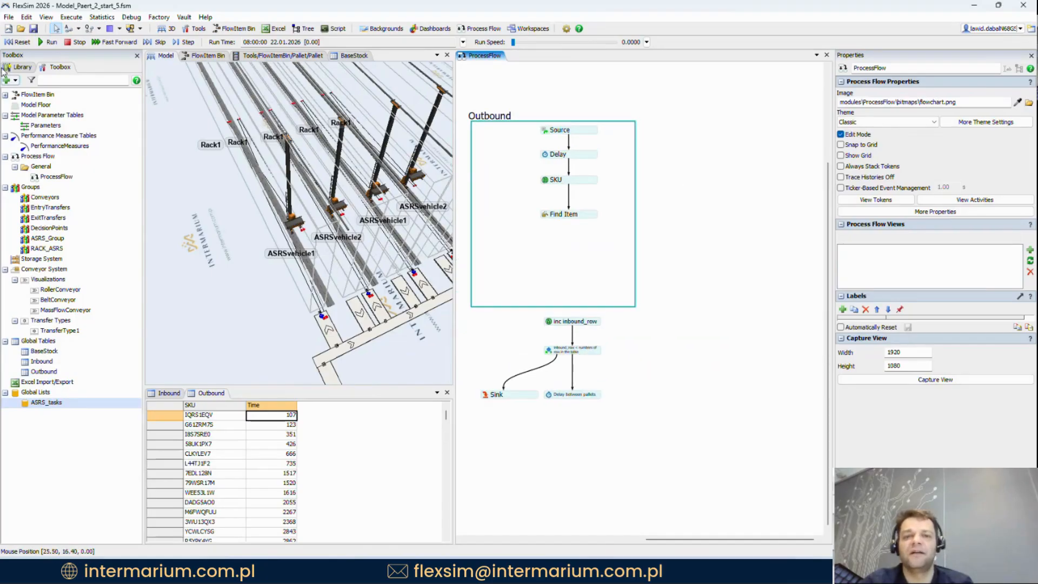
# Step: Add a shared List asset beside the Outbound container and name it ASRS_TASKS
pyautogui.click(19, 67)
pyautogui.scroll(-5, 54, 351)
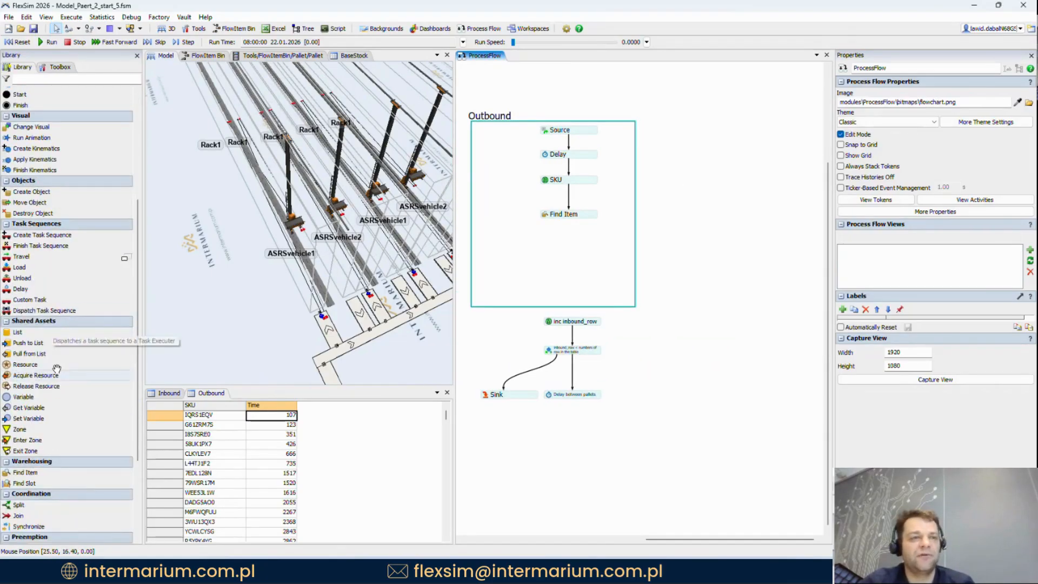
pyautogui.click(18, 332)
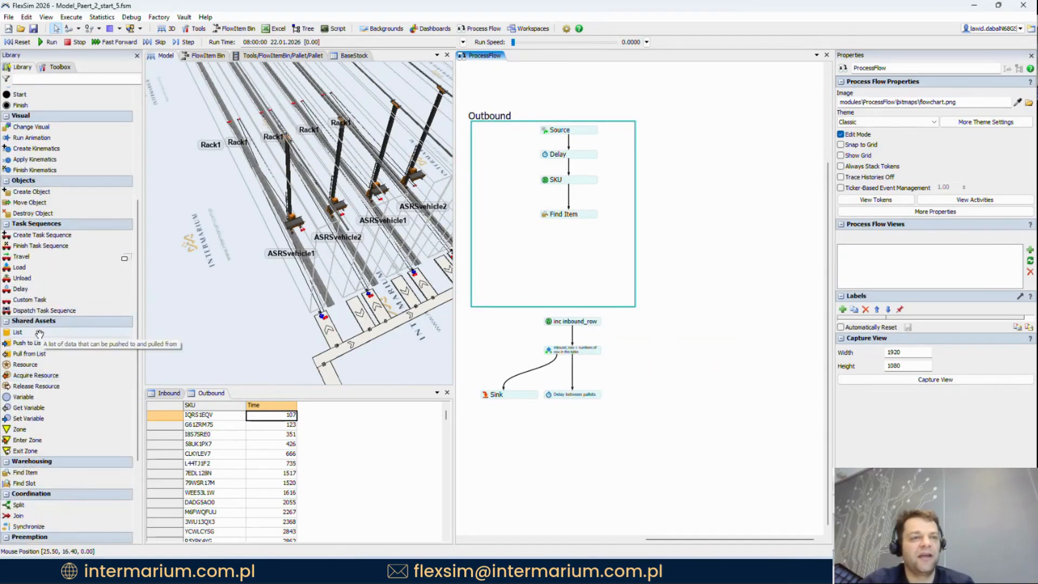
pyautogui.click(656, 203)
pyautogui.scroll(3, 661, 218)
pyautogui.doubleClick(653, 239)
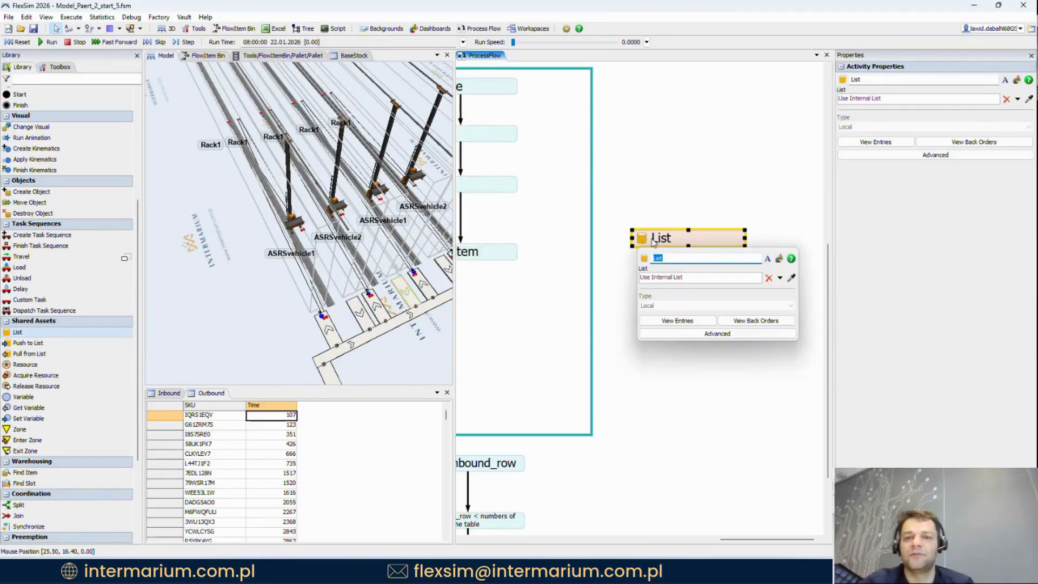
pyautogui.write('ASRA')
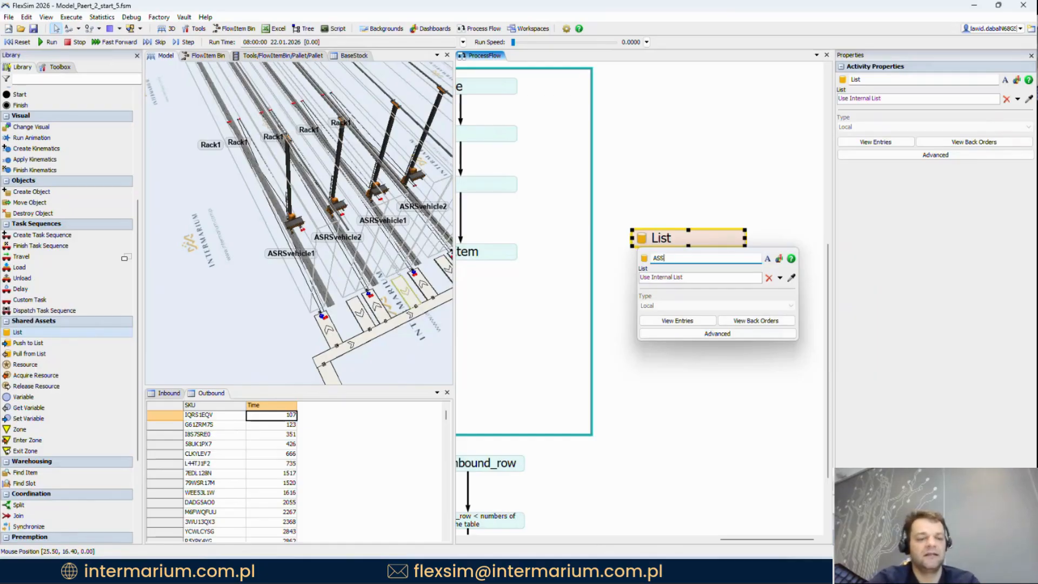
pyautogui.write('_')
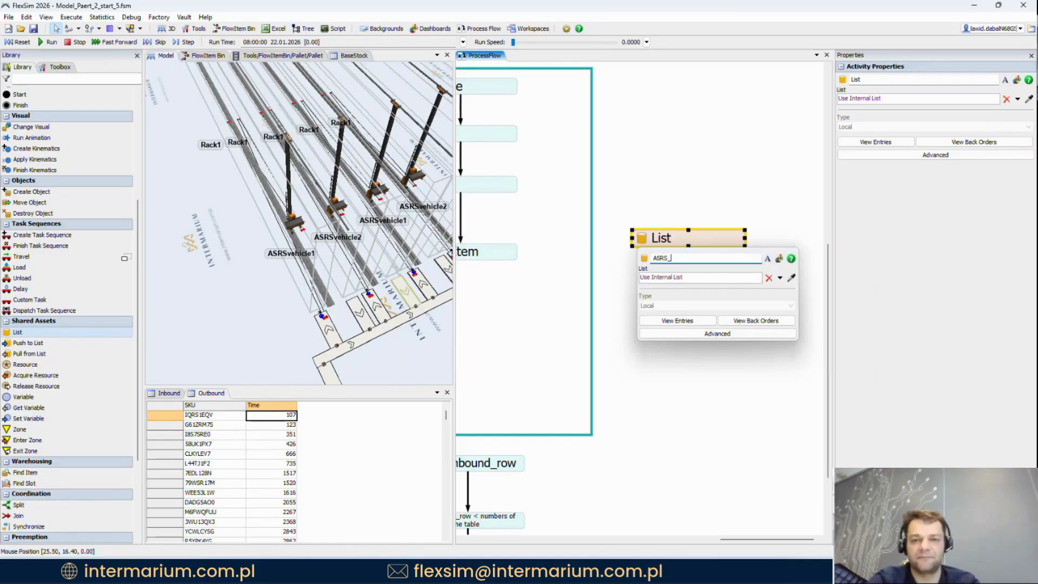
pyautogui.write('TASKS')
pyautogui.click(687, 144)
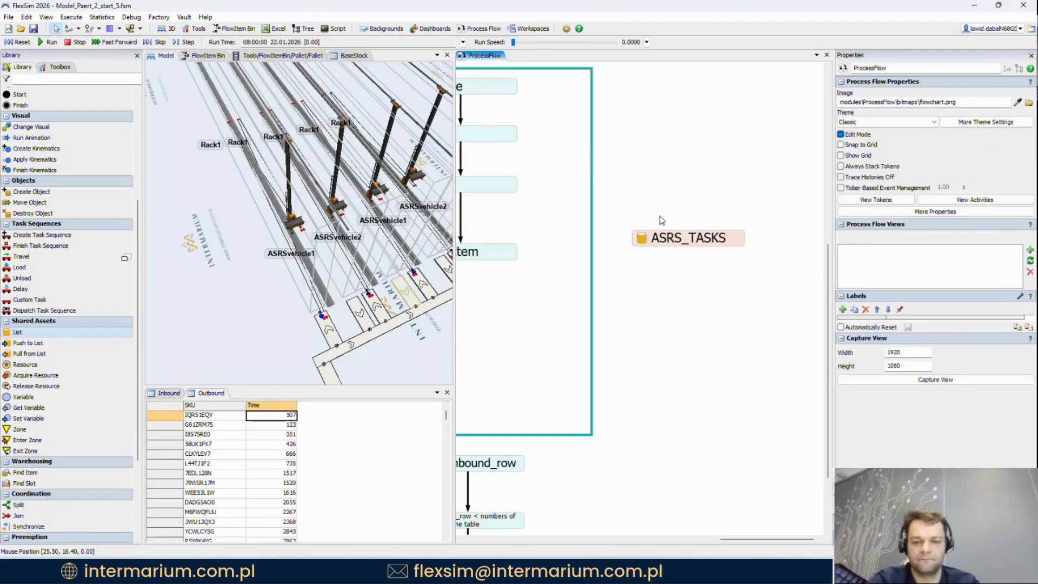
# Step: Link the ASRS_TASKS list activity to the global list ASRS_tasks and shift it slightly in the flow
pyautogui.doubleClick(644, 238)
pyautogui.click(781, 278)
pyautogui.moveTo(734, 317)
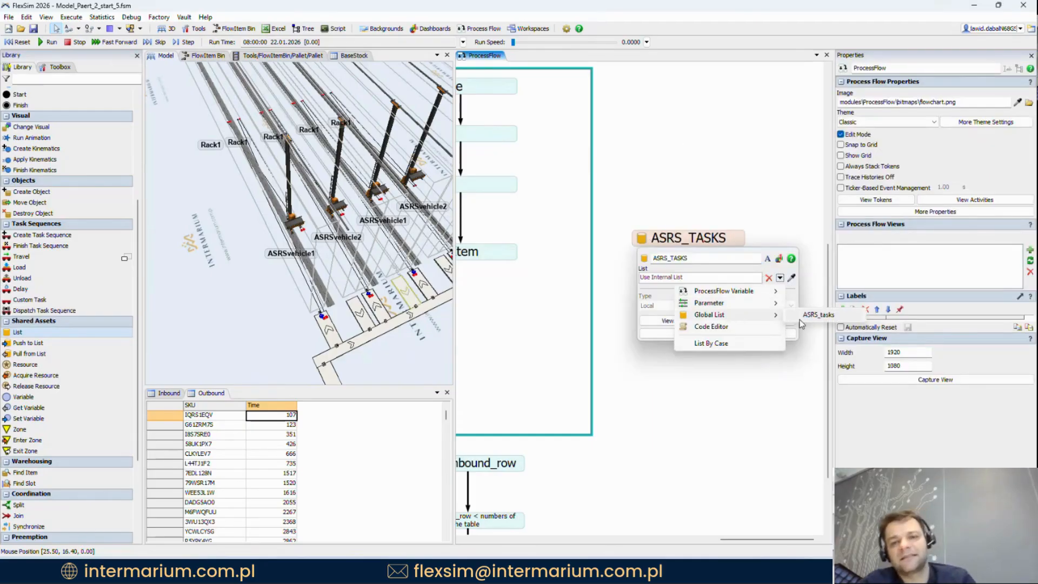
pyautogui.click(804, 317)
pyautogui.click(683, 174)
pyautogui.moveTo(684, 238); pyautogui.dragTo(689, 251)
pyautogui.moveTo(619, 165); pyautogui.dragTo(710, 133)
pyautogui.scroll(-2, 710, 133)
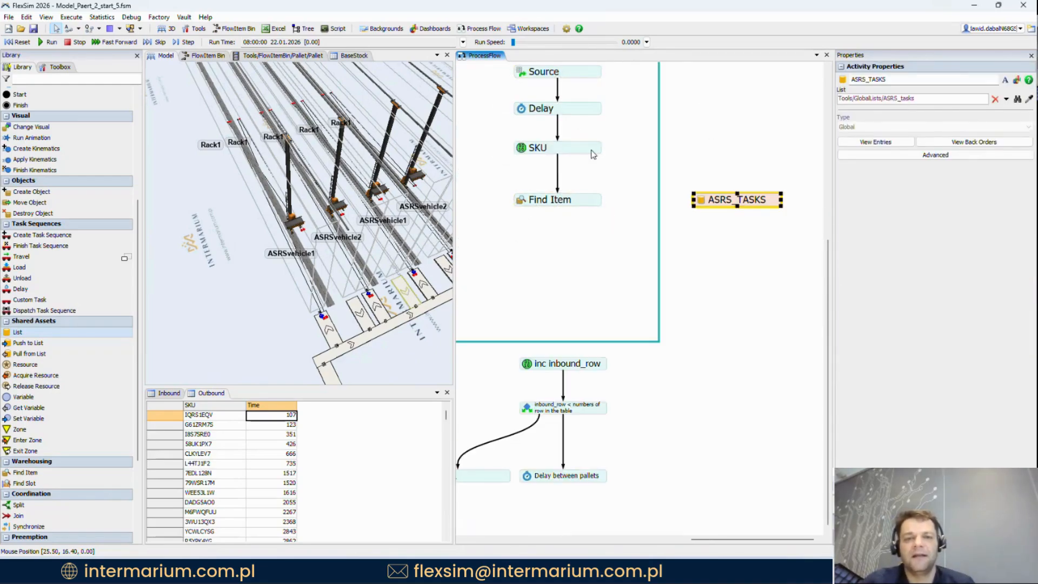
# Step: Add a Push to List activity, reference it to ASRS_TASKS, and attach it directly beneath Find Item
pyautogui.scroll(2, 575, 197)
pyautogui.doubleClick(509, 229)
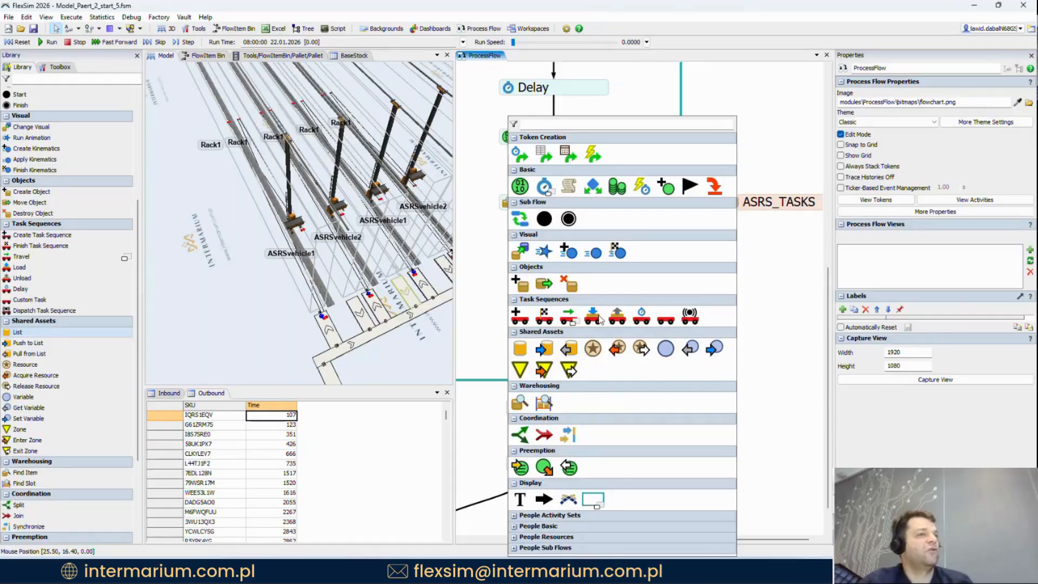
pyautogui.click(544, 349)
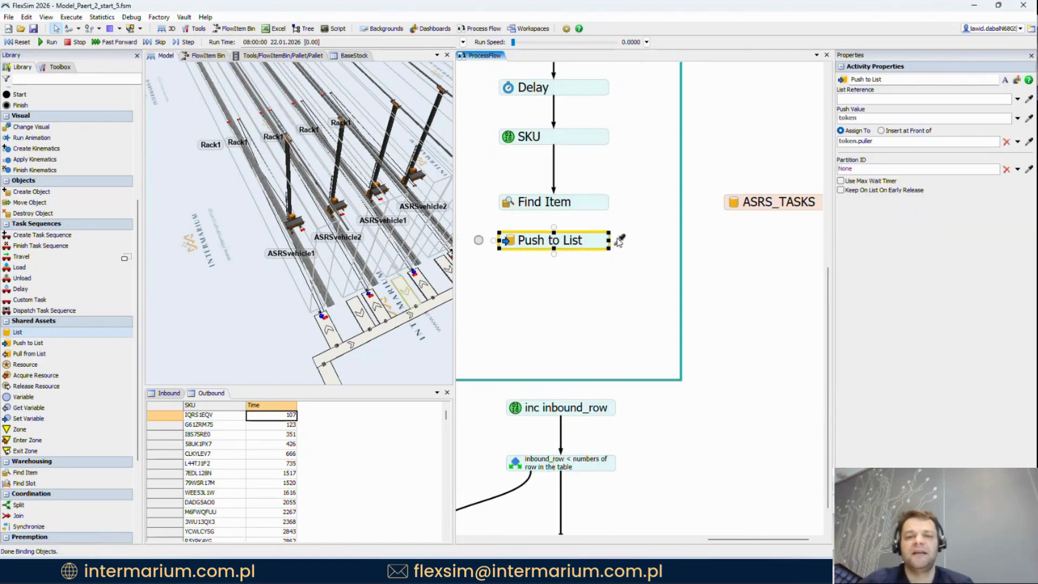
pyautogui.moveTo(619, 240); pyautogui.dragTo(757, 204)
pyautogui.moveTo(575, 238); pyautogui.dragTo(570, 227)
pyautogui.moveTo(773, 202); pyautogui.dragTo(773, 217)
pyautogui.click(642, 255)
# Step: Rename the Push to List activity Create ASRS task and set its push value to token.pallet
pyautogui.click(507, 219)
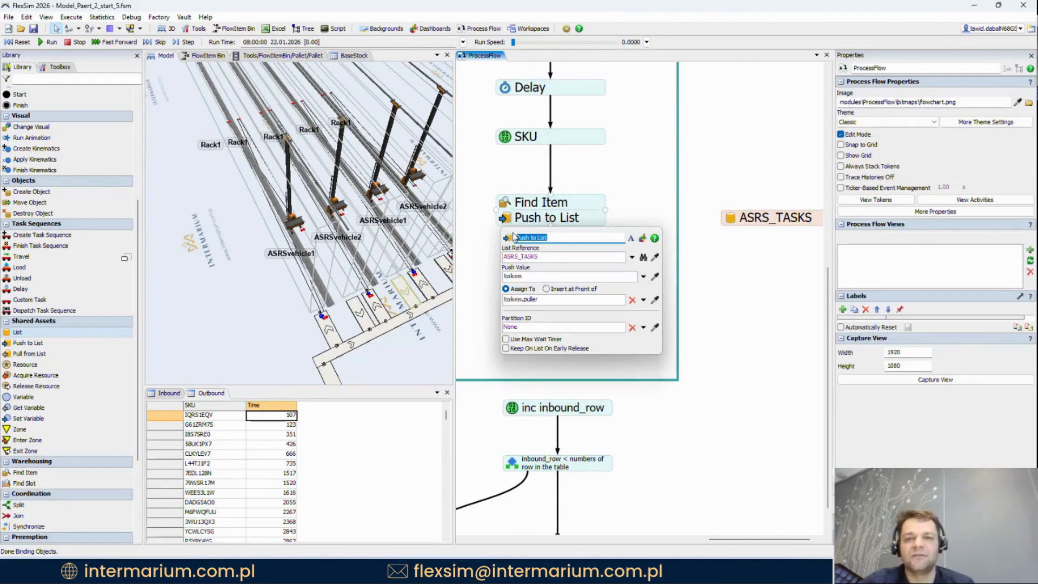
pyautogui.write('Create ASRS task')
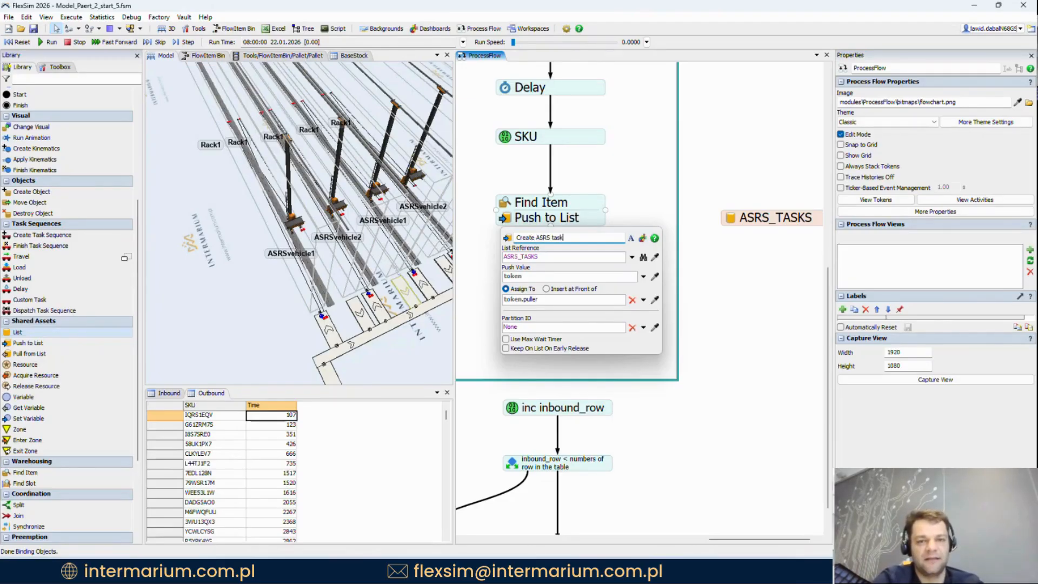
pyautogui.click(533, 276)
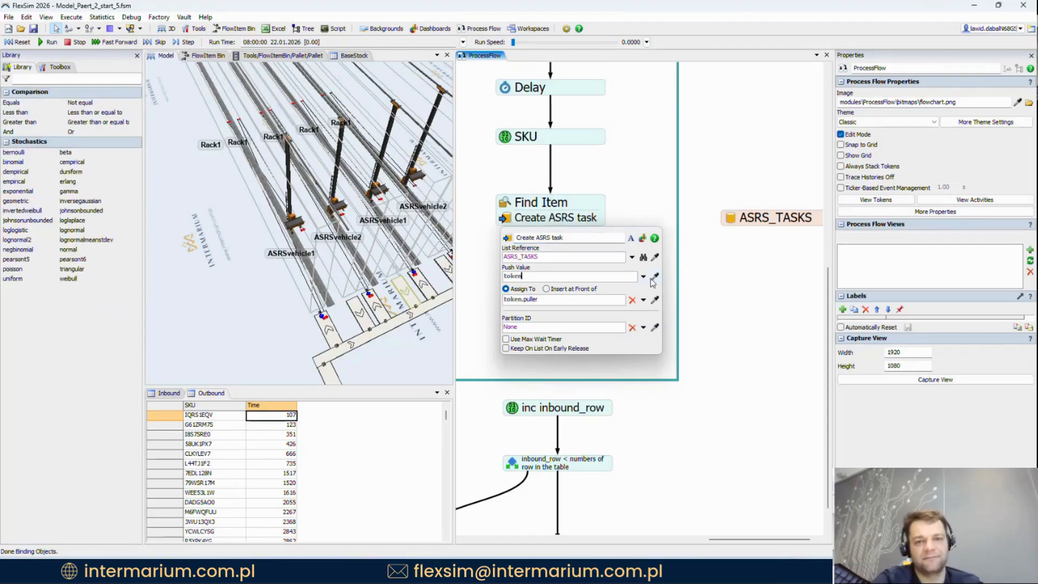
pyautogui.click(643, 276)
pyautogui.moveTo(627, 314)
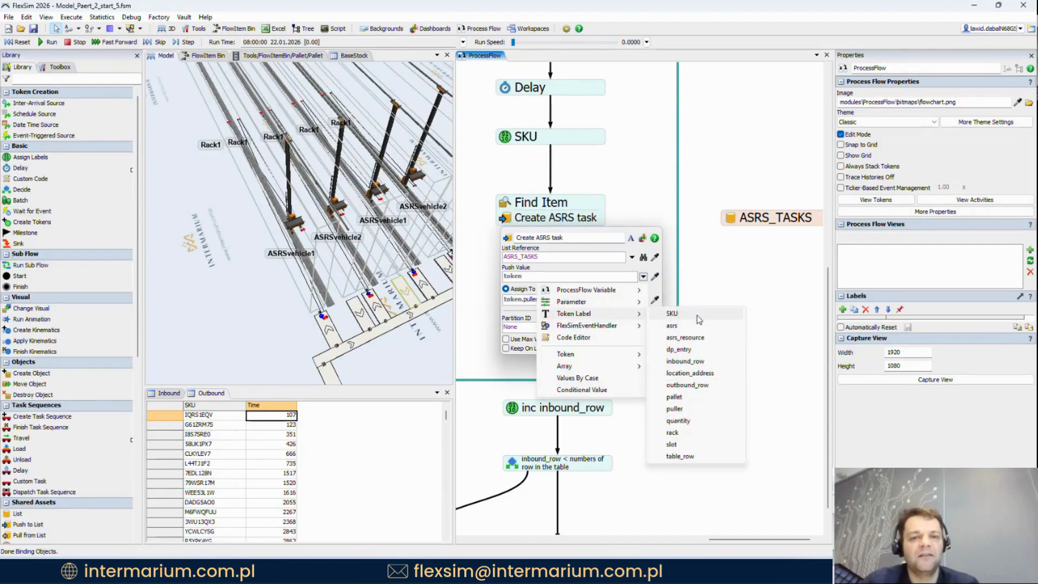
pyautogui.click(699, 397)
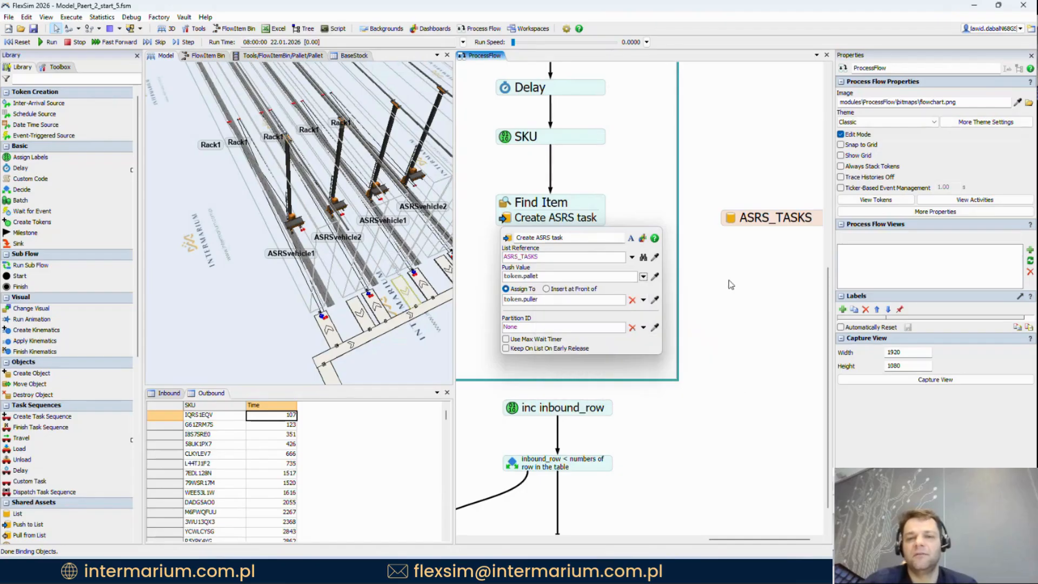
pyautogui.click(637, 187)
# Step: Reset and run the model briefly, then examine the current entries of the ASRS_TASKS list
pyautogui.scroll(-4, 630, 181)
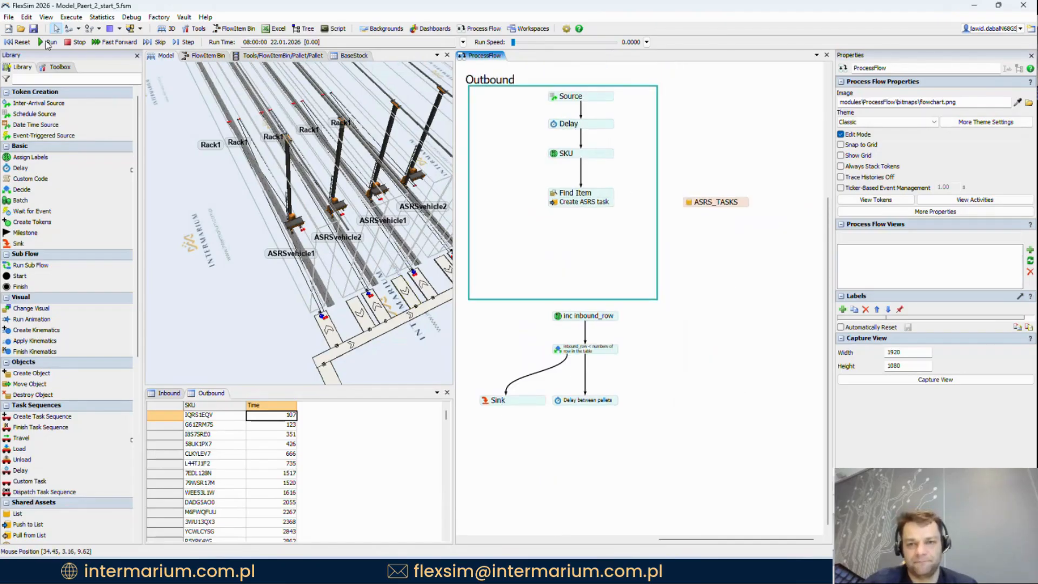
pyautogui.click(21, 42)
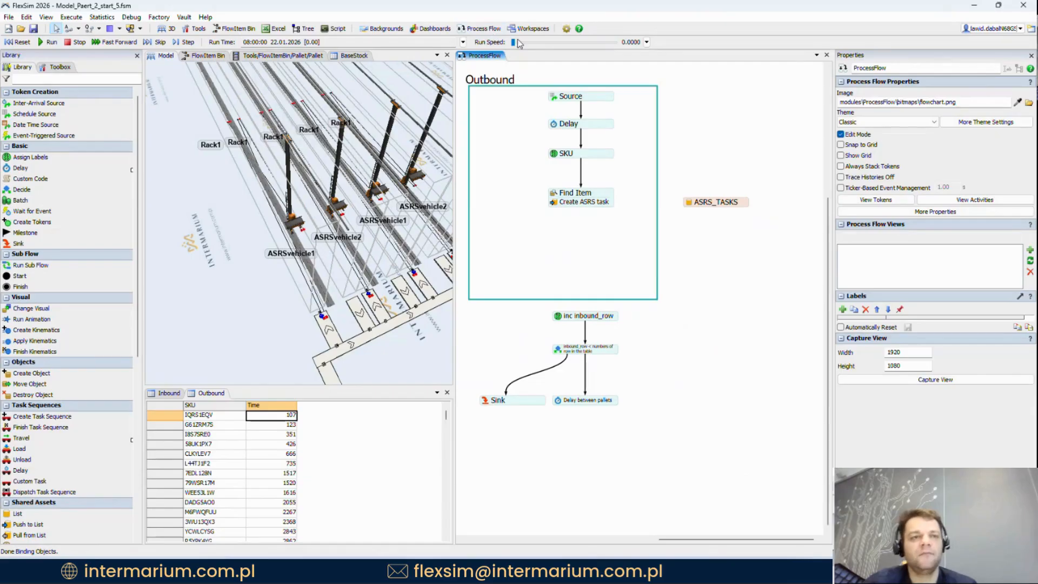
pyautogui.moveTo(517, 41)
pyautogui.mouseDown()
pyautogui.moveTo(530, 45)
pyautogui.moveTo(512, 42)
pyautogui.mouseUp()
pyautogui.click(703, 203)
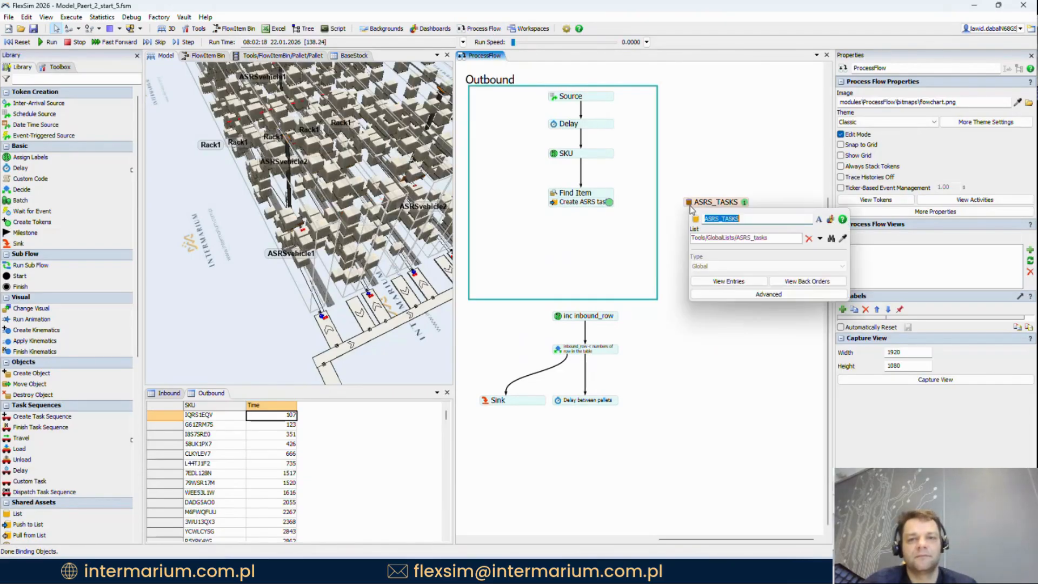
pyautogui.click(728, 280)
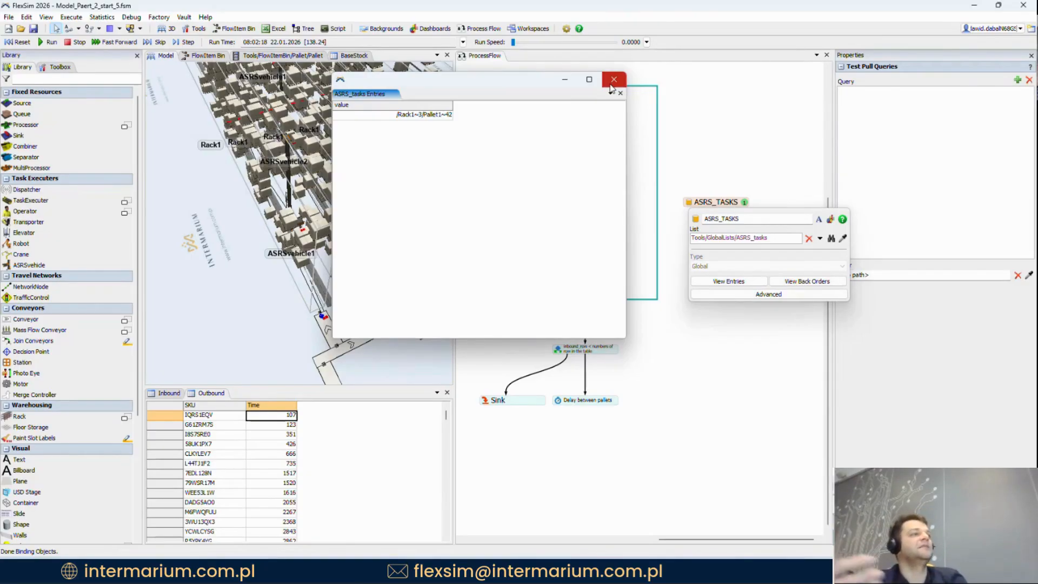
pyautogui.moveTo(453, 105); pyautogui.dragTo(434, 108)
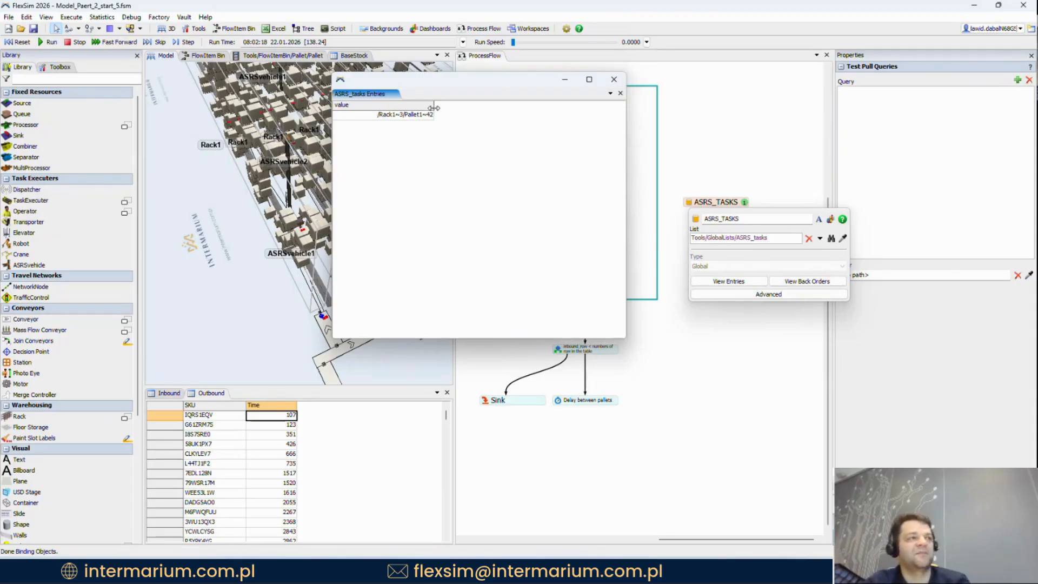
pyautogui.click(614, 79)
# Step: Insert an Assign Labels activity between Find Item and Create ASRS task
pyautogui.scroll(5, 572, 213)
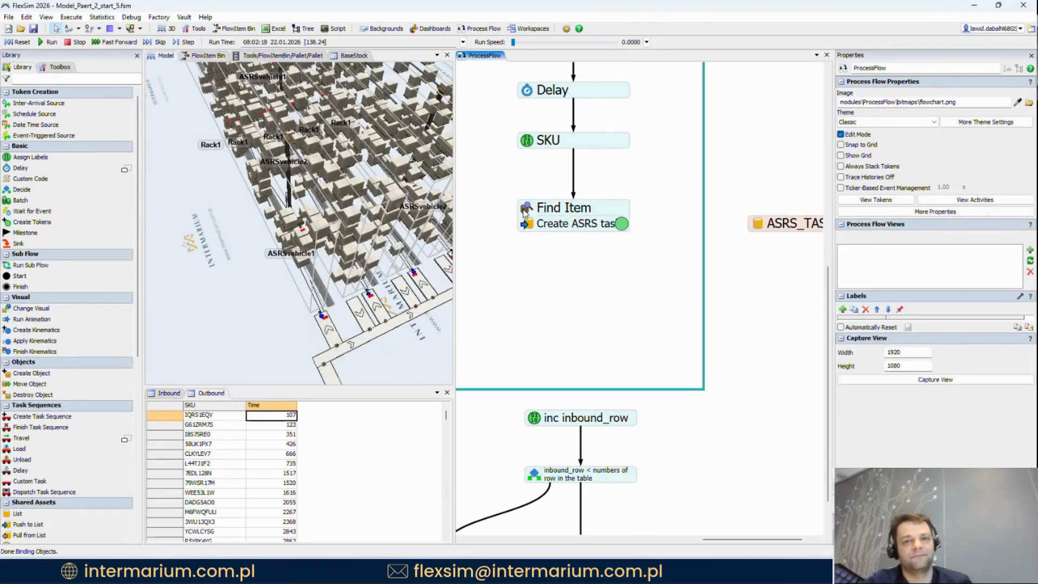
pyautogui.doubleClick(556, 283)
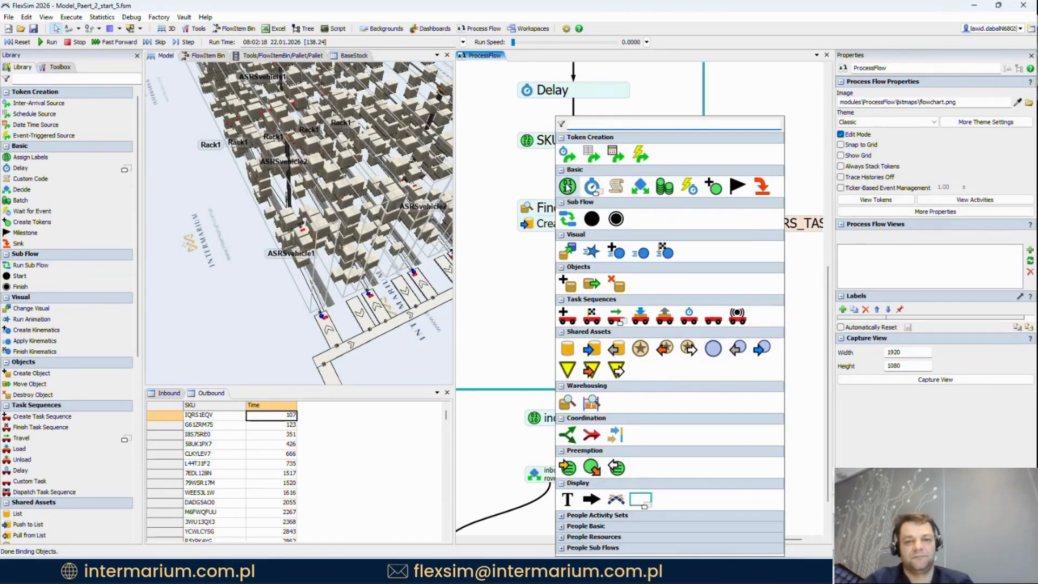
pyautogui.click(567, 186)
pyautogui.moveTo(565, 287); pyautogui.dragTo(532, 223)
# Step: Make the Assign Labels activity assign its labels to token.pallet and rename it Task type
pyautogui.doubleClick(532, 224)
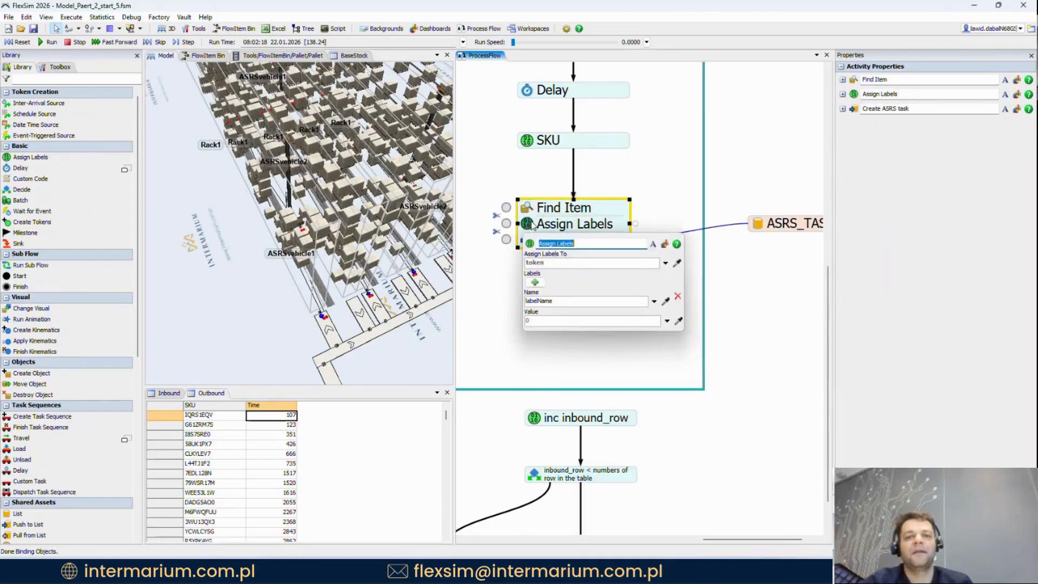
pyautogui.click(560, 262)
pyautogui.write('.')
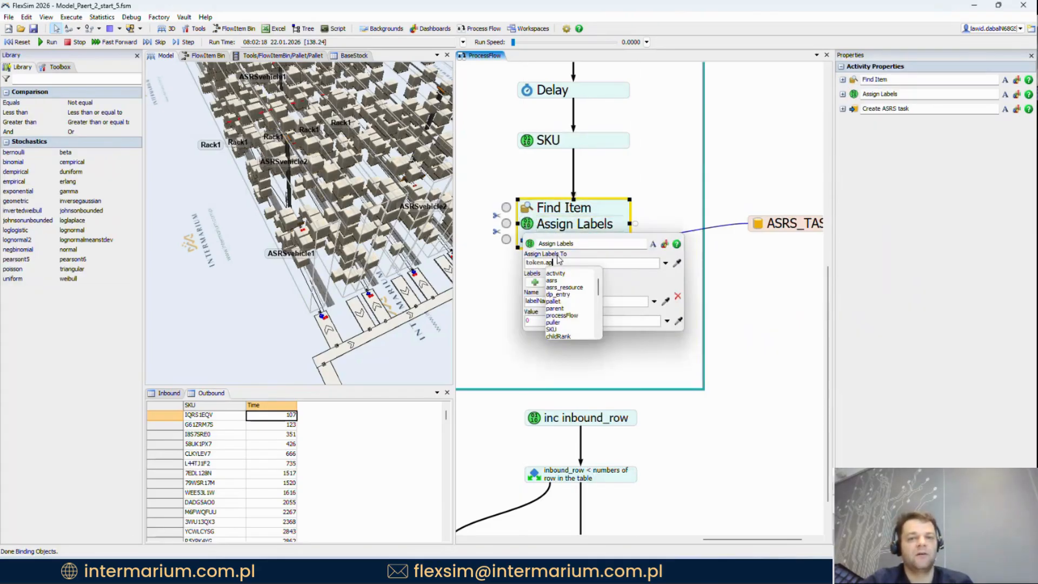
pyautogui.write('pall')
pyautogui.press('Return')
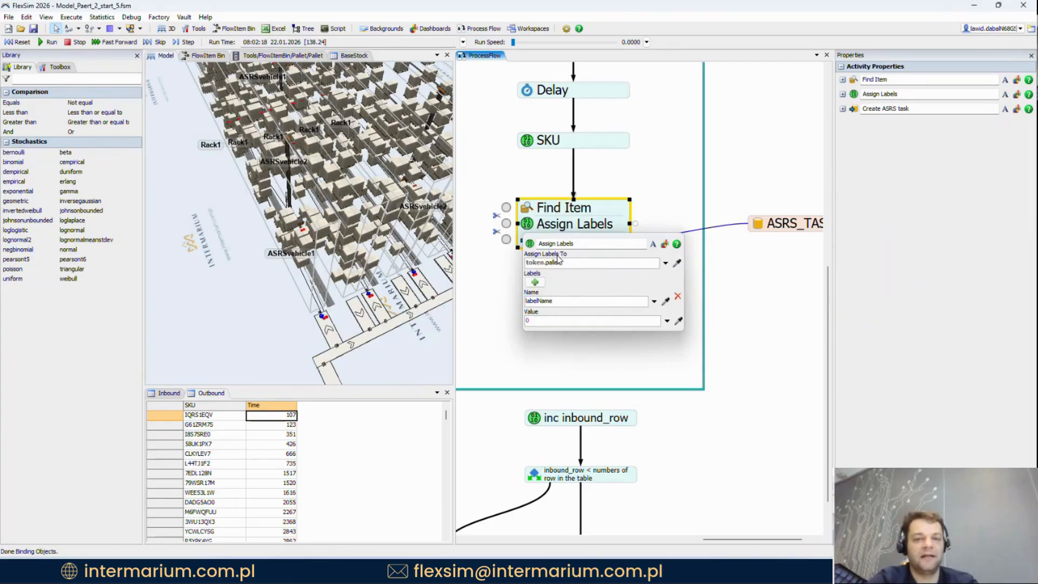
pyautogui.click(590, 244)
pyautogui.write('Task type')
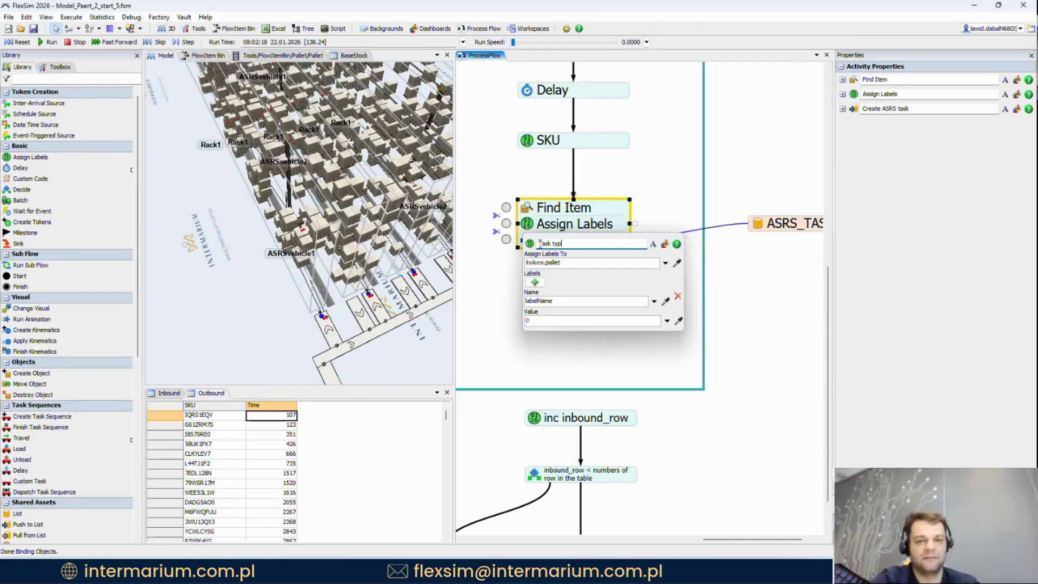
# Step: Define the Task type activity's label as task_type with the value "outbound"
pyautogui.click(554, 299)
pyautogui.write('task_typ')
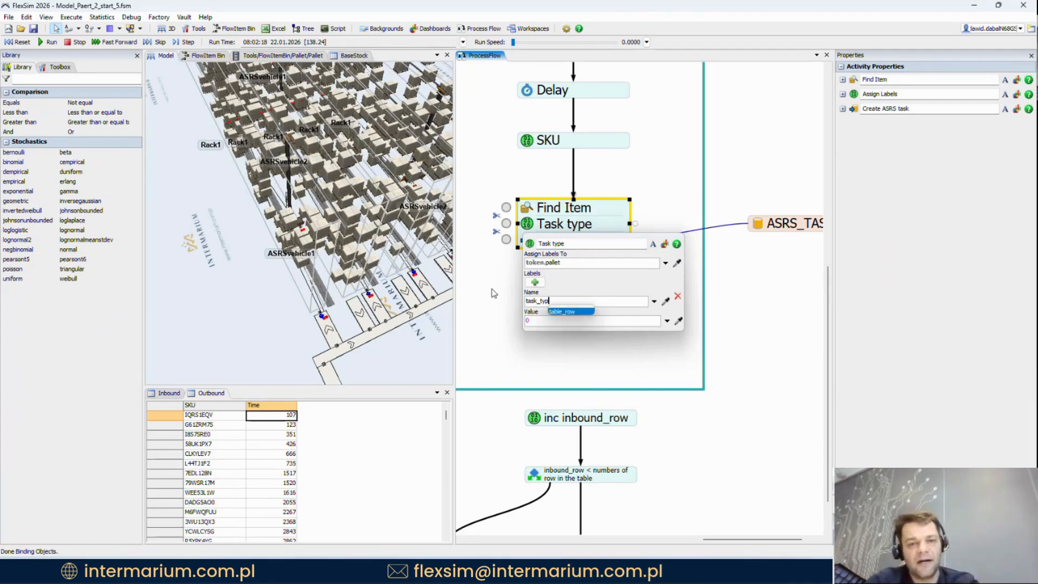
pyautogui.write('e')
pyautogui.press('Tab')
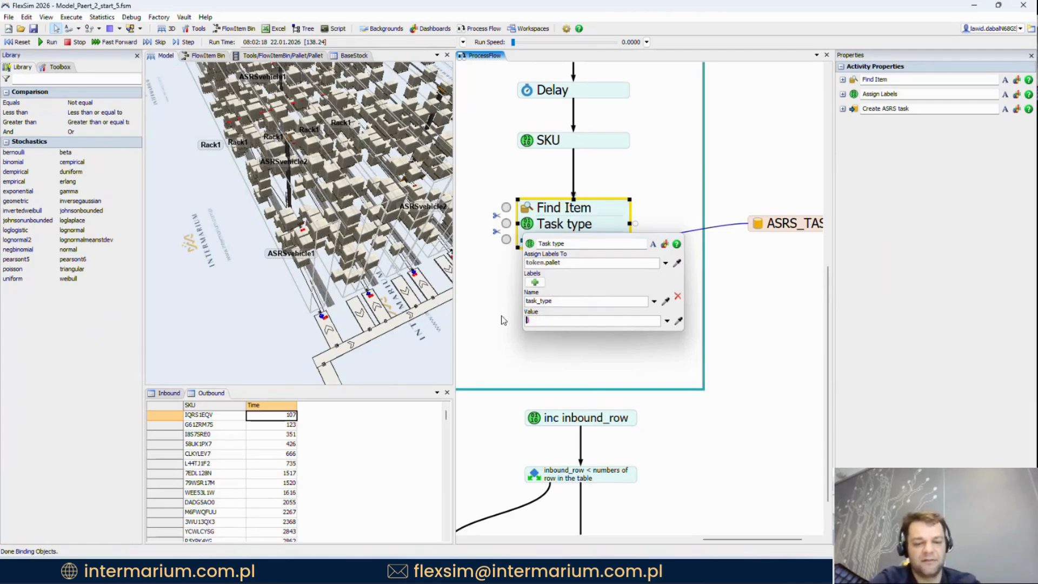
pyautogui.write('"outb')
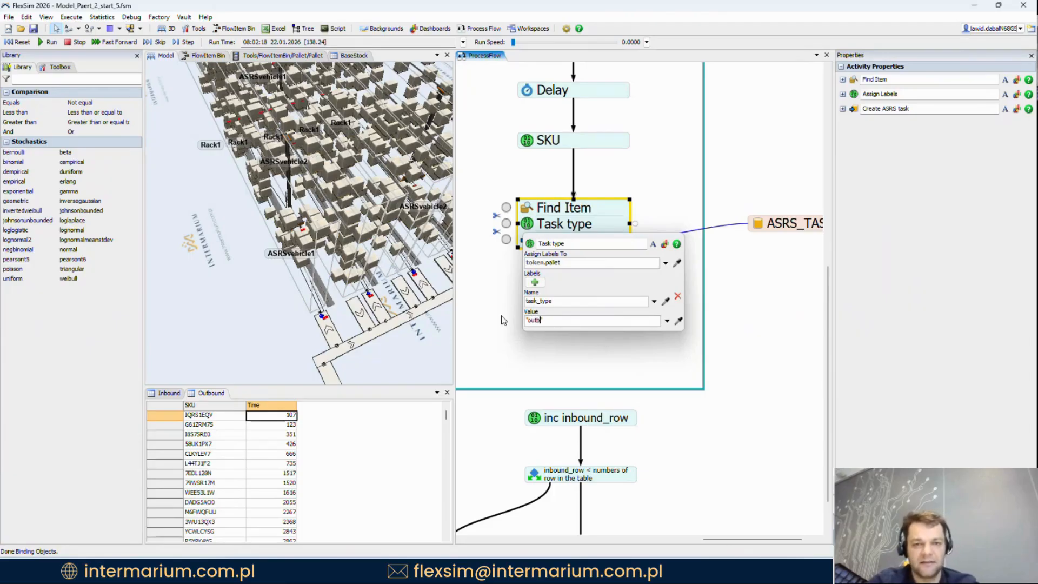
pyautogui.write('ound')
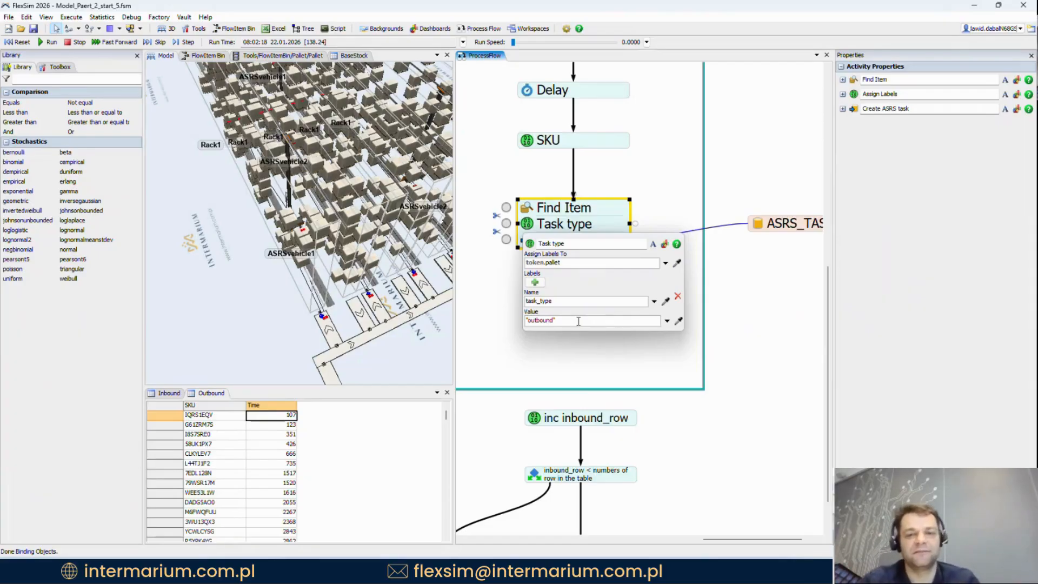
pyautogui.click(647, 205)
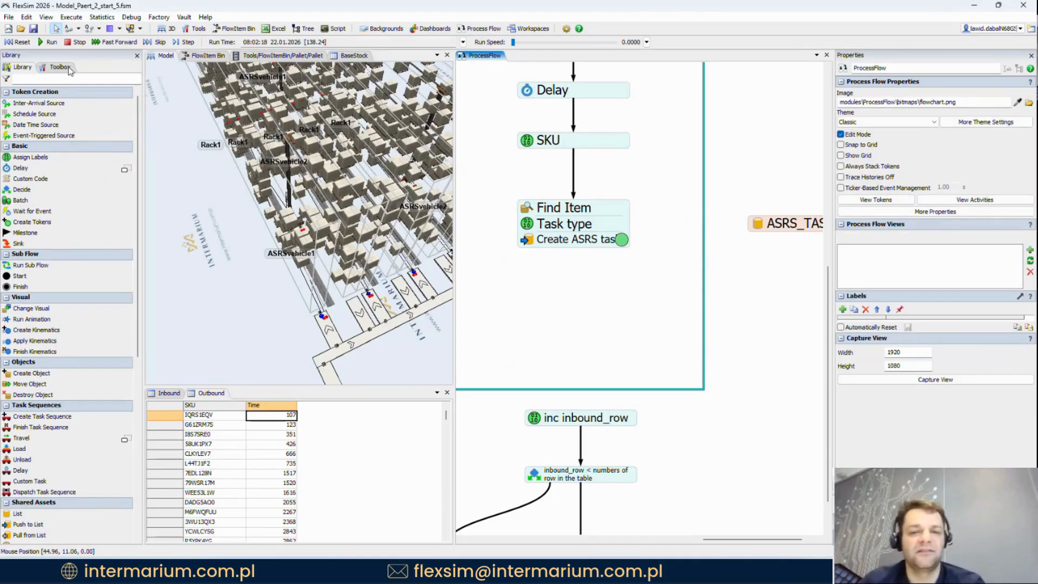
# Step: Reset and run the model, then inspect the labels of the pallet referenced by the token at Create ASRS task
pyautogui.click(22, 42)
pyautogui.click(47, 42)
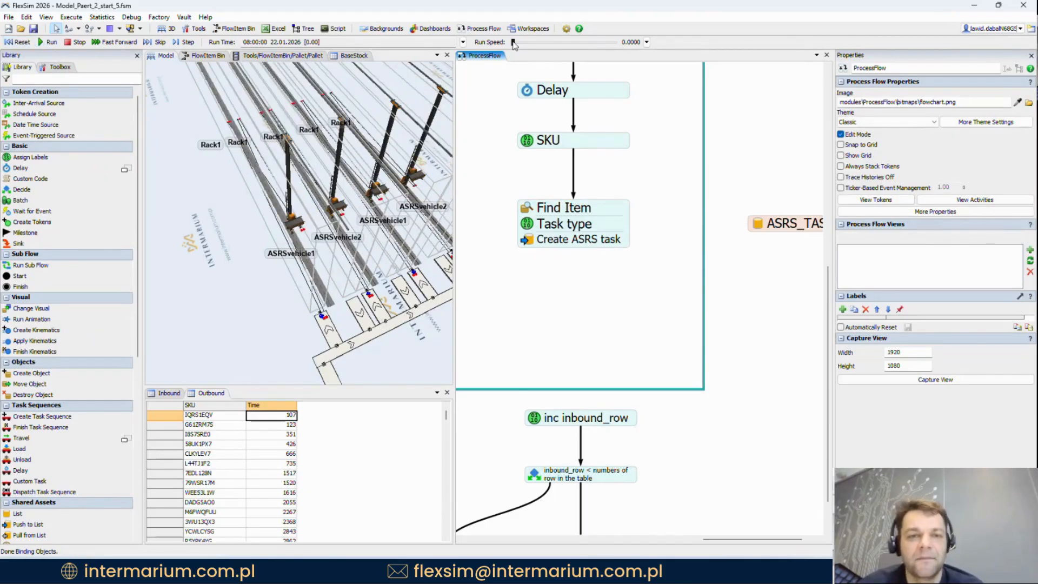
pyautogui.moveTo(513, 42)
pyautogui.mouseDown()
pyautogui.moveTo(530, 42)
pyautogui.moveTo(499, 43)
pyautogui.mouseUp()
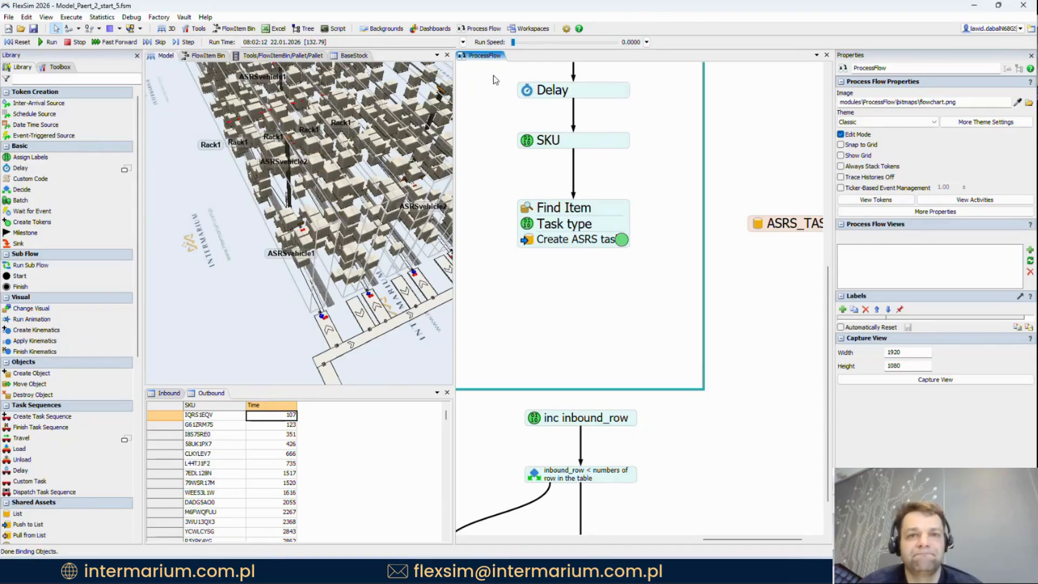
pyautogui.click(623, 240)
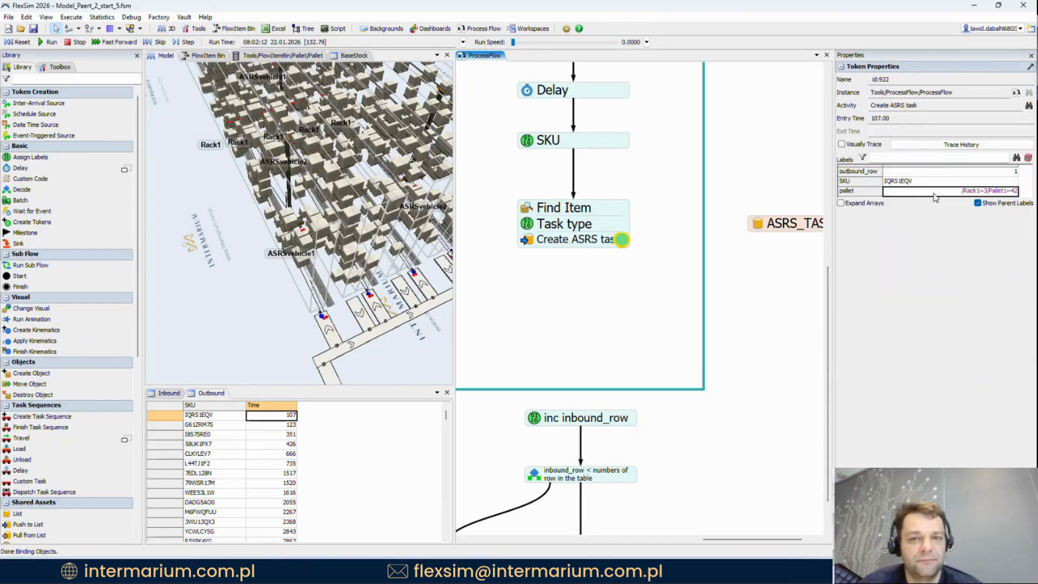
pyautogui.click(1017, 159)
pyautogui.click(876, 247)
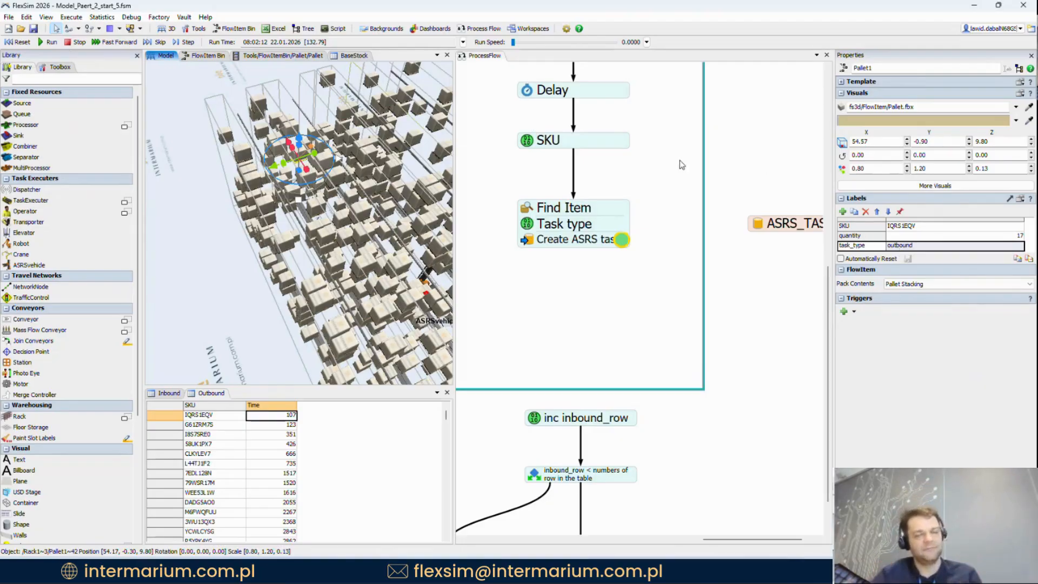
# Step: View the entries of the ASRS_TASKS list and close the entries window
pyautogui.moveTo(759, 163); pyautogui.dragTo(723, 161)
pyautogui.click(722, 222)
pyautogui.click(757, 305)
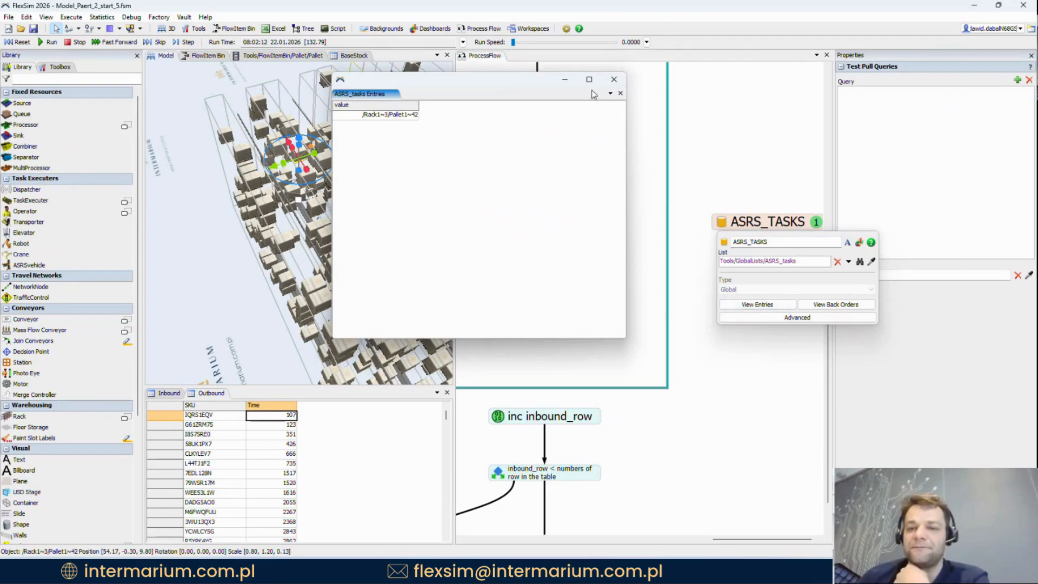
pyautogui.click(613, 79)
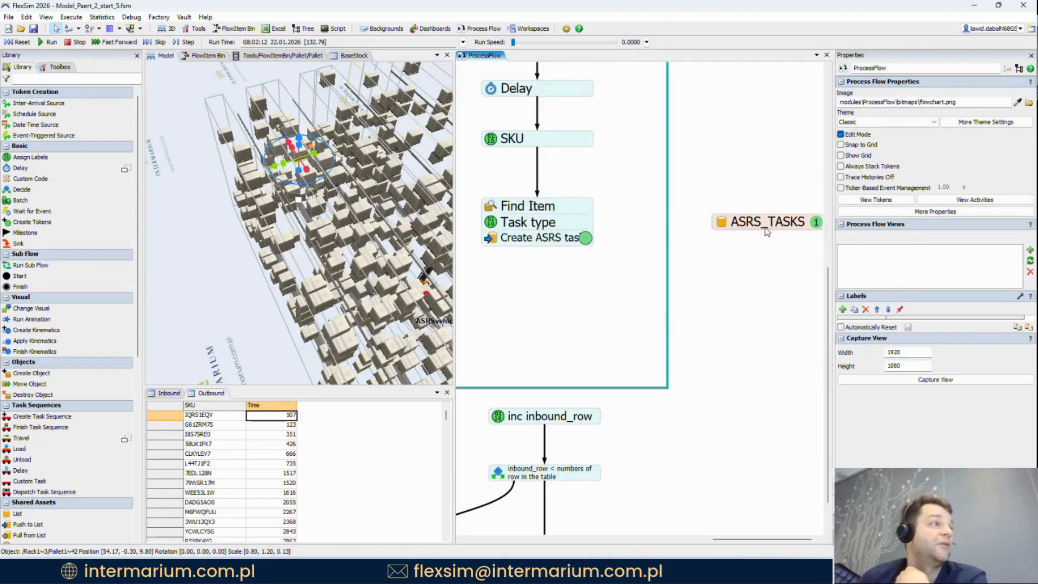
pyautogui.click(718, 229)
# Step: Add a dynamic label field named task_type to the ASRS_tasks global list
pyautogui.click(59, 68)
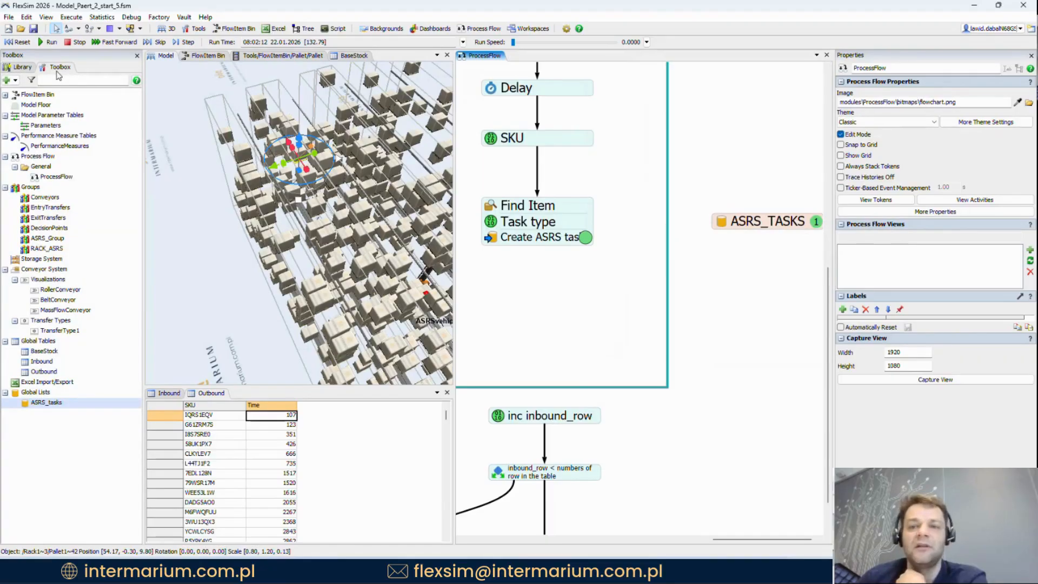
pyautogui.doubleClick(37, 404)
pyautogui.click(178, 117)
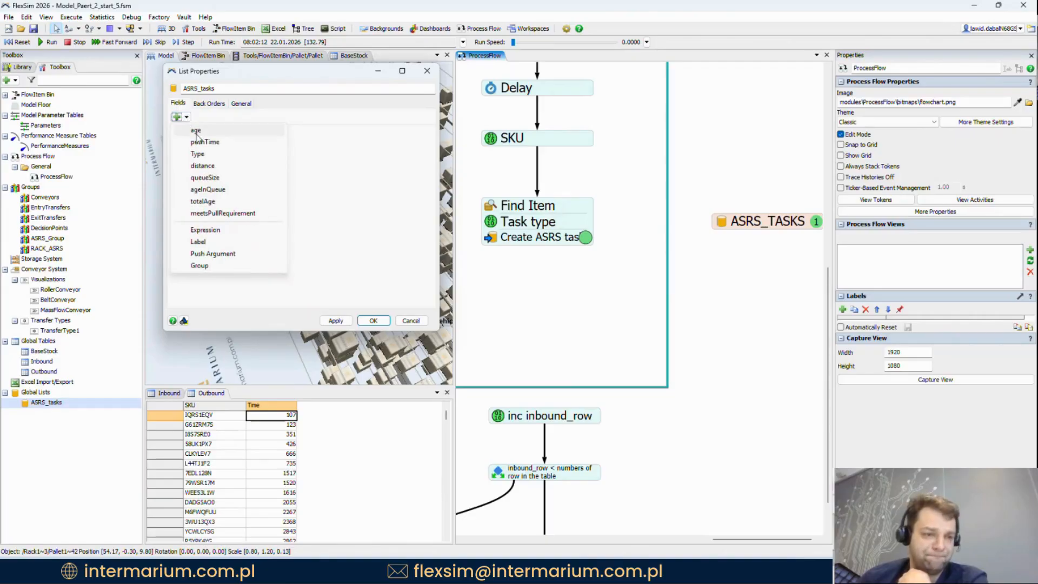
pyautogui.click(198, 242)
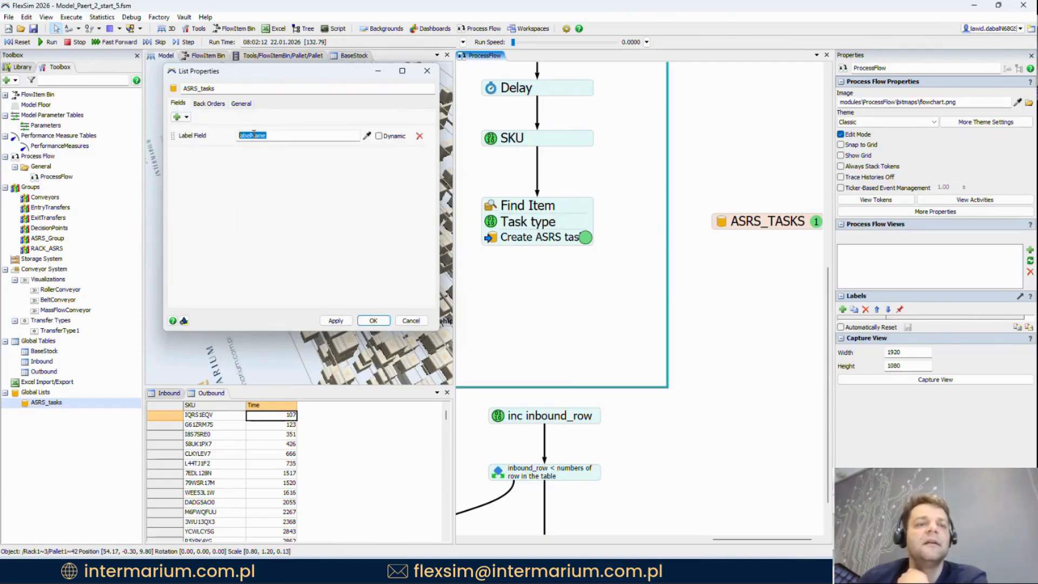
pyautogui.write('task_')
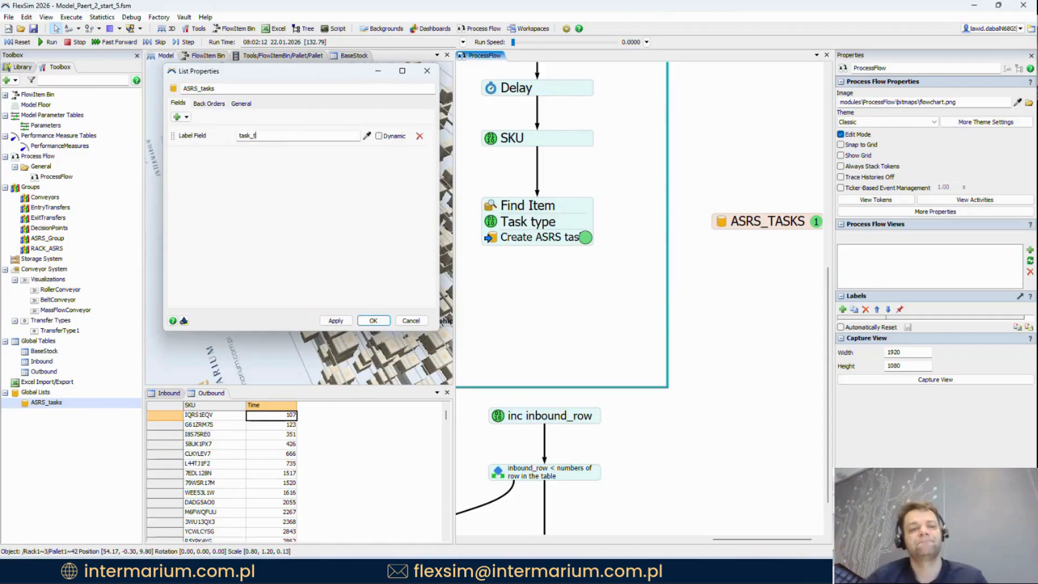
pyautogui.write('type')
pyautogui.click(379, 136)
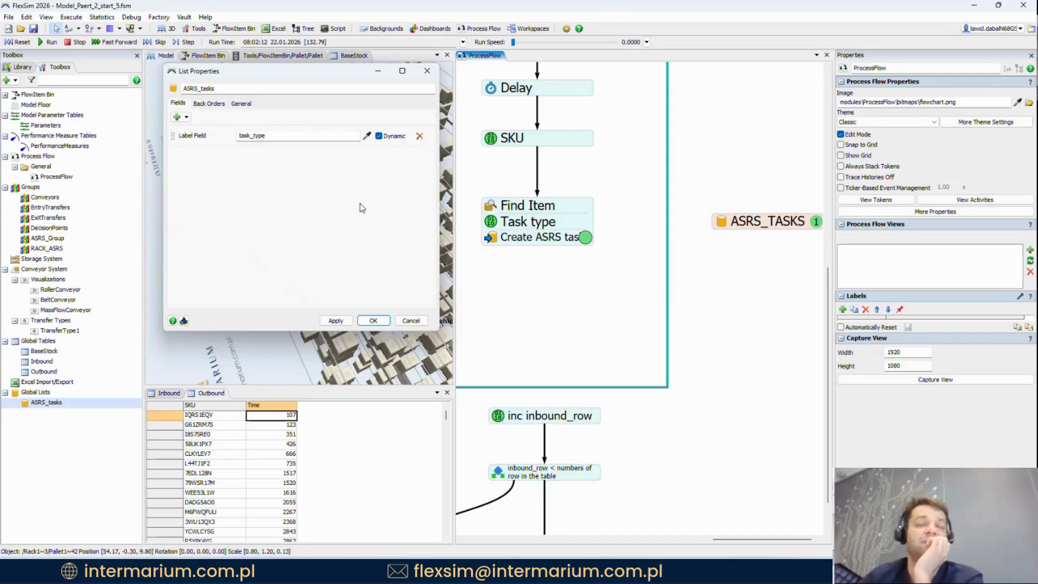
pyautogui.click(374, 321)
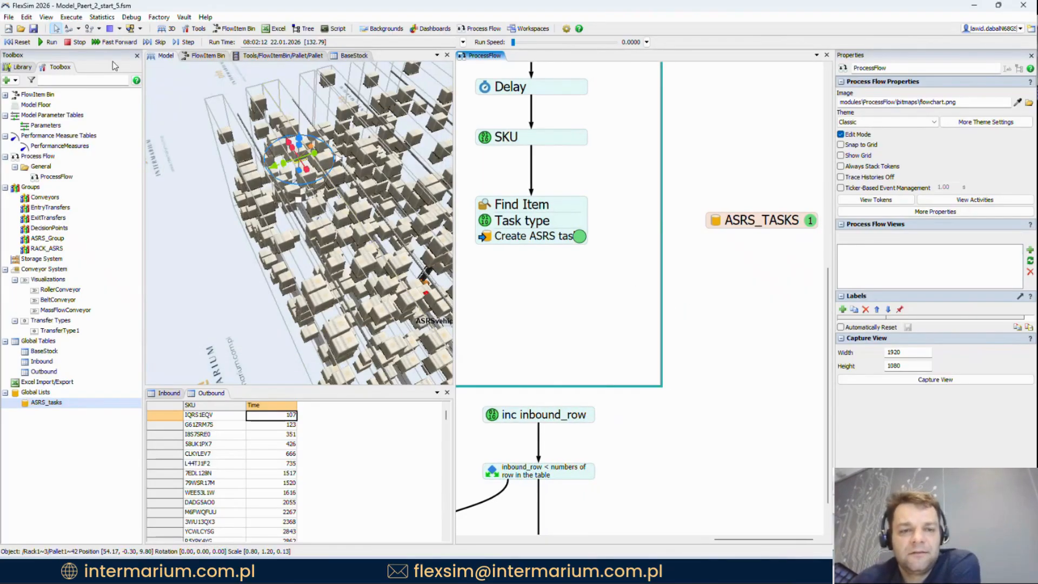
# Step: Reset and run the model, then examine the value and task_type of the ASRS_TASKS list entries
pyautogui.click(26, 43)
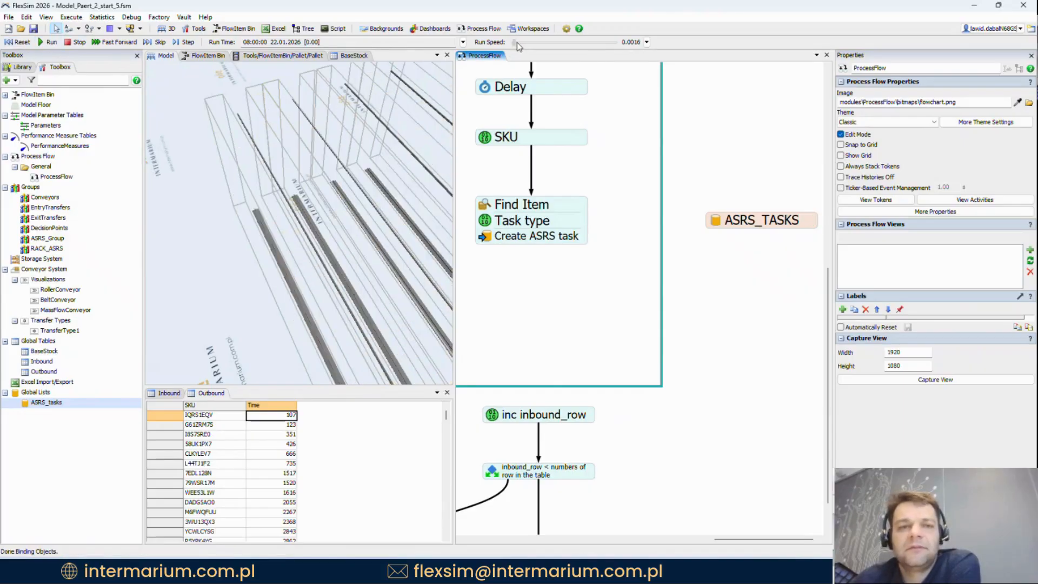
pyautogui.moveTo(517, 42)
pyautogui.mouseDown()
pyautogui.moveTo(542, 42)
pyautogui.moveTo(512, 44)
pyautogui.mouseUp()
pyautogui.click(718, 221)
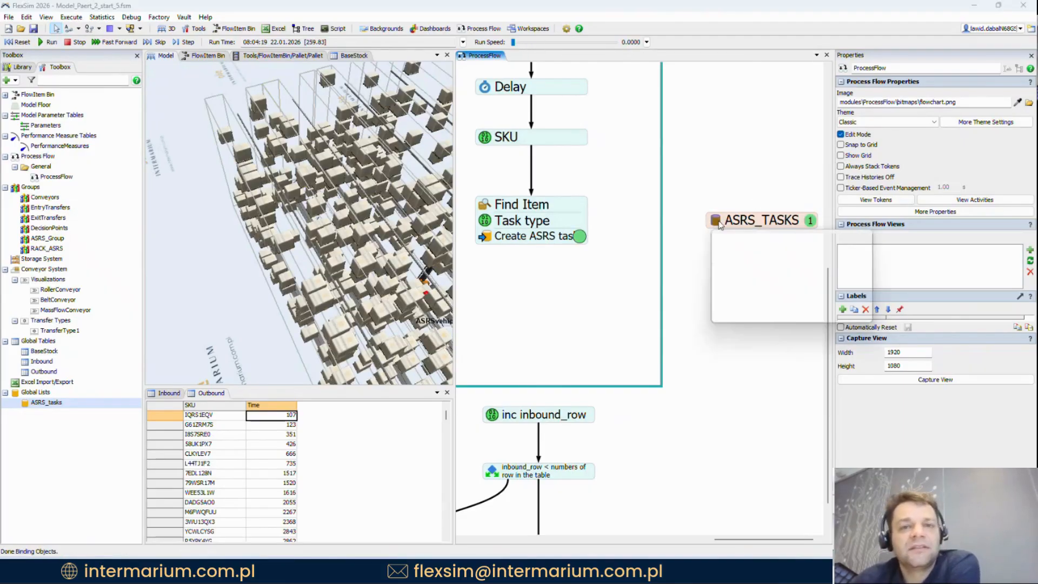
pyautogui.click(751, 303)
pyautogui.moveTo(460, 105); pyautogui.dragTo(476, 106)
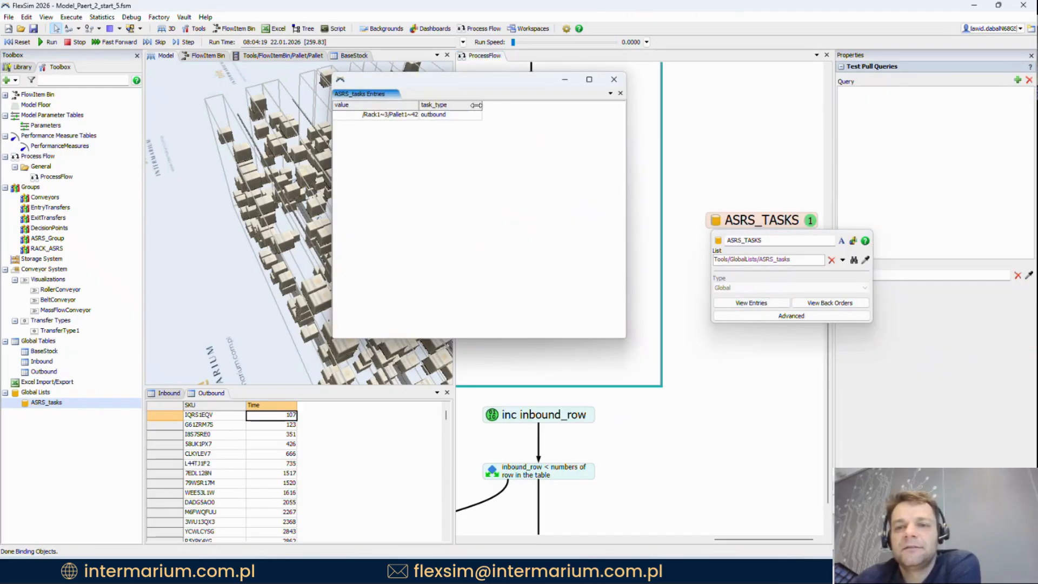
pyautogui.click(466, 116)
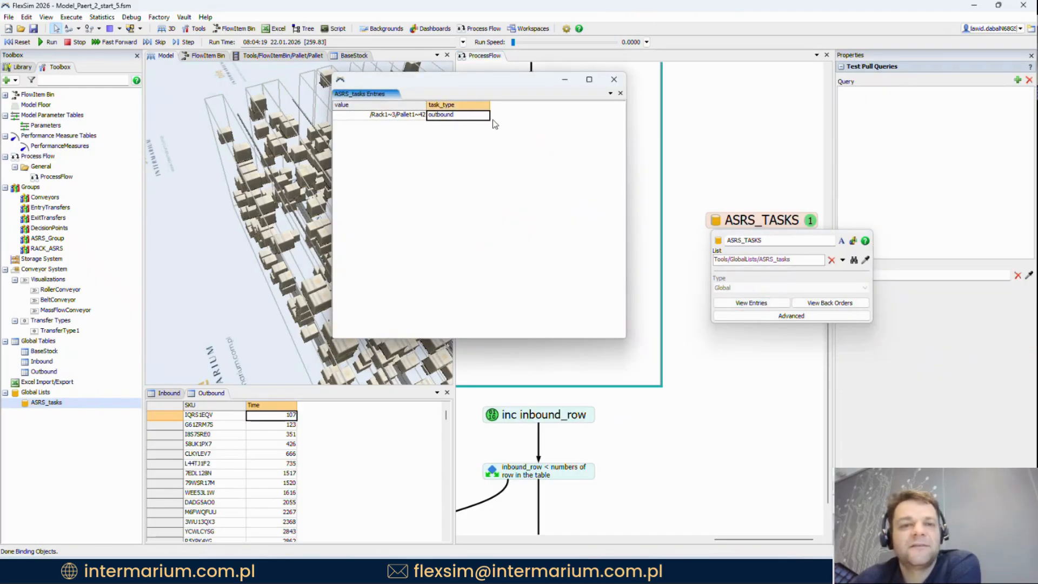
pyautogui.click(409, 116)
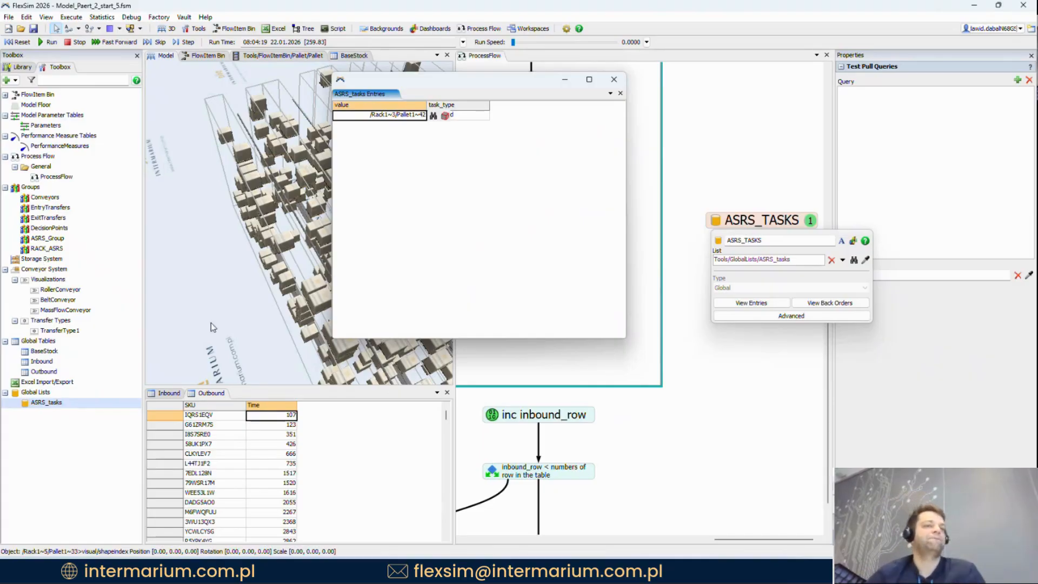
pyautogui.click(562, 175)
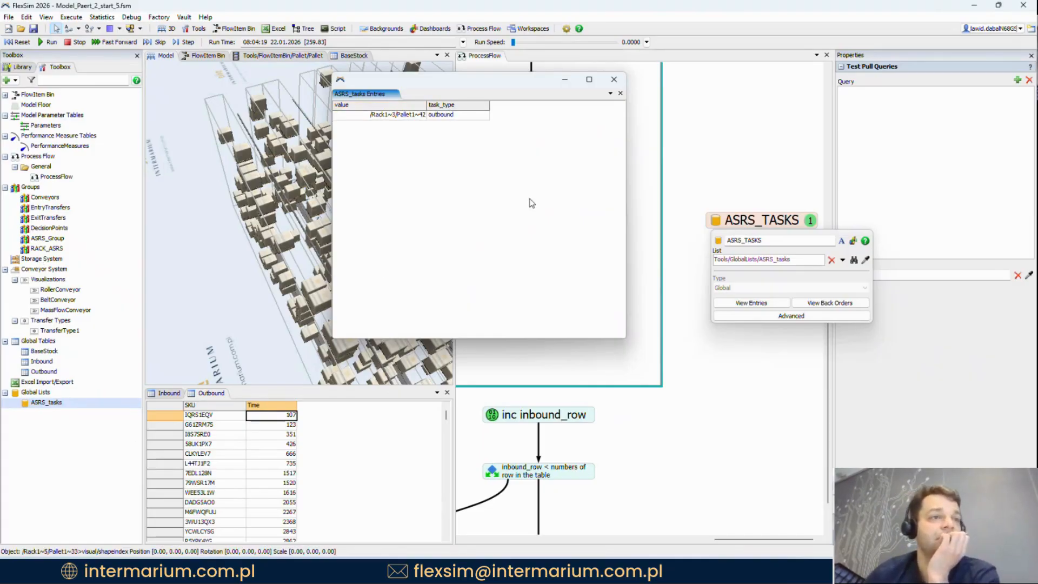
pyautogui.click(614, 80)
# Step: Reset the model, then split Acquire, Load, Unload and Release off below Stop pallet and place them beneath the ASRS resource
pyautogui.scroll(-3, 611, 128)
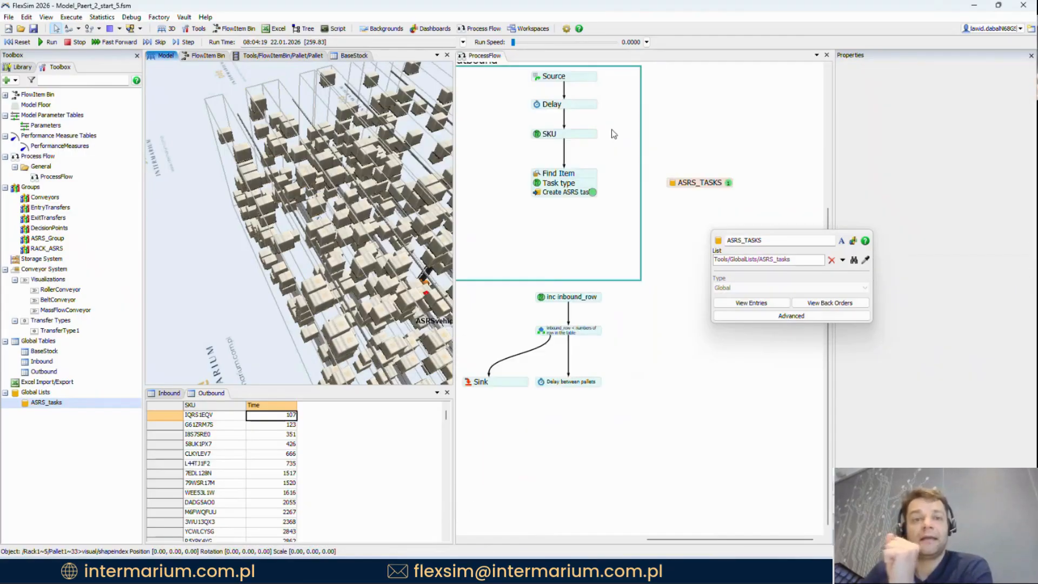
pyautogui.click(612, 129)
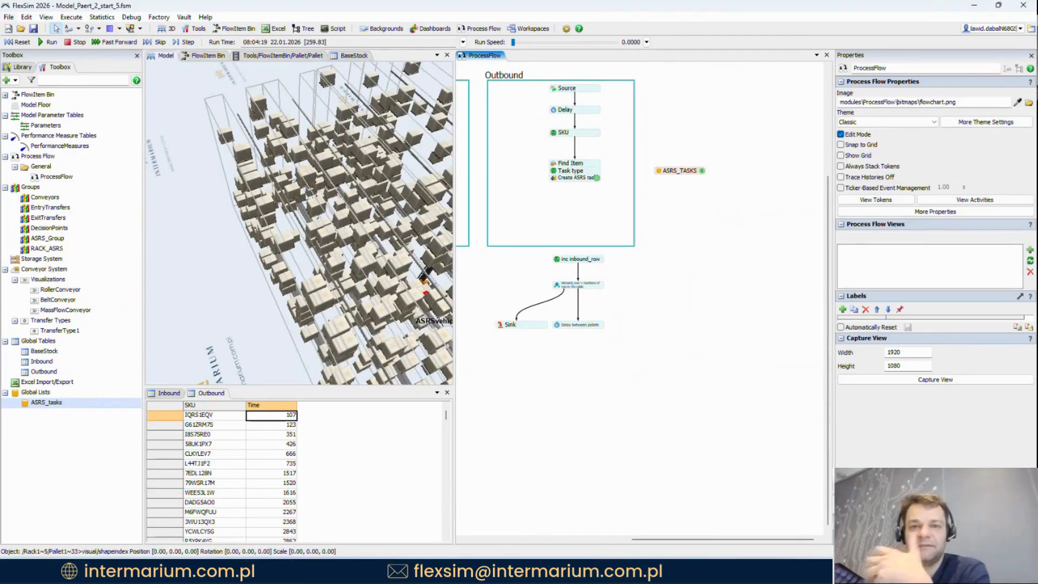
pyautogui.click(18, 42)
pyautogui.scroll(-3, 743, 173)
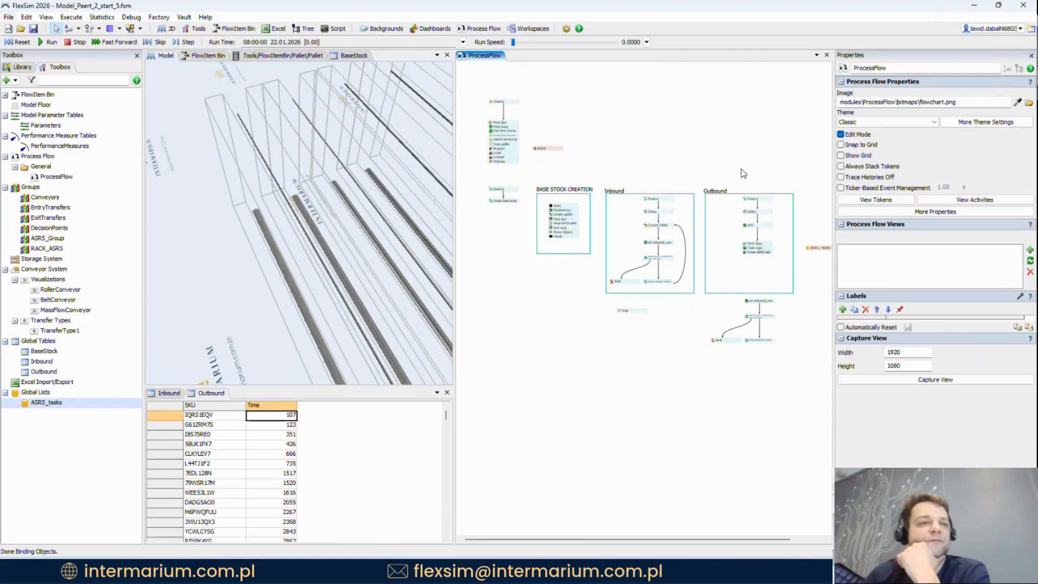
pyautogui.scroll(5, 593, 157)
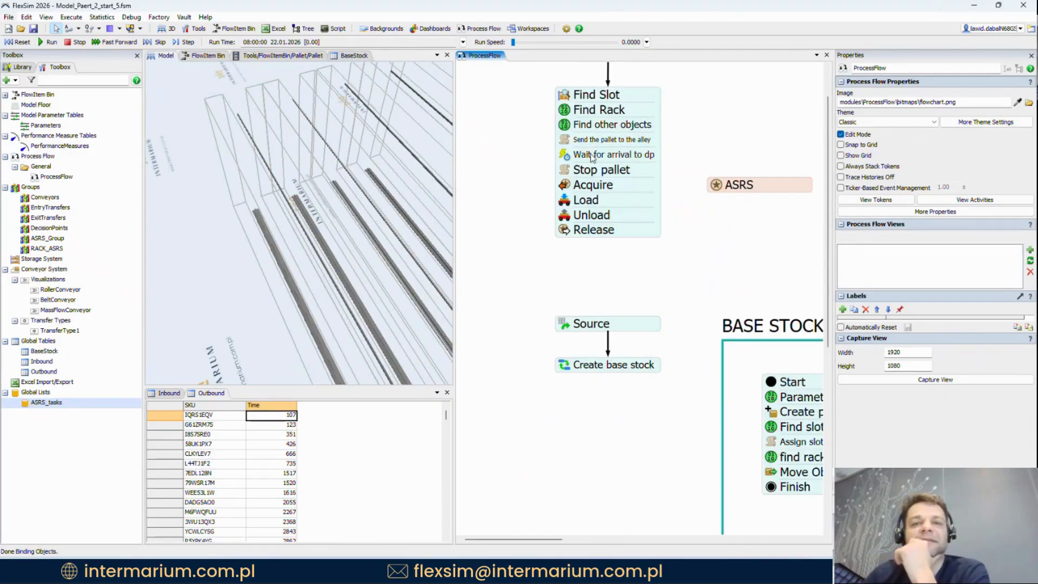
pyautogui.click(562, 184)
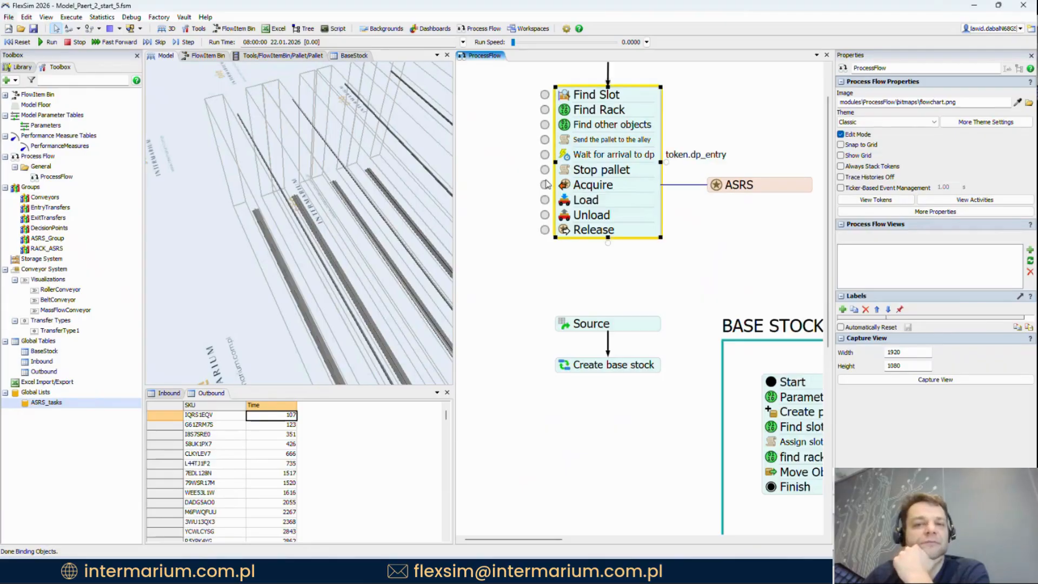
pyautogui.click(535, 177)
pyautogui.moveTo(590, 204); pyautogui.dragTo(748, 246)
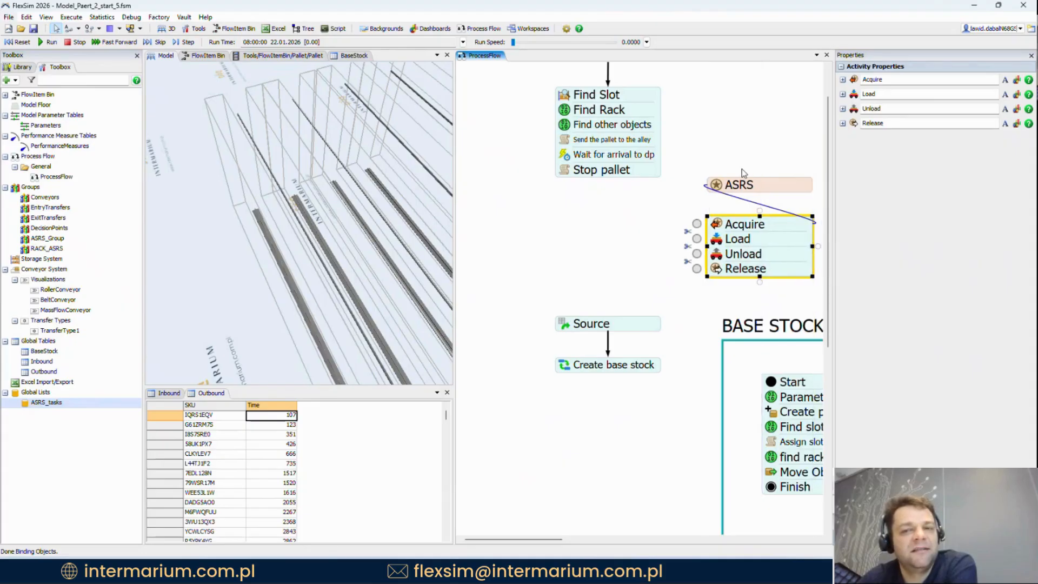
# Step: Split Task type and Create ASRS task off from Find Item in the Outbound container
pyautogui.scroll(-3, 703, 146)
pyautogui.scroll(-5, 646, 124)
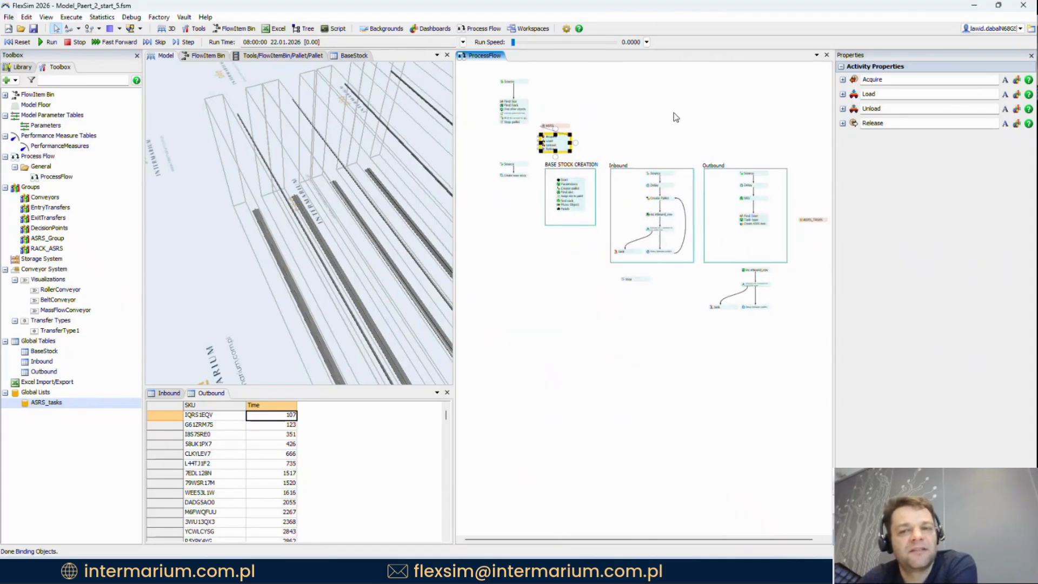
pyautogui.scroll(5, 765, 209)
pyautogui.scroll(1, 672, 239)
pyautogui.click(632, 236)
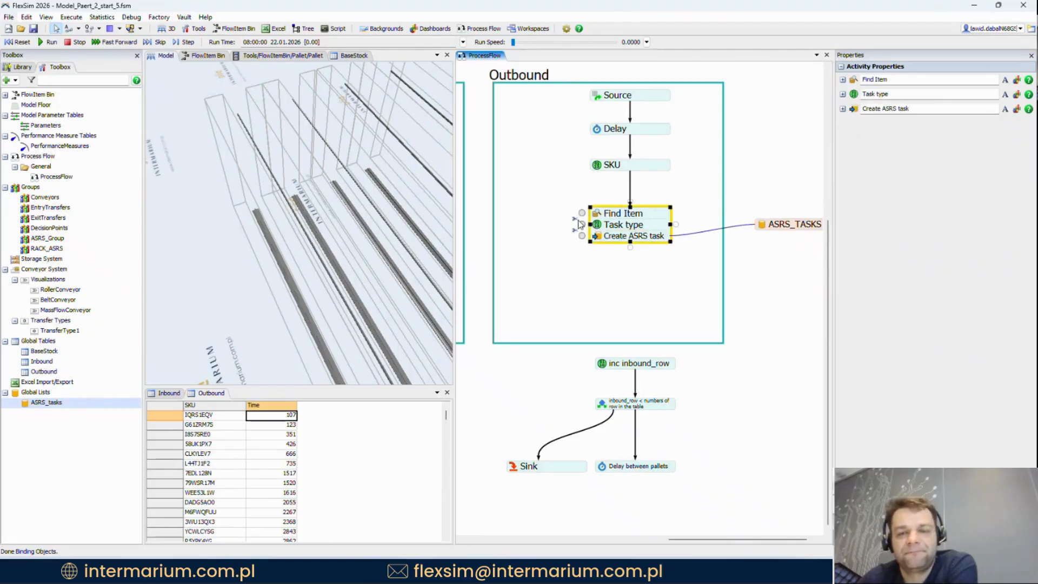
pyautogui.click(575, 217)
pyautogui.moveTo(601, 288); pyautogui.dragTo(634, 287)
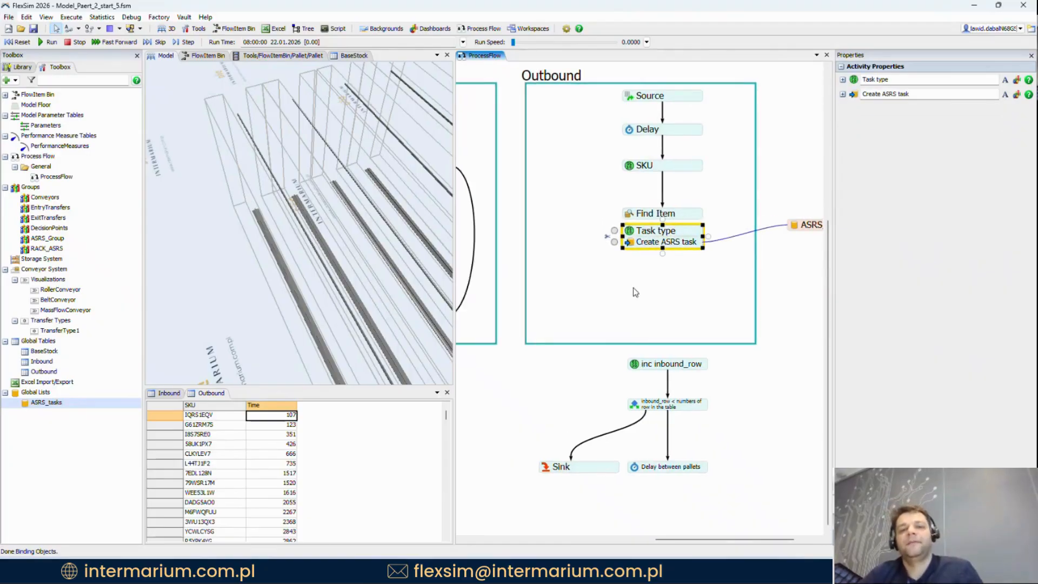
# Step: Attach a copy of Task type and Create ASRS task beneath Stop pallet, and check the Stop pallet settings
pyautogui.scroll(-4, 634, 287)
pyautogui.moveTo(555, 139); pyautogui.dragTo(714, 155)
pyautogui.scroll(2, 532, 169)
pyautogui.scroll(2, 505, 176)
pyautogui.hotkey('ctrl', 'v')
pyautogui.moveTo(535, 182); pyautogui.dragTo(535, 167)
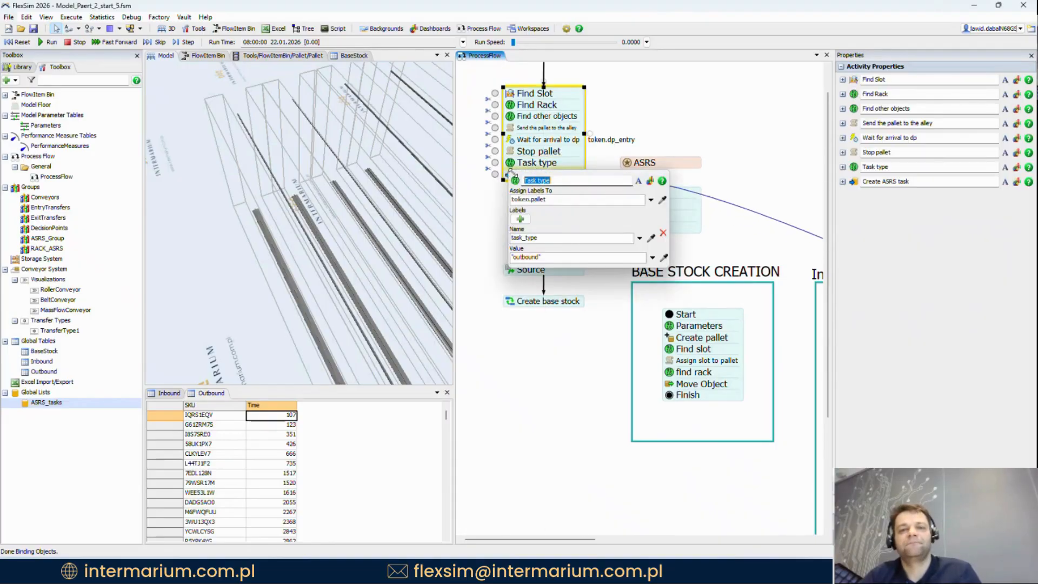
pyautogui.moveTo(511, 155)
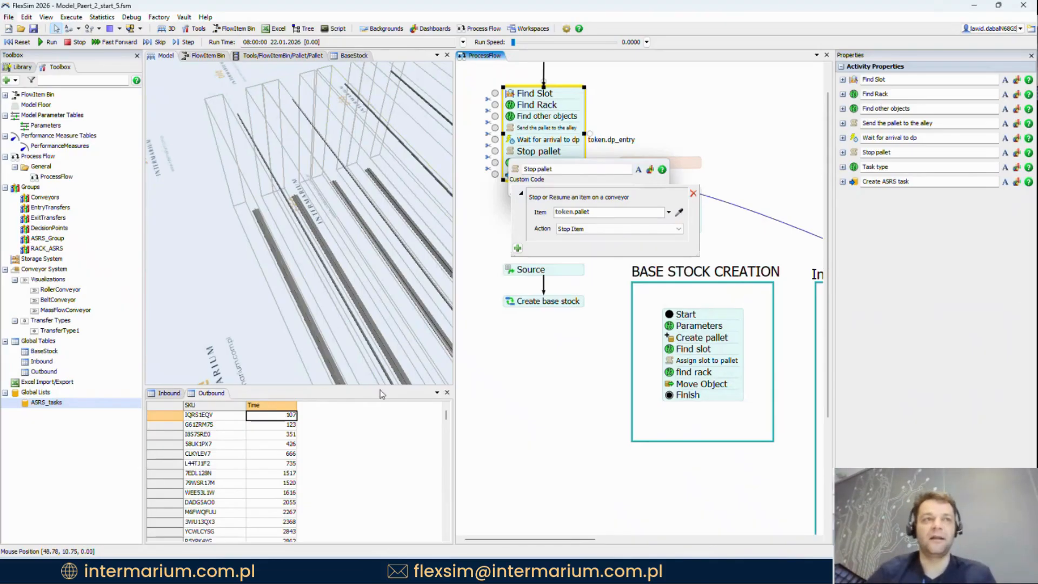
pyautogui.click(650, 116)
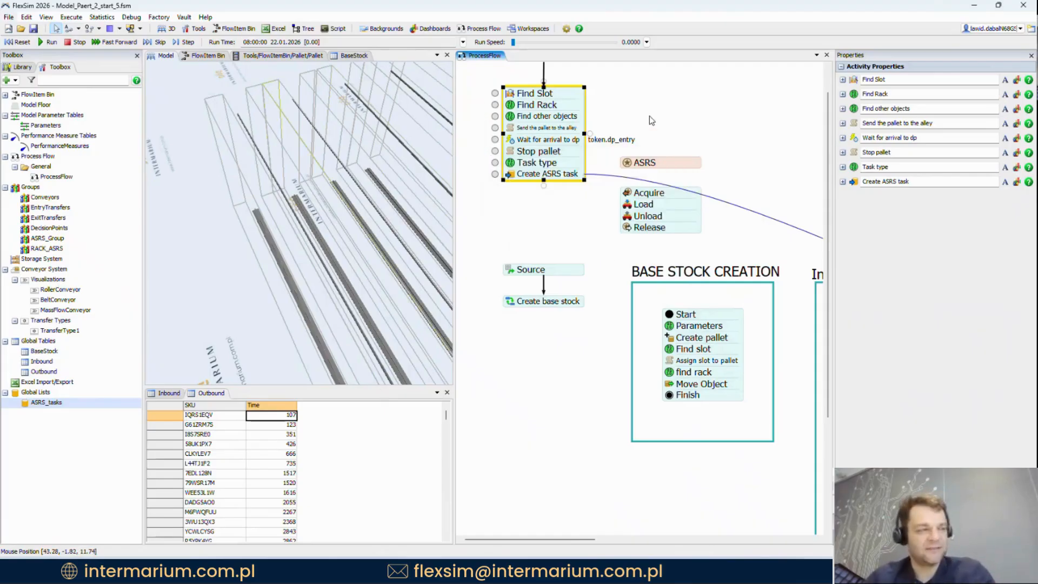
# Step: Set the task_type value of the Task type activity below Stop pallet to "inbound" and review the Create ASRS task settings
pyautogui.scroll(3, 517, 166)
pyautogui.doubleClick(518, 162)
pyautogui.doubleClick(511, 258)
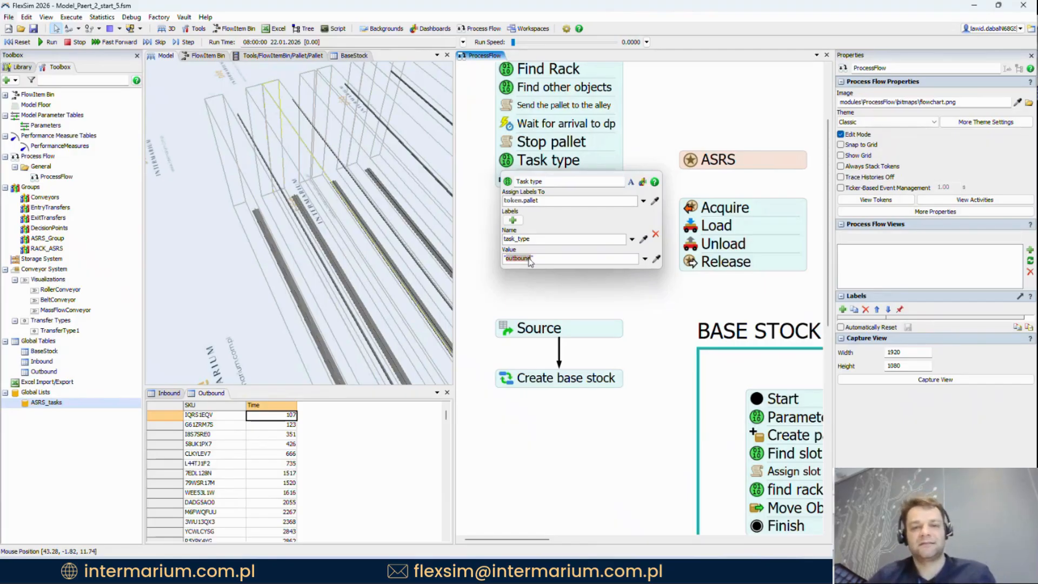
pyautogui.write('inb')
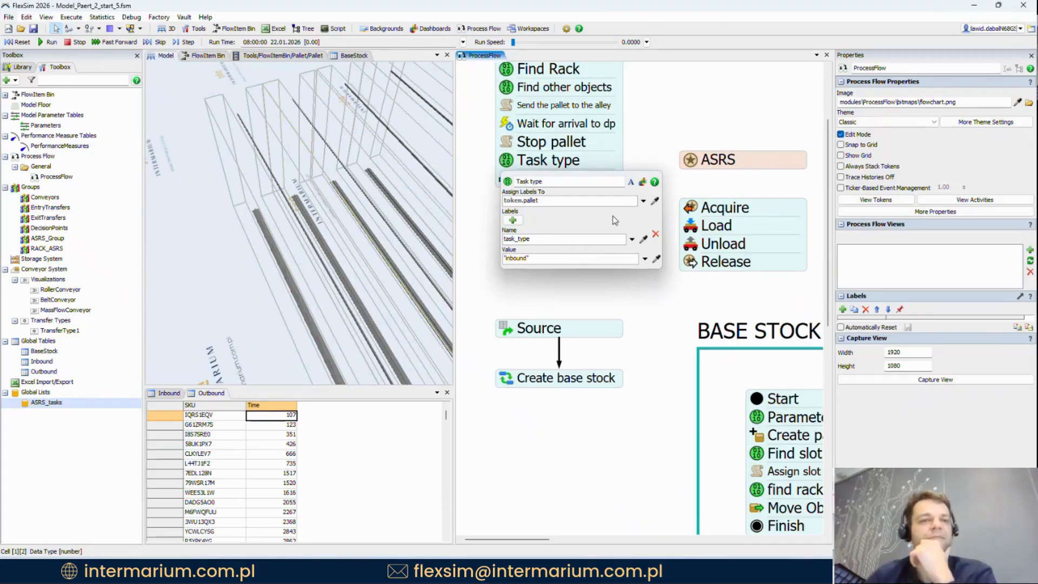
pyautogui.click(642, 142)
pyautogui.doubleClick(505, 184)
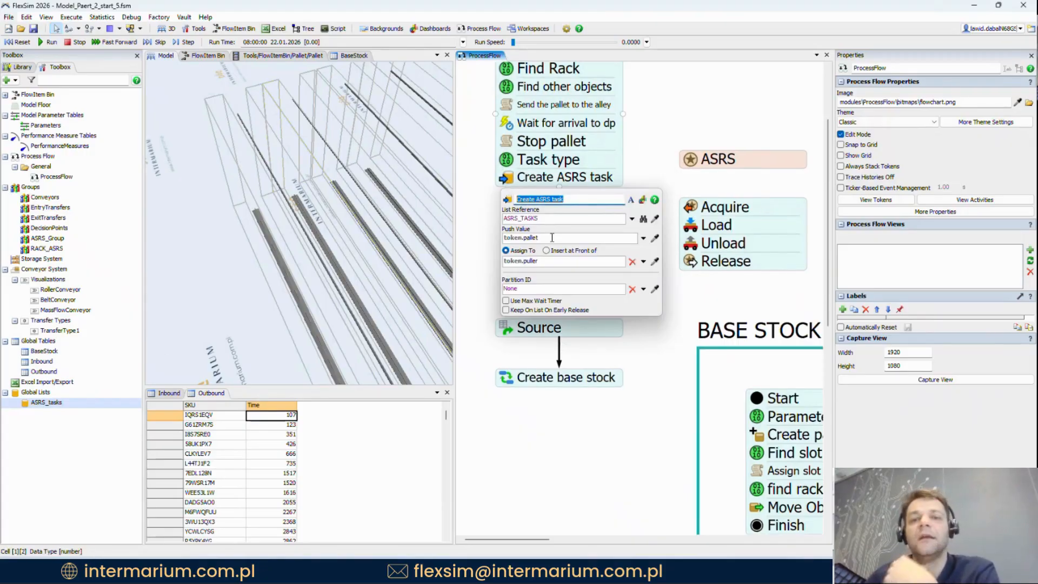
pyautogui.click(612, 178)
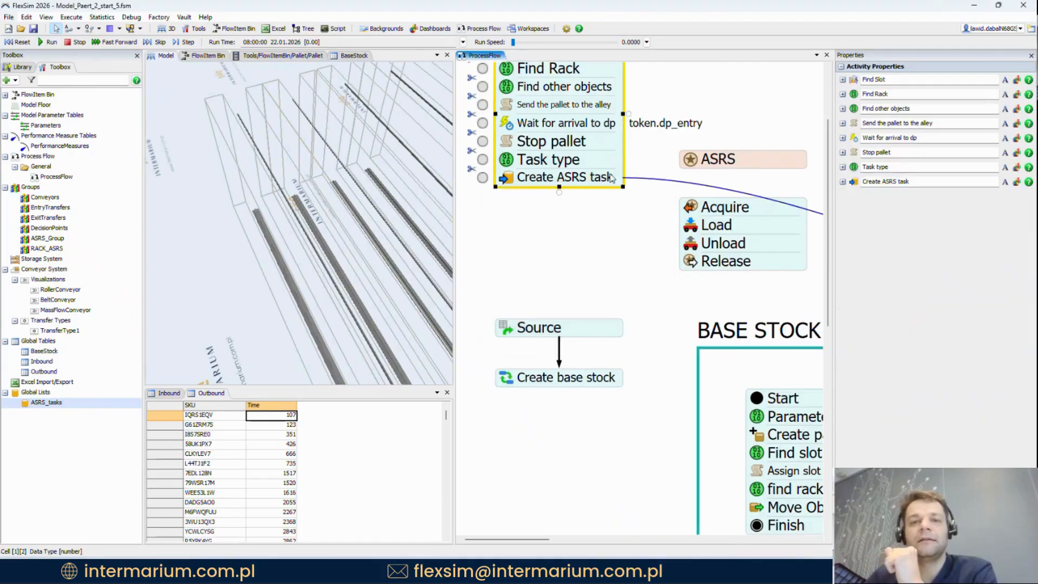
pyautogui.click(719, 102)
# Step: Reset and run the model with the whole rack and conveyor layout in view
pyautogui.scroll(-5, 719, 102)
pyautogui.click(12, 43)
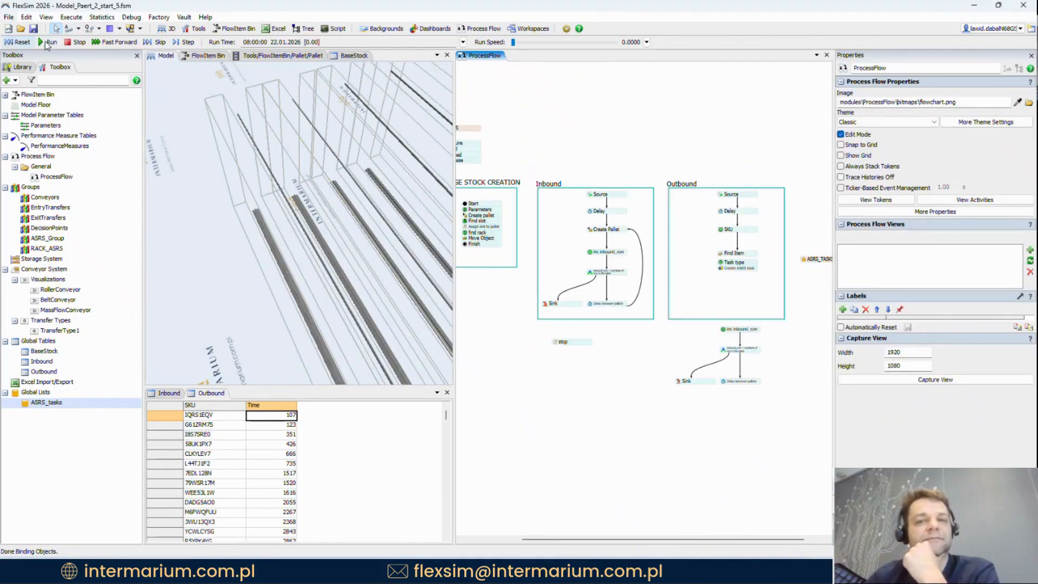
pyautogui.moveTo(216, 277); pyautogui.dragTo(155, 185)
pyautogui.scroll(-3, 157, 187)
pyautogui.scroll(-3, 157, 187)
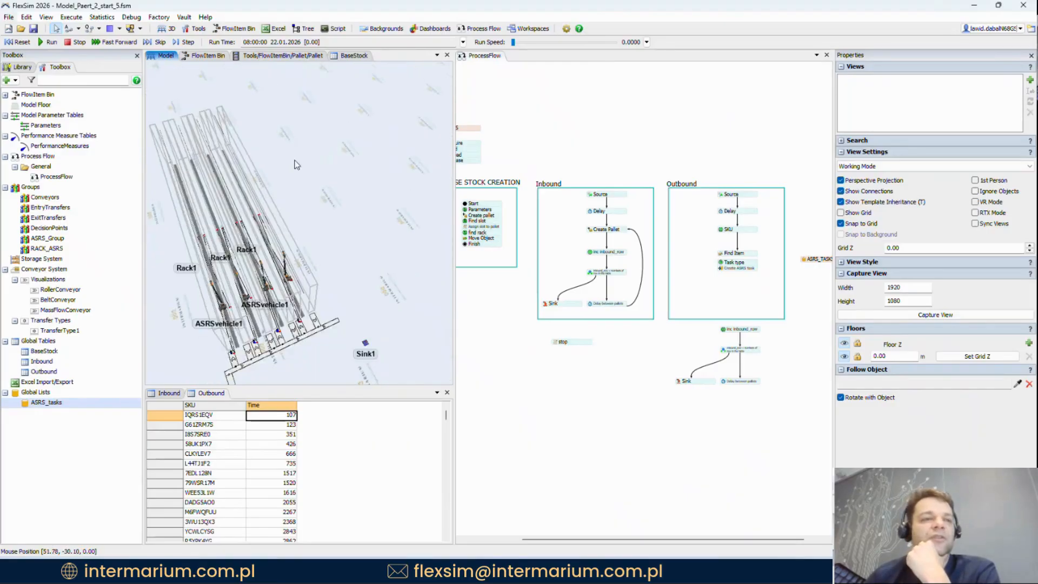
pyautogui.moveTo(514, 42)
pyautogui.mouseDown()
pyautogui.moveTo(542, 44)
pyautogui.moveTo(513, 44)
pyautogui.mouseUp()
pyautogui.click(640, 124)
# Step: Examine the pallets and task types in the ASRS_TASKS list entries and close the entries window
pyautogui.scroll(3, 641, 162)
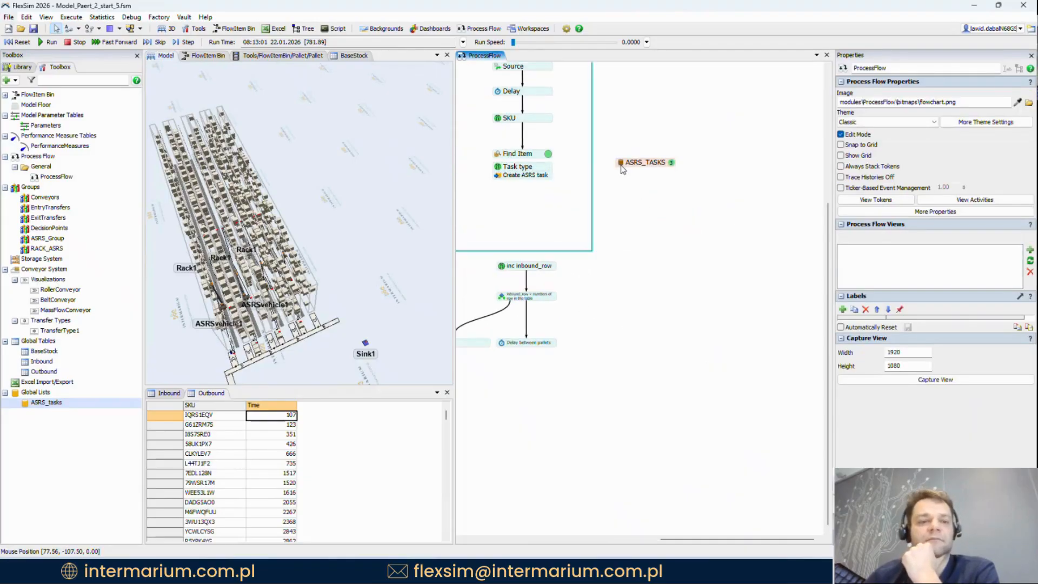
pyautogui.doubleClick(646, 163)
pyautogui.click(661, 242)
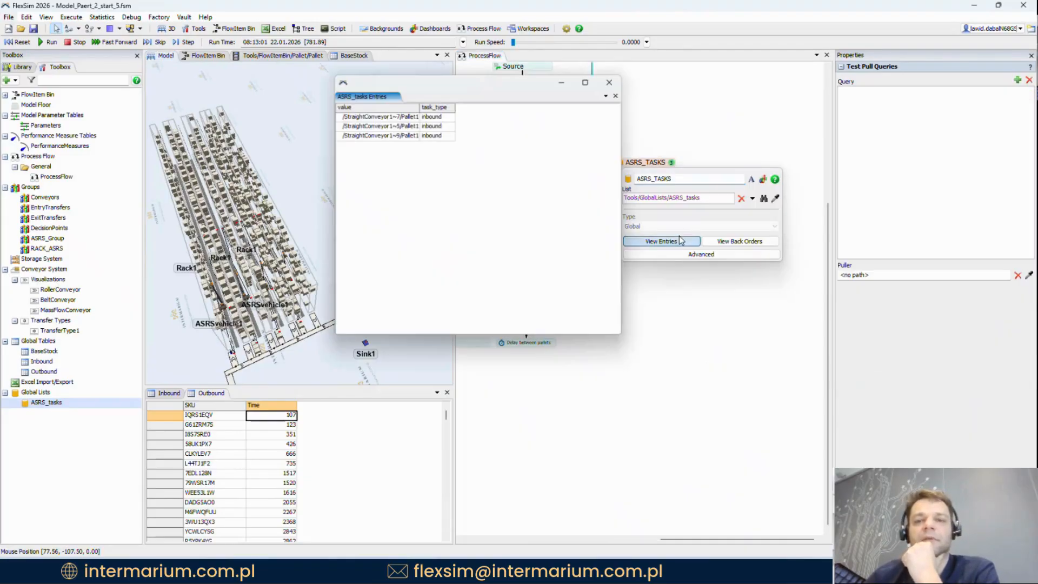
pyautogui.click(456, 108)
pyautogui.moveTo(456, 108)
pyautogui.mouseDown()
pyautogui.moveTo(479, 109)
pyautogui.moveTo(437, 108)
pyautogui.mouseUp()
pyautogui.click(614, 79)
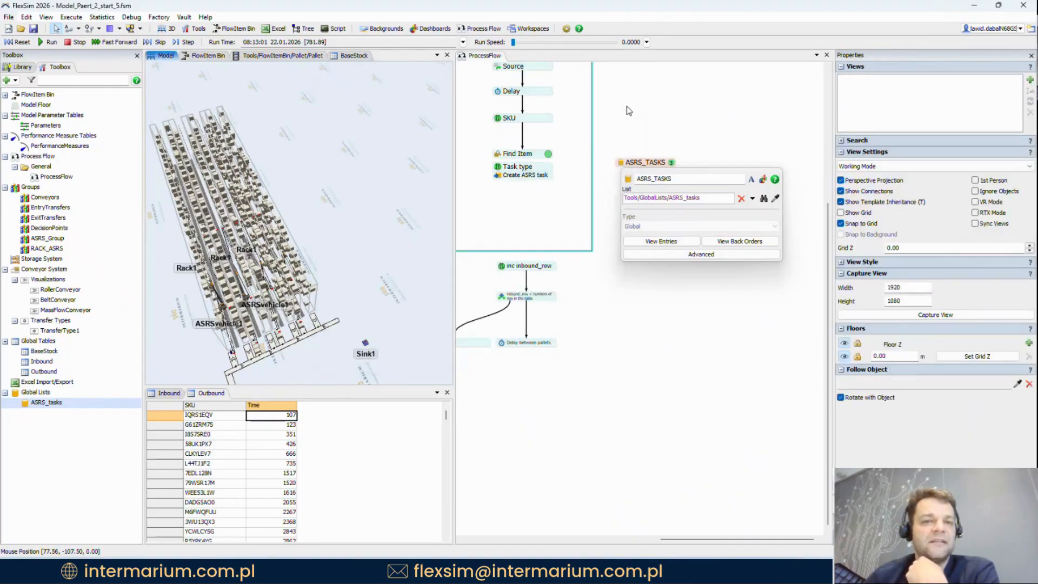
# Step: Reset the model and attach the Task type and Create ASRS task block directly beneath Find Item
pyautogui.click(22, 43)
pyautogui.click(520, 170)
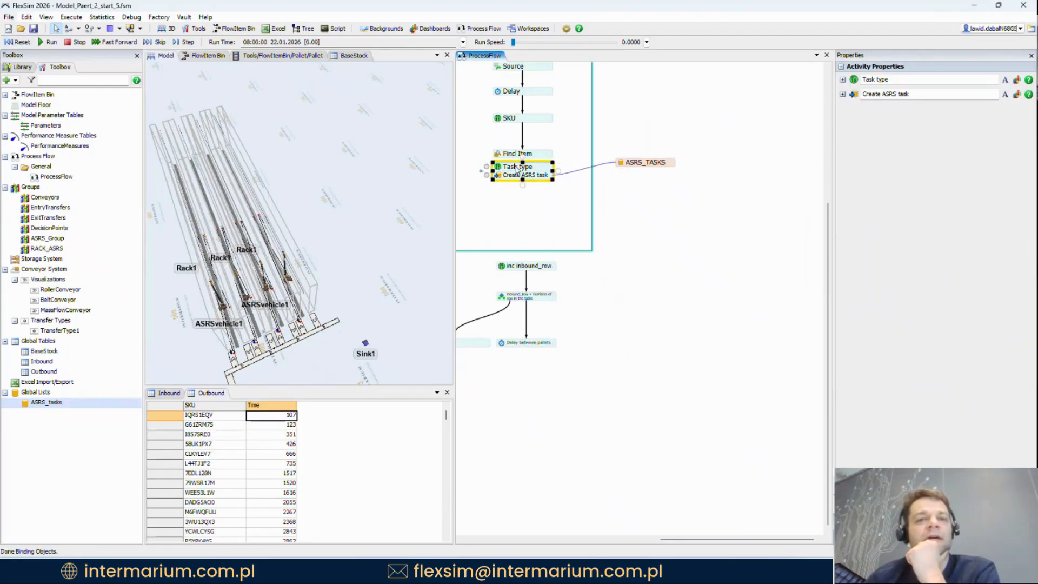
pyautogui.moveTo(523, 172); pyautogui.dragTo(523, 167)
pyautogui.click(626, 130)
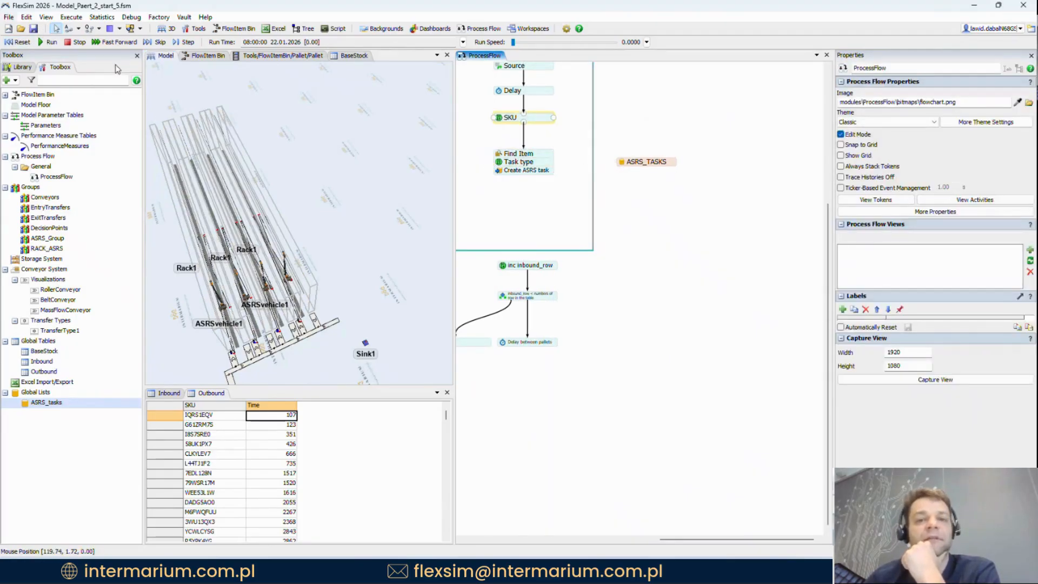
# Step: Run the model briefly, examine the task types in the ASRS_TASKS list entries, and close the entries window
pyautogui.click(48, 42)
pyautogui.moveTo(514, 42)
pyautogui.mouseDown()
pyautogui.moveTo(535, 45)
pyautogui.moveTo(514, 43)
pyautogui.mouseUp()
pyautogui.click(627, 161)
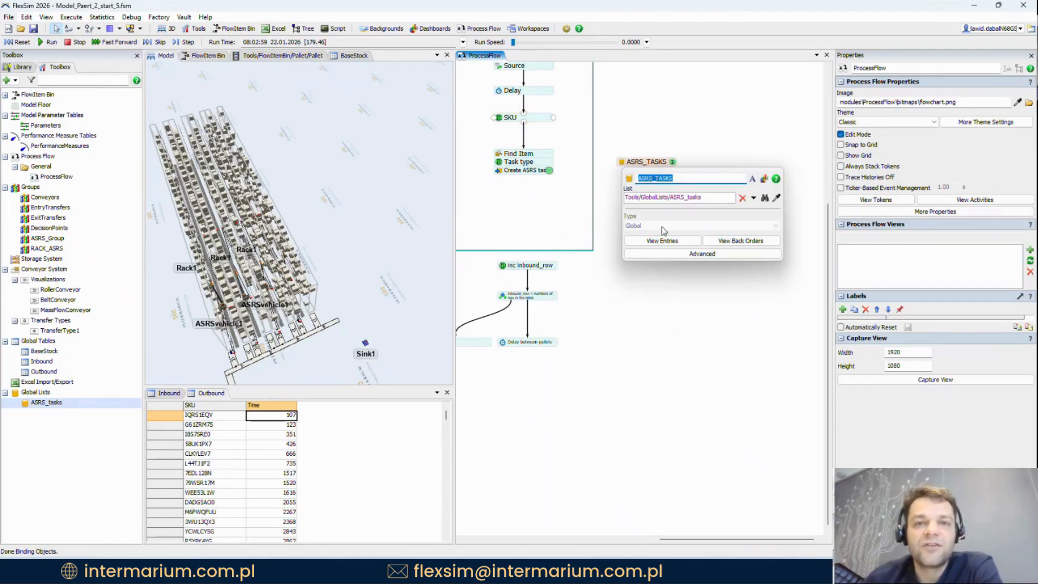
pyautogui.click(662, 241)
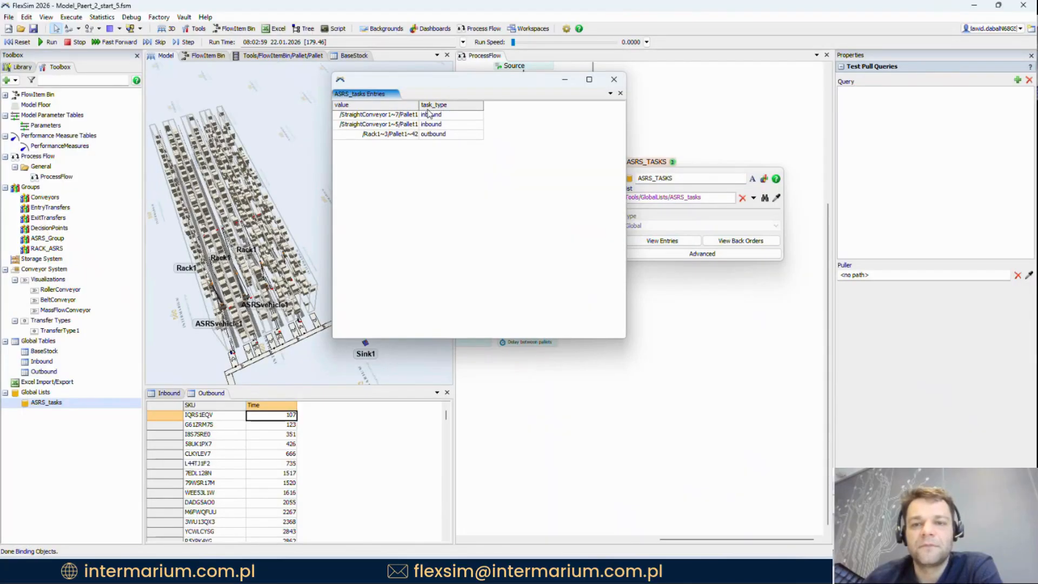
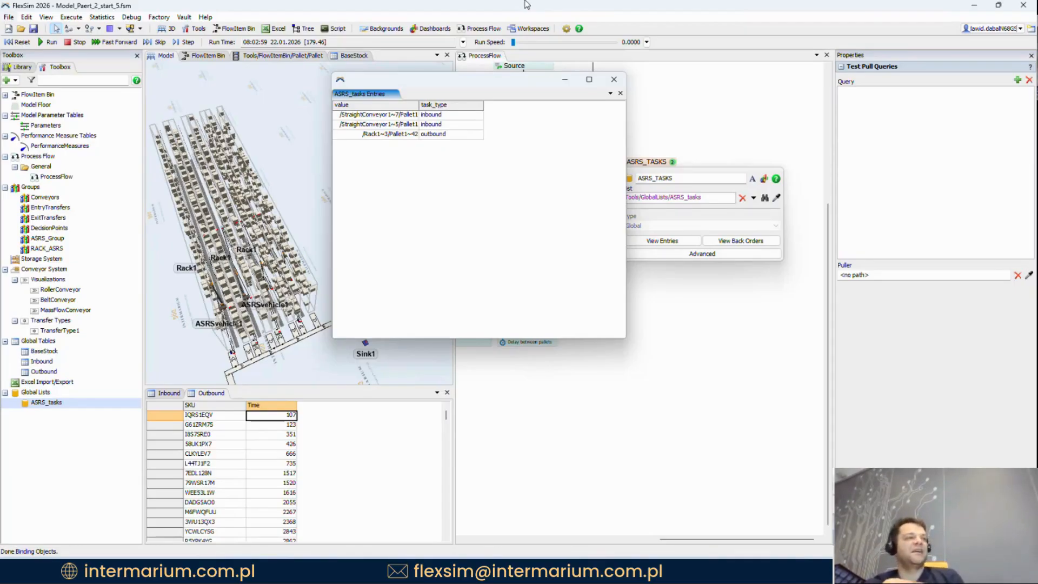
pyautogui.click(378, 222)
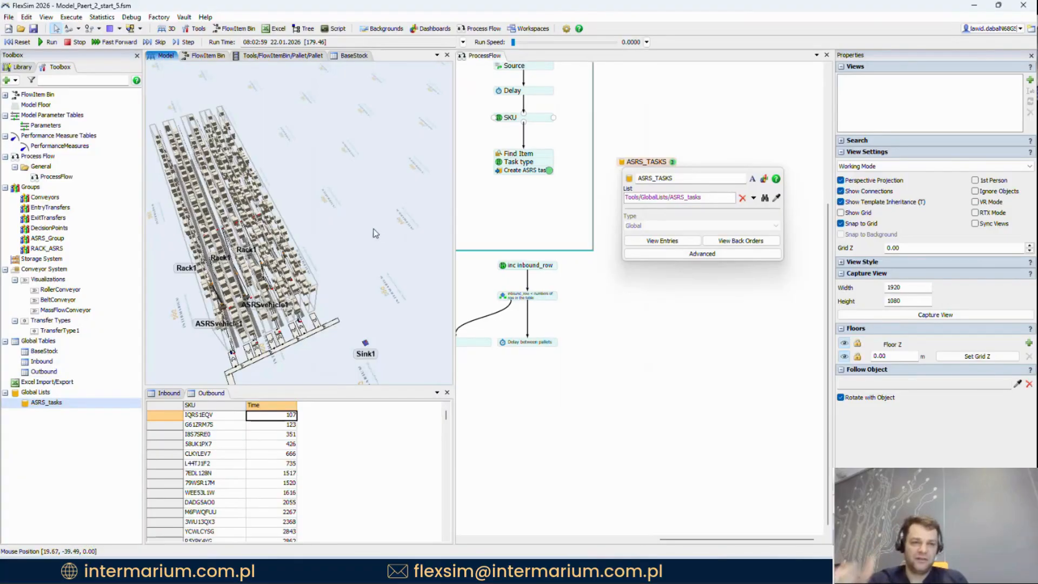
# Step: Examine the rack aisles, ASRS vehicles and inbound conveyor branches in the 3D model from several angles
pyautogui.scroll(5, 376, 233)
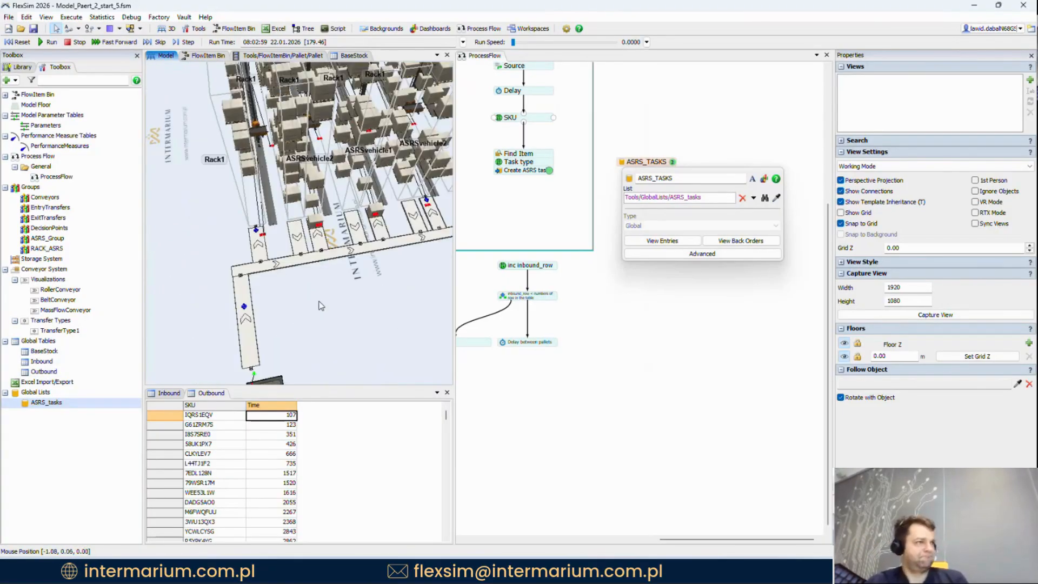
pyautogui.scroll(-2, 319, 304)
pyautogui.scroll(-2, 315, 293)
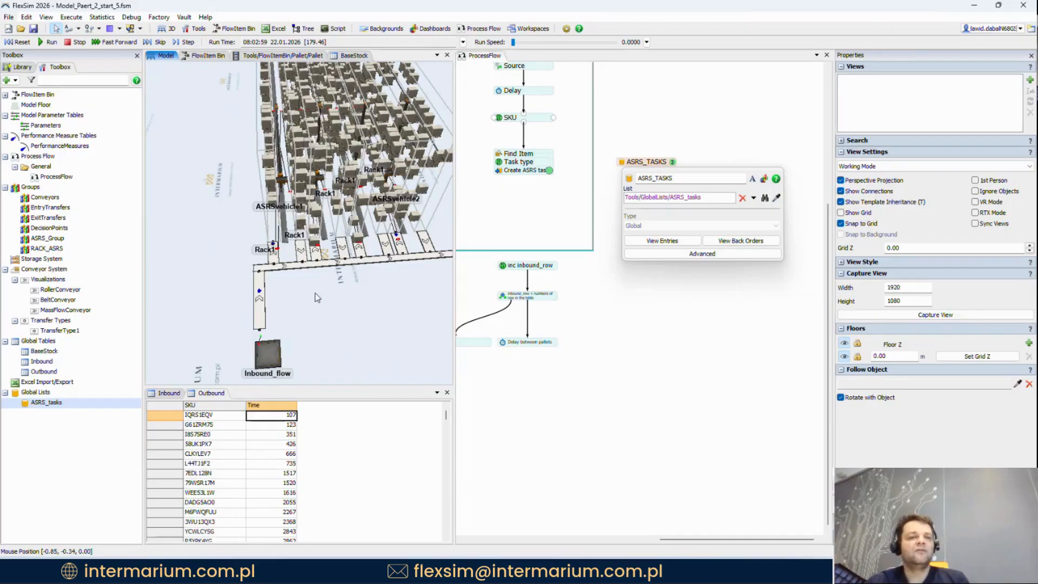
pyautogui.moveTo(328, 315); pyautogui.dragTo(309, 349)
pyautogui.scroll(2, 310, 349)
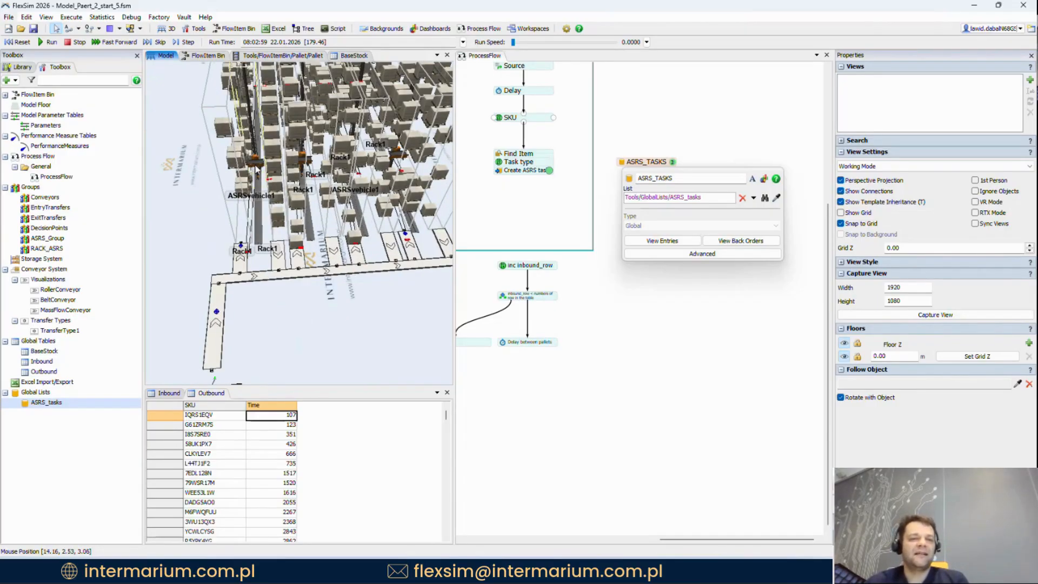
pyautogui.scroll(-2, 257, 170)
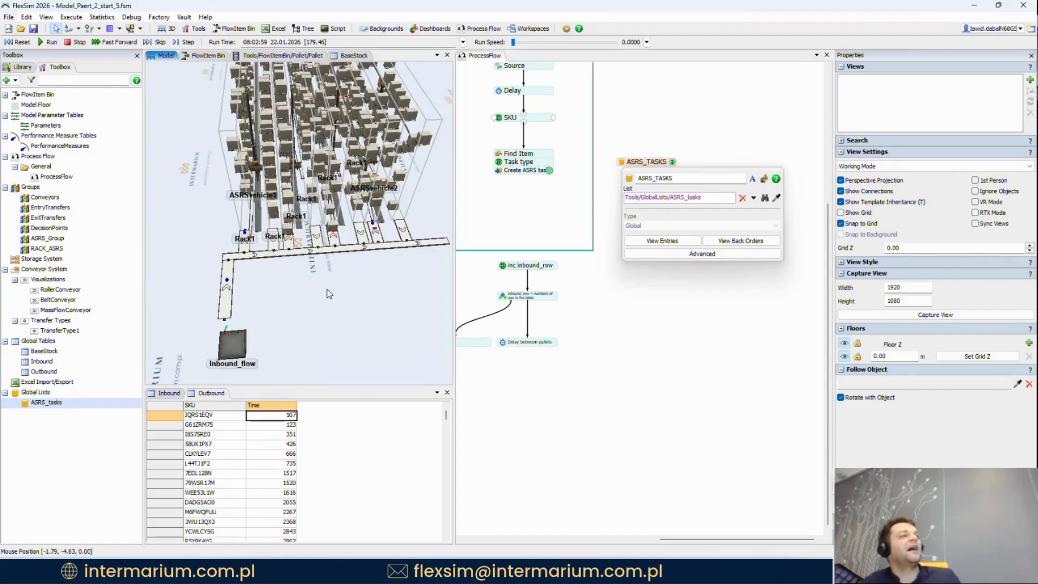
pyautogui.scroll(3, 292, 210)
pyautogui.scroll(-4, 252, 199)
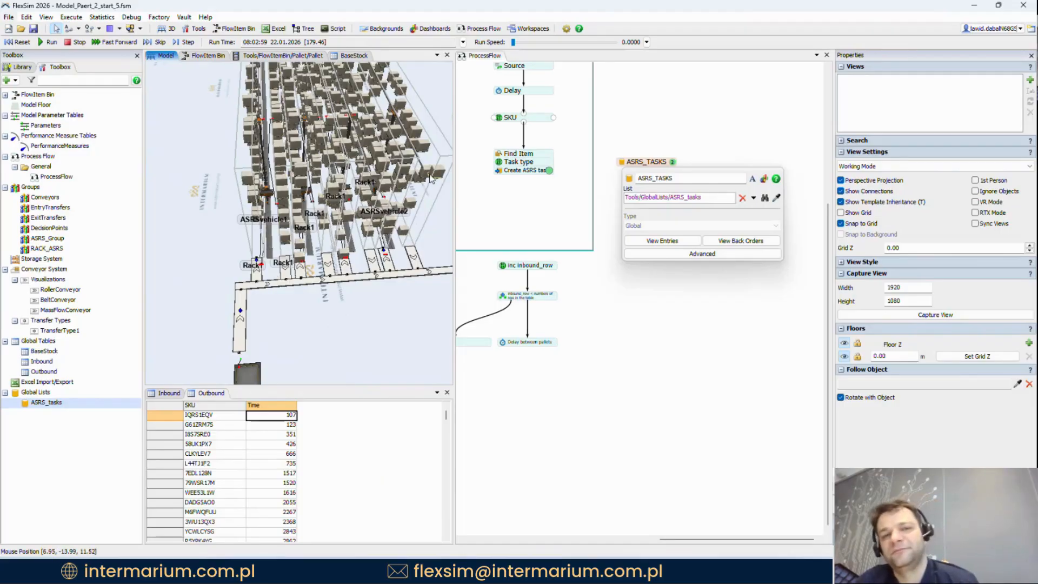
pyautogui.moveTo(430, 181); pyautogui.dragTo(358, 324, button='right')
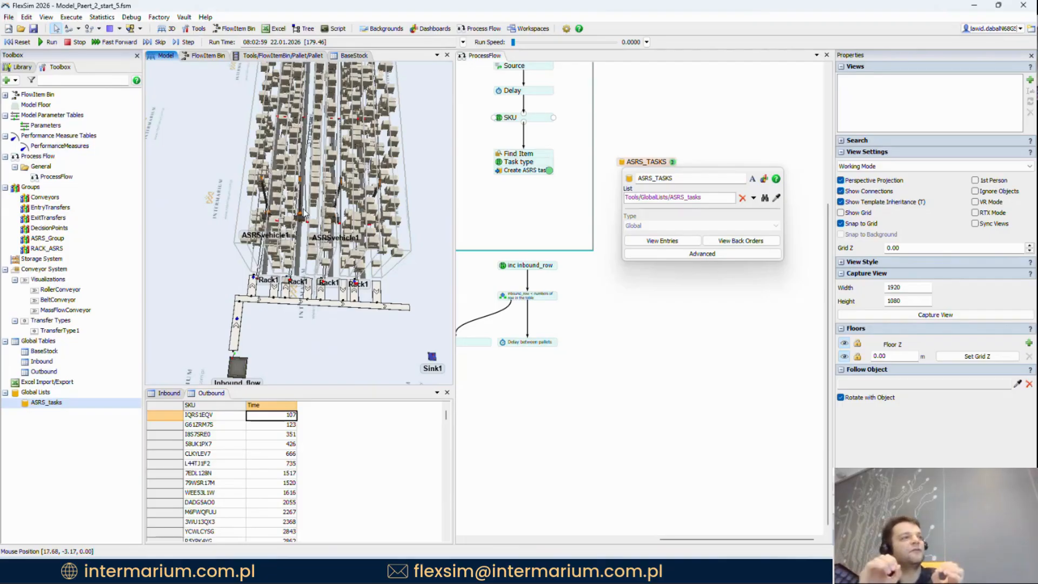
pyautogui.moveTo(219, 264); pyautogui.dragTo(194, 245, button='right')
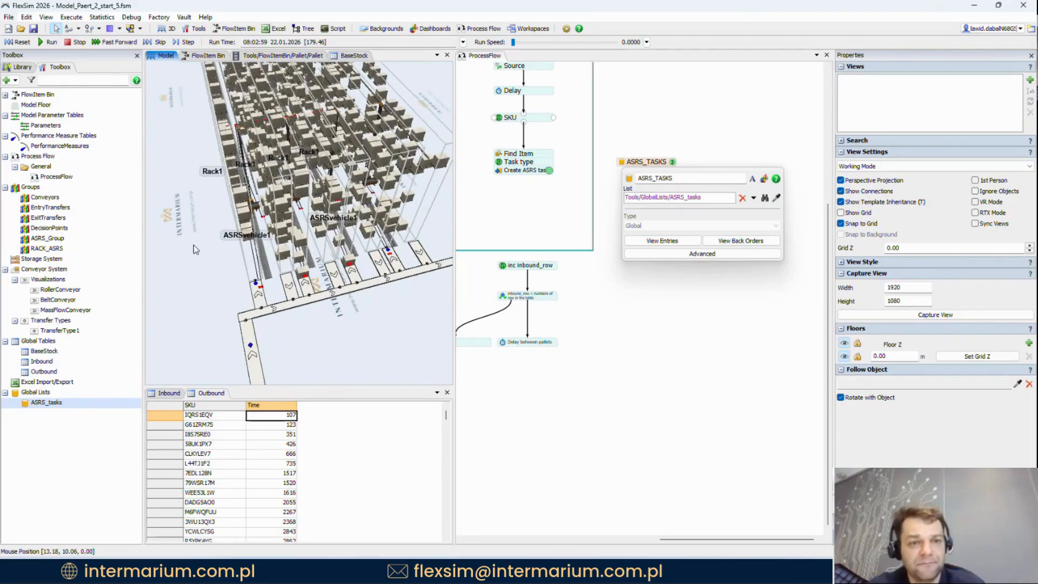
pyautogui.moveTo(212, 249)
pyautogui.mouseDown(button='right')
pyautogui.moveTo(198, 250)
pyautogui.moveTo(233, 250)
pyautogui.mouseUp(button='right')
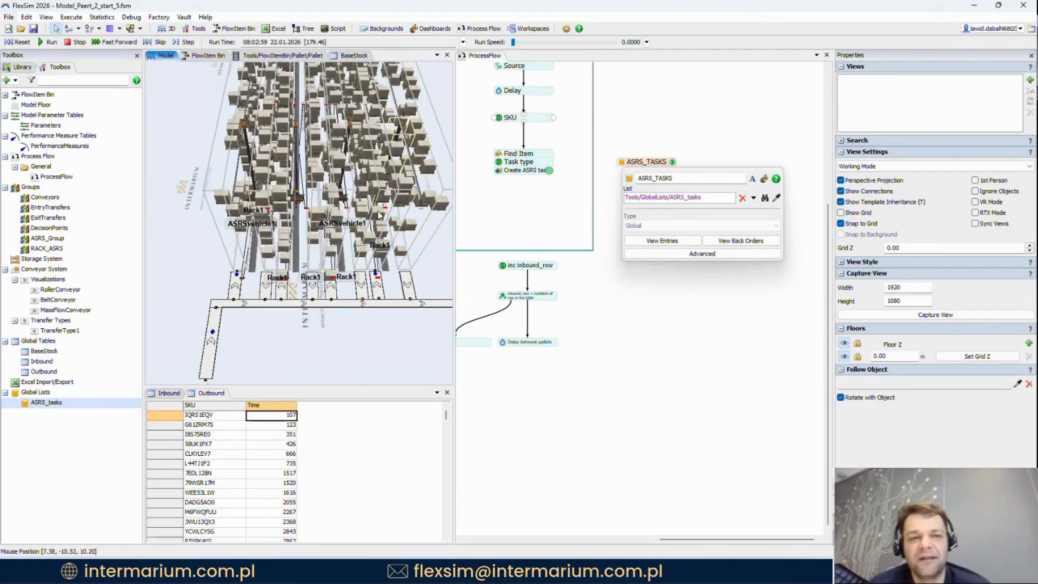
# Step: Select all racks in the RACK_ASRS group and set their visualization to Rack
pyautogui.rightClick(346, 358)
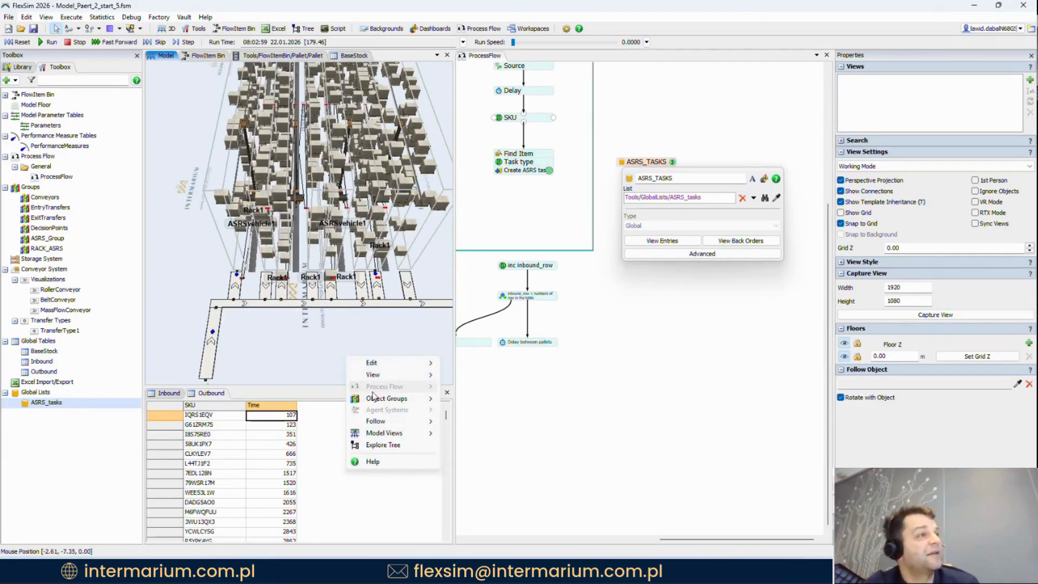
pyautogui.moveTo(387, 398)
pyautogui.click(495, 458)
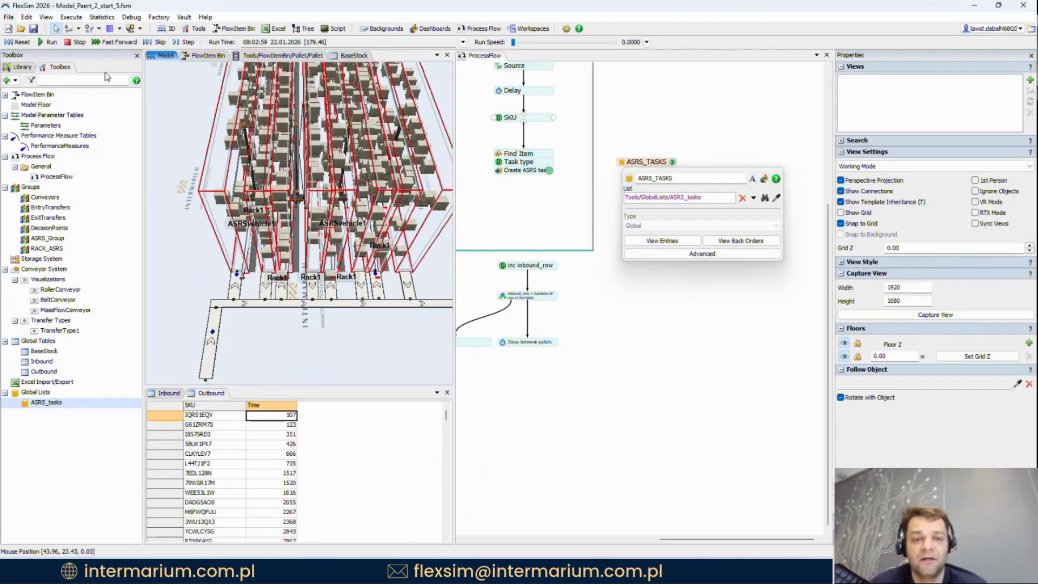
pyautogui.click(211, 171)
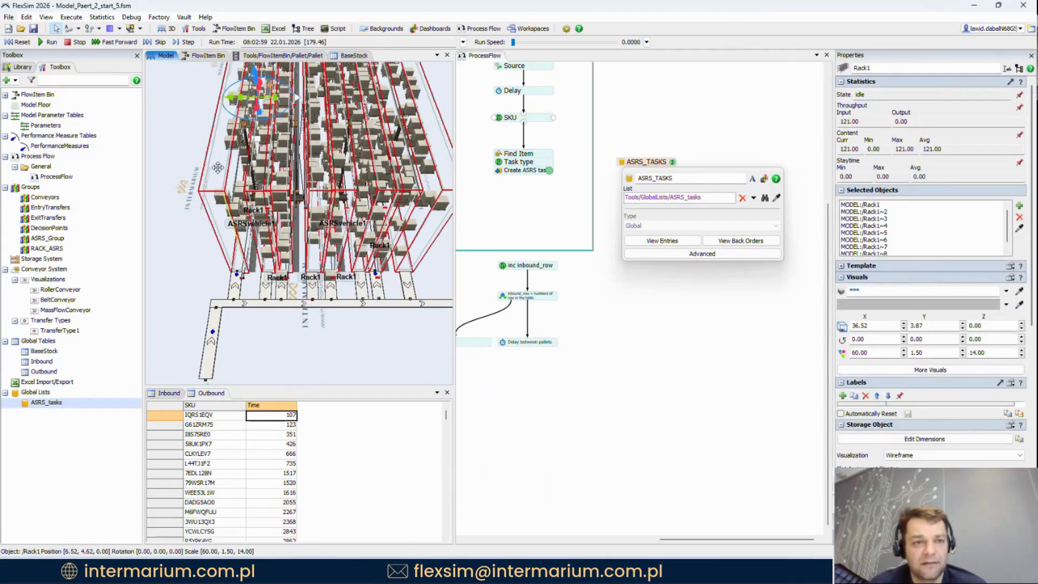
pyautogui.scroll(-4, 932, 364)
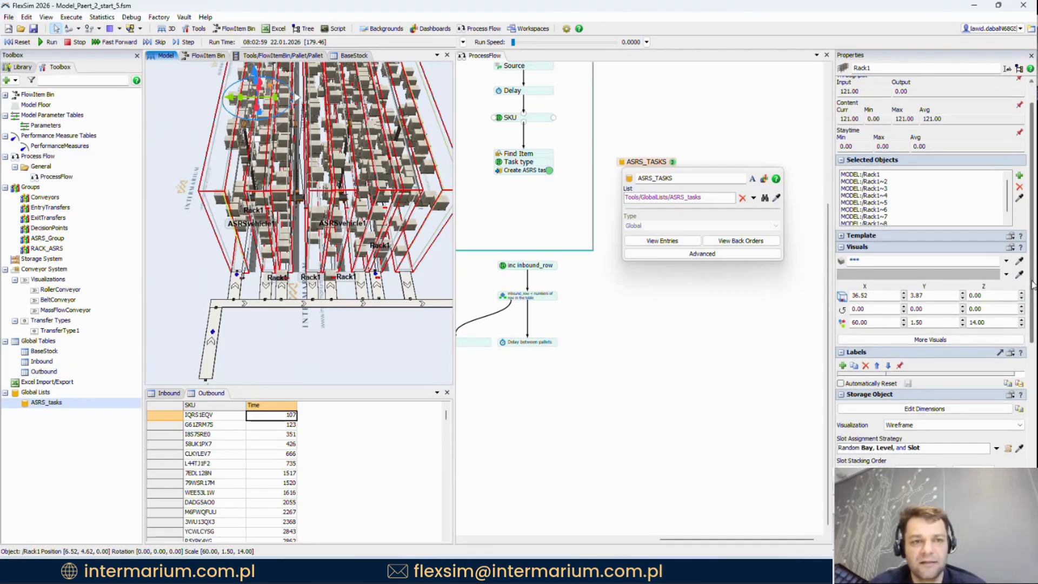
pyautogui.click(932, 361)
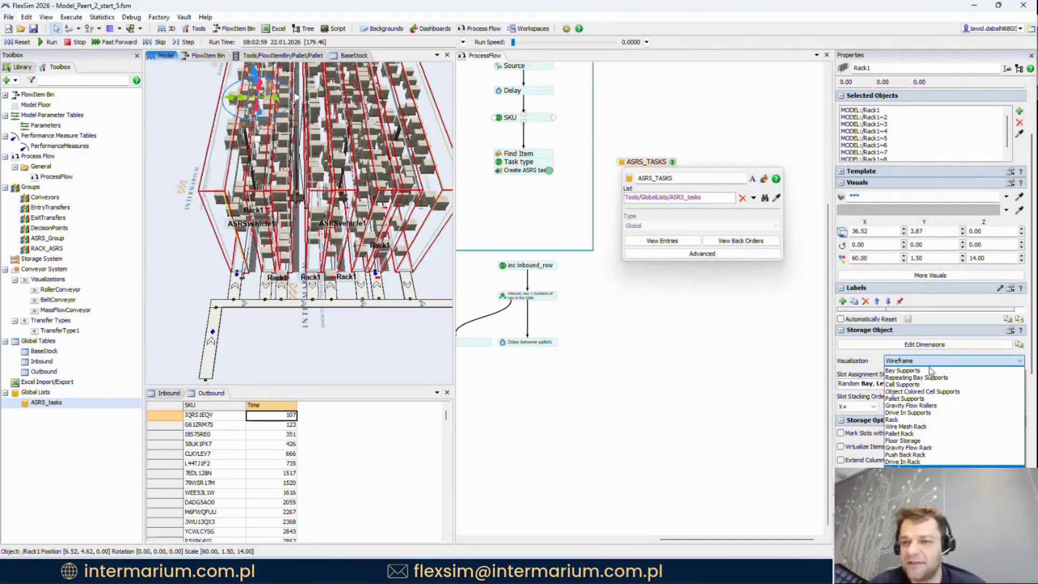
pyautogui.click(929, 420)
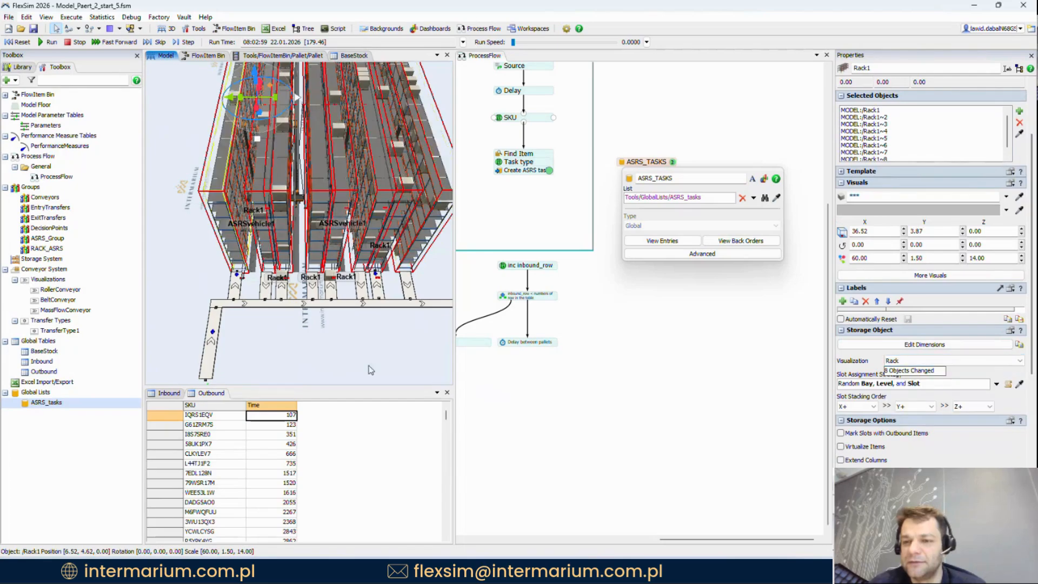
pyautogui.click(245, 325)
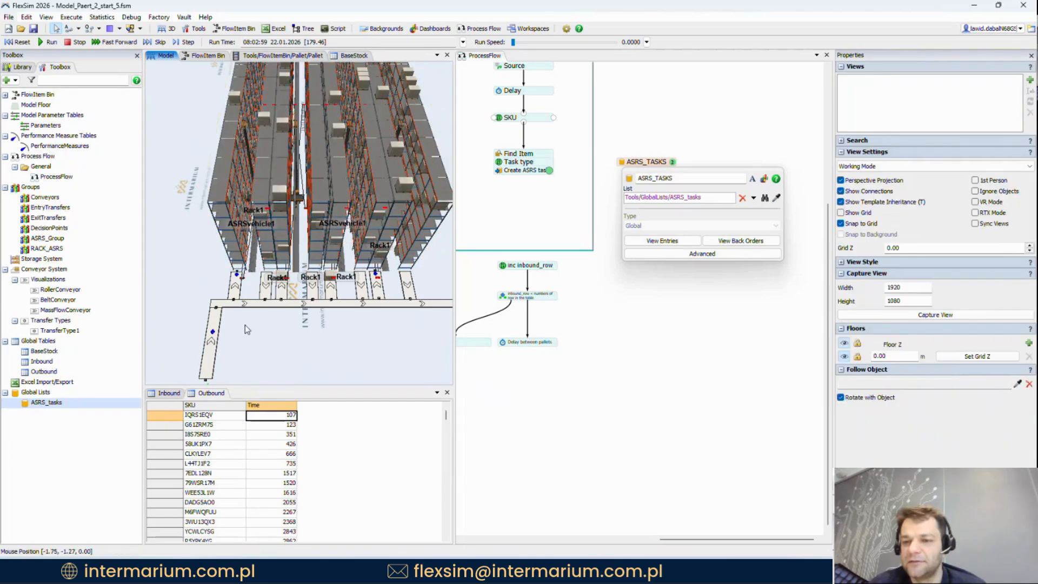
# Step: Reset the model and bring the front of the racks and the inbound conveyor into close view
pyautogui.click(21, 42)
pyautogui.moveTo(242, 329); pyautogui.dragTo(173, 232, button='right')
pyautogui.moveTo(326, 343); pyautogui.dragTo(151, 281)
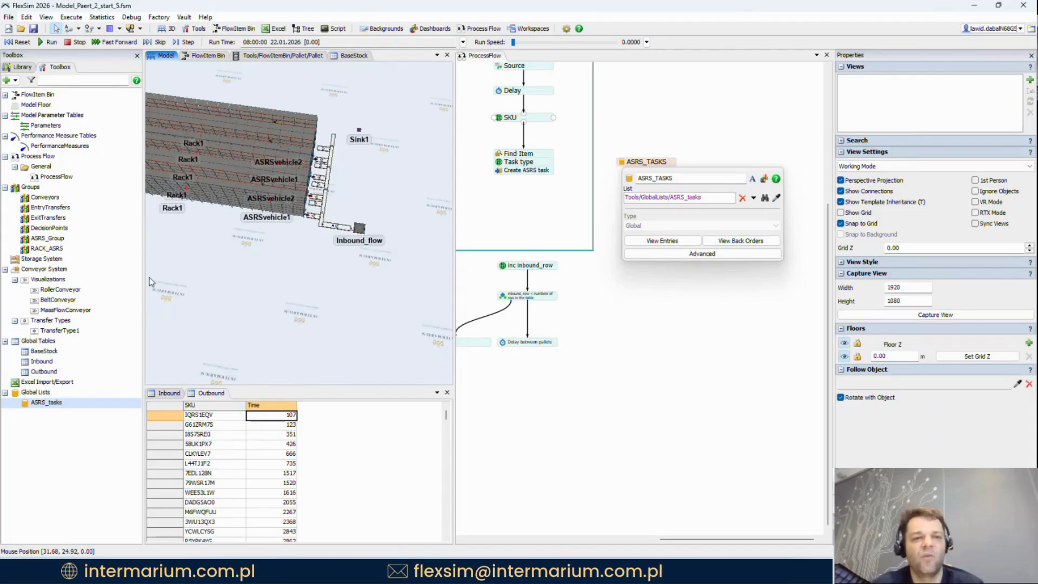
pyautogui.moveTo(273, 289); pyautogui.dragTo(235, 272)
pyautogui.moveTo(235, 272)
pyautogui.mouseDown(button='right')
pyautogui.moveTo(156, 321)
pyautogui.moveTo(240, 259)
pyautogui.mouseUp(button='right')
pyautogui.moveTo(240, 259); pyautogui.dragTo(242, 315)
pyautogui.scroll(5, 346, 336)
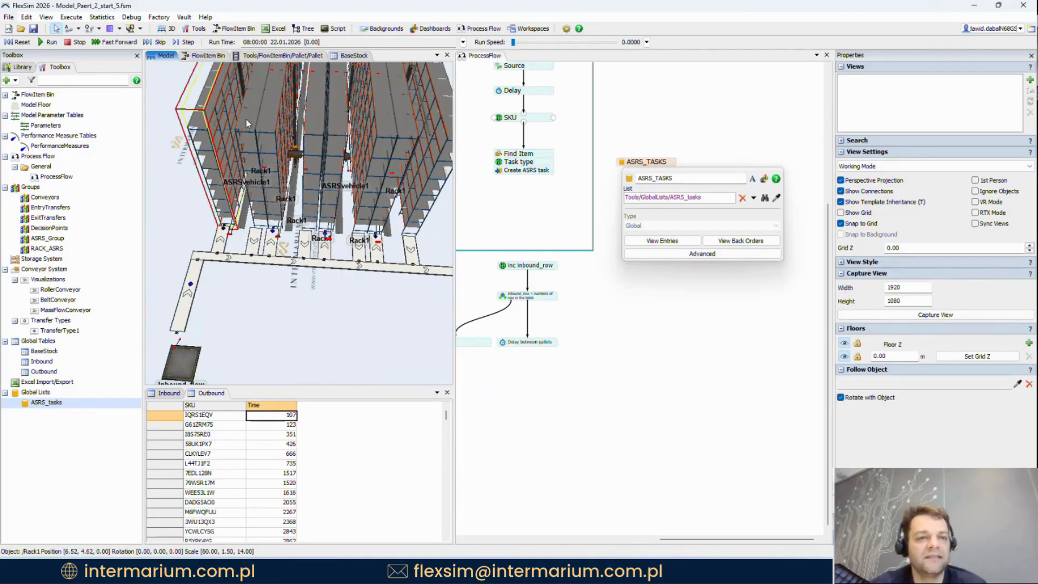
# Step: Select all racks in the RACK_ASRS group and add a label named asrs_number to them
pyautogui.click(246, 118)
pyautogui.click(271, 317)
pyautogui.rightClick(258, 313)
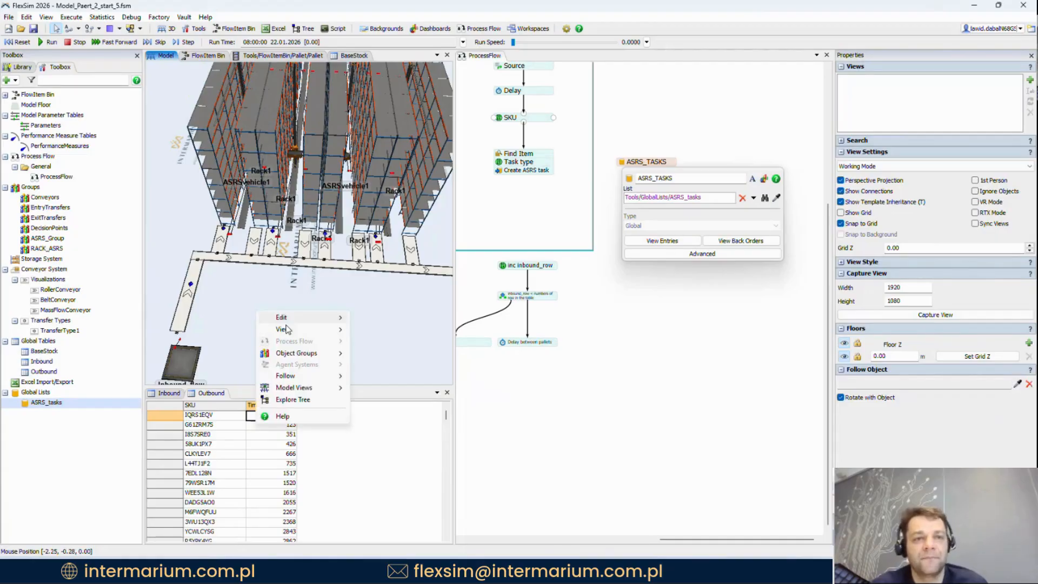
pyautogui.moveTo(302, 353)
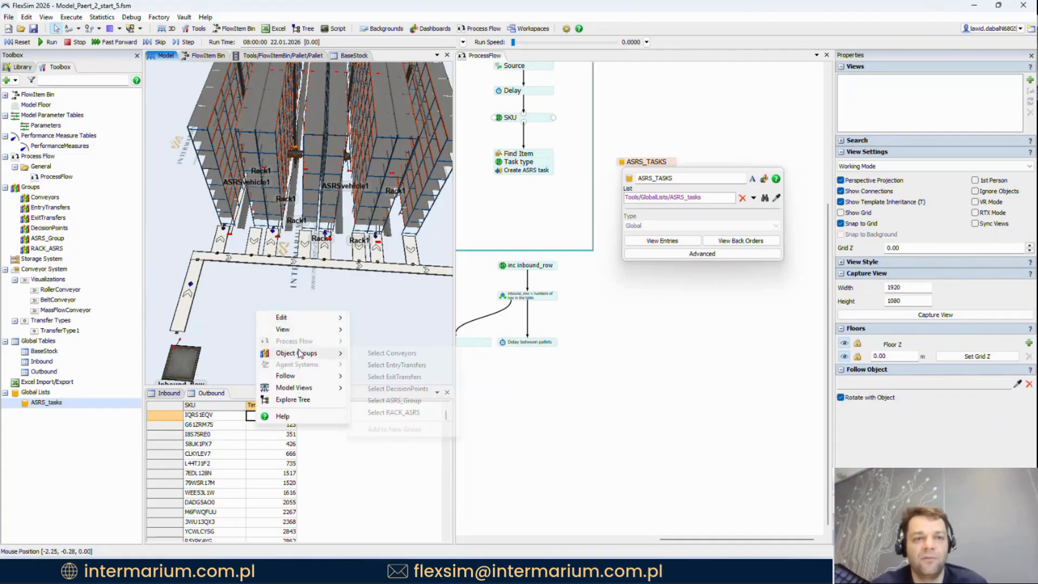
pyautogui.click(408, 413)
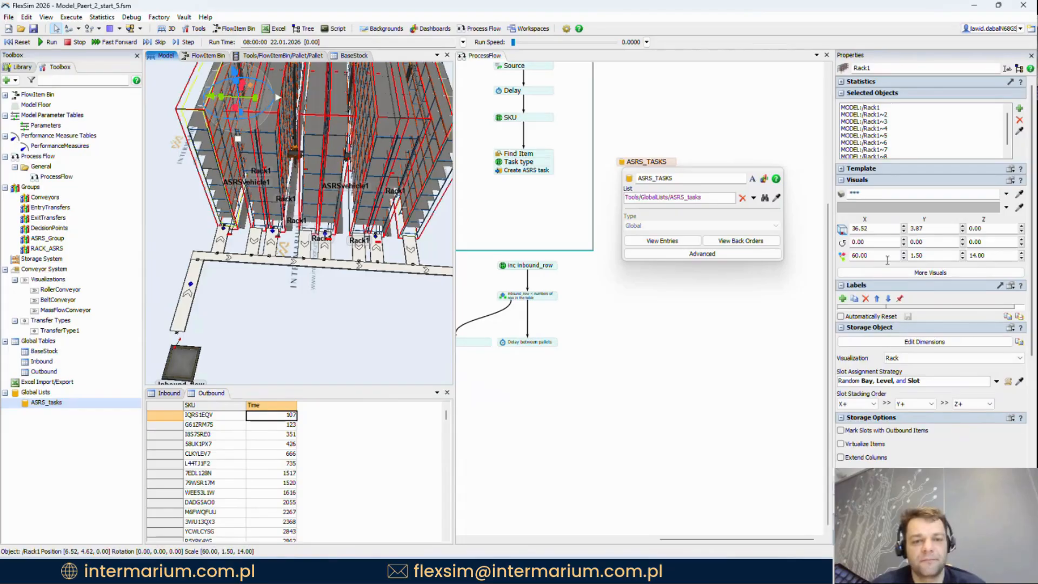
pyautogui.click(842, 298)
pyautogui.click(859, 317)
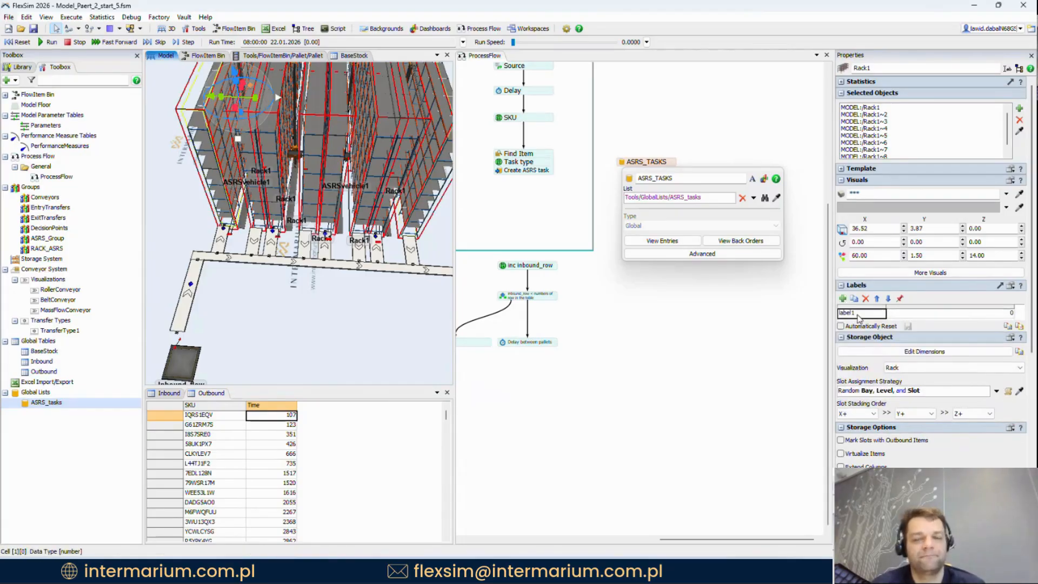
pyautogui.click(858, 314)
pyautogui.click(858, 313)
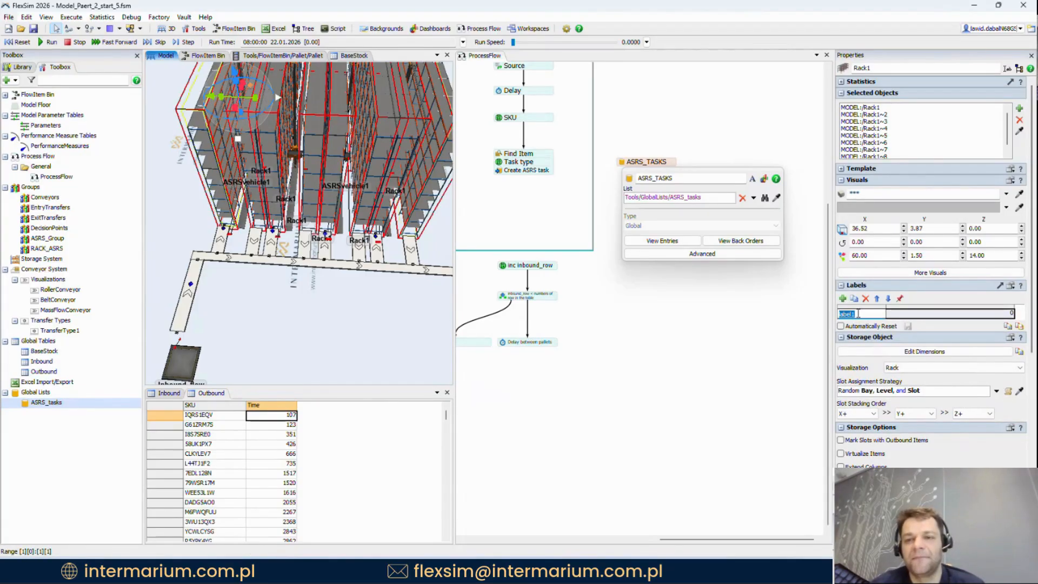
pyautogui.write('asra')
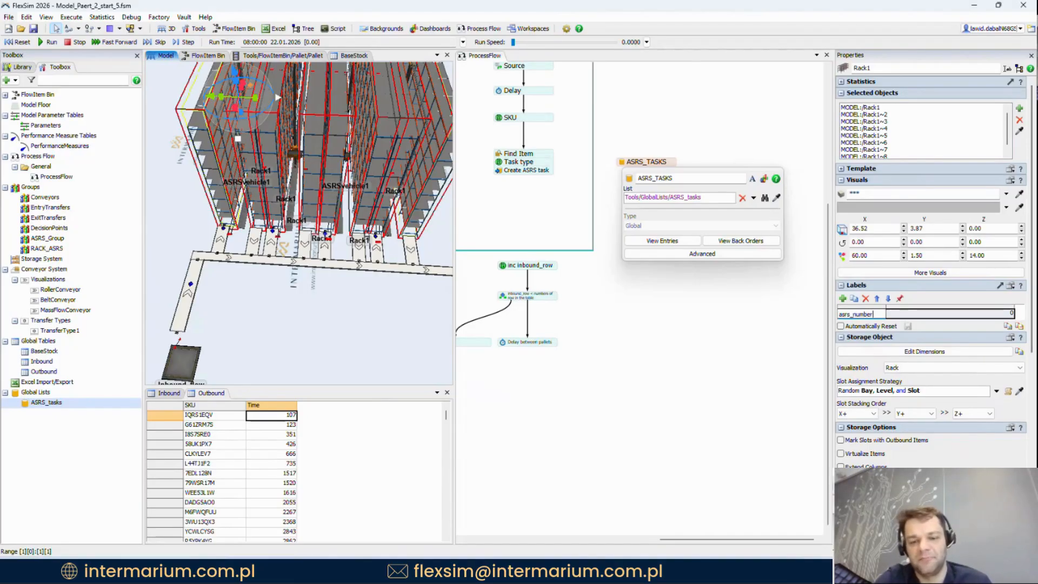
pyautogui.click(961, 313)
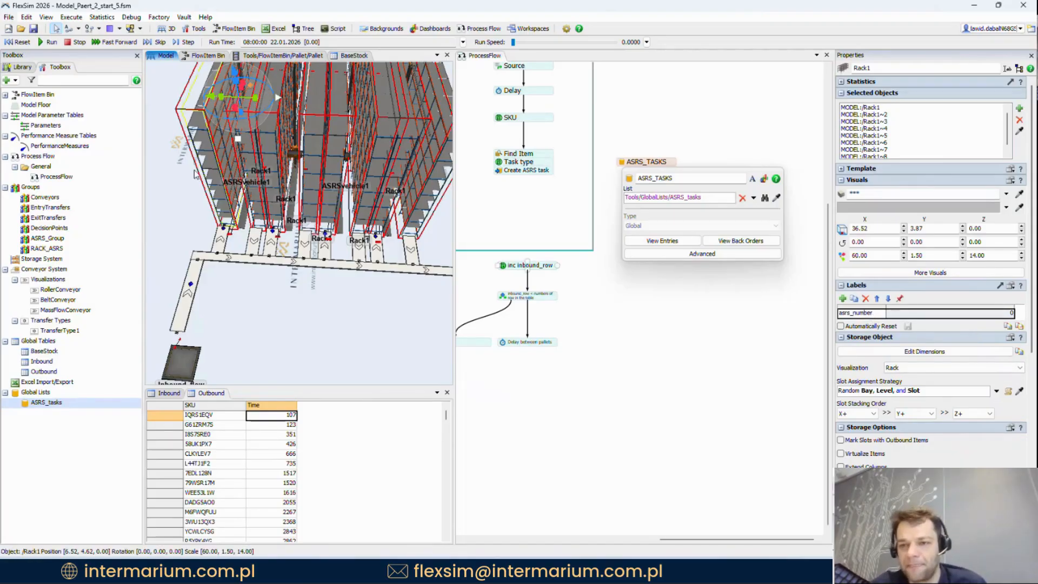
pyautogui.click(896, 314)
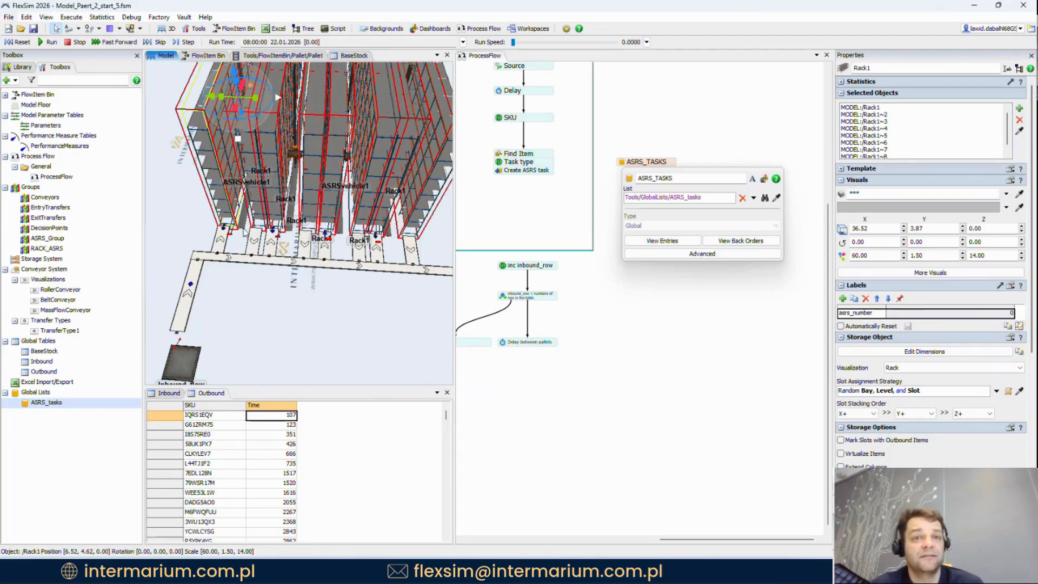
# Step: Deselect the rack group and check the asrs_number label on the first two racks individually
pyautogui.click(293, 294)
pyautogui.moveTo(292, 293); pyautogui.dragTo(226, 169, button='right')
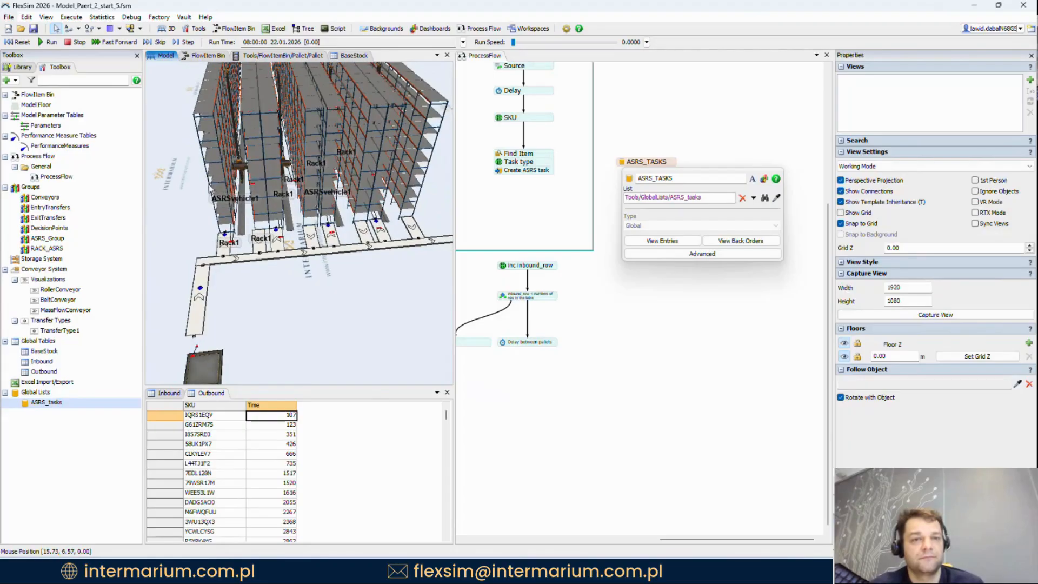
pyautogui.click(255, 141)
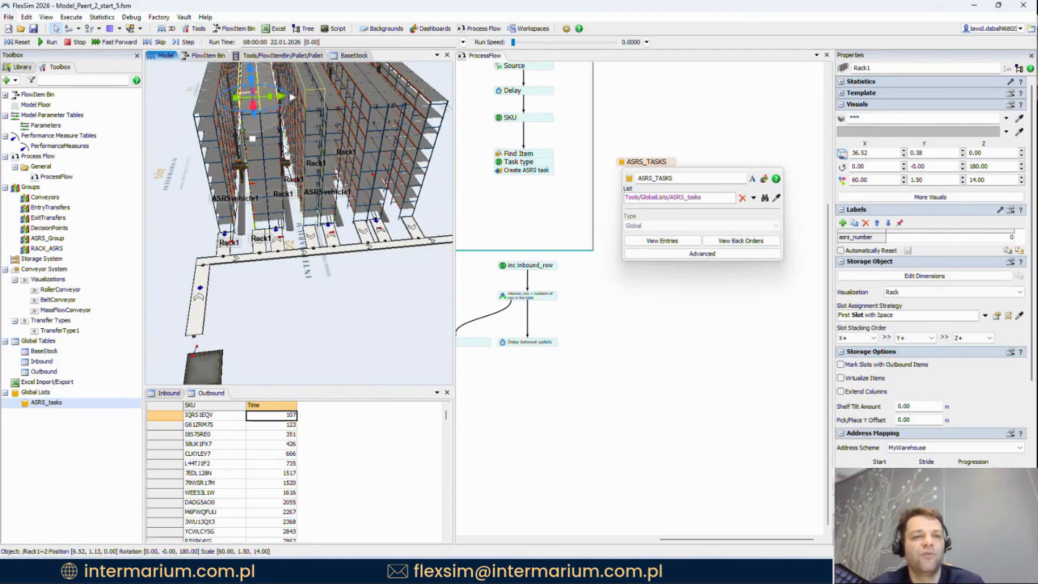
pyautogui.click(226, 142)
pyautogui.click(908, 238)
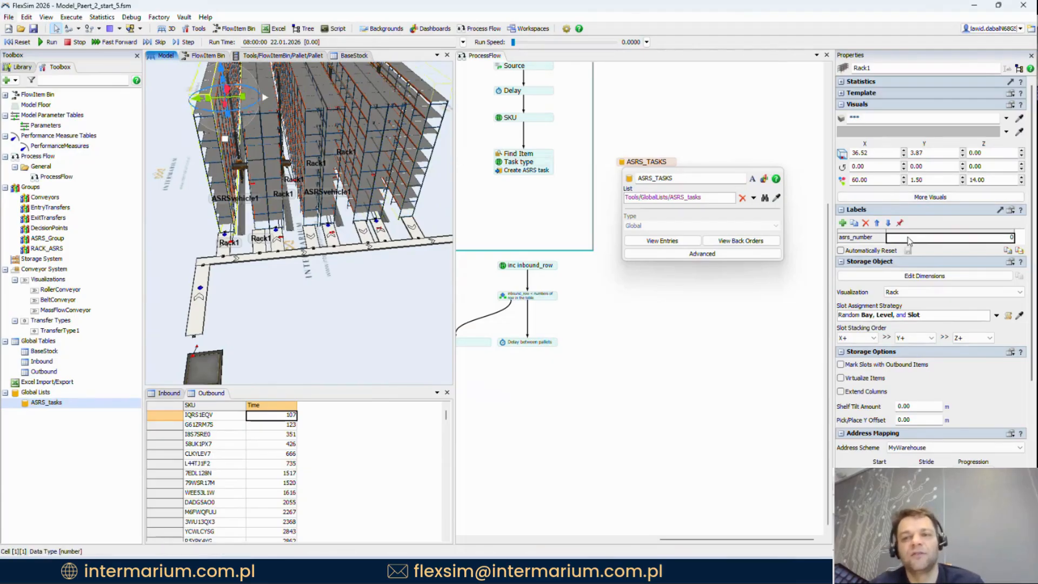
pyautogui.click(253, 140)
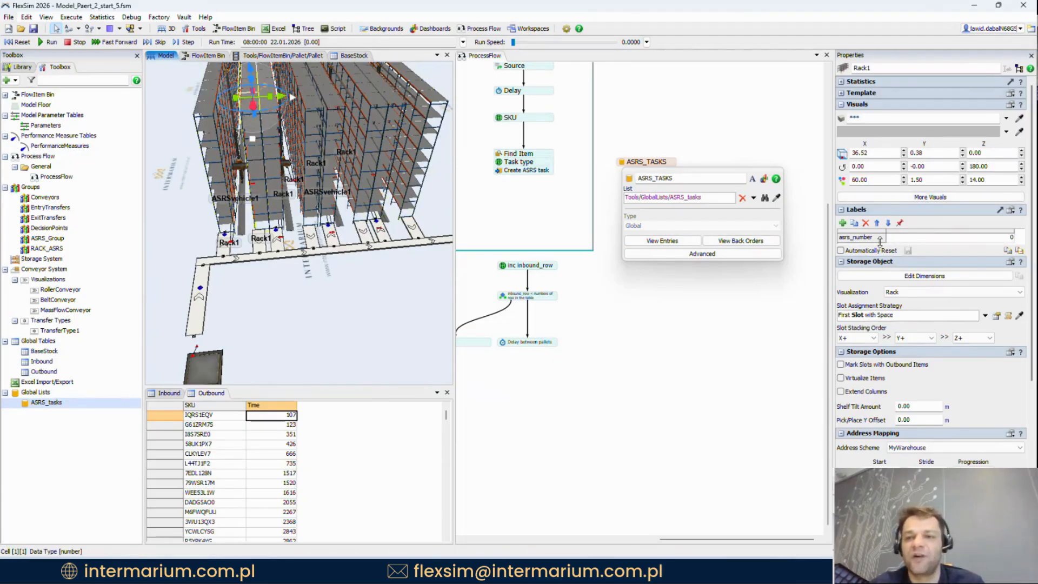
# Step: Set asrs_number to 1 on the second rack and to 2 on the third and fourth racks
pyautogui.click(918, 242)
pyautogui.write('1')
pyautogui.press('Return')
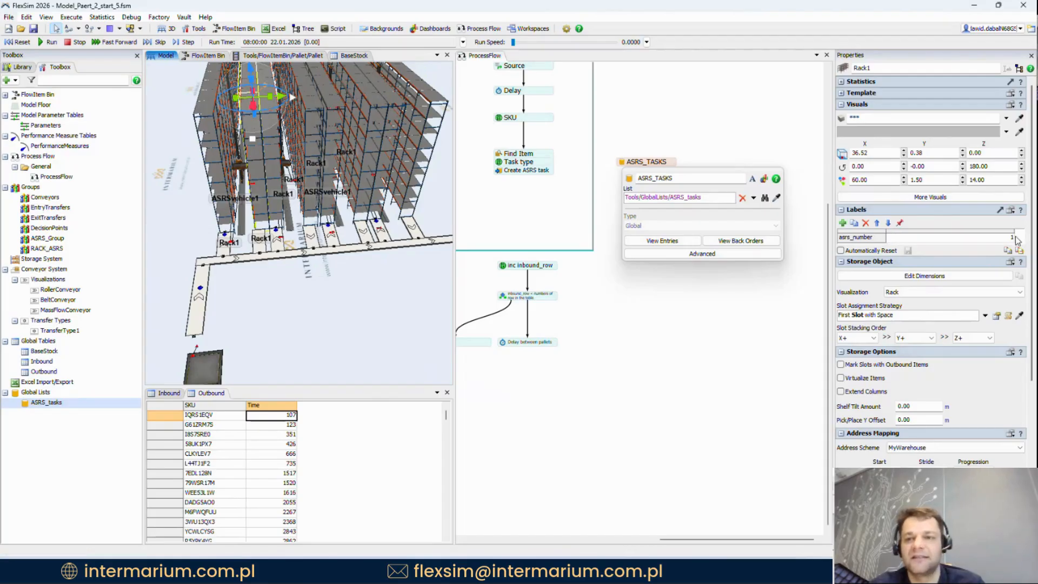
pyautogui.click(263, 140)
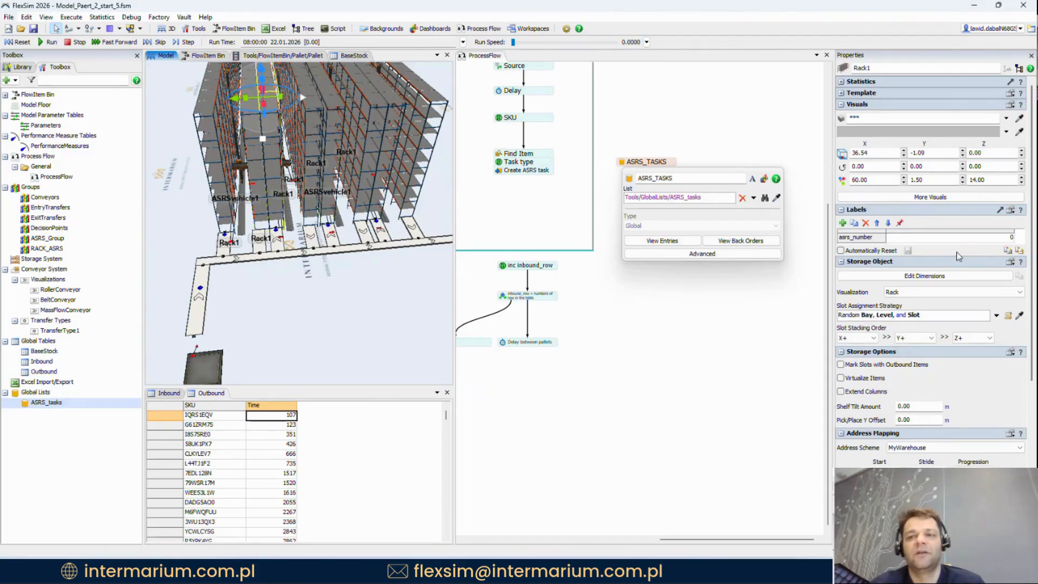
pyautogui.click(916, 239)
pyautogui.click(284, 139)
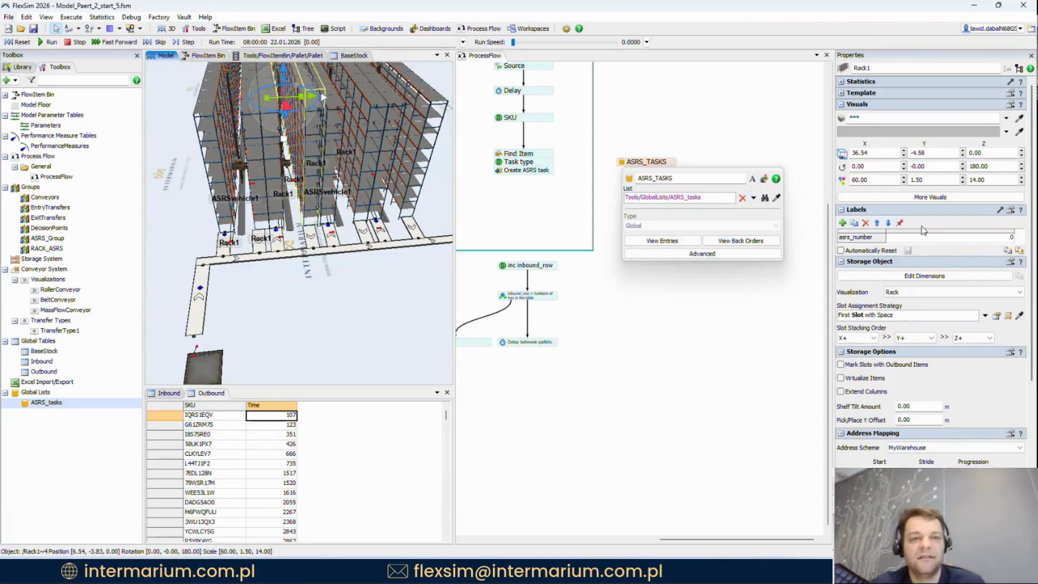
pyautogui.click(924, 239)
pyautogui.write('2')
# Step: Set asrs_number to 3 on the fifth and sixth racks and to 4 on the seventh and eighth racks
pyautogui.click(333, 135)
pyautogui.click(924, 239)
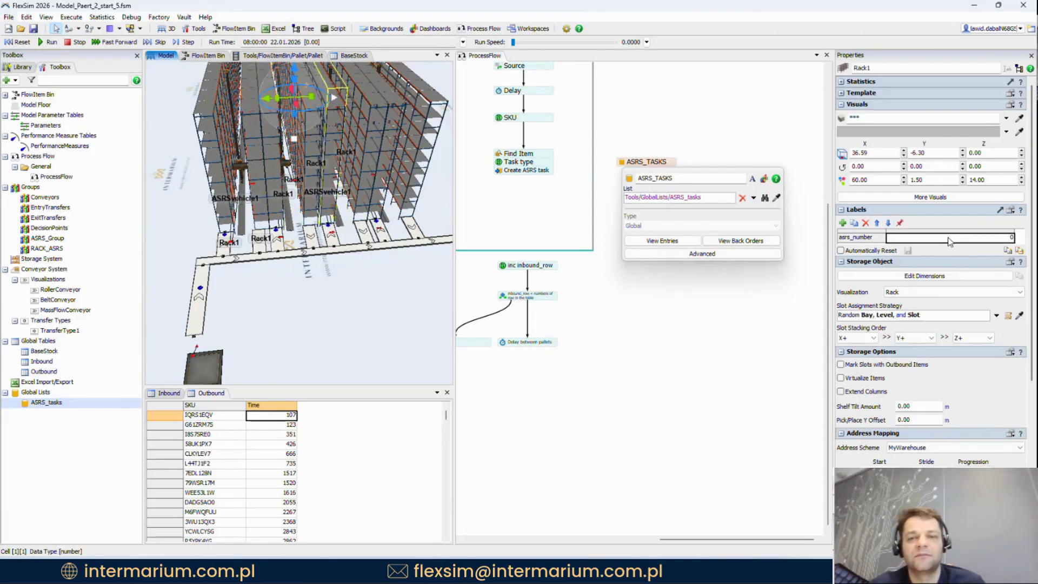
pyautogui.write('3')
pyautogui.click(383, 109)
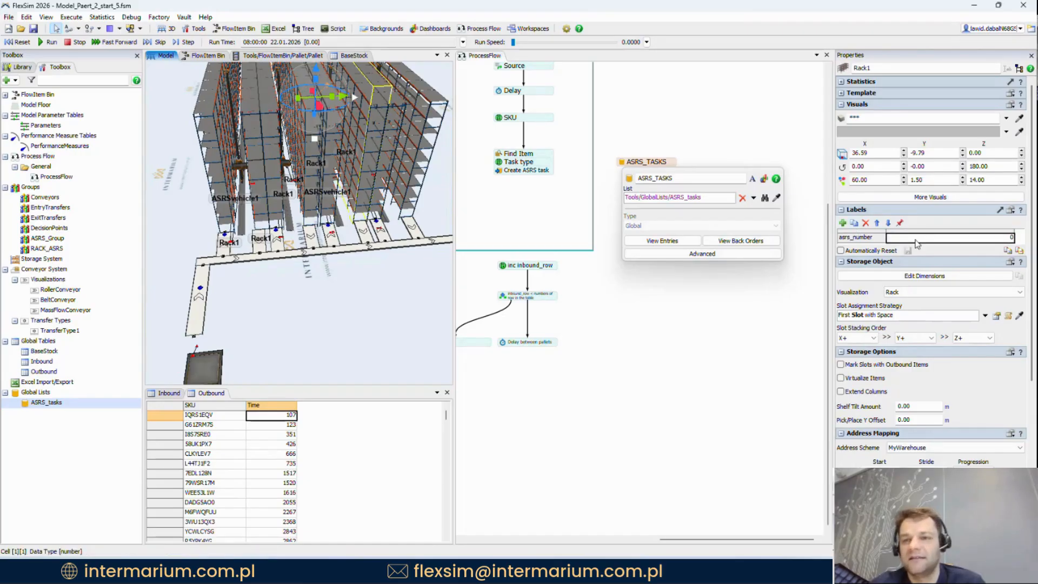
pyautogui.click(401, 104)
pyautogui.click(900, 237)
pyautogui.write('4')
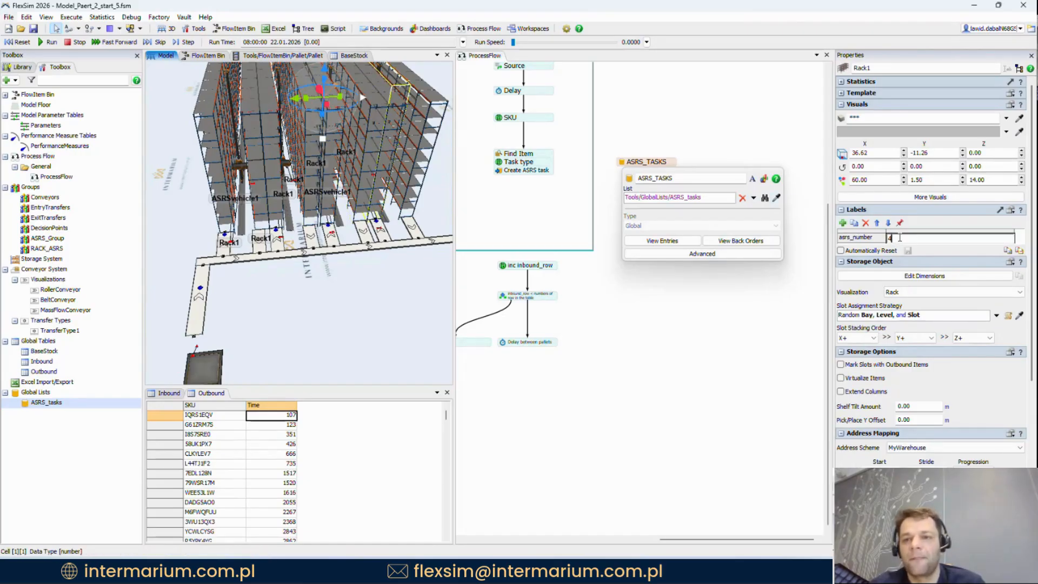
pyautogui.click(445, 127)
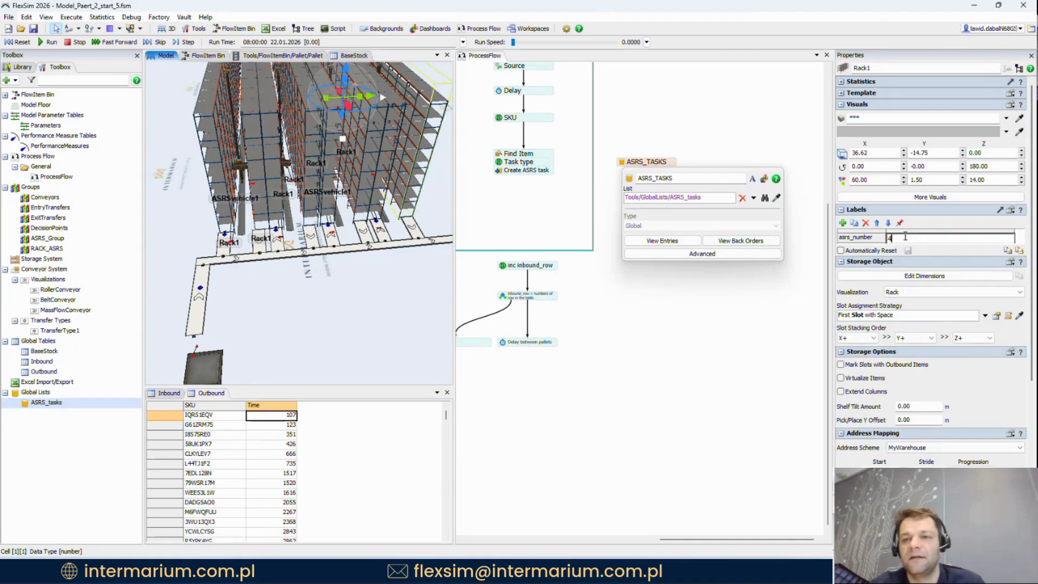
# Step: Check the last rack's asrs_number label and compare the label's values across the model's objects in a property table
pyautogui.moveTo(382, 319); pyautogui.dragTo(303, 236, button='right')
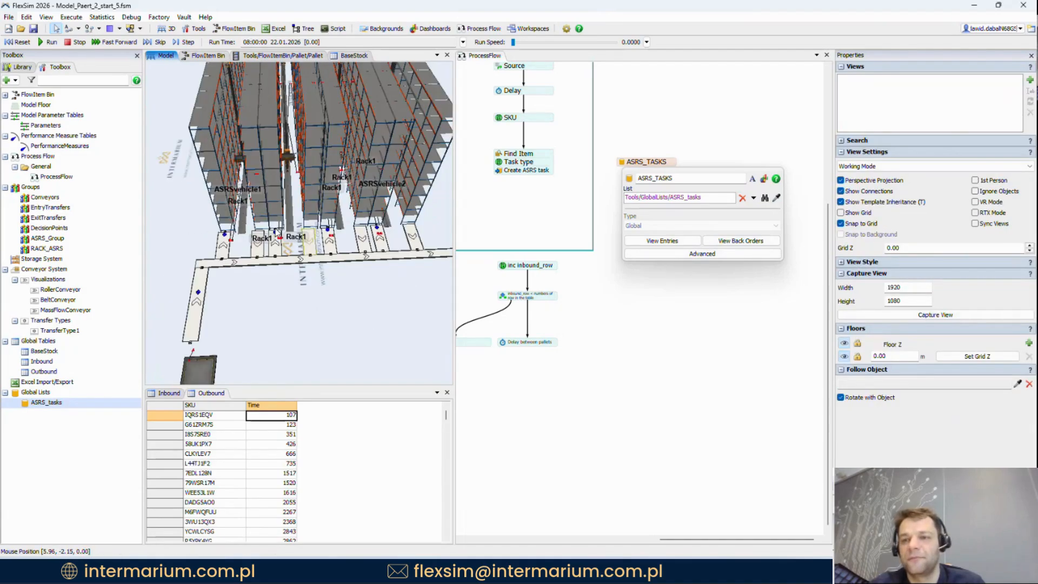
pyautogui.click(441, 153)
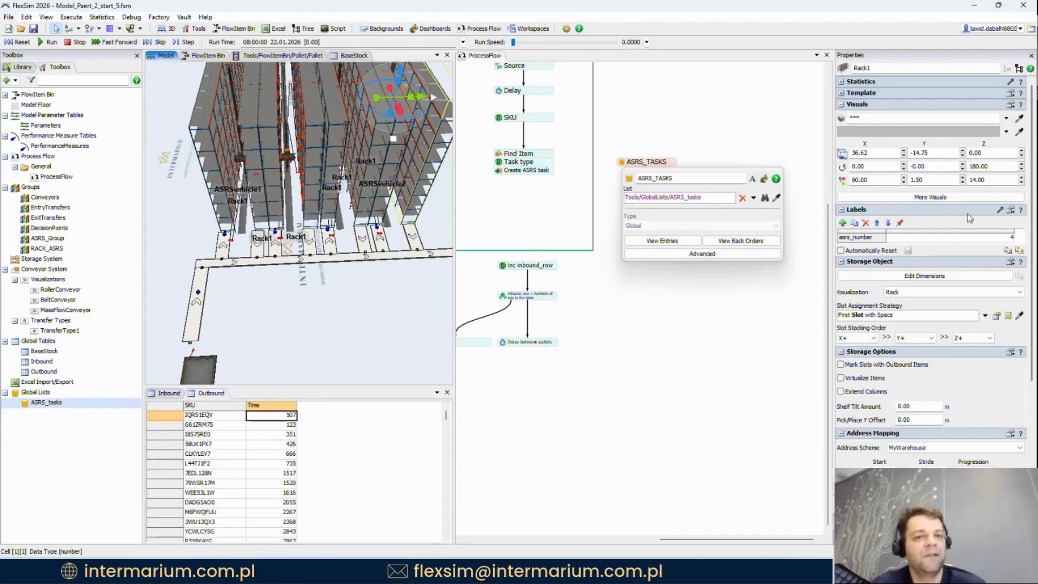
pyautogui.click(1011, 211)
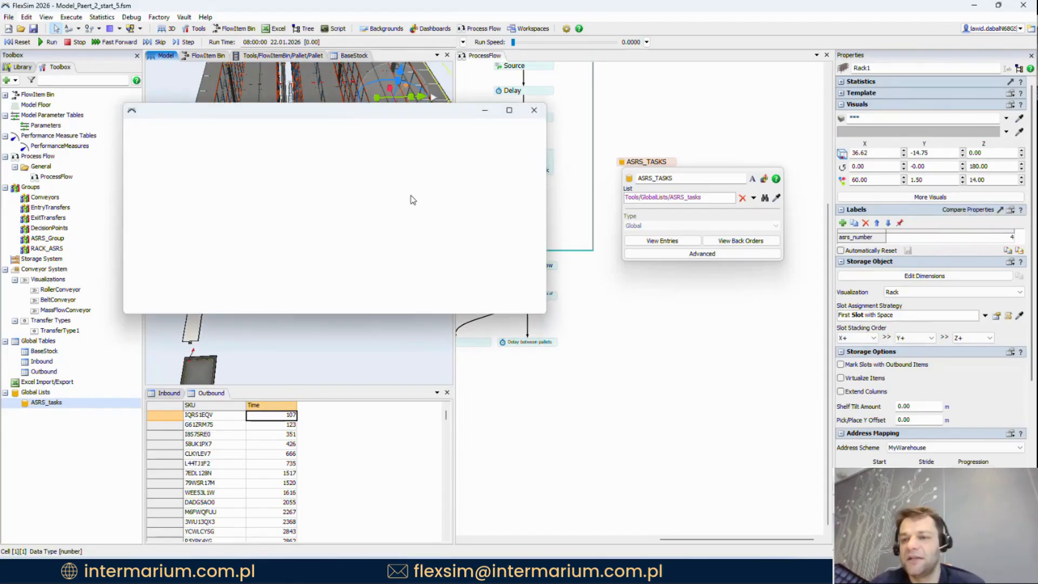
pyautogui.moveTo(232, 162); pyautogui.dragTo(272, 162)
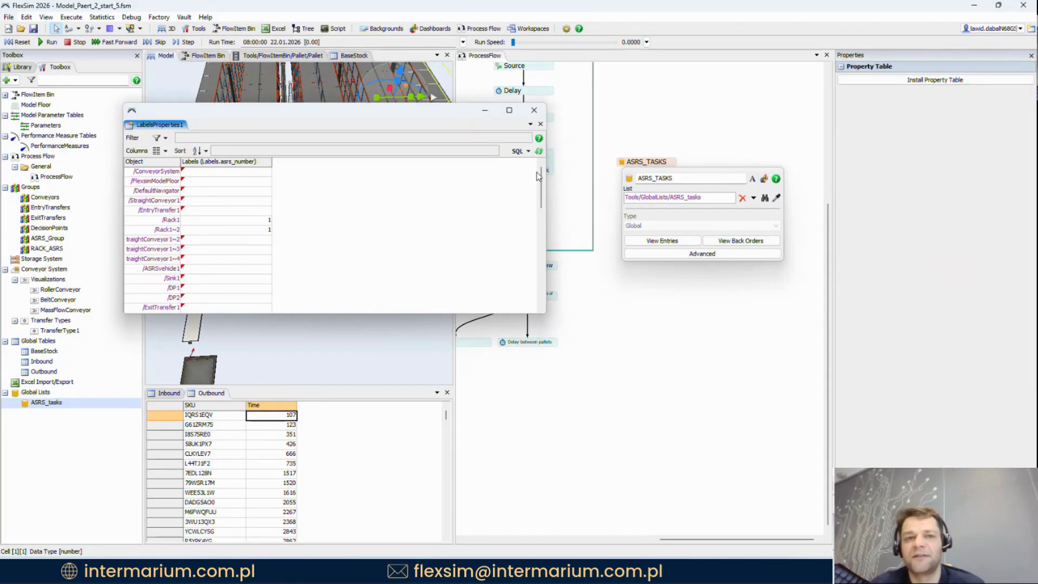
pyautogui.moveTo(539, 177)
pyautogui.mouseDown()
pyautogui.moveTo(543, 254)
pyautogui.moveTo(542, 173)
pyautogui.mouseUp()
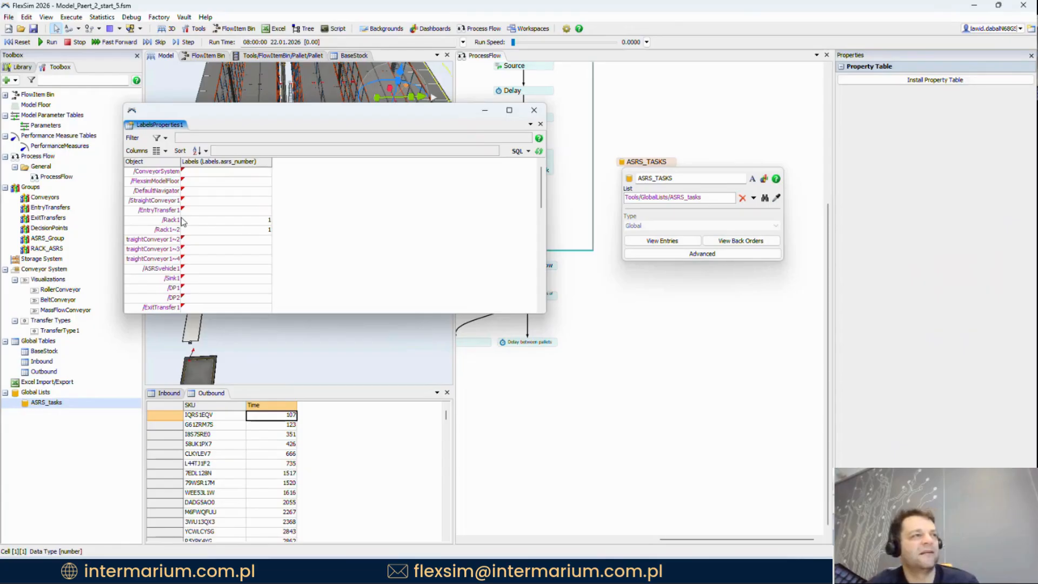
pyautogui.moveTo(210, 232); pyautogui.dragTo(246, 222)
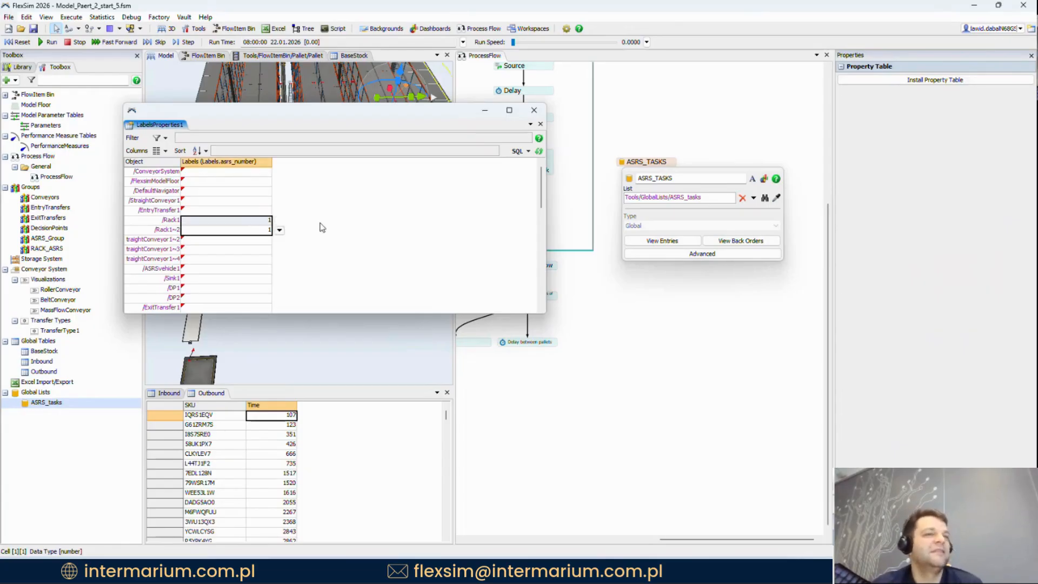
pyautogui.click(534, 110)
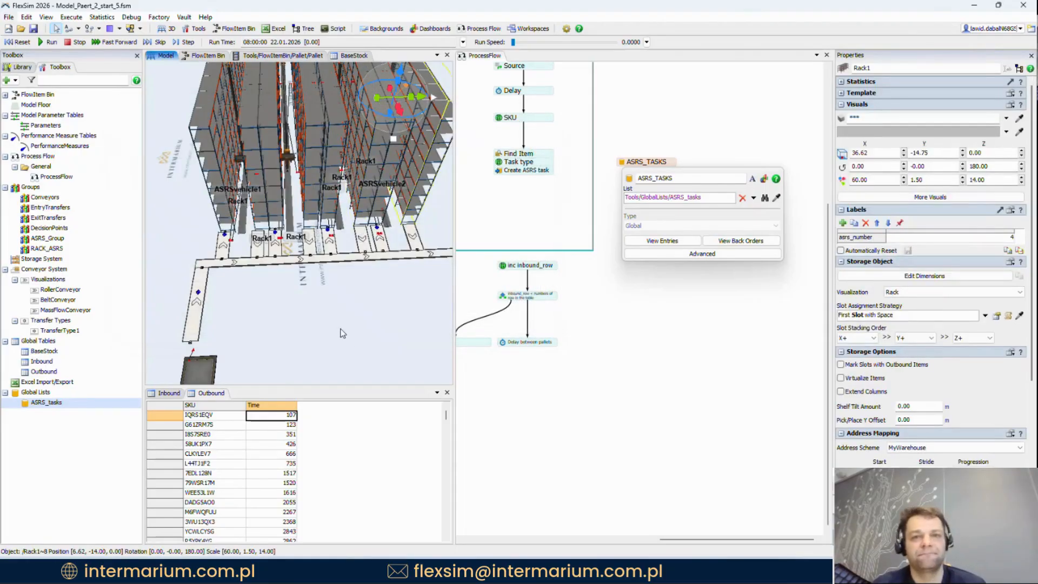
# Step: Select all ASRS vehicles in the ASRS_Group group
pyautogui.moveTo(340, 329); pyautogui.dragTo(343, 333, button='right')
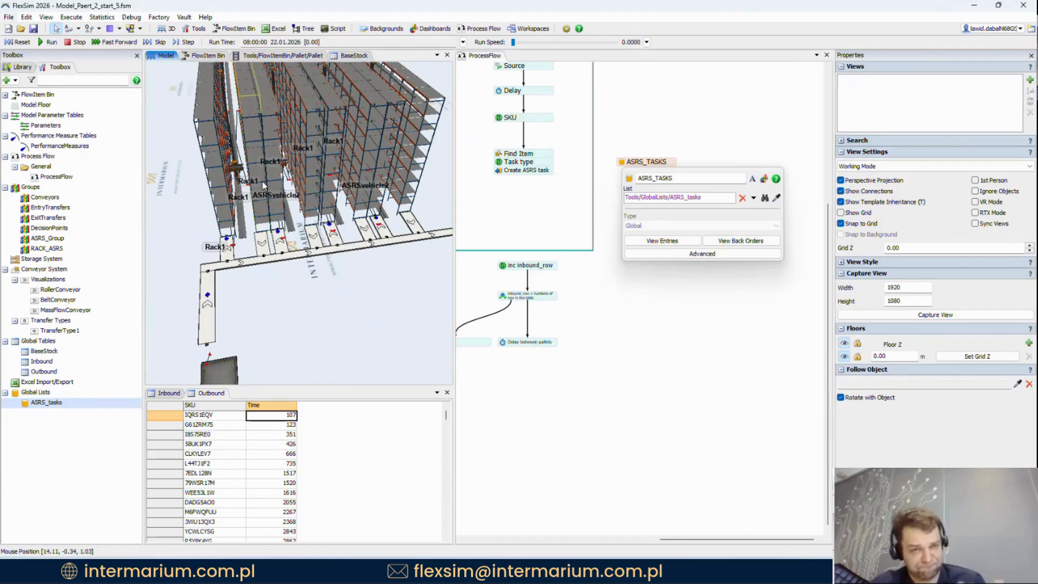
pyautogui.moveTo(292, 303)
pyautogui.mouseDown(button='right')
pyautogui.moveTo(321, 285)
pyautogui.moveTo(295, 306)
pyautogui.mouseUp(button='right')
pyautogui.moveTo(296, 306); pyautogui.dragTo(307, 310)
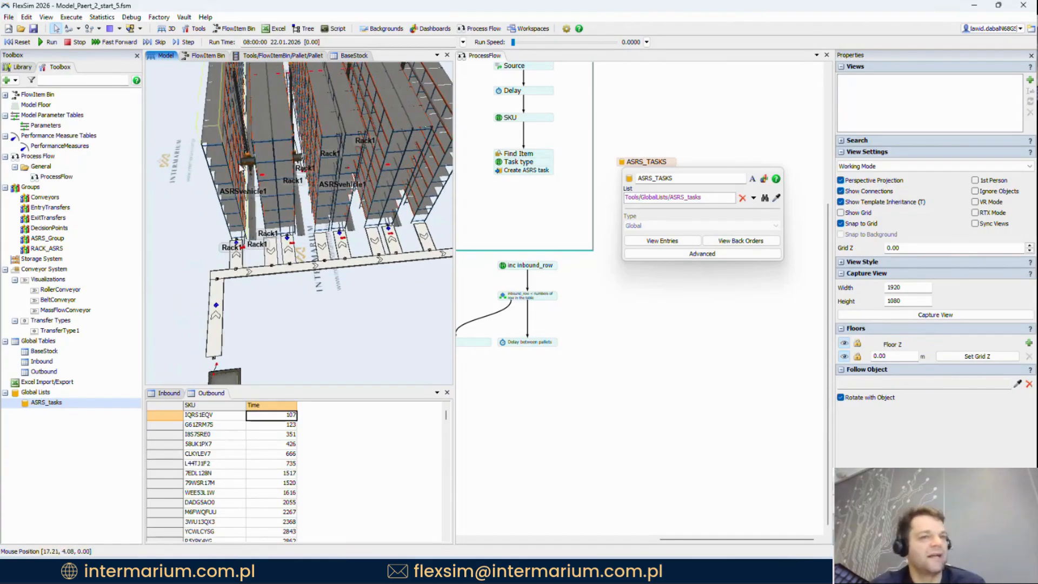
pyautogui.click(247, 165)
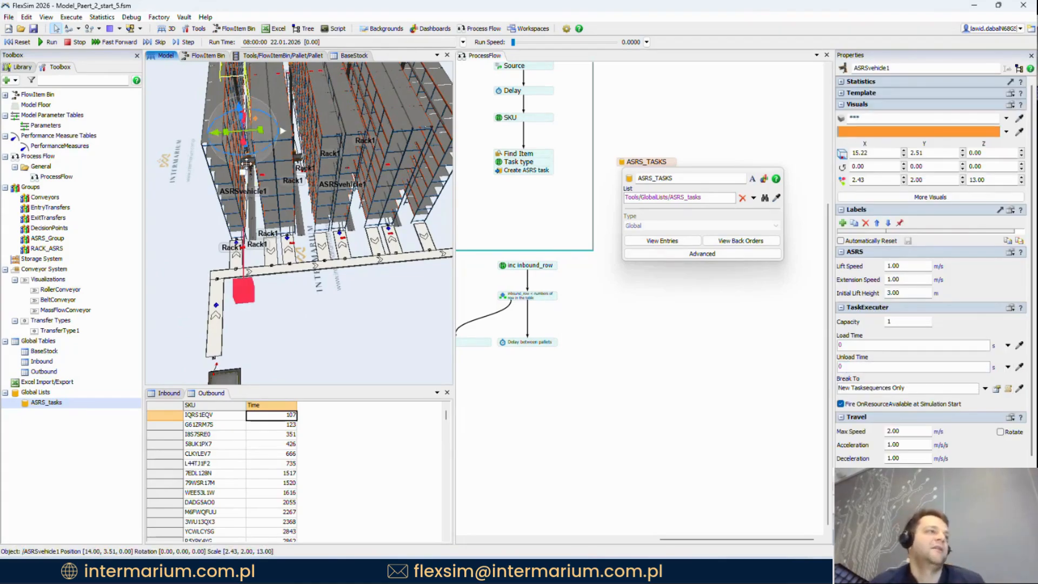
pyautogui.moveTo(303, 321); pyautogui.dragTo(290, 312, button='right')
pyautogui.rightClick(291, 316)
pyautogui.moveTo(335, 356)
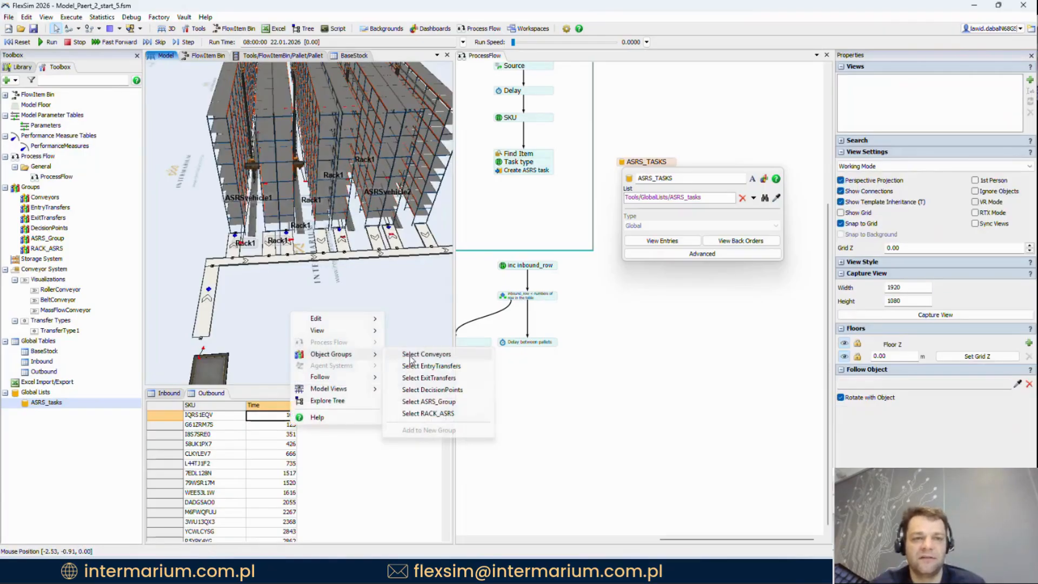
pyautogui.click(439, 408)
pyautogui.click(250, 167)
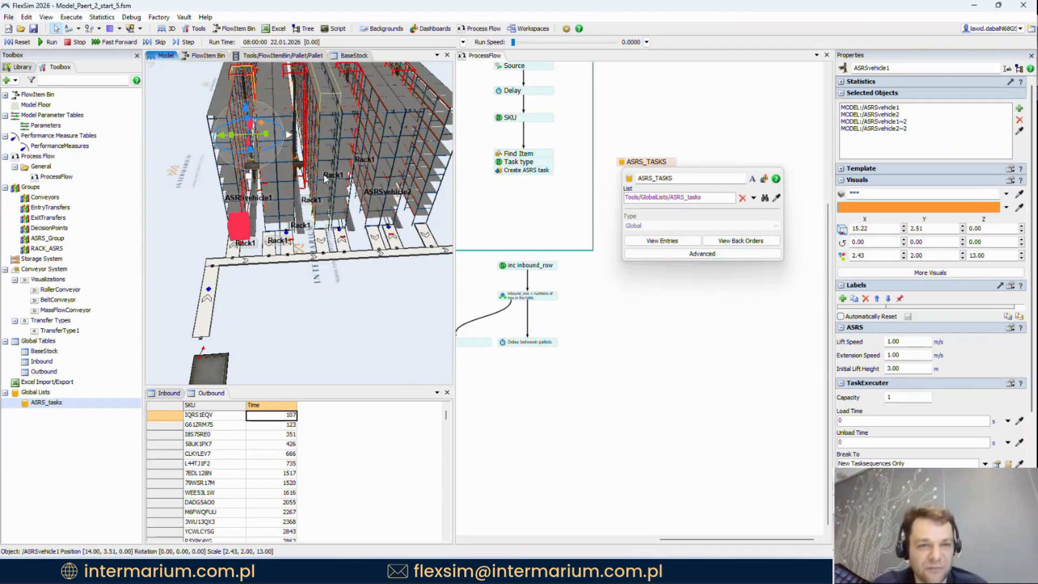
# Step: Add a number label named asrs_number to the selected ASRS vehicles
pyautogui.click(842, 298)
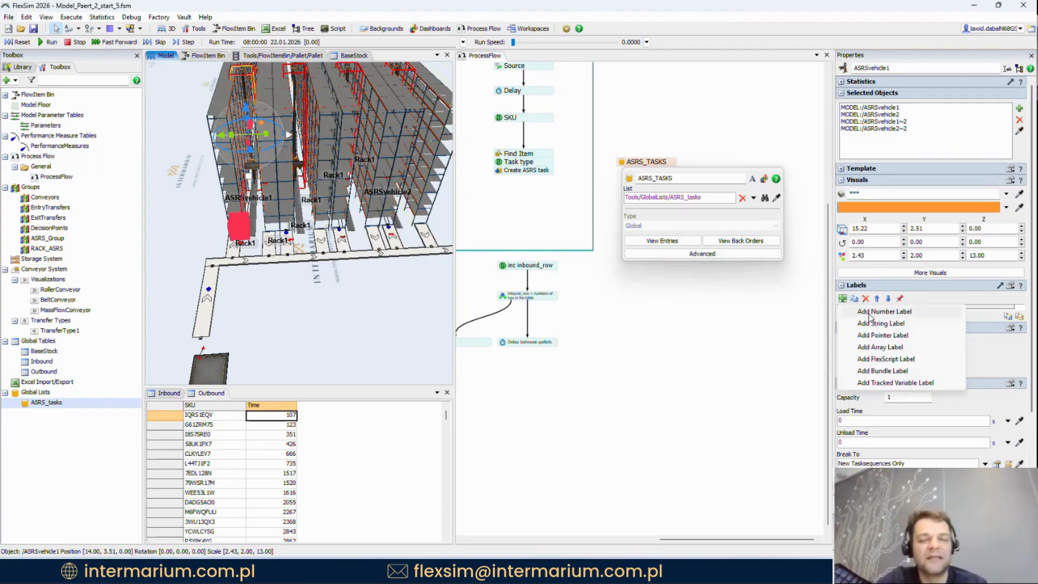
pyautogui.click(872, 314)
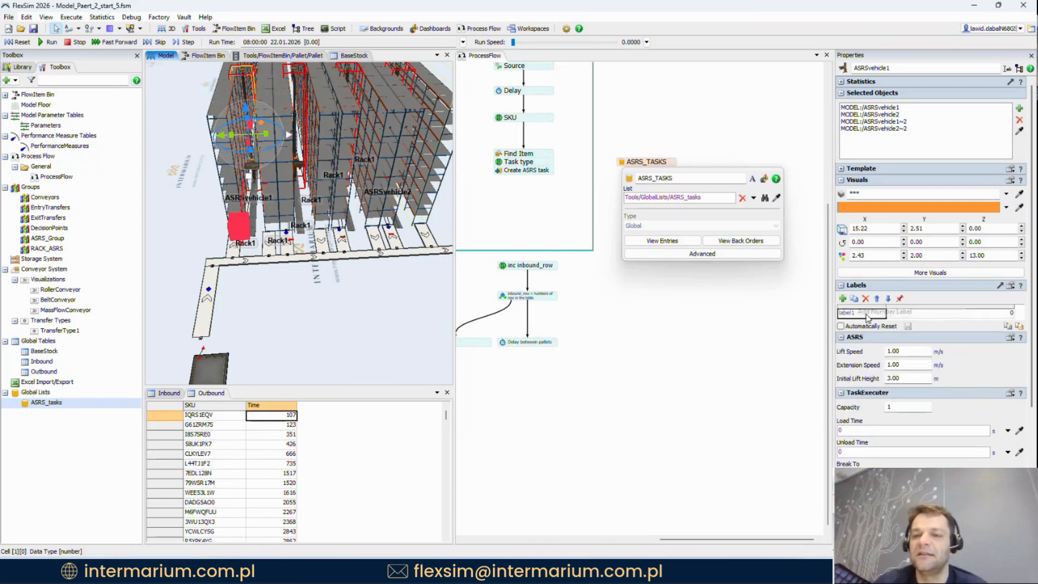
pyautogui.write('asrs')
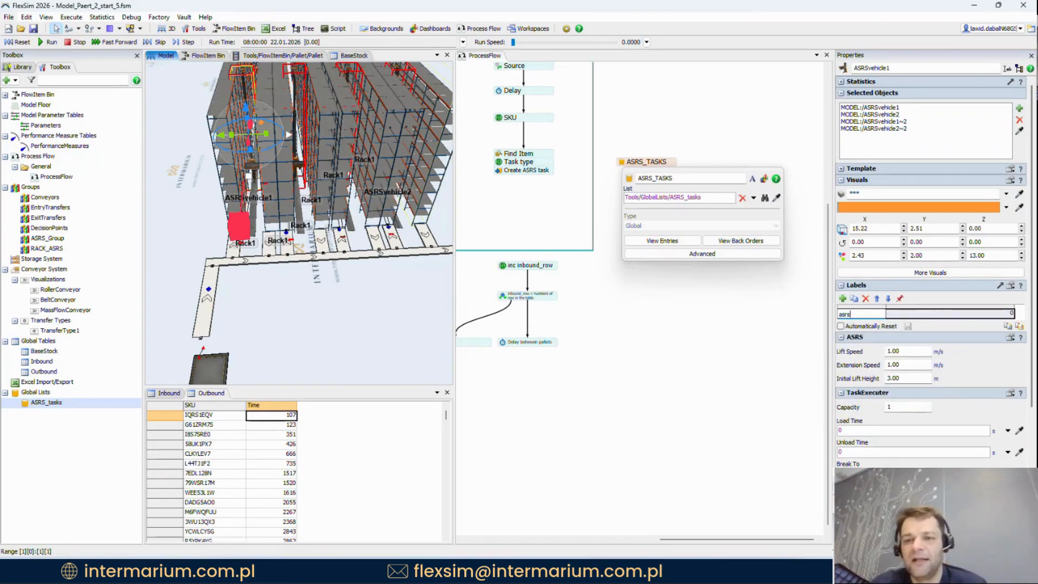
pyautogui.write('_number')
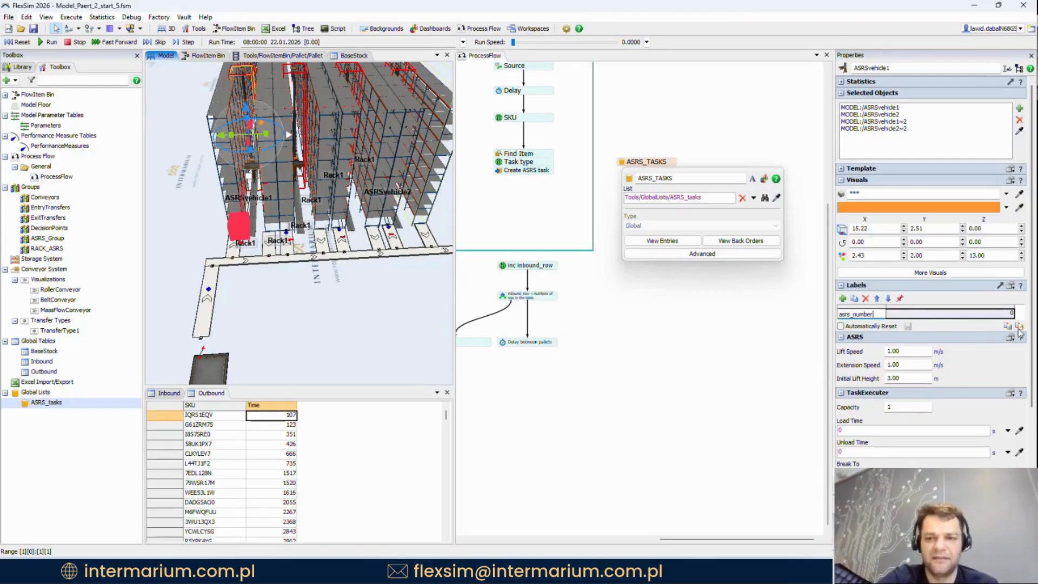
pyautogui.press('Return')
# Step: Deselect the vehicle group and set asrs_number to 1, 2, 3 and 4 on the four ASRS vehicles in aisle order
pyautogui.click(254, 169)
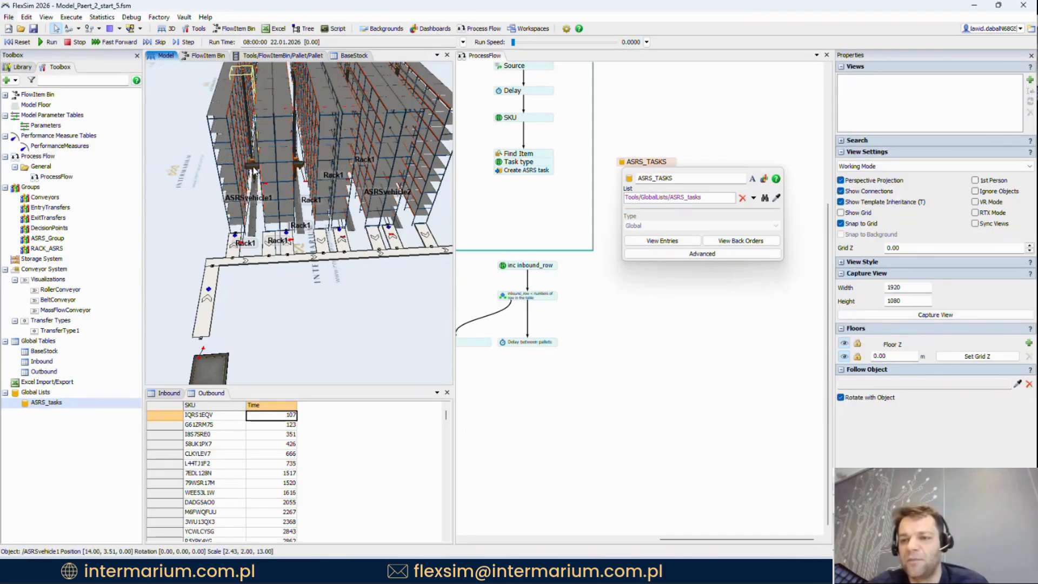
pyautogui.click(254, 169)
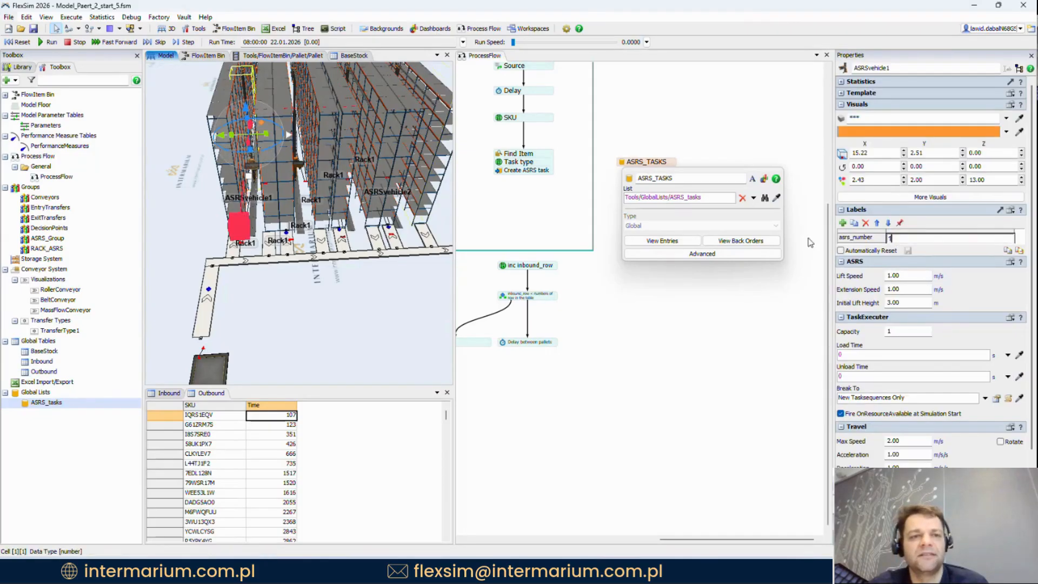
pyautogui.click(300, 164)
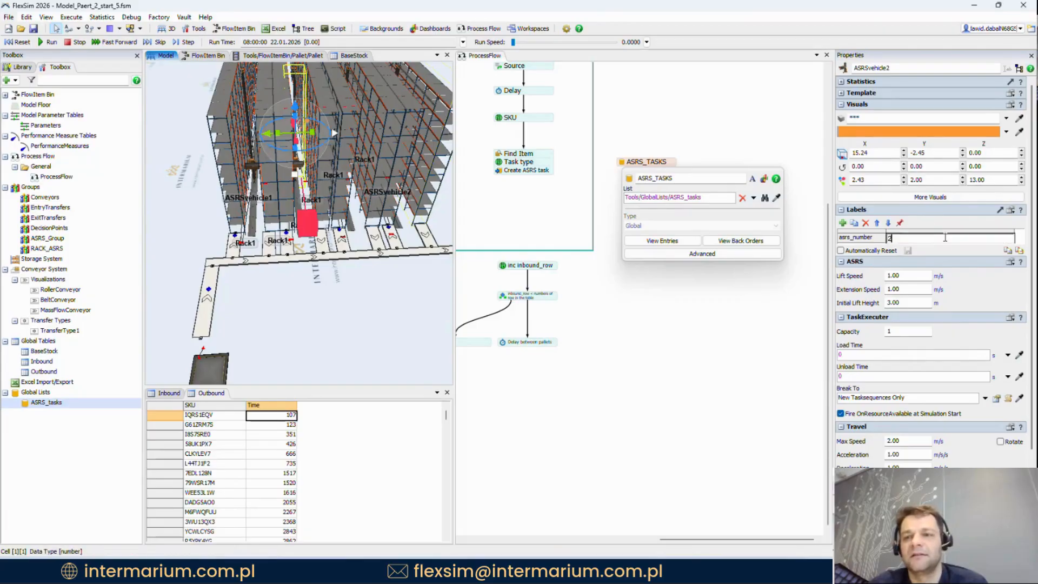
pyautogui.moveTo(390, 325); pyautogui.dragTo(323, 329)
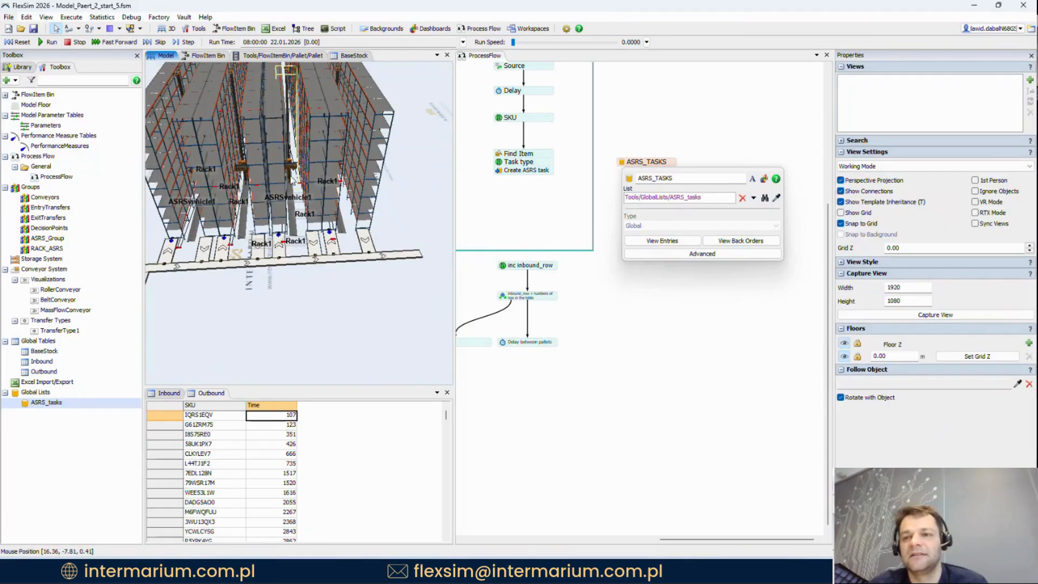
pyautogui.click(298, 174)
pyautogui.doubleClick(952, 236)
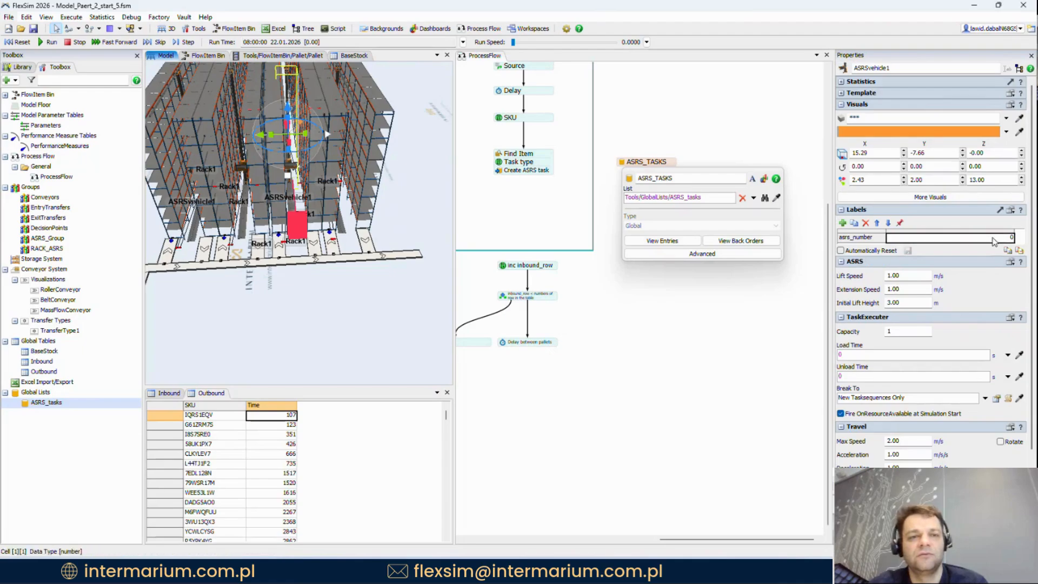
pyautogui.write('3')
pyautogui.moveTo(388, 327); pyautogui.dragTo(315, 331)
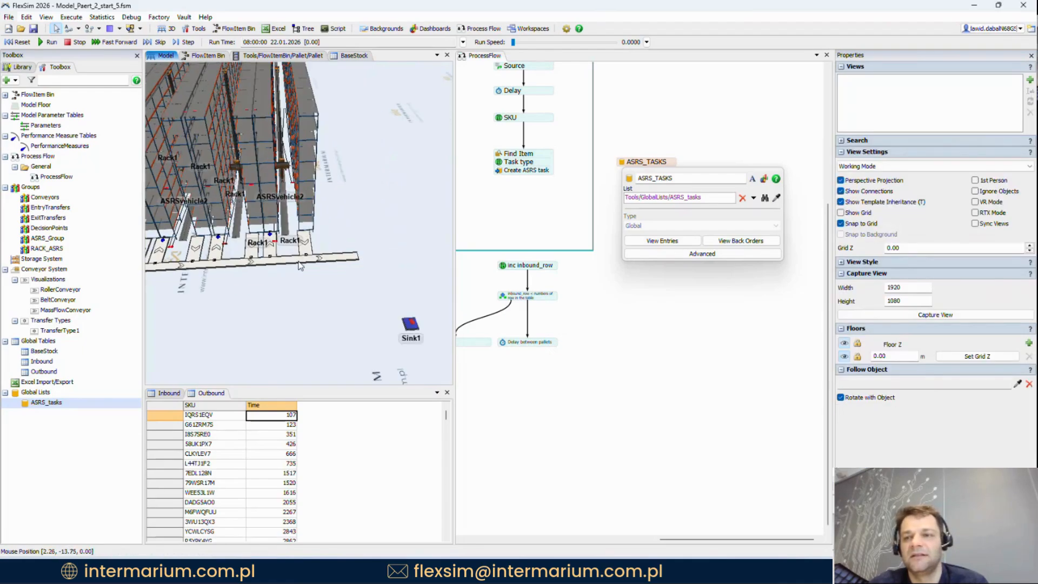
pyautogui.click(283, 172)
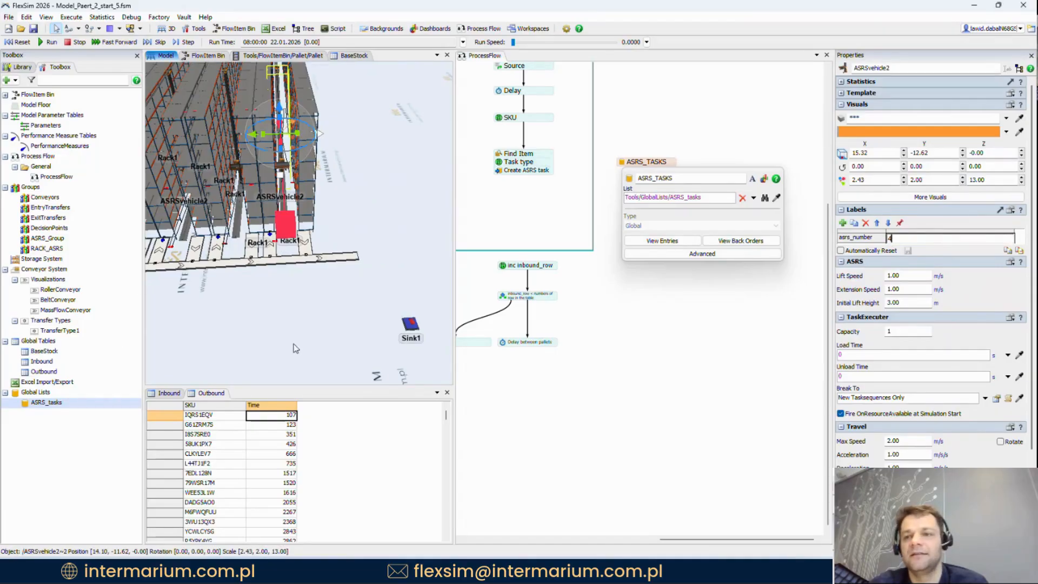
pyautogui.moveTo(247, 336); pyautogui.dragTo(346, 354)
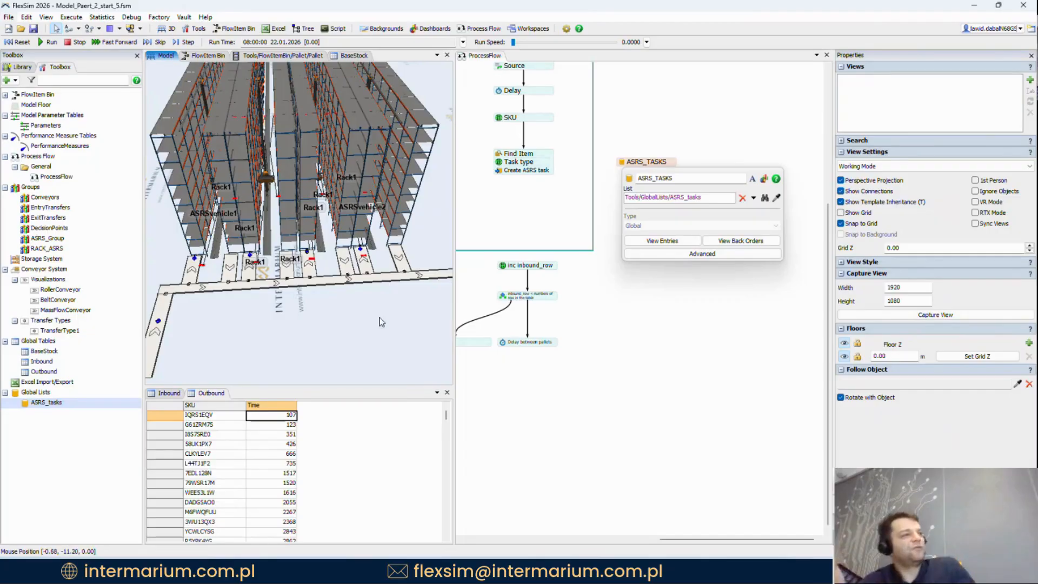
# Step: Open the Task type activity in the Outbound flow and review its label assignment on token.pallet
pyautogui.click(679, 319)
pyautogui.scroll(-4, 648, 351)
pyautogui.scroll(10, 541, 241)
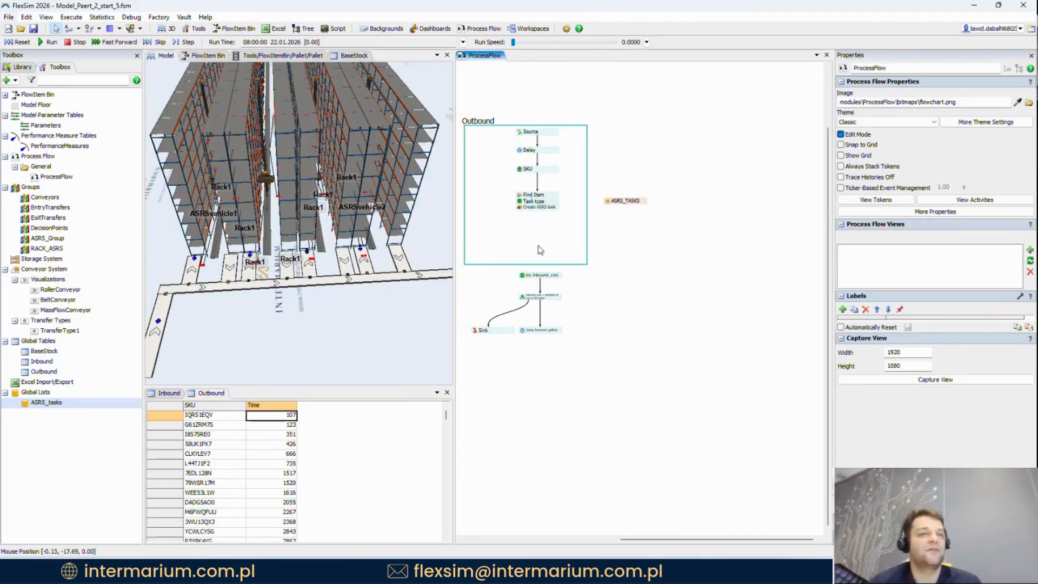
pyautogui.click(557, 240)
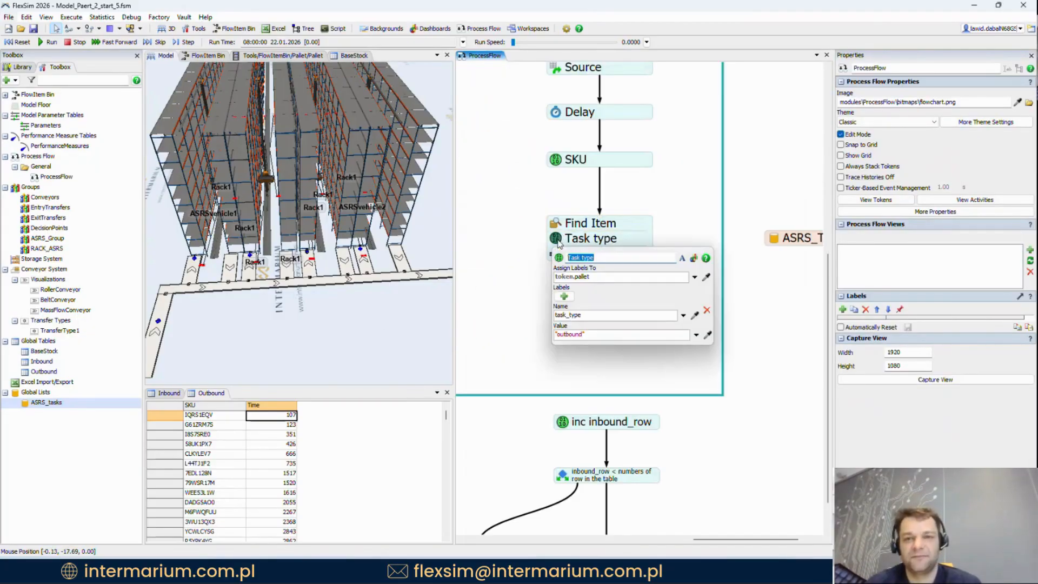
pyautogui.click(602, 277)
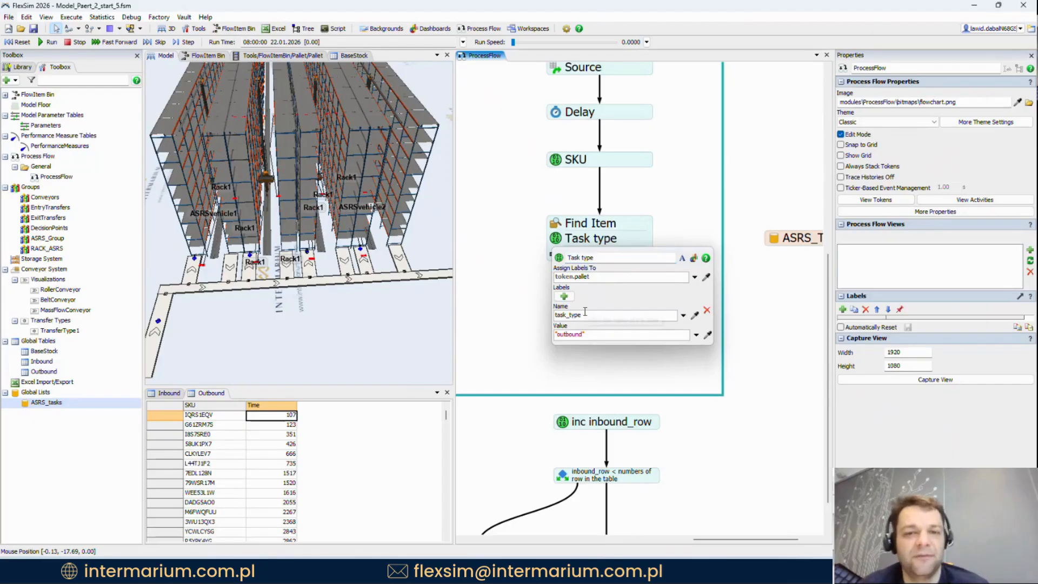
pyautogui.moveTo(585, 312); pyautogui.dragTo(549, 334)
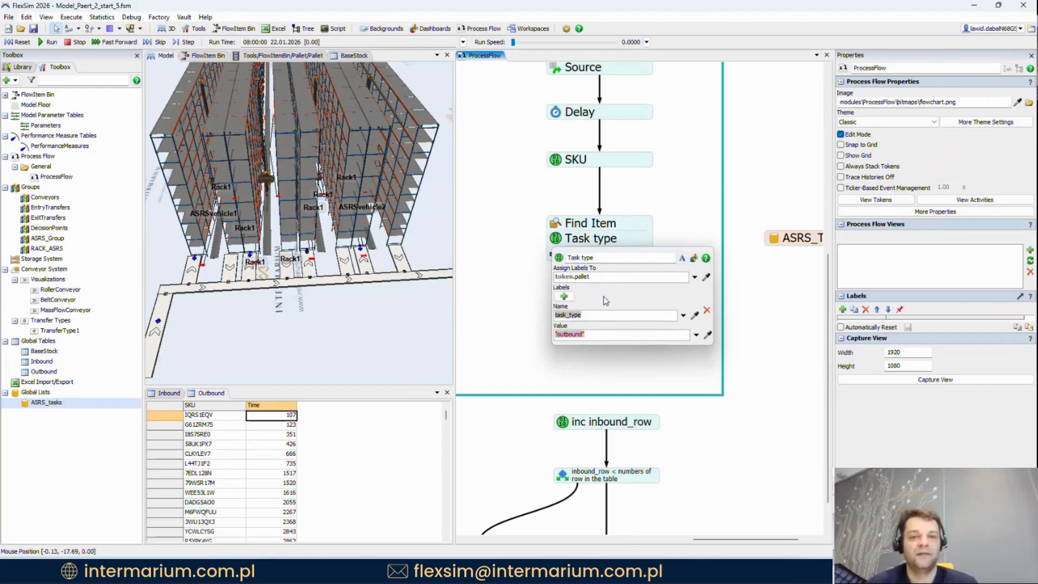
# Step: Add an asrs_number label with value token.pallet.up.asrs_number to the Outbound flow's Task type activity
pyautogui.click(606, 319)
pyautogui.click(564, 296)
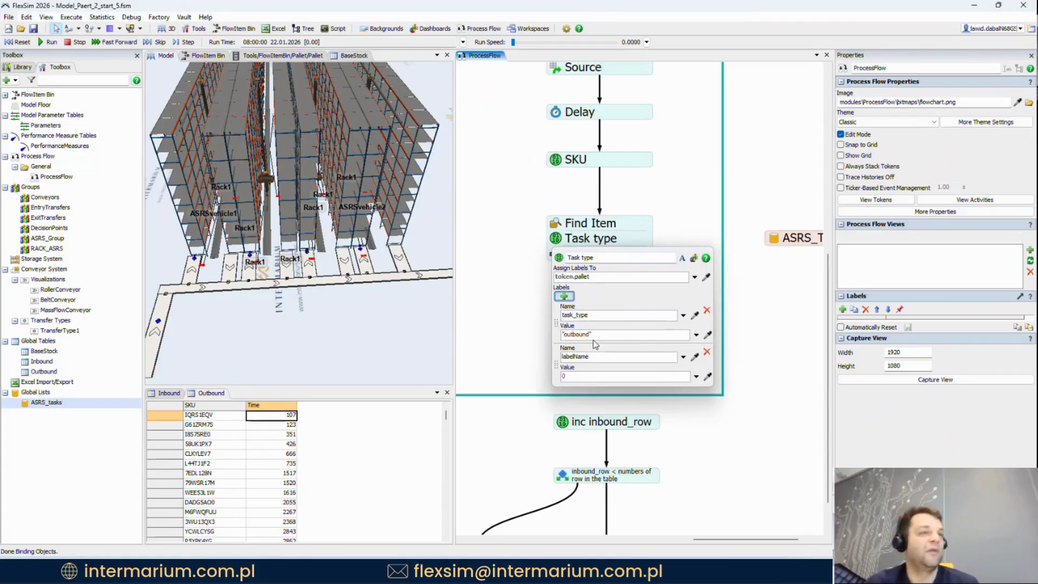
pyautogui.write('asrs_number')
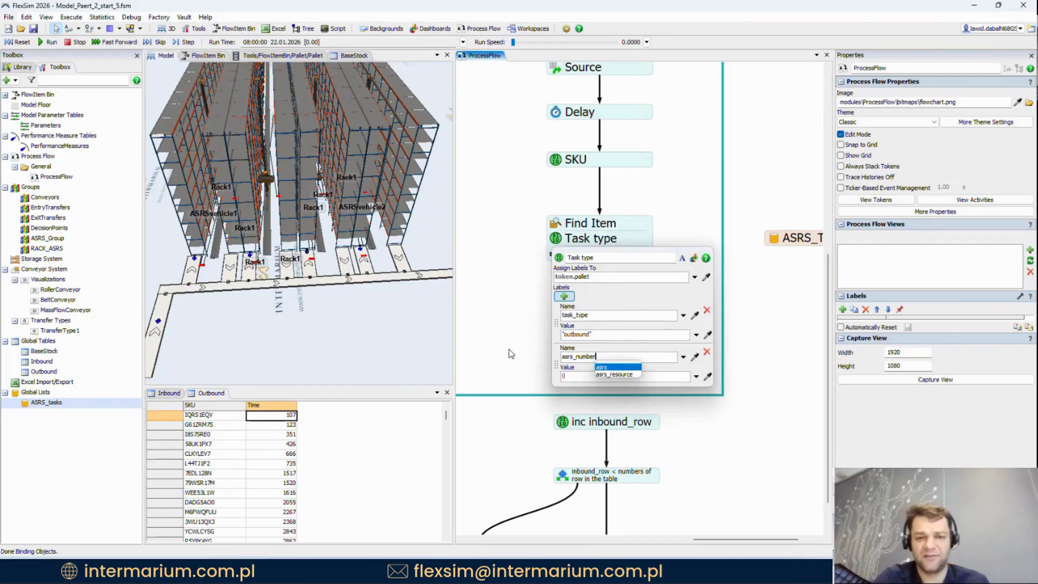
pyautogui.click(578, 375)
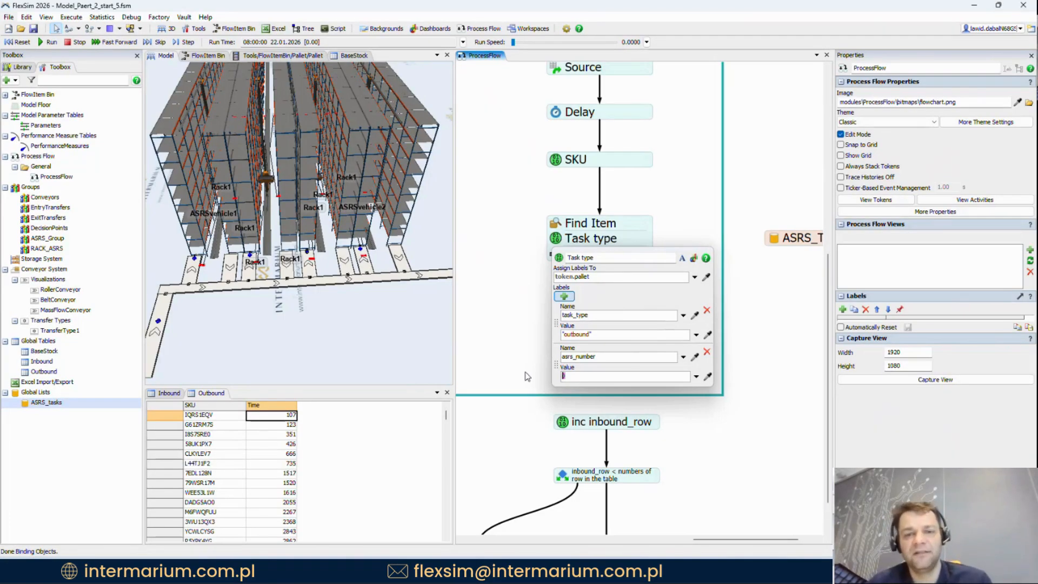
pyautogui.write('token.pa')
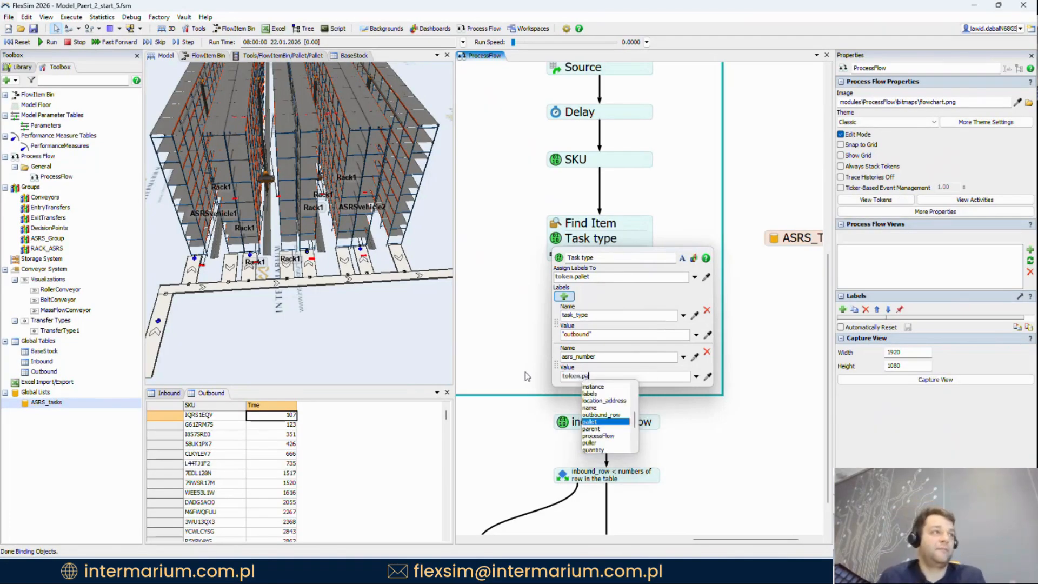
pyautogui.write('llet.u')
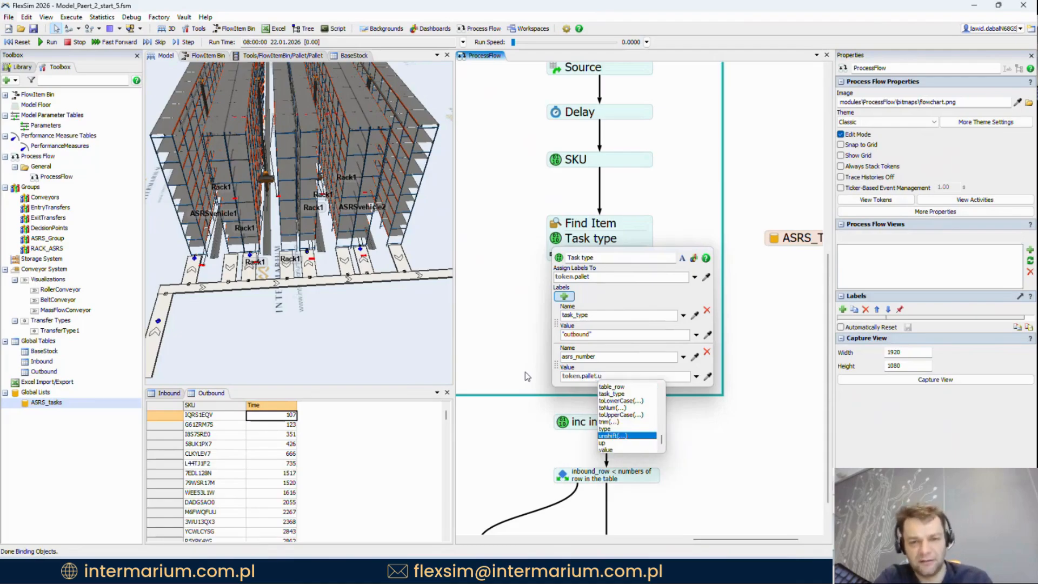
pyautogui.write('p.')
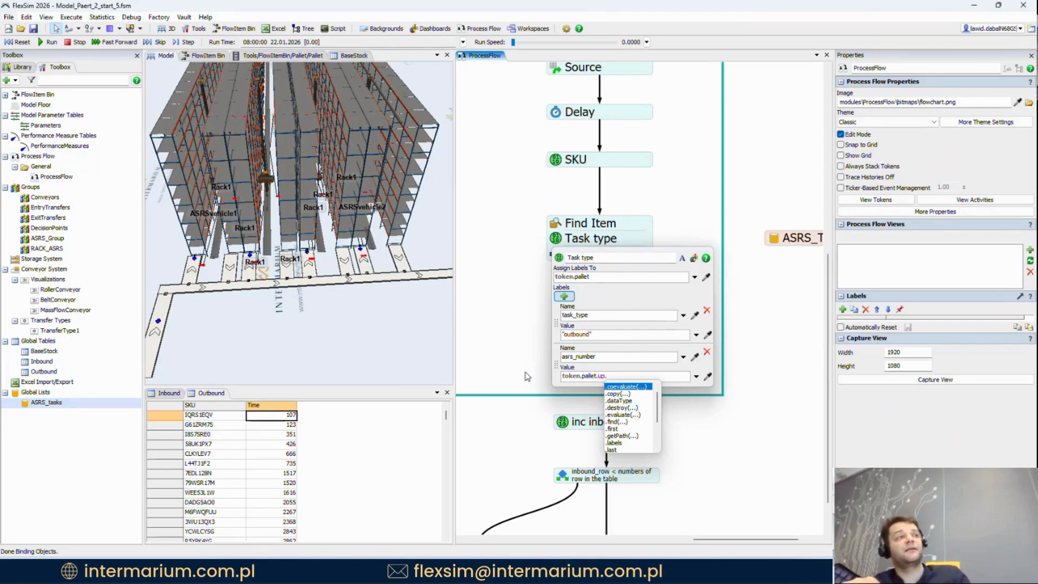
pyautogui.write('asrs_number')
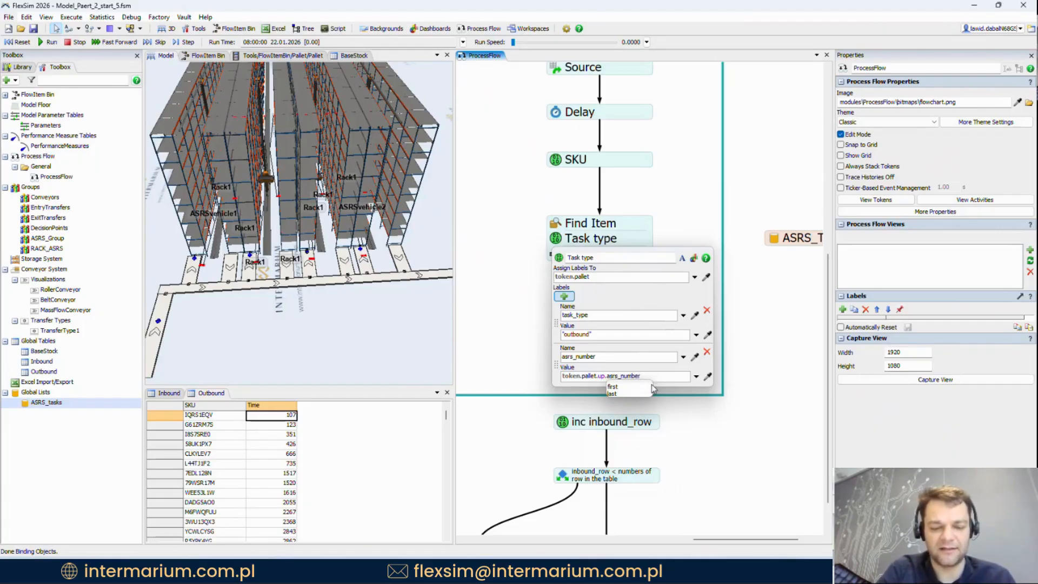
pyautogui.moveTo(661, 377); pyautogui.dragTo(551, 371)
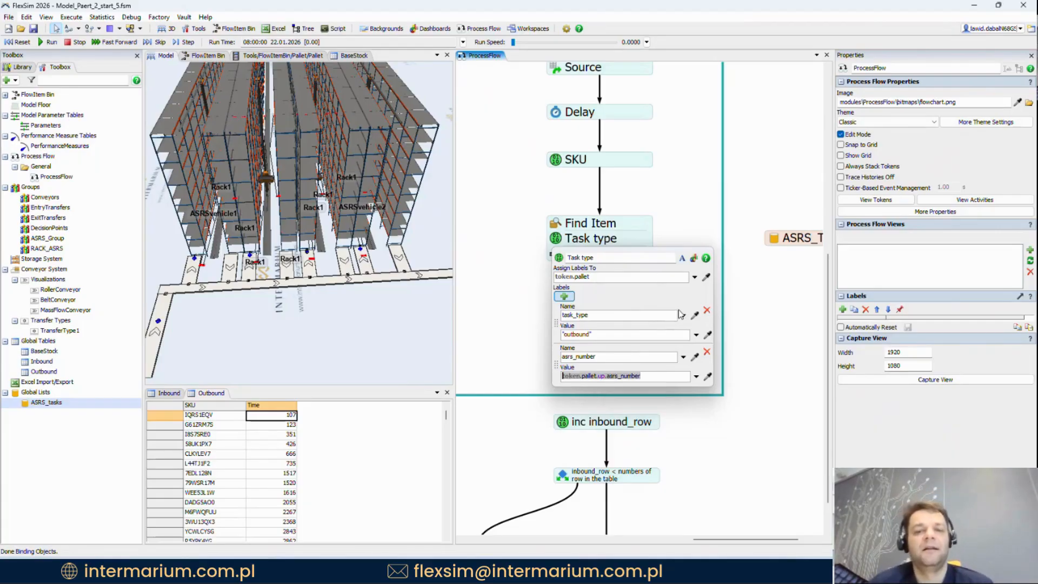
pyautogui.doubleClick(622, 377)
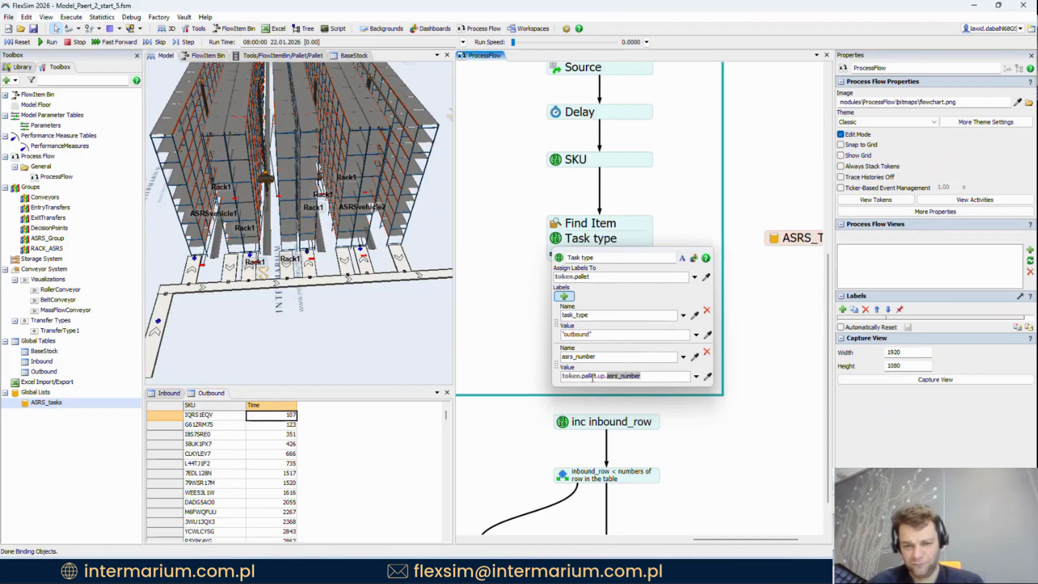
pyautogui.doubleClick(599, 376)
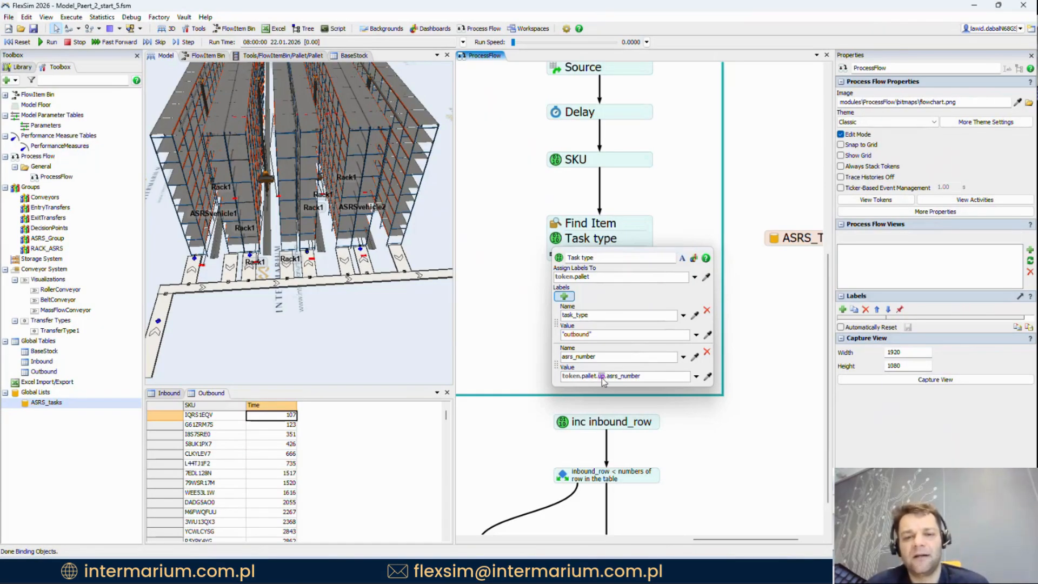
pyautogui.click(699, 200)
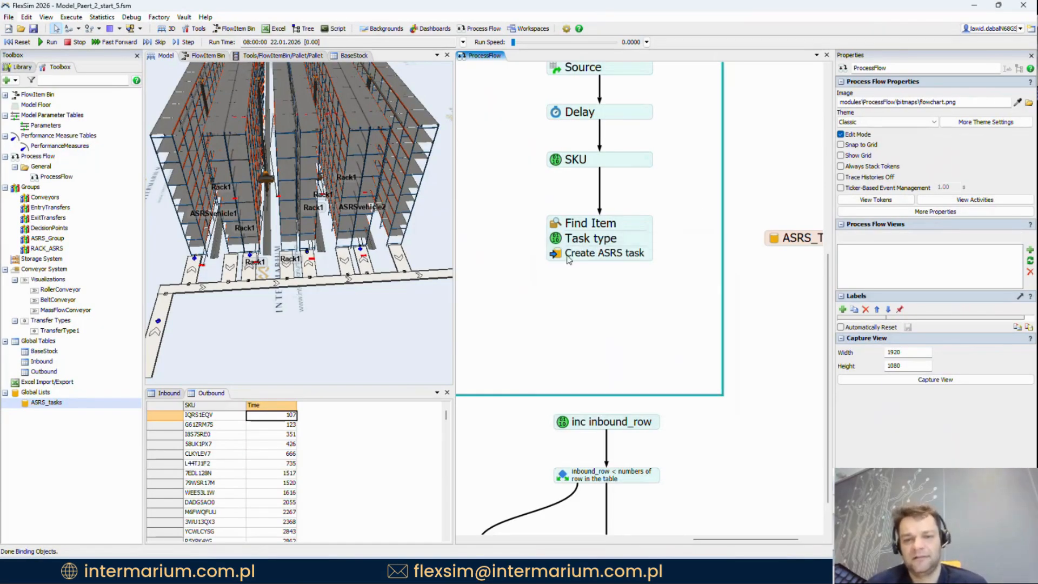
# Step: Add a label field named asrs_number to the ASRS_tasks global list and apply the list properties
pyautogui.click(573, 240)
pyautogui.moveTo(726, 231); pyautogui.dragTo(667, 220)
pyautogui.click(731, 209)
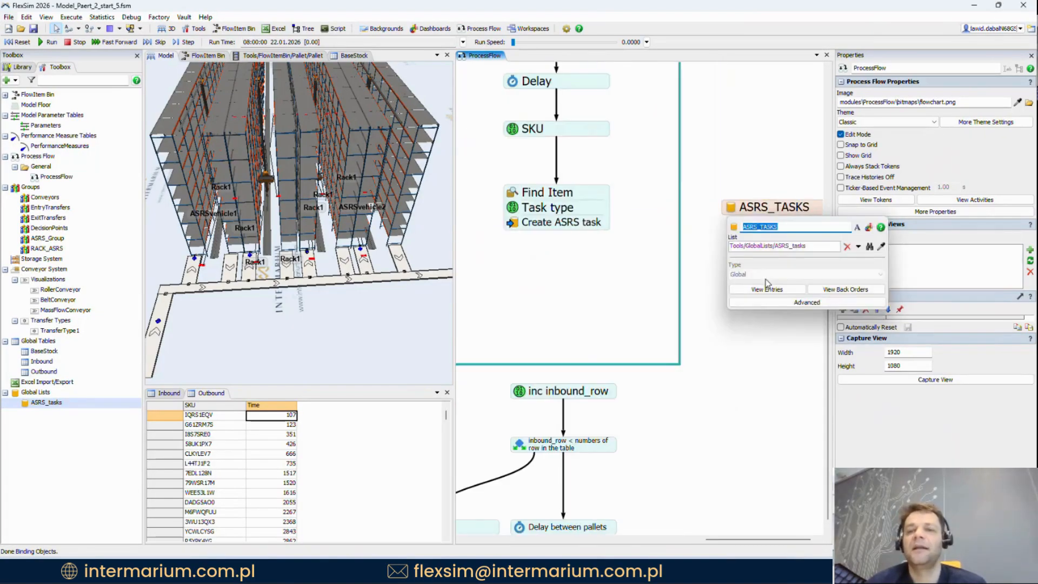
pyautogui.click(795, 303)
pyautogui.click(178, 117)
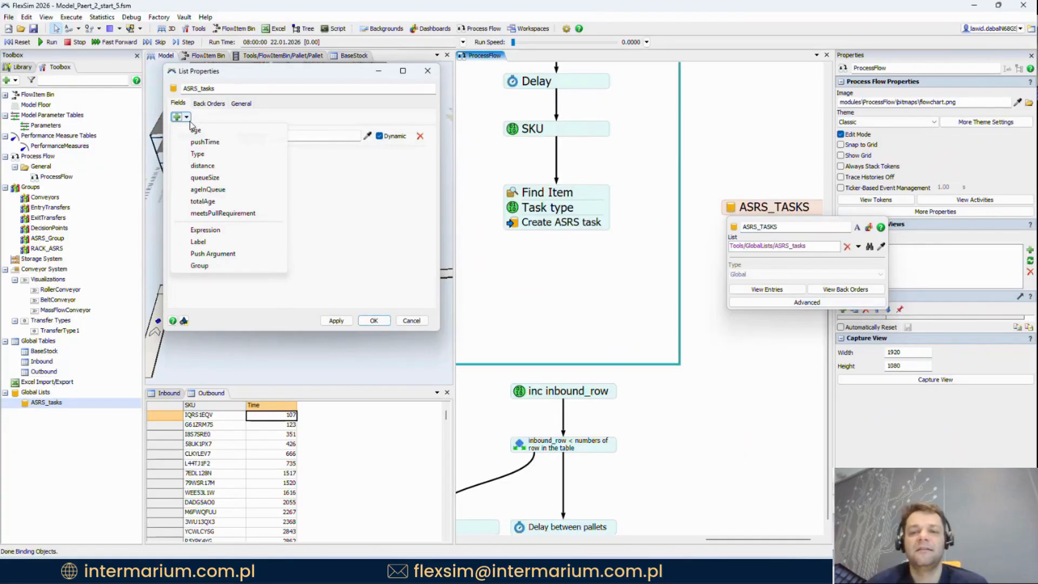
pyautogui.click(198, 241)
pyautogui.write('asrs_number')
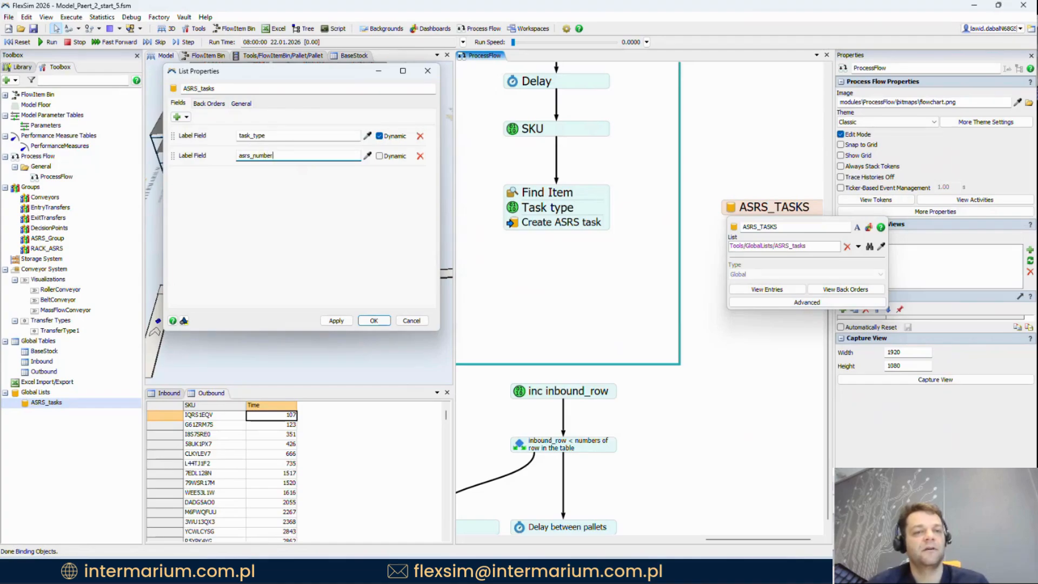
pyautogui.click(373, 320)
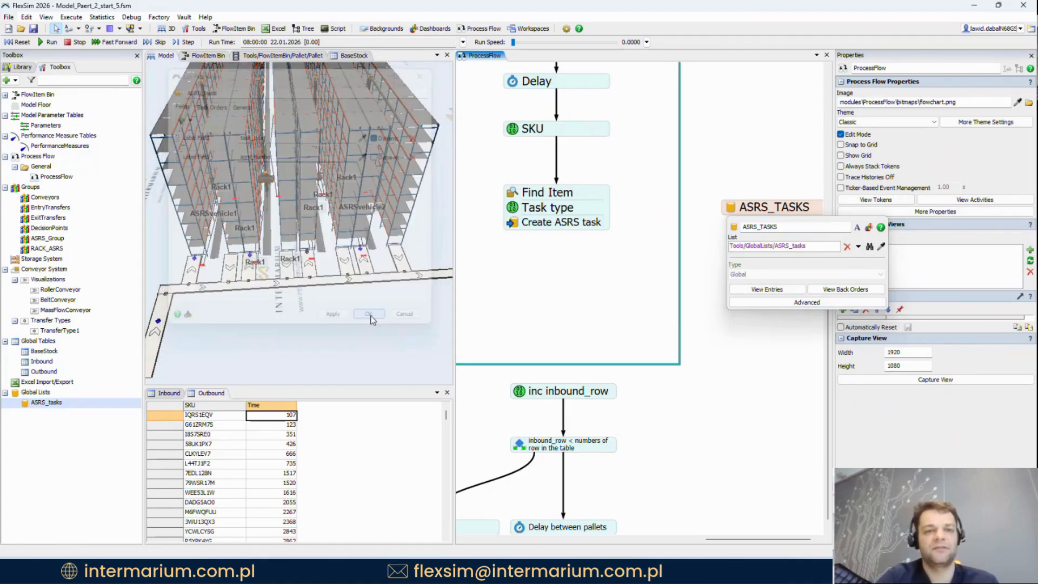
# Step: Reset and run the model briefly, then inspect the labels of the token at the inbound Create ASRS task activity
pyautogui.scroll(-5, 533, 308)
pyautogui.moveTo(532, 309); pyautogui.dragTo(670, 296)
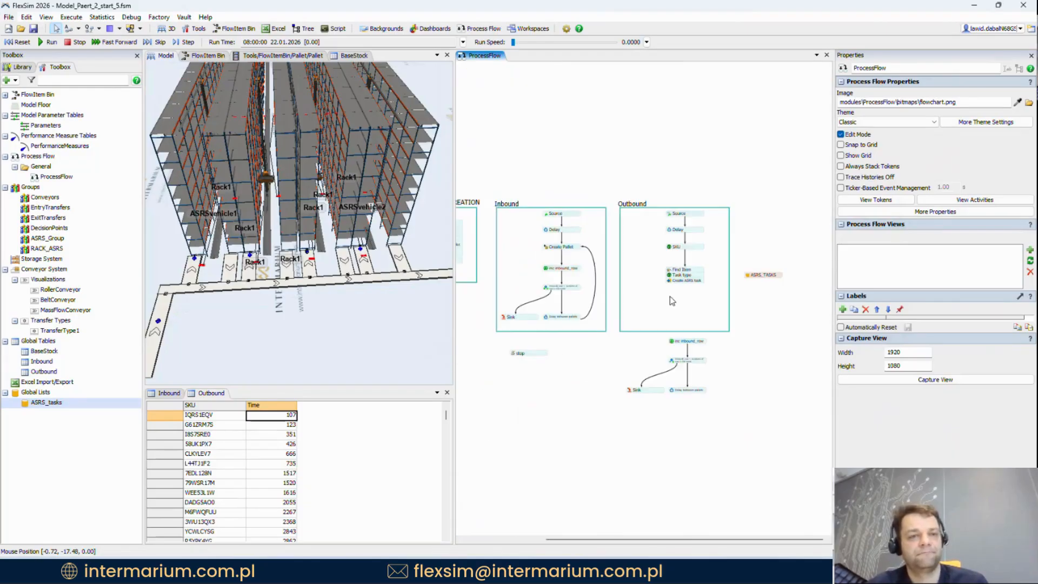
pyautogui.scroll(5, 537, 170)
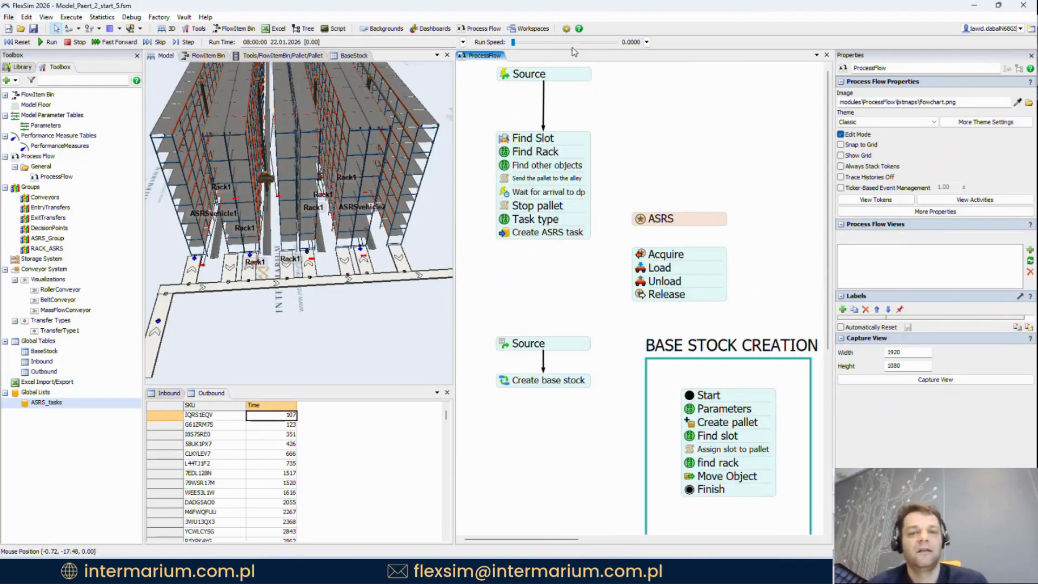
pyautogui.click(18, 42)
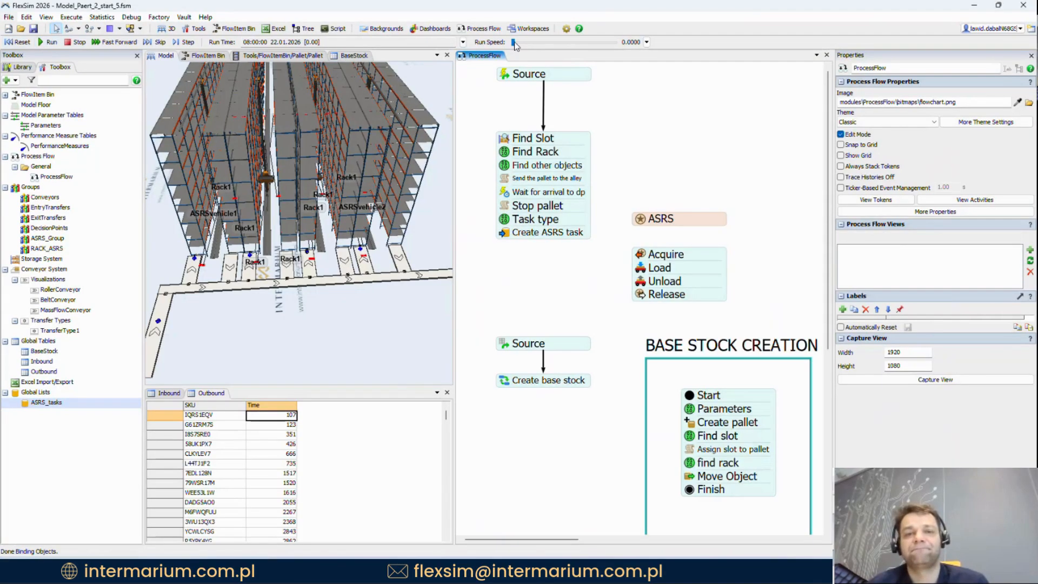
pyautogui.moveTo(517, 45); pyautogui.dragTo(513, 44)
pyautogui.click(585, 235)
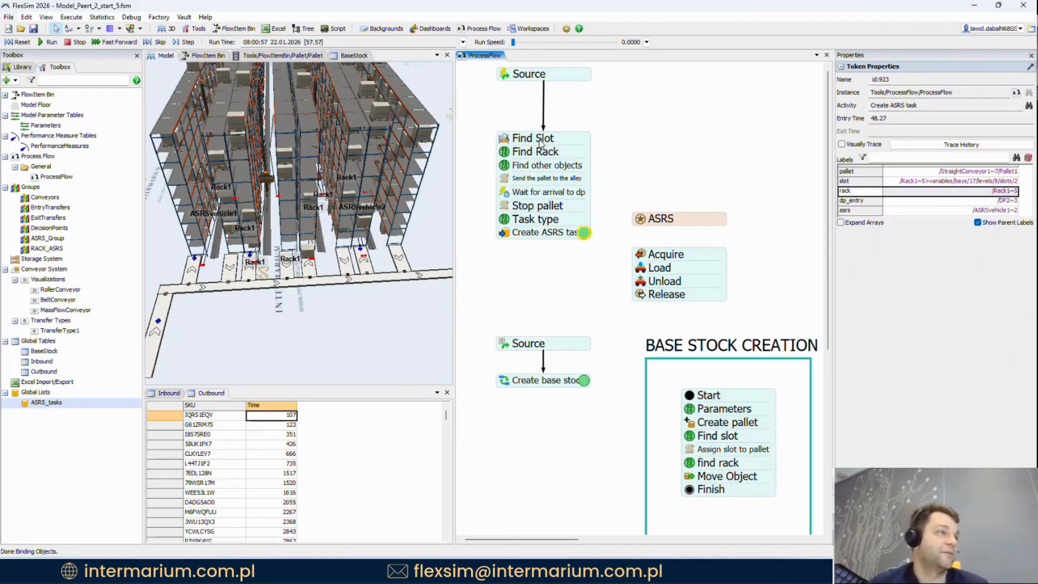
pyautogui.click(504, 139)
pyautogui.click(504, 151)
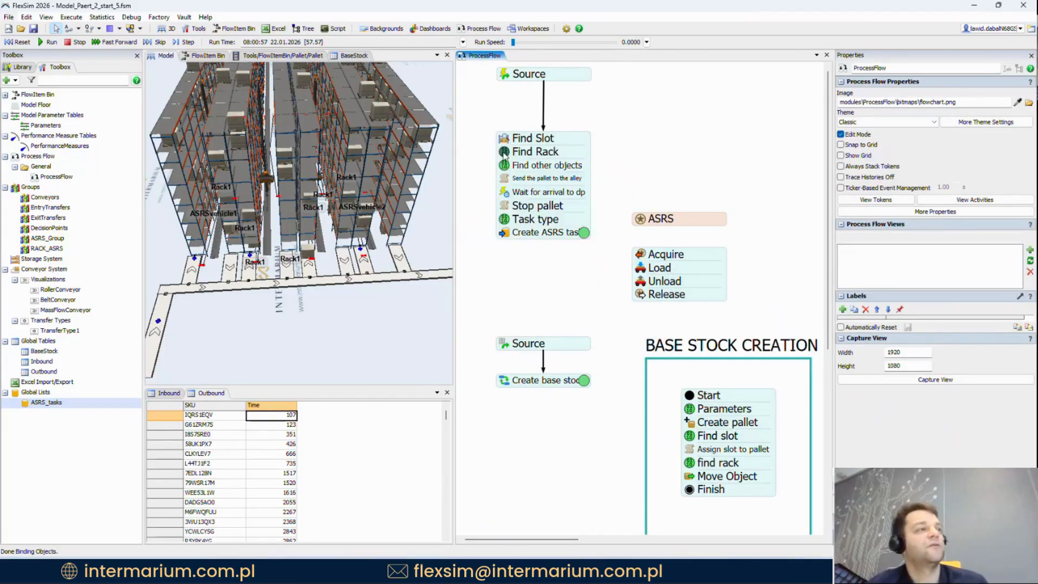
pyautogui.click(504, 152)
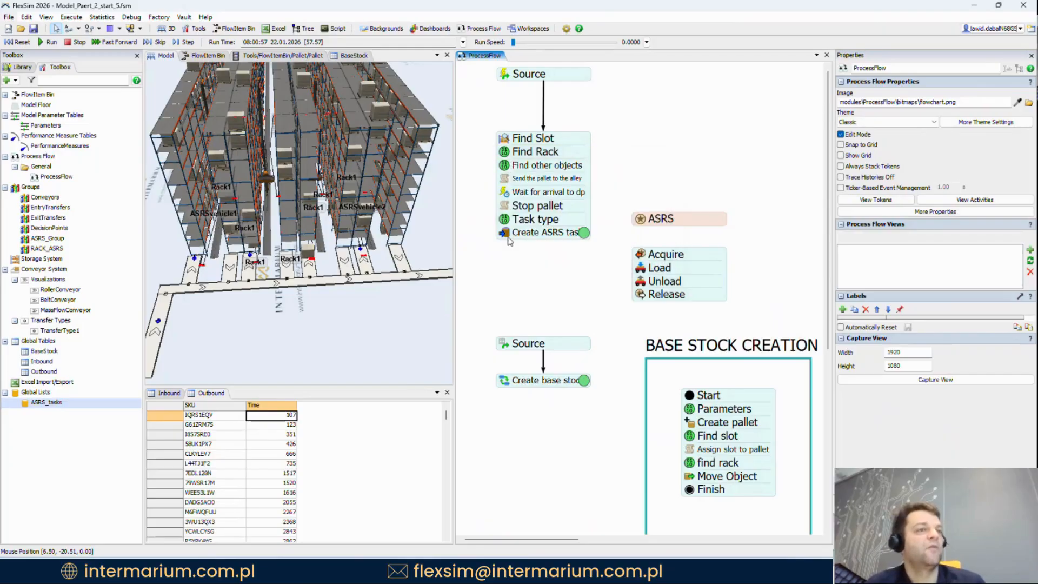
# Step: Add an asrs_number label with value token.rack.asrs_number to the Task type activity that assigns "inbound"
pyautogui.click(504, 219)
pyautogui.click(511, 279)
pyautogui.write('asr')
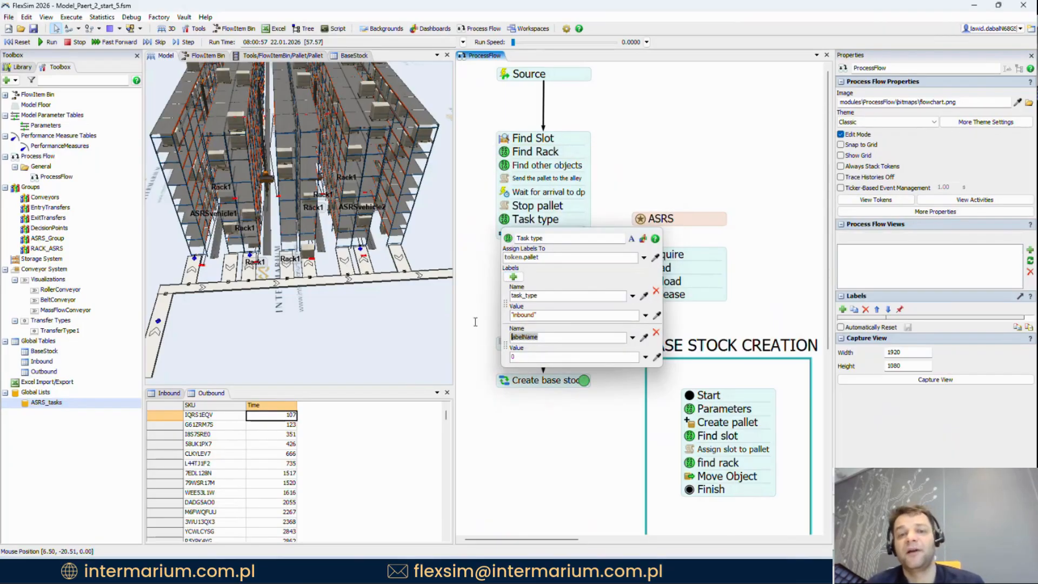
pyautogui.write('s_number')
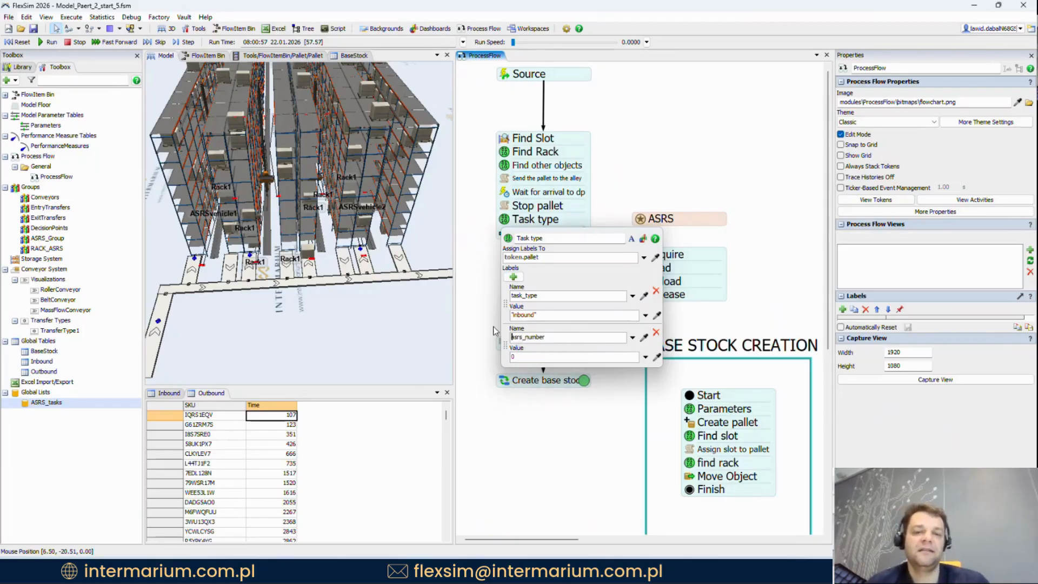
pyautogui.press('Tab')
pyautogui.write('tok')
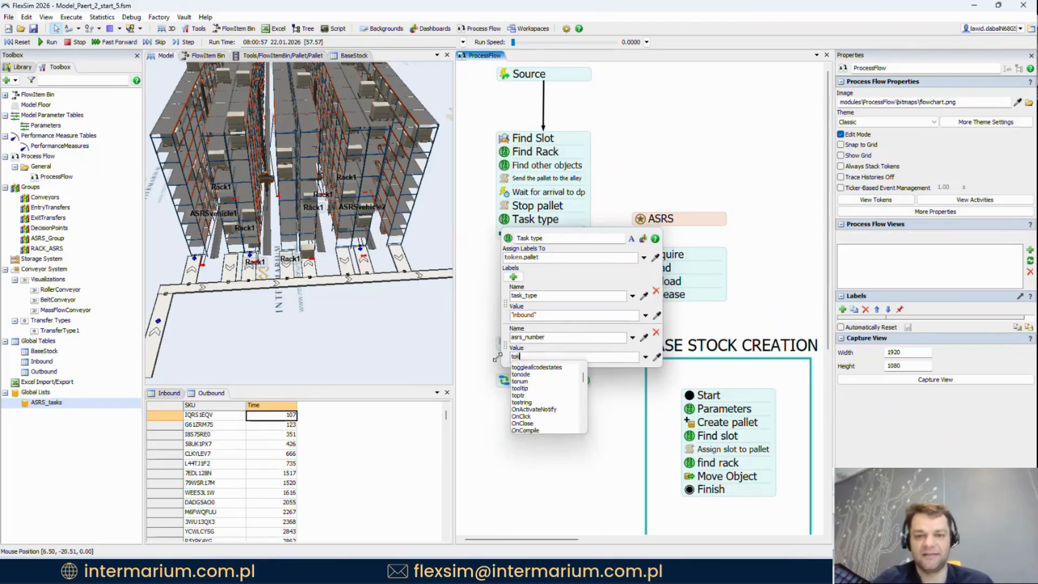
pyautogui.write('en.rack.')
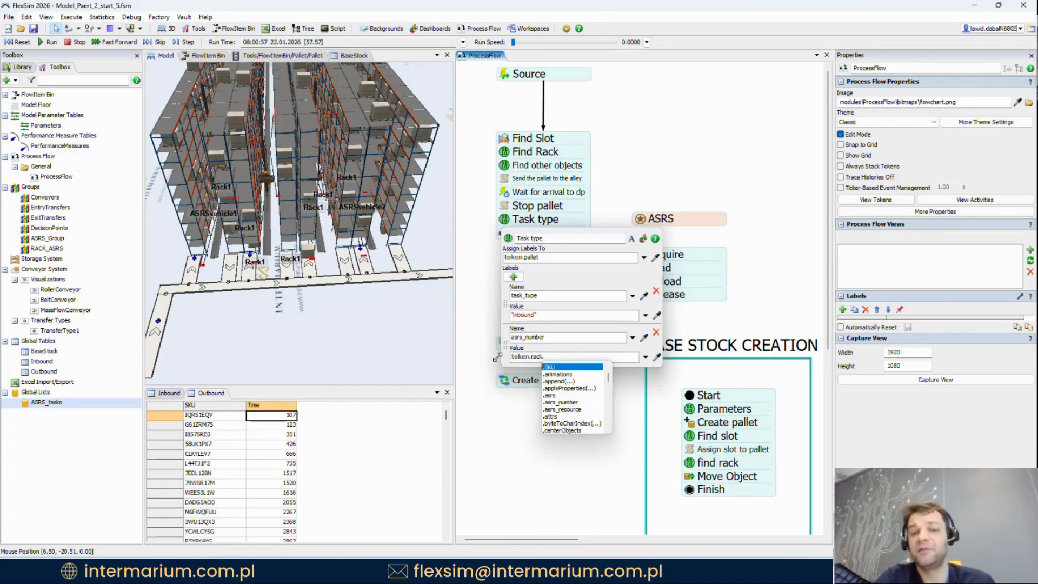
pyautogui.write('asrs_number')
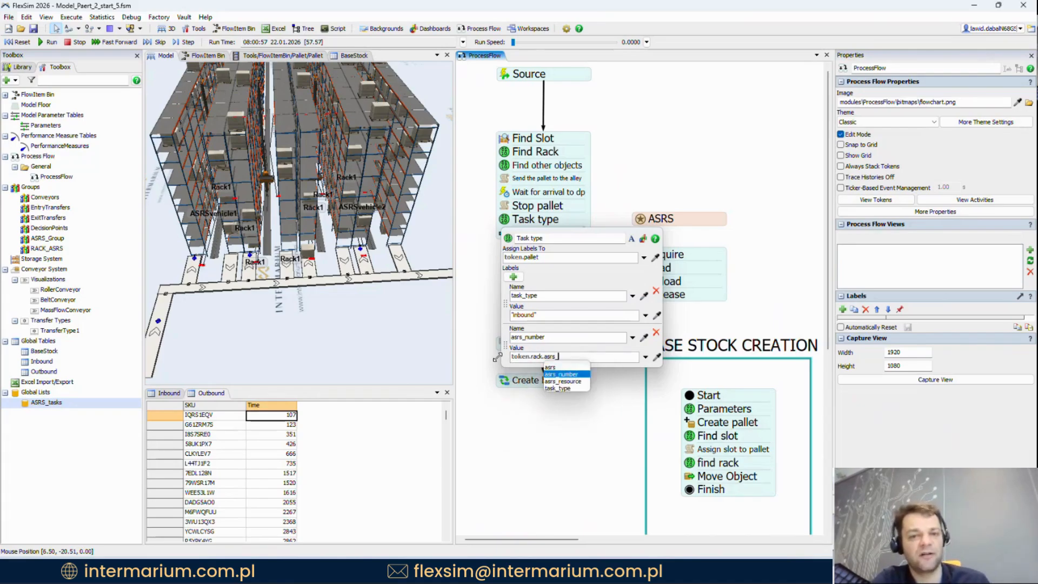
pyautogui.click(662, 145)
# Step: Reset and run the model until an outbound token reaches Create ASRS task
pyautogui.scroll(-5, 665, 145)
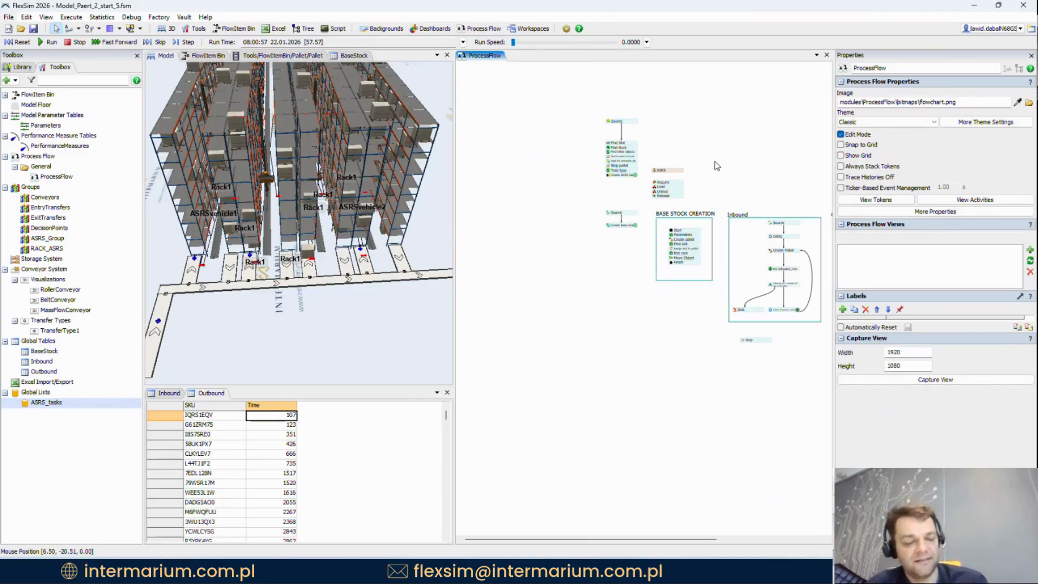
pyautogui.moveTo(728, 170); pyautogui.dragTo(587, 172)
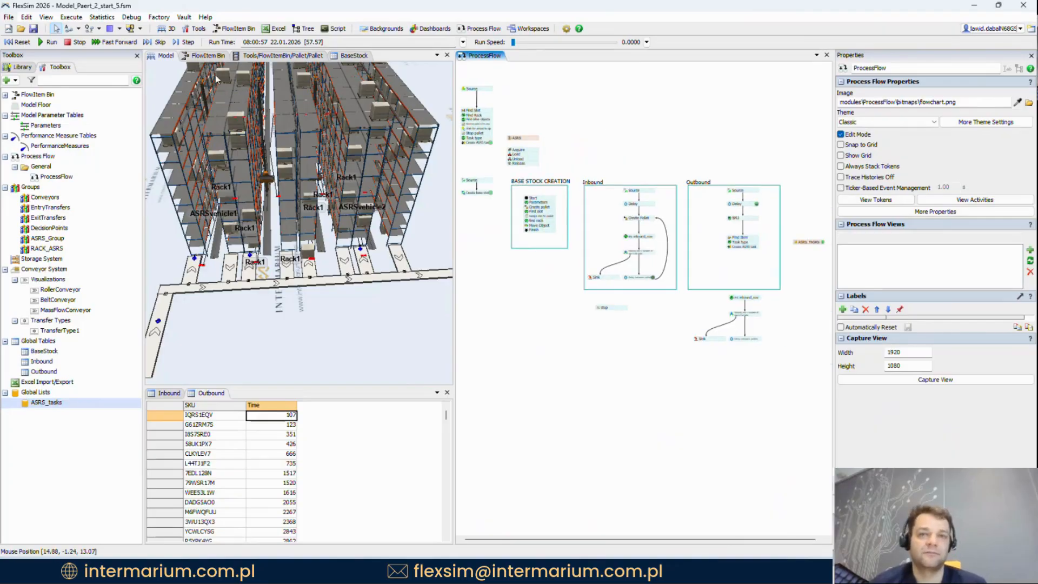
pyautogui.click(24, 42)
pyautogui.moveTo(520, 43)
pyautogui.mouseDown()
pyautogui.moveTo(530, 43)
pyautogui.moveTo(512, 43)
pyautogui.mouseUp()
pyautogui.scroll(3, 746, 239)
pyautogui.scroll(1, 730, 261)
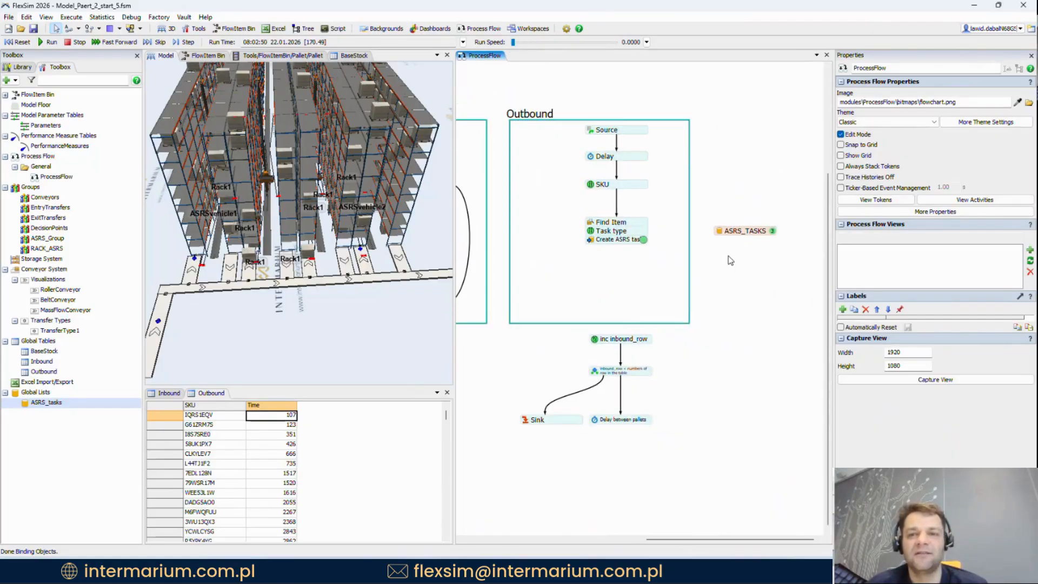
# Step: View the ASRS_TASKS list entries, check their task_type and asrs_number columns, and close the entries window
pyautogui.click(724, 233)
pyautogui.click(759, 310)
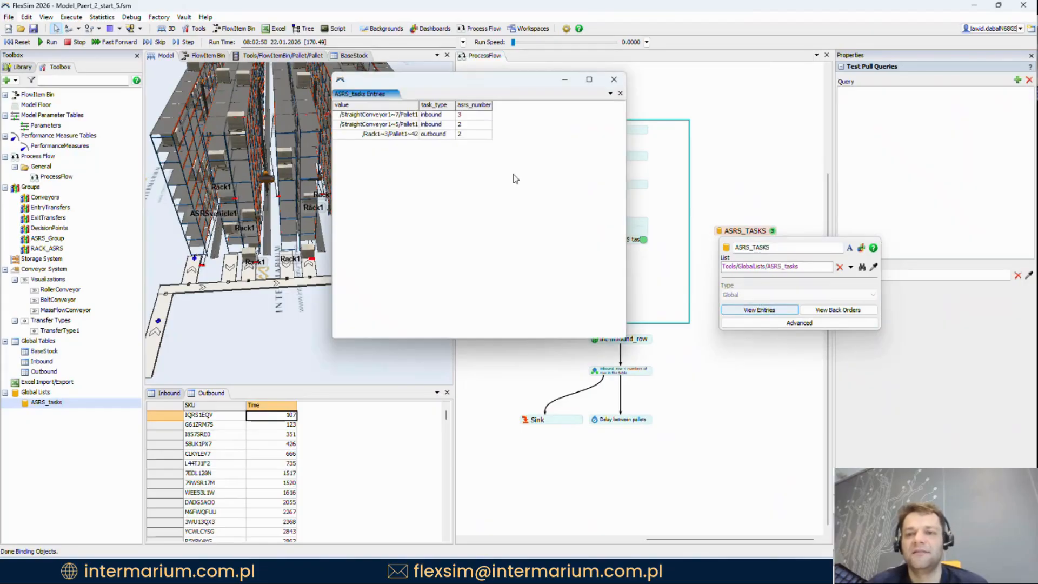
pyautogui.moveTo(492, 105); pyautogui.dragTo(444, 136)
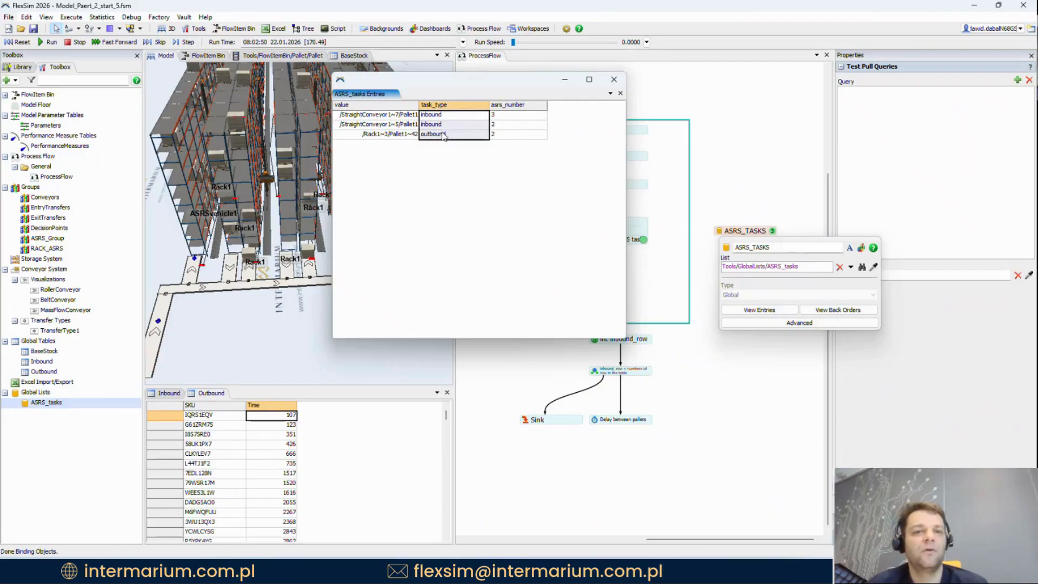
pyautogui.moveTo(489, 105); pyautogui.dragTo(502, 138)
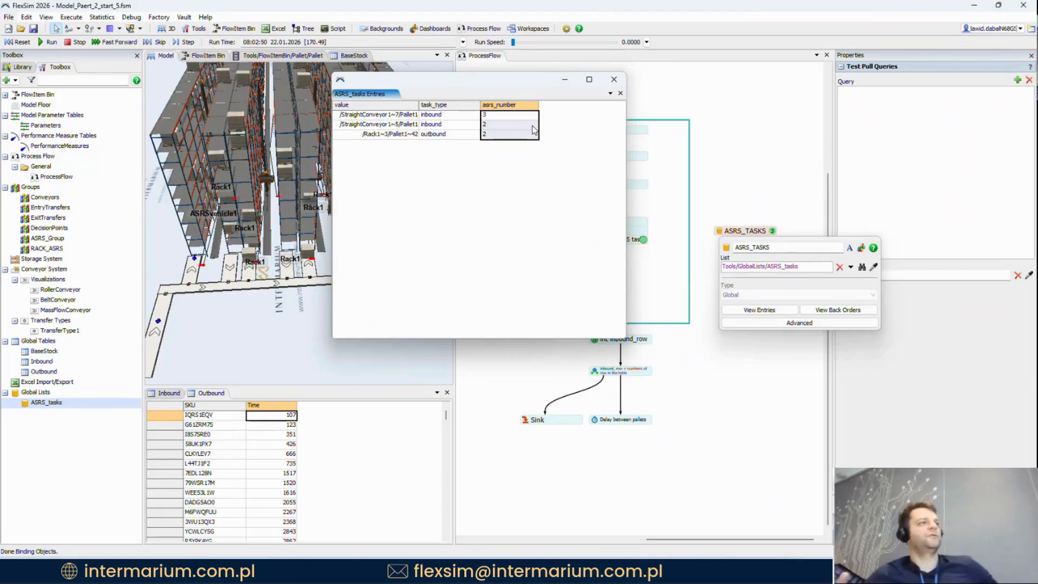
pyautogui.click(614, 79)
pyautogui.click(756, 192)
# Step: Add a pushTime field to the ASRS_tasks list, remove it again, and accept the list properties
pyautogui.click(720, 233)
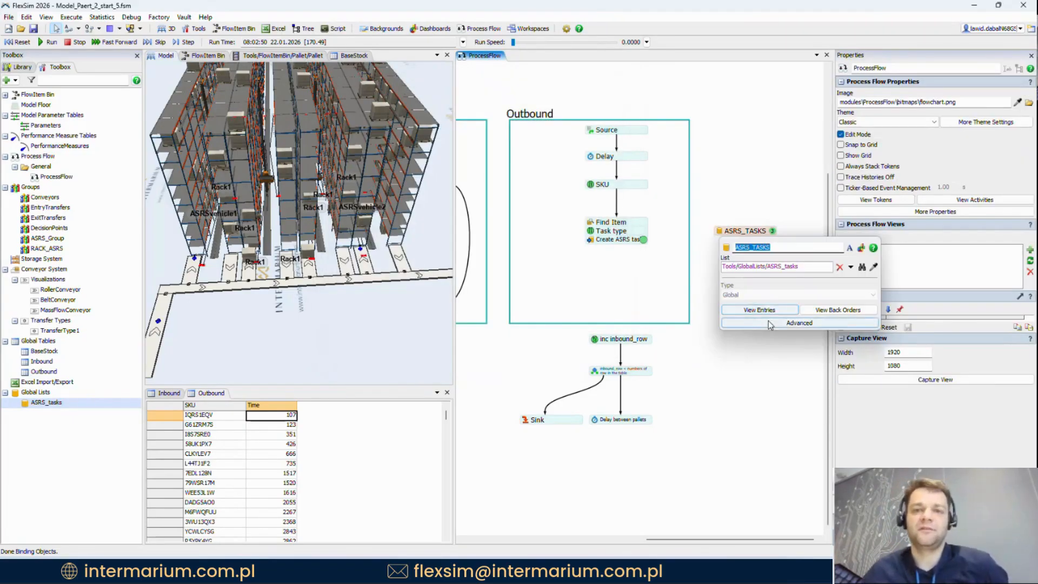
pyautogui.click(799, 322)
pyautogui.click(177, 117)
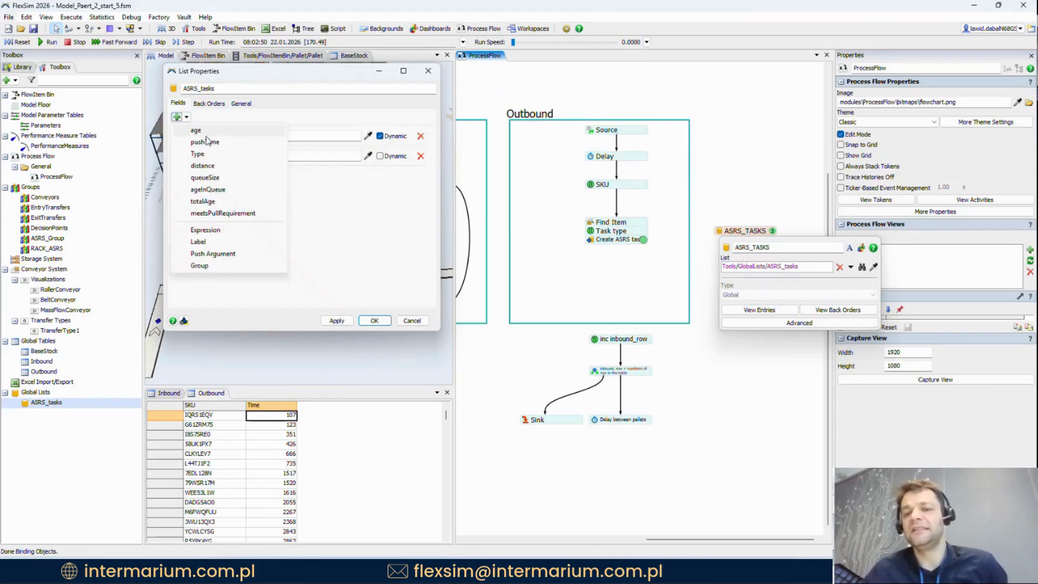
pyautogui.click(209, 143)
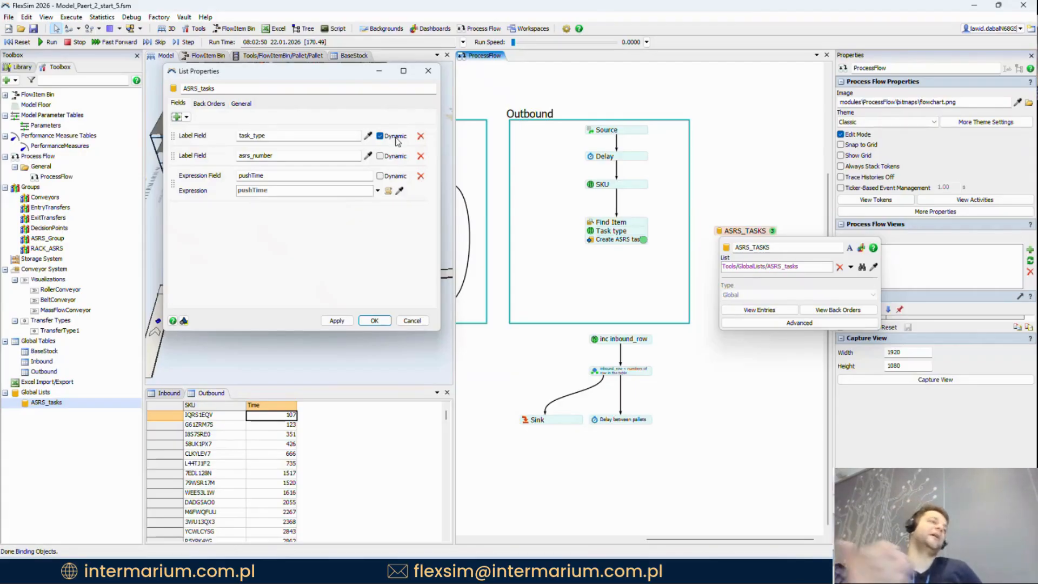
pyautogui.click(421, 176)
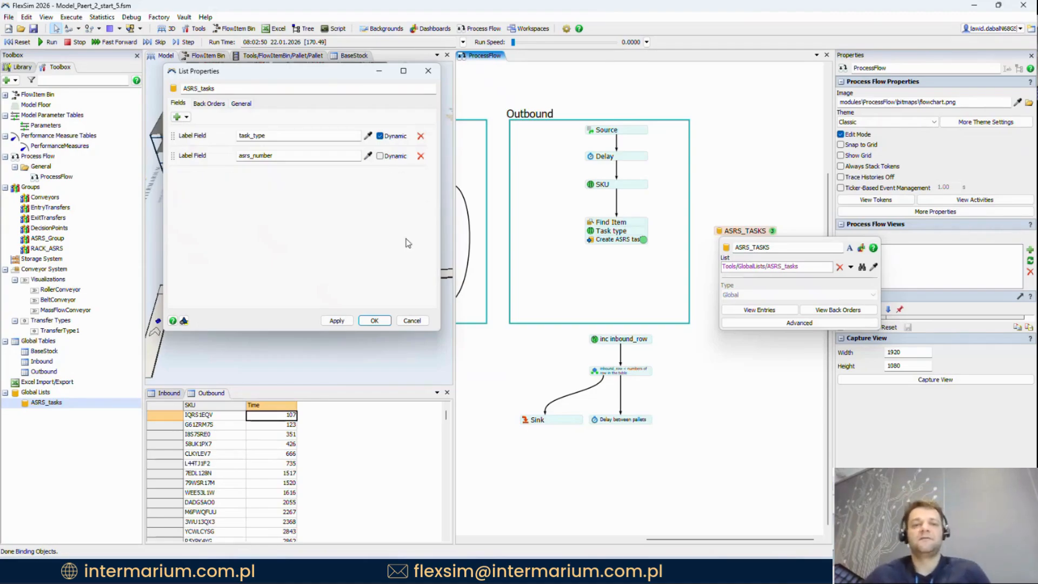
pyautogui.click(382, 321)
# Step: Reset the model, run it for a moment, and reset it to the start time
pyautogui.moveTo(535, 175); pyautogui.dragTo(550, 175)
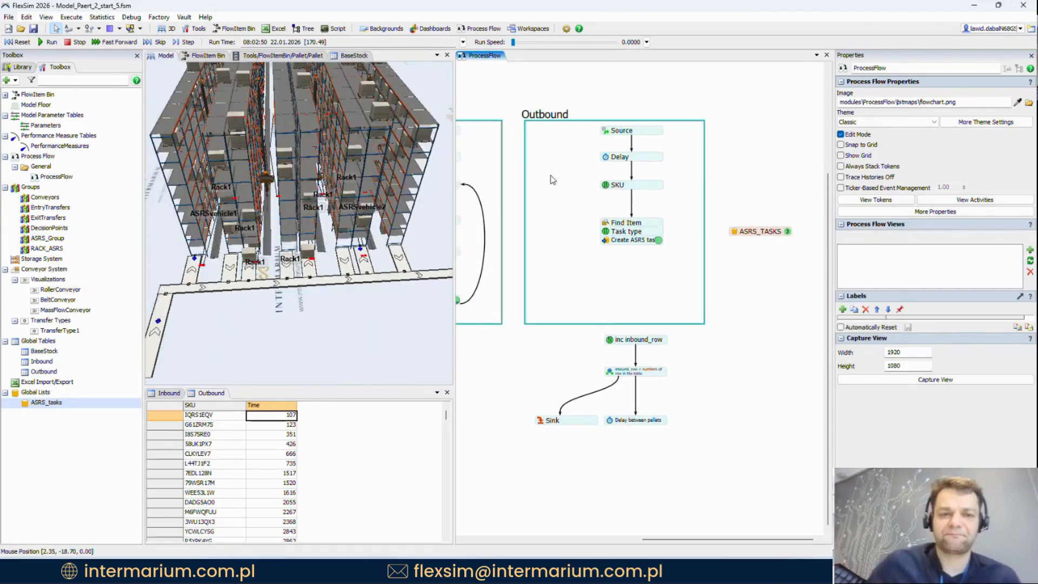
pyautogui.scroll(-1, 549, 178)
pyautogui.moveTo(594, 123); pyautogui.dragTo(731, 149)
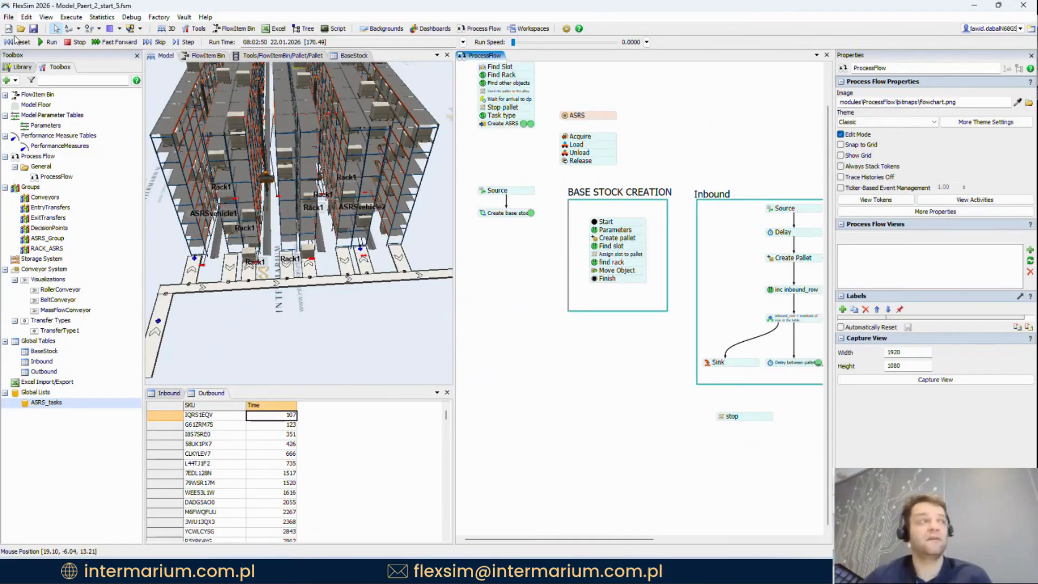
pyautogui.click(21, 42)
pyautogui.moveTo(514, 42)
pyautogui.mouseDown()
pyautogui.moveTo(523, 44)
pyautogui.moveTo(513, 42)
pyautogui.mouseUp()
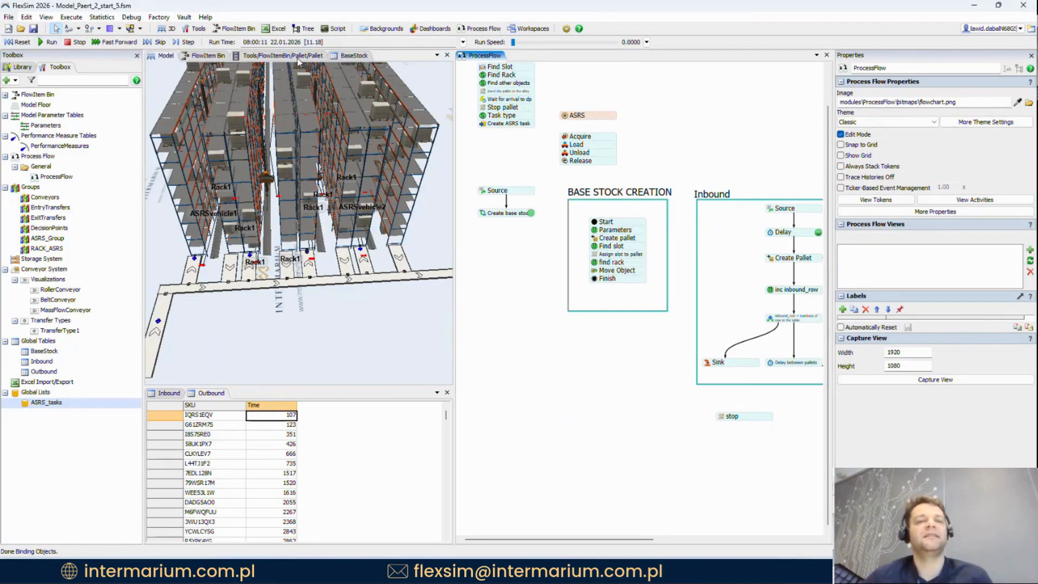
pyautogui.click(21, 42)
# Step: Add a Schedule Source activity in the empty area above the ASRS resource of the process flow
pyautogui.moveTo(708, 100); pyautogui.dragTo(693, 157)
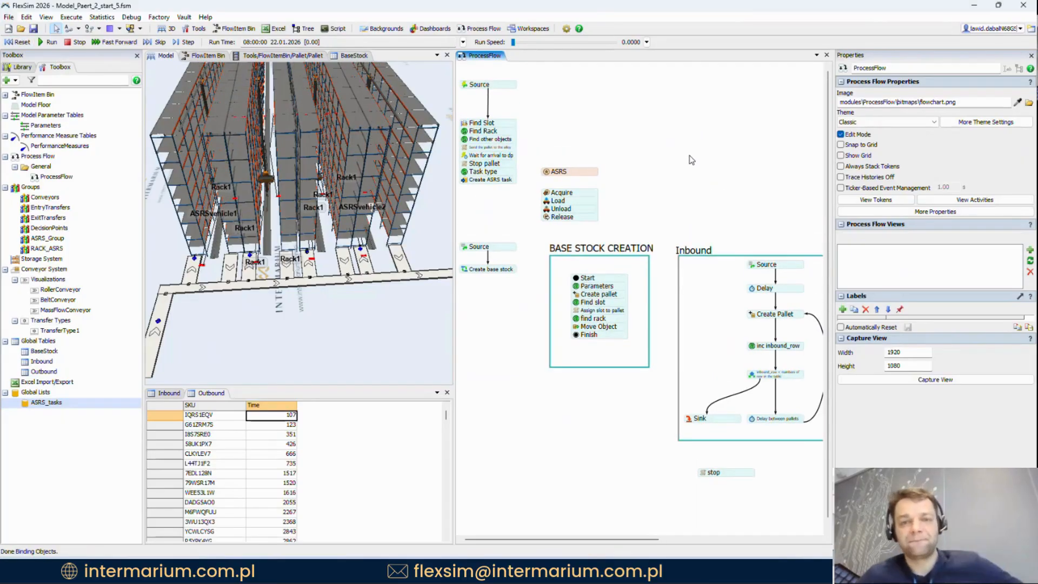
pyautogui.moveTo(669, 124); pyautogui.dragTo(654, 132)
pyautogui.doubleClick(632, 94)
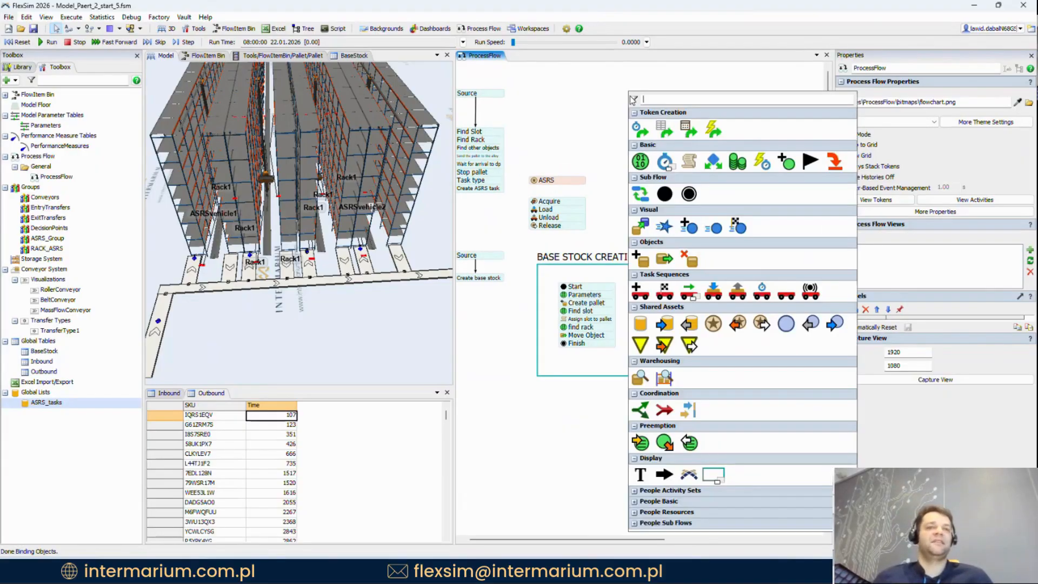
pyautogui.click(638, 135)
pyautogui.scroll(3, 623, 133)
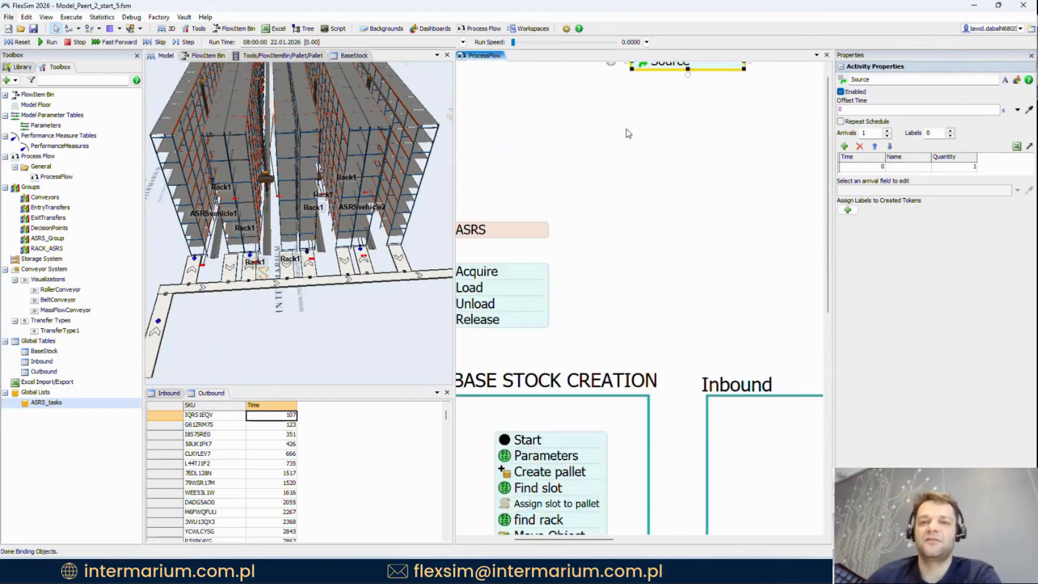
# Step: Move the ASRS resource up beside the new Source activity, leaving room for an activity under the Source
pyautogui.moveTo(639, 107); pyautogui.dragTo(650, 148)
pyautogui.moveTo(527, 265); pyautogui.dragTo(805, 183)
pyautogui.moveTo(753, 151); pyautogui.dragTo(578, 171)
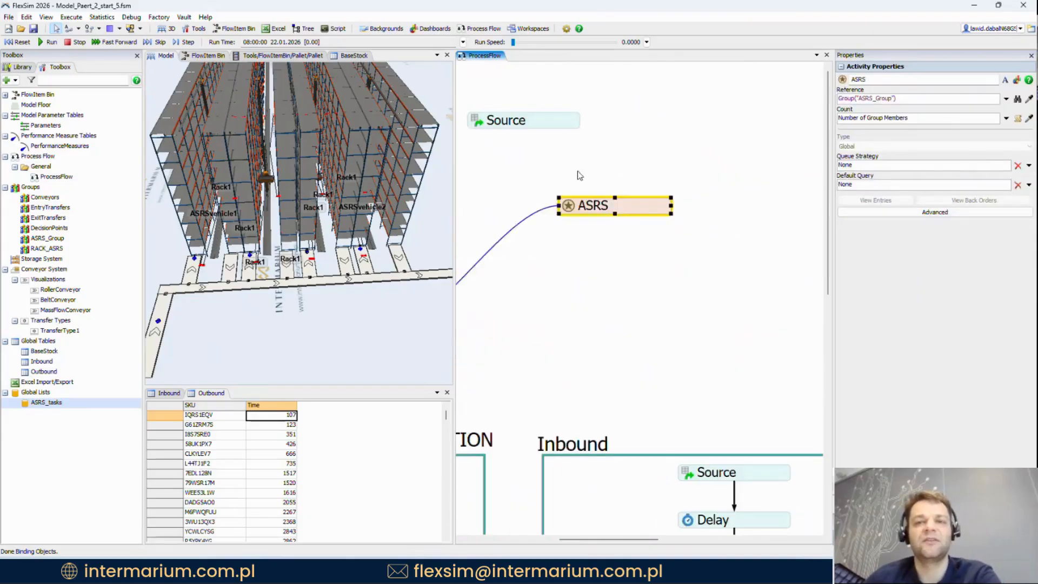
pyautogui.moveTo(607, 203); pyautogui.dragTo(671, 182)
pyautogui.click(632, 185)
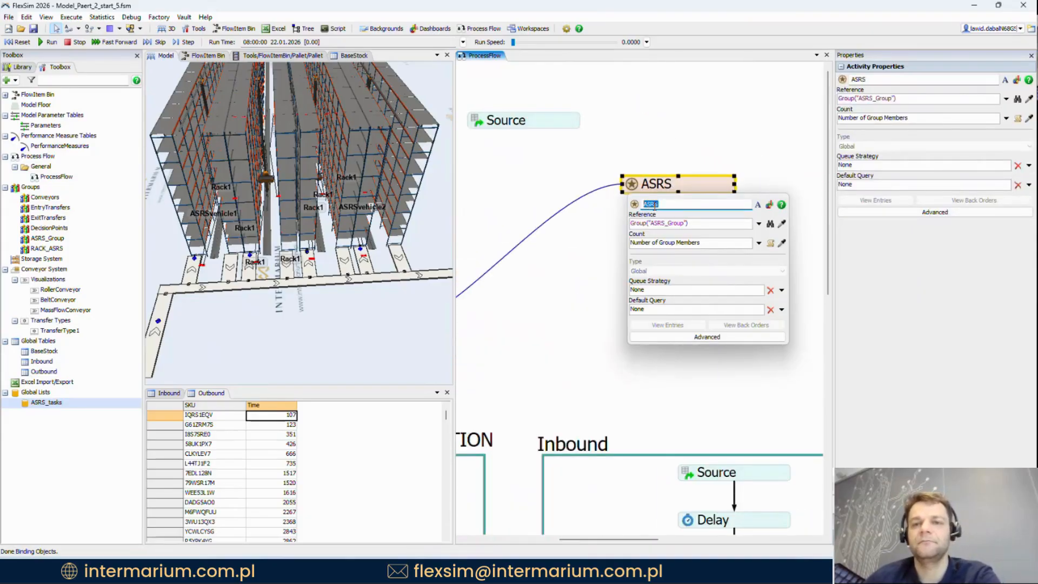
pyautogui.moveTo(628, 149); pyautogui.dragTo(653, 142)
pyautogui.moveTo(671, 182); pyautogui.dragTo(655, 171)
pyautogui.click(519, 152)
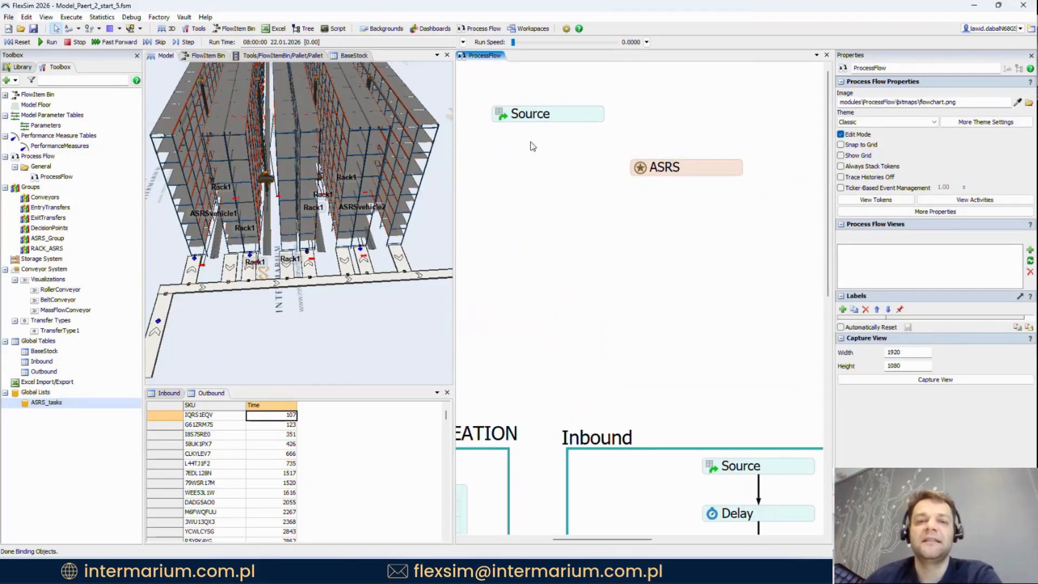
# Step: Place the Acquire activity between the new Source and the ASRS resource, and connect the Source to it
pyautogui.moveTo(511, 173); pyautogui.dragTo(709, 127)
pyautogui.moveTo(571, 273); pyautogui.dragTo(712, 172)
pyautogui.moveTo(736, 197); pyautogui.dragTo(635, 162)
pyautogui.moveTo(598, 115); pyautogui.dragTo(598, 155)
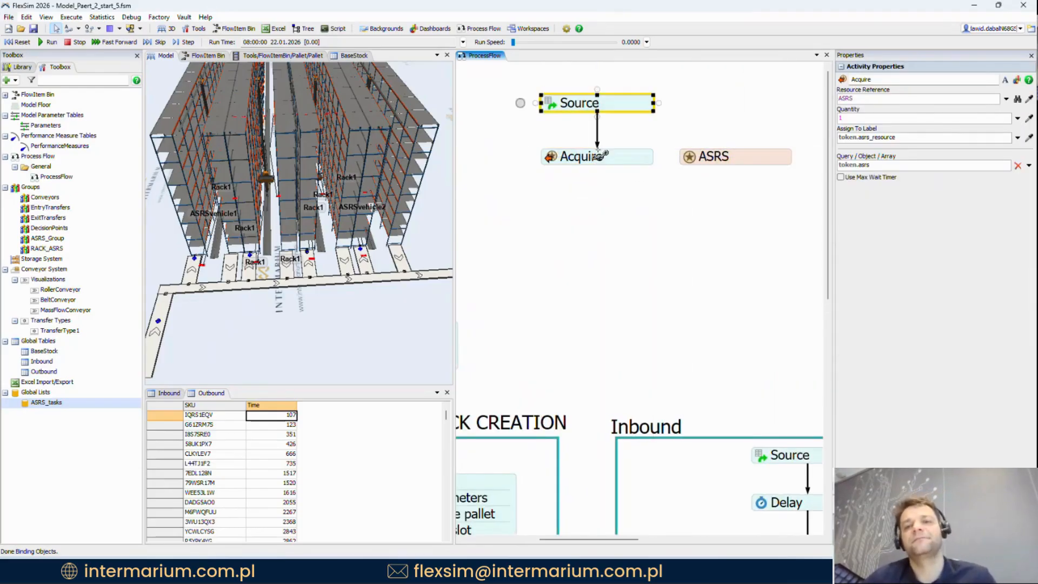
pyautogui.click(626, 160)
pyautogui.moveTo(708, 159); pyautogui.dragTo(725, 158)
# Step: Clear the Acquire activity's Query / Object / Array and set its Assign To Label to token.asrs
pyautogui.click(552, 158)
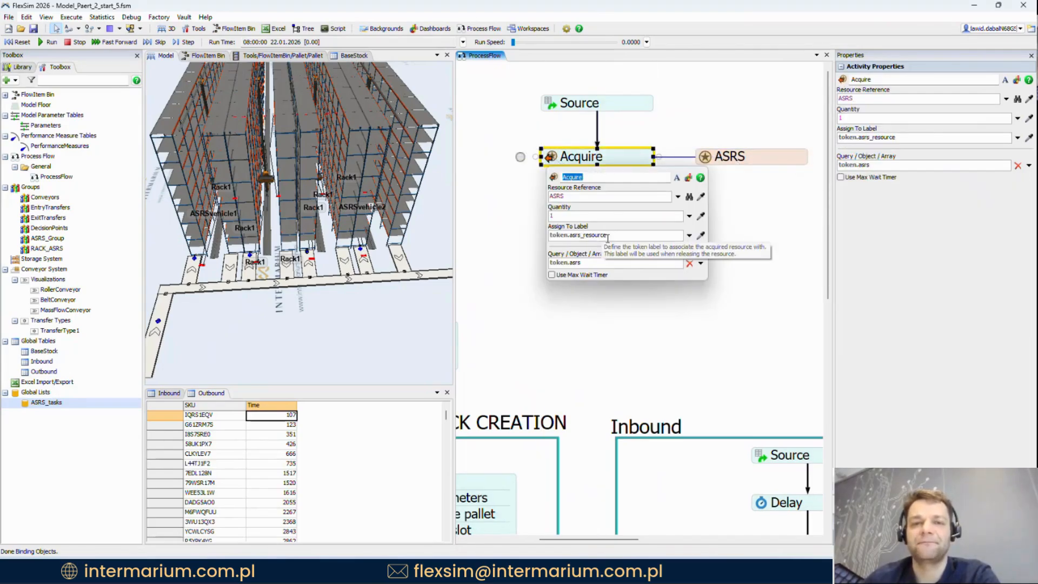
pyautogui.click(690, 265)
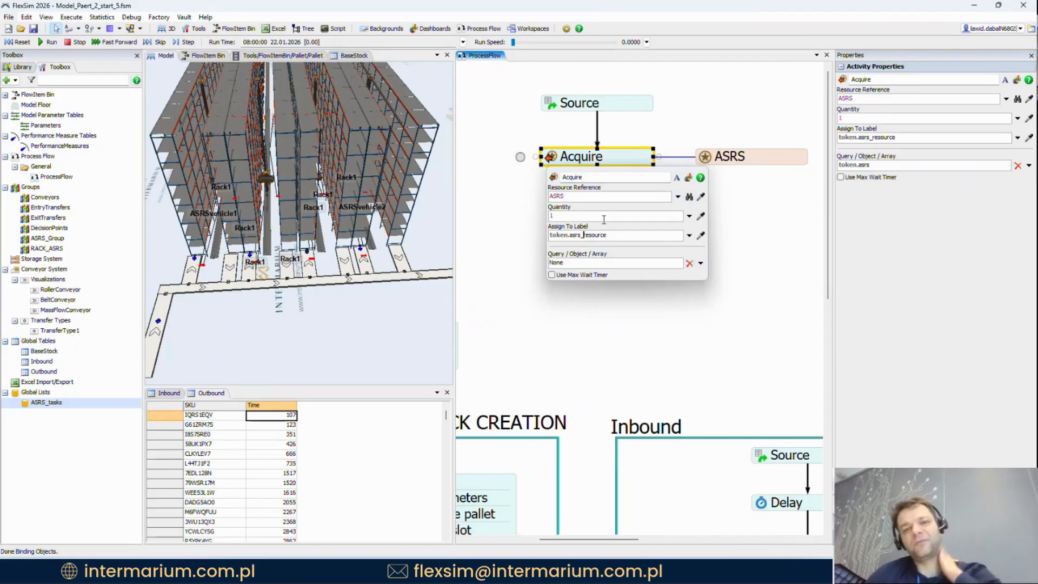
pyautogui.moveTo(687, 111); pyautogui.dragTo(861, 29)
pyautogui.click(531, 248)
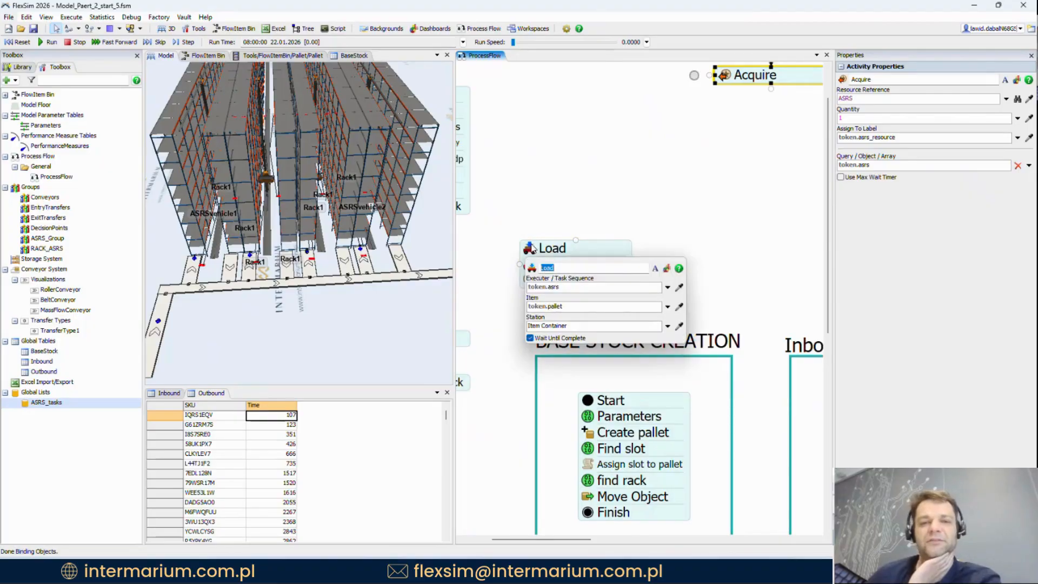
pyautogui.moveTo(729, 140); pyautogui.dragTo(717, 203)
pyautogui.click(625, 124)
pyautogui.press('BackSpace')
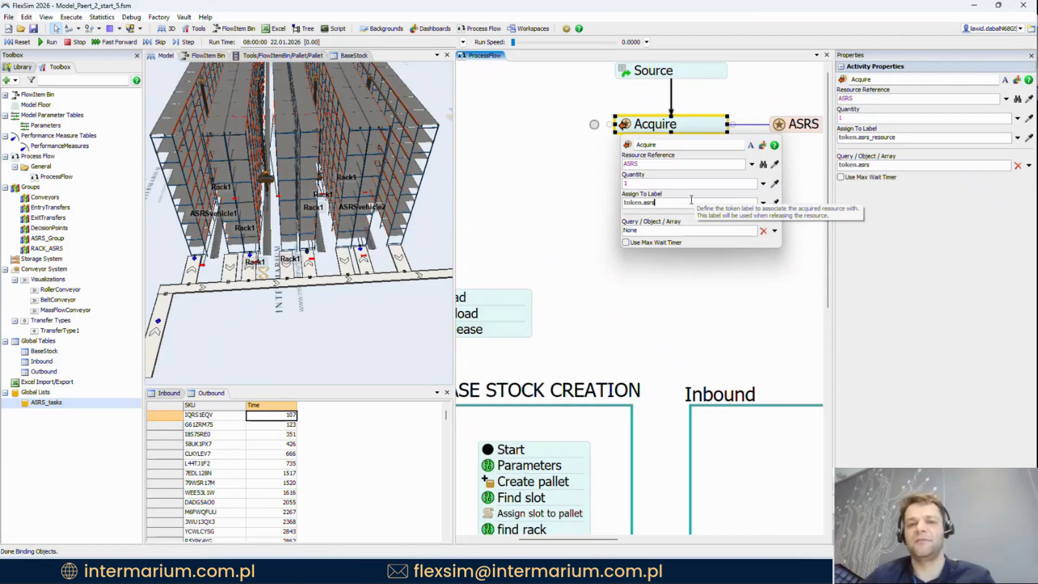
# Step: Review the group reference and count of the ASRS resource and the settings of the Acquire activity
pyautogui.click(787, 125)
pyautogui.moveTo(758, 158); pyautogui.dragTo(688, 188)
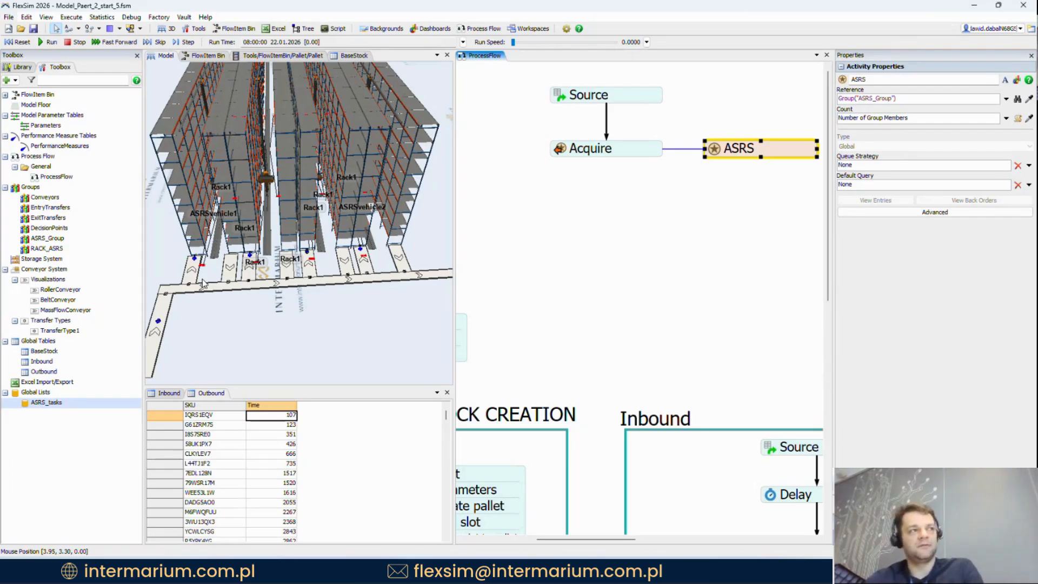
pyautogui.doubleClick(718, 152)
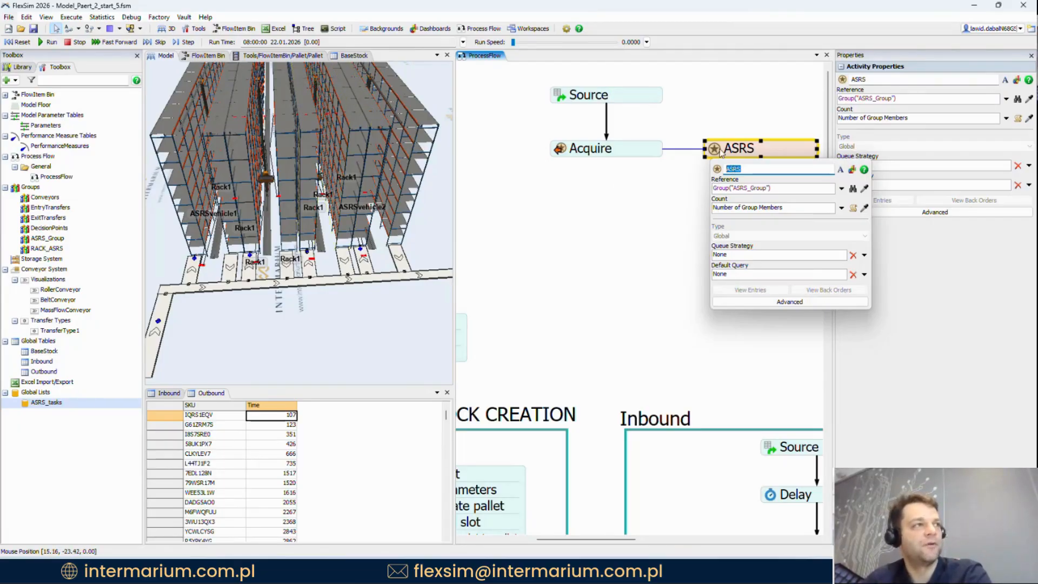
pyautogui.moveTo(554, 155)
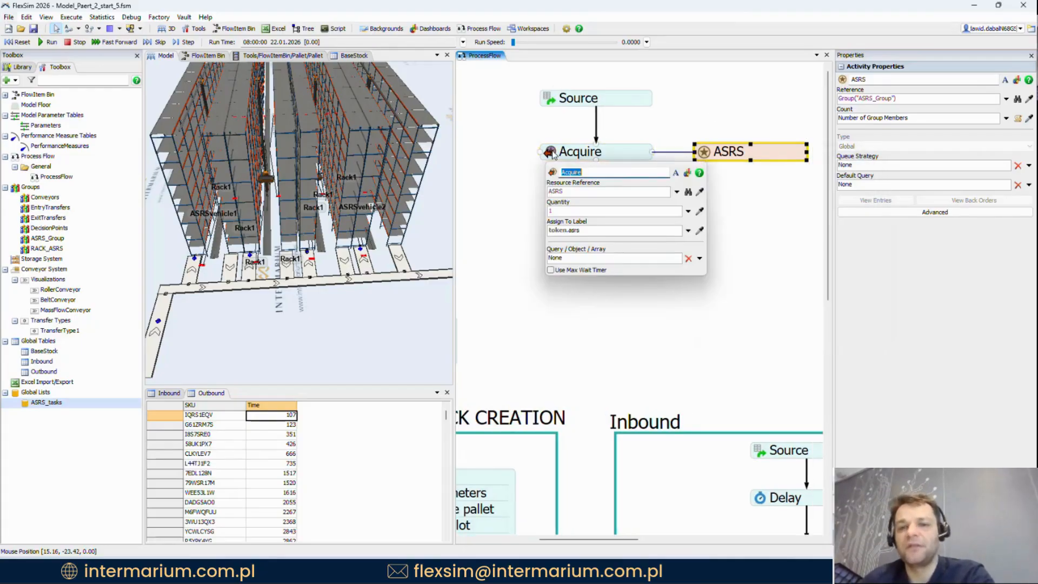
# Step: Try to sample the ASRS_Group group as the arrival quantity of the new Source
pyautogui.moveTo(549, 99)
pyautogui.click(670, 208)
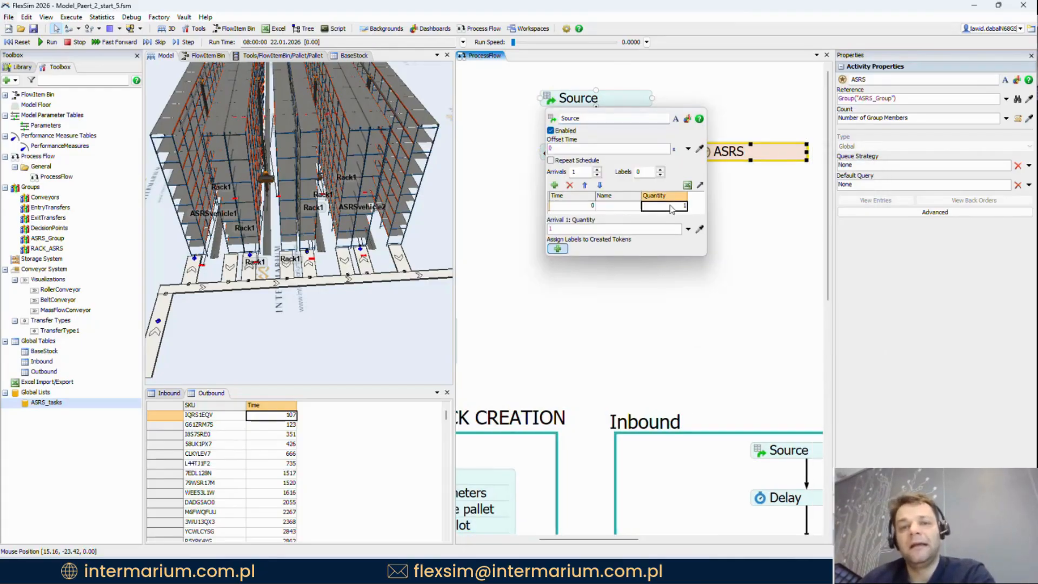
pyautogui.click(701, 230)
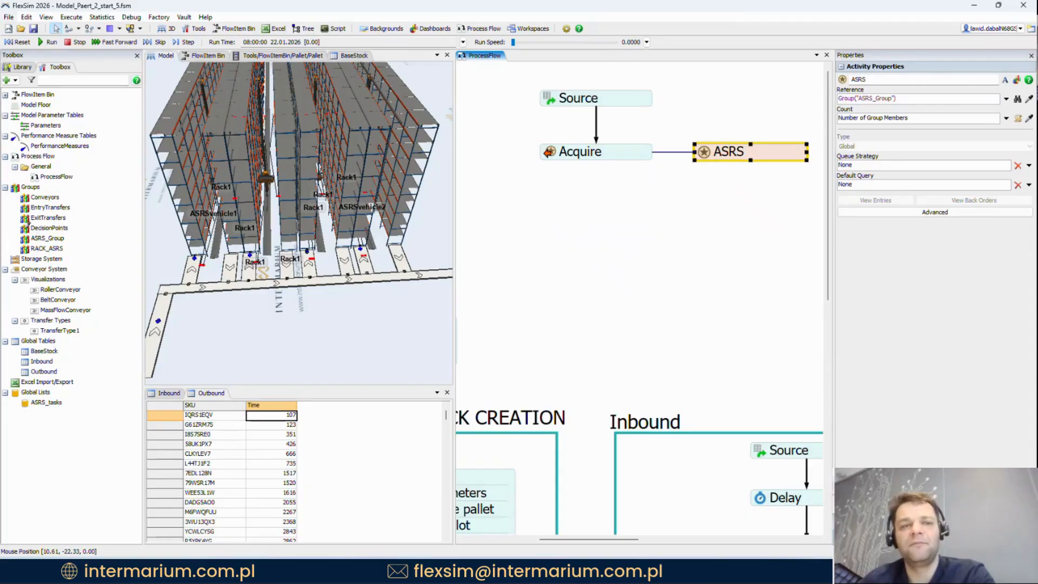
pyautogui.click(38, 239)
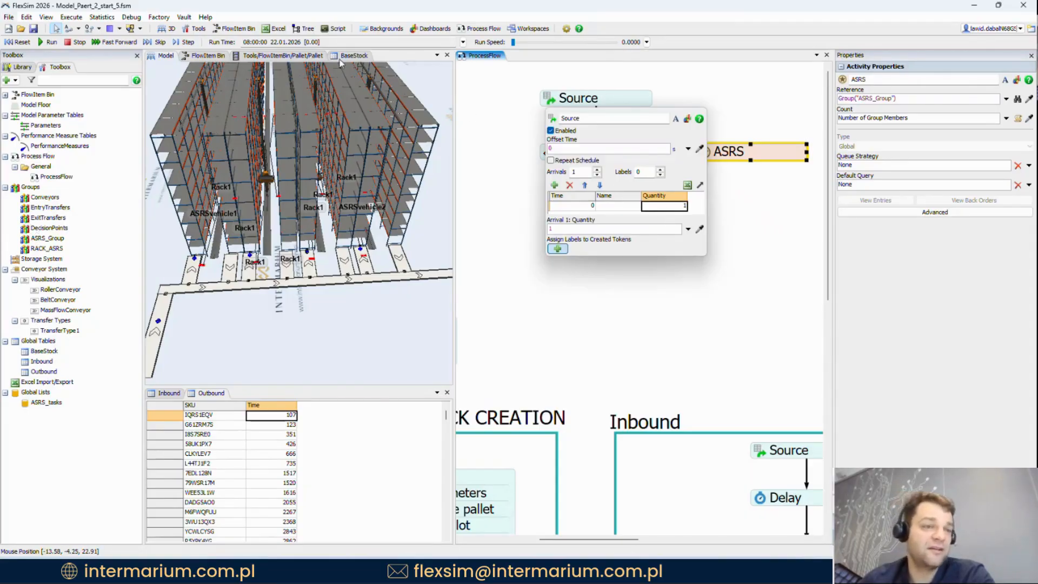
# Step: Sample the ASRS_Group group into the Script console and copy the resulting Model.find("Tools/Groups/ASRS_Group") reference
pyautogui.click(334, 28)
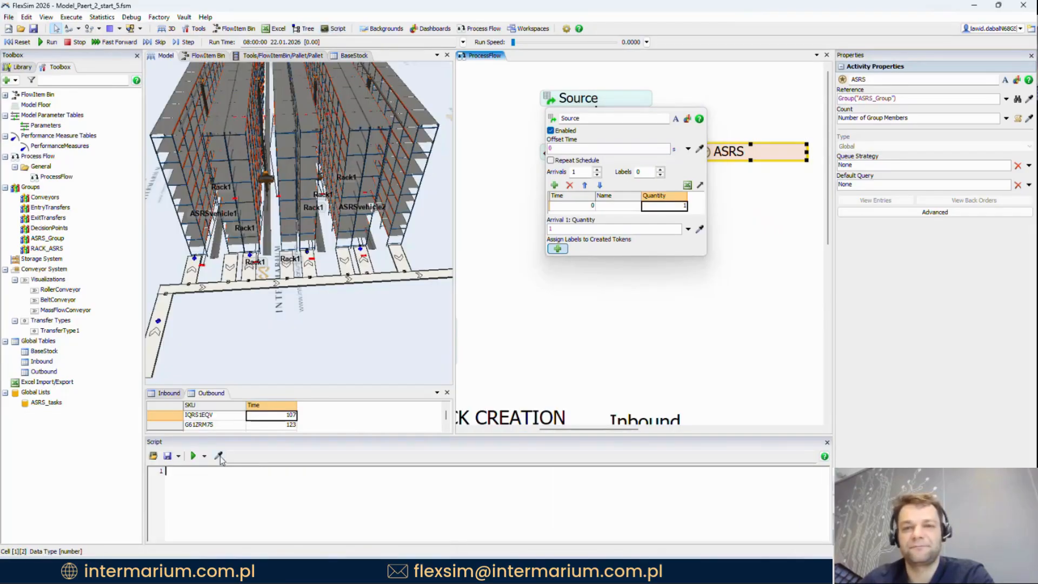
pyautogui.click(220, 459)
pyautogui.click(48, 238)
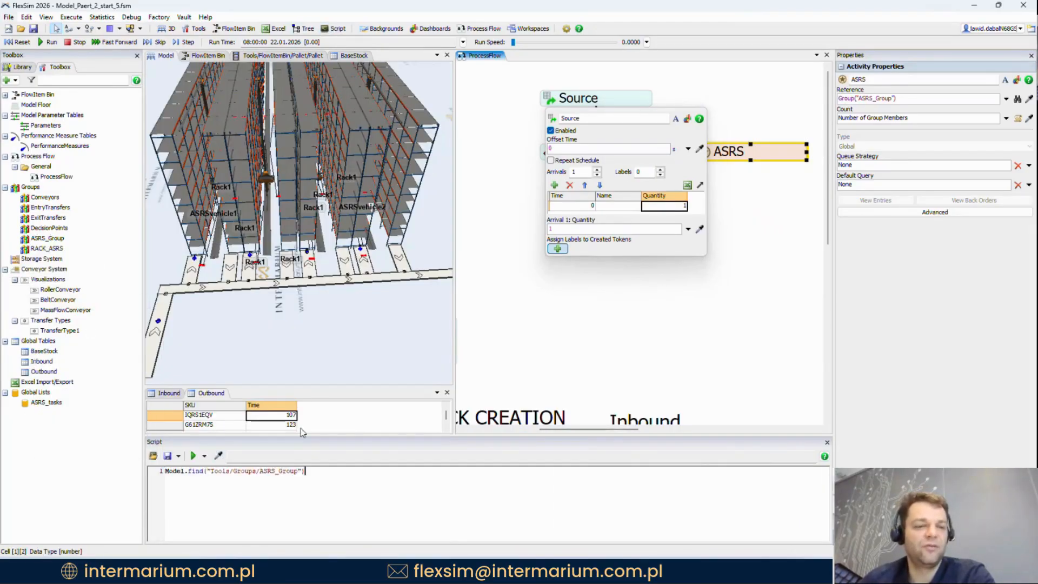
pyautogui.moveTo(325, 471); pyautogui.dragTo(140, 463)
pyautogui.hotkey('ctrl', 'c')
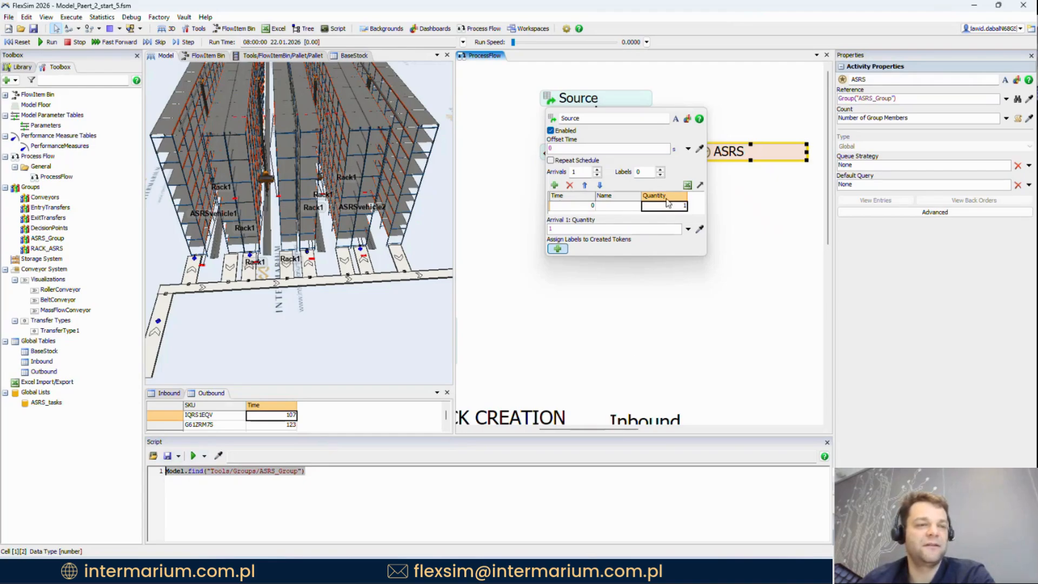
# Step: Set the new Source's arrival quantity to the copied reference cast as a group: Model.find("Tools/Groups/ASRS_Group").as(Group)
pyautogui.click(654, 228)
pyautogui.hotkey('ctrl', 'v')
pyautogui.write('.')
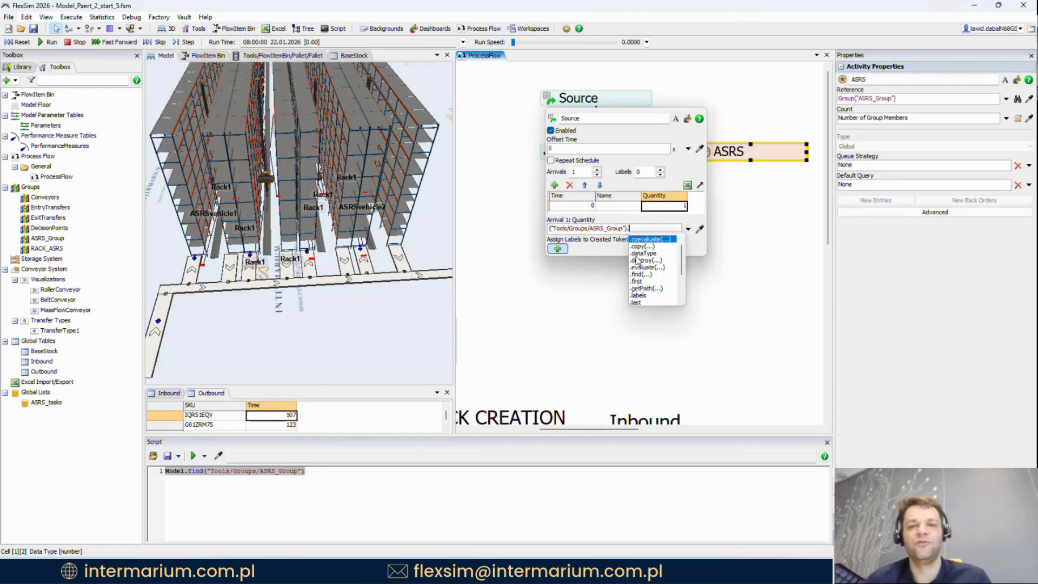
pyautogui.write('l')
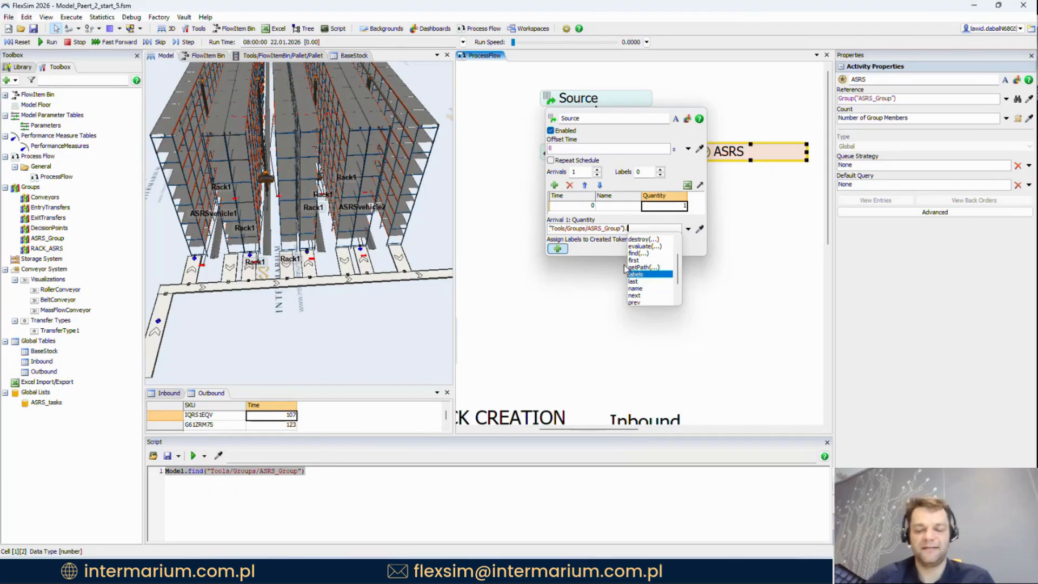
pyautogui.press('BackSpace')
pyautogui.write('as')
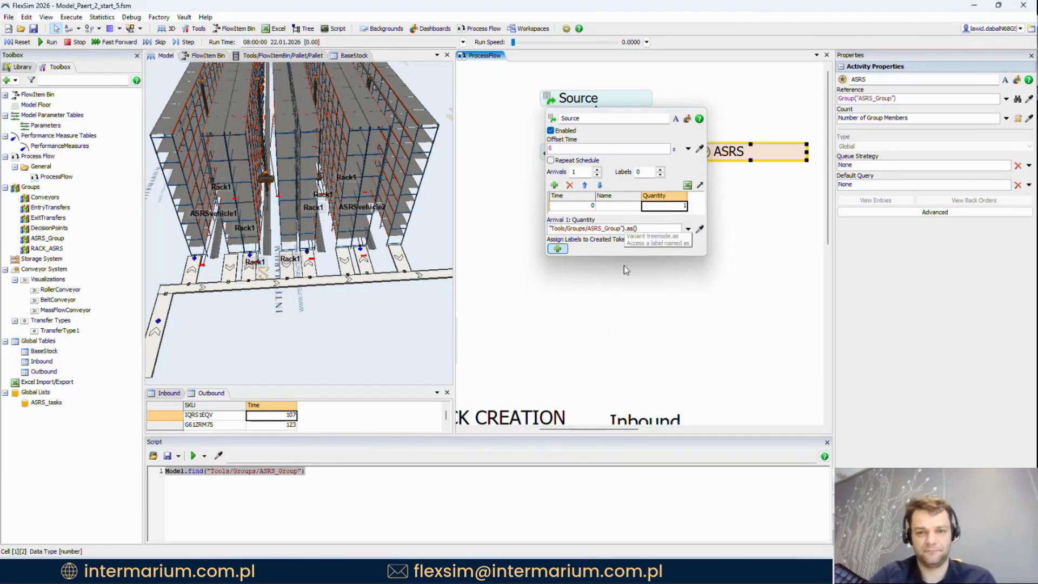
pyautogui.write('(Group')
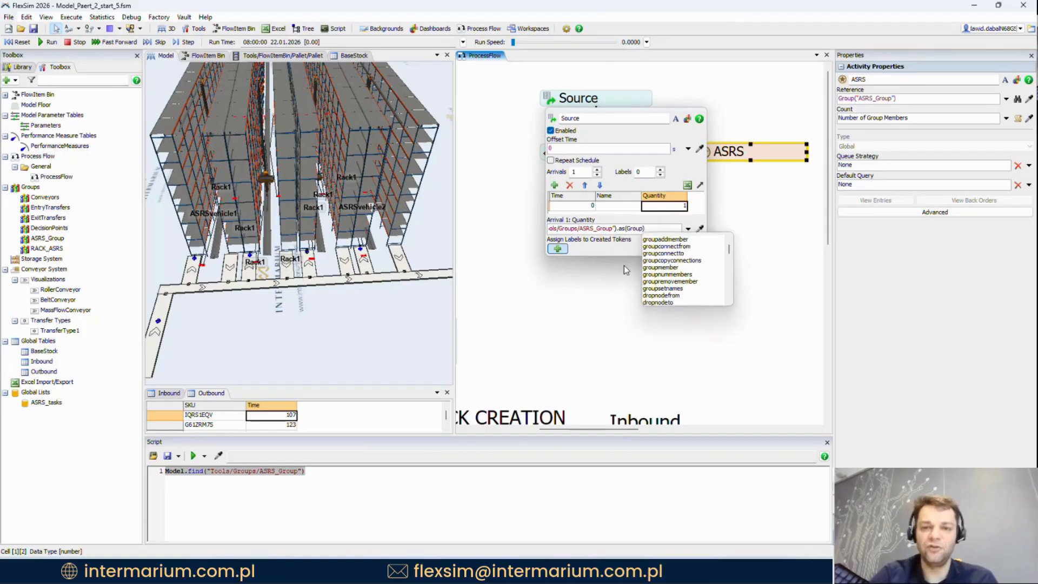
pyautogui.write(')')
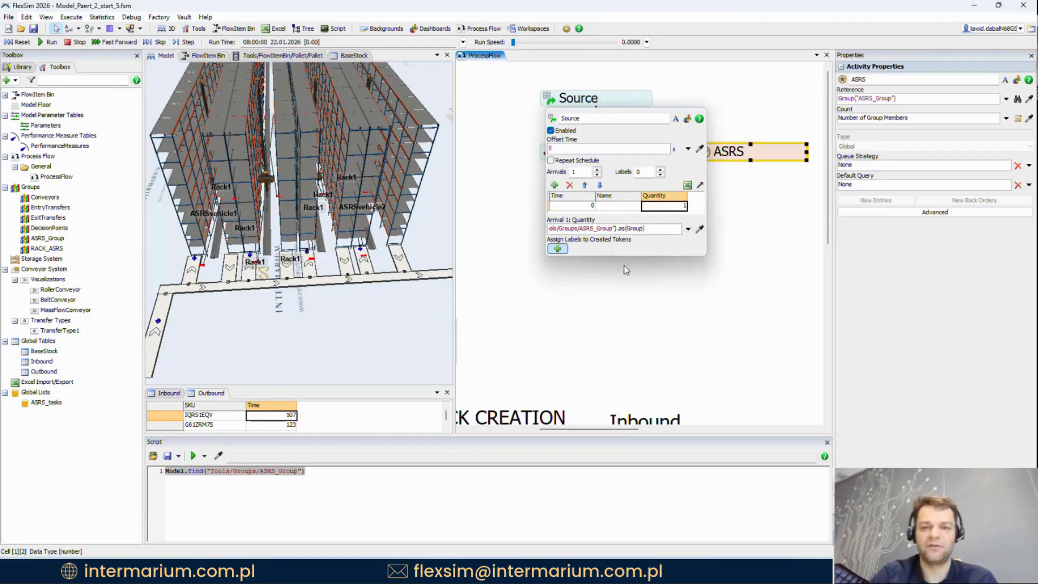
# Step: Append .length to the Source's arrival quantity expression so it uses the number of group members
pyautogui.write('.')
pyautogui.press('Down')
pyautogui.press('Down')
pyautogui.press('Down')
pyautogui.press('Down')
pyautogui.press('Down')
pyautogui.press('Down')
pyautogui.press('Down')
pyautogui.press('Down')
pyautogui.press('Down')
pyautogui.press('Down')
pyautogui.press('Down')
pyautogui.press('Down')
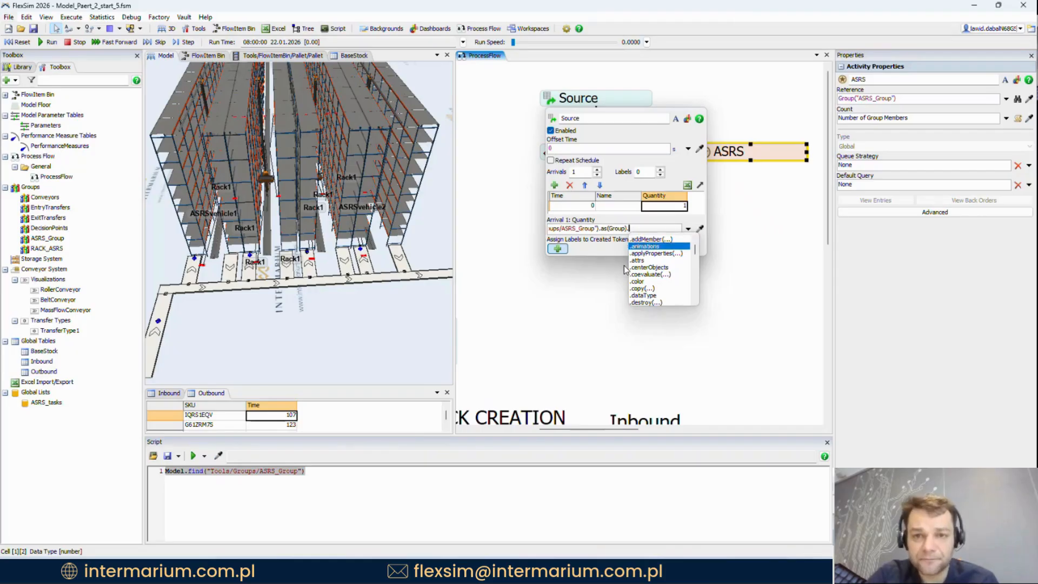
pyautogui.press('Down')
pyautogui.press('Down')
pyautogui.press('Down')
pyautogui.press('Down')
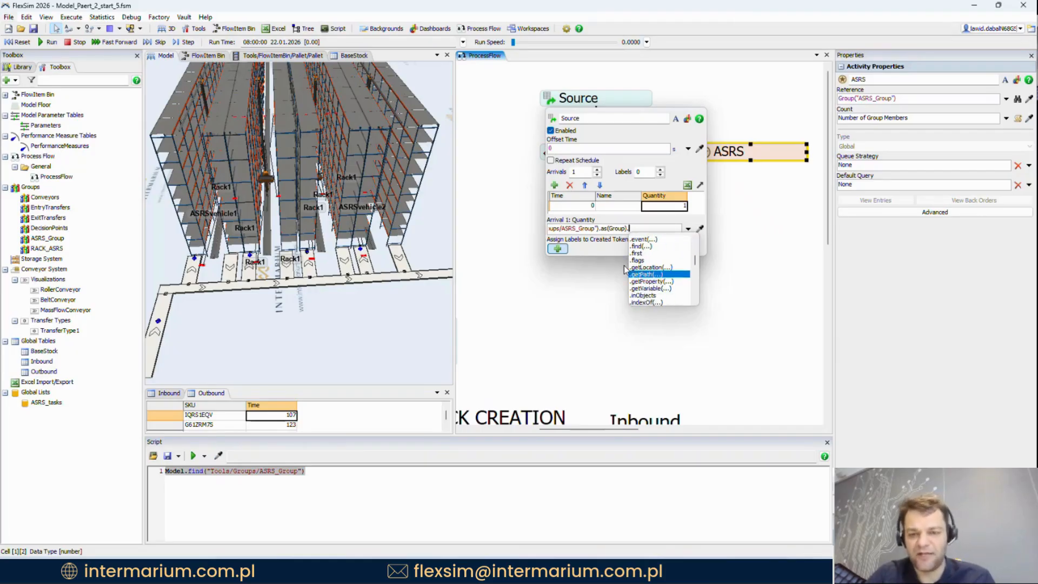
pyautogui.write('le')
pyautogui.press('Return')
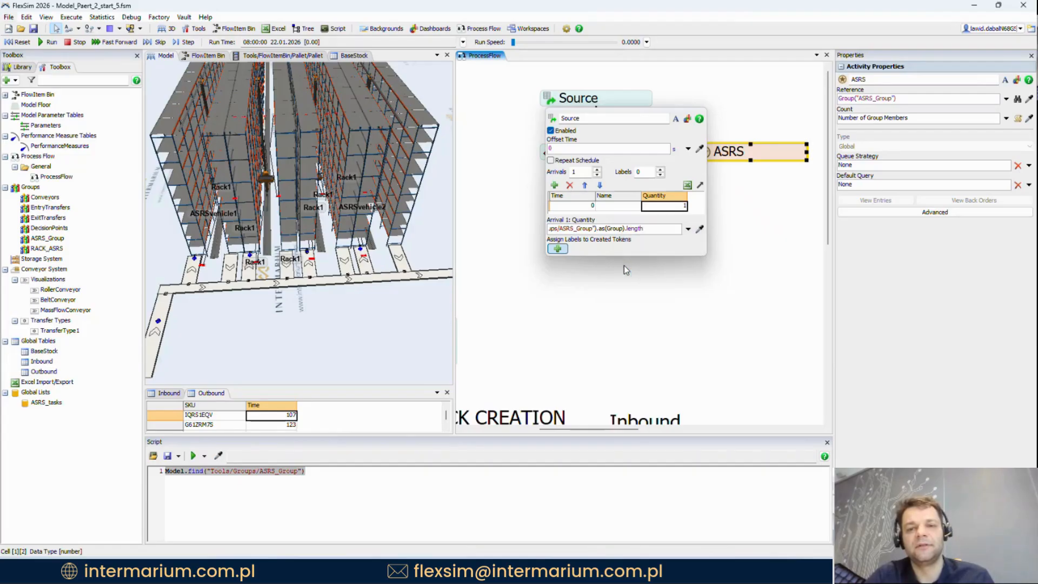
# Step: Review the Source's full arrival quantity expression, and test-run the model at run speed 10.50 to check its created tokens
pyautogui.moveTo(645, 229); pyautogui.dragTo(563, 205)
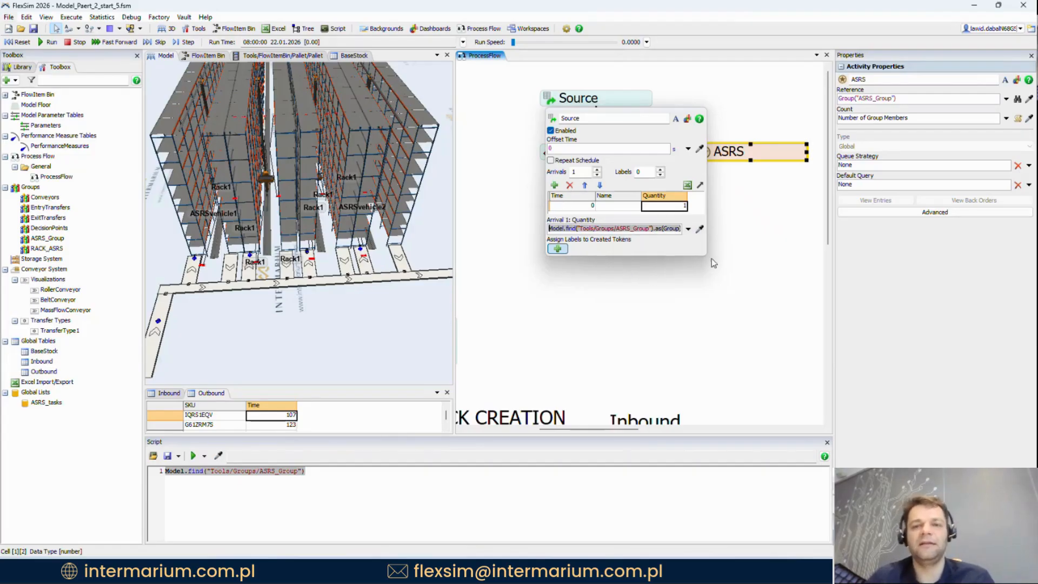
pyautogui.click(712, 231)
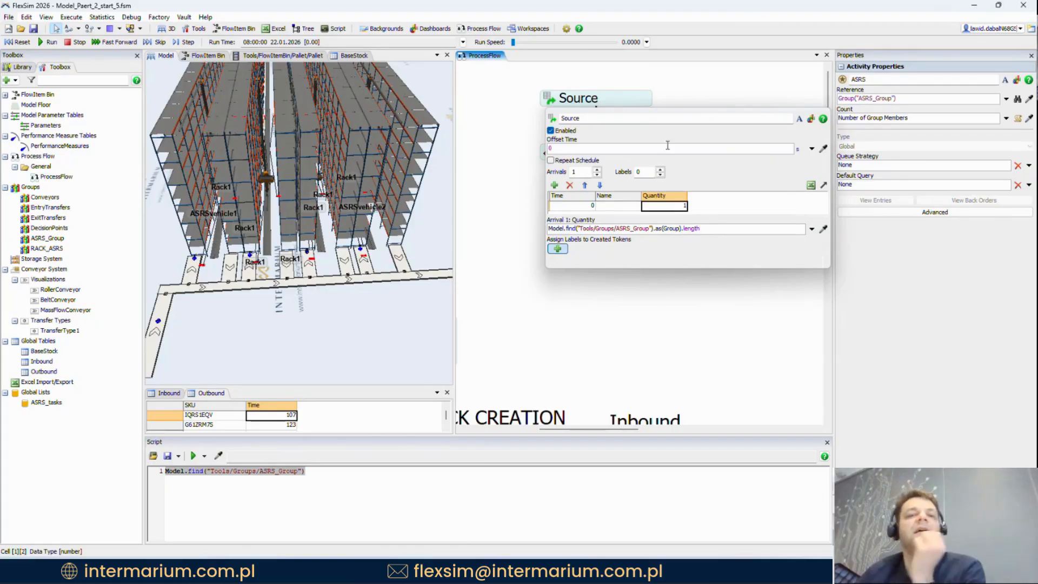
pyautogui.click(687, 83)
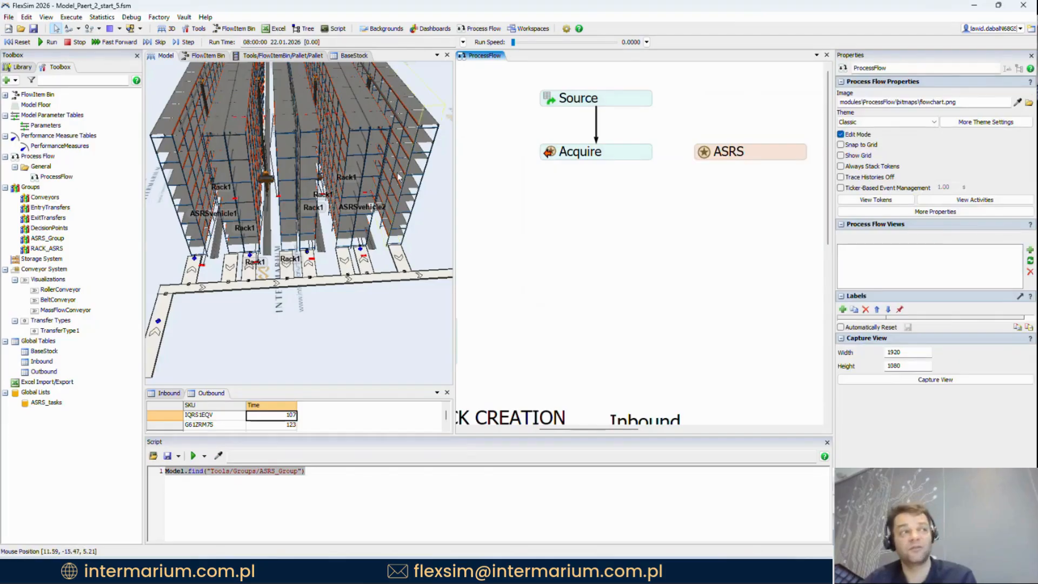
pyautogui.click(47, 42)
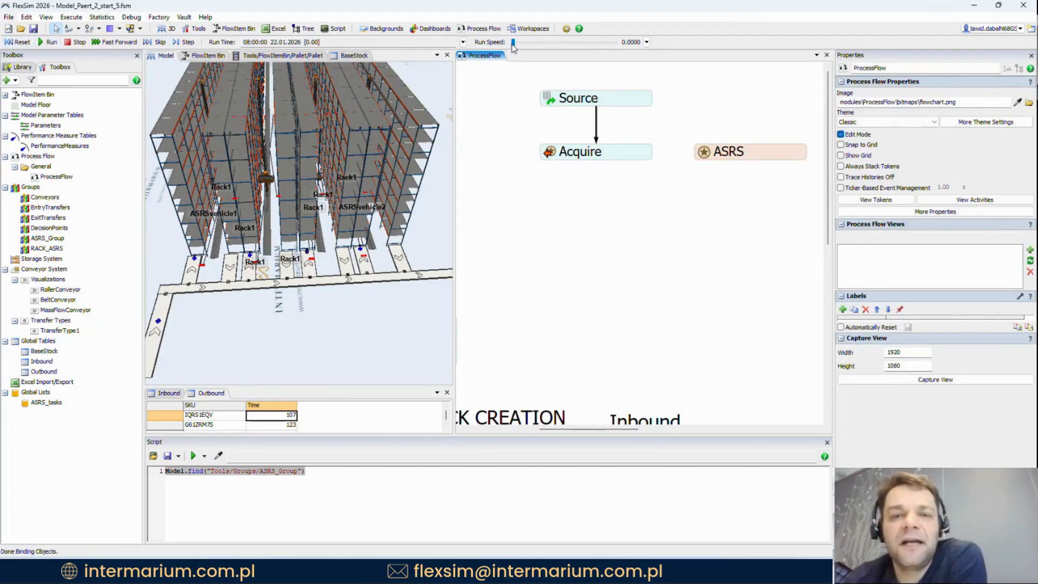
pyautogui.moveTo(518, 43); pyautogui.dragTo(523, 44)
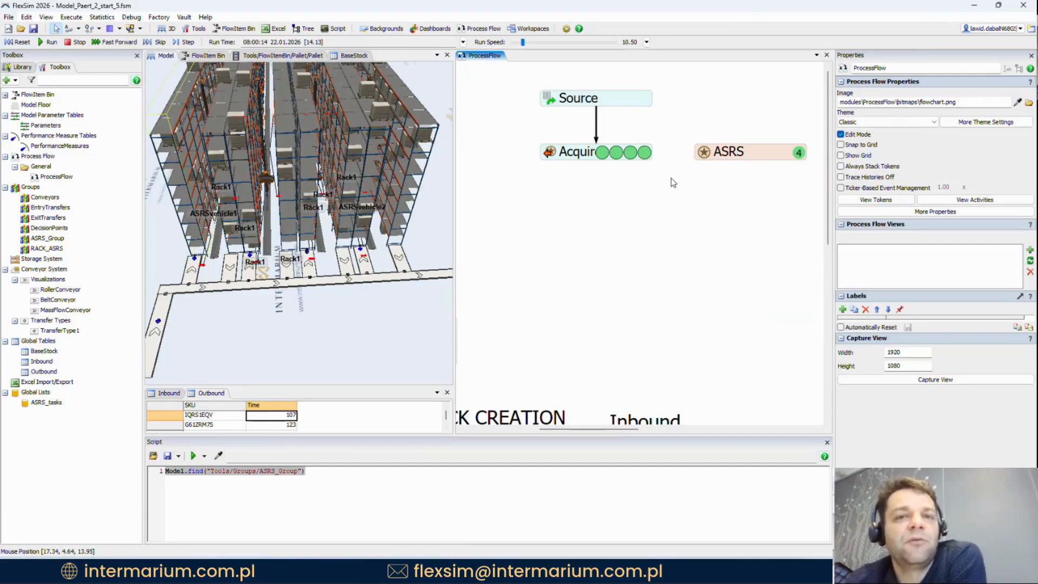
pyautogui.click(21, 42)
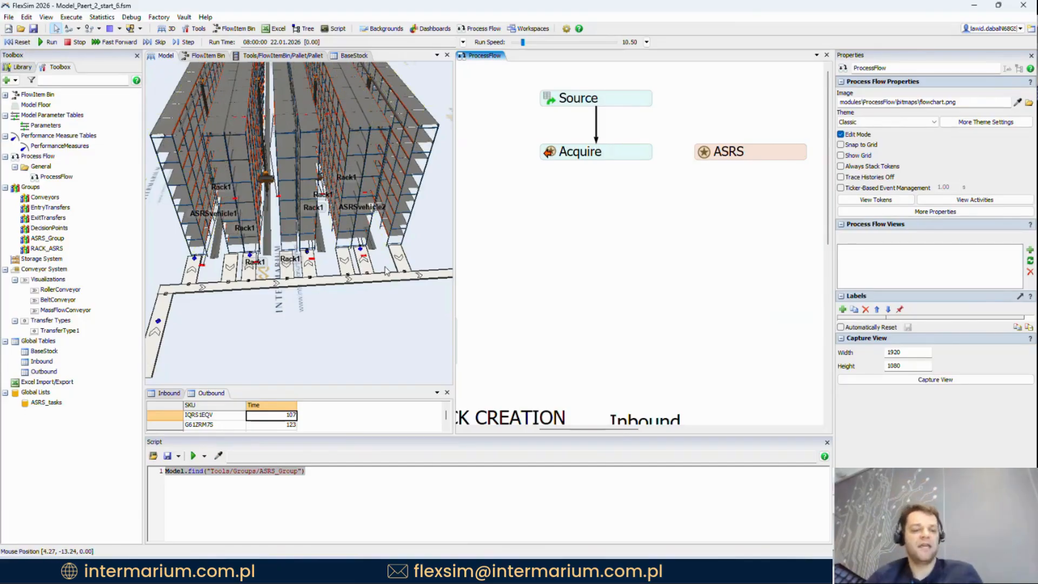
# Step: Copy the last aisle's two racks, two conveyors and ASRS vehicle, and paste the copy onto the empty floor beside the storage block
pyautogui.moveTo(447, 243); pyautogui.dragTo(303, 239)
pyautogui.moveTo(304, 239); pyautogui.dragTo(297, 257, button='right')
pyautogui.keyDown('shift'); pyautogui.moveTo(297, 258); pyautogui.dragTo(221, 258); pyautogui.keyUp('shift')
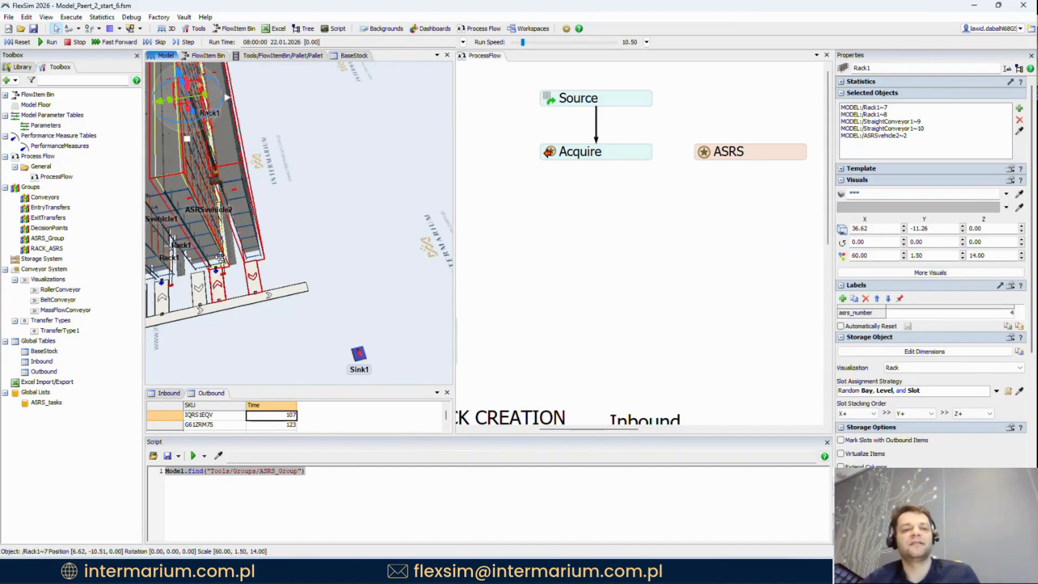
pyautogui.hotkey('ctrl', 'c')
pyautogui.click(317, 173)
pyautogui.hotkey('ctrl', 'v')
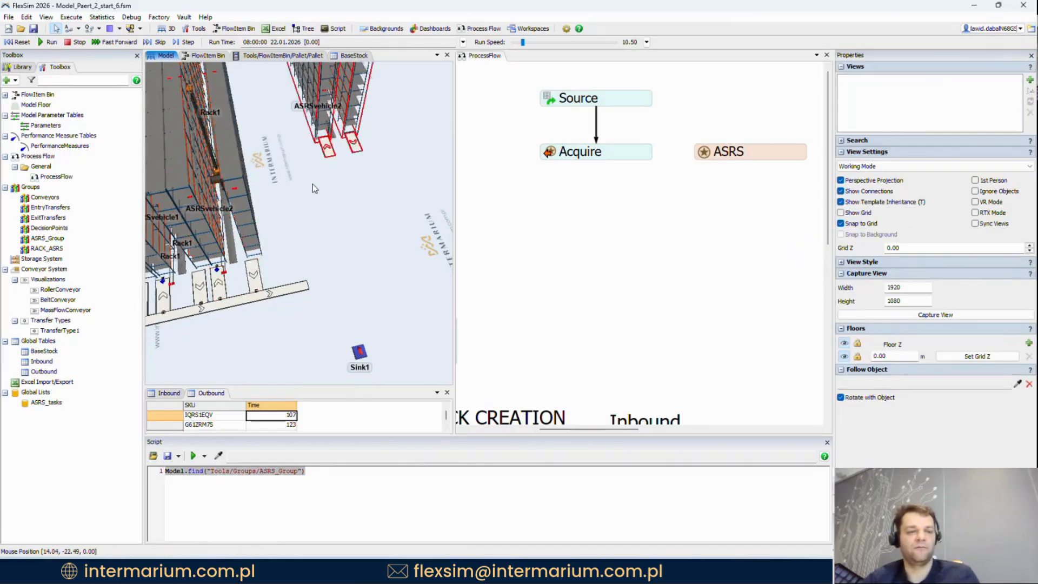
pyautogui.click(524, 207)
pyautogui.keyDown('shift'); pyautogui.click(370, 204); pyautogui.keyUp('shift')
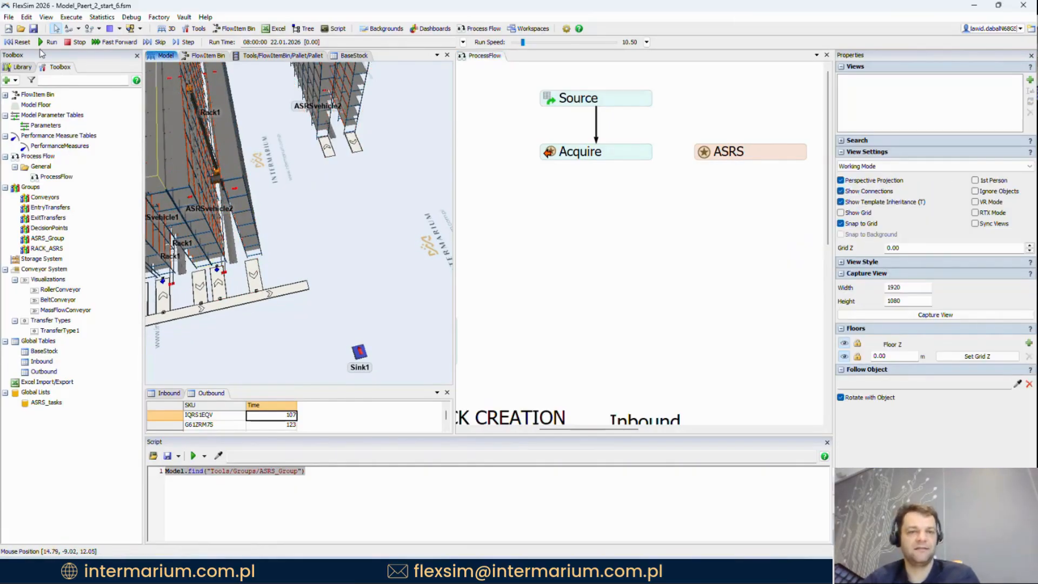
# Step: Test-run the model with the extra ASRS vehicle to check the token count, and reset it
pyautogui.click(50, 42)
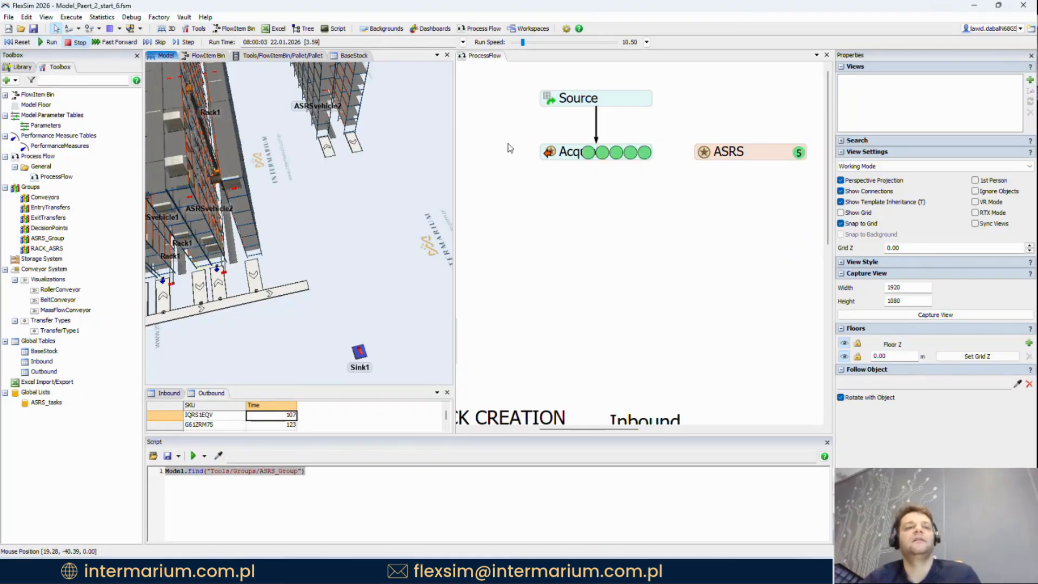
pyautogui.scroll(4, 327, 172)
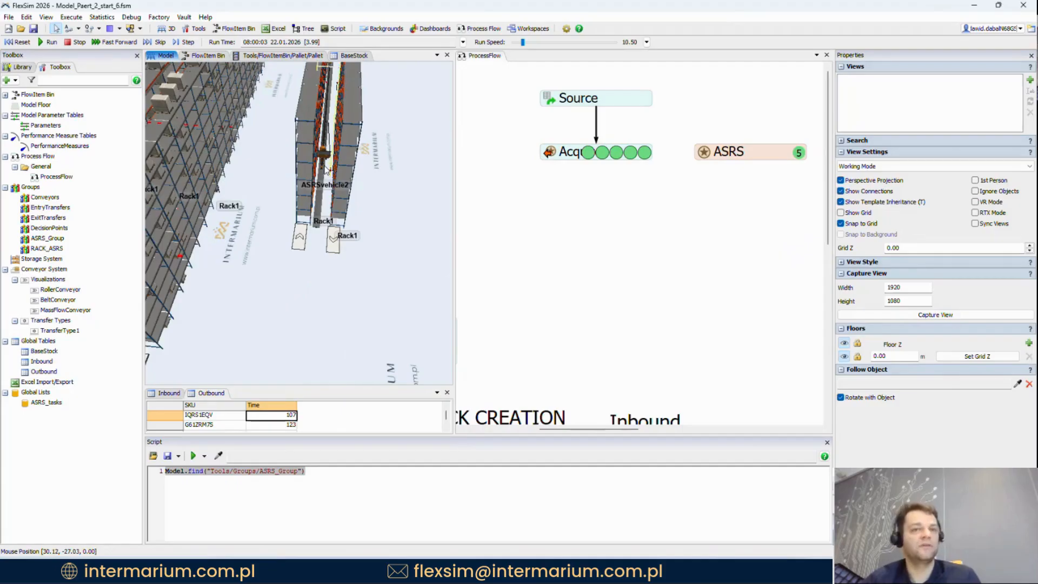
pyautogui.click(18, 43)
# Step: Delete the pasted racks, conveyors and ASRS vehicle from the model
pyautogui.keyDown('shift'); pyautogui.moveTo(391, 241); pyautogui.dragTo(301, 145); pyautogui.keyUp('shift')
pyautogui.click(301, 145)
pyautogui.press('Delete')
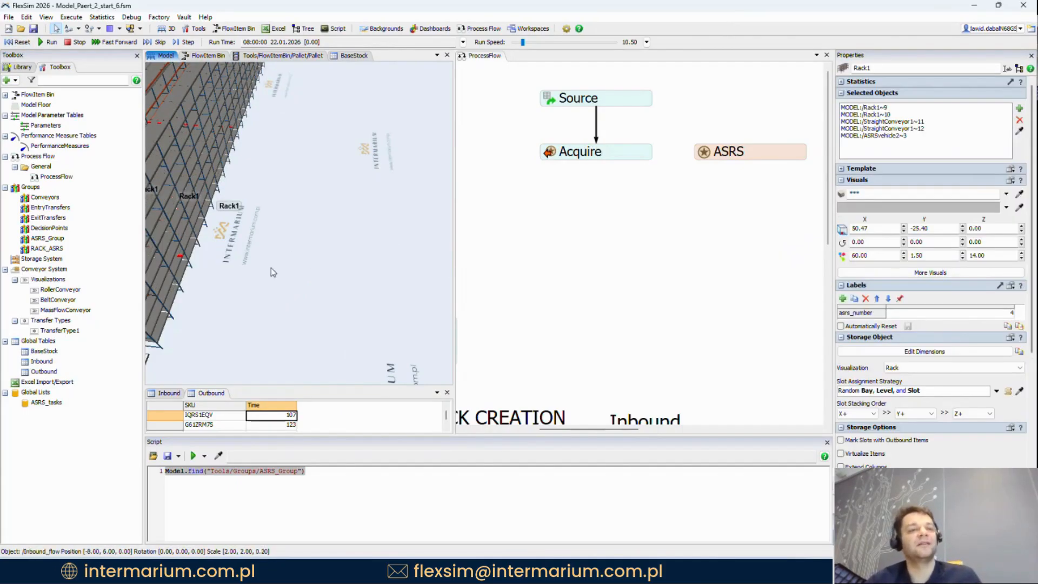
pyautogui.click(388, 206)
pyautogui.scroll(-5, 387, 227)
pyautogui.moveTo(382, 246); pyautogui.dragTo(222, 168, button='right')
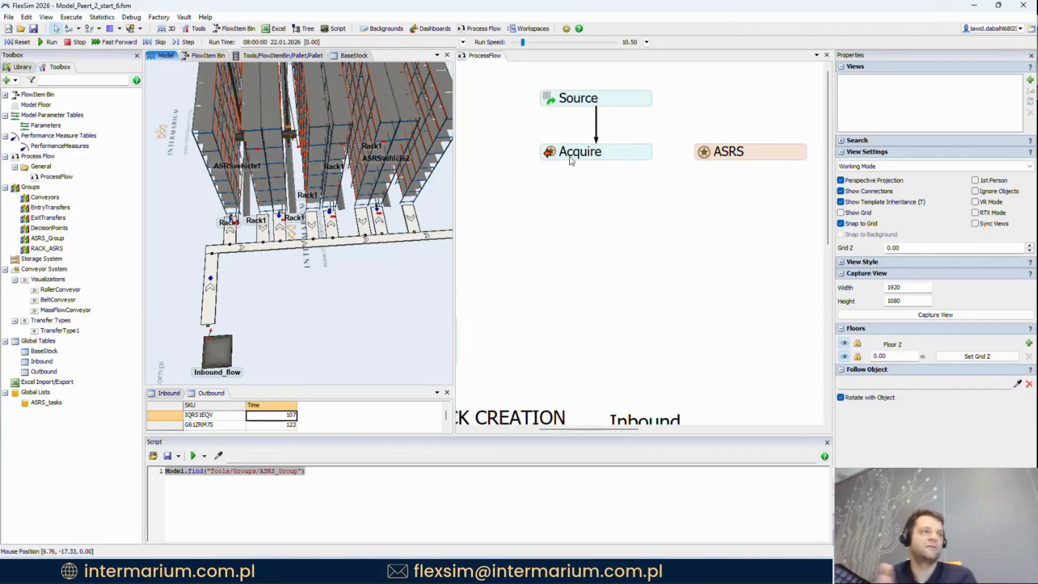
pyautogui.click(546, 155)
pyautogui.click(546, 156)
pyautogui.click(531, 130)
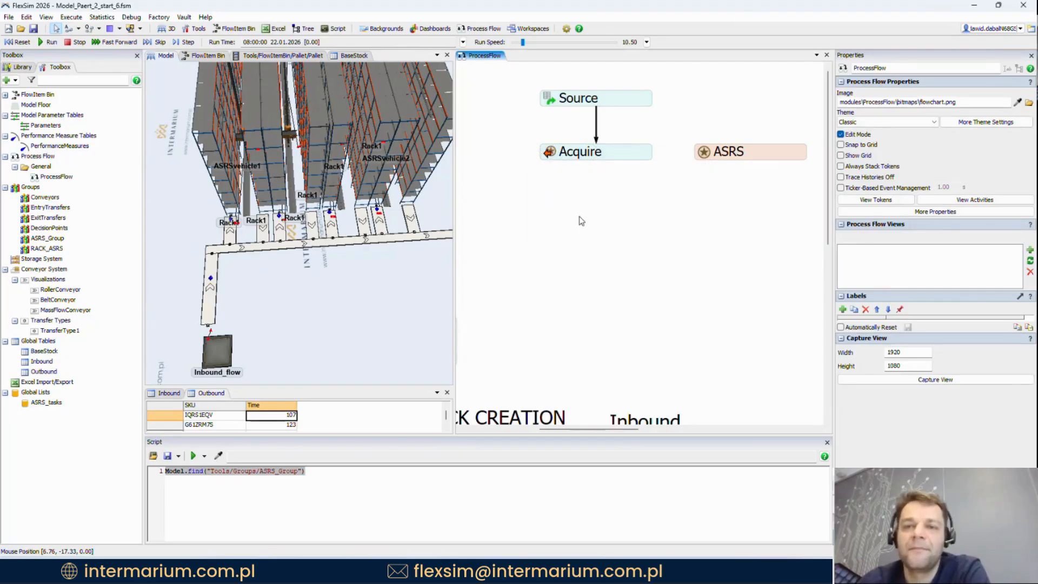
# Step: Add an Assign Labels activity and attach it directly beneath the Acquire activity of the vehicle flow
pyautogui.moveTo(583, 223); pyautogui.dragTo(580, 177)
pyautogui.scroll(-3, 580, 182)
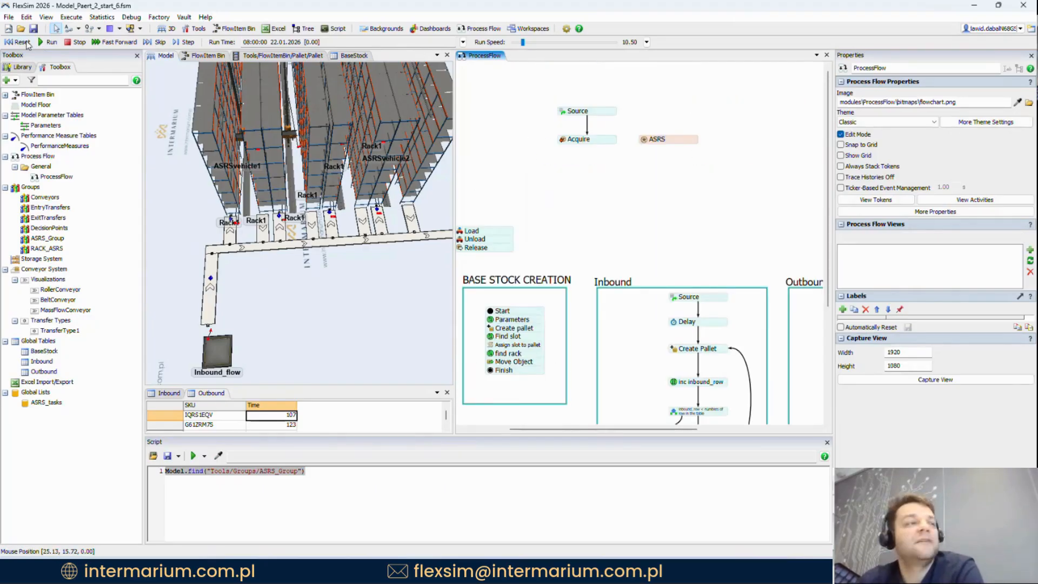
pyautogui.scroll(2, 546, 143)
pyautogui.doubleClick(595, 157)
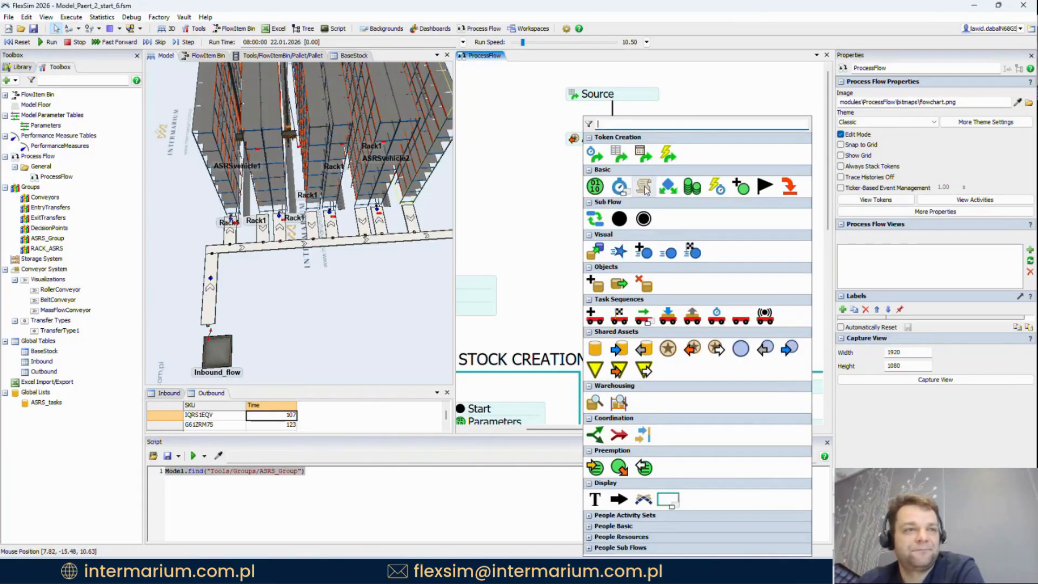
pyautogui.click(583, 140)
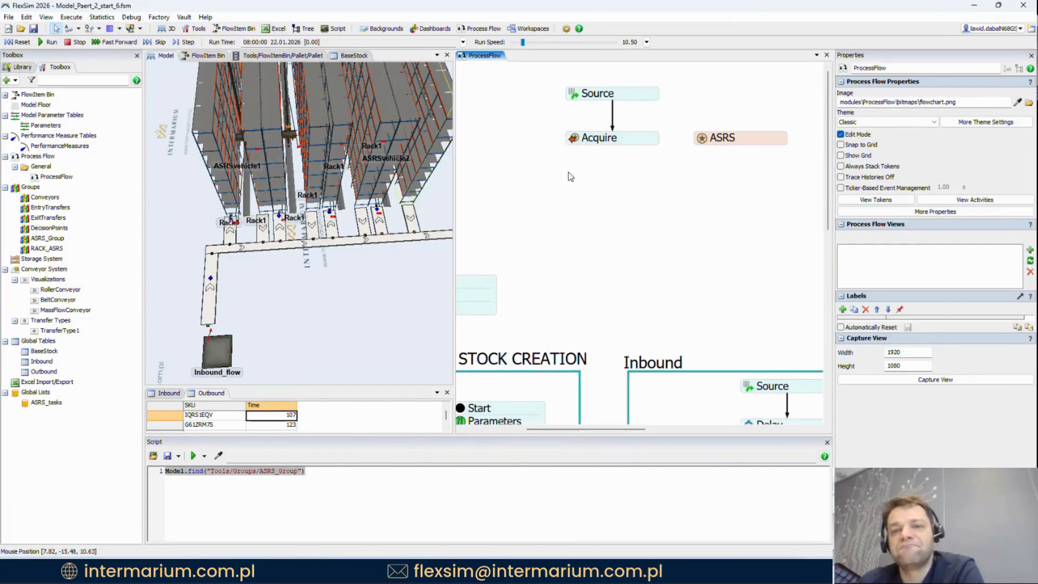
pyautogui.doubleClick(568, 172)
pyautogui.click(580, 187)
pyautogui.moveTo(612, 176); pyautogui.dragTo(612, 152)
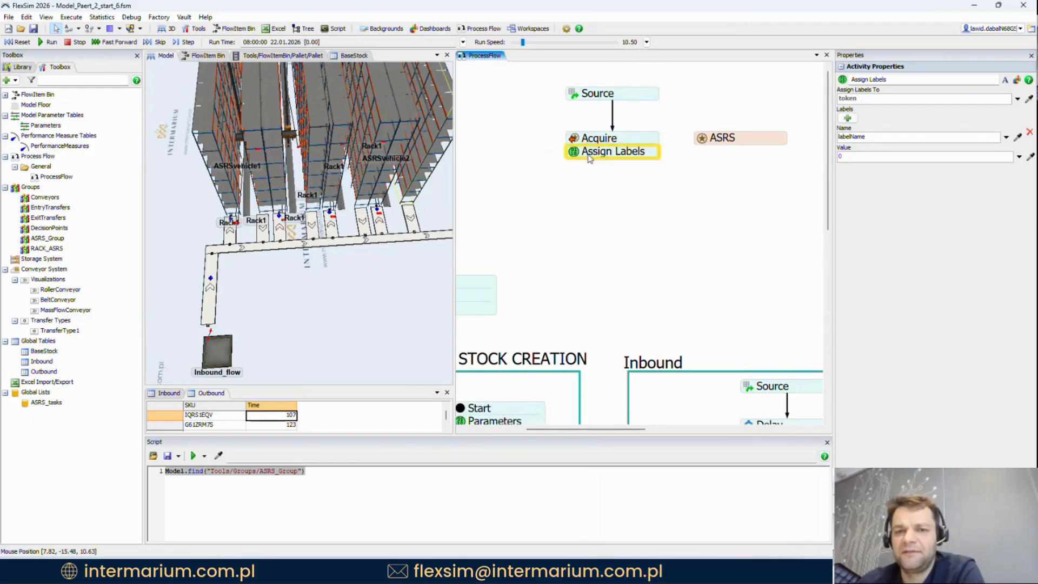
# Step: Make the Assign Labels activity set the token label asrs_number to token.asrs.asrs_number
pyautogui.click(606, 227)
pyautogui.write('asr')
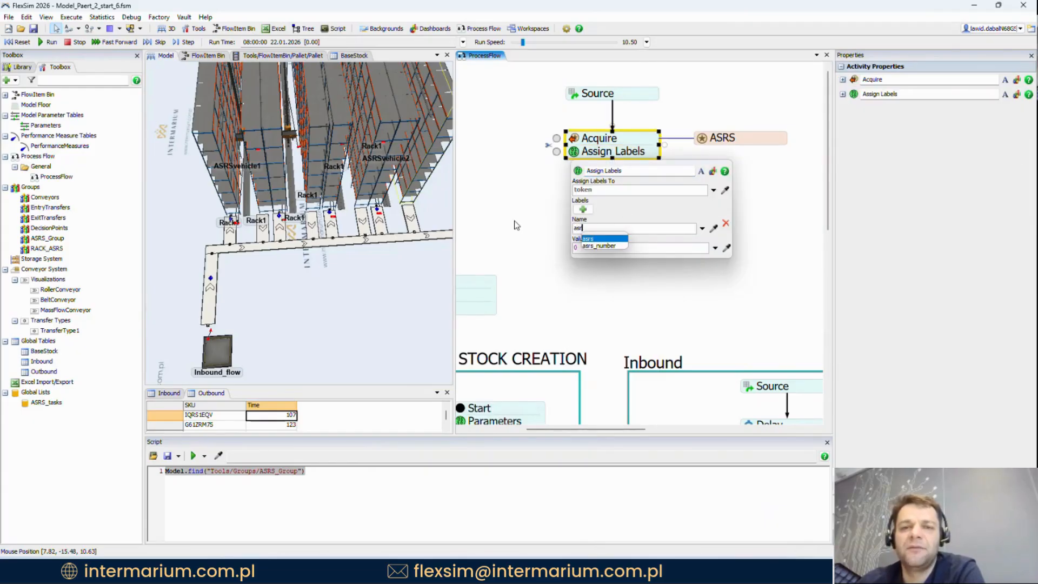
pyautogui.doubleClick(589, 246)
pyautogui.moveTo(592, 247); pyautogui.dragTo(559, 246)
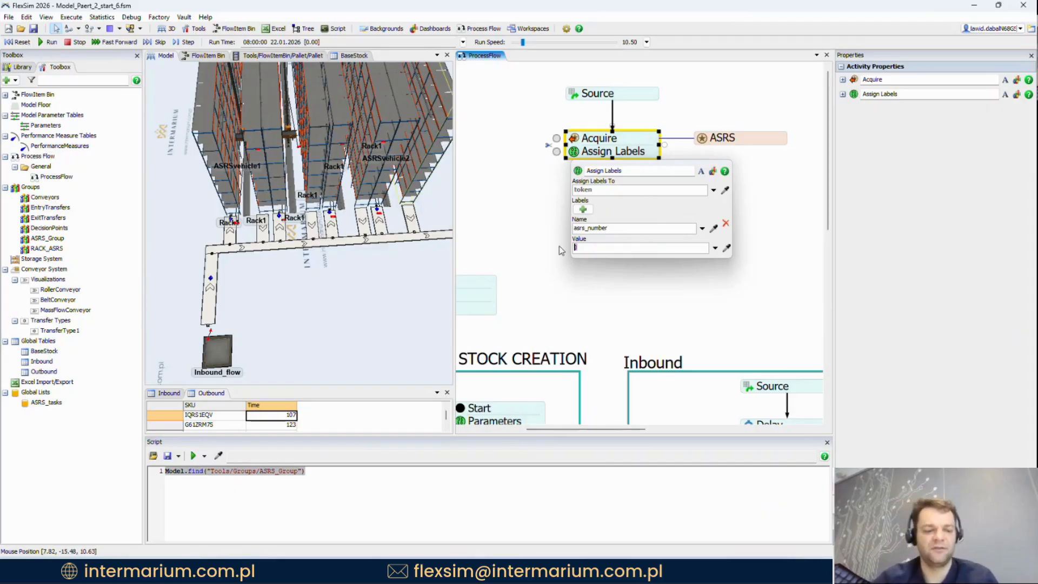
pyautogui.write('token.as')
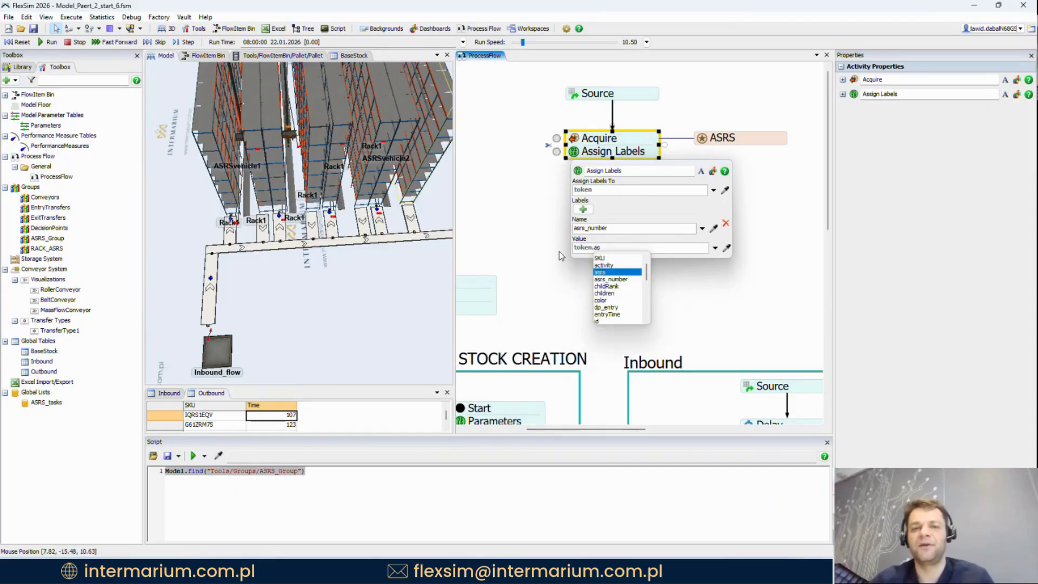
pyautogui.write('rs.asrs_number')
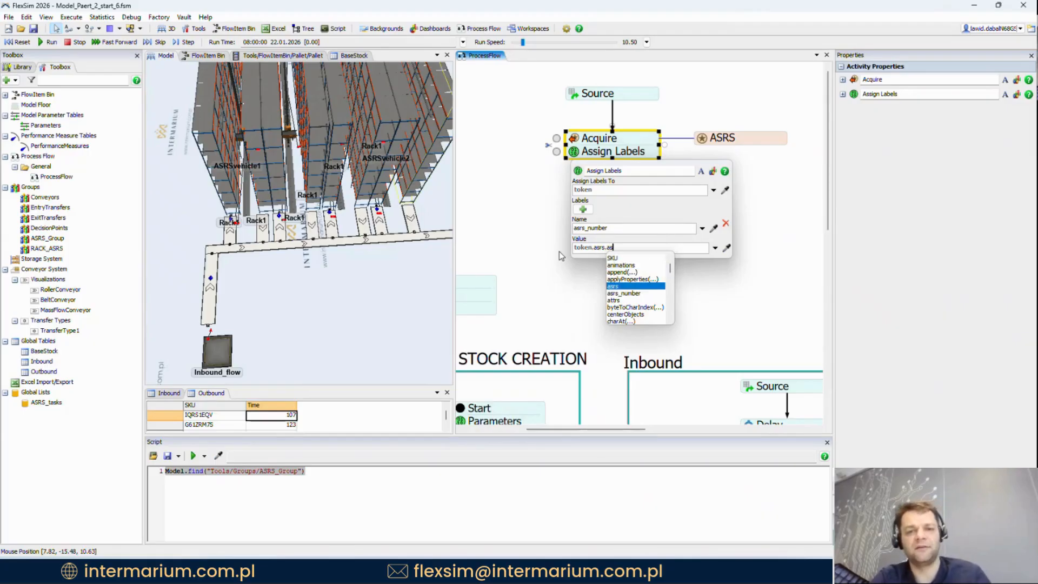
pyautogui.press('Down')
pyautogui.press('Return')
pyautogui.click(611, 298)
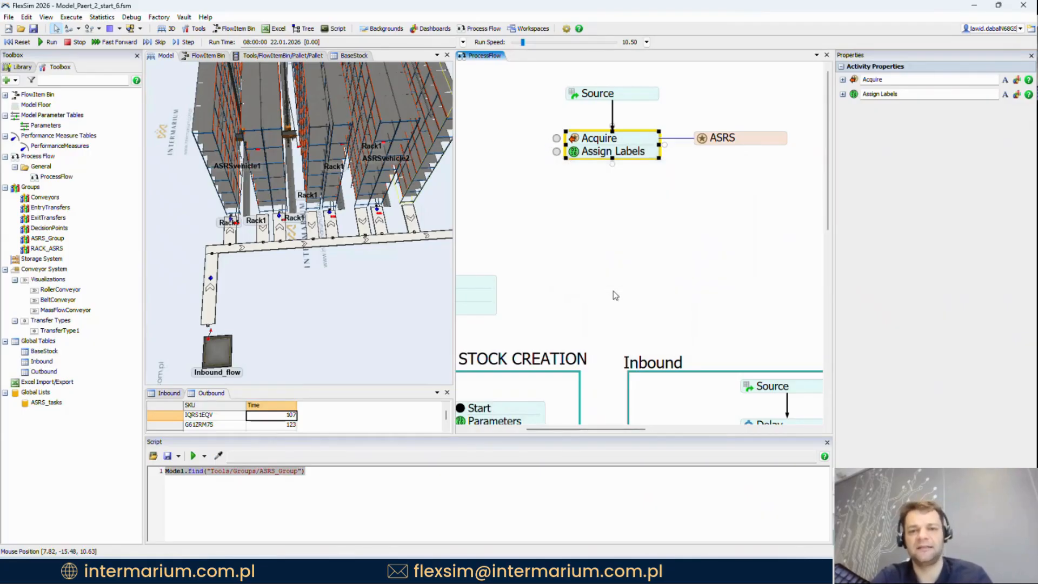
# Step: Rename the Assign Labels activity to "asrs number"
pyautogui.click(603, 155)
pyautogui.write('asr')
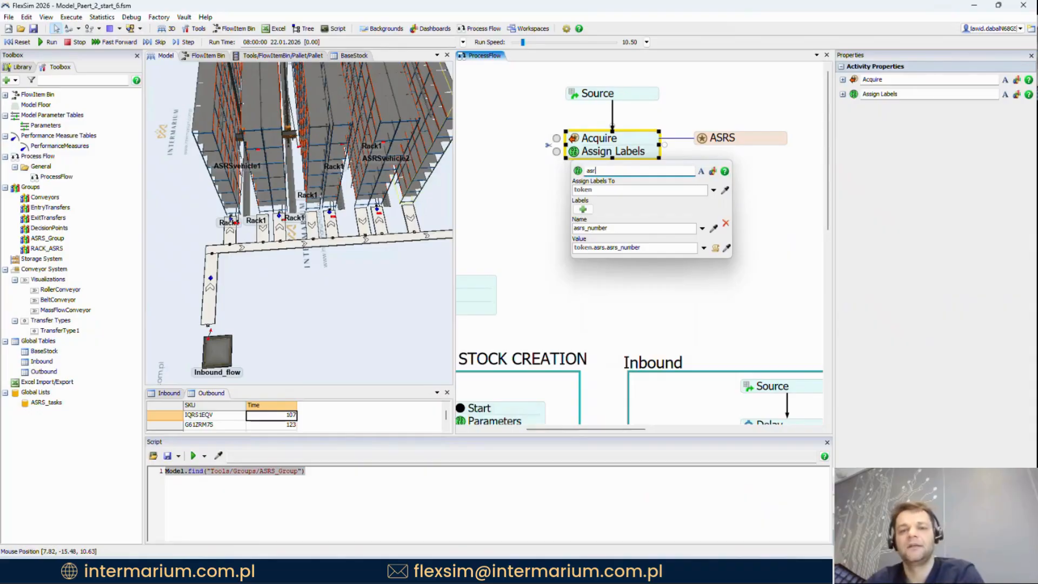
pyautogui.write('s number')
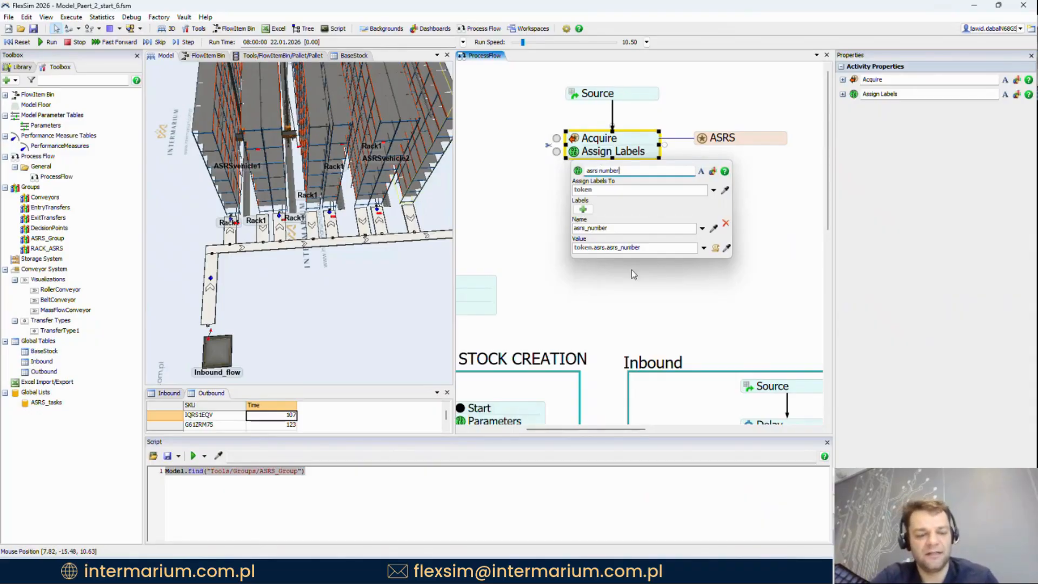
pyautogui.click(522, 242)
# Step: Run the model and inspect the asrs and asrs_number labels of several vehicle tokens, and reset it
pyautogui.click(18, 42)
pyautogui.click(47, 41)
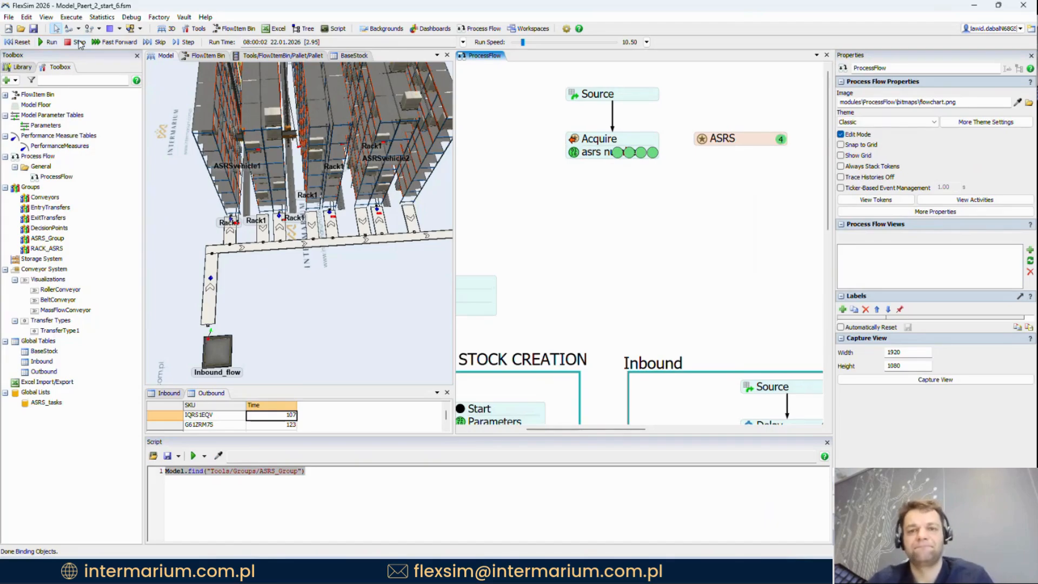
pyautogui.click(653, 153)
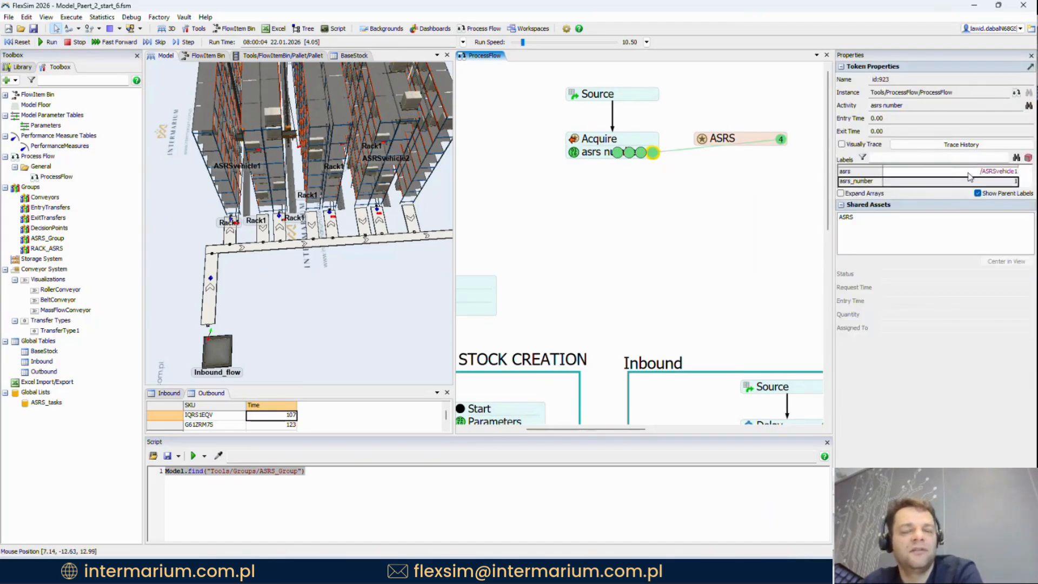
pyautogui.click(640, 152)
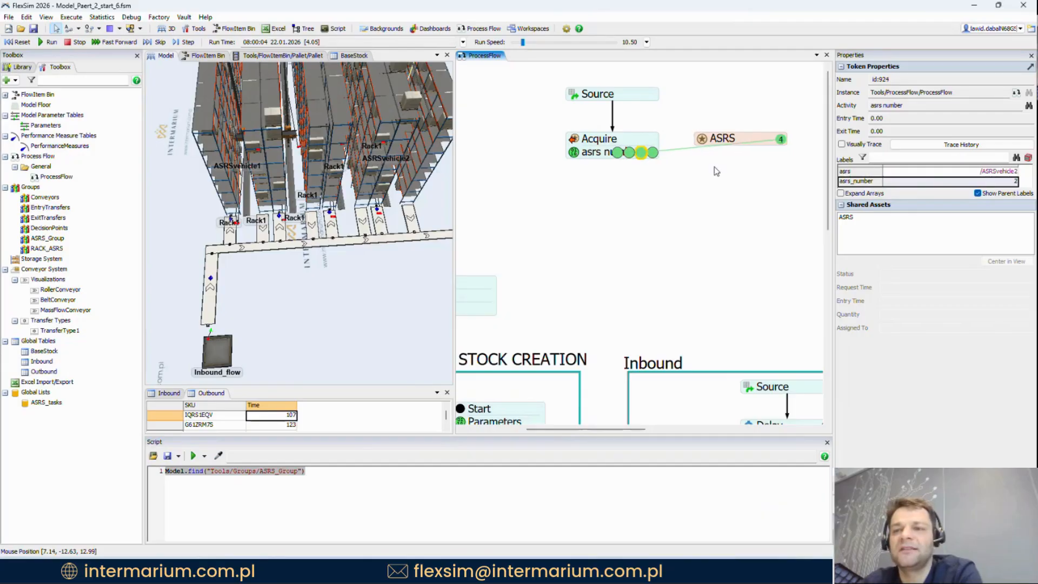
pyautogui.click(618, 153)
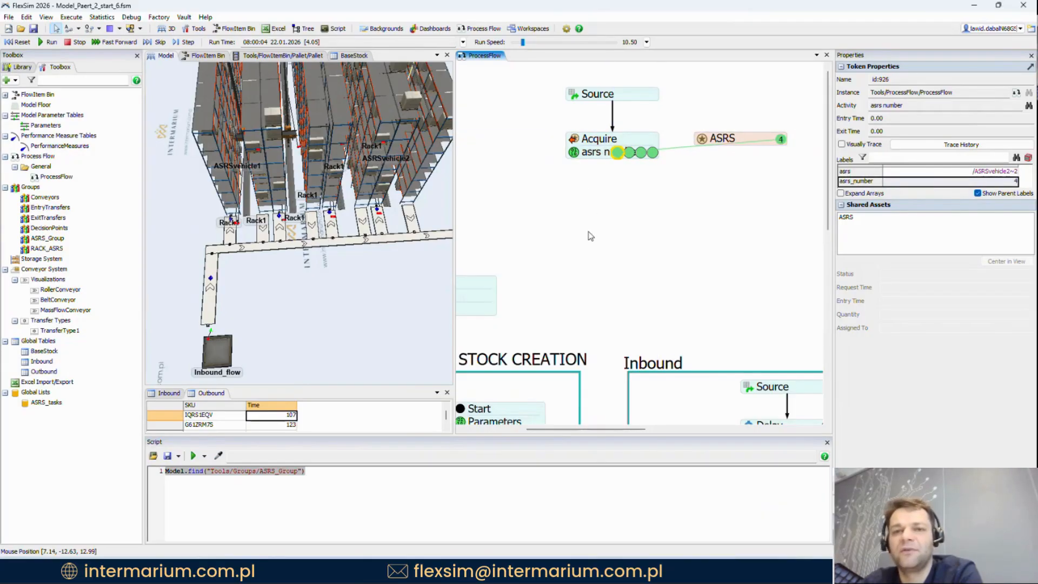
pyautogui.click(603, 226)
pyautogui.scroll(-2, 628, 226)
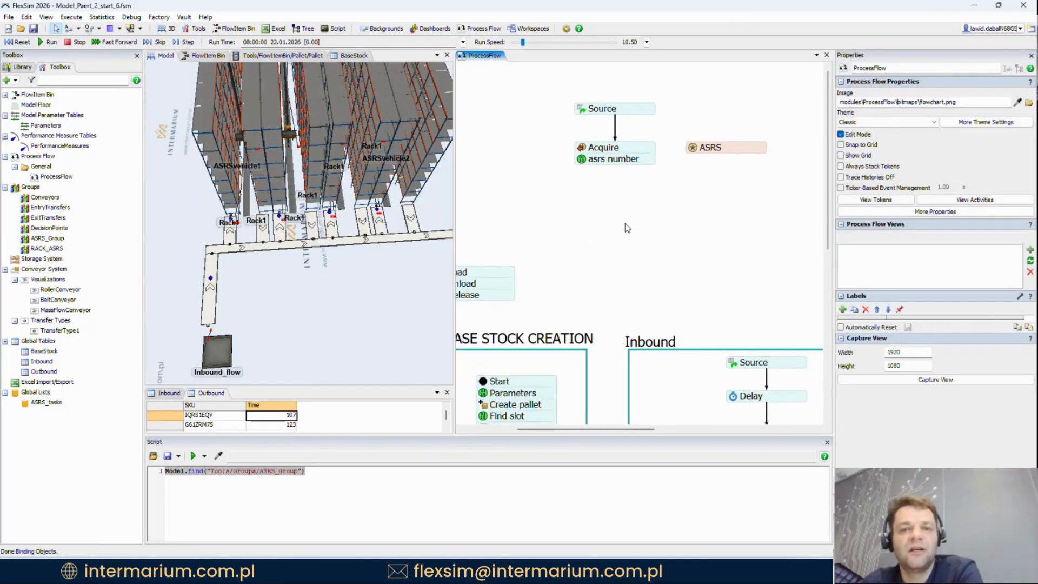
# Step: Move the vehicle flow, its ASRS resource and the Load/Unload/Release block together to the free area below the BASE STOCK CREATION frame
pyautogui.moveTo(599, 219); pyautogui.dragTo(600, 245)
pyautogui.scroll(-5, 599, 246)
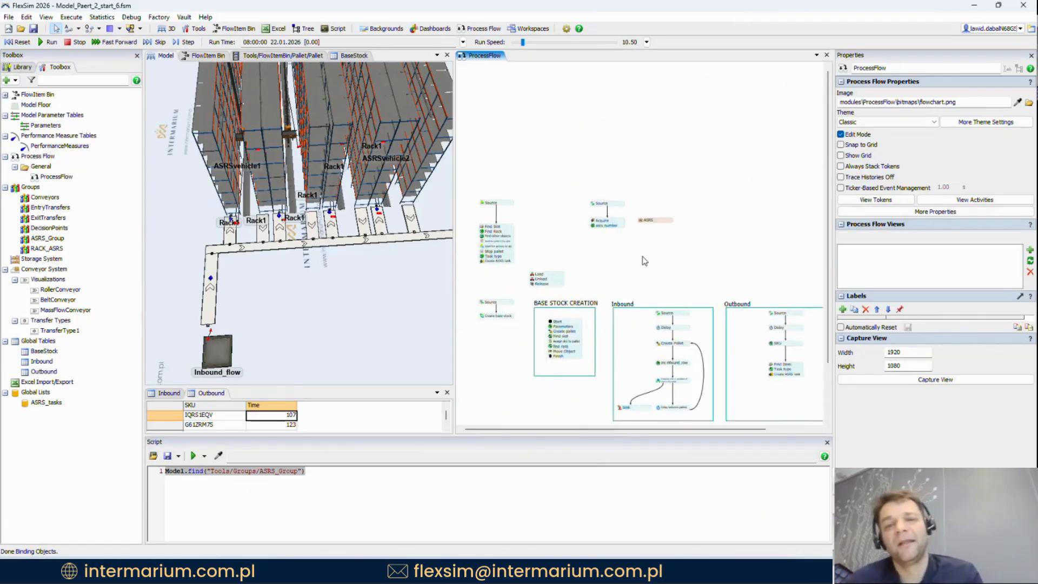
pyautogui.moveTo(529, 91); pyautogui.dragTo(635, 162)
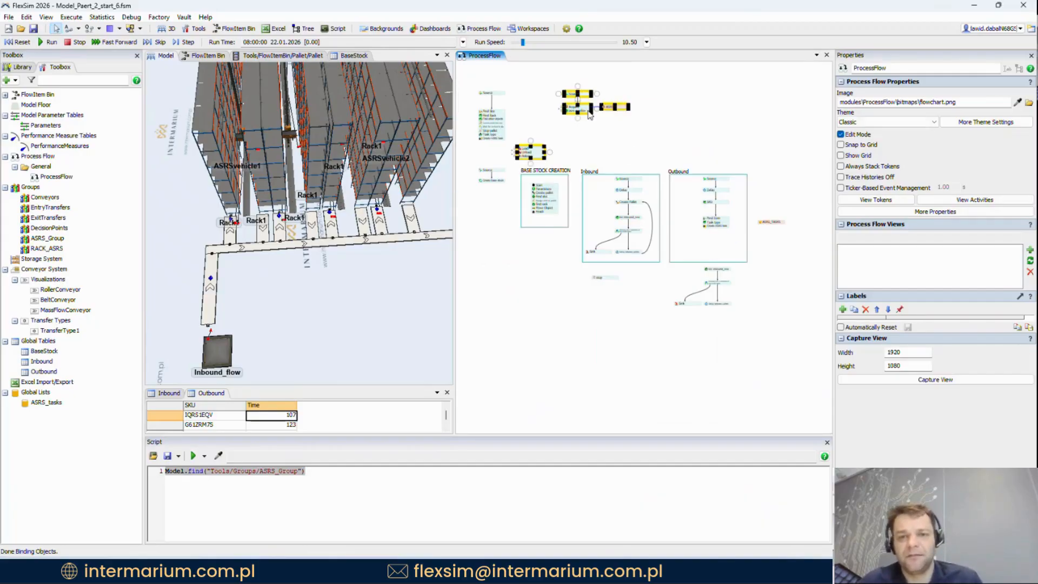
pyautogui.moveTo(590, 115); pyautogui.dragTo(653, 285)
pyautogui.scroll(6, 654, 304)
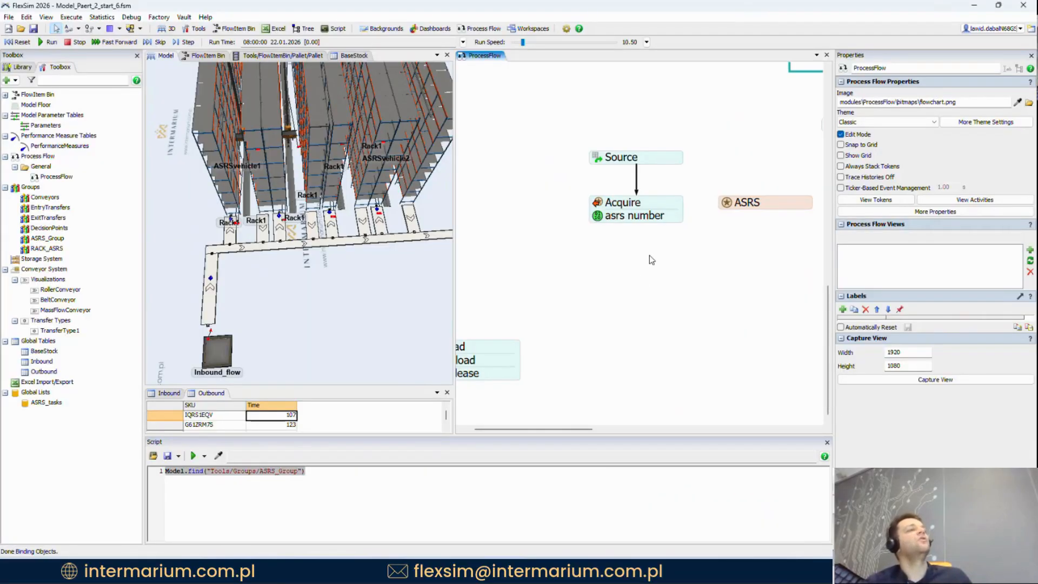
# Step: Add a Pull from List activity below the asrs number activity of the vehicle flow
pyautogui.scroll(2, 637, 248)
pyautogui.doubleClick(604, 252)
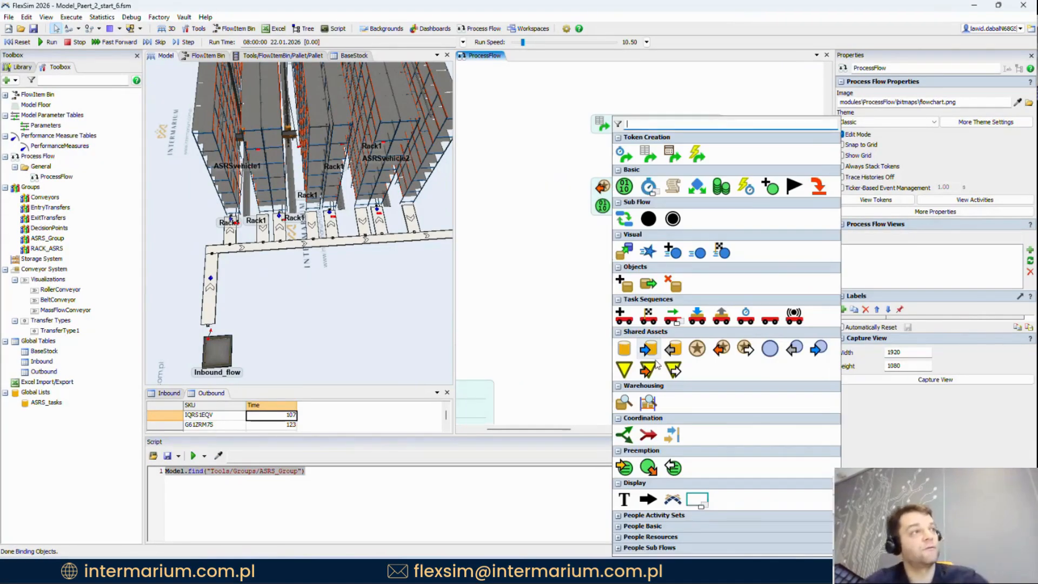
pyautogui.click(672, 350)
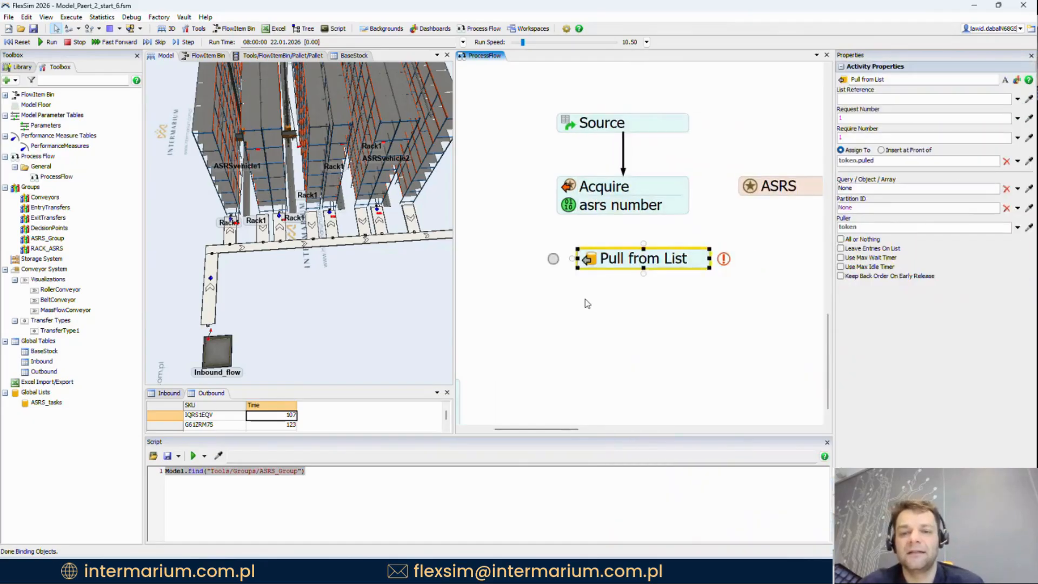
# Step: Link the Pull from List activity of the vehicle flow to the ASRS_TASKS list beside the Outbound frame
pyautogui.scroll(-5, 590, 314)
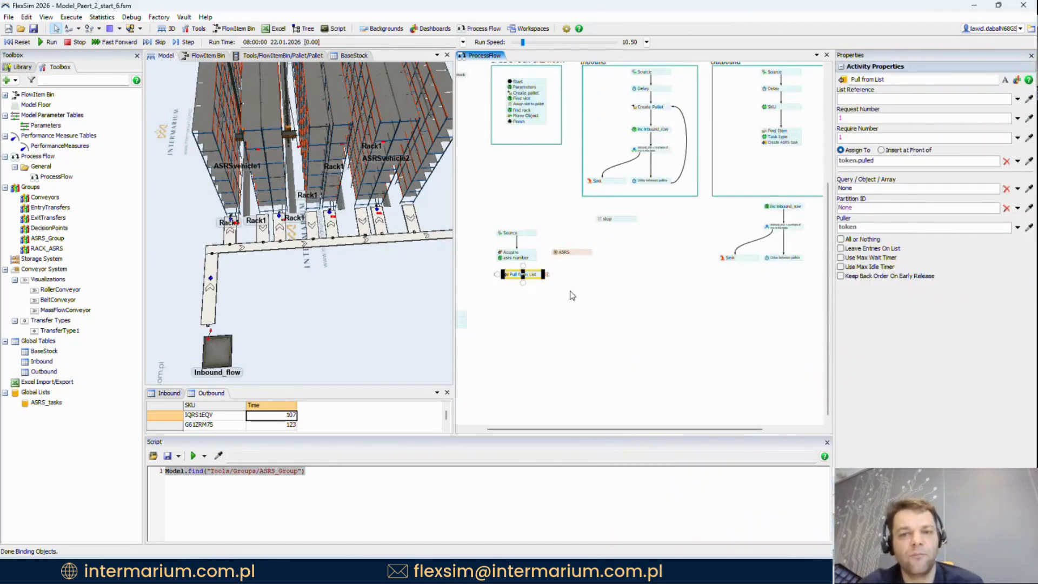
pyautogui.moveTo(535, 285); pyautogui.dragTo(533, 286)
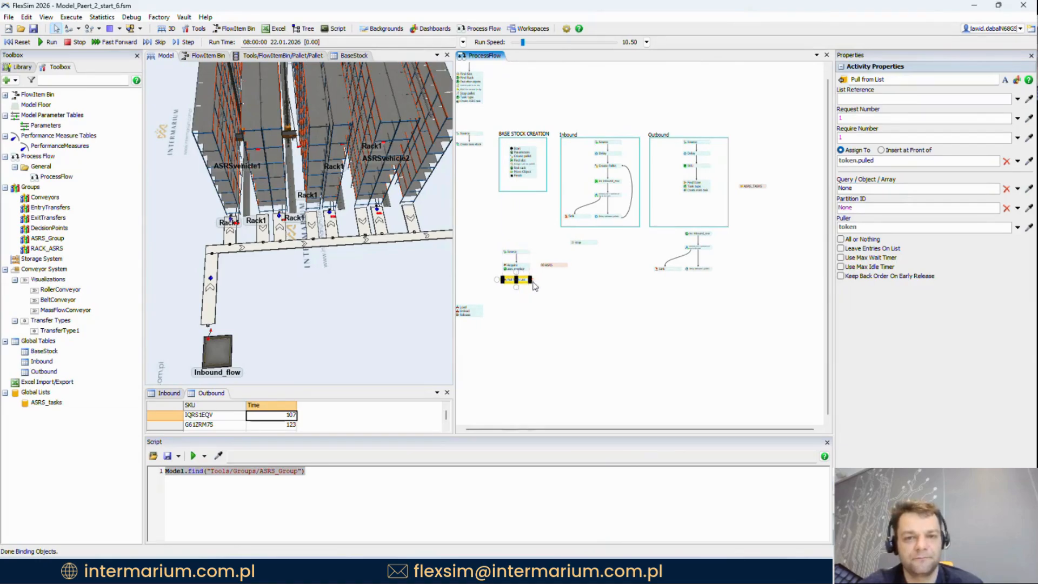
pyautogui.click(533, 281)
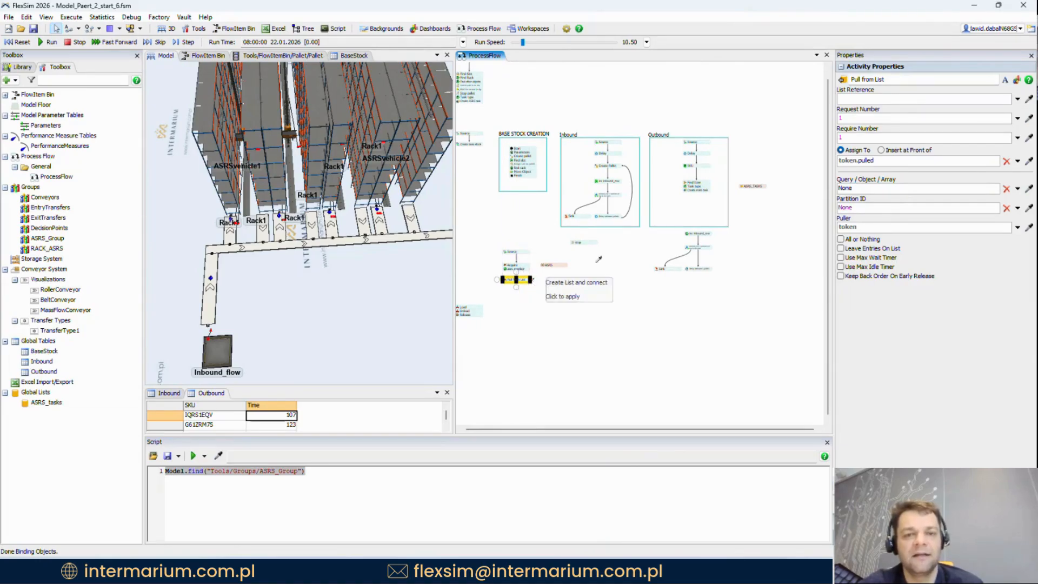
pyautogui.click(752, 187)
pyautogui.click(754, 190)
pyautogui.click(755, 194)
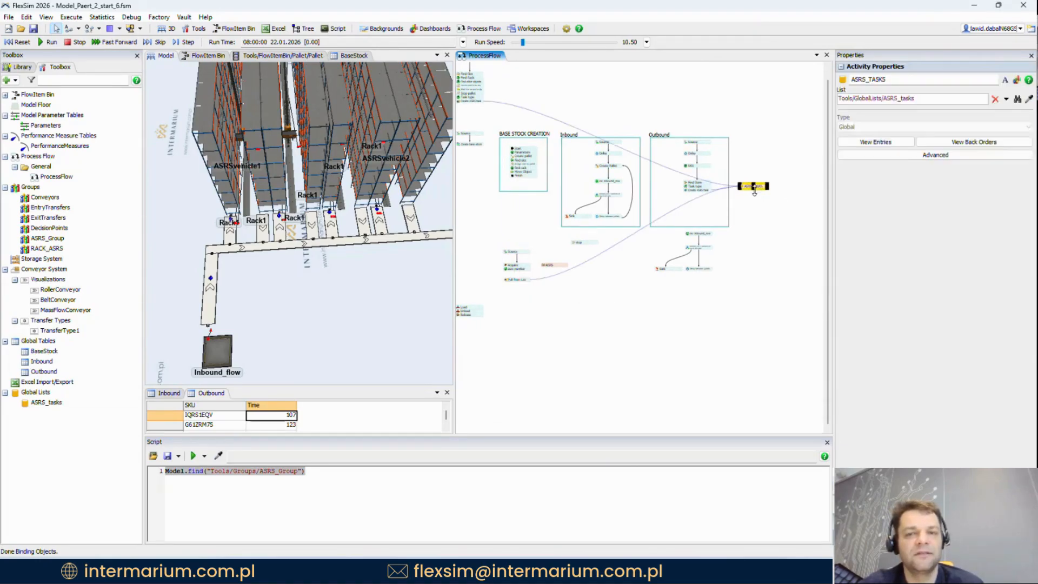
# Step: Enlarge the ASRS_TASKS list block beside the Outbound frame
pyautogui.moveTo(774, 195); pyautogui.dragTo(817, 196)
pyautogui.moveTo(790, 200); pyautogui.dragTo(806, 199)
pyautogui.moveTo(768, 242); pyautogui.dragTo(730, 241)
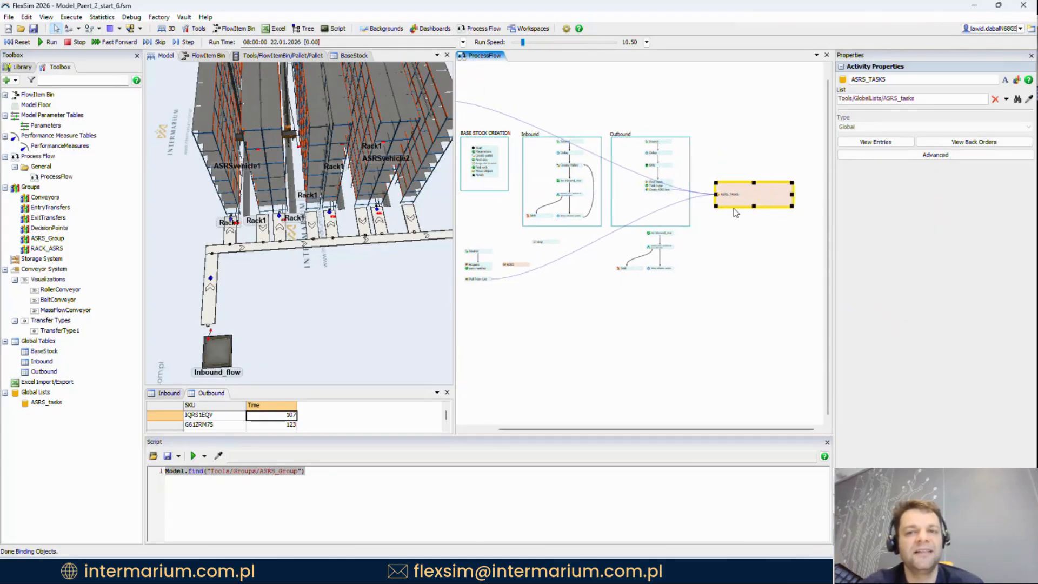
# Step: Rename the Pull from List activity to "Look for work"
pyautogui.scroll(5, 547, 274)
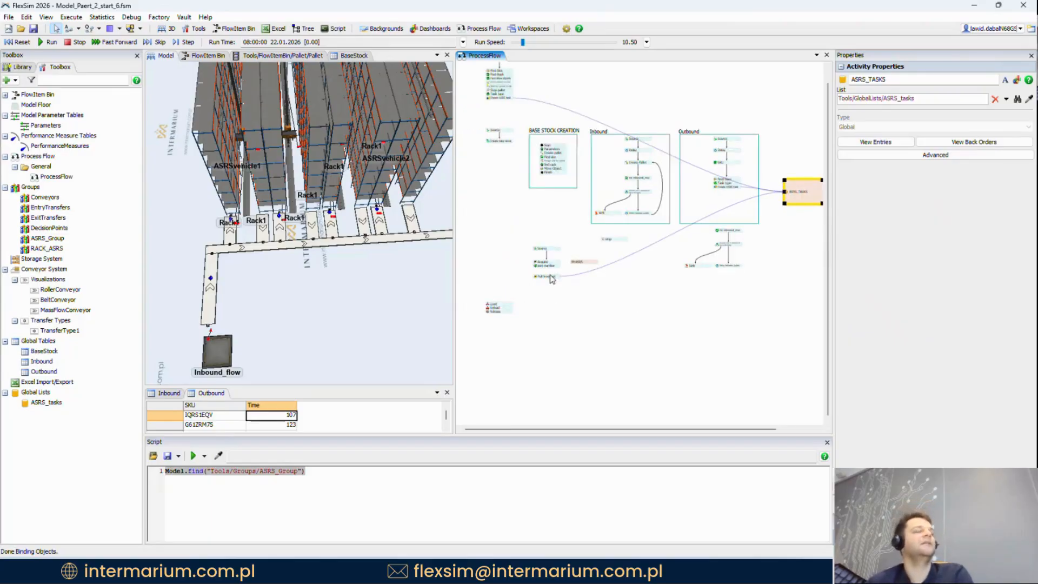
pyautogui.doubleClick(547, 285)
pyautogui.write('Lo')
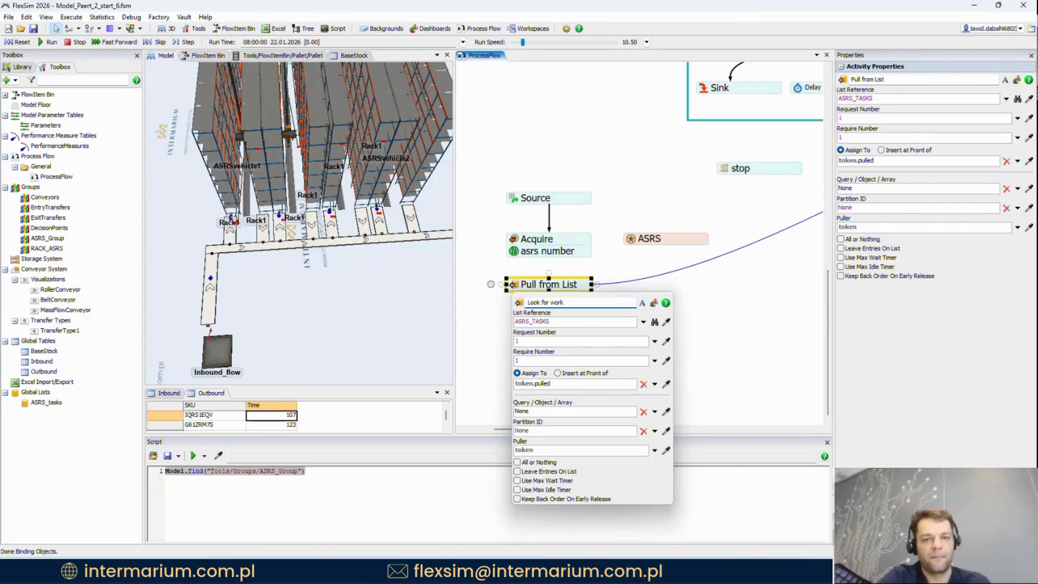
pyautogui.write('ok for work')
pyautogui.click(607, 157)
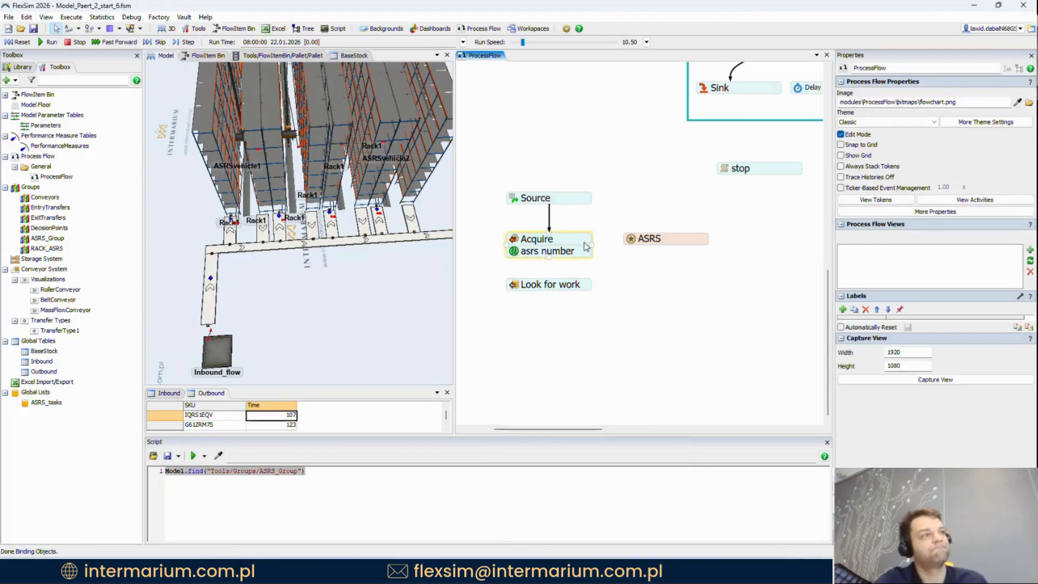
# Step: Connect the Acquire/asrs number block to the Look for work activity
pyautogui.scroll(-1, 651, 303)
pyautogui.scroll(2, 513, 278)
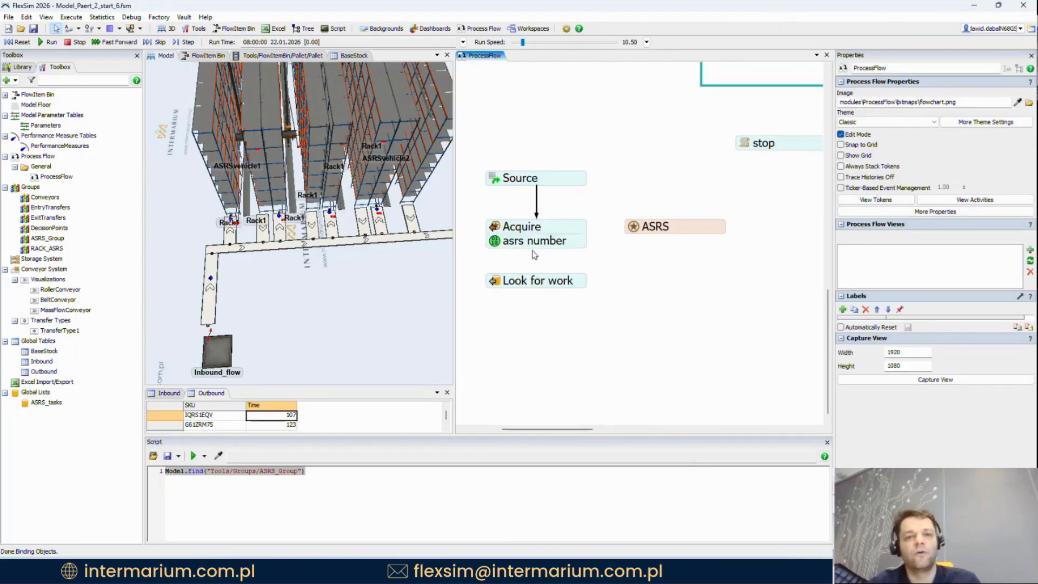
pyautogui.moveTo(534, 248); pyautogui.dragTo(542, 298)
pyautogui.moveTo(639, 296); pyautogui.dragTo(641, 261)
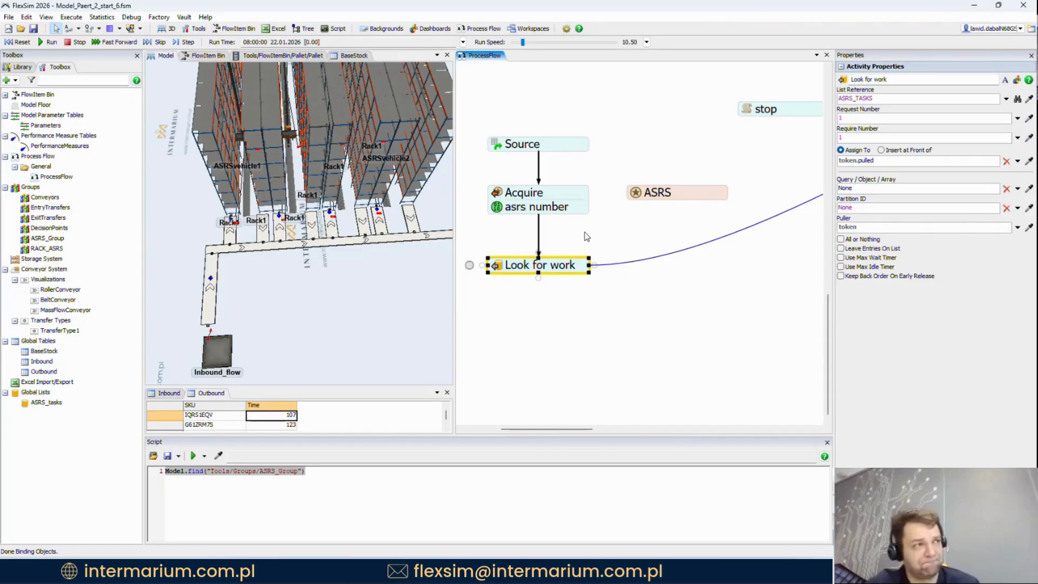
# Step: Set the Look for work activity to assign the pulled entry to token.pallet
pyautogui.scroll(2, 590, 234)
pyautogui.doubleClick(506, 259)
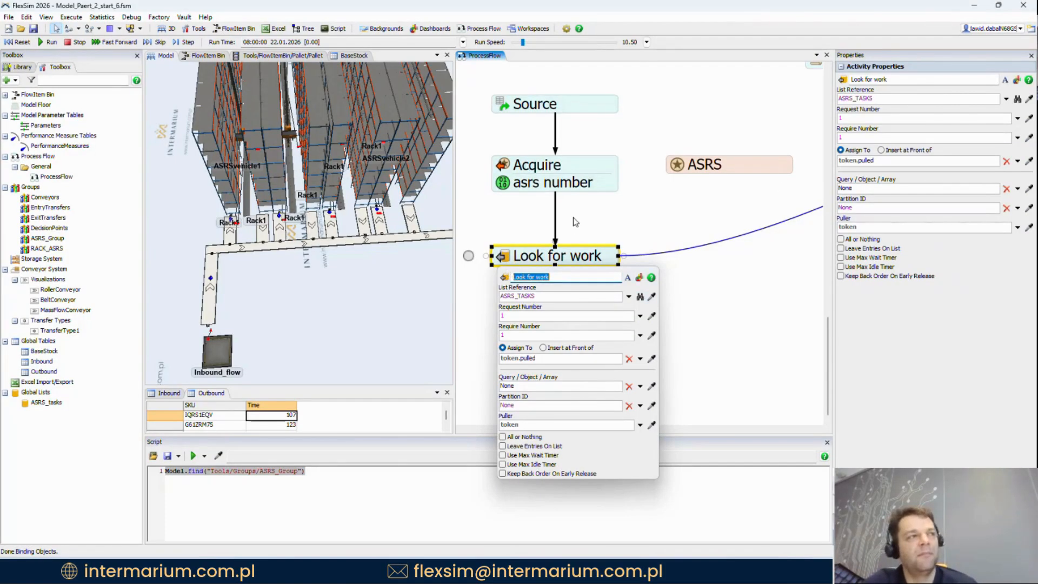
pyautogui.doubleClick(560, 357)
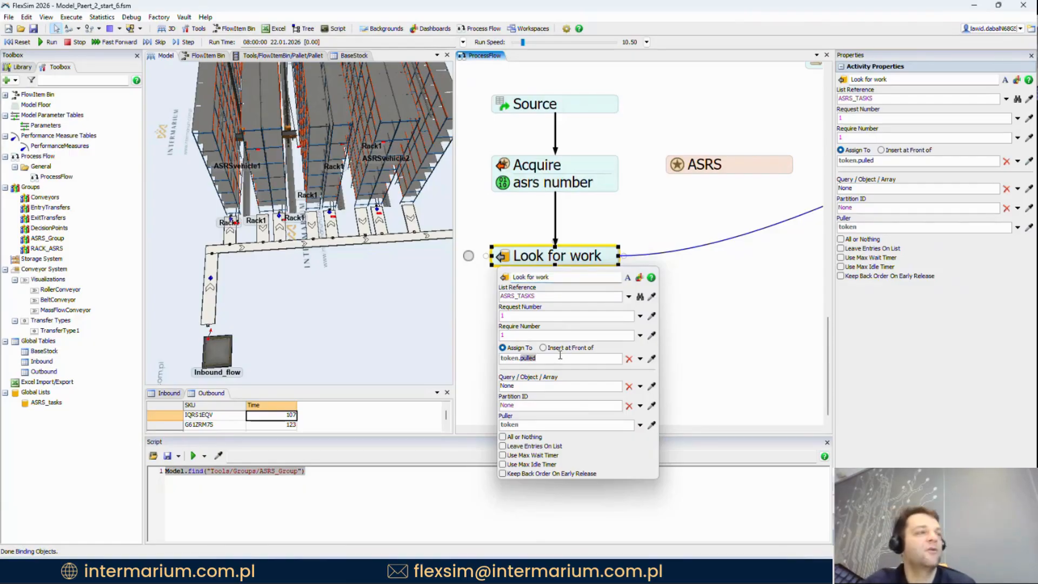
pyautogui.write('pallet')
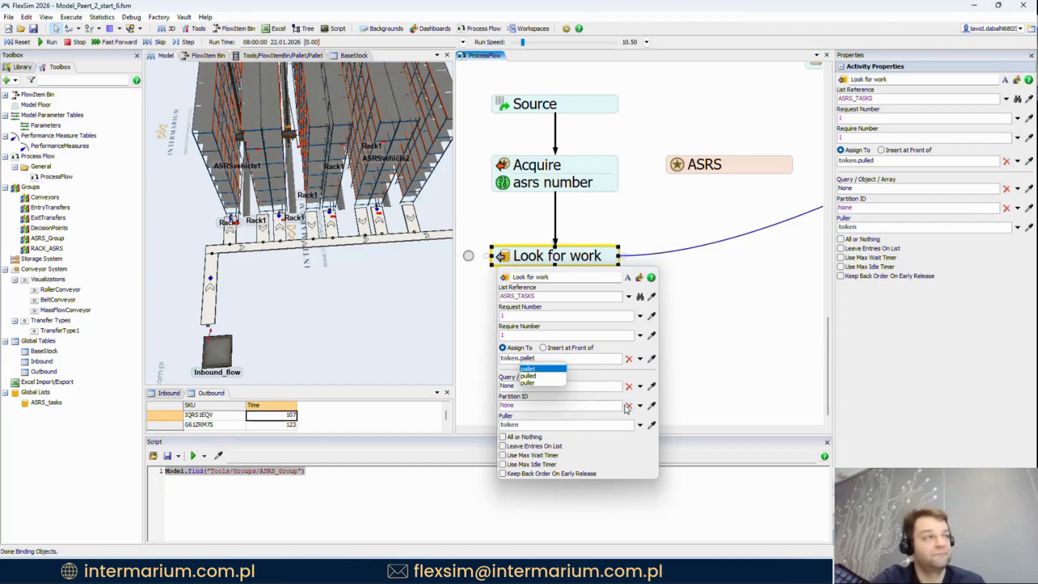
# Step: Give Look for work the query WHERE asrs_number = puller.asrs_number, widening its properties window for the text
pyautogui.click(640, 386)
pyautogui.moveTo(599, 239)
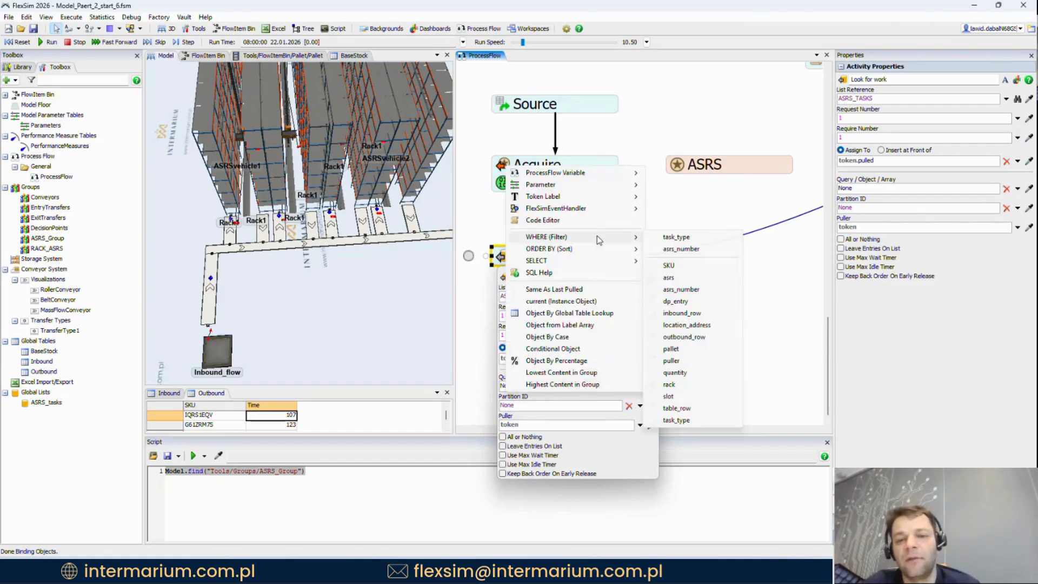
pyautogui.click(682, 249)
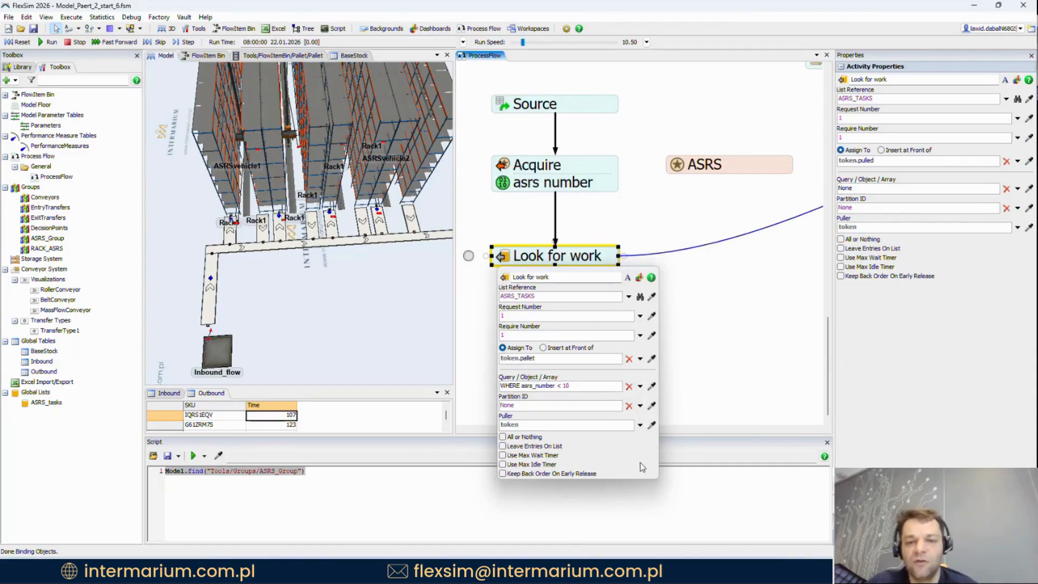
pyautogui.moveTo(659, 479); pyautogui.dragTo(862, 491)
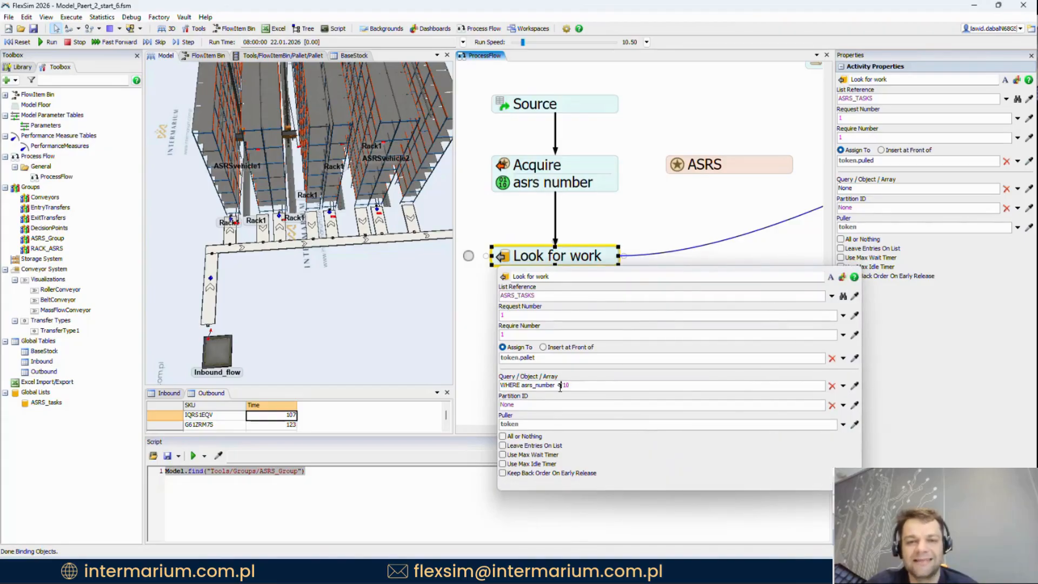
pyautogui.moveTo(560, 388); pyautogui.dragTo(587, 386)
pyautogui.press('BackSpace')
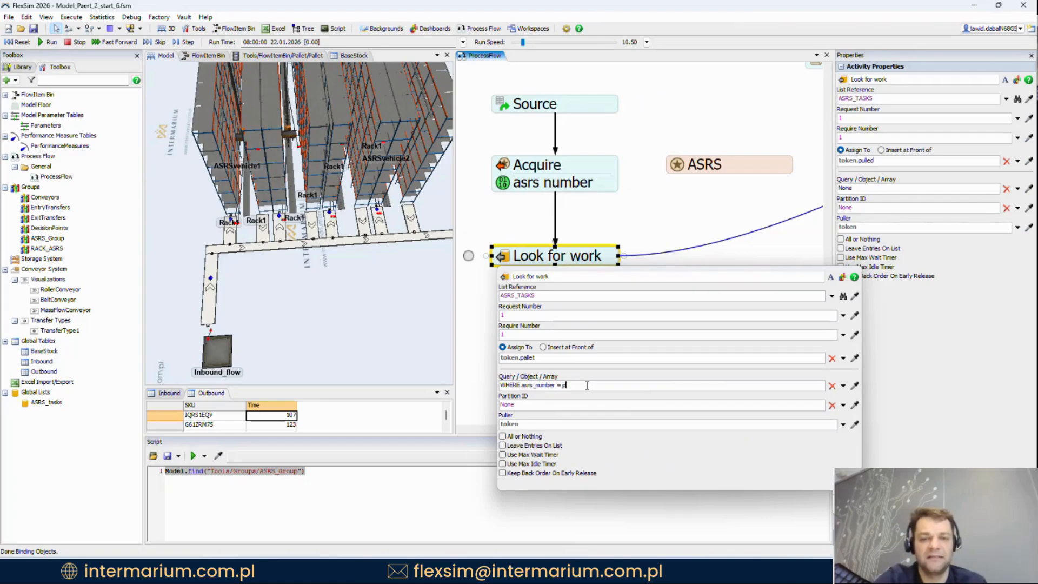
pyautogui.write('puller.as')
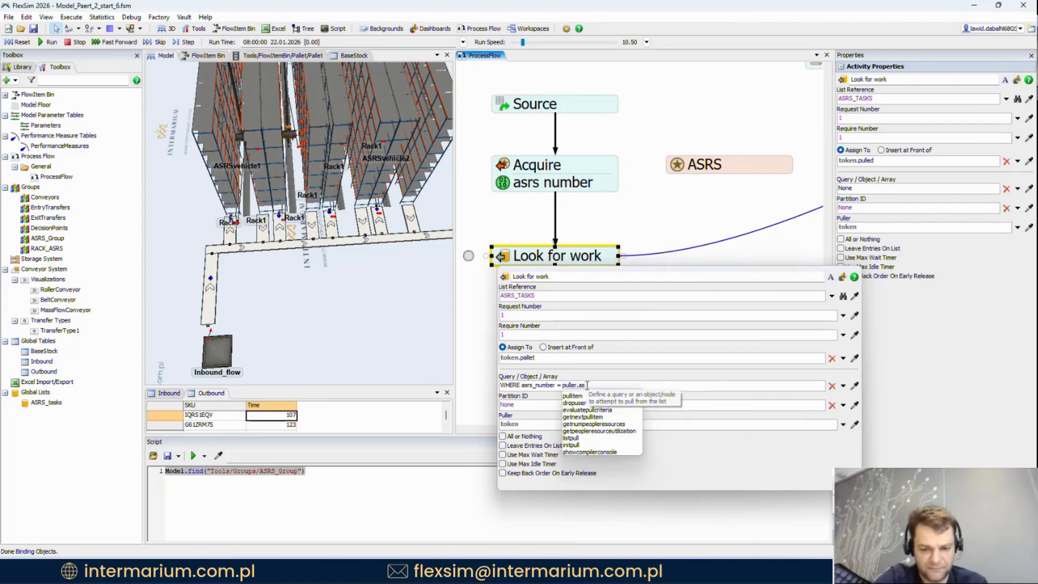
pyautogui.write('rs_number')
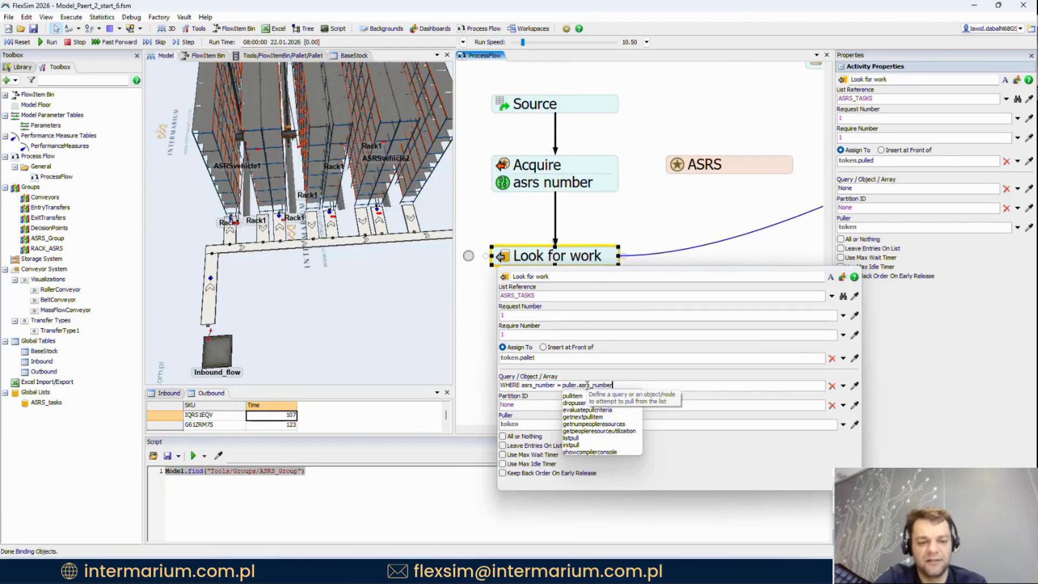
pyautogui.press('Escape')
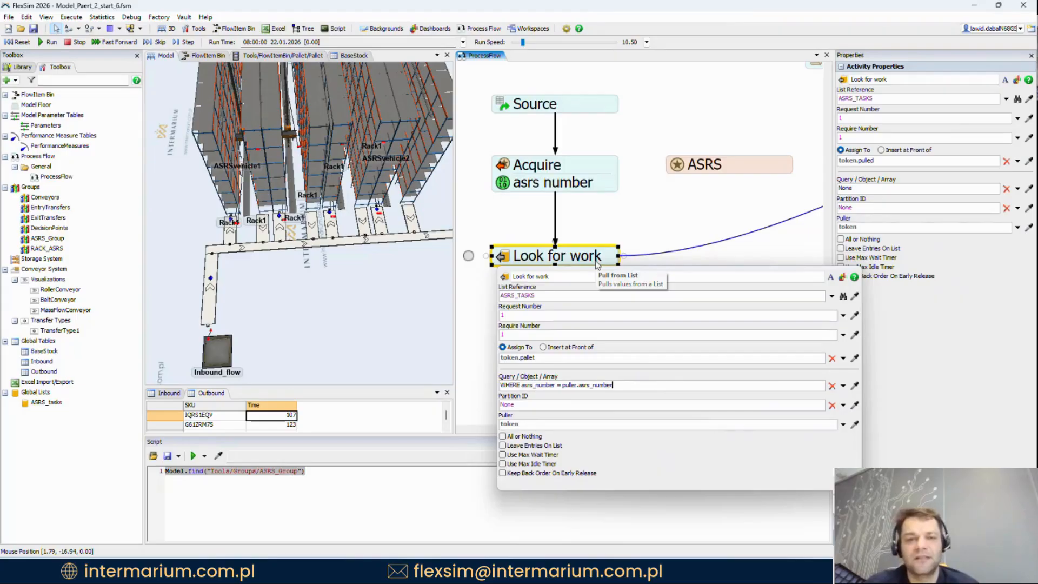
# Step: Extend the Look for work query with AND task_type = 'inbound' and shift the activity slightly down
pyautogui.click(843, 385)
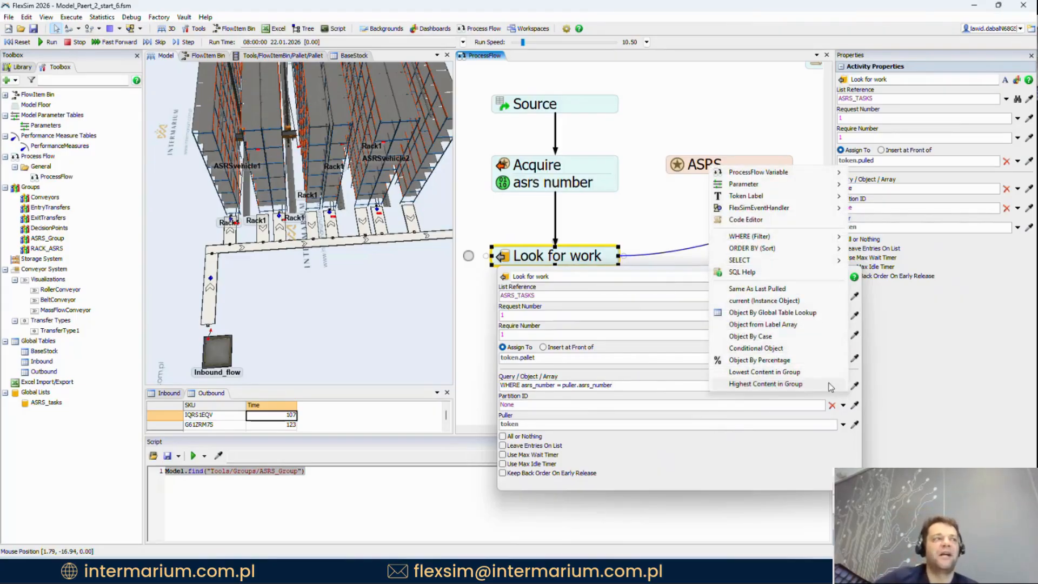
pyautogui.moveTo(773, 246)
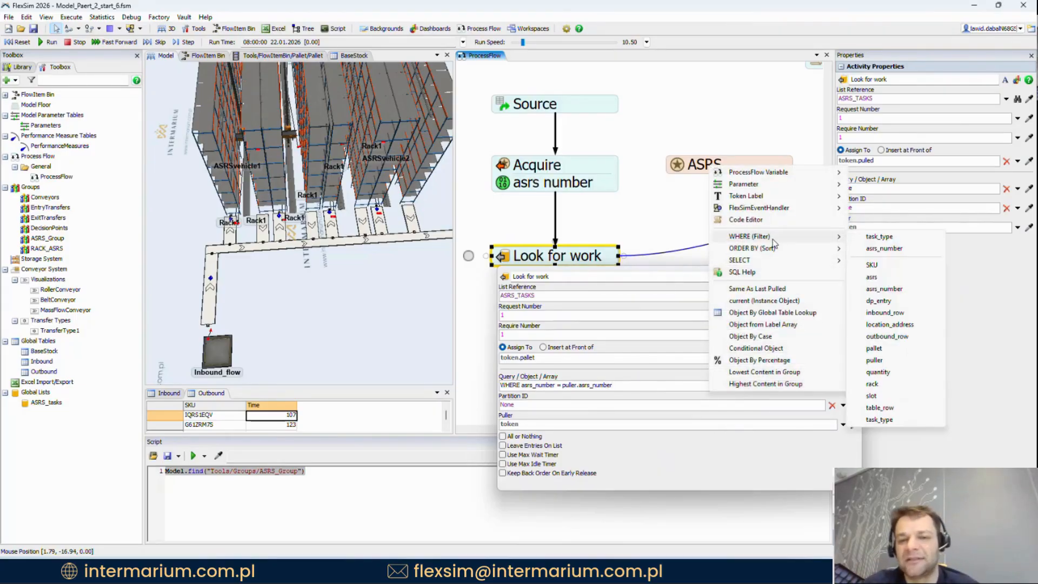
pyautogui.click(906, 241)
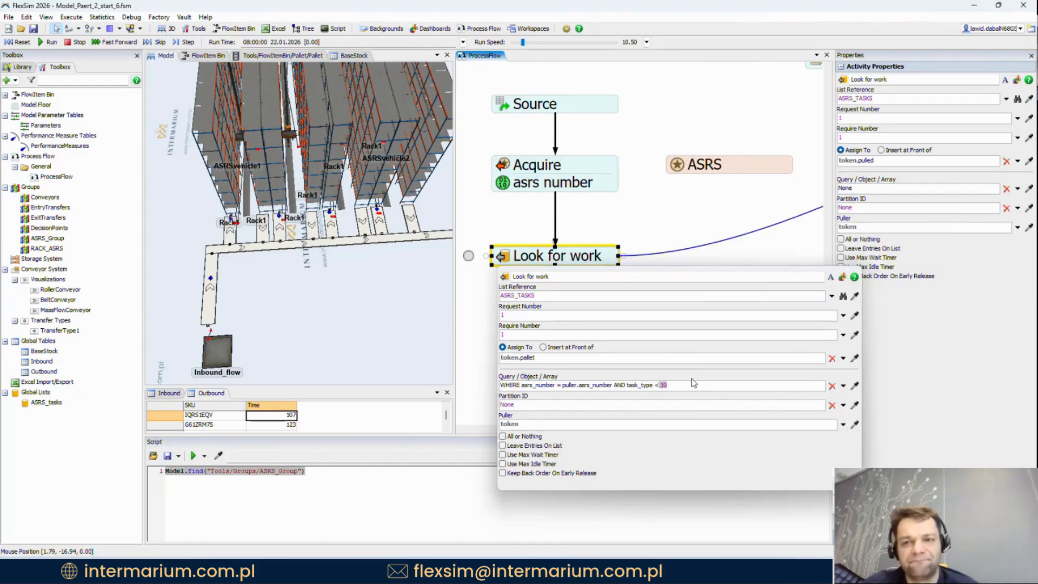
pyautogui.press('BackSpace')
pyautogui.press('BackSpace')
pyautogui.press('BackSpace')
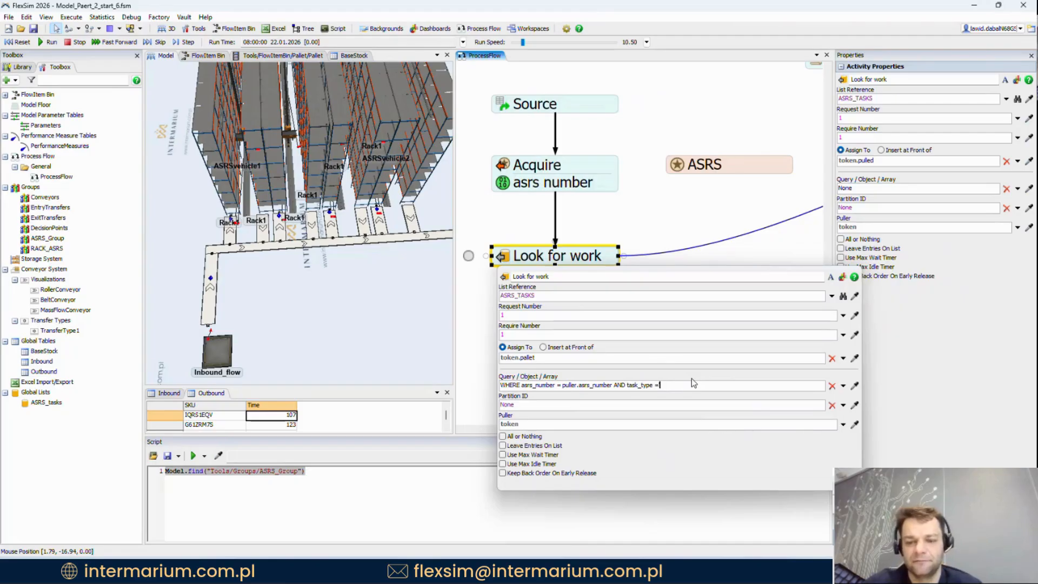
pyautogui.write("= 'inboun")
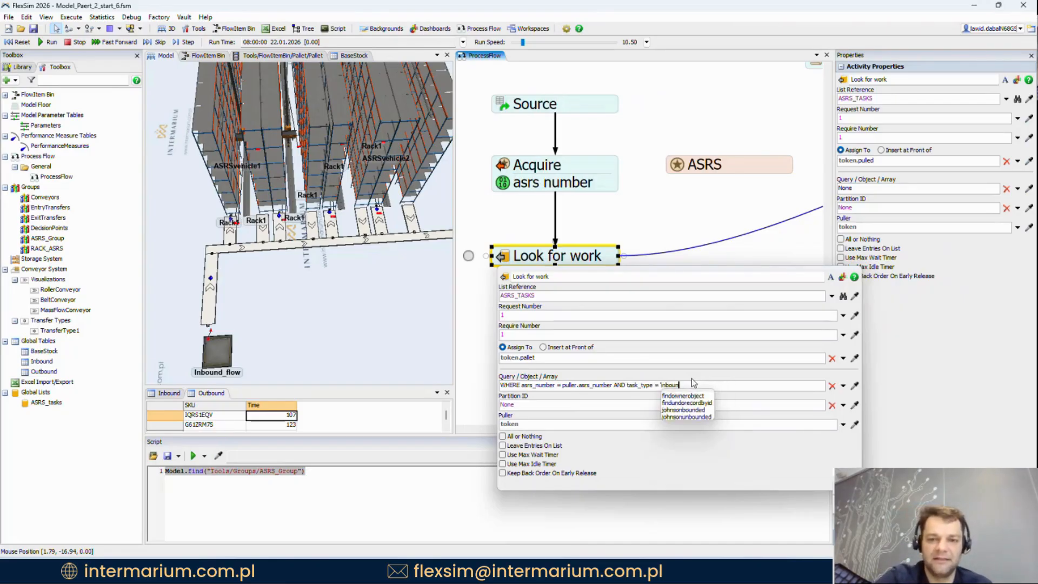
pyautogui.write("d'")
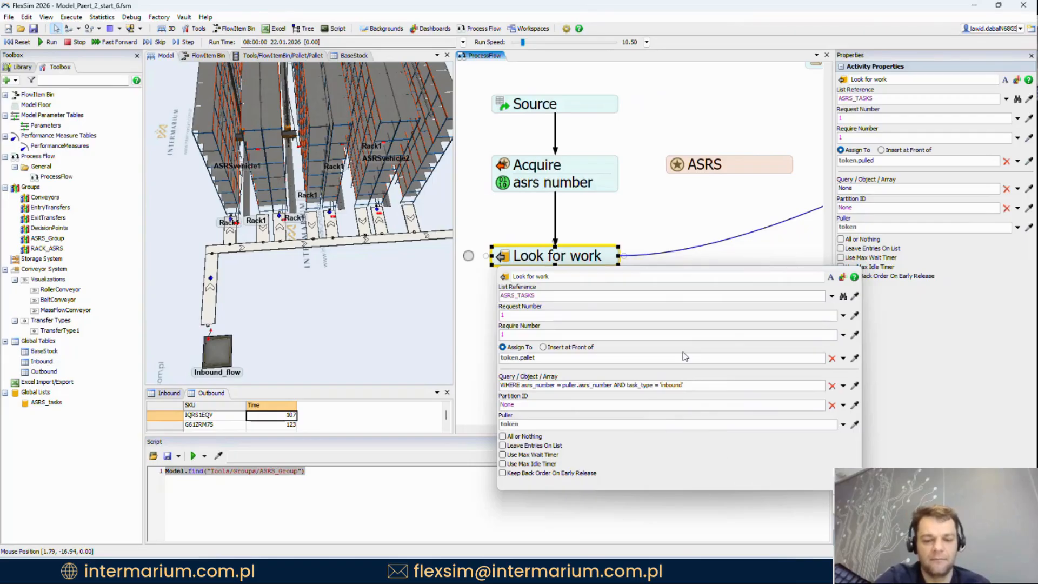
pyautogui.moveTo(702, 382); pyautogui.dragTo(475, 379)
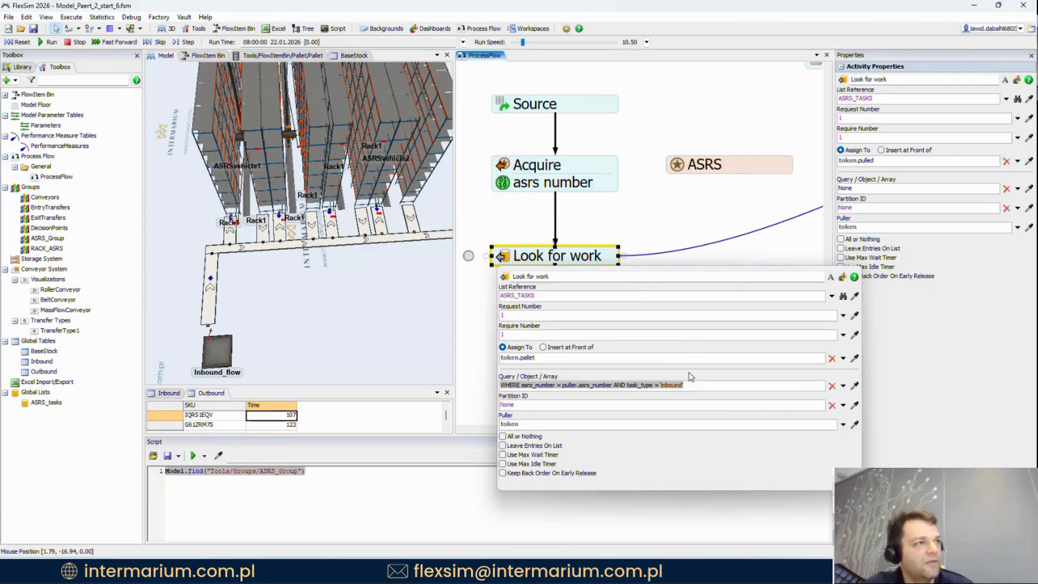
pyautogui.click(695, 387)
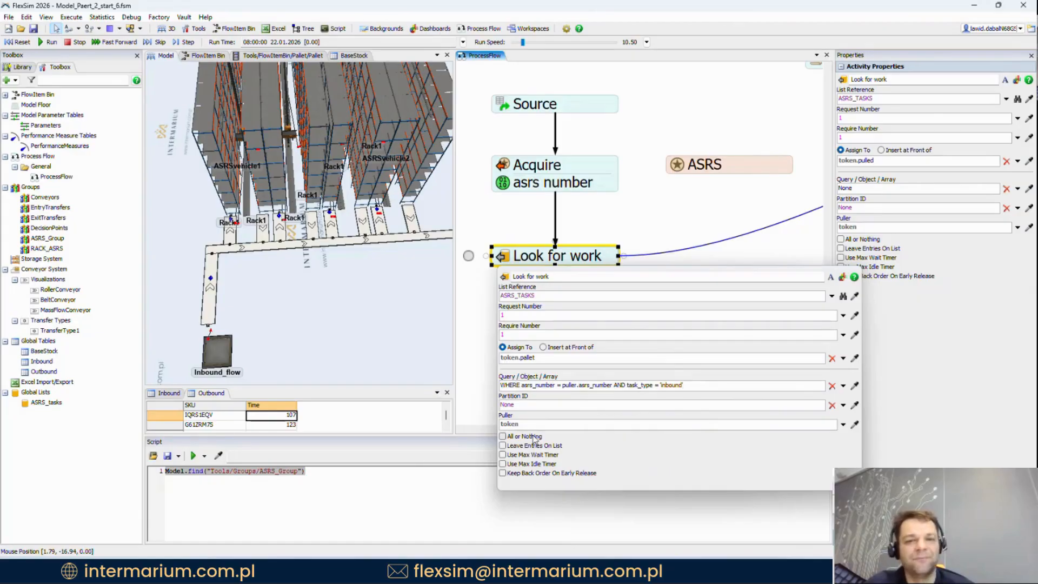
pyautogui.click(650, 222)
pyautogui.moveTo(593, 248); pyautogui.dragTo(592, 255)
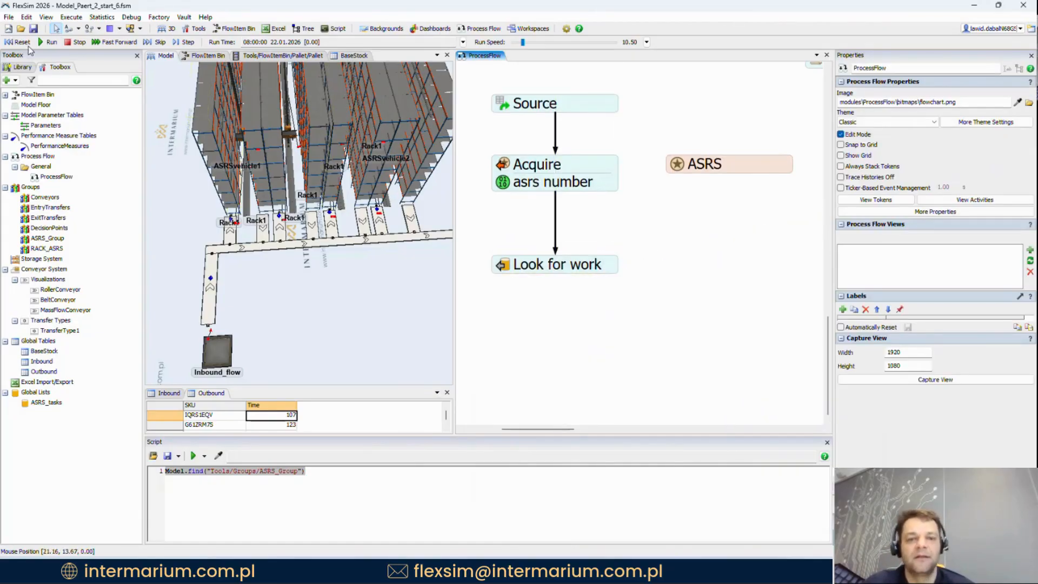
# Step: Run the model from reset, lower the run speed to 0, inspect the labels of the tokens waiting at Look for work, and reset it
pyautogui.click(25, 43)
pyautogui.click(48, 43)
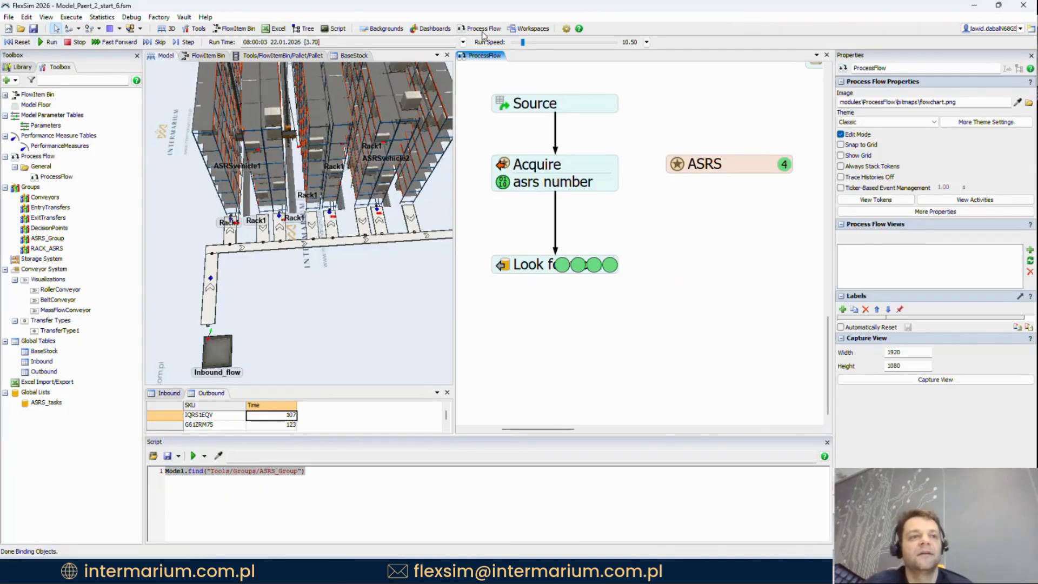
pyautogui.moveTo(523, 43); pyautogui.dragTo(513, 42)
pyautogui.click(576, 266)
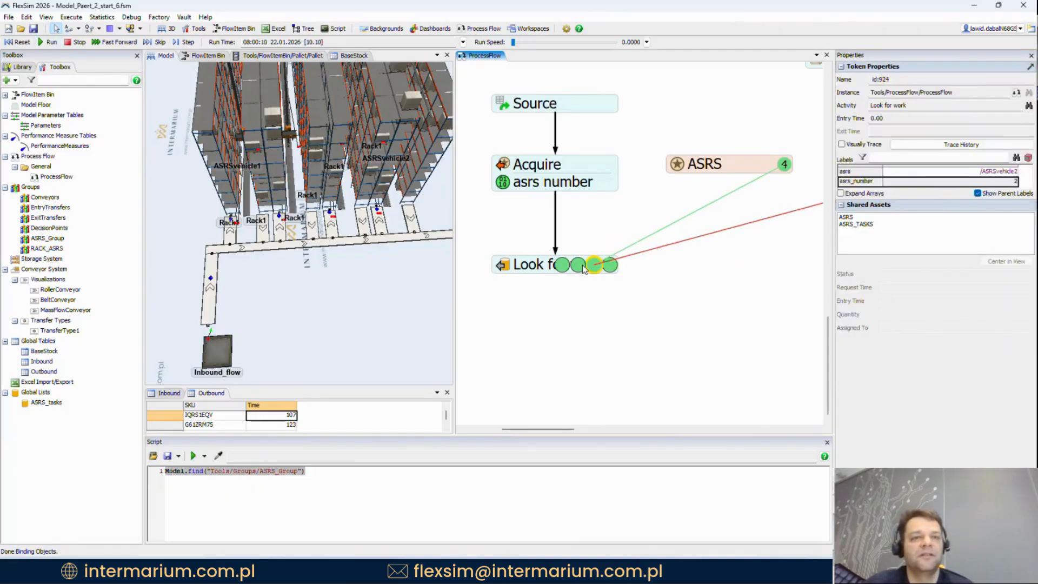
pyautogui.click(562, 265)
pyautogui.click(601, 267)
pyautogui.click(611, 266)
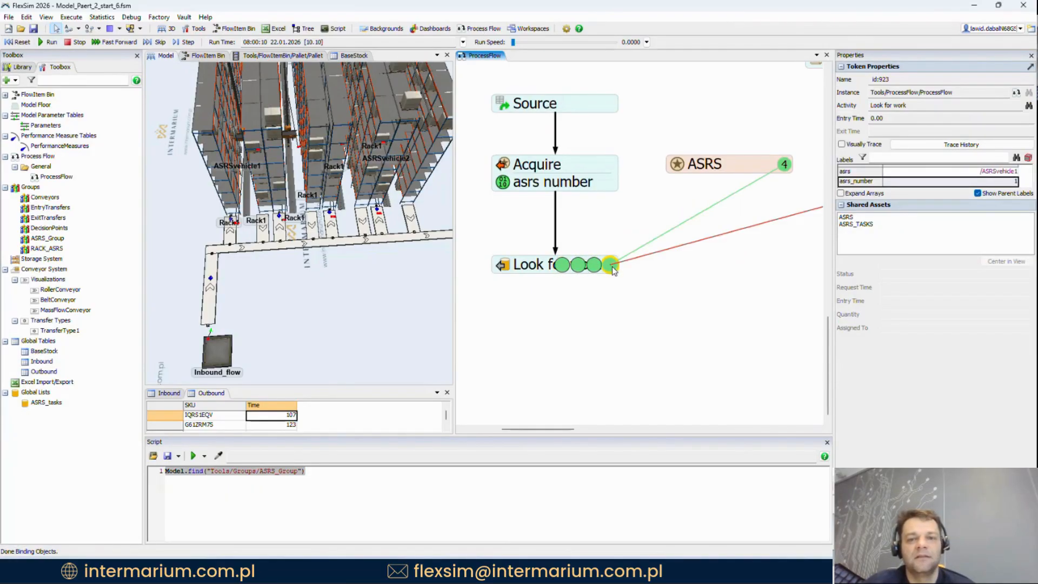
pyautogui.moveTo(611, 218); pyautogui.dragTo(611, 217)
pyautogui.scroll(-1, 611, 218)
pyautogui.click(611, 217)
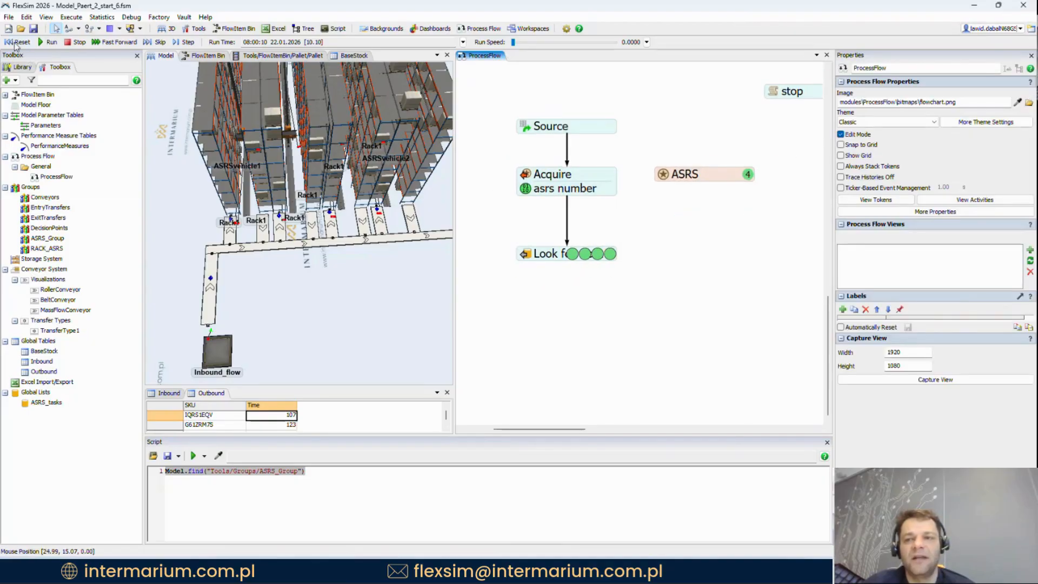
pyautogui.click(17, 42)
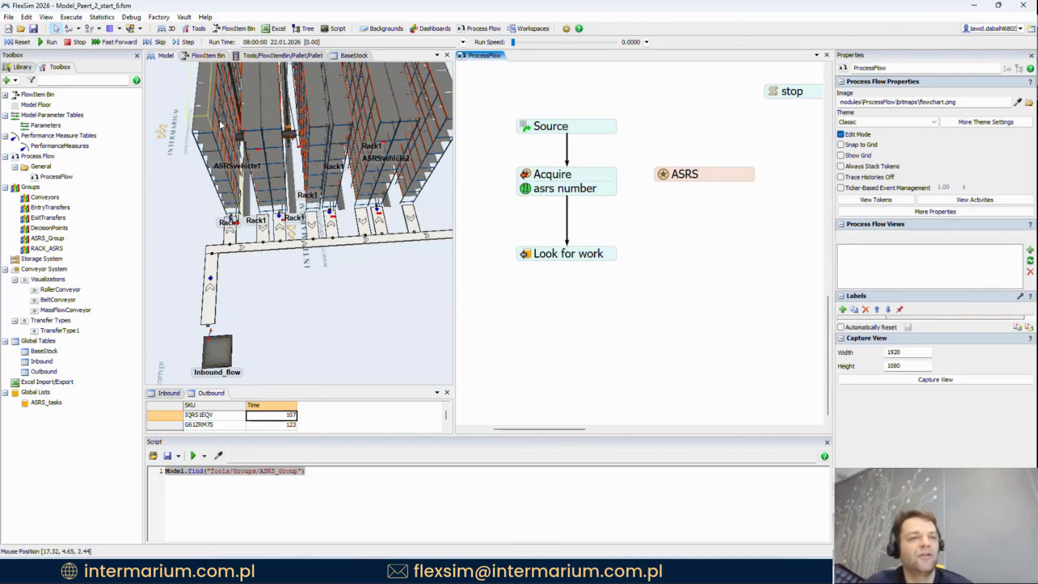
# Step: Add a Delay activity below the Look for work activity of the vehicle flow
pyautogui.doubleClick(550, 303)
pyautogui.click(597, 72)
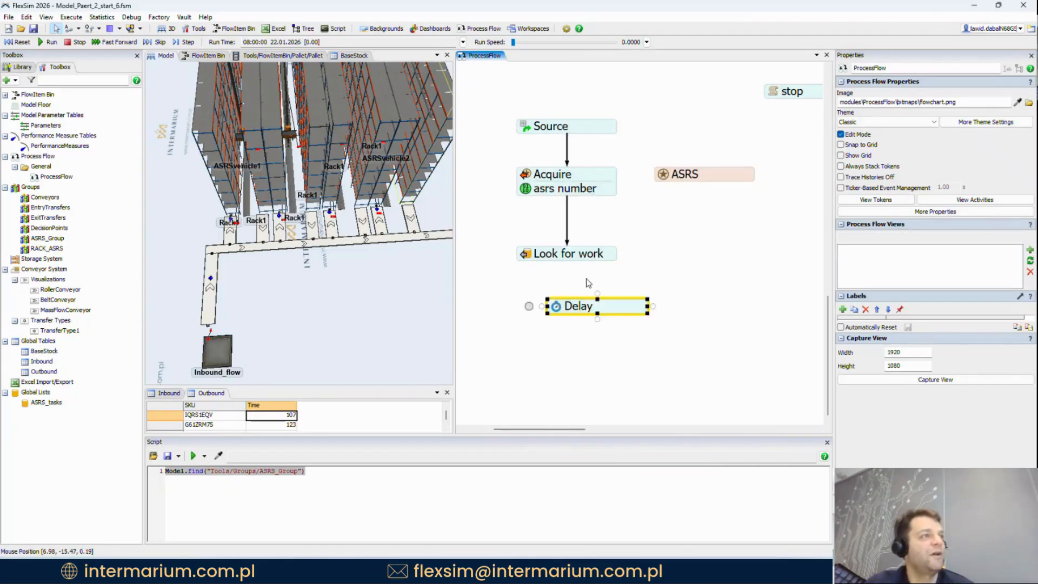
# Step: Align the Delay activity under Look for work and connect Look for work to it
pyautogui.moveTo(587, 309); pyautogui.dragTo(555, 328)
pyautogui.moveTo(567, 263); pyautogui.dragTo(567, 321)
# Step: Run the model at speed 0.13, lower the run speed to 0, and inspect the labels of the token in Delay
pyautogui.moveTo(514, 42); pyautogui.dragTo(518, 44)
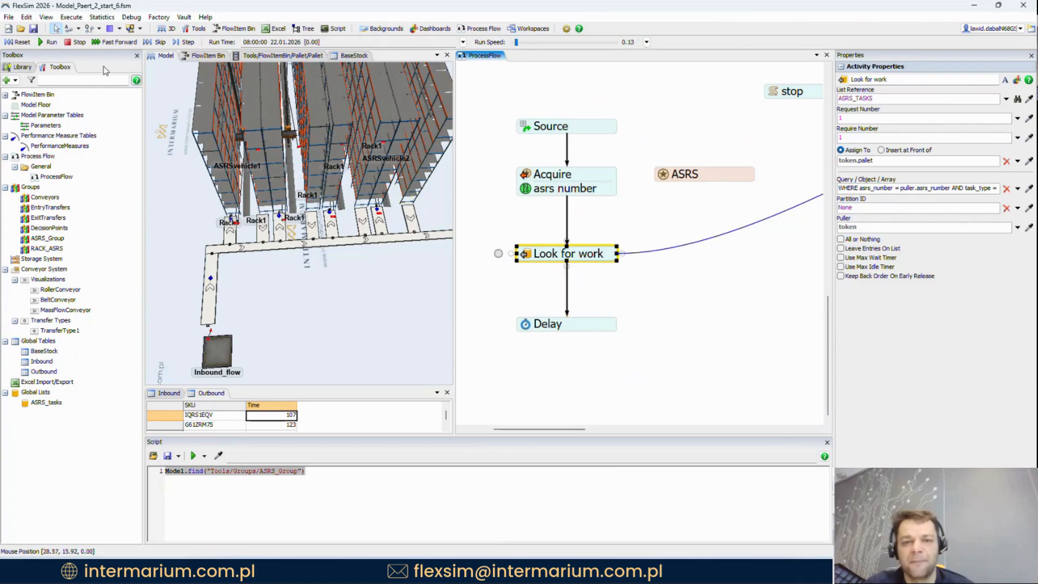
pyautogui.click(48, 42)
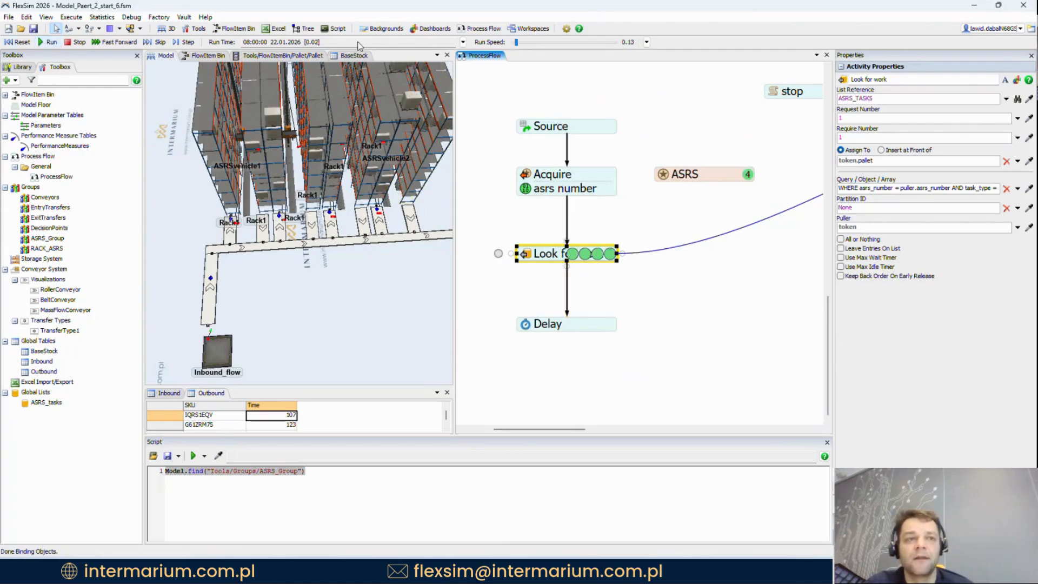
pyautogui.click(520, 43)
pyautogui.moveTo(523, 41); pyautogui.dragTo(512, 43)
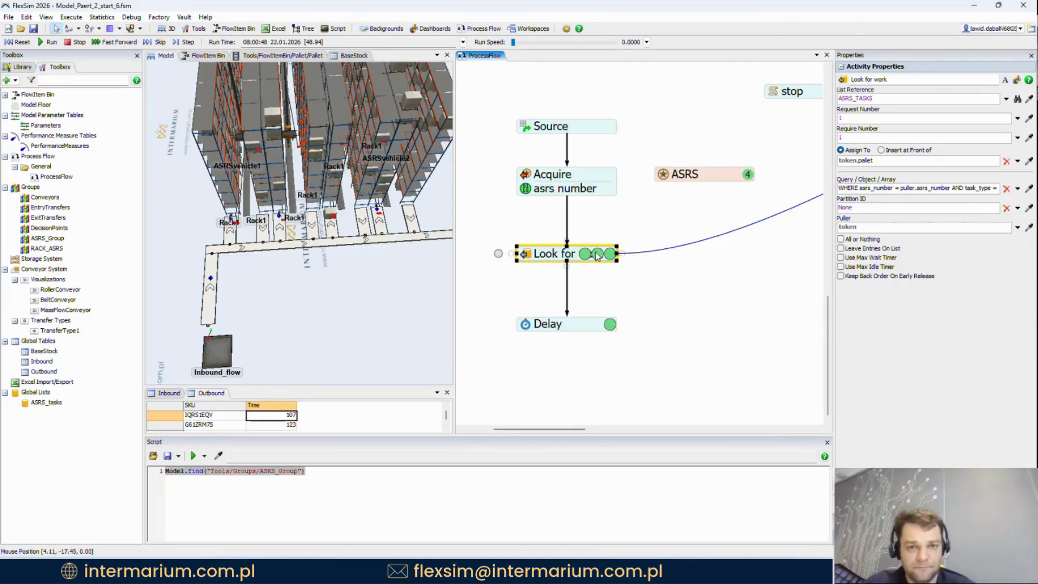
pyautogui.click(610, 325)
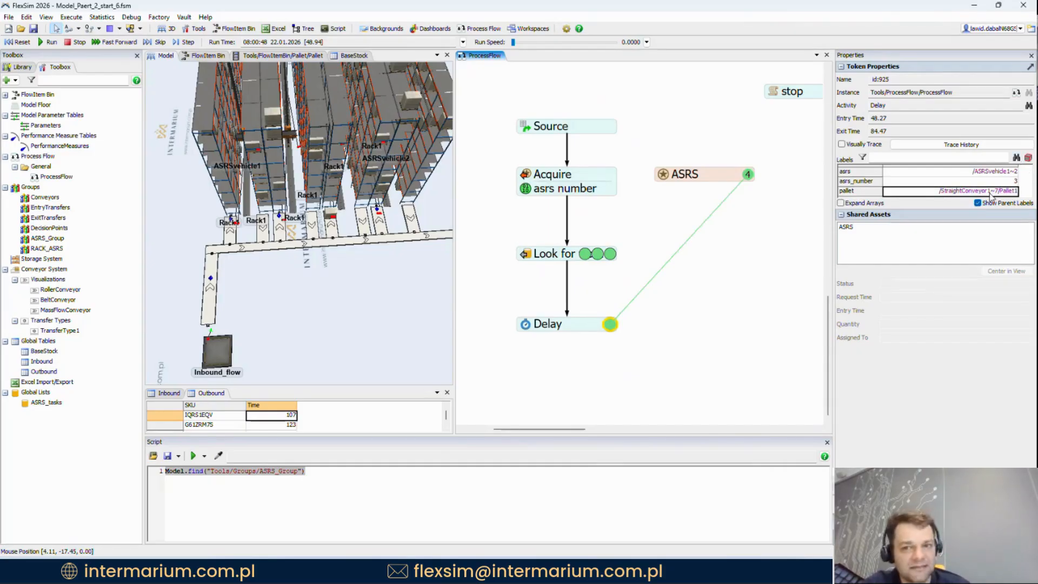
# Step: Examine the labels of the inbound pallet waiting at the end of its conveyor in the 3D model, and reset the model
pyautogui.scroll(5, 353, 229)
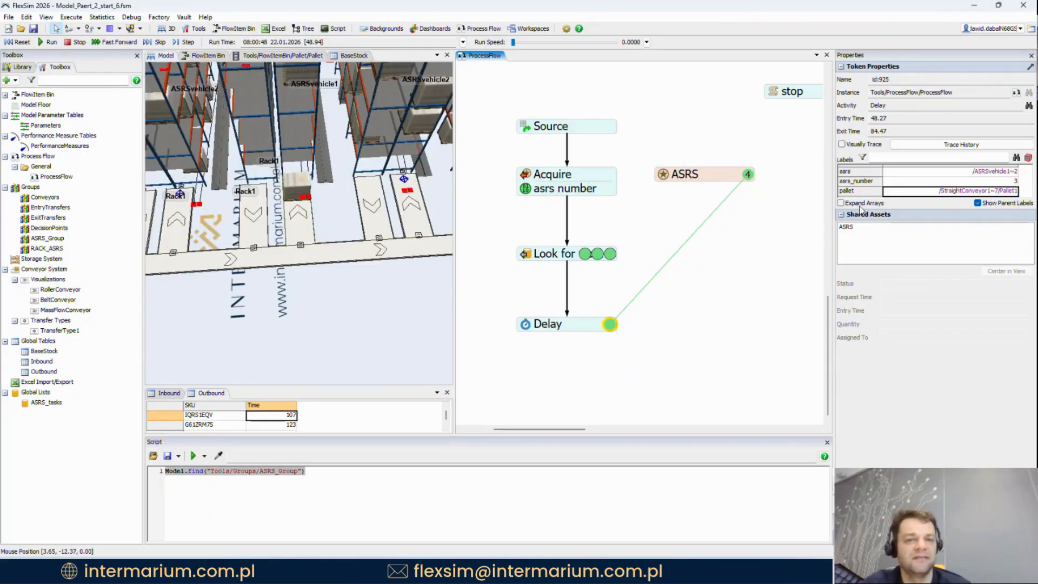
pyautogui.scroll(-5, 235, 326)
pyautogui.moveTo(236, 326); pyautogui.dragTo(363, 295)
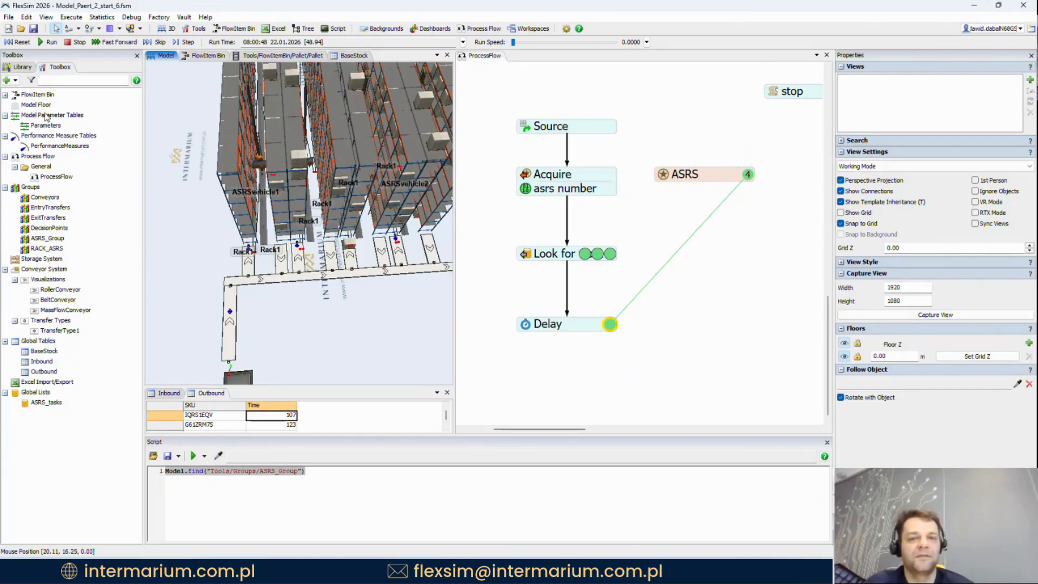
pyautogui.click(591, 232)
pyautogui.scroll(-3, 588, 237)
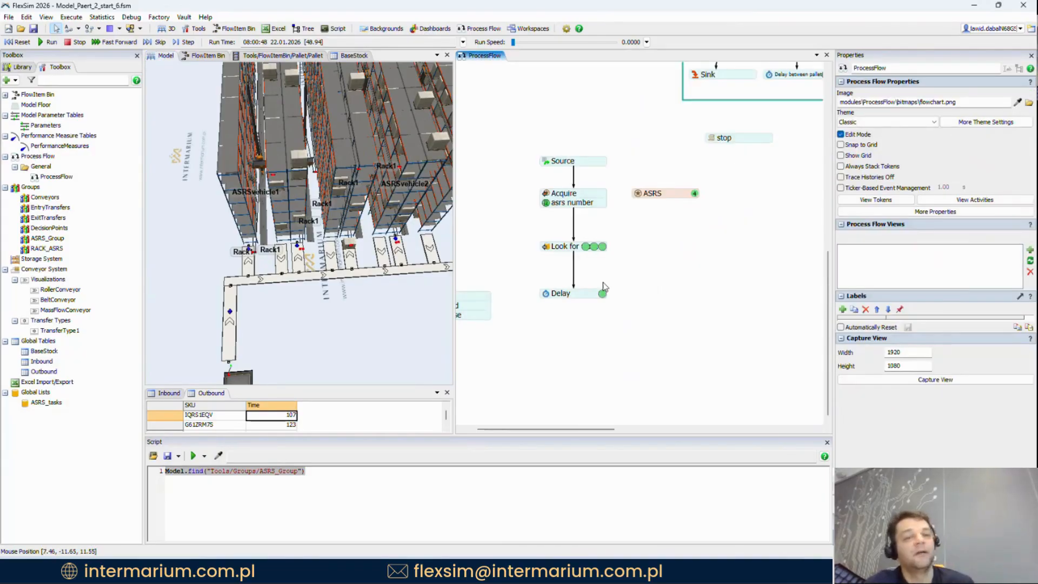
pyautogui.scroll(5, 363, 262)
pyautogui.click(354, 227)
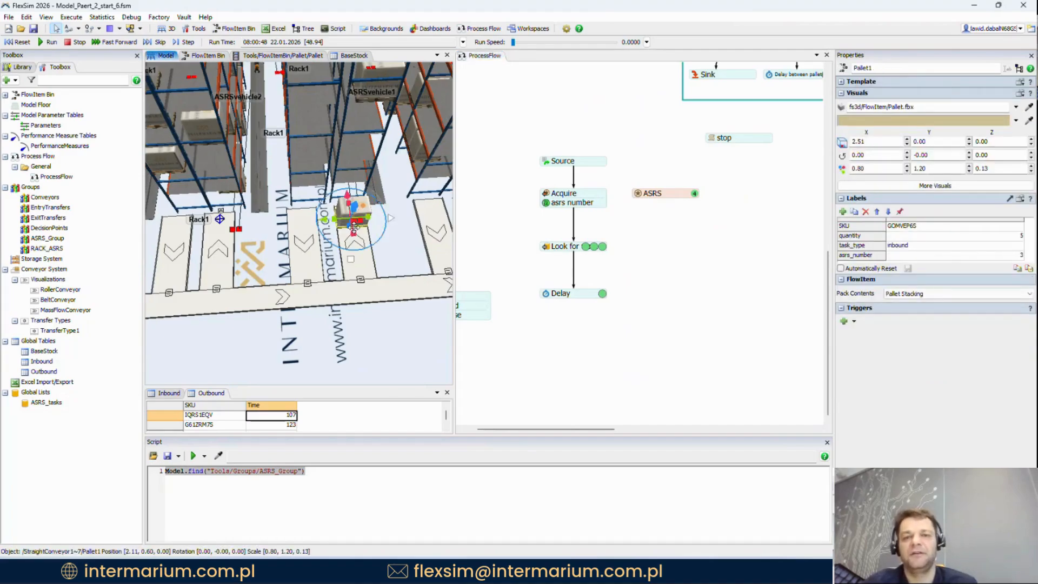
pyautogui.click(488, 147)
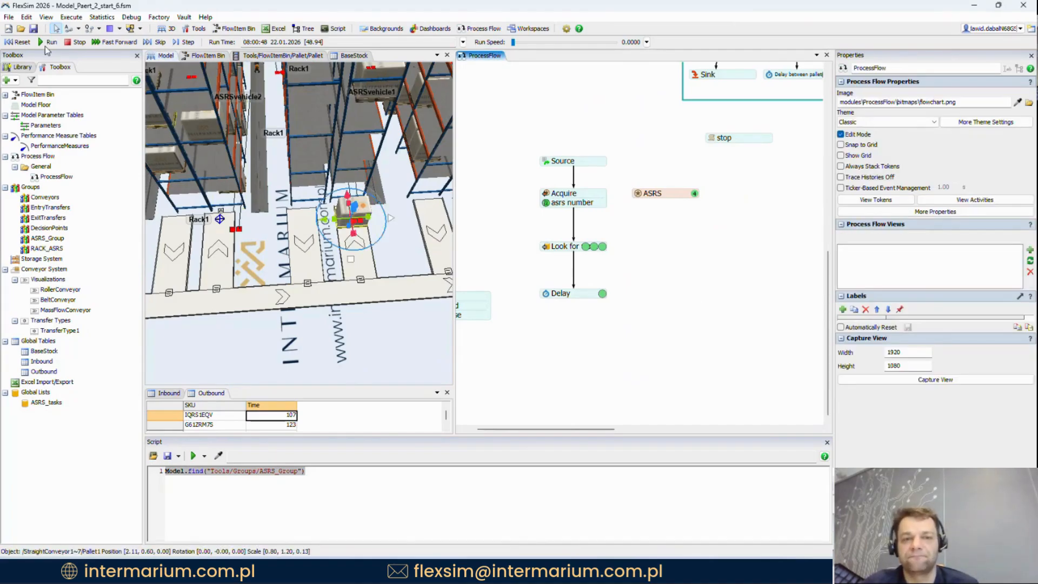
# Step: Detach the Load and Unload activities together from the Load, Unload and Release block and place them below Delay
pyautogui.scroll(-4, 649, 306)
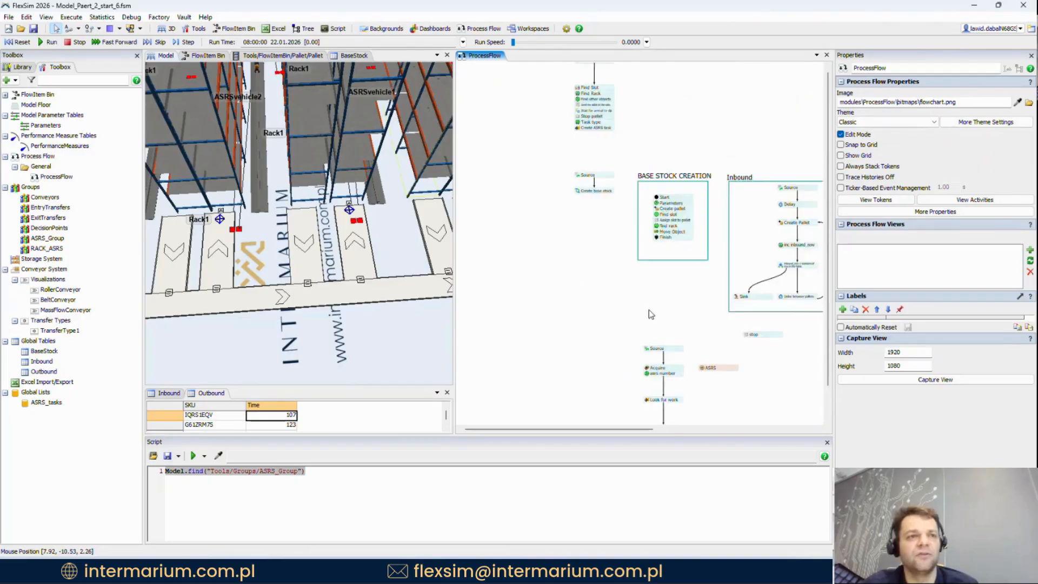
pyautogui.scroll(-2, 647, 301)
pyautogui.moveTo(667, 296); pyautogui.dragTo(596, 173)
pyautogui.scroll(4, 563, 267)
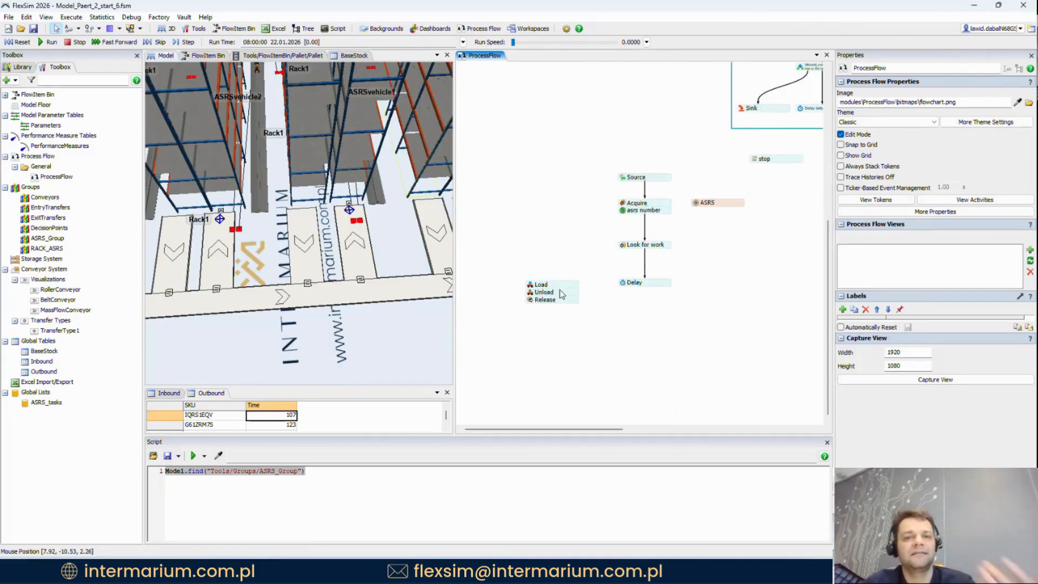
pyautogui.click(556, 292)
pyautogui.click(517, 296)
pyautogui.moveTo(555, 293); pyautogui.dragTo(660, 315)
pyautogui.scroll(3, 673, 287)
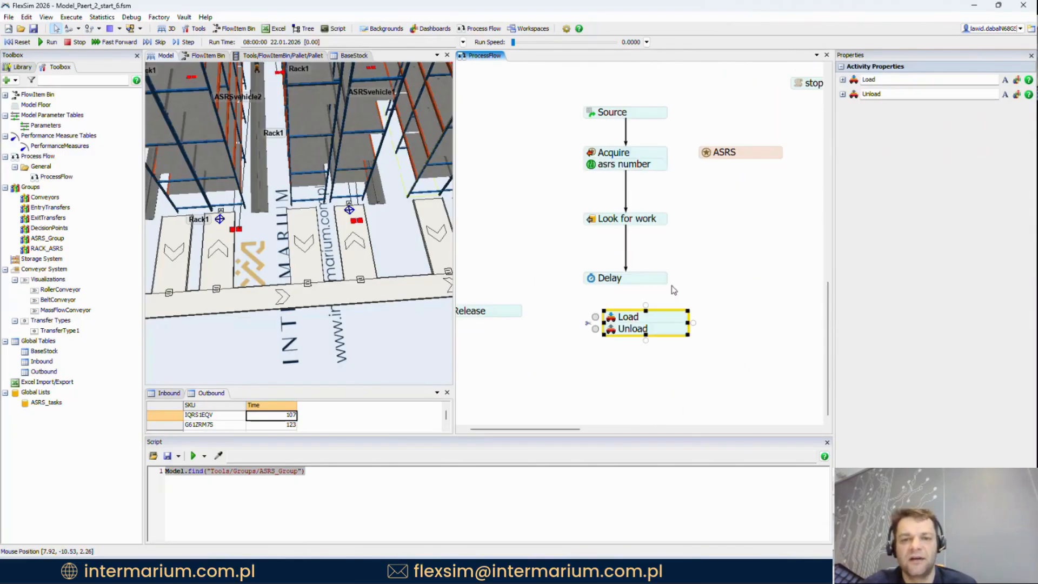
# Step: Remove the connection between Look for work and Delay, and select the Load and Unload block
pyautogui.click(626, 268)
pyautogui.click(651, 318)
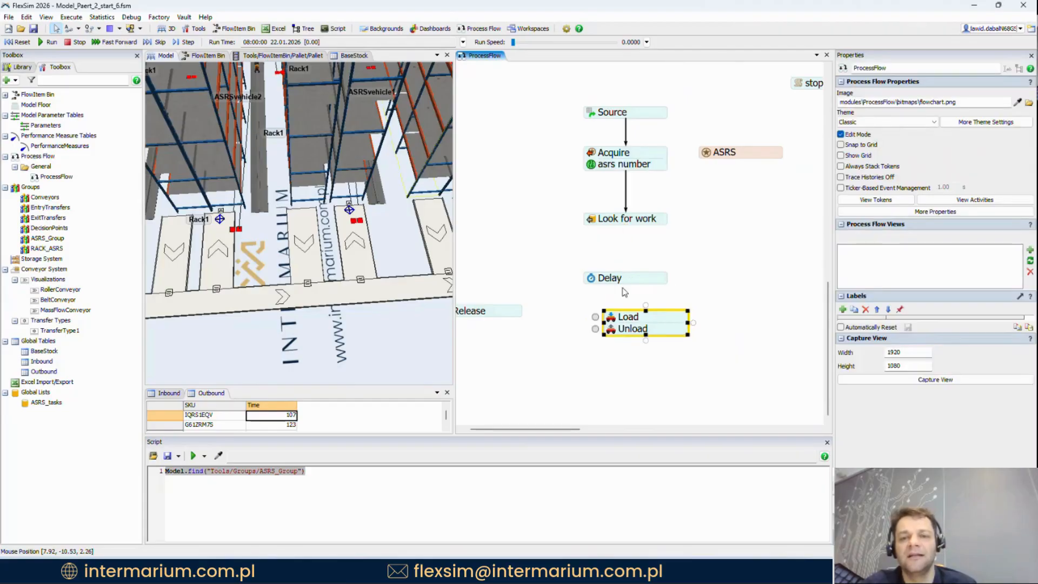
# Step: Delete the Delay activity and detach the Unload activity from the Load block
pyautogui.click(624, 281)
pyautogui.press('Delete')
pyautogui.click(644, 316)
pyautogui.click(596, 323)
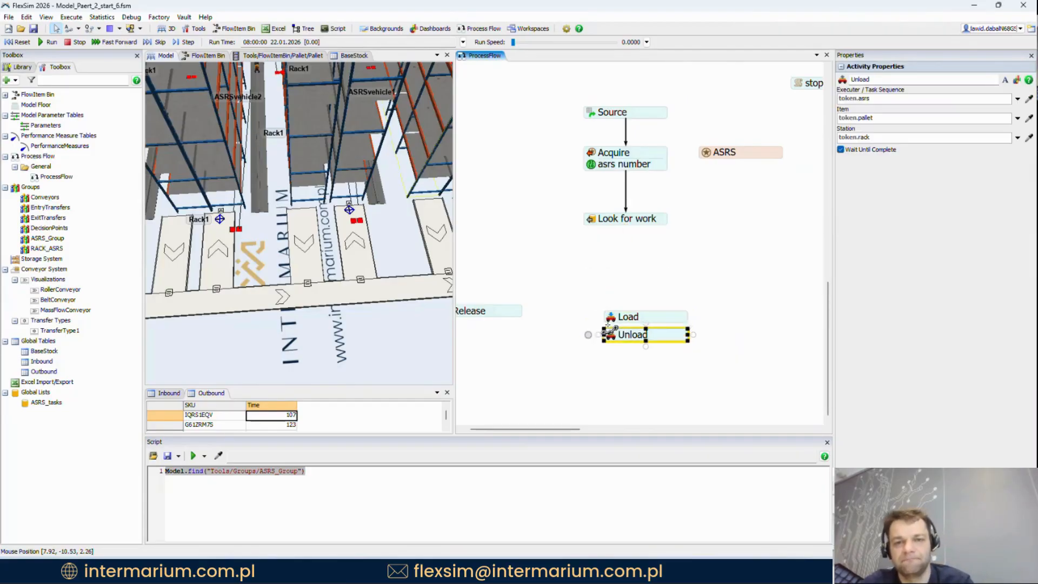
# Step: Place the Load activity under Look for work and connect Look for work to it
pyautogui.moveTo(635, 320); pyautogui.dragTo(614, 297)
pyautogui.click(628, 219)
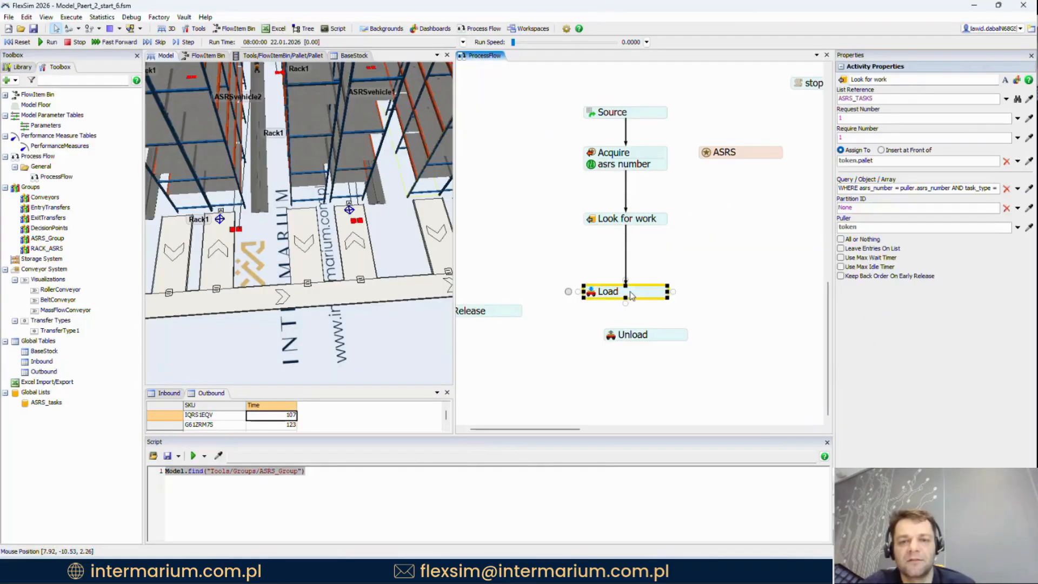
pyautogui.click(630, 292)
pyautogui.doubleClick(630, 283)
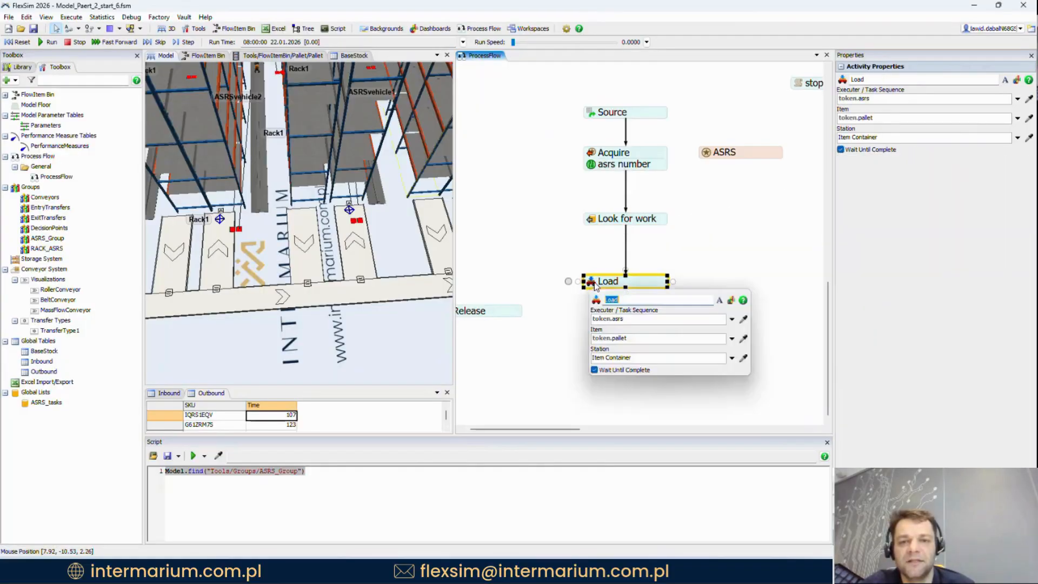
pyautogui.click(616, 238)
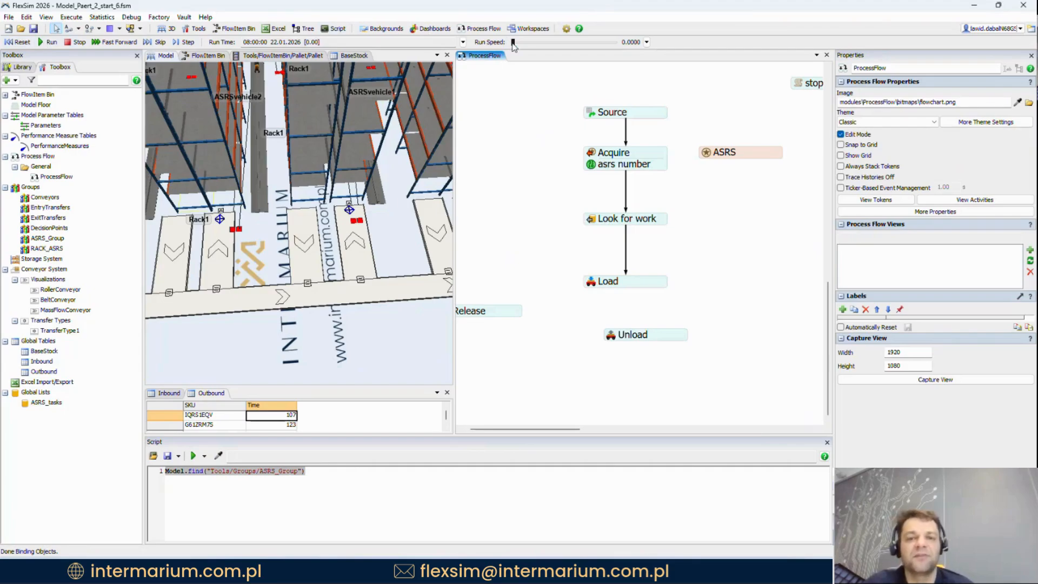
# Step: Run the simulation at low speed, watch the ASRS vehicle pick up the inbound pallet, and pause the run
pyautogui.moveTo(513, 42); pyautogui.dragTo(517, 44)
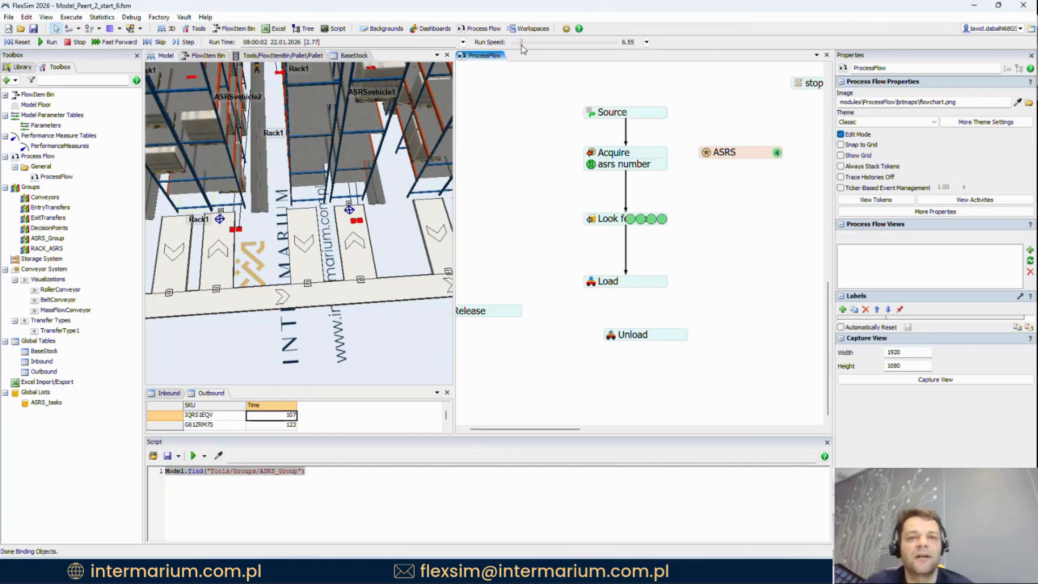
pyautogui.moveTo(522, 44); pyautogui.dragTo(516, 47)
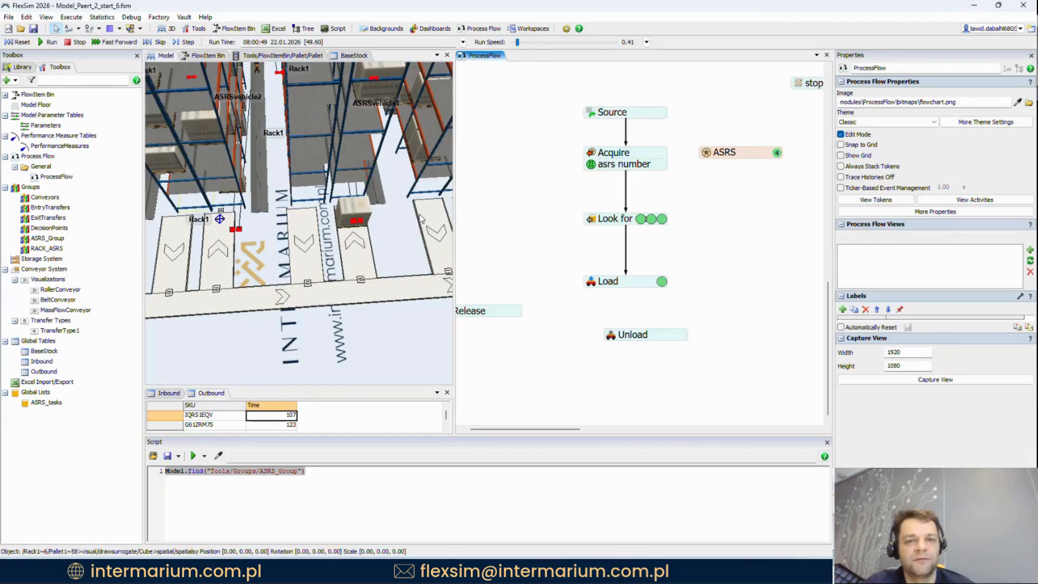
pyautogui.moveTo(427, 211); pyautogui.dragTo(401, 217, button='right')
pyautogui.scroll(3, 401, 219)
pyautogui.moveTo(380, 236); pyautogui.dragTo(305, 231)
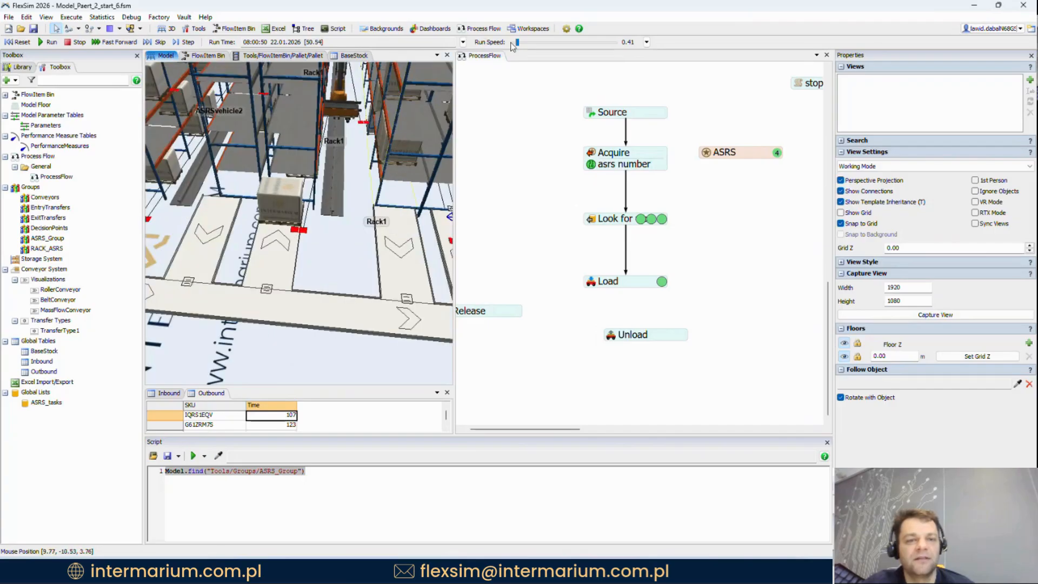
pyautogui.moveTo(517, 43); pyautogui.dragTo(494, 46)
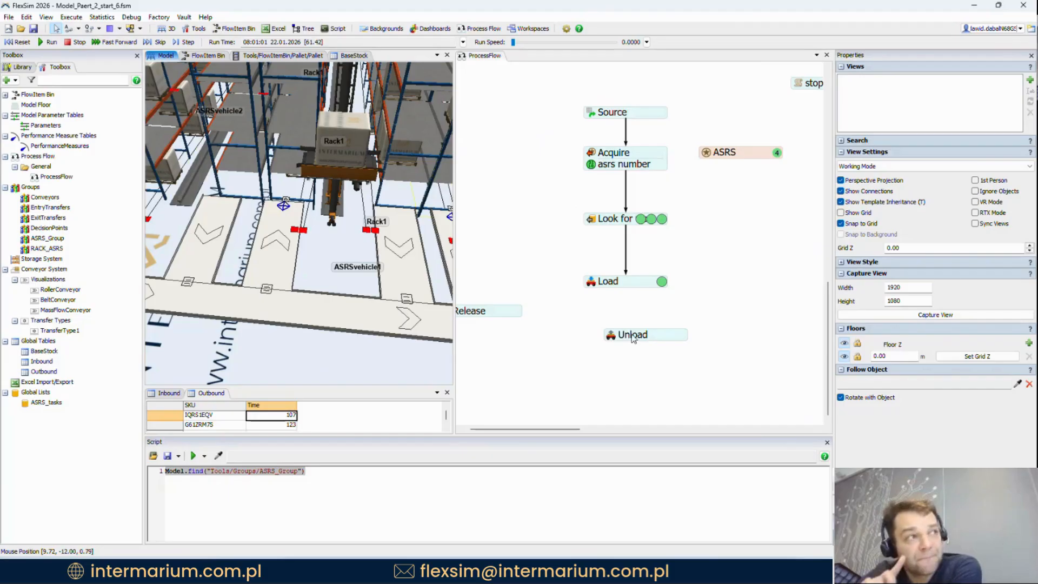
# Step: Attach the Unload activity directly below Load and review its token.pallet item and token.rack station settings
pyautogui.moveTo(636, 338); pyautogui.dragTo(614, 296)
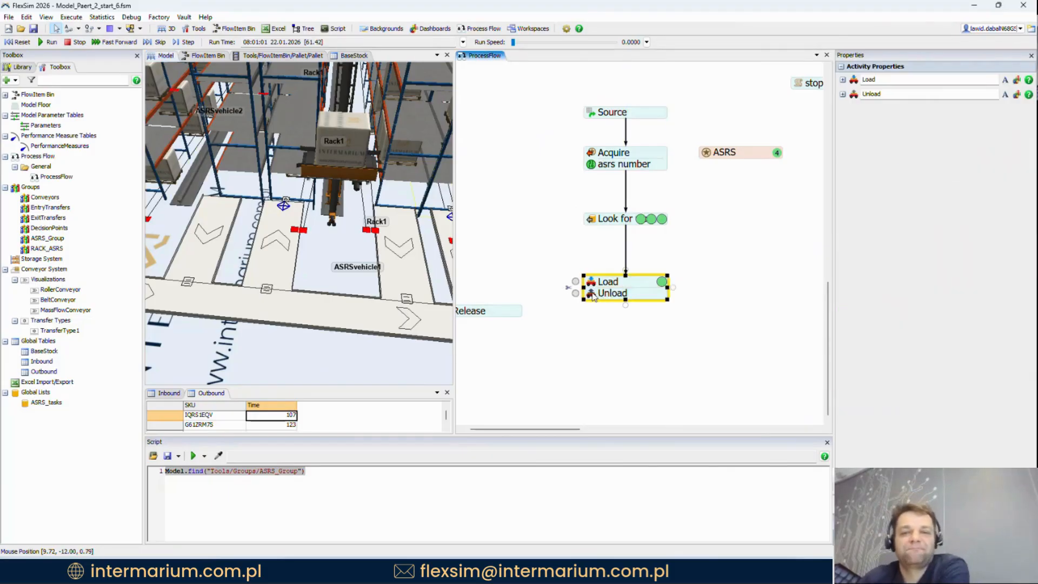
pyautogui.doubleClick(614, 295)
pyautogui.click(625, 350)
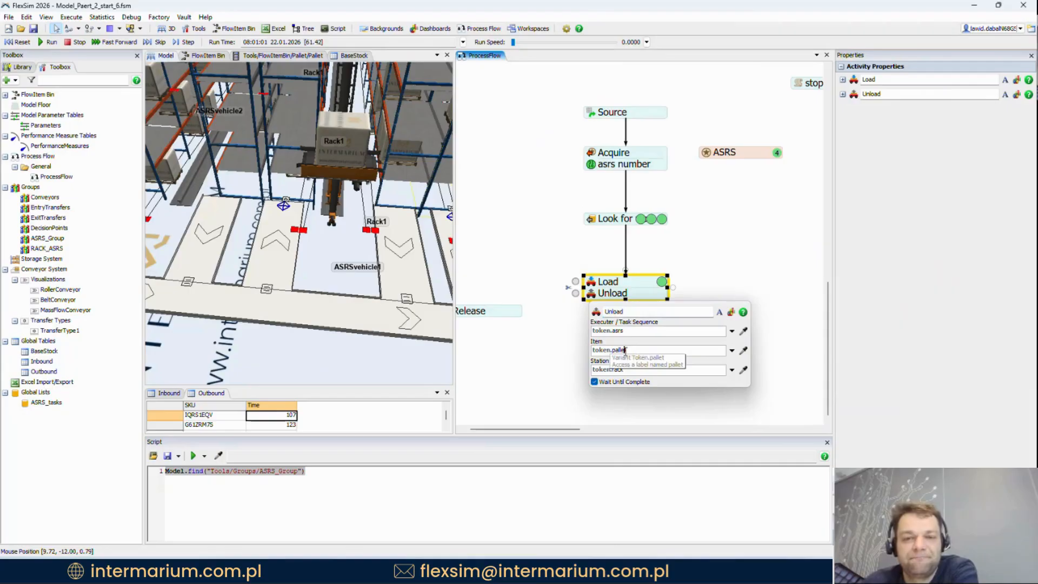
pyautogui.click(629, 372)
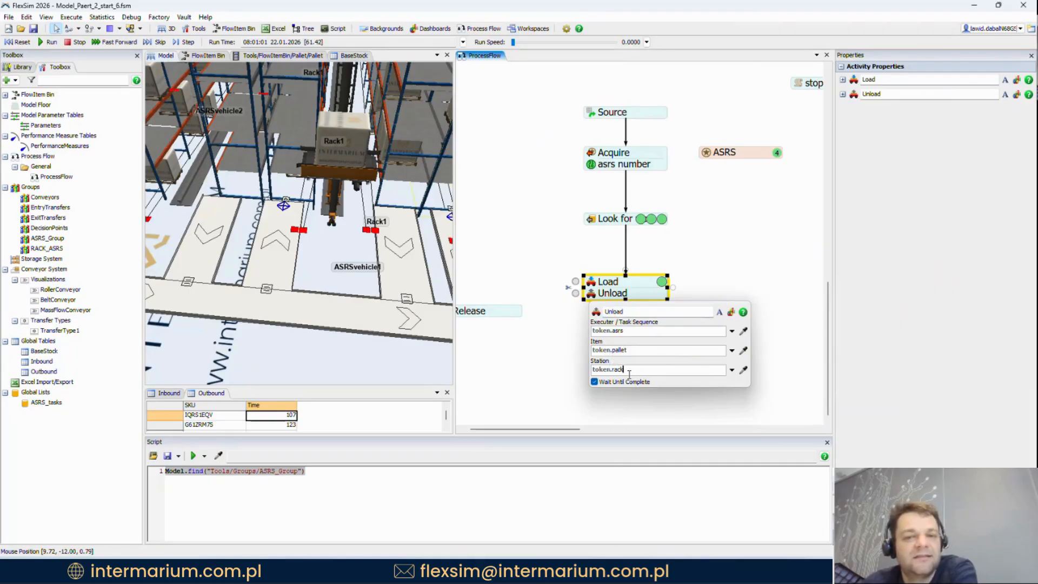
pyautogui.click(649, 269)
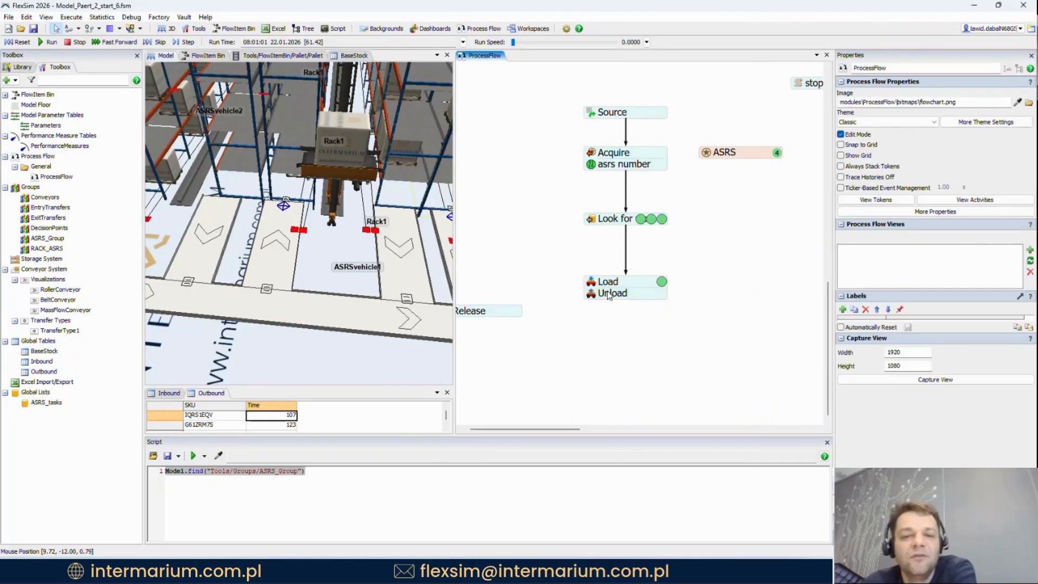
# Step: Examine the process flow from the ASRS loop back to the inbound pallet and base stock blocks
pyautogui.scroll(1, 607, 295)
pyautogui.scroll(-8, 608, 293)
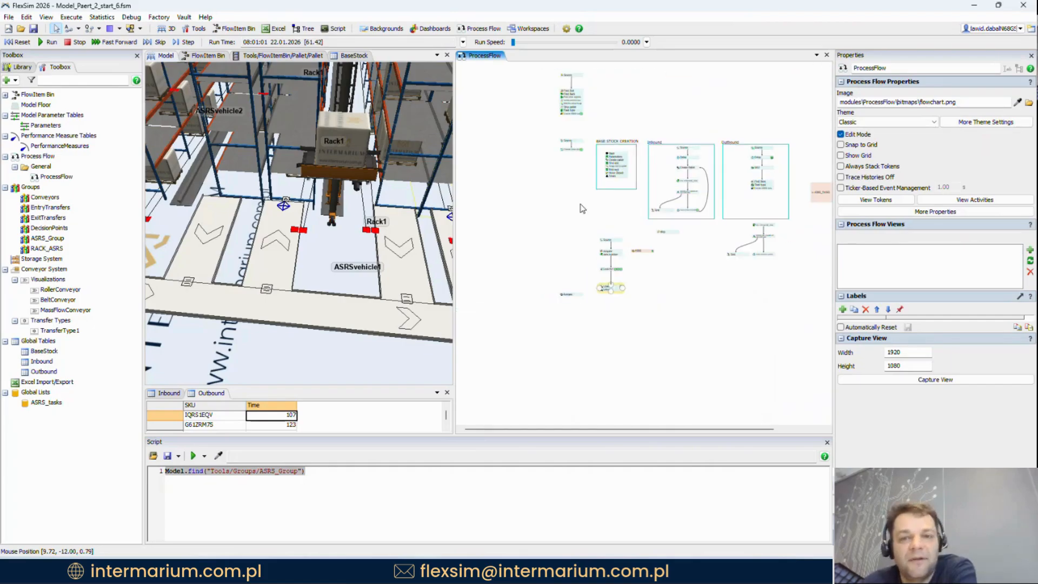
pyautogui.moveTo(583, 207); pyautogui.dragTo(591, 290)
pyautogui.scroll(4, 602, 151)
pyautogui.moveTo(671, 225); pyautogui.dragTo(647, 140)
pyautogui.moveTo(665, 401); pyautogui.dragTo(666, 242)
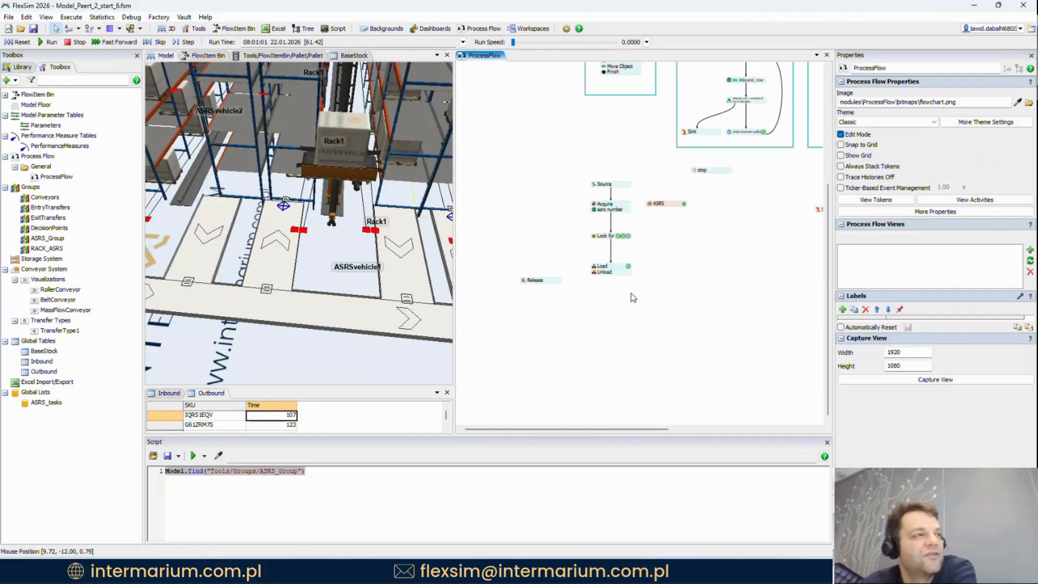
pyautogui.scroll(1, 630, 290)
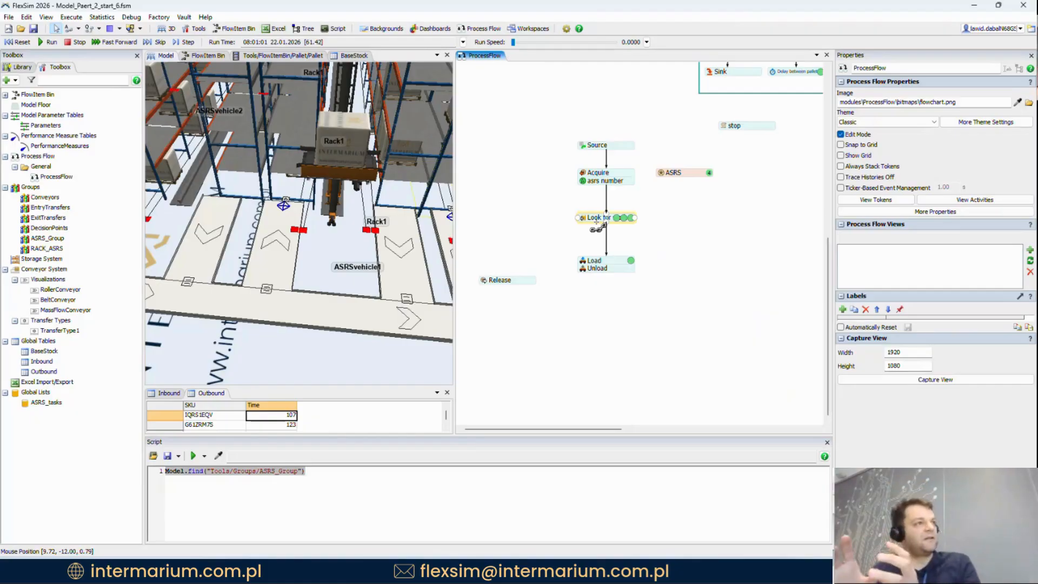
pyautogui.scroll(-3, 576, 154)
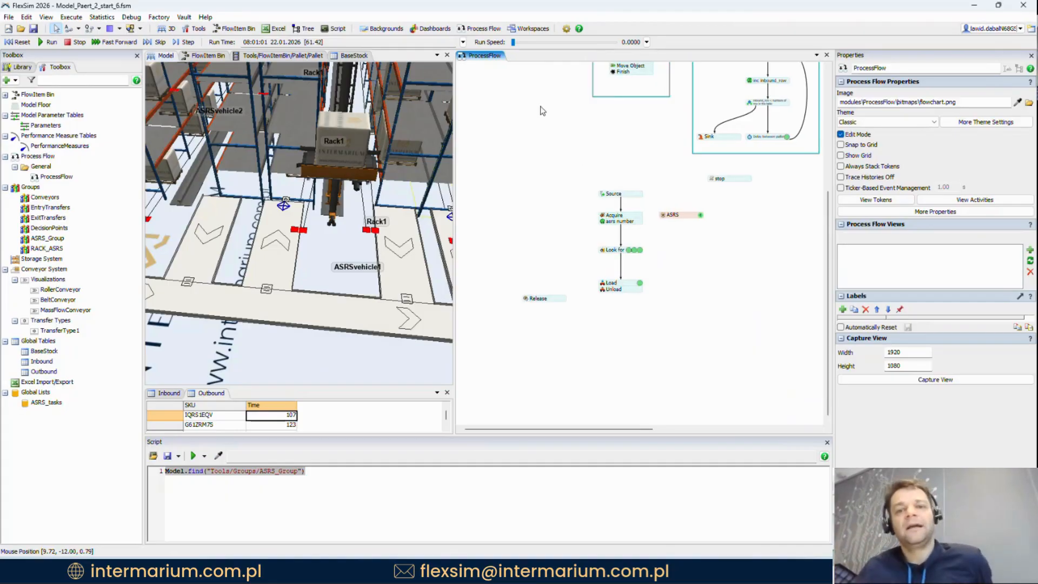
pyautogui.moveTo(530, 101); pyautogui.dragTo(630, 331)
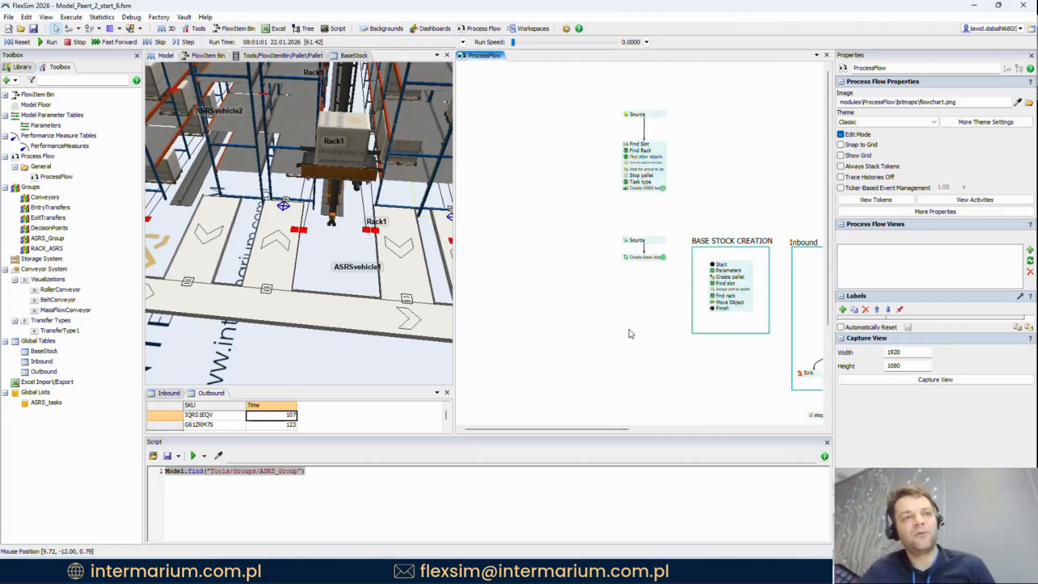
pyautogui.moveTo(715, 196); pyautogui.dragTo(665, 52)
pyautogui.moveTo(654, 236); pyautogui.dragTo(625, 203)
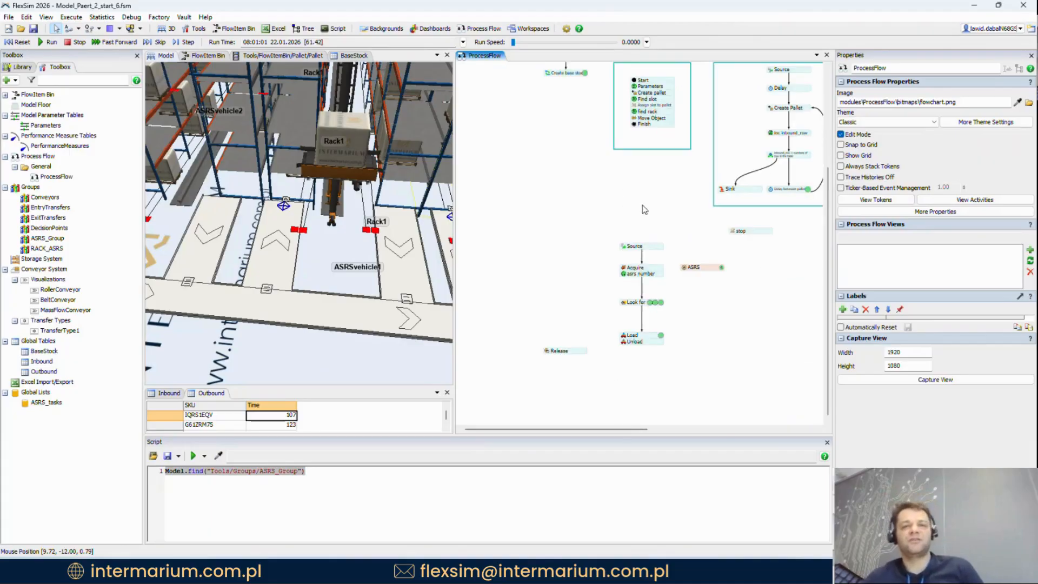
pyautogui.moveTo(647, 253); pyautogui.dragTo(646, 253)
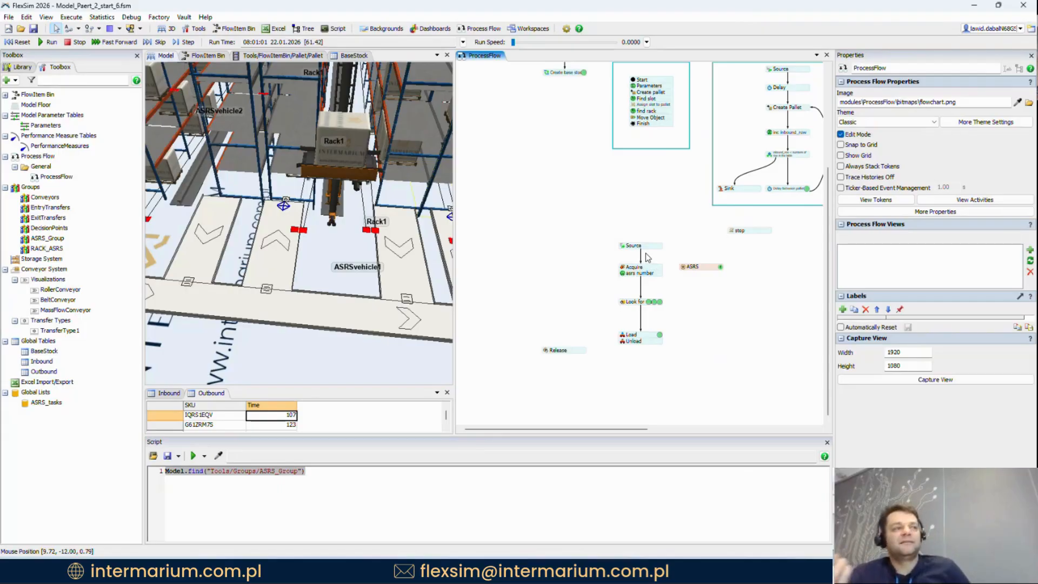
# Step: Add a label named rack with the value token.rack to the Task type activity that assigns labels to the pallet
pyautogui.scroll(-1, 574, 233)
pyautogui.moveTo(586, 193); pyautogui.dragTo(576, 270)
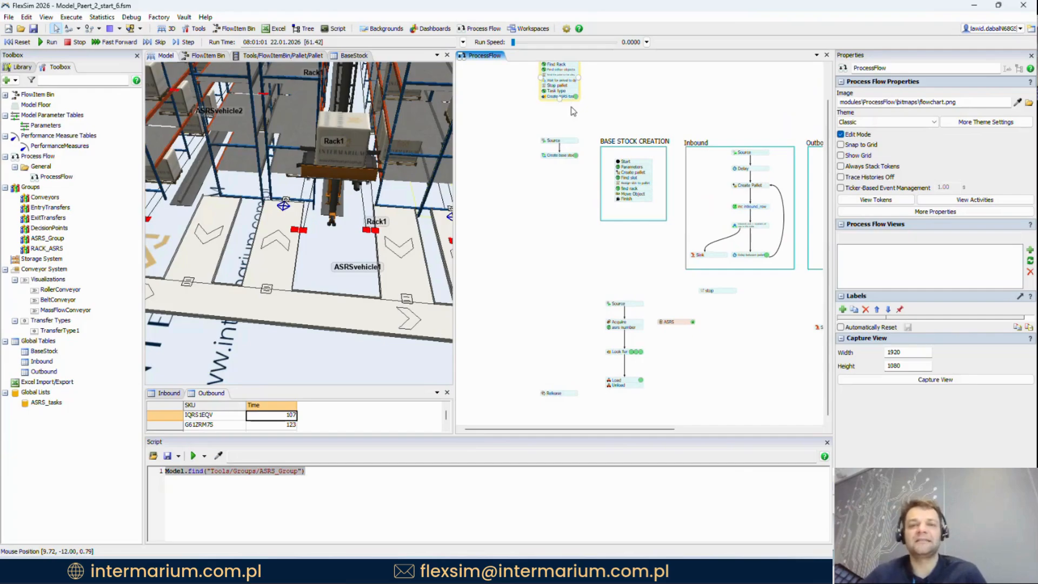
pyautogui.scroll(5, 539, 161)
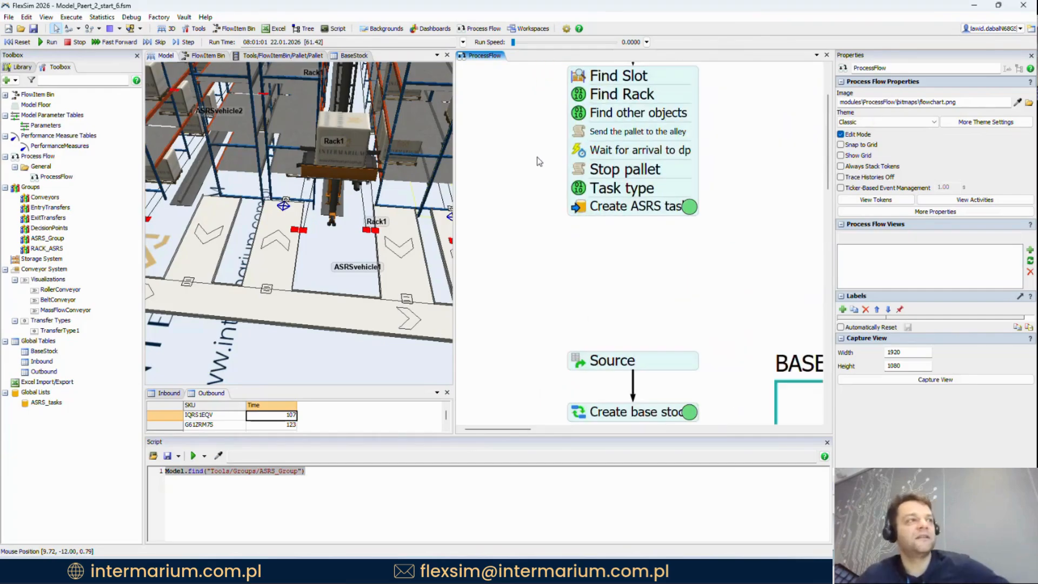
pyautogui.click(581, 188)
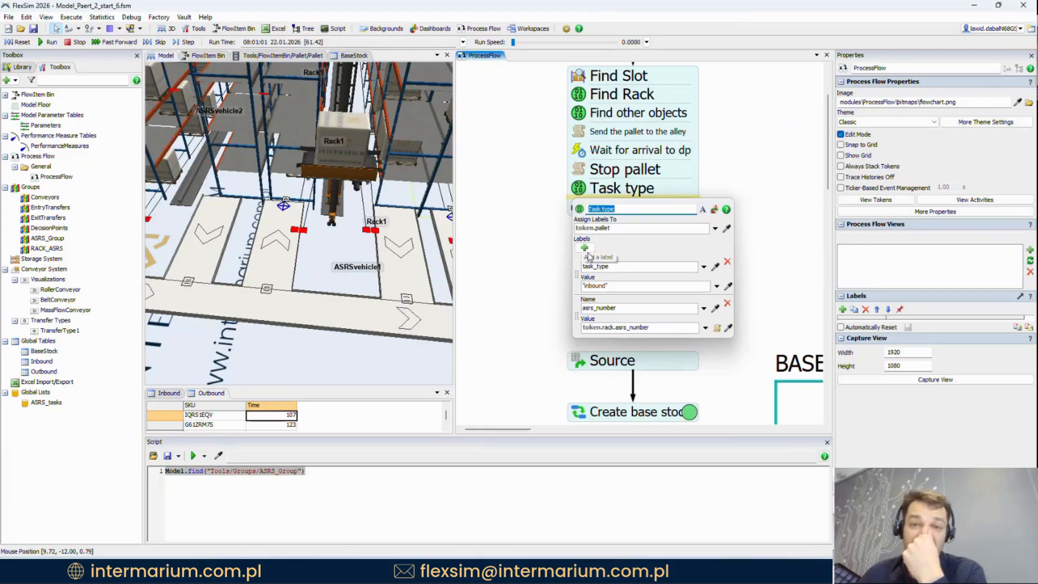
pyautogui.click(583, 247)
pyautogui.write('rack')
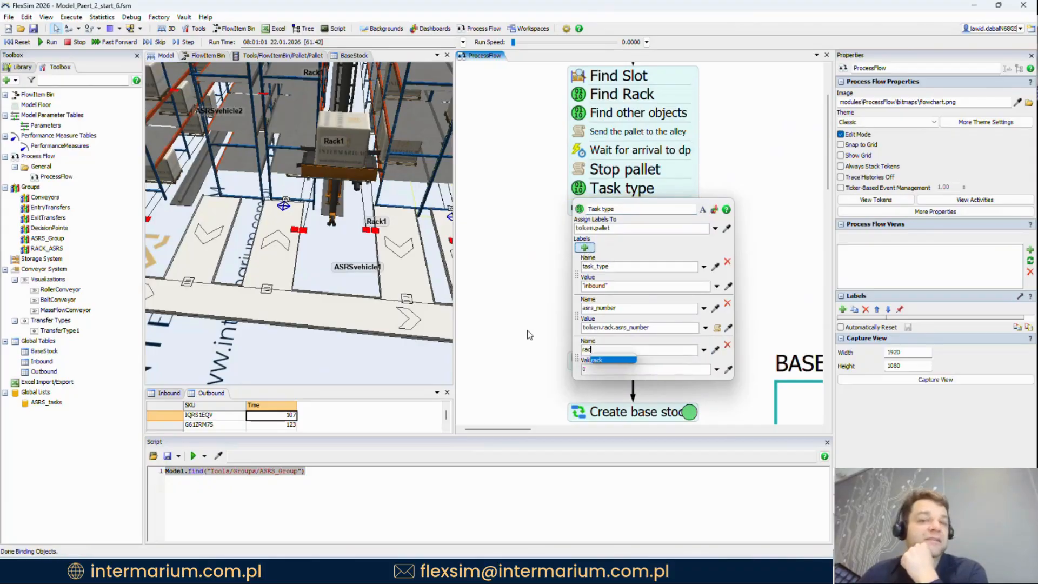
pyautogui.click(584, 370)
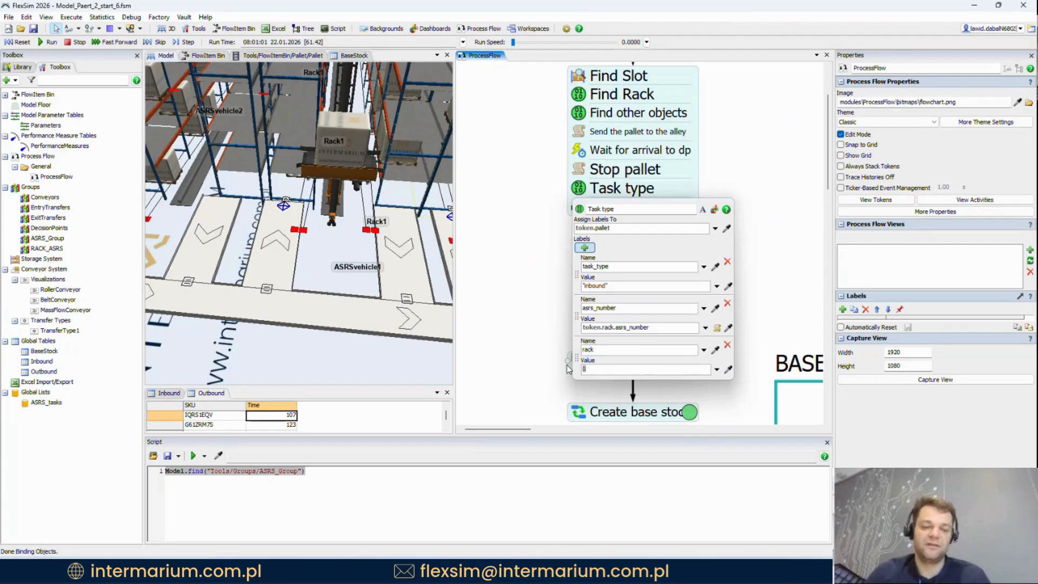
pyautogui.write('token.rack')
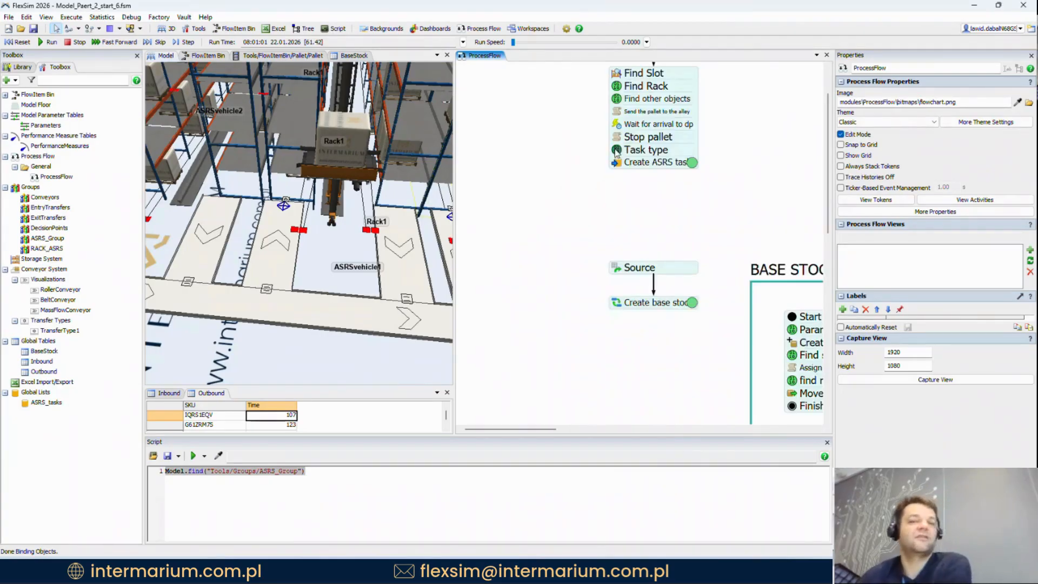
pyautogui.click(615, 147)
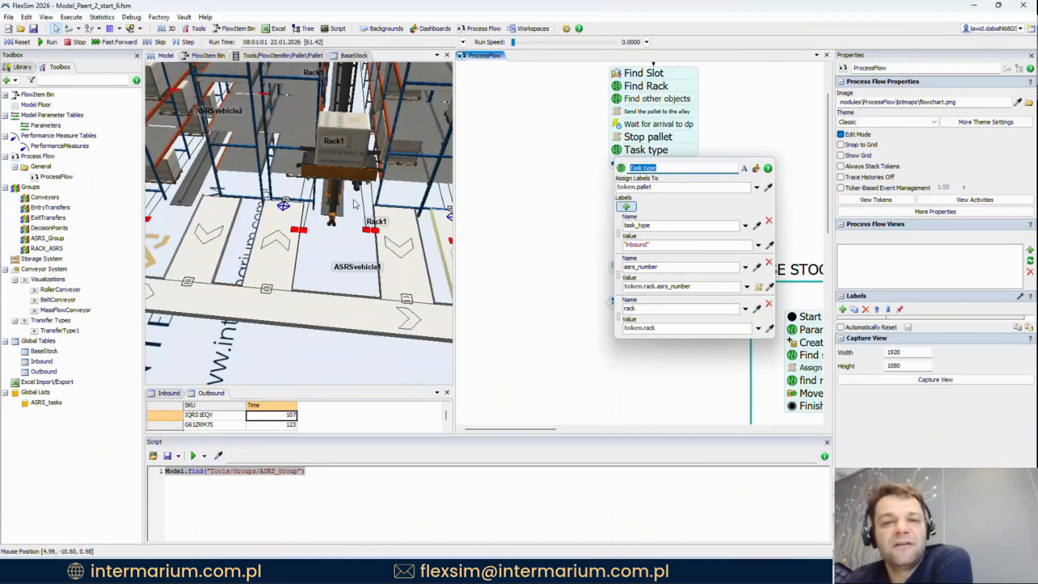
pyautogui.click(706, 141)
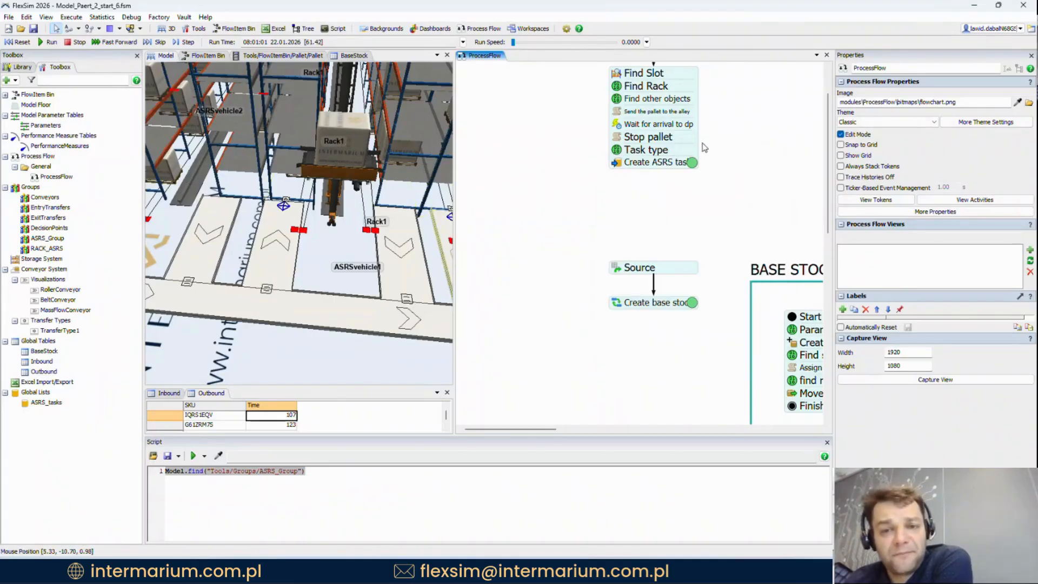
# Step: Reset and run the model until a pallet reaches the entry conveyor, and compare its labels with the Task type assignments
pyautogui.click(19, 41)
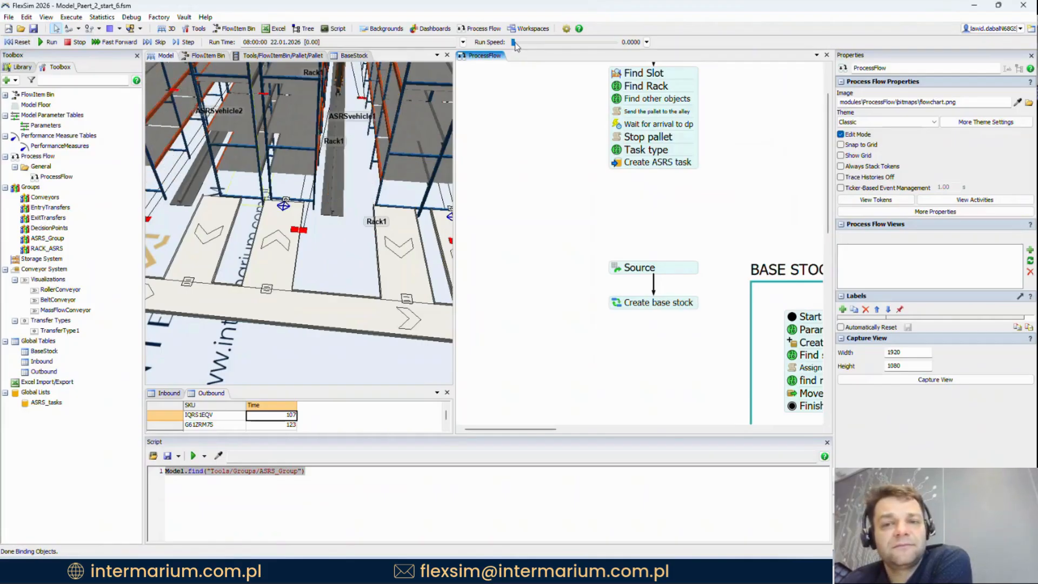
pyautogui.moveTo(515, 45)
pyautogui.mouseDown()
pyautogui.moveTo(524, 49)
pyautogui.moveTo(509, 48)
pyautogui.mouseUp()
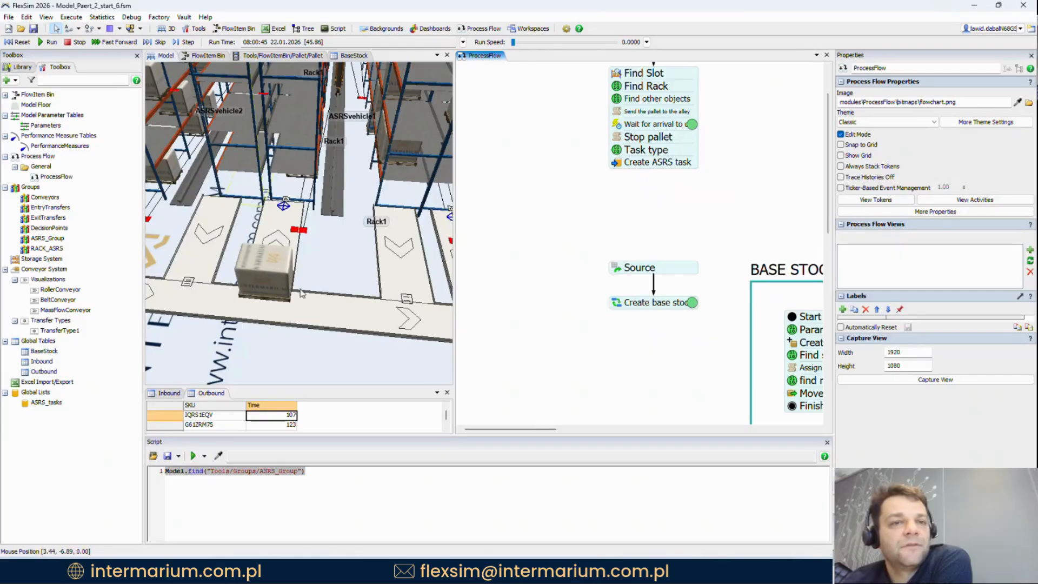
pyautogui.click(287, 303)
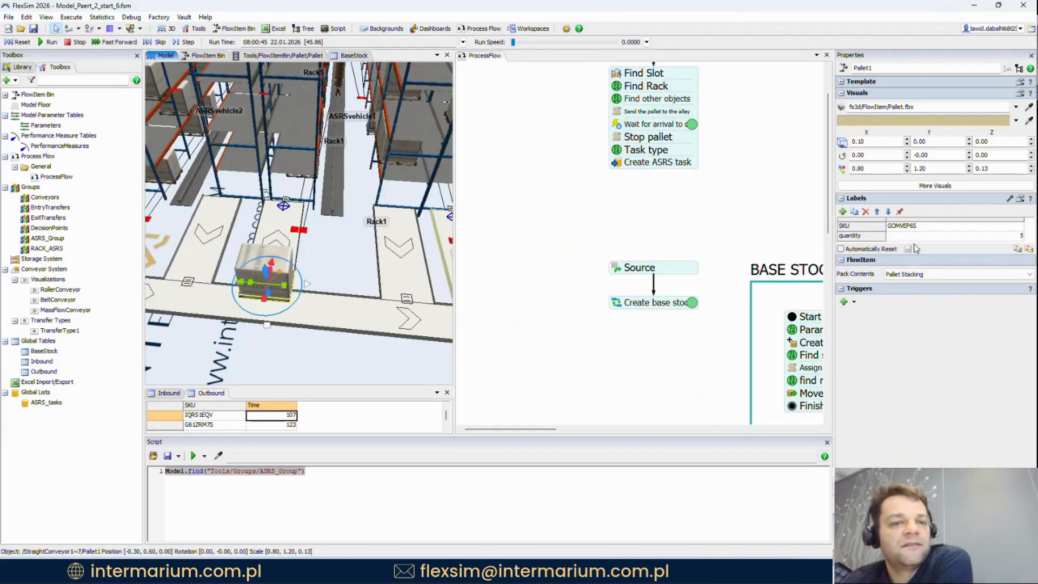
pyautogui.click(622, 150)
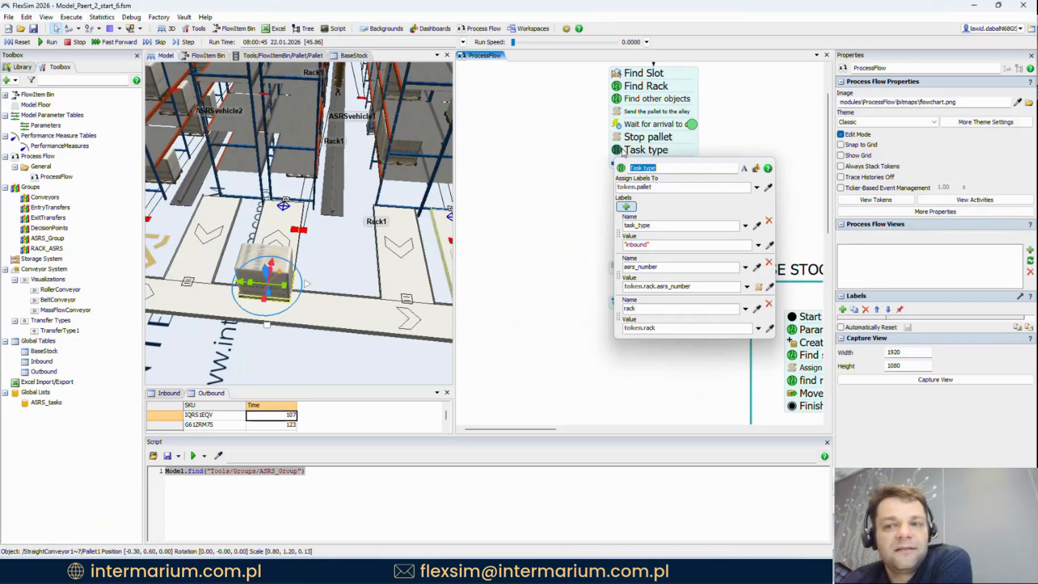
pyautogui.click(742, 130)
# Step: Continue the run slowly until the pallet's token reaches the Create ASRS task activity, and inspect the pallet's rack label
pyautogui.scroll(-3, 741, 124)
pyautogui.scroll(3, 741, 123)
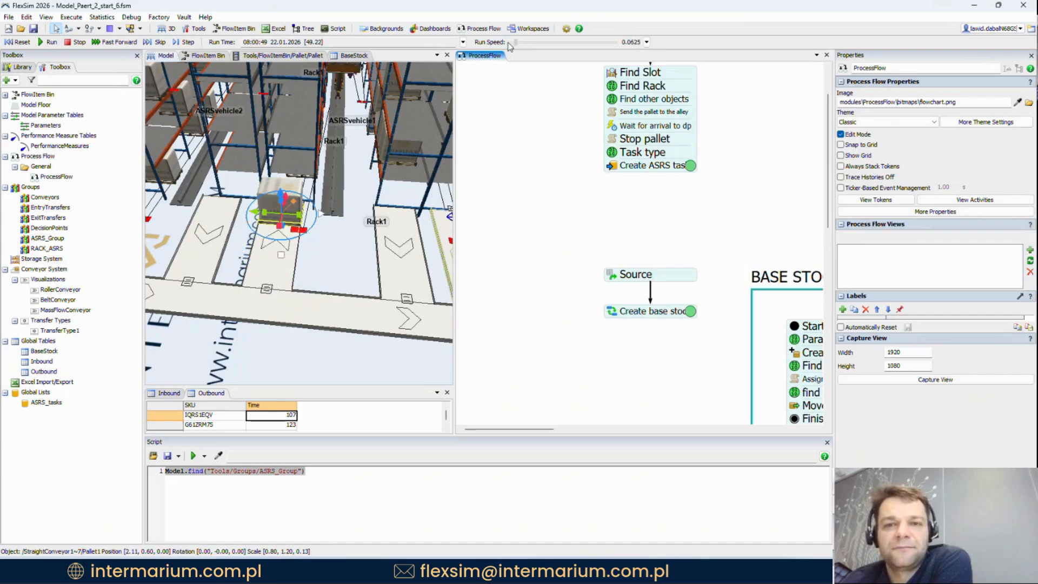
pyautogui.click(298, 223)
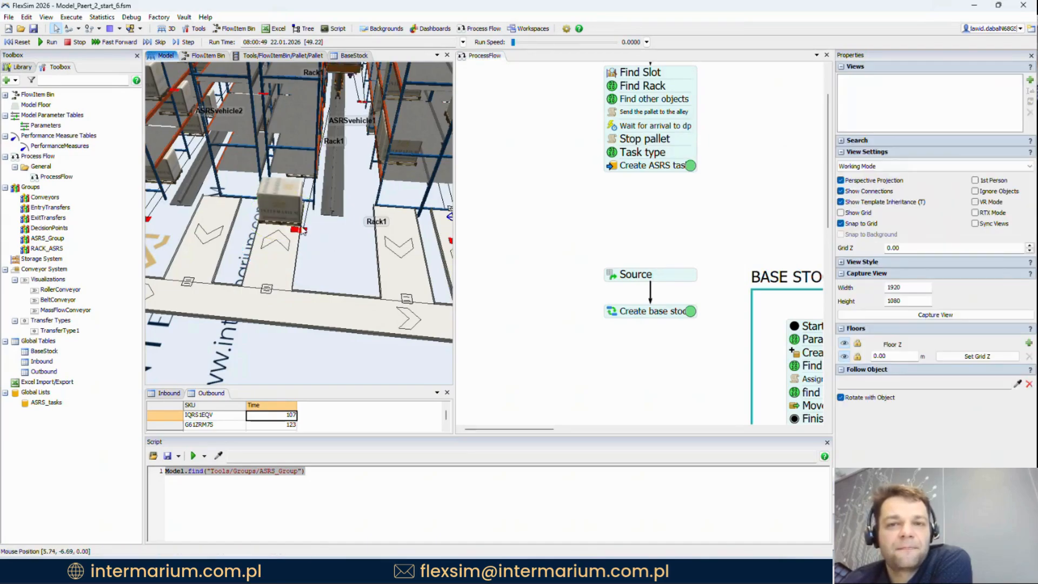
pyautogui.click(921, 266)
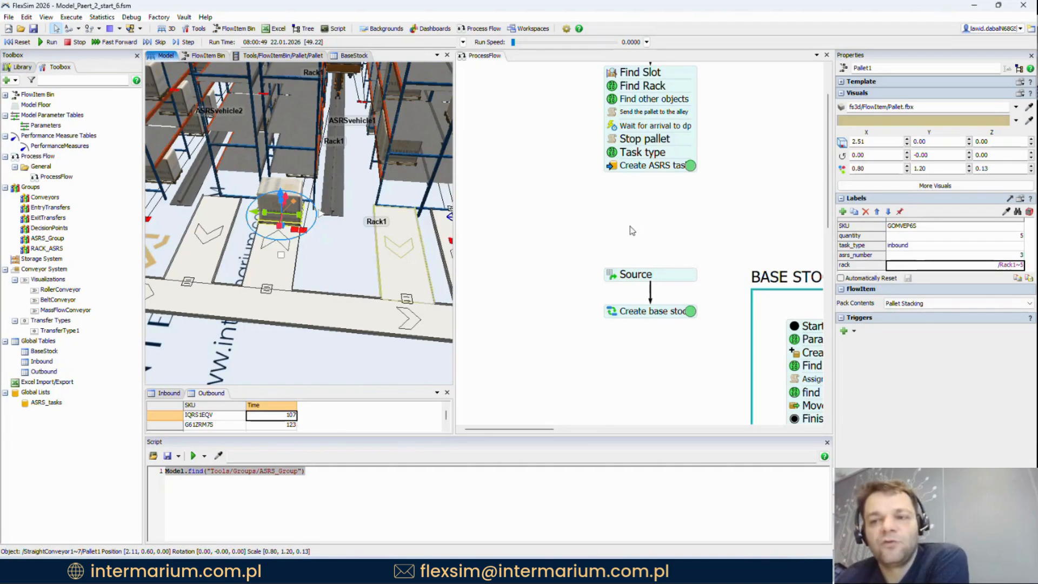
pyautogui.scroll(-5, 627, 227)
pyautogui.scroll(5, 695, 336)
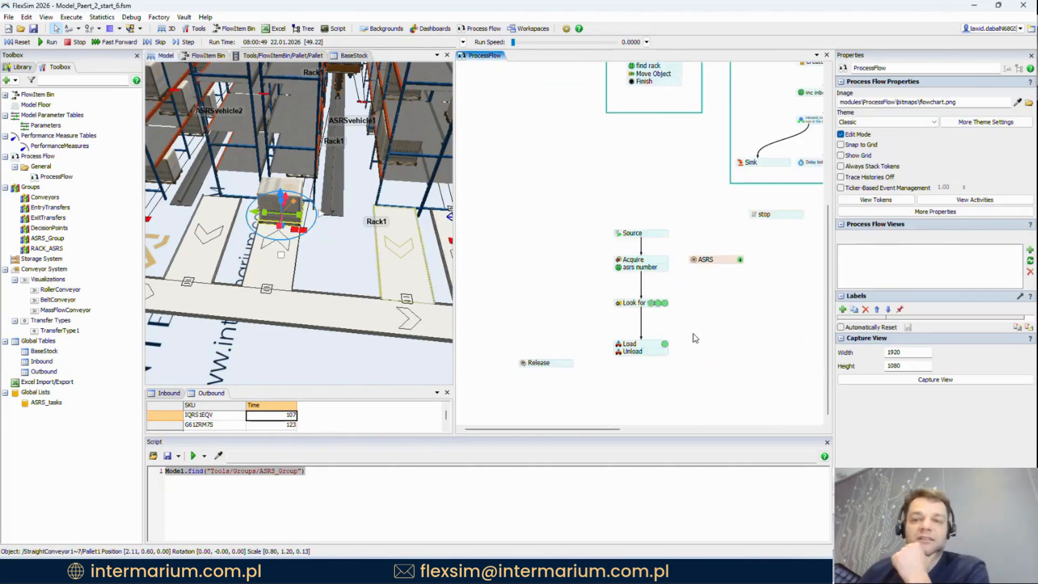
# Step: Set the Unload activity's station to token.pallet.rack
pyautogui.click(598, 267)
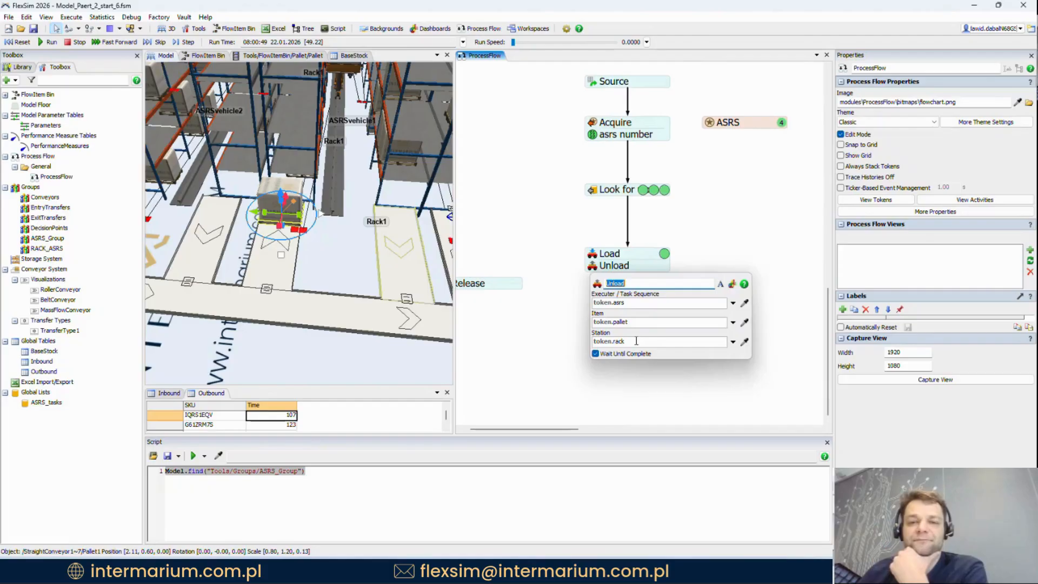
pyautogui.doubleClick(619, 341)
pyautogui.write('pallet')
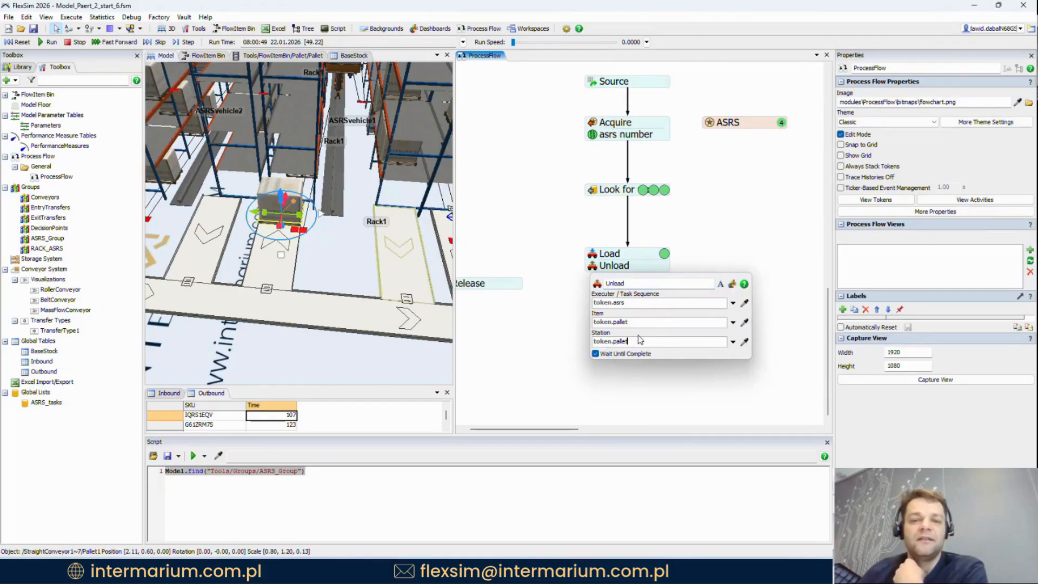
pyautogui.write('.rac')
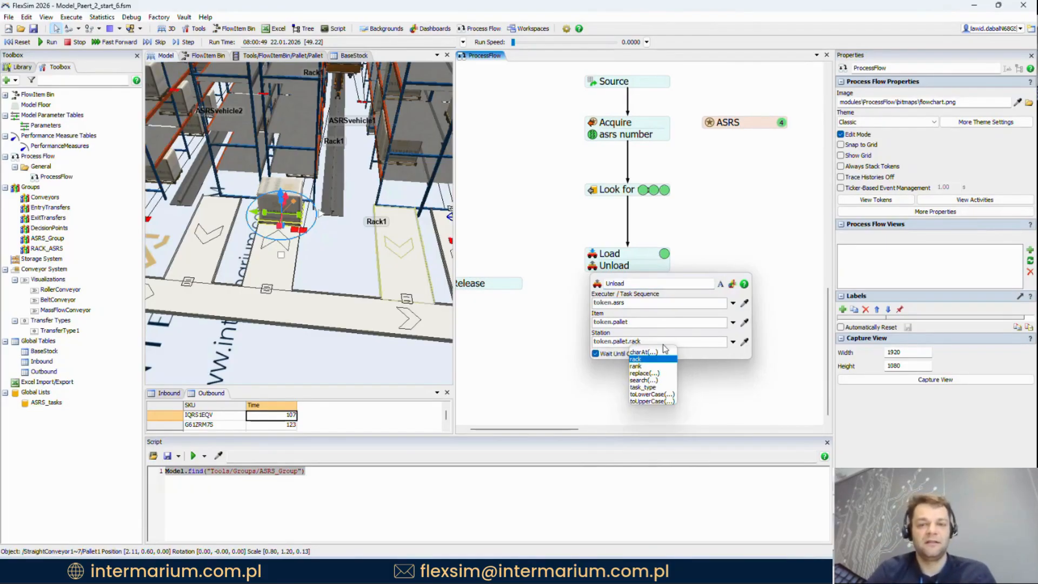
pyautogui.write('k')
pyautogui.press('Return')
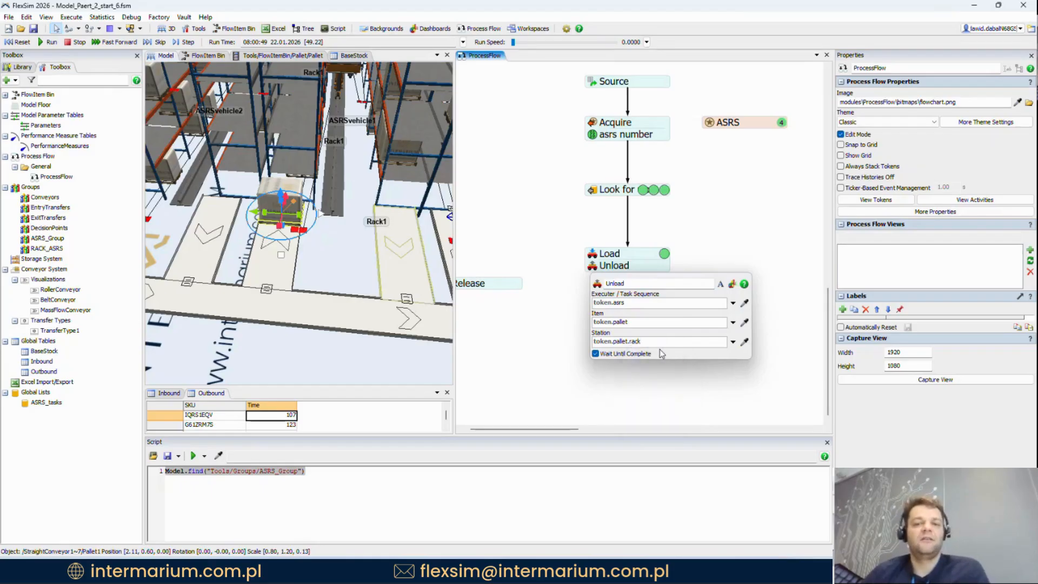
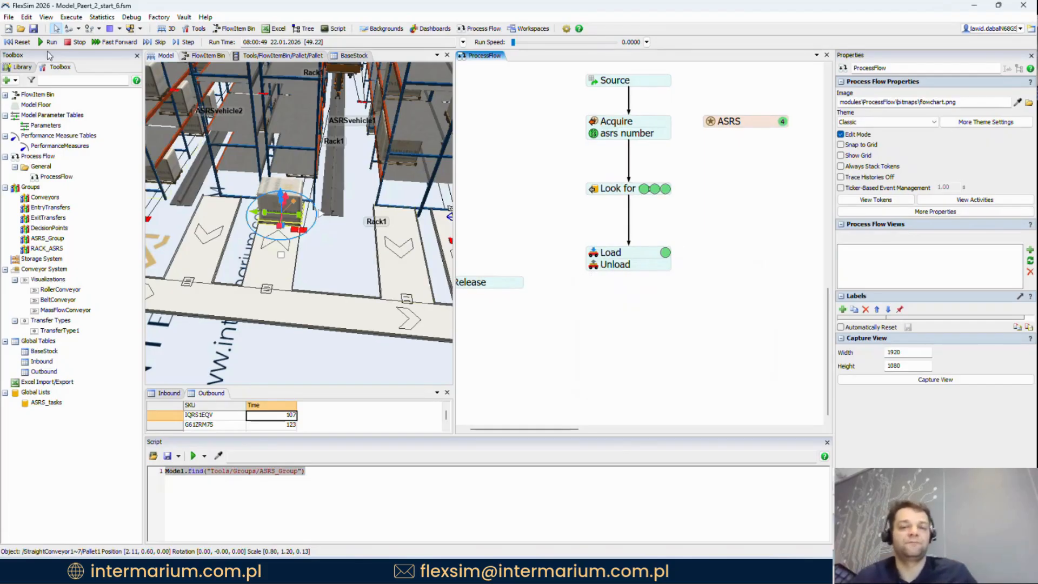
# Step: Run the model at low speed, watch the ASRS vehicles take inbound pallets to the racks, and reset it
pyautogui.click(17, 41)
pyautogui.moveTo(514, 44); pyautogui.dragTo(516, 48)
pyautogui.scroll(-5, 385, 209)
pyautogui.moveTo(397, 293); pyautogui.dragTo(333, 301)
pyautogui.scroll(-3, 334, 301)
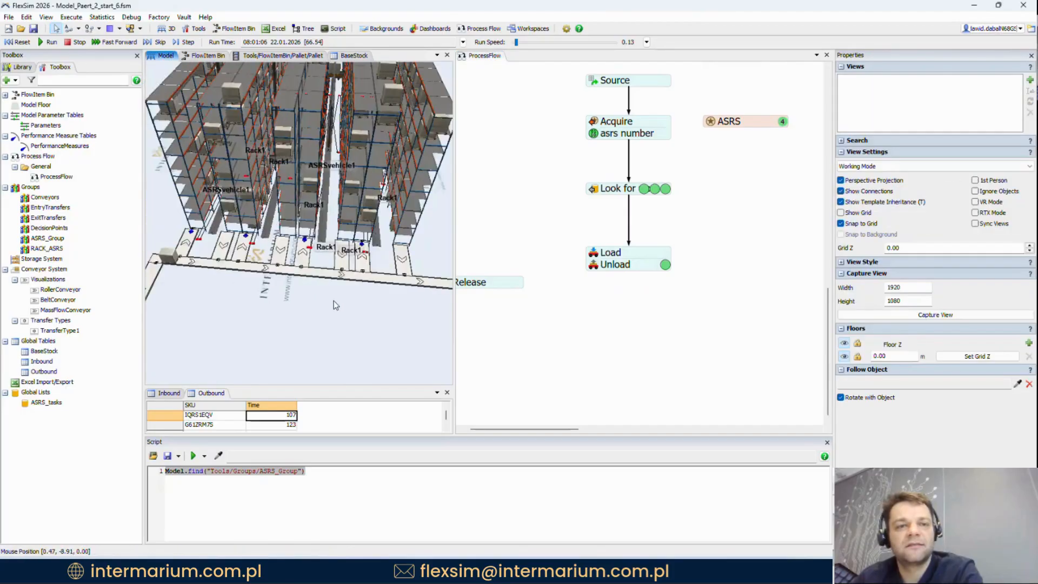
pyautogui.scroll(3, 333, 300)
pyautogui.moveTo(517, 42); pyautogui.dragTo(518, 43)
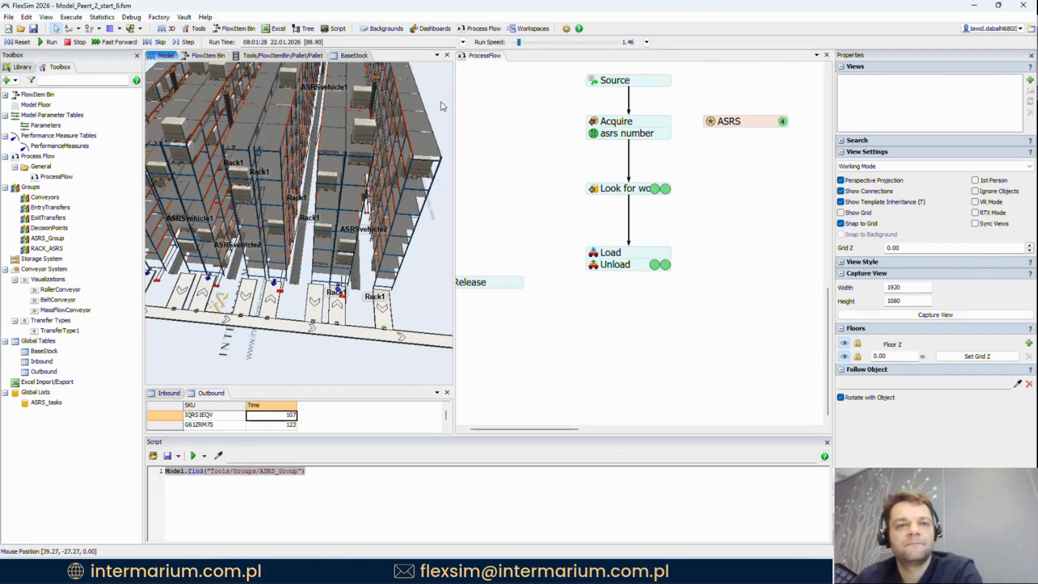
pyautogui.moveTo(269, 345); pyautogui.dragTo(325, 329, button='right')
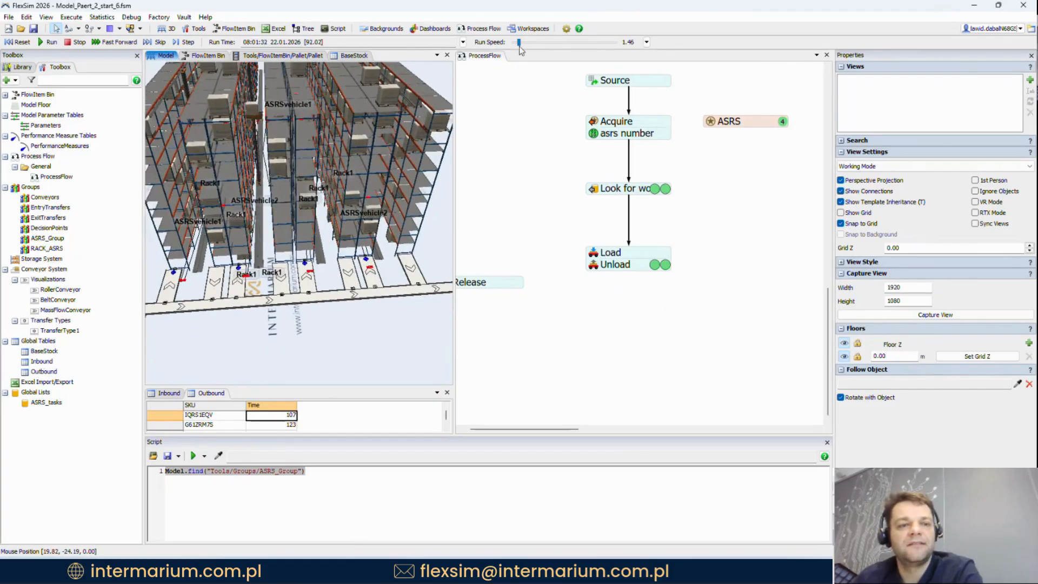
pyautogui.moveTo(518, 42); pyautogui.dragTo(515, 43)
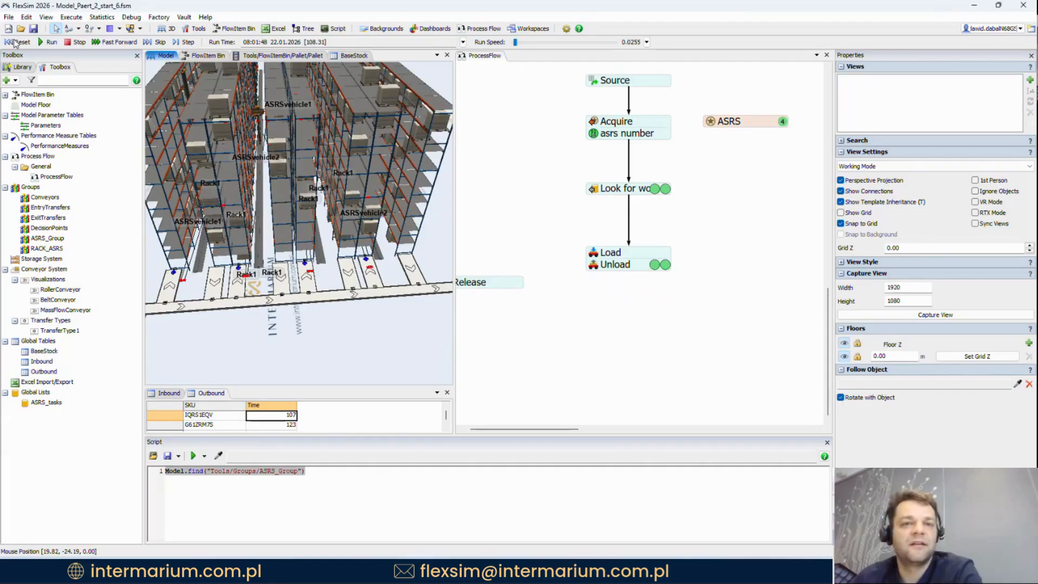
pyautogui.click(18, 42)
# Step: Connect the Load/Unload block back to the Look for work activity to form a loop
pyautogui.click(674, 234)
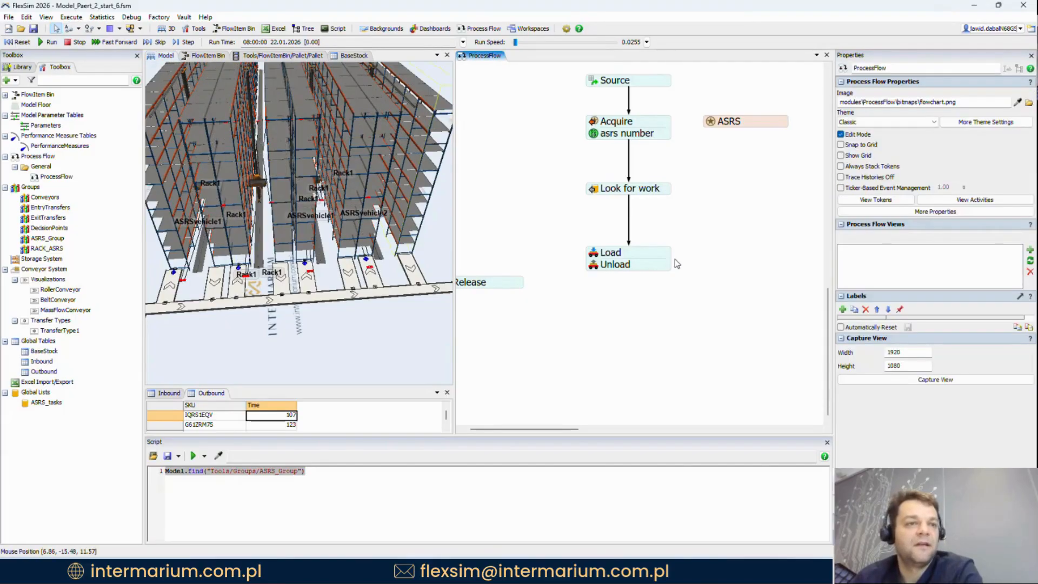
pyautogui.moveTo(578, 253); pyautogui.dragTo(595, 136)
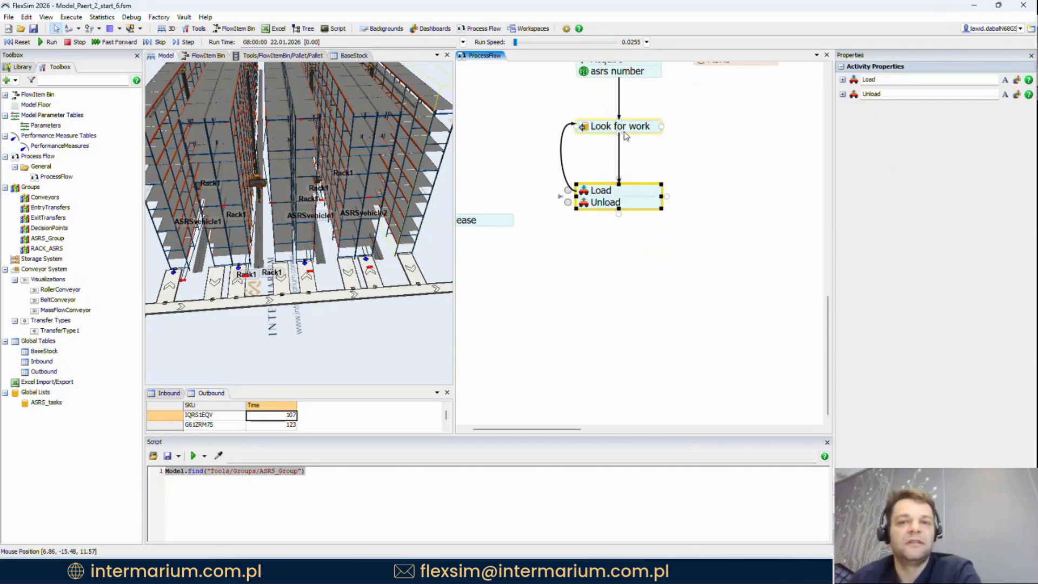
pyautogui.moveTo(613, 171)
pyautogui.mouseDown()
pyautogui.moveTo(607, 124)
pyautogui.moveTo(608, 153)
pyautogui.mouseUp()
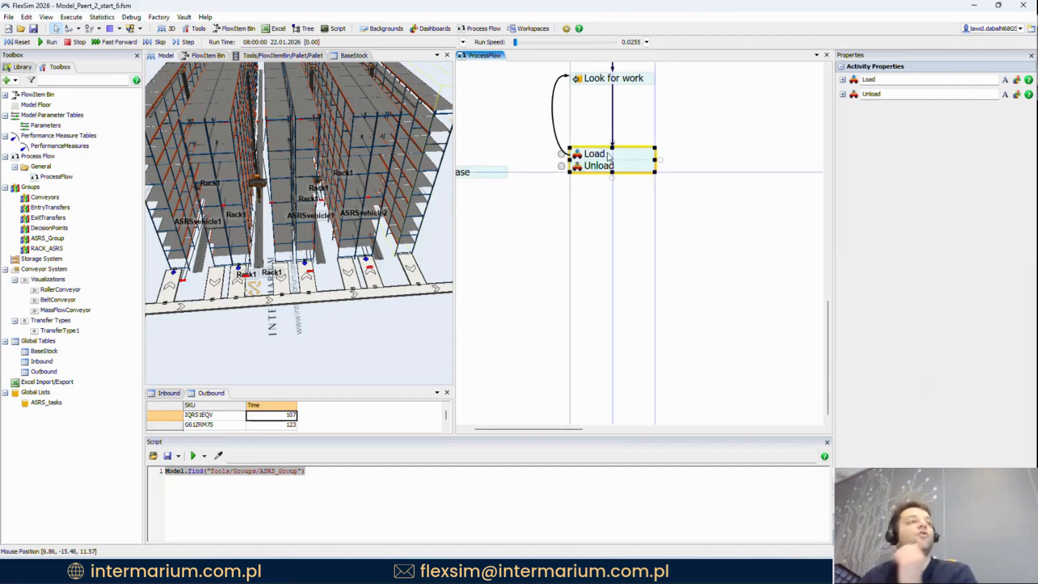
pyautogui.moveTo(617, 89); pyautogui.dragTo(606, 133)
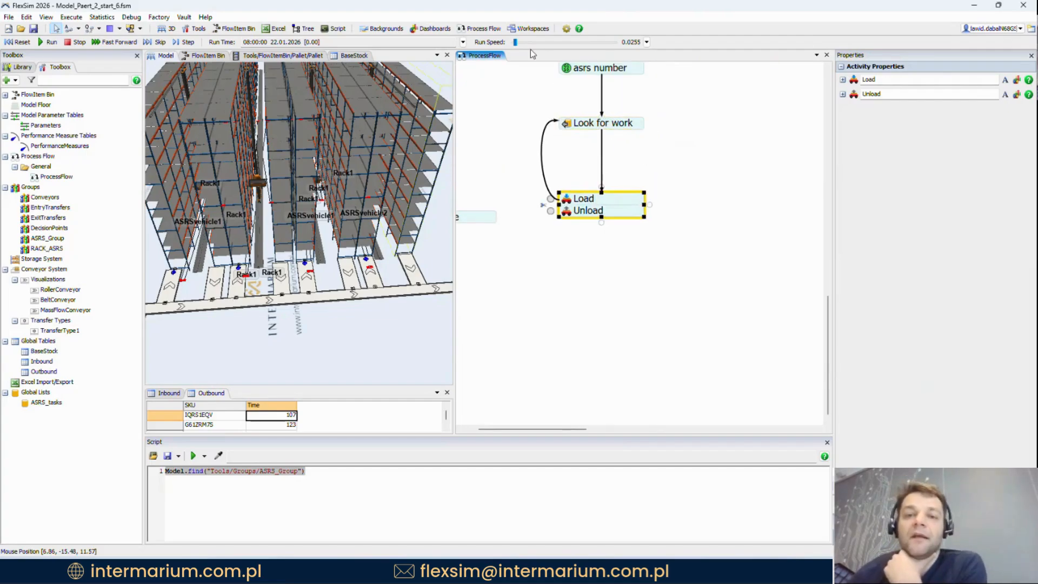
# Step: Run the model at speed 10.50, follow the tokens through the process flow blocks, and reset the model
pyautogui.moveTo(515, 43)
pyautogui.mouseDown()
pyautogui.moveTo(531, 43)
pyautogui.moveTo(522, 44)
pyautogui.mouseUp()
pyautogui.click(48, 42)
pyautogui.scroll(-3, 543, 210)
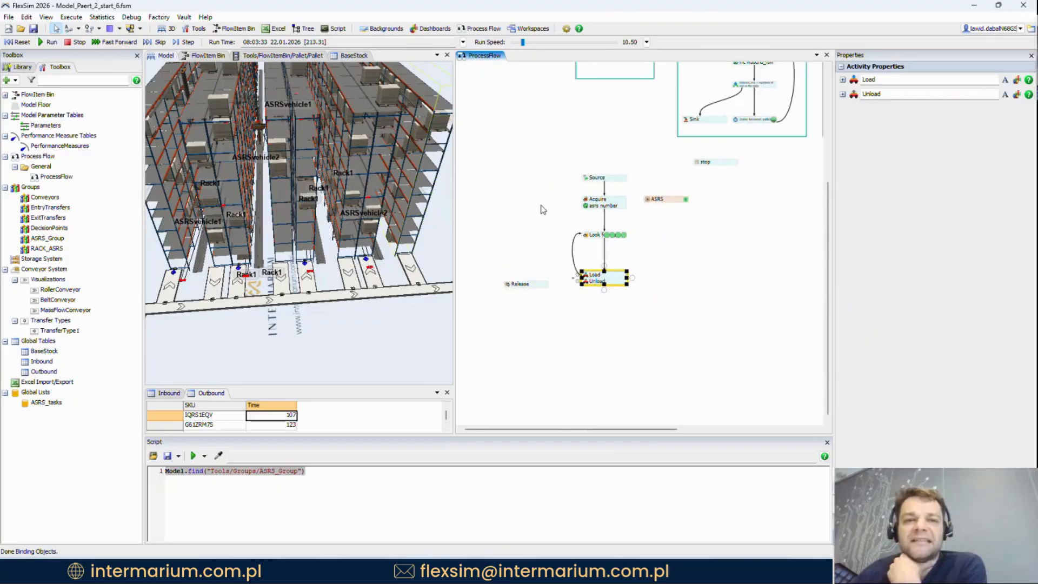
pyautogui.scroll(-2, 549, 261)
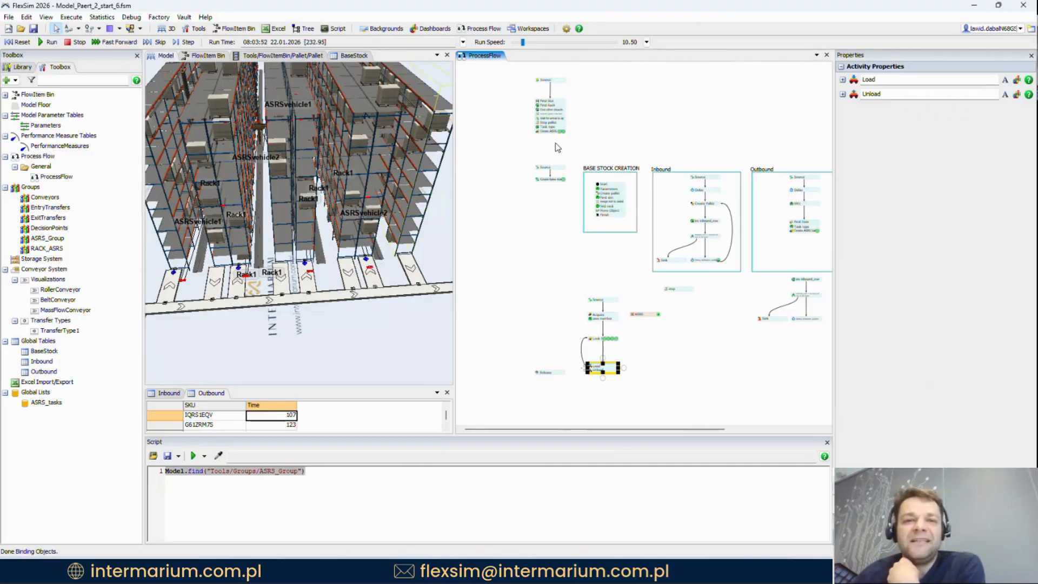
pyautogui.scroll(3, 543, 249)
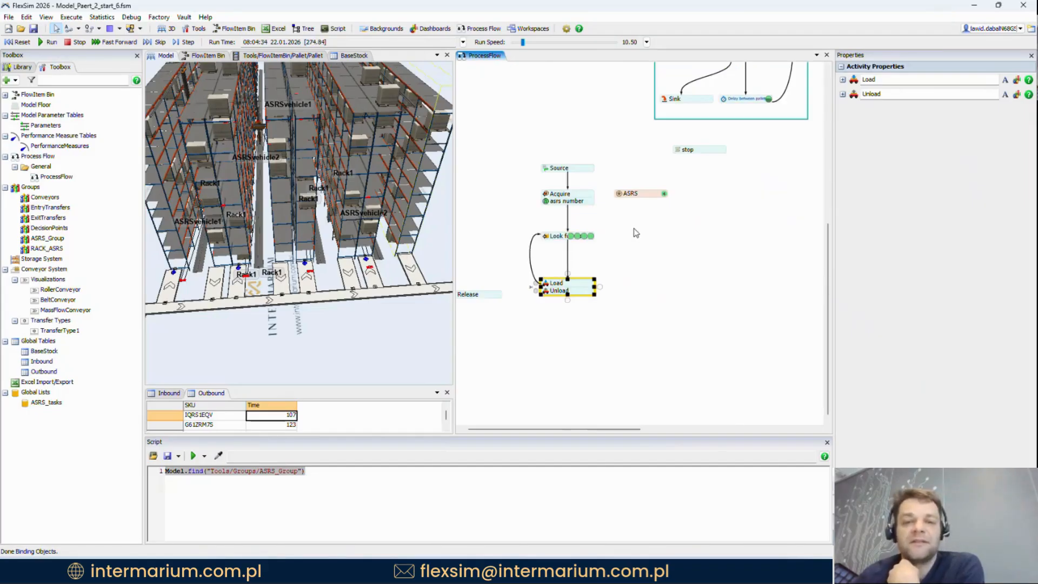
pyautogui.click(23, 43)
# Step: Examine the Look for work activity's full query and the sorting options available for it
pyautogui.scroll(2, 581, 239)
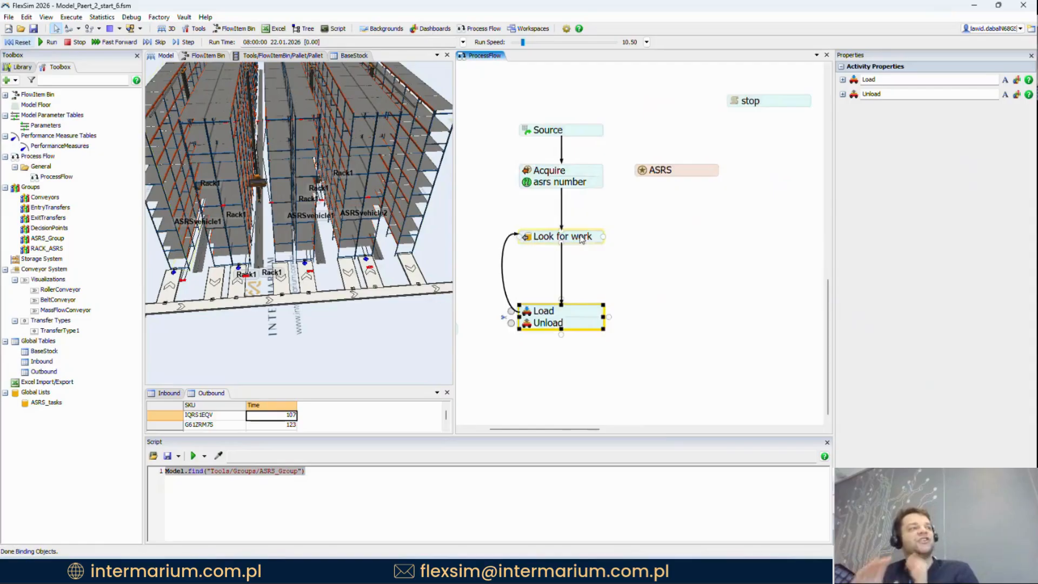
pyautogui.scroll(1, 581, 240)
pyautogui.doubleClick(579, 238)
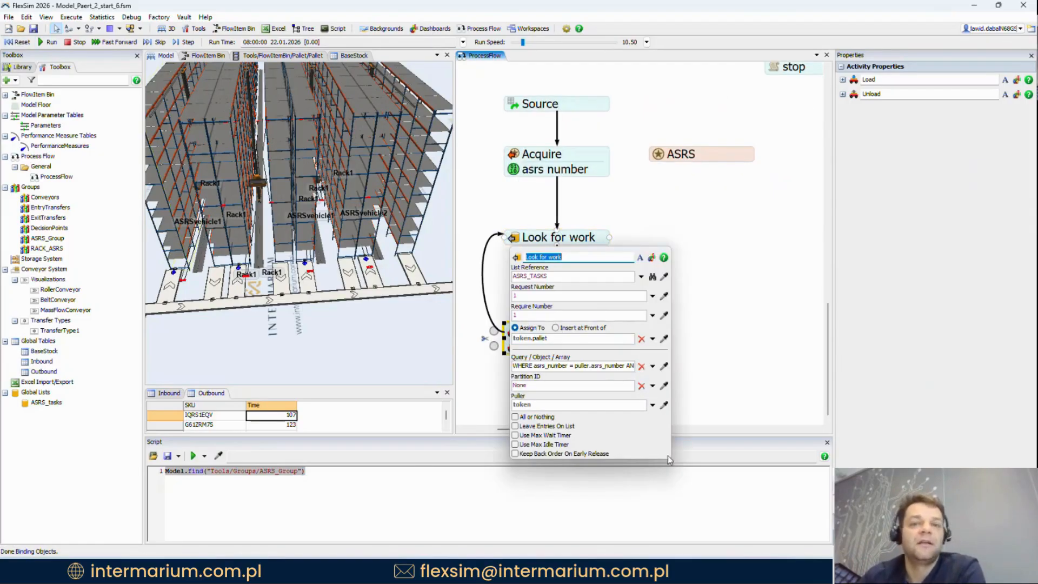
pyautogui.moveTo(668, 455); pyautogui.dragTo(768, 465)
pyautogui.moveTo(696, 365); pyautogui.dragTo(486, 357)
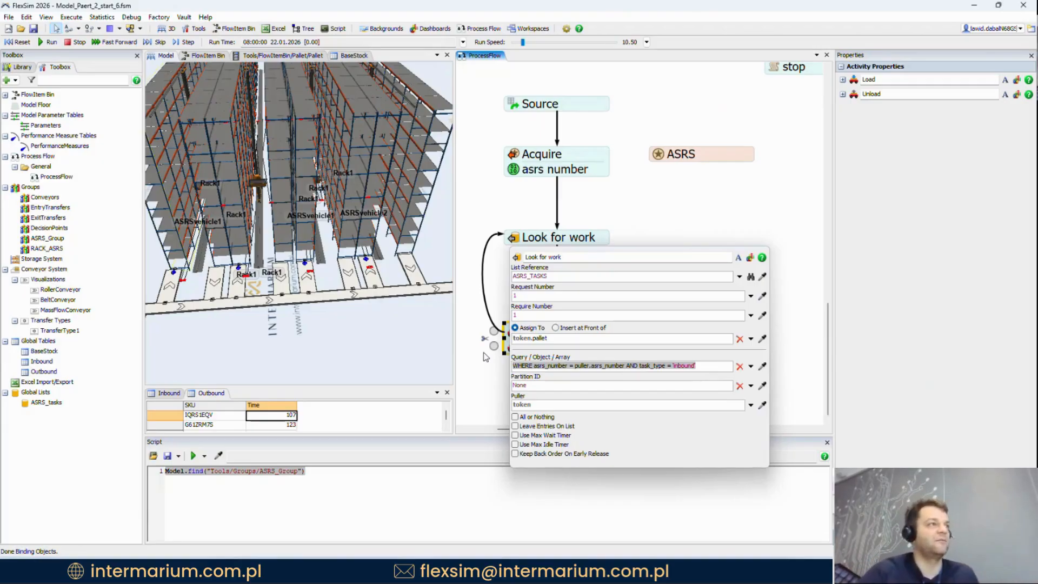
pyautogui.click(750, 367)
pyautogui.moveTo(718, 231)
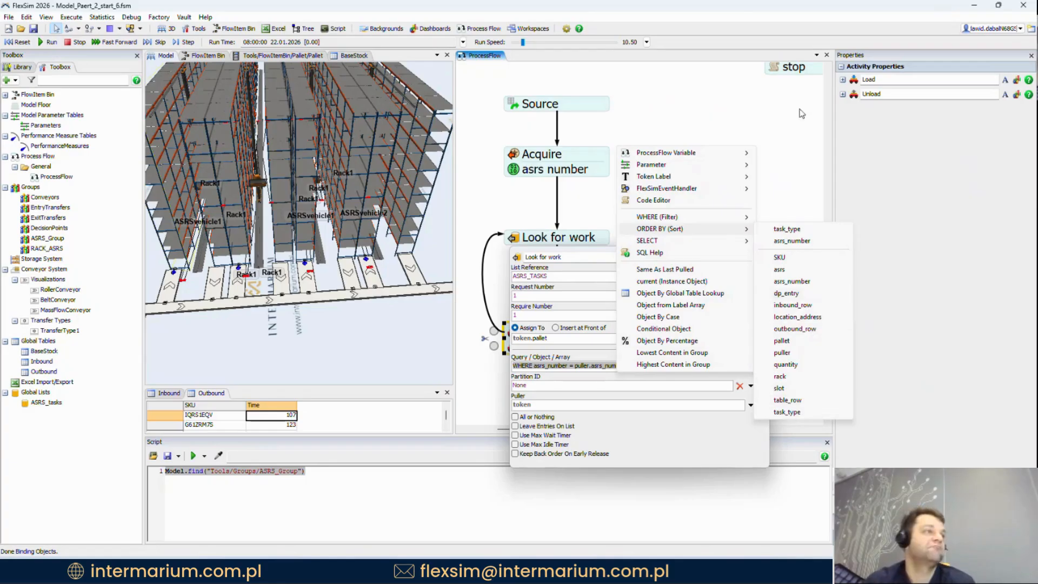
pyautogui.click(789, 121)
# Step: Delete the return connector from Load to Look for work, and move the Load/Unload block closer to Look for work
pyautogui.moveTo(599, 297); pyautogui.dragTo(616, 218)
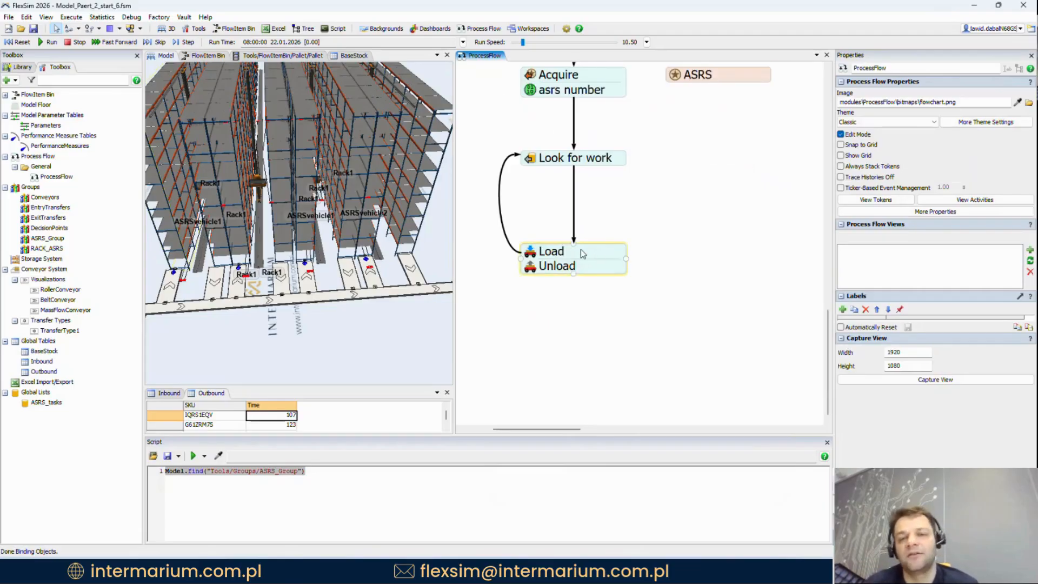
pyautogui.click(540, 258)
pyautogui.click(514, 195)
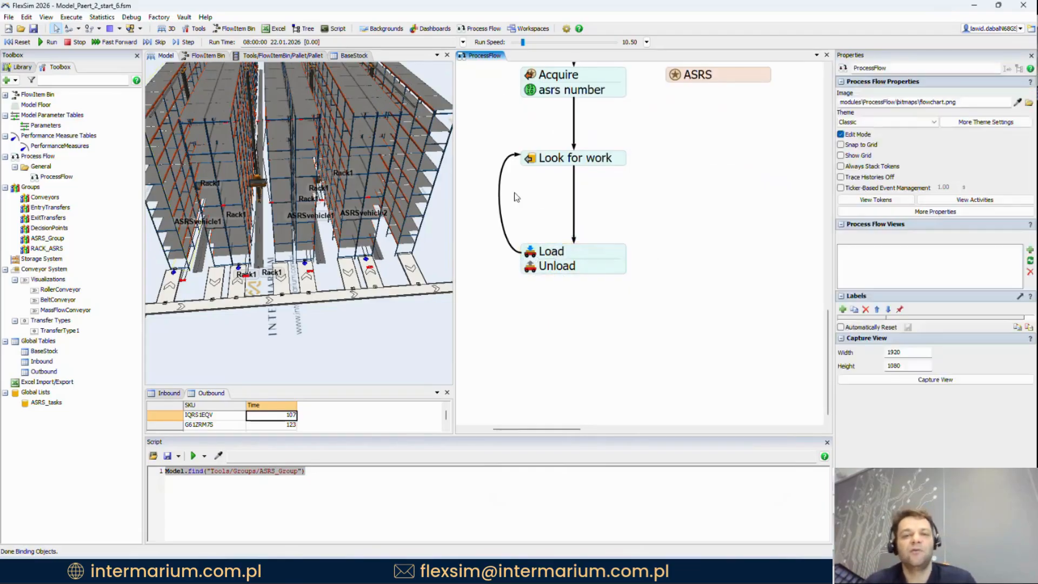
pyautogui.click(500, 194)
pyautogui.press('Delete')
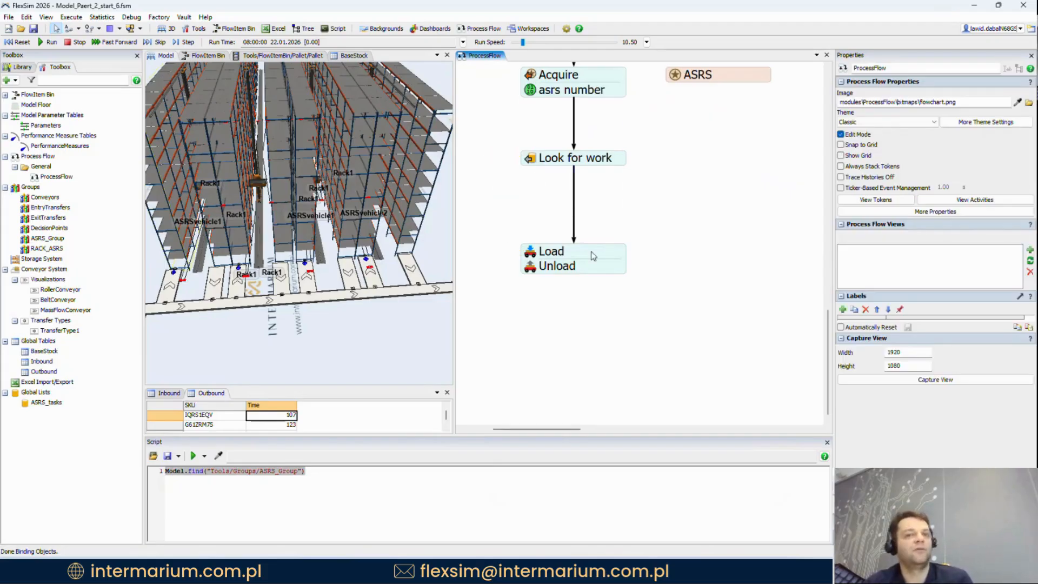
pyautogui.moveTo(591, 252); pyautogui.dragTo(594, 224)
# Step: Duplicate the Look for work activity and place the copy directly beneath the Load/Unload block
pyautogui.click(601, 164)
pyautogui.click(653, 208)
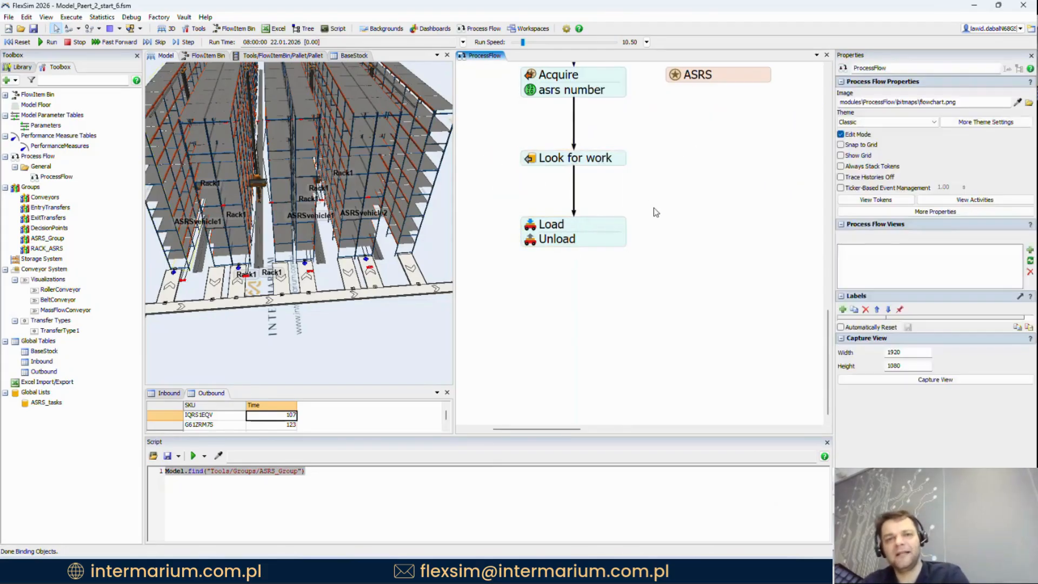
pyautogui.click(597, 164)
pyautogui.hotkey('ctrl', 'c')
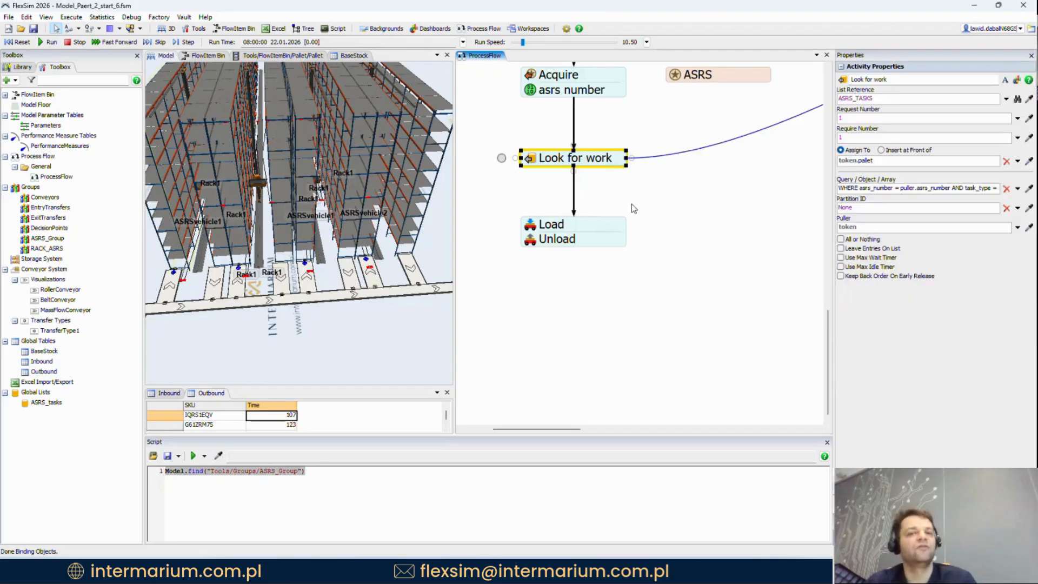
pyautogui.click(678, 218)
pyautogui.hotkey('ctrl', 'v')
pyautogui.moveTo(703, 227); pyautogui.dragTo(549, 306)
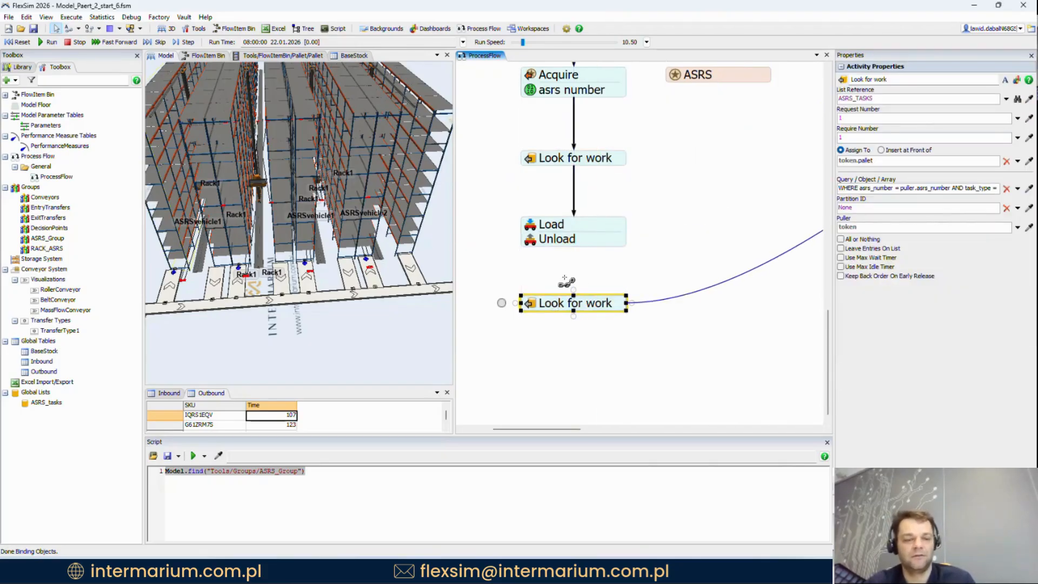
# Step: Rename the original Look for work activity above the Load/Unload block as Look for work Inbound
pyautogui.doubleClick(599, 162)
pyautogui.click(610, 176)
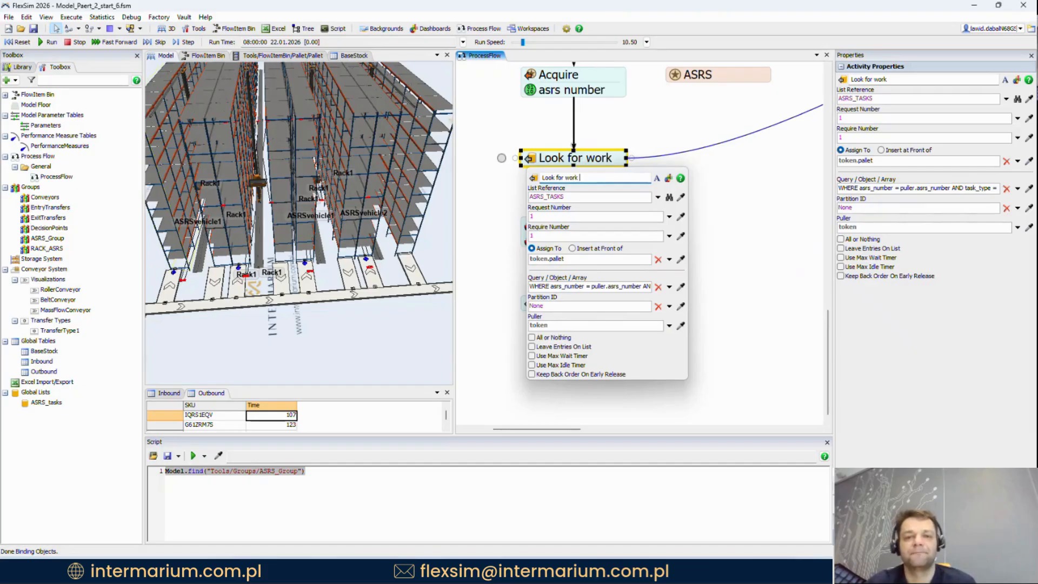
pyautogui.click(658, 145)
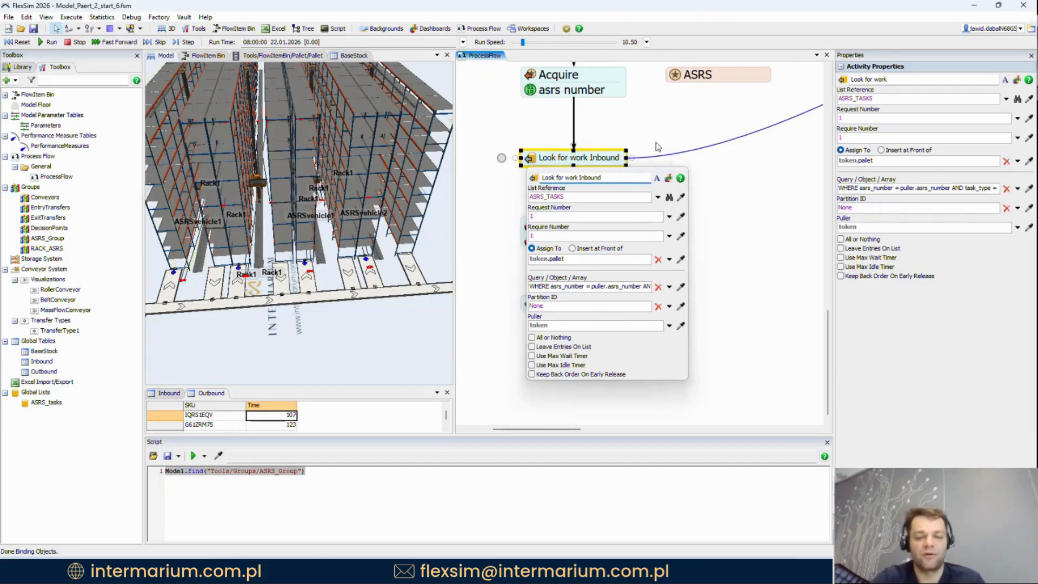
# Step: Rename the copied activity as Look for work Outbound and connect the Load/Unload block to it
pyautogui.doubleClick(562, 302)
pyautogui.click(620, 323)
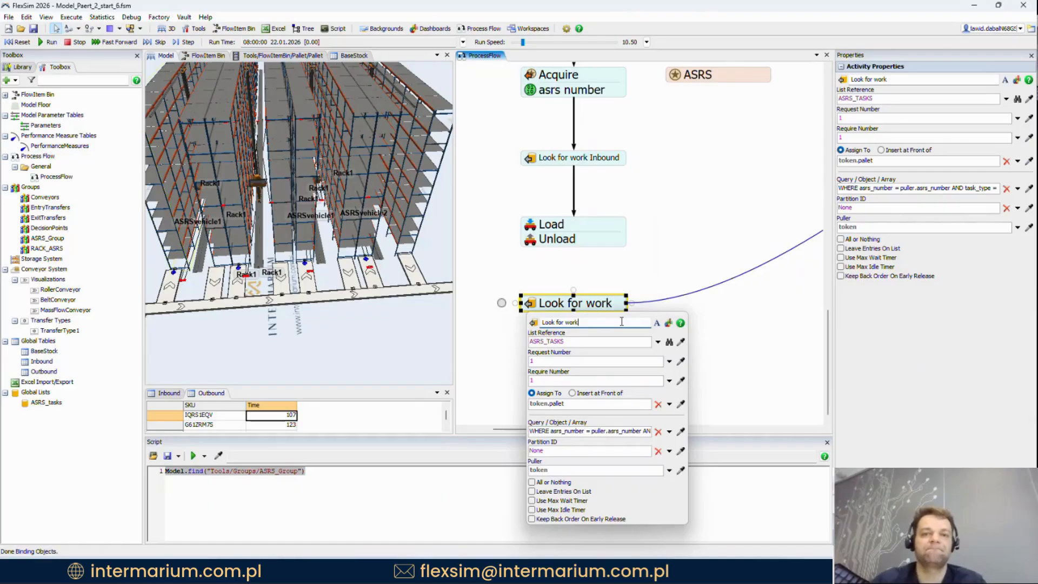
pyautogui.write('ound')
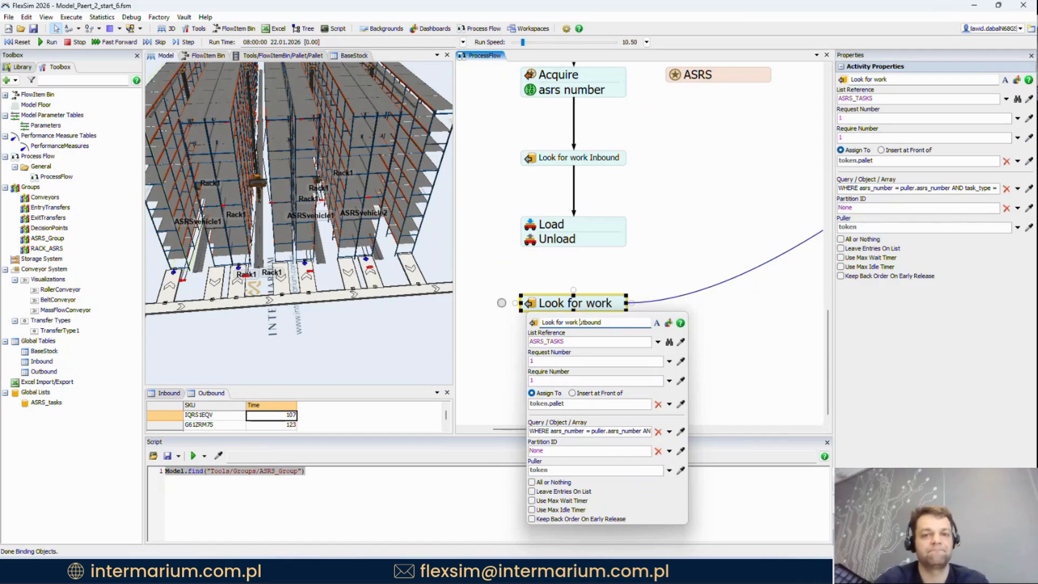
pyautogui.click(743, 226)
pyautogui.click(743, 225)
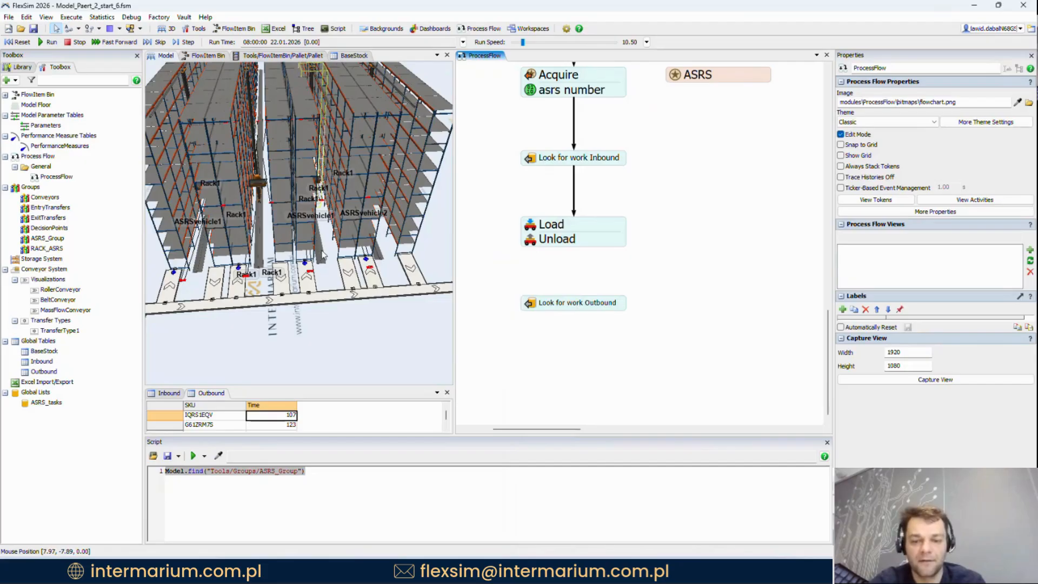
pyautogui.moveTo(574, 246); pyautogui.dragTo(577, 302)
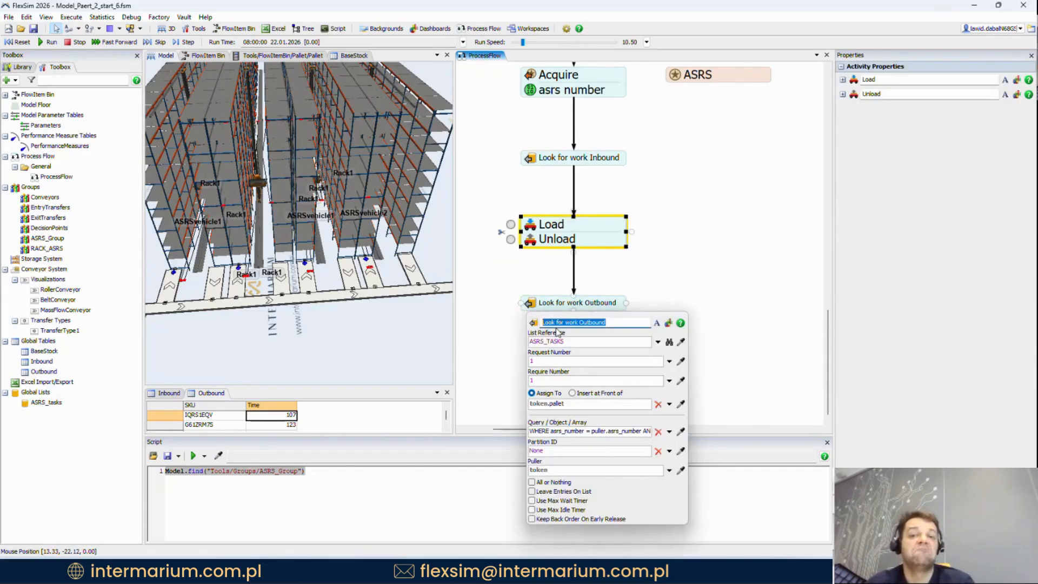
# Step: Change the task_type condition in the Look for work Outbound query to 'outbound'
pyautogui.moveTo(620, 432); pyautogui.dragTo(694, 434)
pyautogui.click(635, 432)
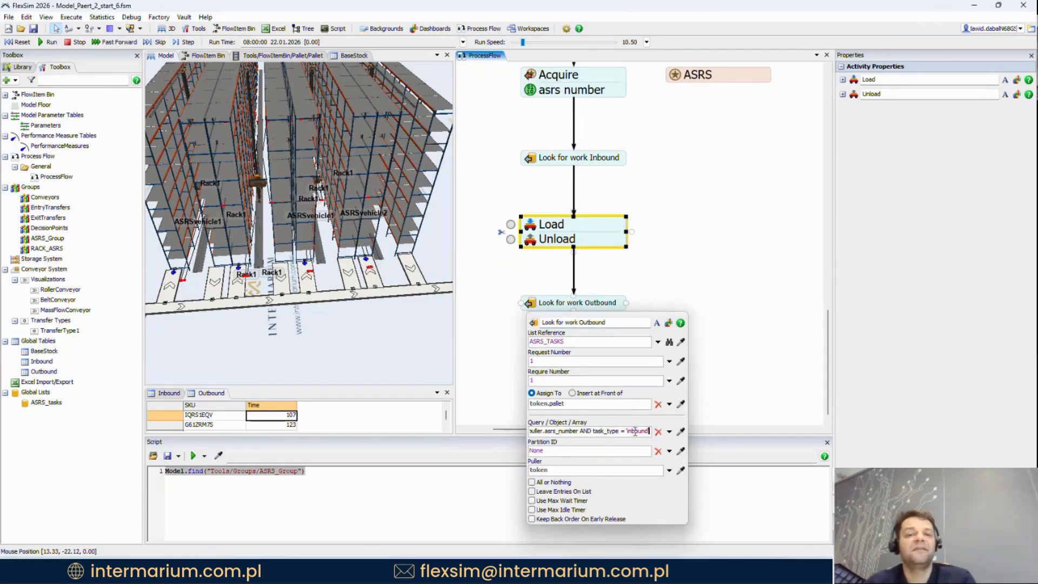
pyautogui.moveTo(628, 432); pyautogui.dragTo(651, 432)
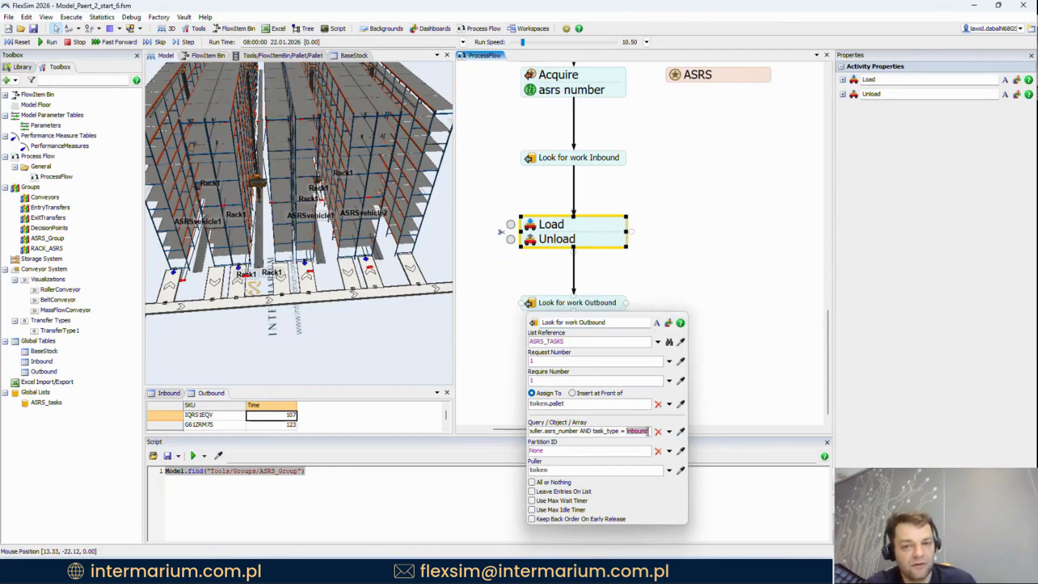
pyautogui.write('out')
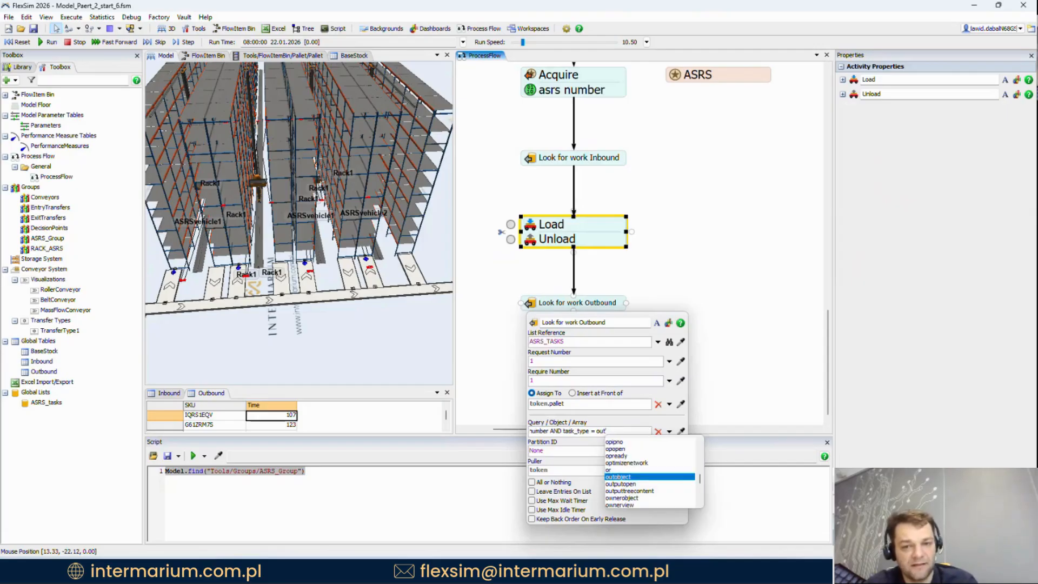
pyautogui.press('BackSpace')
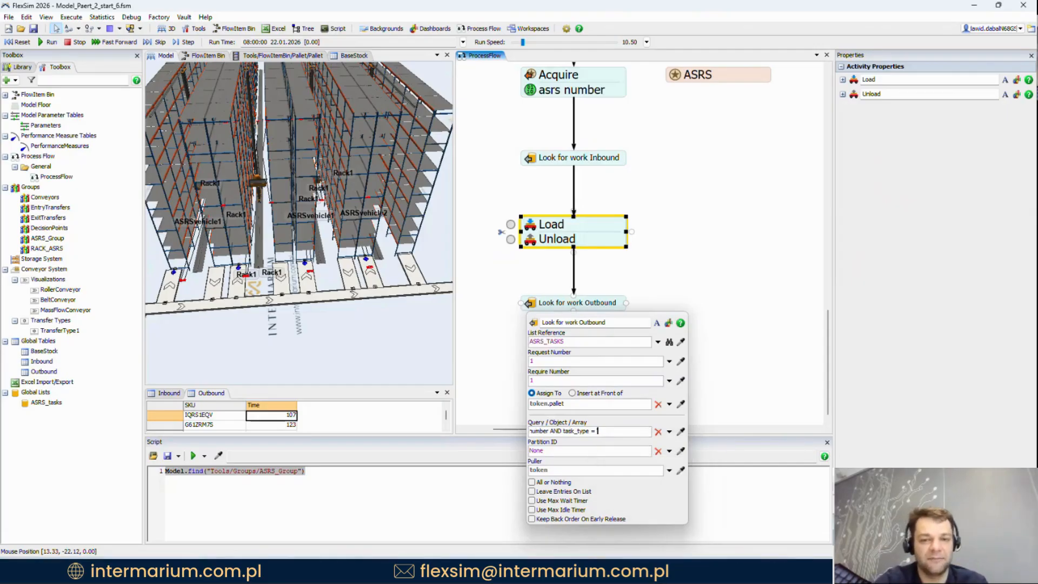
pyautogui.write('tbound')
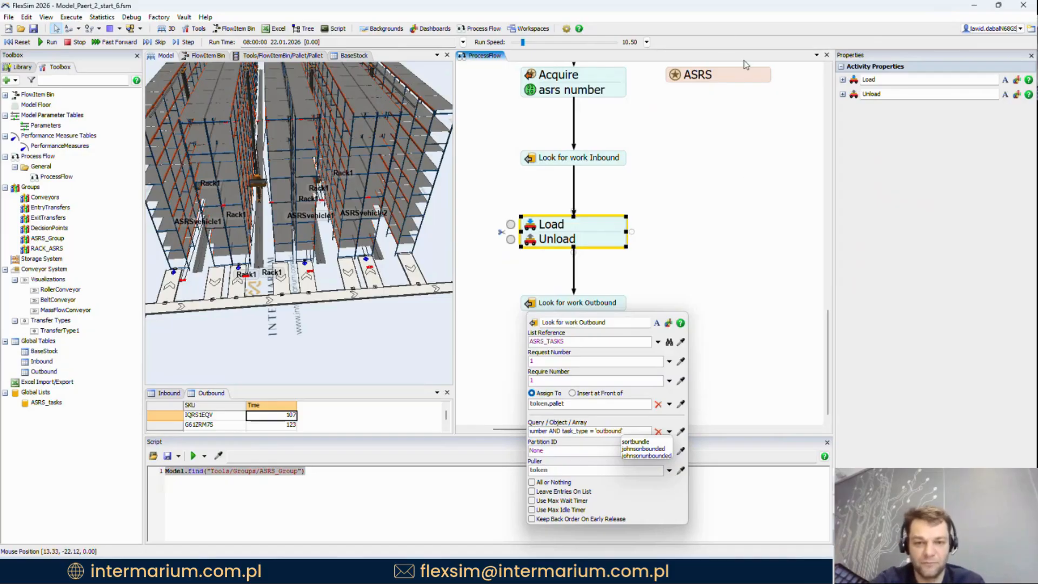
pyautogui.click(717, 201)
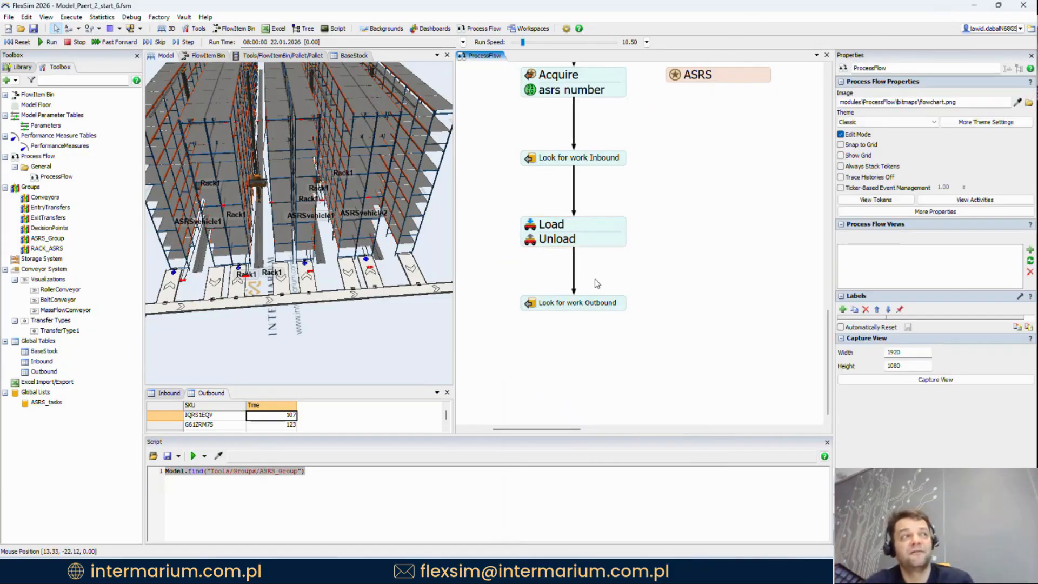
# Step: Duplicate the Load/Unload block beneath Look for work Outbound and connect Look for work Outbound to the copy
pyautogui.moveTo(595, 302); pyautogui.dragTo(602, 214)
pyautogui.click(598, 237)
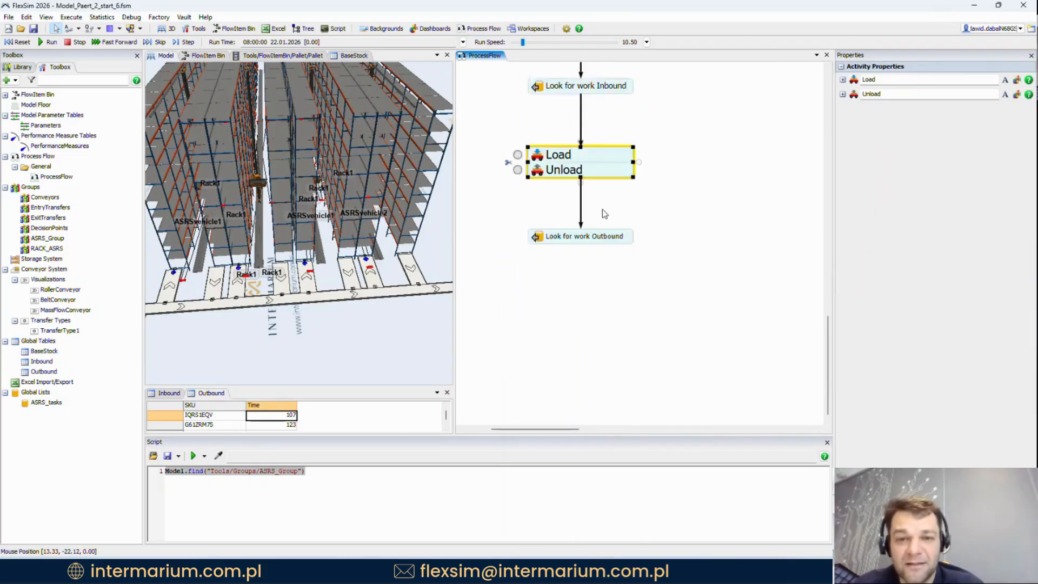
pyautogui.click(597, 235)
pyautogui.click(599, 164)
pyautogui.click(657, 224)
pyautogui.hotkey('ctrl', 'v')
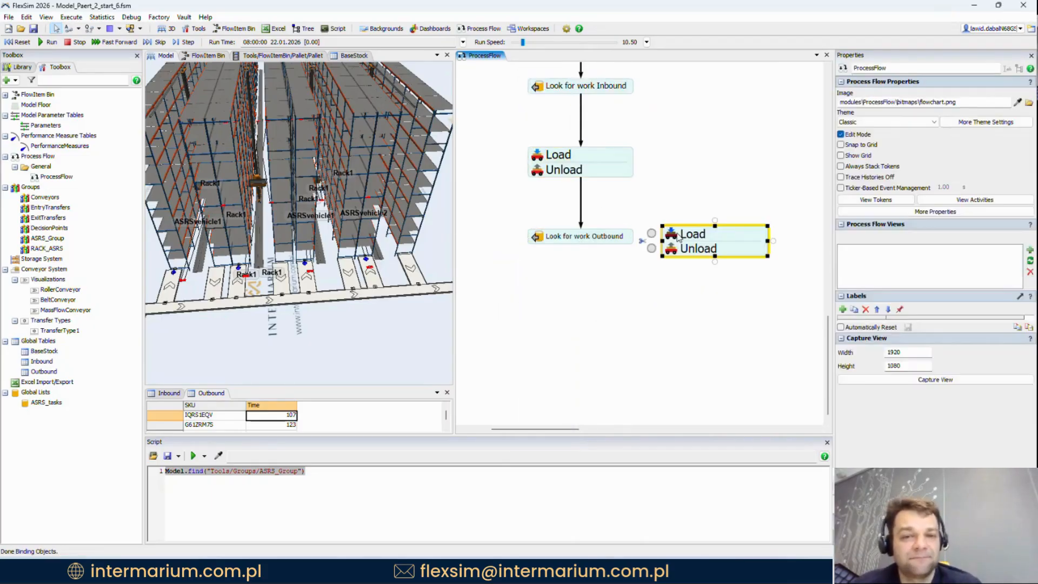
pyautogui.moveTo(712, 249); pyautogui.dragTo(577, 323)
pyautogui.moveTo(580, 245); pyautogui.dragTo(590, 318)
pyautogui.click(590, 265)
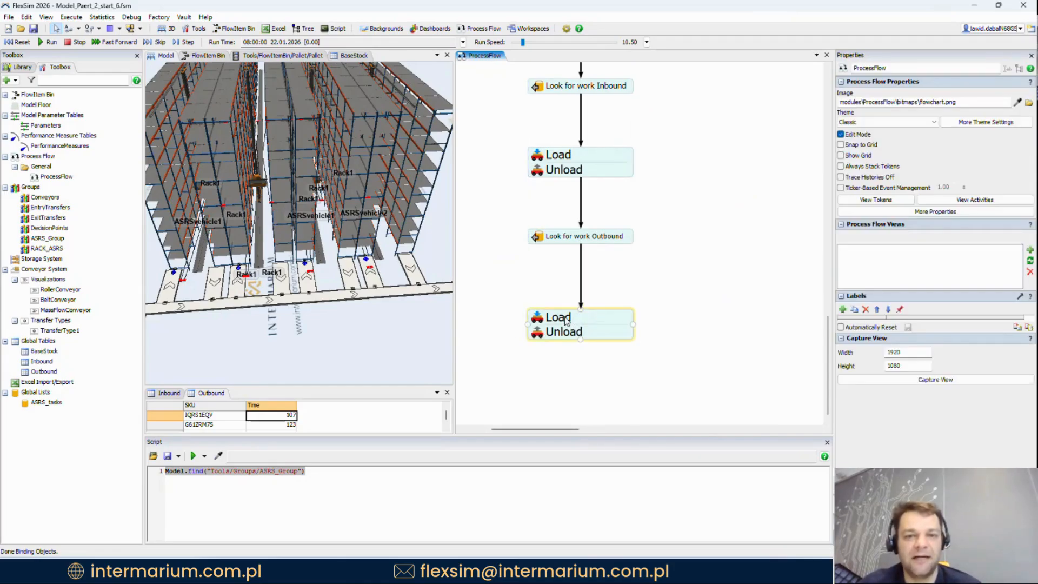
# Step: Review the settings of Look for work Outbound and the Item setting of the copied Load activity
pyautogui.click(572, 325)
pyautogui.moveTo(524, 277); pyautogui.dragTo(528, 240)
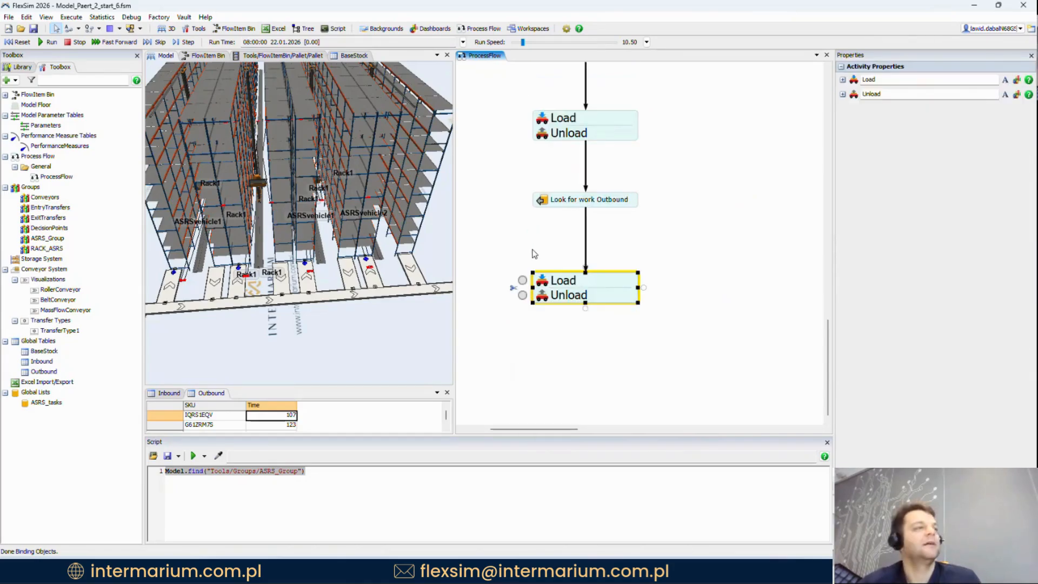
pyautogui.doubleClick(589, 199)
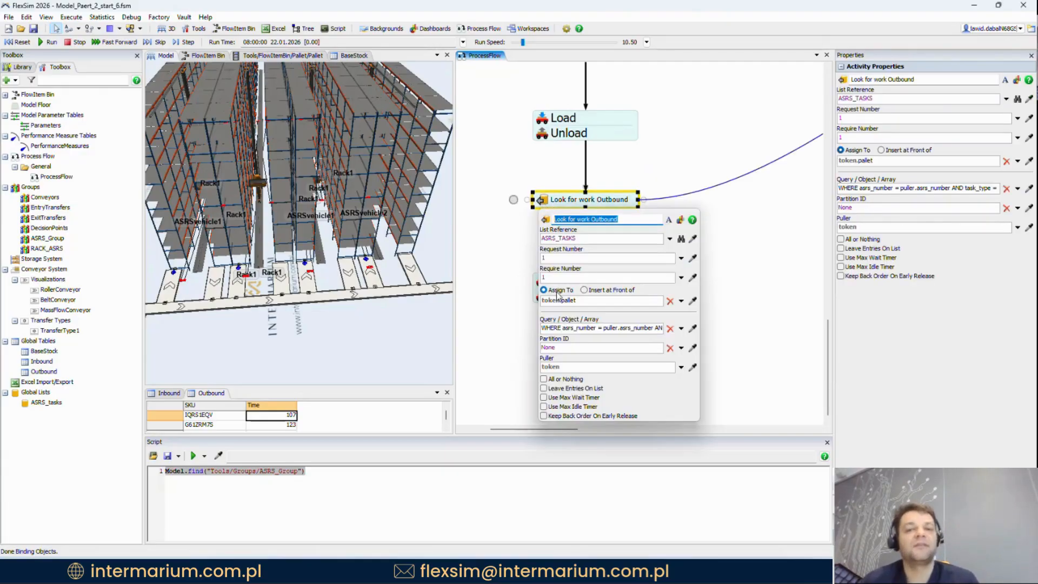
pyautogui.click(530, 249)
pyautogui.click(542, 281)
pyautogui.click(580, 336)
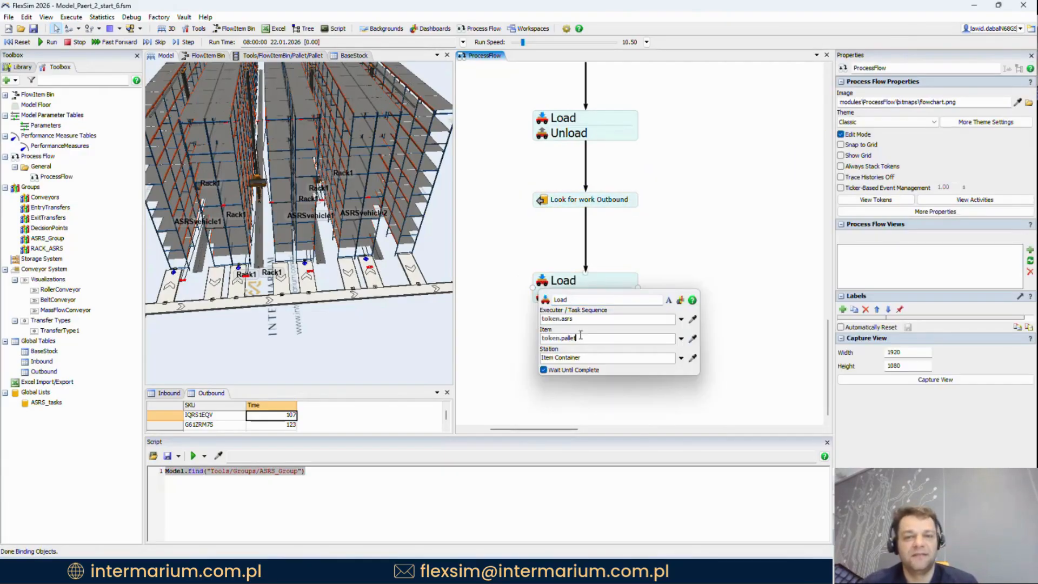
pyautogui.click(604, 277)
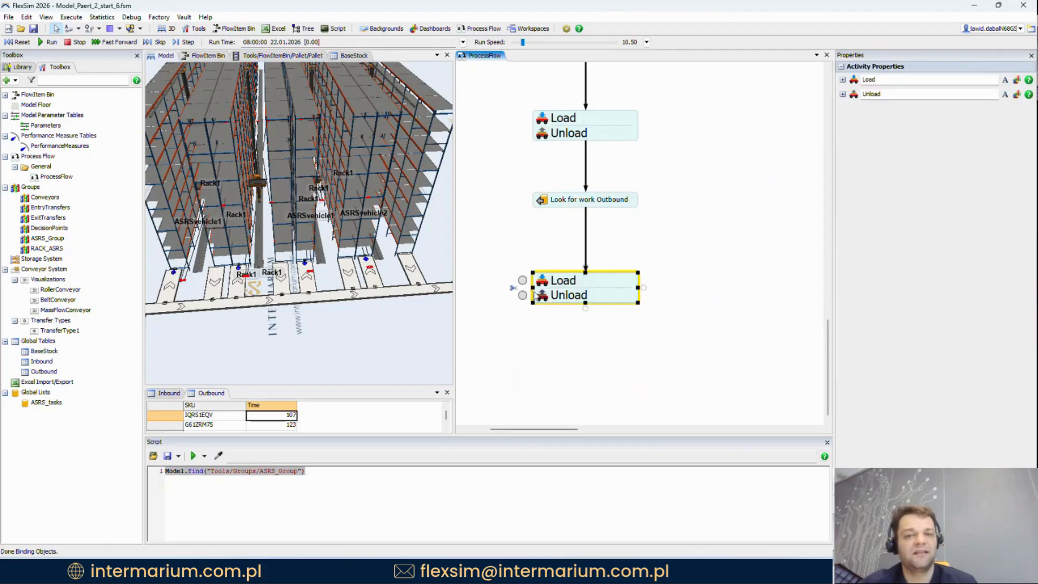
# Step: Detach the copied Unload activity from its Load and check the query and Assign To label of Look for work Outbound
pyautogui.moveTo(569, 296); pyautogui.dragTo(570, 331)
pyautogui.doubleClick(547, 201)
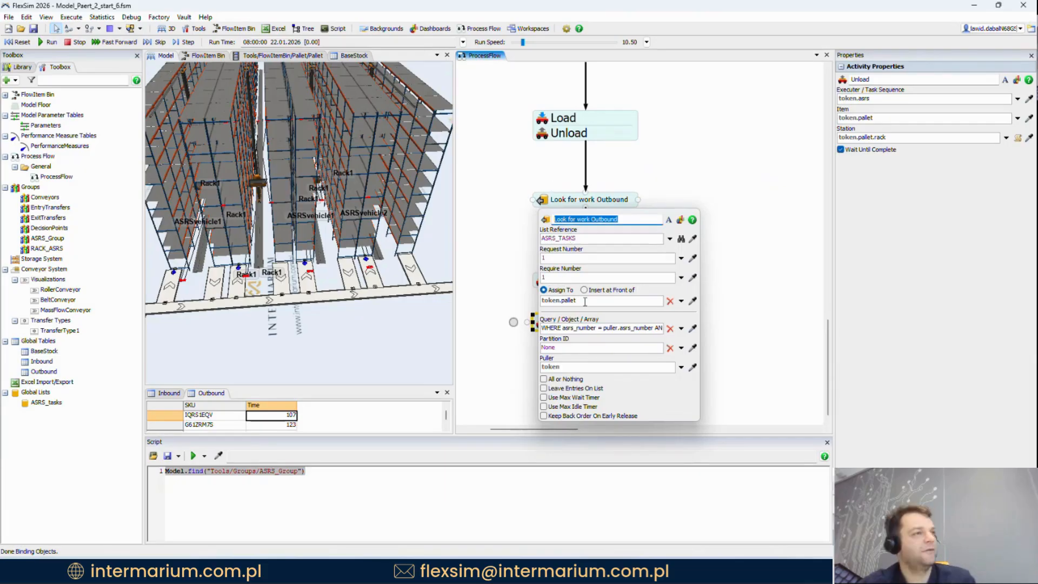
pyautogui.click(660, 327)
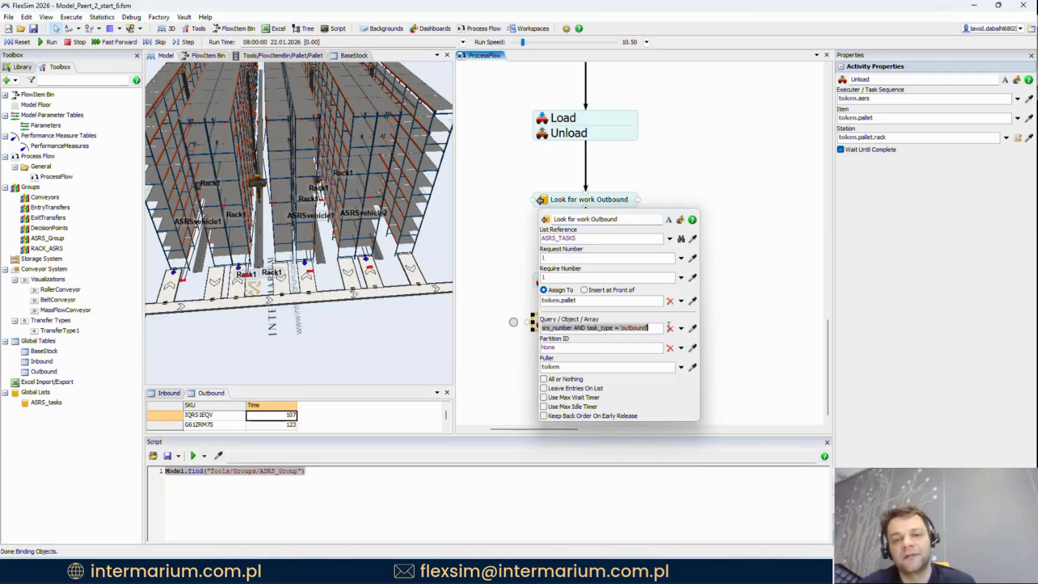
pyautogui.click(593, 301)
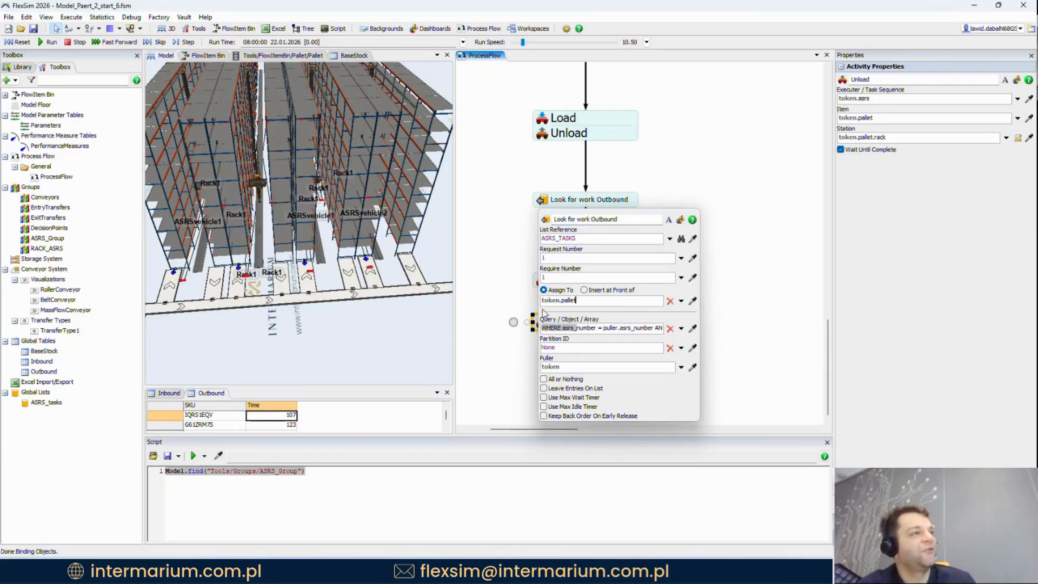
pyautogui.click(695, 170)
pyautogui.scroll(3, 665, 181)
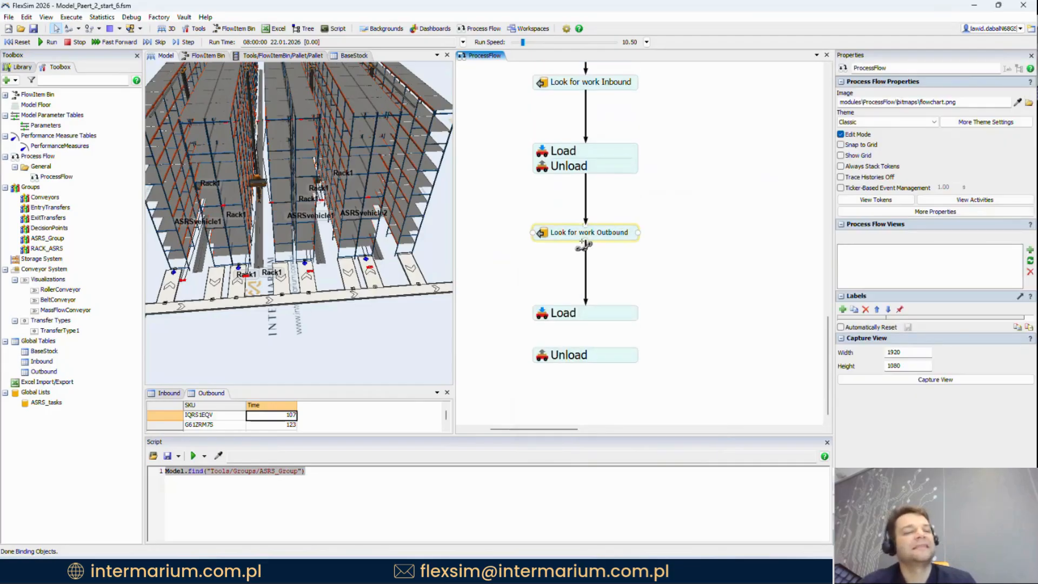
# Step: Compare the Assign To label of Look for work Inbound with that of Look for work Outbound
pyautogui.click(543, 127)
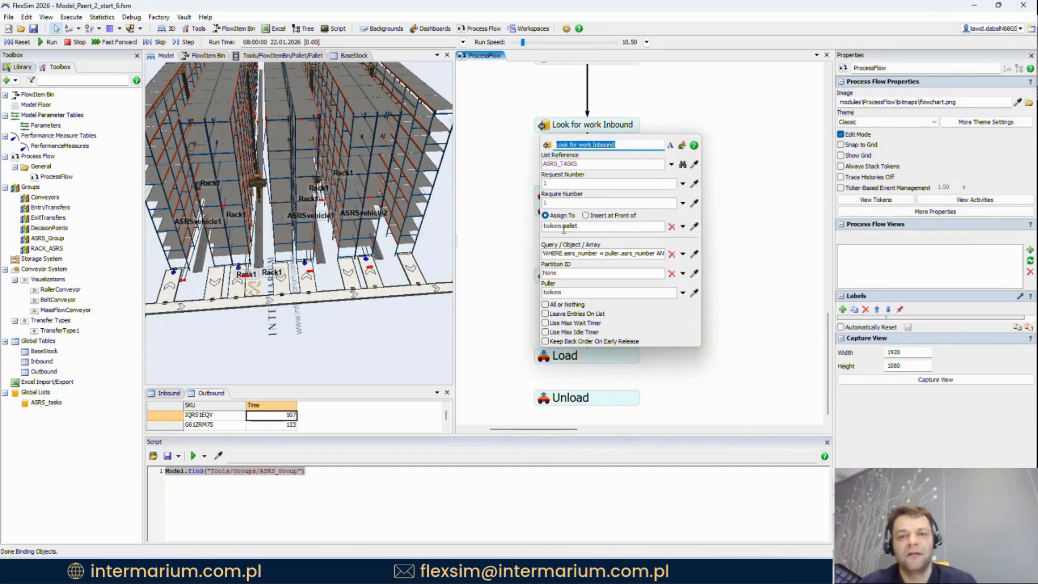
pyautogui.click(526, 231)
pyautogui.click(546, 275)
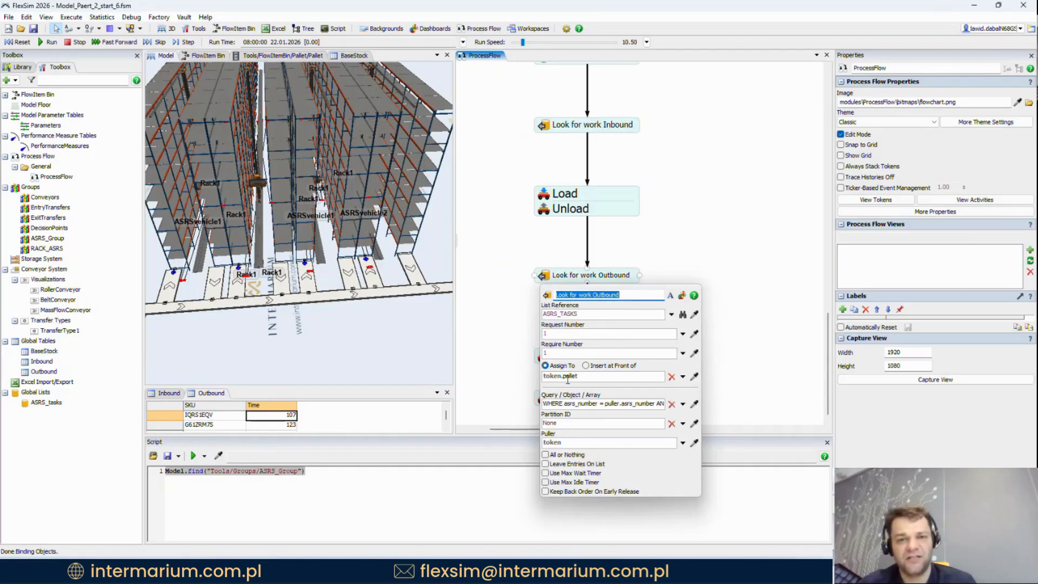
pyautogui.click(653, 243)
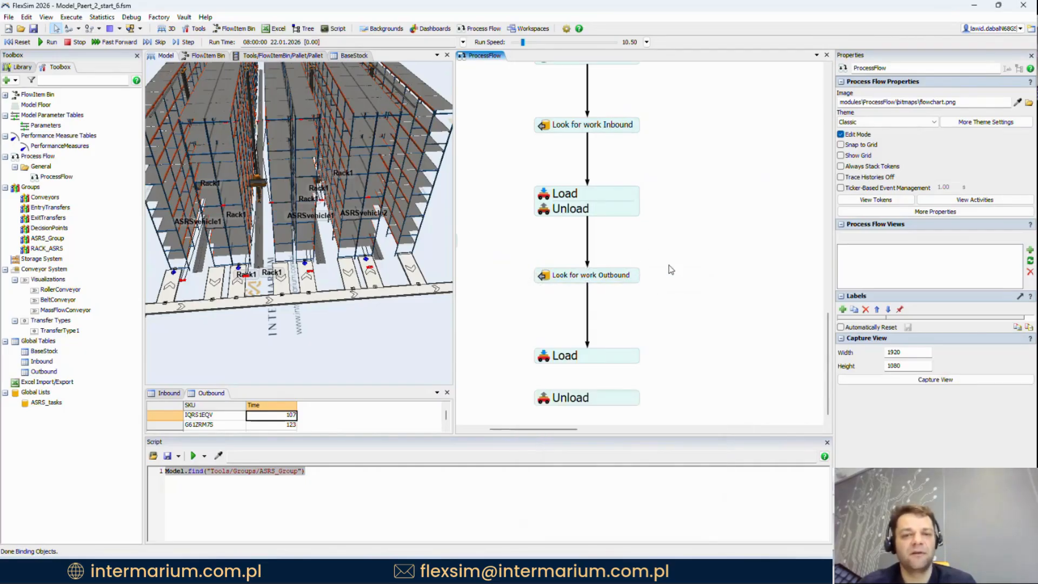
# Step: Reattach the detached Unload activity directly beneath the Load activity that follows Look for work Outbound
pyautogui.scroll(-2, 583, 280)
pyautogui.click(552, 311)
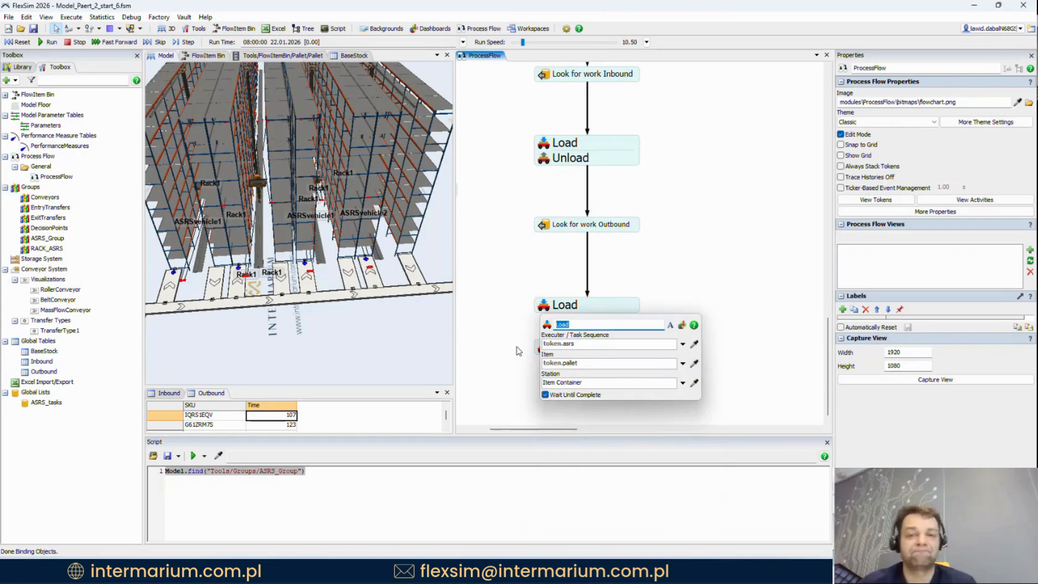
pyautogui.click(577, 352)
pyautogui.moveTo(576, 354); pyautogui.dragTo(562, 322)
# Step: Review the Item setting of the copied Load and the Station setting of the copied Unload
pyautogui.click(563, 323)
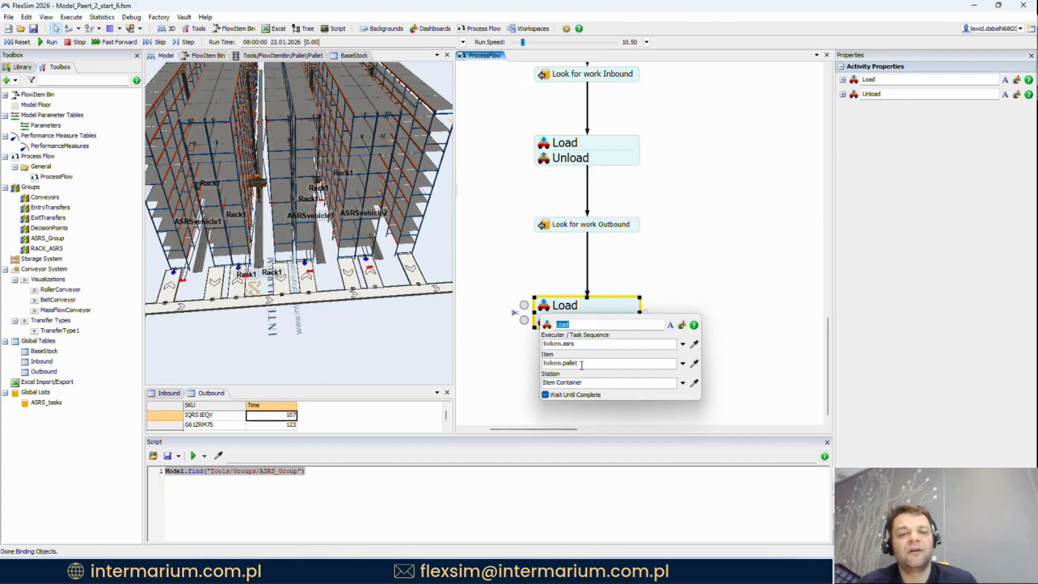
pyautogui.click(553, 265)
pyautogui.click(571, 320)
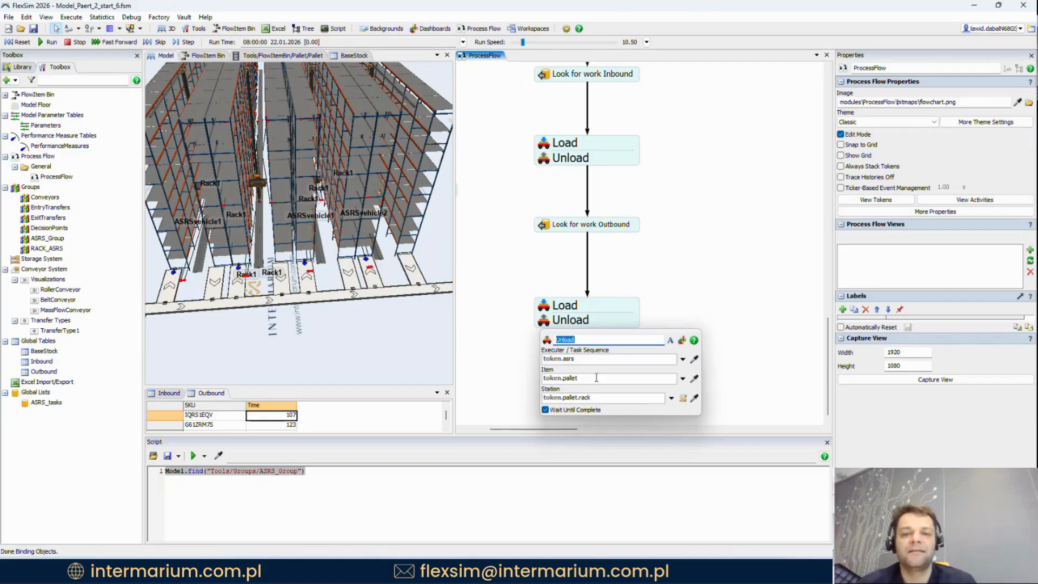
pyautogui.moveTo(595, 398); pyautogui.dragTo(534, 392)
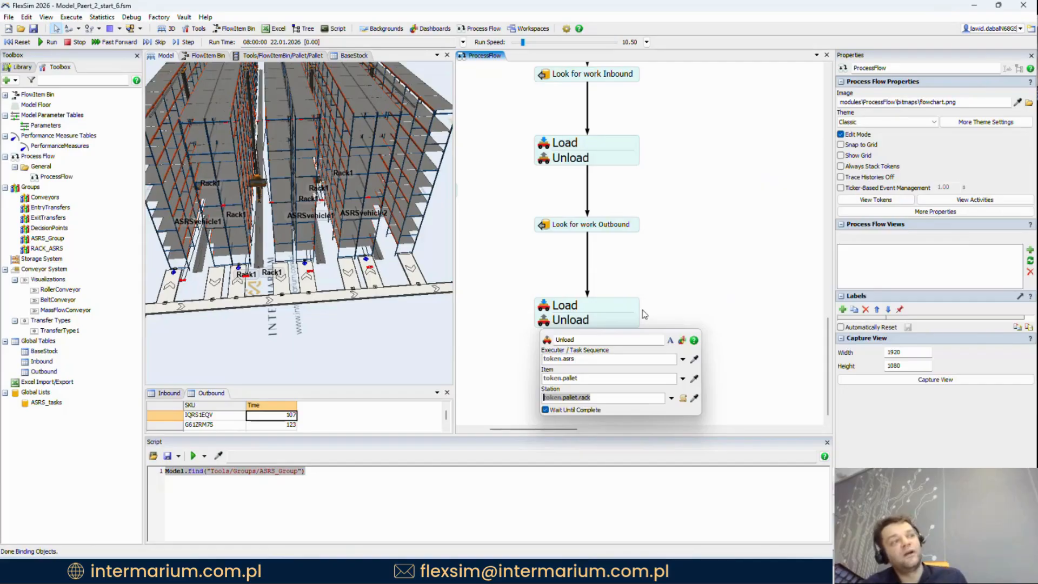
# Step: Widen the 3D model view and examine the conveyor ends next to the racks as possible drop-off points for outbound pallets
pyautogui.click(678, 293)
pyautogui.moveTo(434, 321); pyautogui.dragTo(409, 334, button='right')
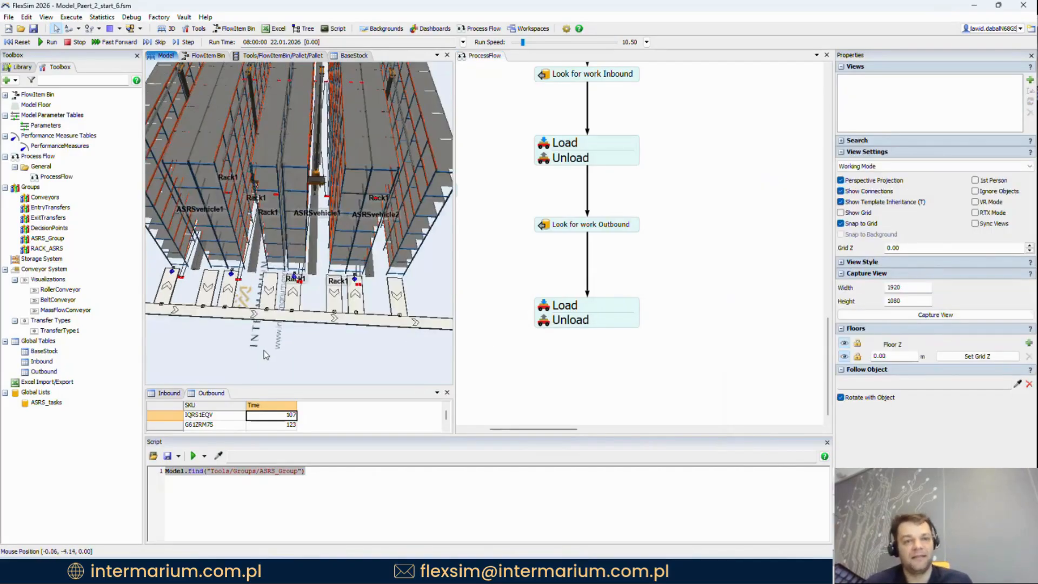
pyautogui.scroll(10, 265, 355)
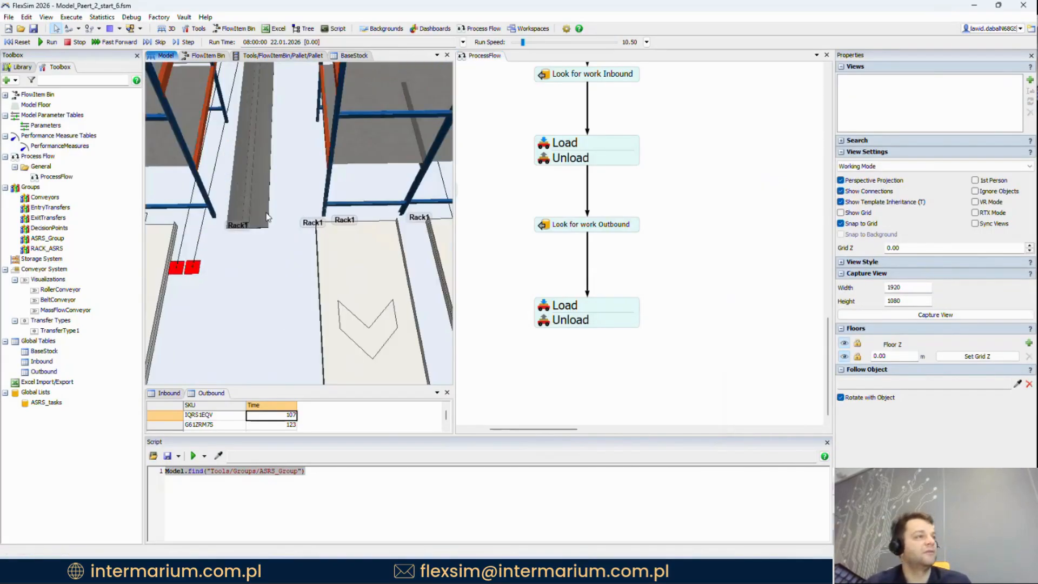
pyautogui.moveTo(267, 217); pyautogui.dragTo(302, 151, button='right')
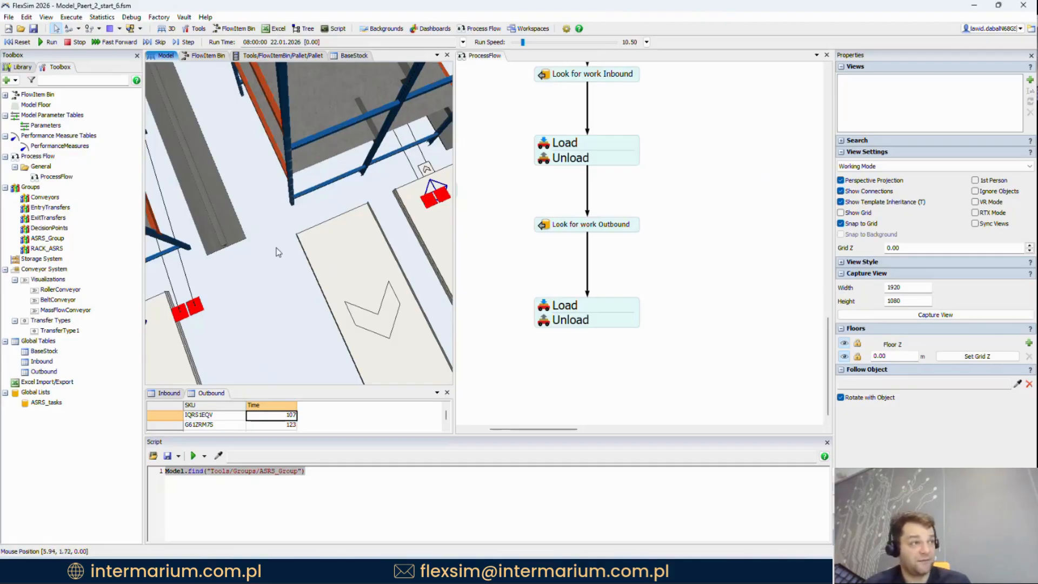
pyautogui.scroll(-5, 291, 292)
pyautogui.click(265, 294)
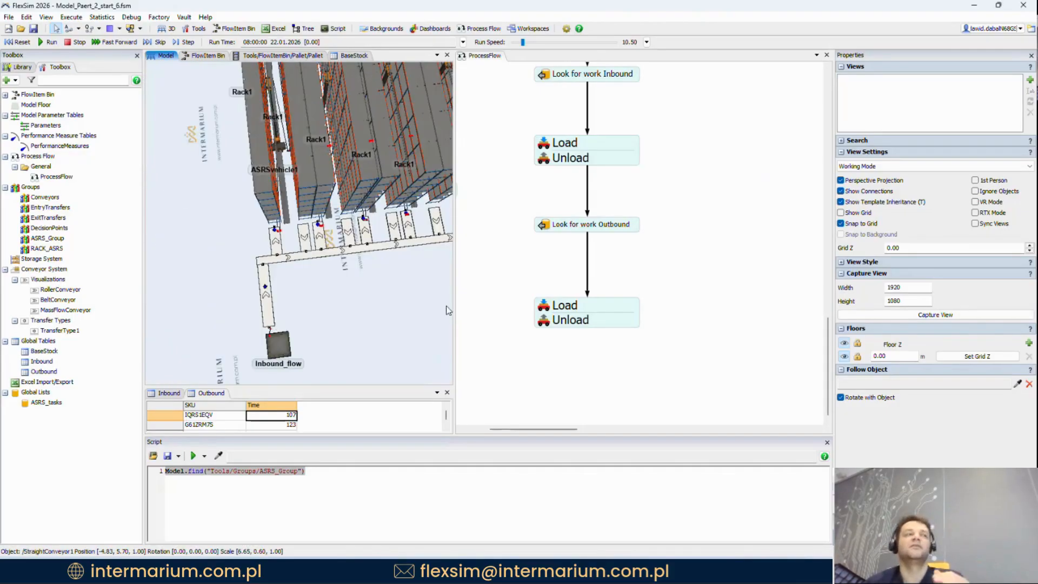
pyautogui.moveTo(453, 309); pyautogui.dragTo(541, 308)
pyautogui.click(412, 311)
pyautogui.scroll(5, 336, 206)
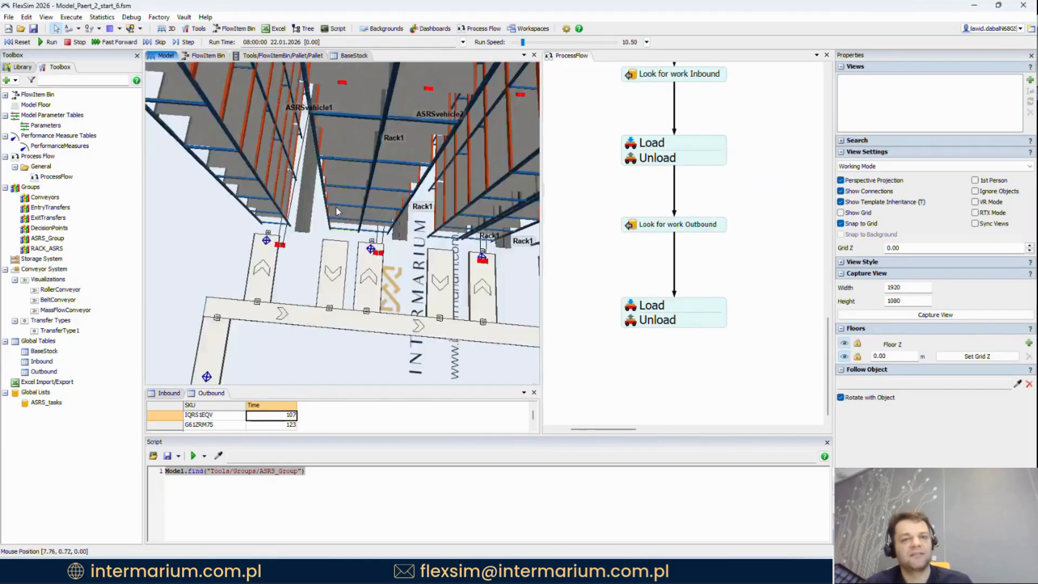
# Step: Connect the rack in the first aisle to the adjacent conveyor leading away from it, adding an entry transfer at the conveyor's rack end
pyautogui.moveTo(393, 359); pyautogui.dragTo(295, 324)
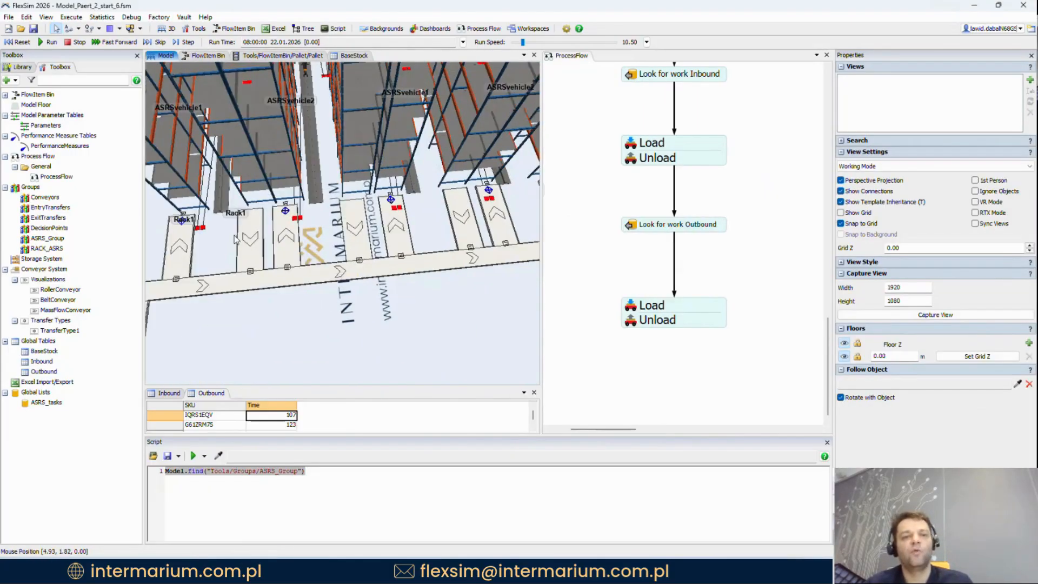
pyautogui.moveTo(468, 292)
pyautogui.mouseDown()
pyautogui.moveTo(246, 313)
pyautogui.moveTo(460, 294)
pyautogui.mouseUp()
pyautogui.scroll(5, 255, 214)
pyautogui.moveTo(255, 216); pyautogui.dragTo(292, 220, button='right')
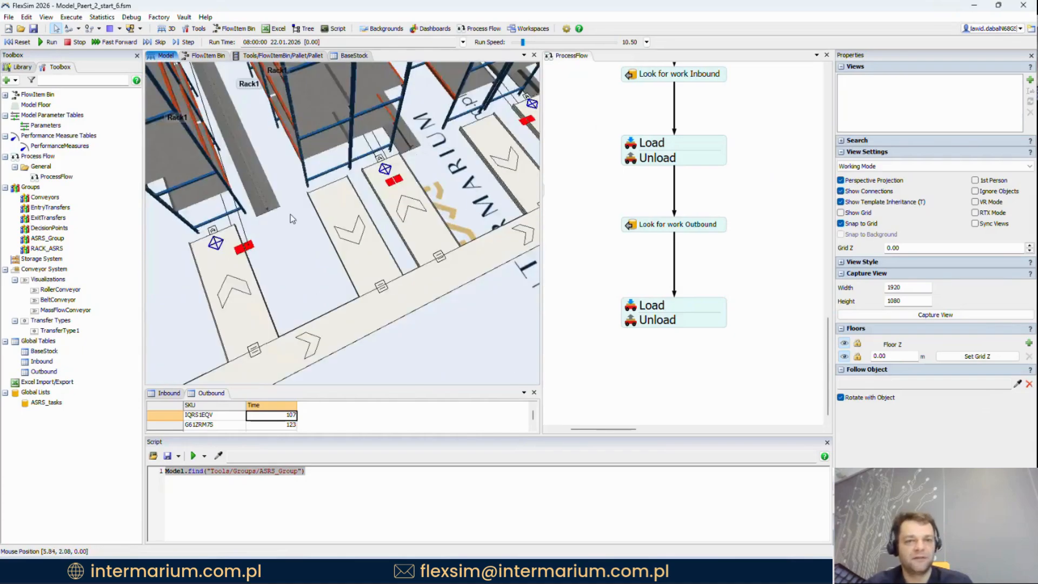
pyautogui.press('a')
pyautogui.click(341, 232)
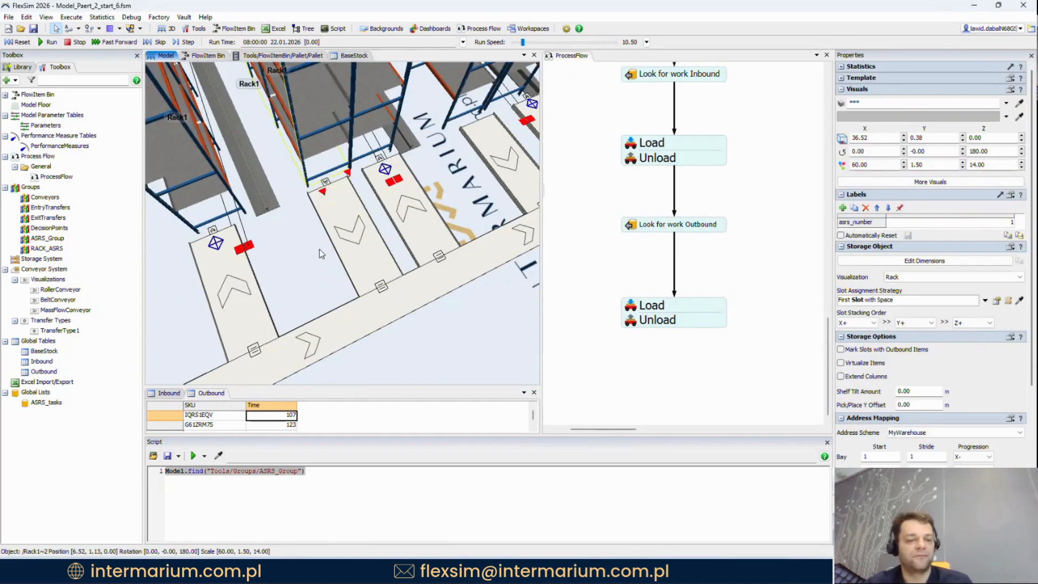
# Step: Delete the port connection between the rack and the new entry transfer, leaving the transfer on the conveyor
pyautogui.moveTo(305, 241); pyautogui.dragTo(298, 262, button='right')
pyautogui.scroll(5, 307, 211)
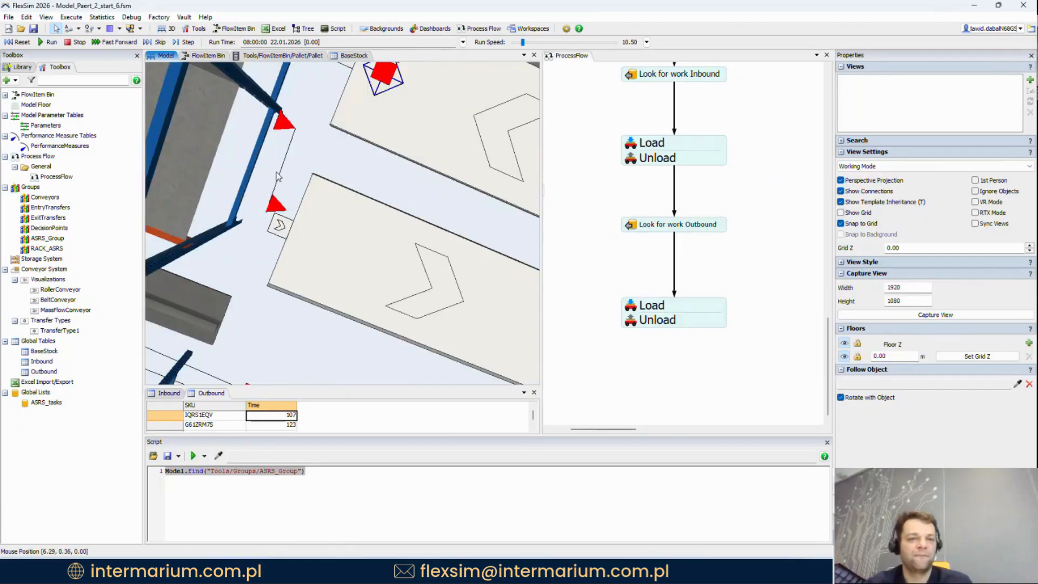
pyautogui.click(282, 169)
pyautogui.press('Delete')
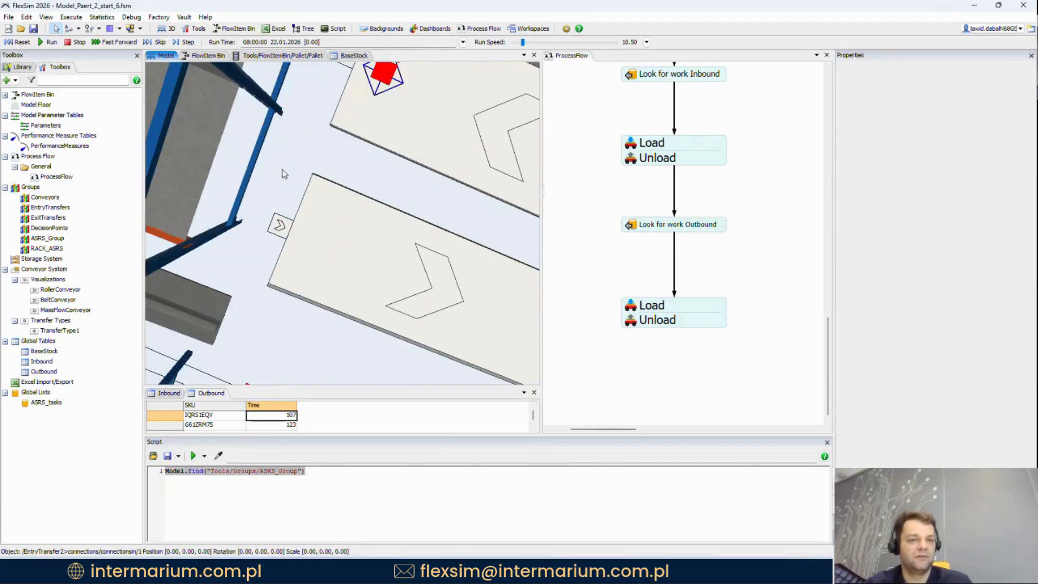
pyautogui.click(282, 174)
pyautogui.scroll(-5, 317, 218)
pyautogui.moveTo(432, 236); pyautogui.dragTo(459, 255, button='right')
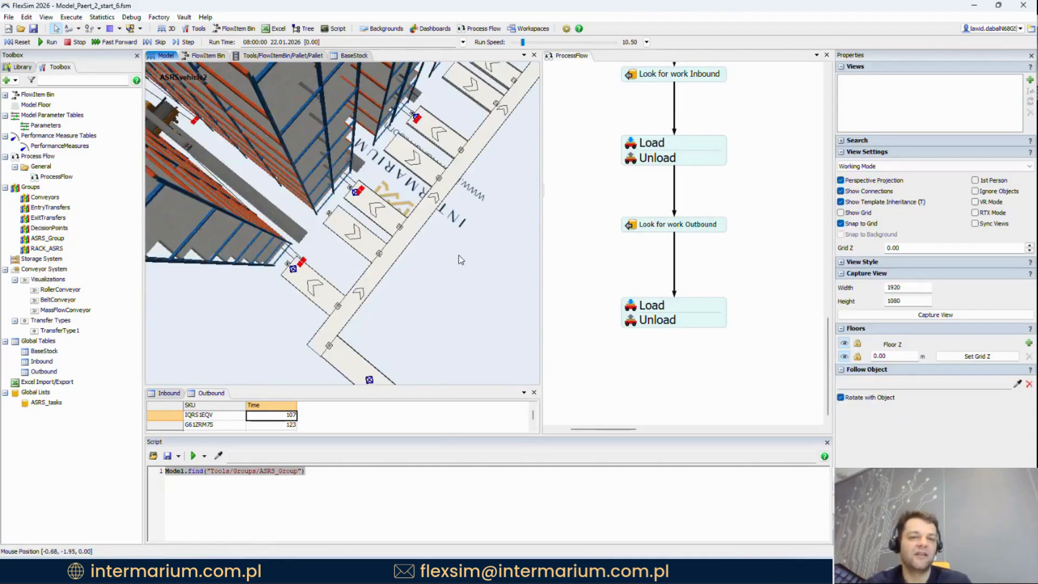
# Step: Add an entry transfer at the rack end of the second aisle's outbound conveyor and delete its port connection to the rack
pyautogui.scroll(3, 459, 256)
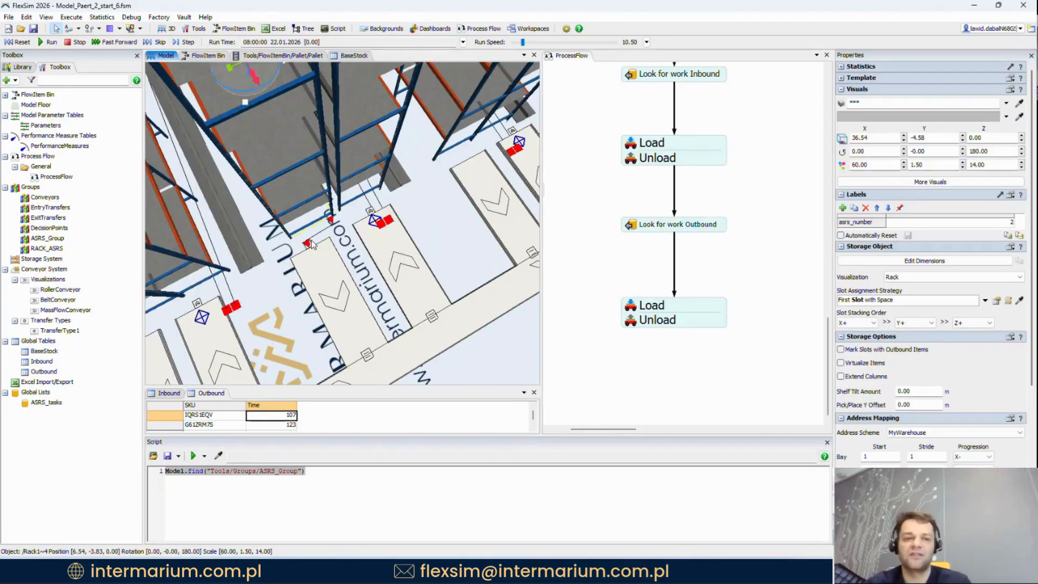
pyautogui.scroll(3, 324, 253)
pyautogui.press('Delete')
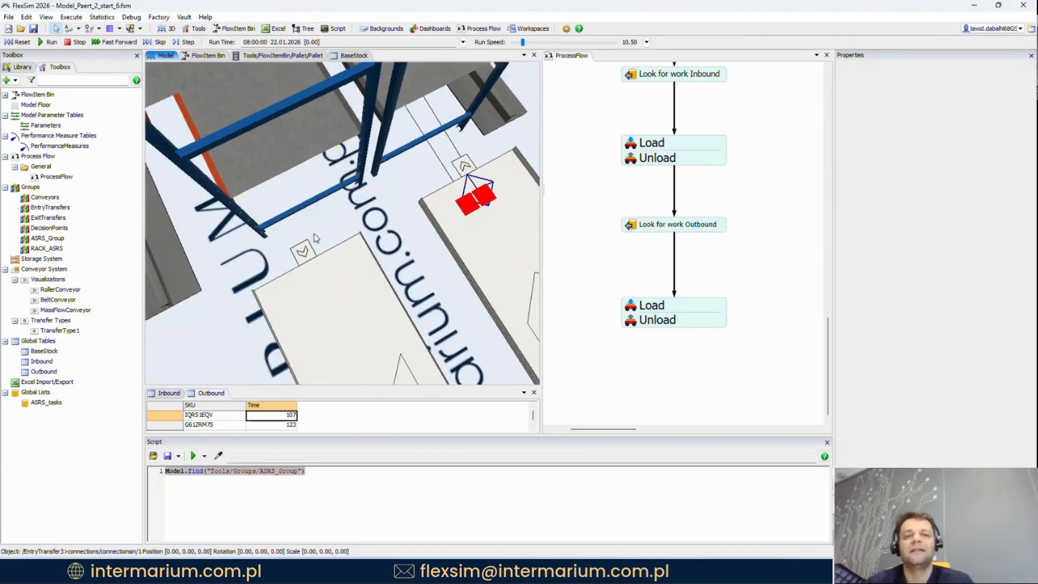
# Step: Add an entry transfer at the rack end of the third aisle's outbound conveyor and remove its rack connection
pyautogui.scroll(-5, 317, 238)
pyautogui.moveTo(468, 343); pyautogui.dragTo(313, 352)
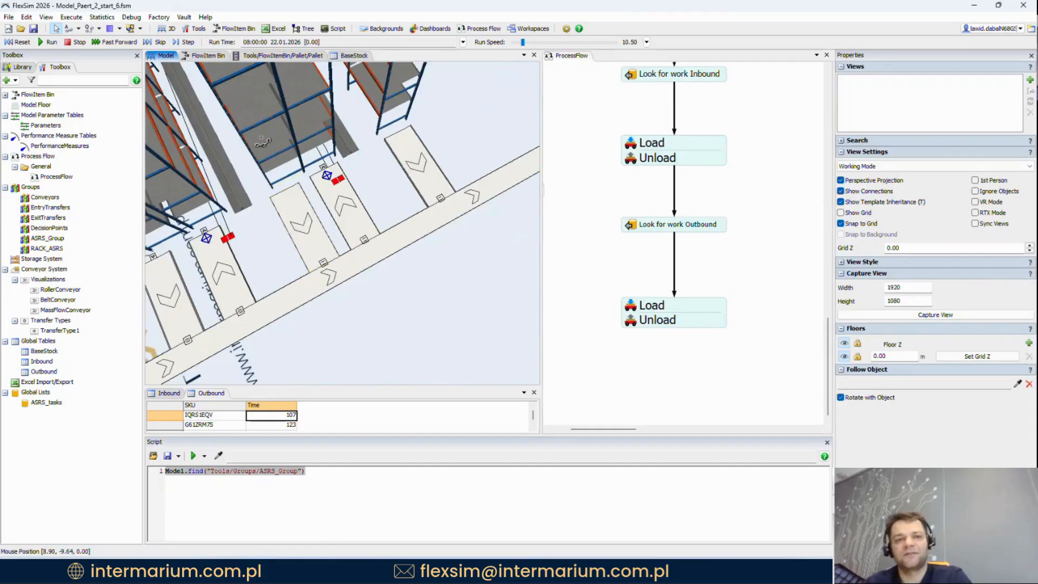
pyautogui.click(283, 189)
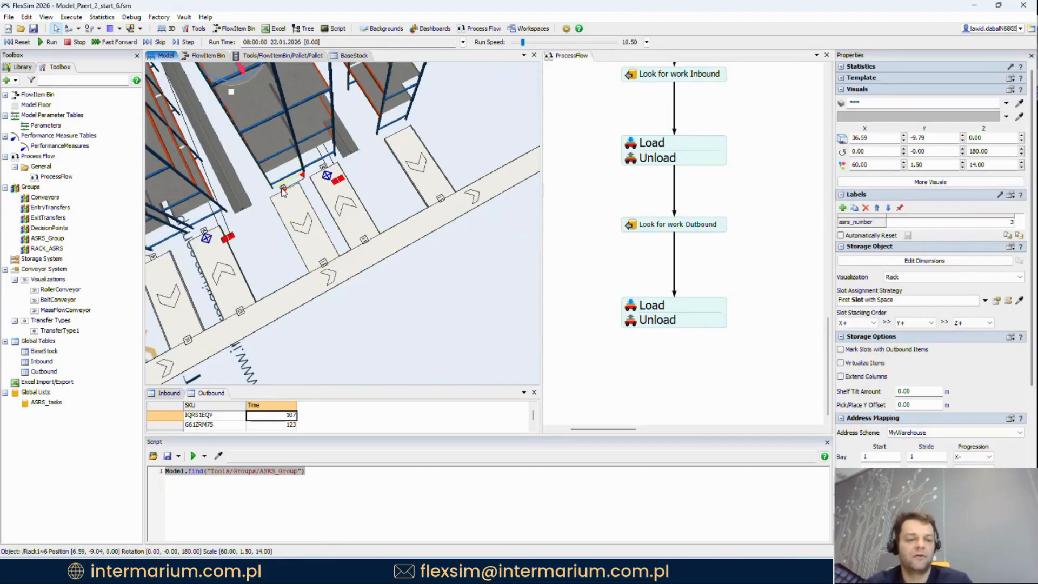
pyautogui.click(283, 189)
pyautogui.rightClick(284, 189)
pyautogui.click(347, 322)
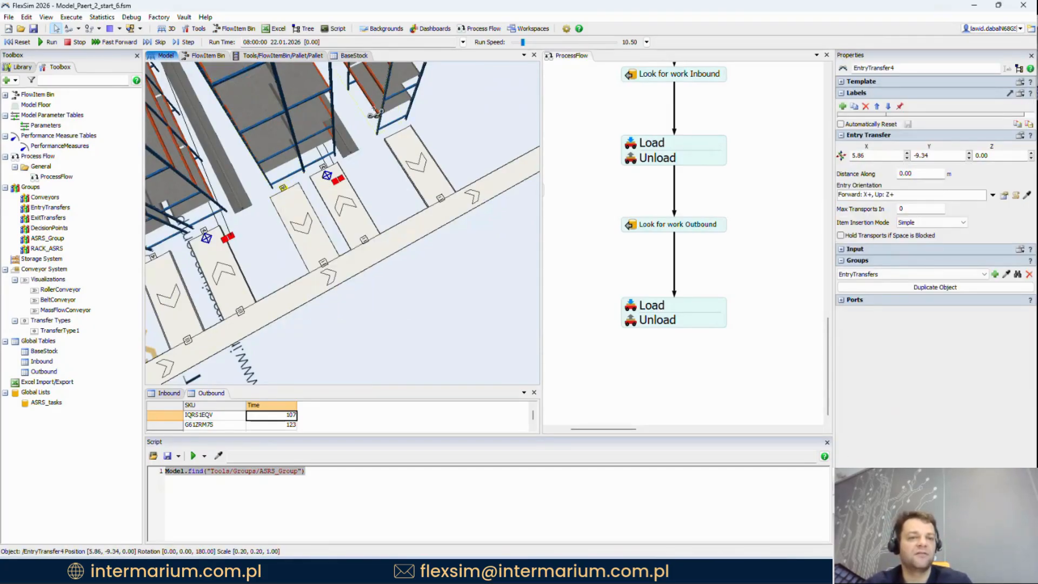
# Step: Add an entry transfer at the rack end of the fourth aisle's outbound conveyor and remove its rack connection
pyautogui.click(409, 136)
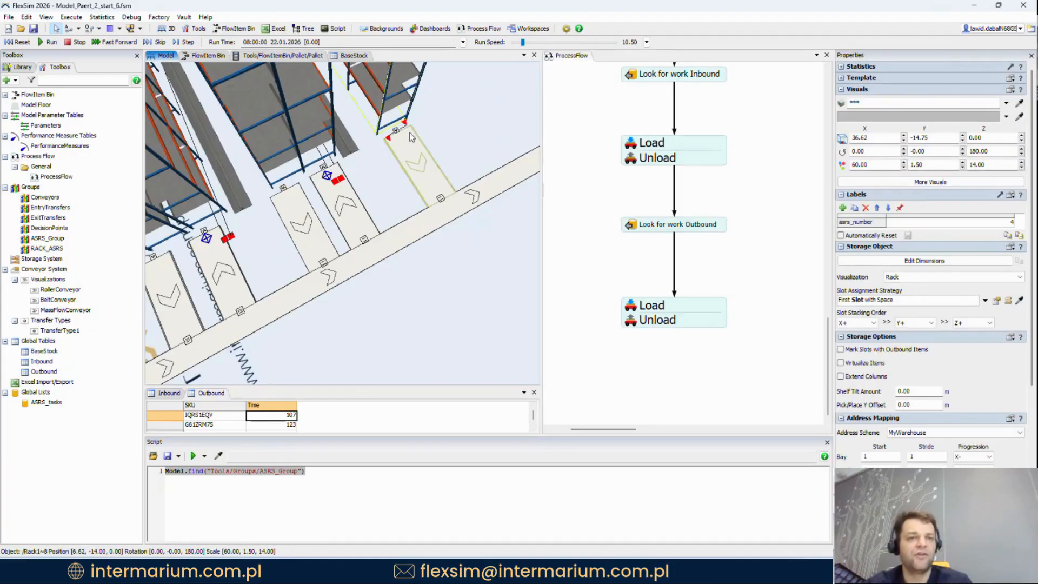
pyautogui.scroll(3, 410, 136)
pyautogui.rightClick(362, 135)
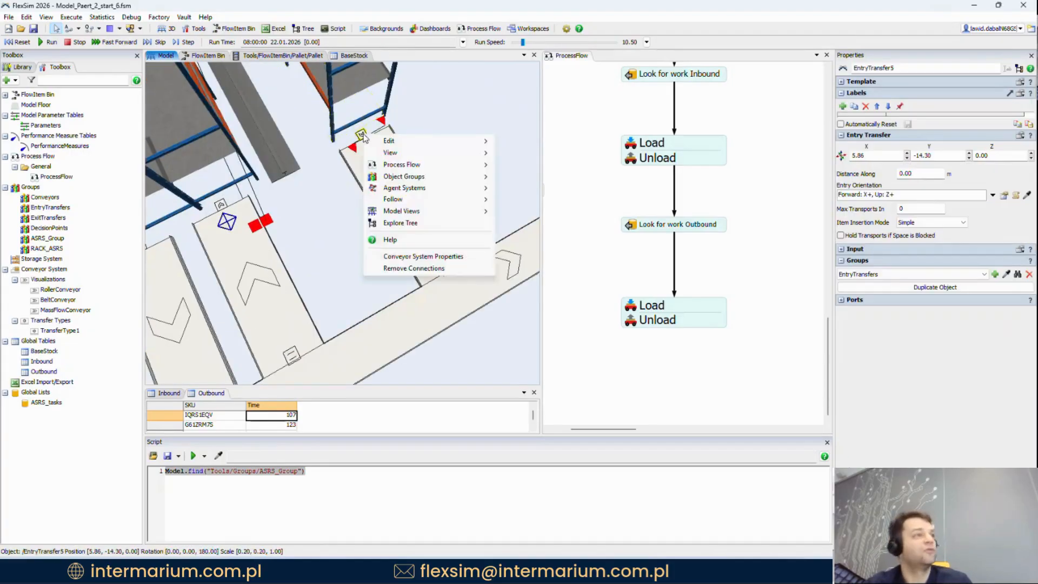
pyautogui.click(437, 268)
# Step: Examine the entry transfers and conveyor ends in front of the racks across all four aisles
pyautogui.moveTo(452, 189); pyautogui.dragTo(448, 163, button='right')
pyautogui.scroll(-5, 448, 168)
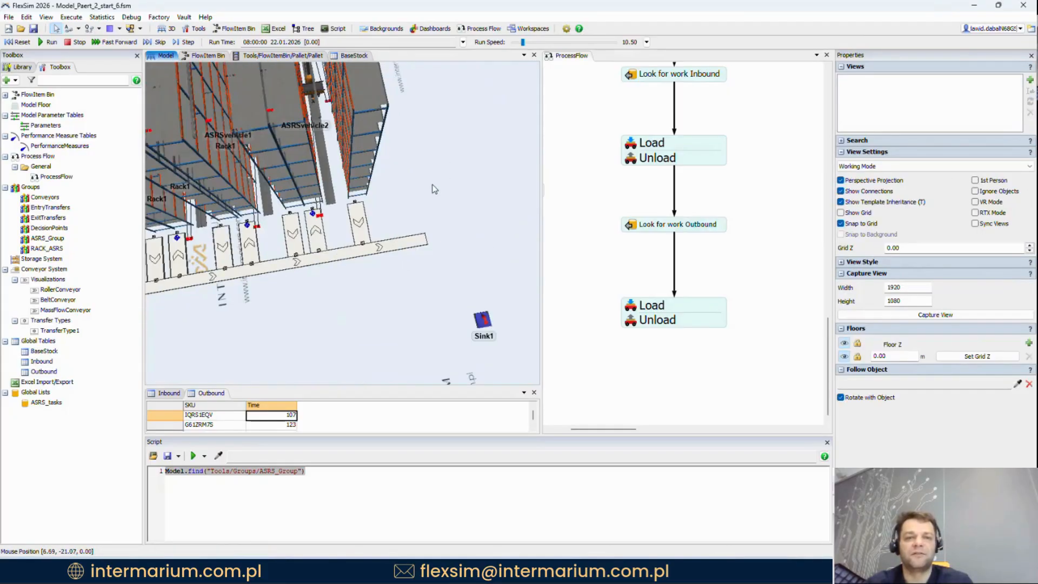
pyautogui.scroll(4, 368, 210)
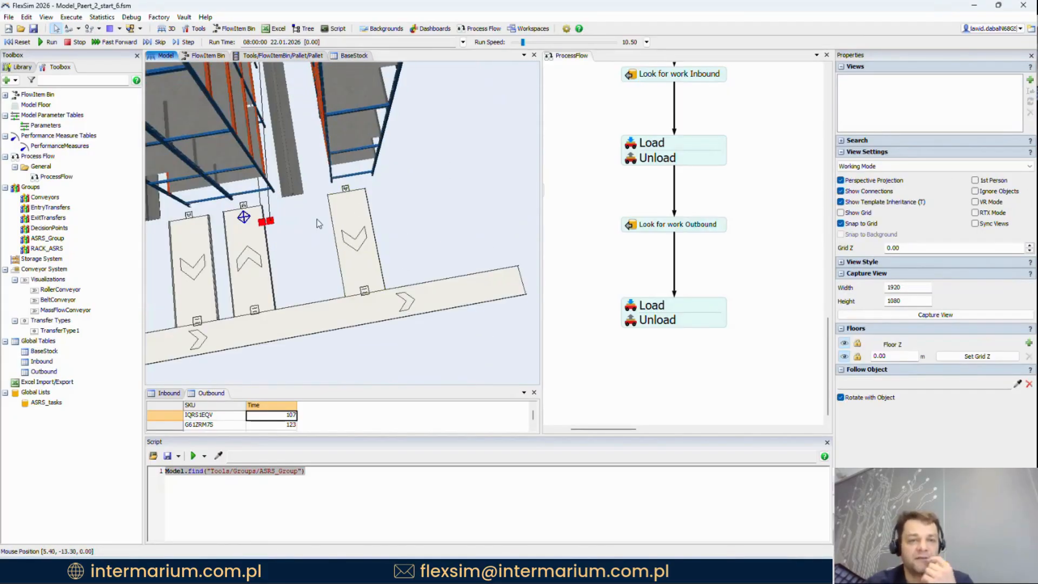
pyautogui.moveTo(316, 233); pyautogui.dragTo(301, 239, button='right')
pyautogui.moveTo(301, 239); pyautogui.dragTo(454, 234)
pyautogui.scroll(-5, 454, 234)
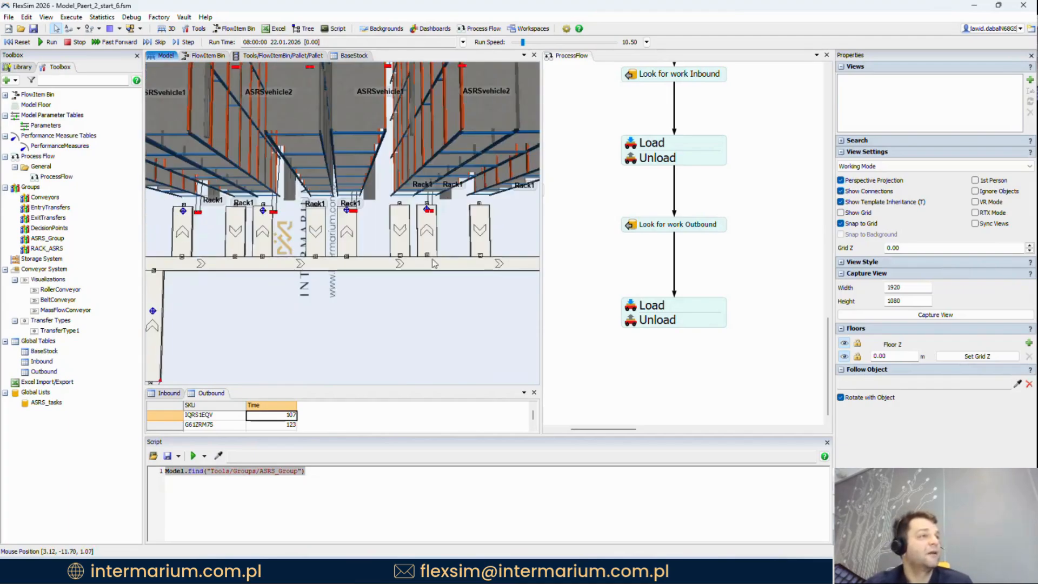
pyautogui.moveTo(403, 300); pyautogui.dragTo(470, 234)
pyautogui.moveTo(471, 234); pyautogui.dragTo(391, 250, button='right')
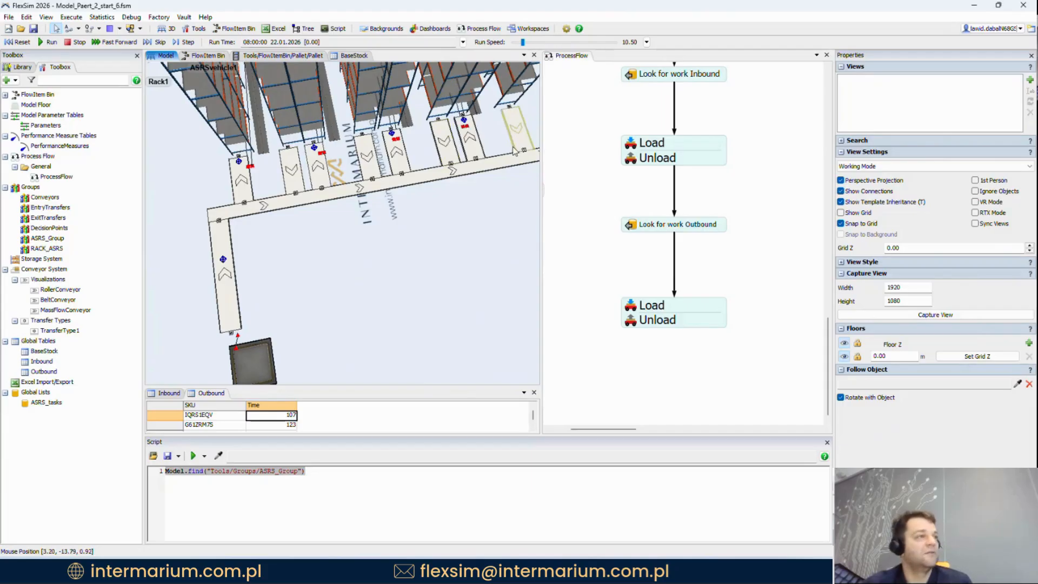
pyautogui.scroll(3, 295, 246)
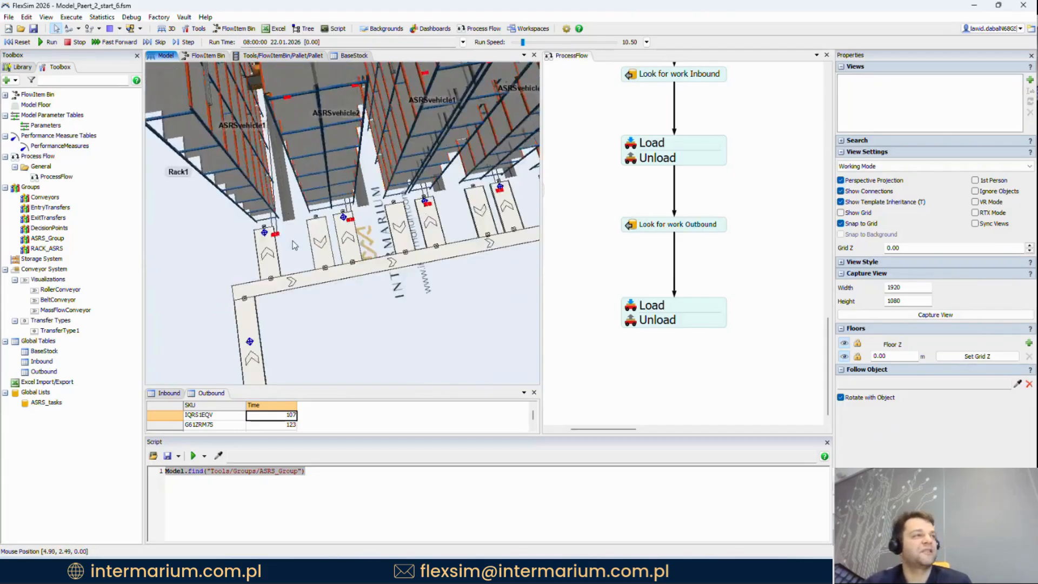
pyautogui.scroll(2, 294, 246)
pyautogui.scroll(3, 295, 232)
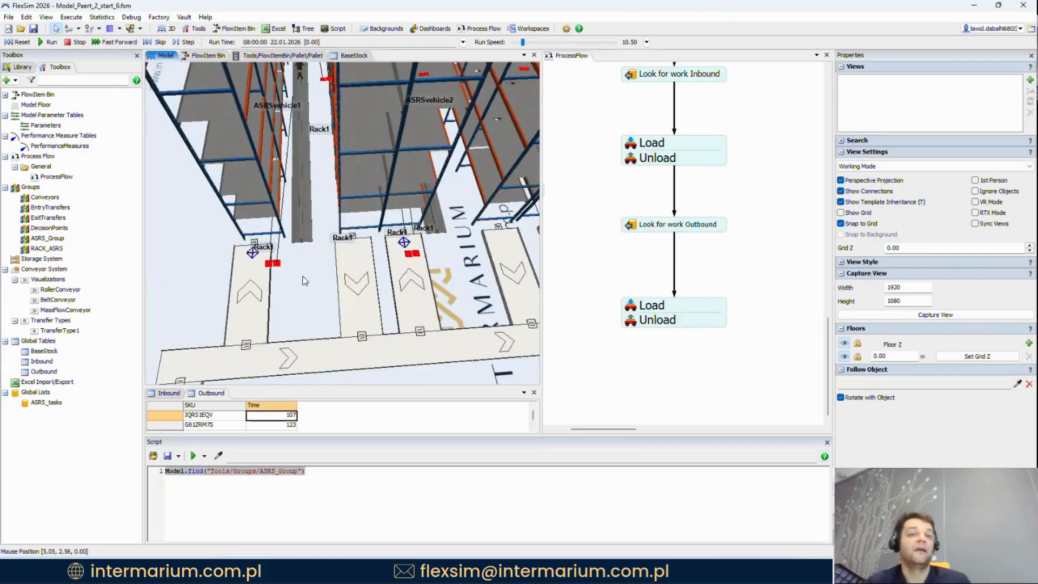
# Step: Connect the two racks of the first aisle to the entry transfer on that aisle's outbound conveyor
pyautogui.moveTo(306, 281)
pyautogui.mouseDown(button='right')
pyautogui.moveTo(312, 255)
pyautogui.moveTo(324, 271)
pyautogui.moveTo(320, 253)
pyautogui.moveTo(339, 265)
pyautogui.moveTo(323, 265)
pyautogui.moveTo(321, 277)
pyautogui.mouseUp(button='right')
pyautogui.scroll(-3, 323, 266)
pyautogui.scroll(4, 318, 270)
pyautogui.press('a')
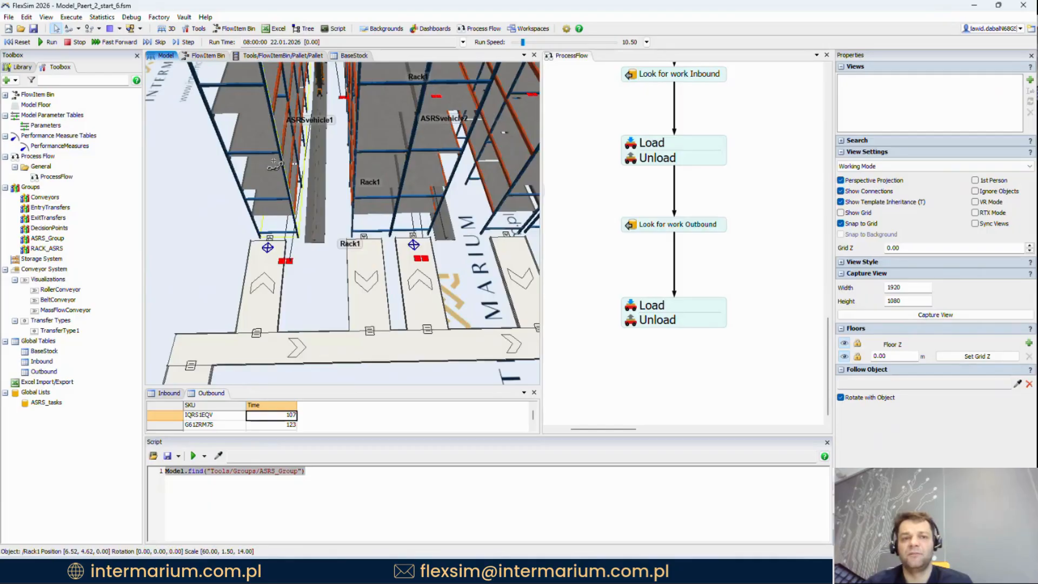
pyautogui.click(359, 242)
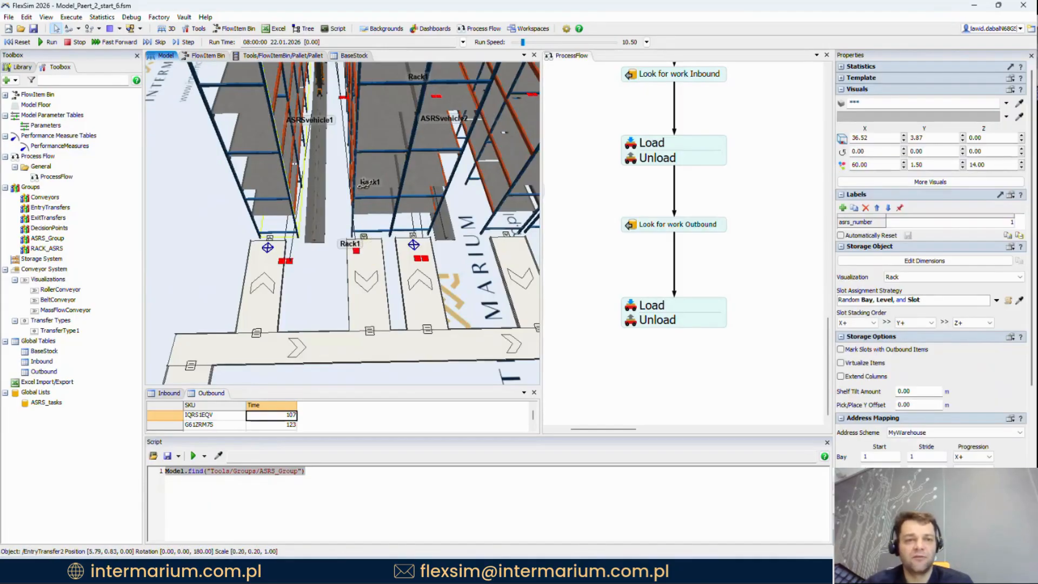
pyautogui.click(365, 184)
pyautogui.click(327, 263)
pyautogui.moveTo(327, 263); pyautogui.dragTo(342, 171, button='right')
pyautogui.click(368, 243)
pyautogui.click(380, 214)
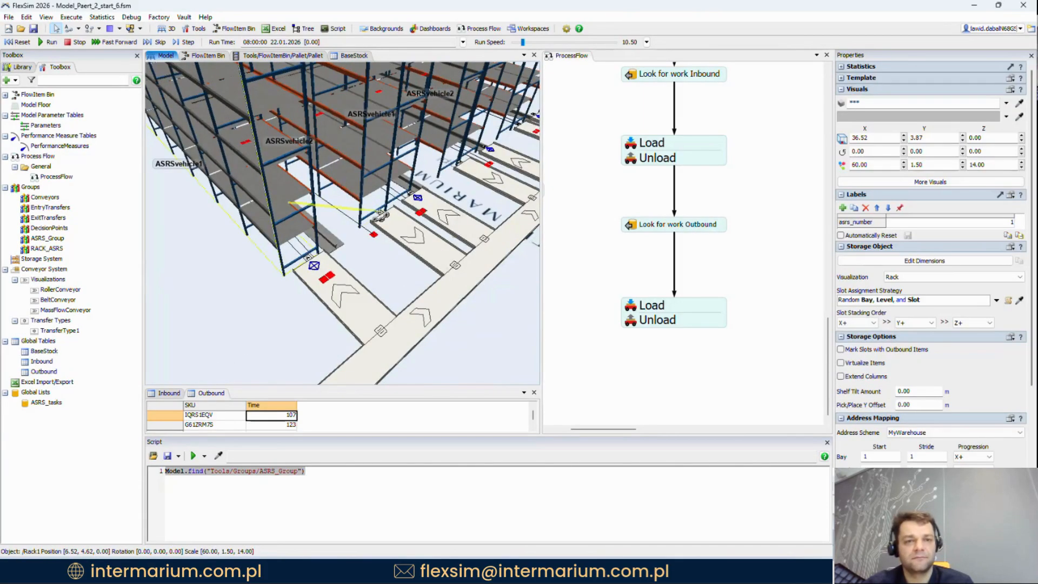
pyautogui.moveTo(365, 269); pyautogui.dragTo(371, 197, button='right')
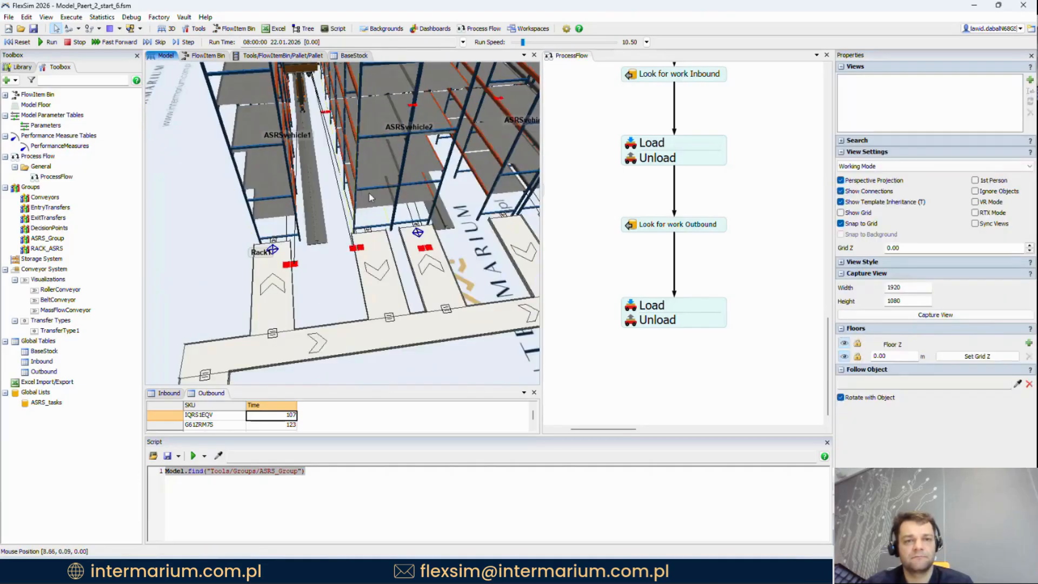
# Step: Review the port settings of the first aisle's racks and reconnect the second rack to the aisle's entry transfer
pyautogui.click(371, 198)
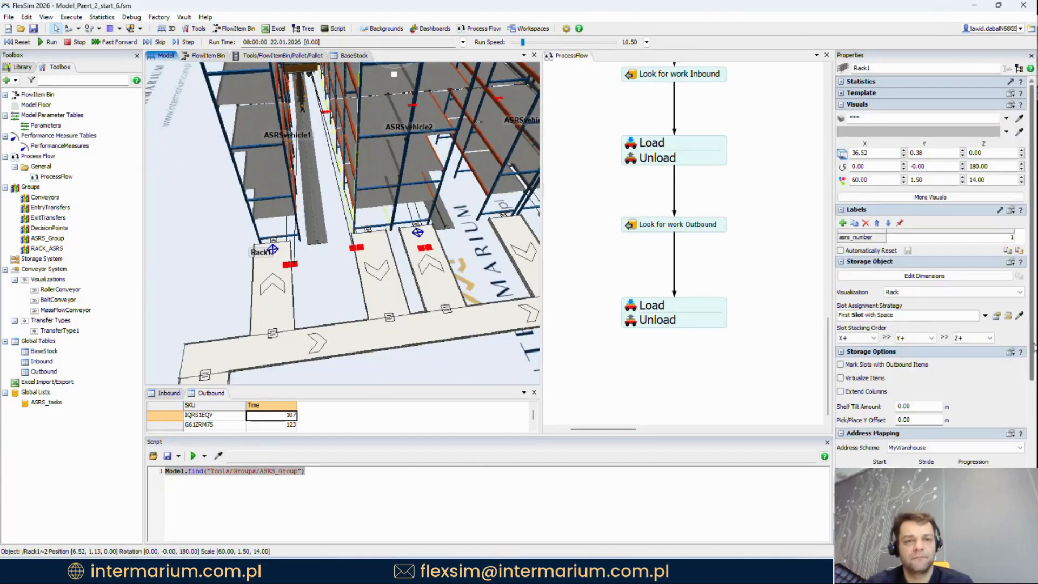
pyautogui.scroll(-5, 919, 325)
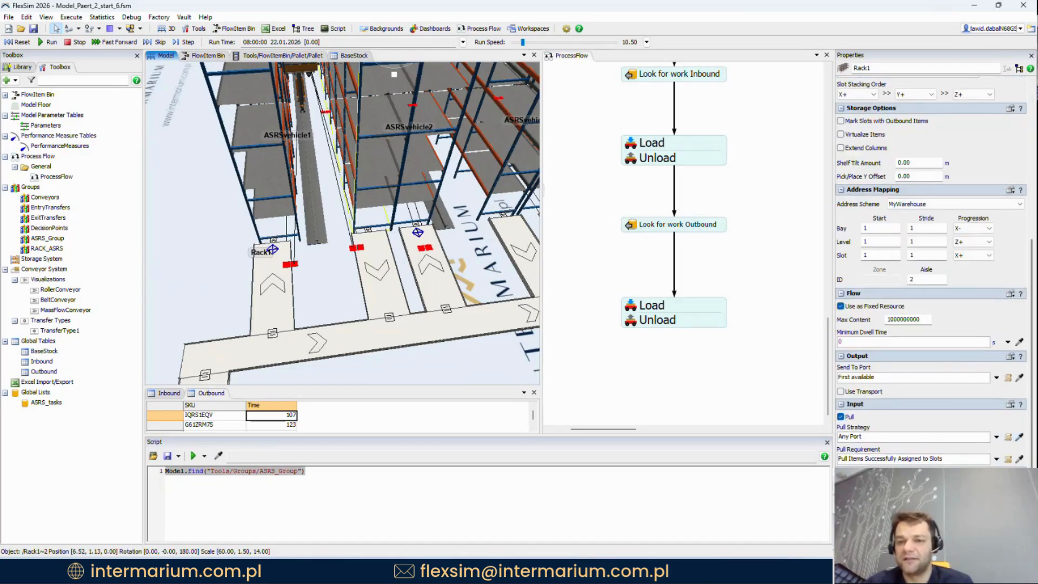
pyautogui.scroll(-2, 1015, 461)
pyautogui.click(1000, 482)
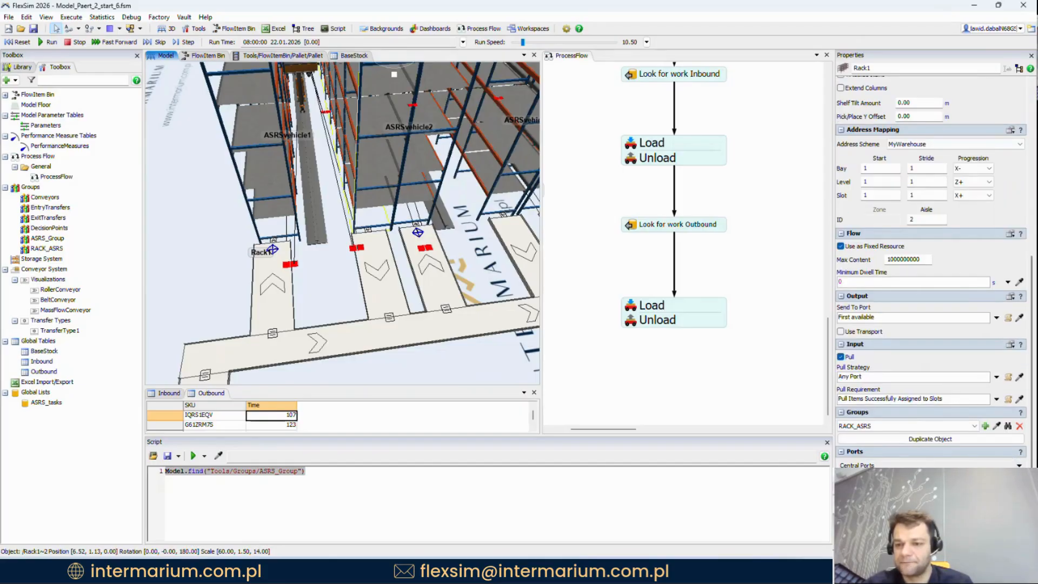
pyautogui.click(259, 180)
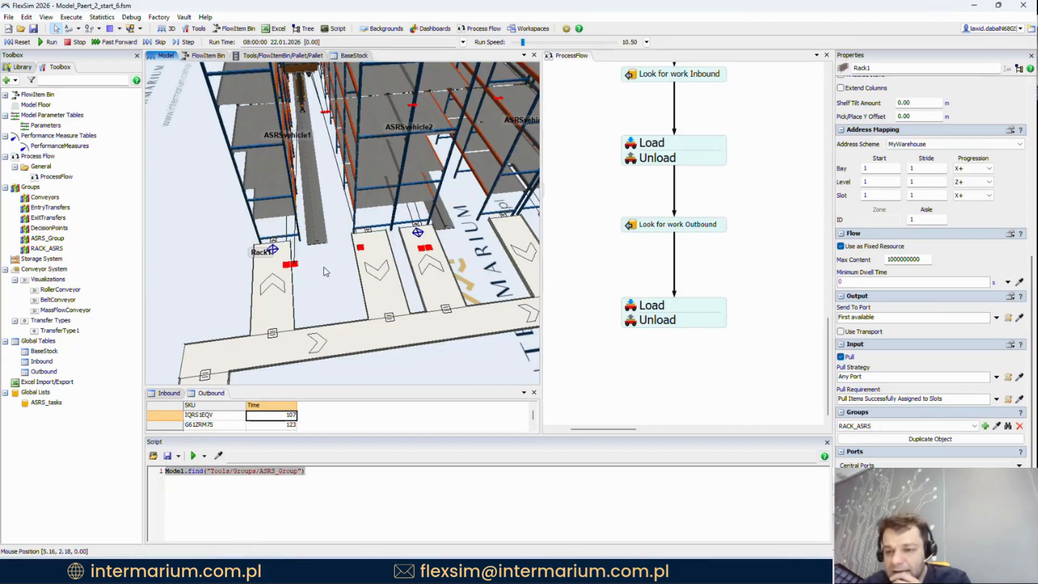
pyautogui.moveTo(326, 272); pyautogui.dragTo(364, 260, button='right')
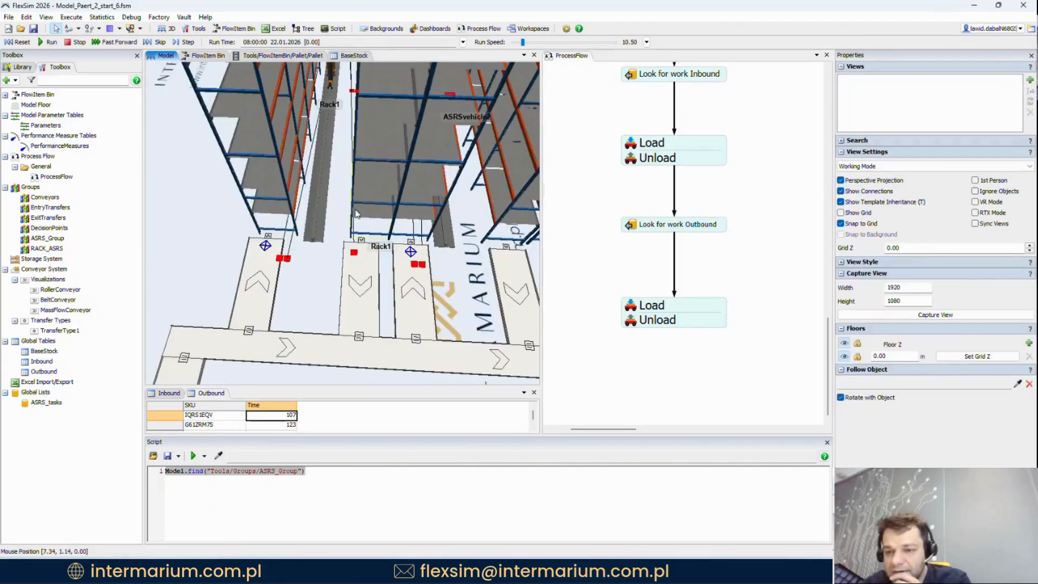
pyautogui.click(371, 245)
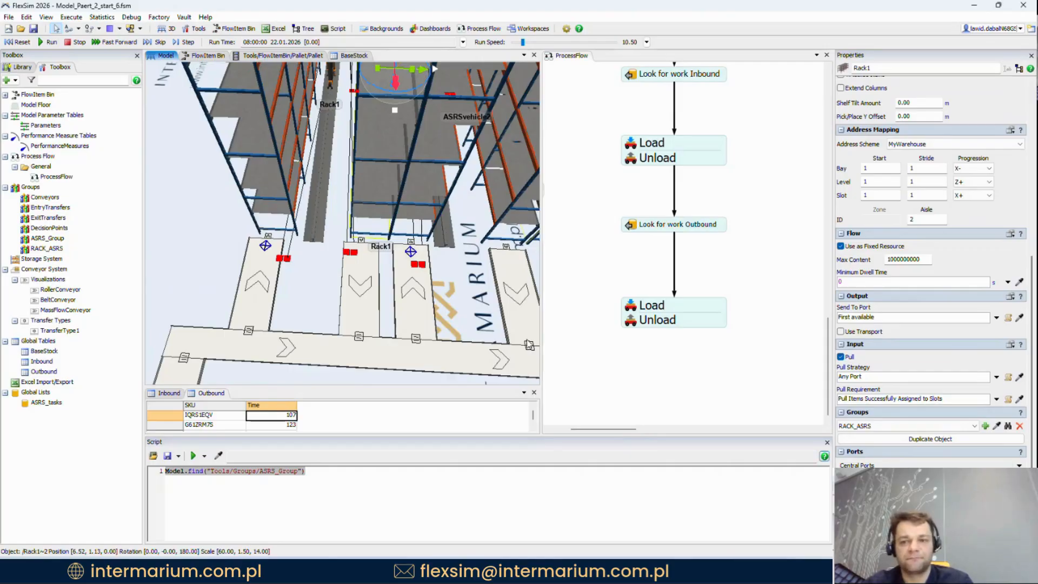
# Step: Connect both racks of the second aisle to its outbound entry transfer through central ports and check the transfer's port list
pyautogui.click(456, 264)
pyautogui.moveTo(456, 265); pyautogui.dragTo(243, 287)
pyautogui.moveTo(243, 288); pyautogui.dragTo(270, 255, button='right')
pyautogui.moveTo(270, 254); pyautogui.dragTo(321, 274)
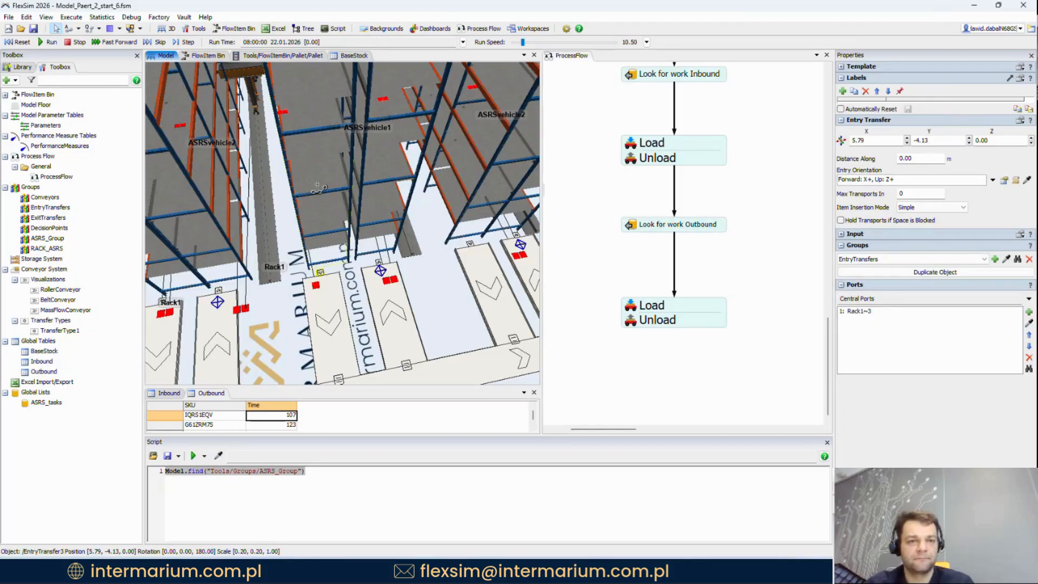
pyautogui.moveTo(319, 190); pyautogui.dragTo(321, 275)
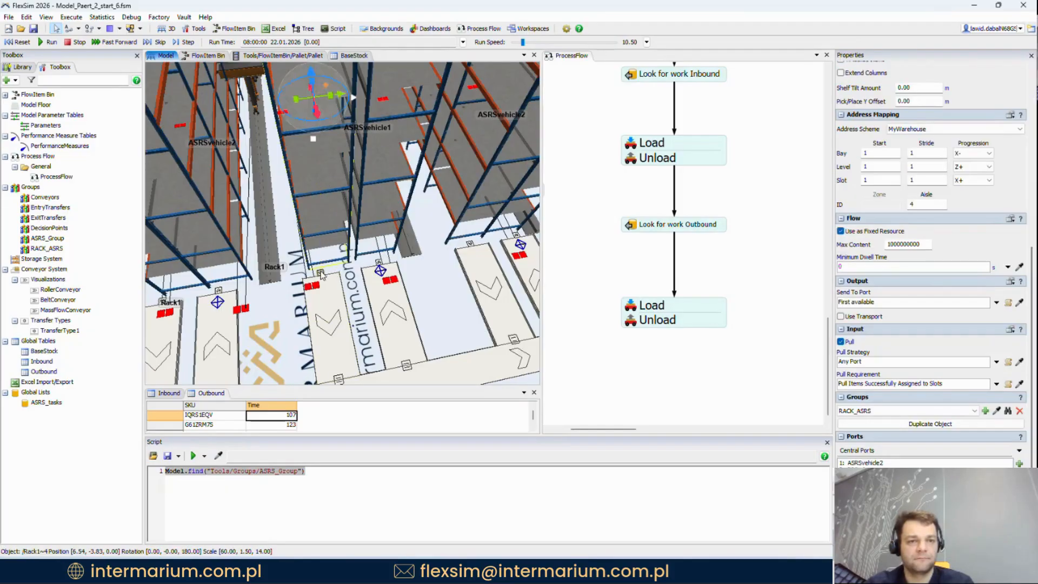
pyautogui.click(322, 274)
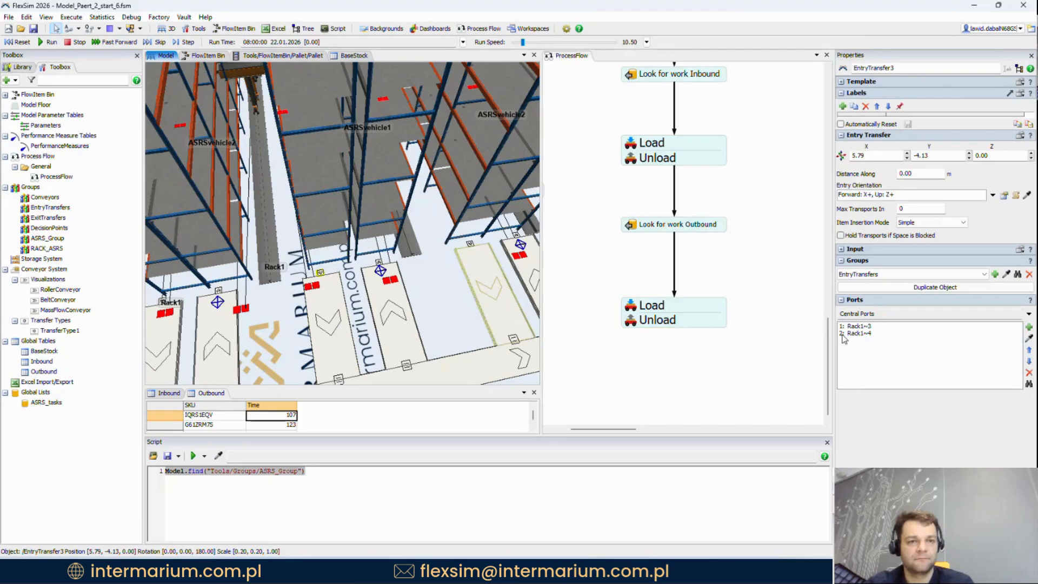
# Step: Connect both racks of the third aisle to the entry transfer on its outbound conveyor through central ports
pyautogui.moveTo(453, 295); pyautogui.dragTo(294, 325)
pyautogui.moveTo(295, 325); pyautogui.dragTo(257, 296, button='right')
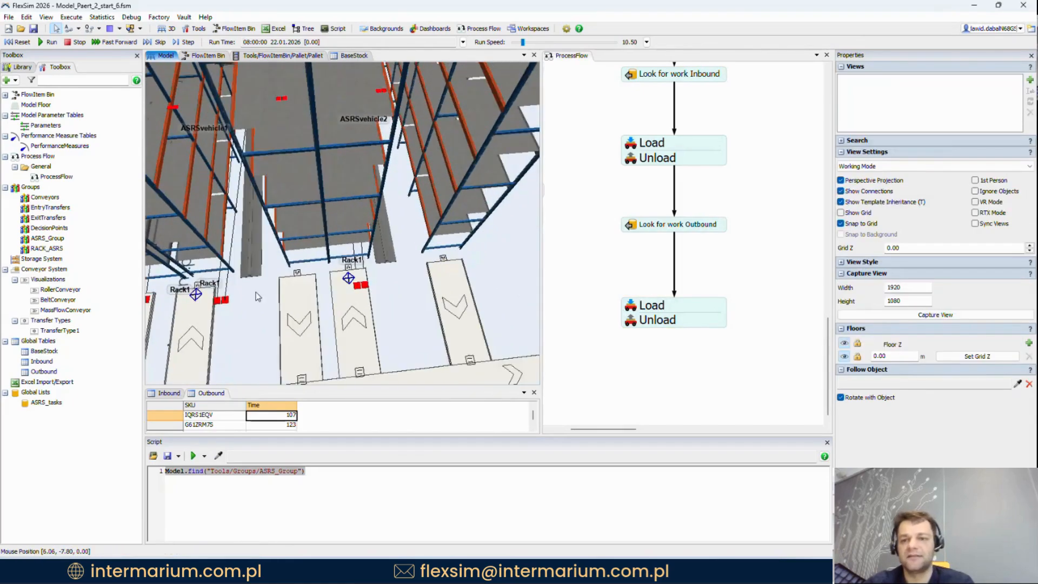
pyautogui.moveTo(258, 297); pyautogui.dragTo(296, 284)
pyautogui.moveTo(297, 284); pyautogui.dragTo(296, 249, button='right')
pyautogui.press('a')
pyautogui.moveTo(248, 197); pyautogui.dragTo(330, 243)
pyautogui.moveTo(334, 165); pyautogui.dragTo(331, 243)
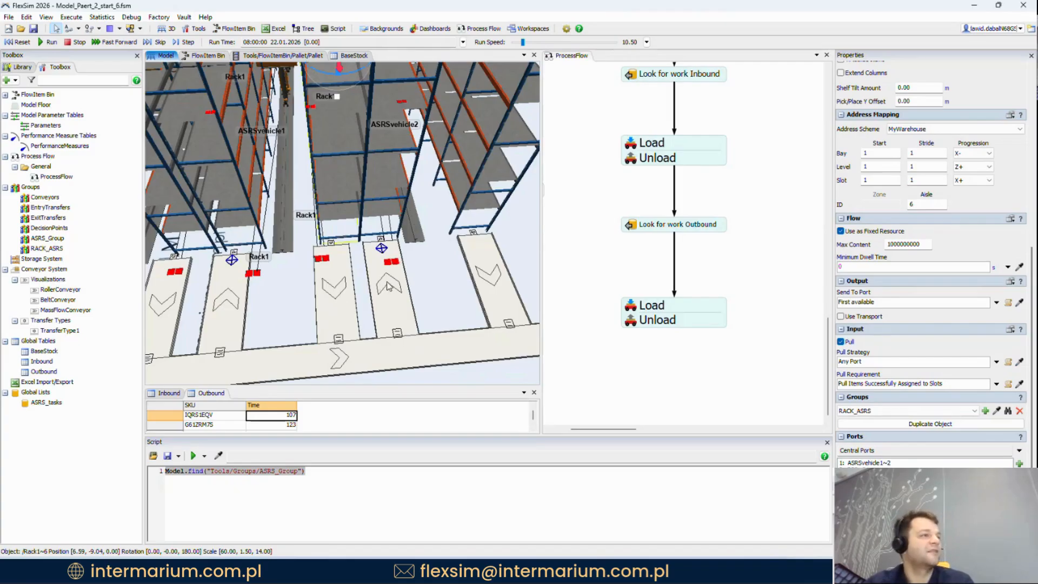
# Step: Connect both racks of the fourth aisle to its outbound entry transfer through central ports and check the transfer's port list
pyautogui.moveTo(450, 273); pyautogui.dragTo(396, 284)
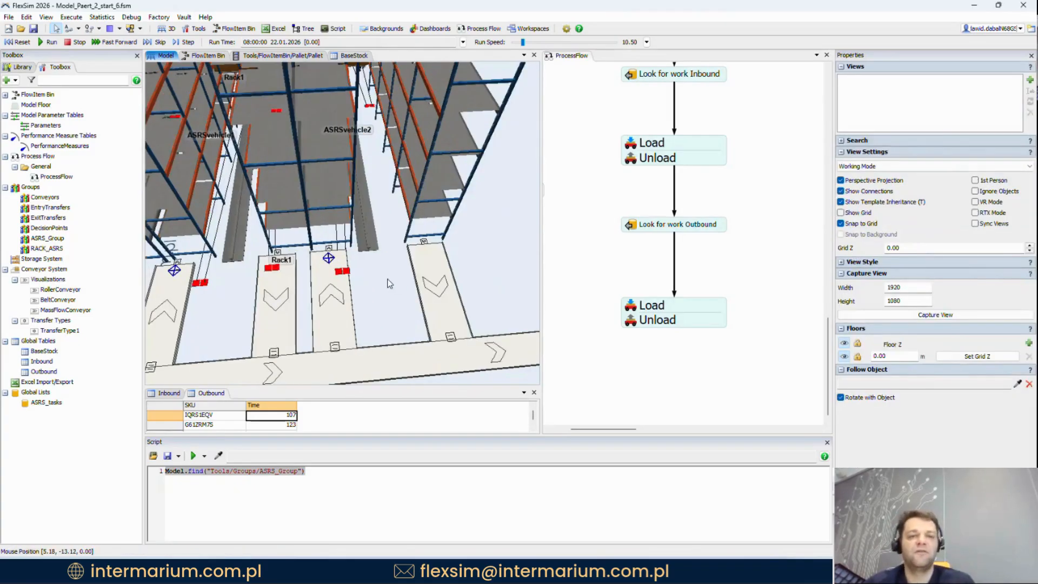
pyautogui.moveTo(388, 280); pyautogui.dragTo(378, 292, button='right')
pyautogui.moveTo(378, 292); pyautogui.dragTo(366, 268)
pyautogui.press('a')
pyautogui.moveTo(337, 187); pyautogui.dragTo(404, 244)
pyautogui.moveTo(415, 165); pyautogui.dragTo(405, 243)
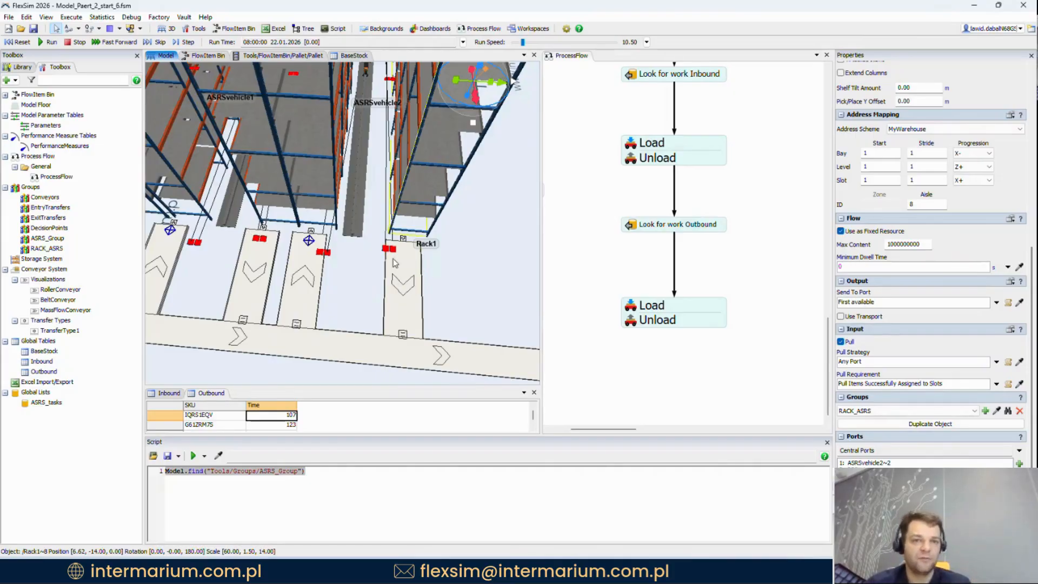
pyautogui.click(404, 241)
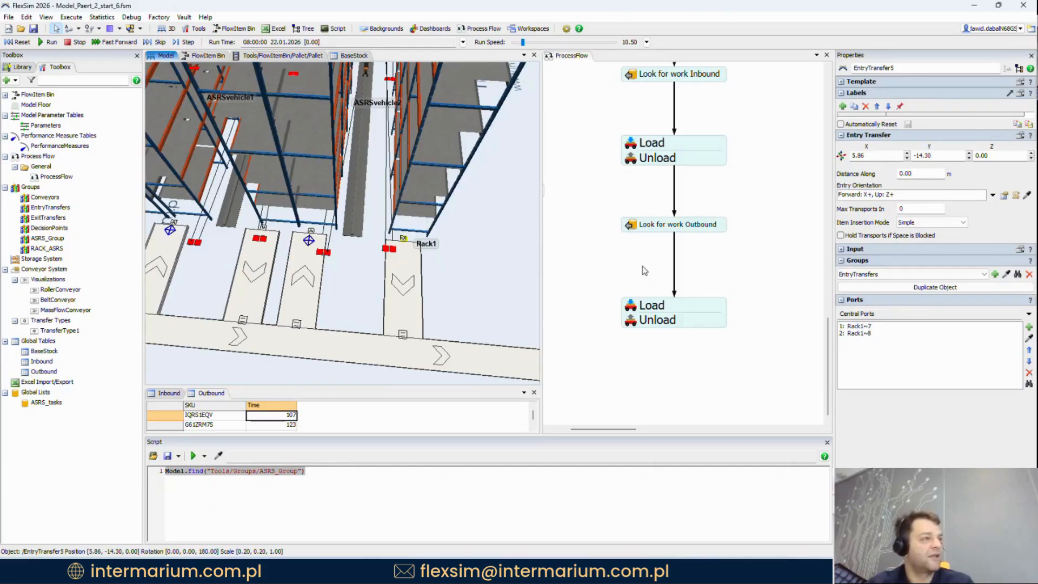
# Step: Set the Station of the Unload below Look for work Outbound to token.rack
pyautogui.click(645, 304)
pyautogui.doubleClick(653, 319)
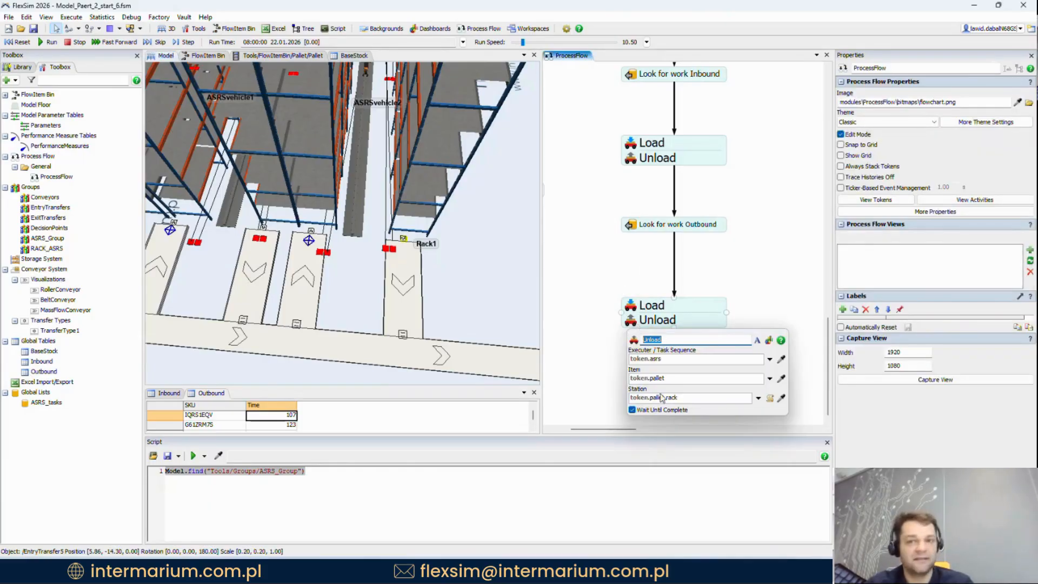
pyautogui.doubleClick(660, 396)
pyautogui.press('BackSpace')
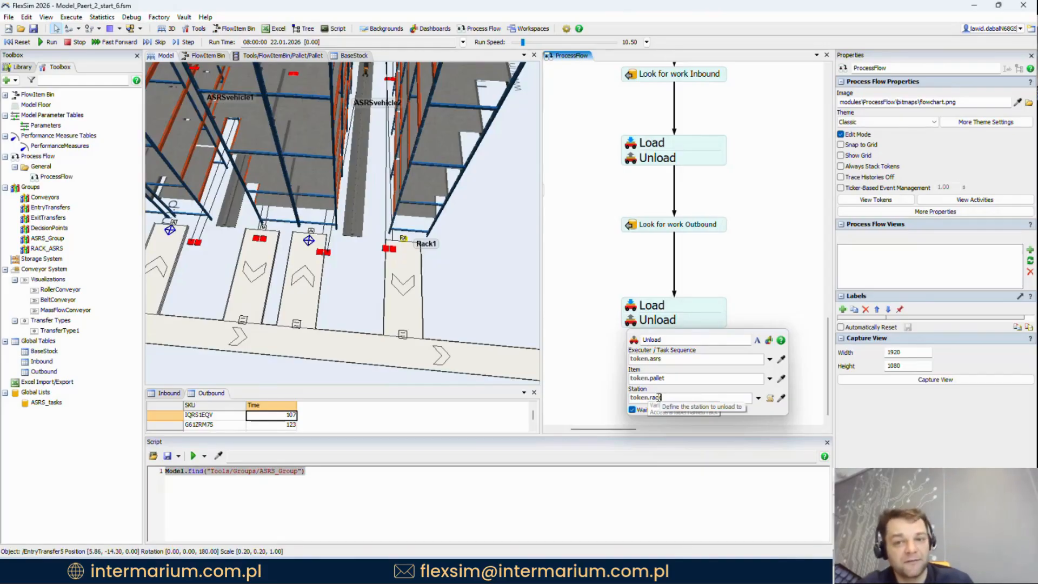
# Step: Review the settings of the outbound Load and the Station of the inbound Unload
pyautogui.click(630, 307)
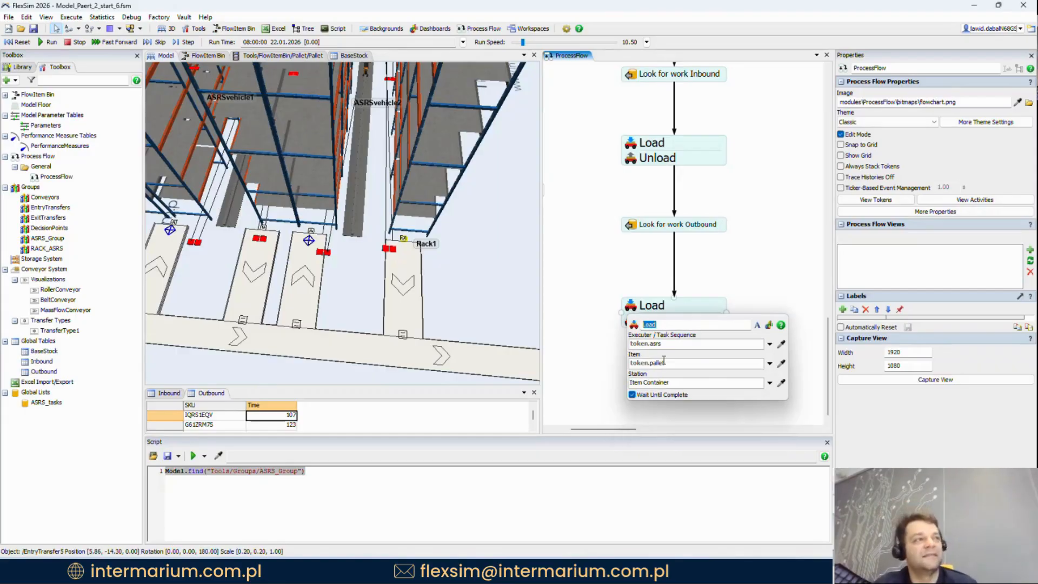
pyautogui.click(613, 286)
pyautogui.moveTo(611, 283); pyautogui.dragTo(612, 305)
pyautogui.click(631, 184)
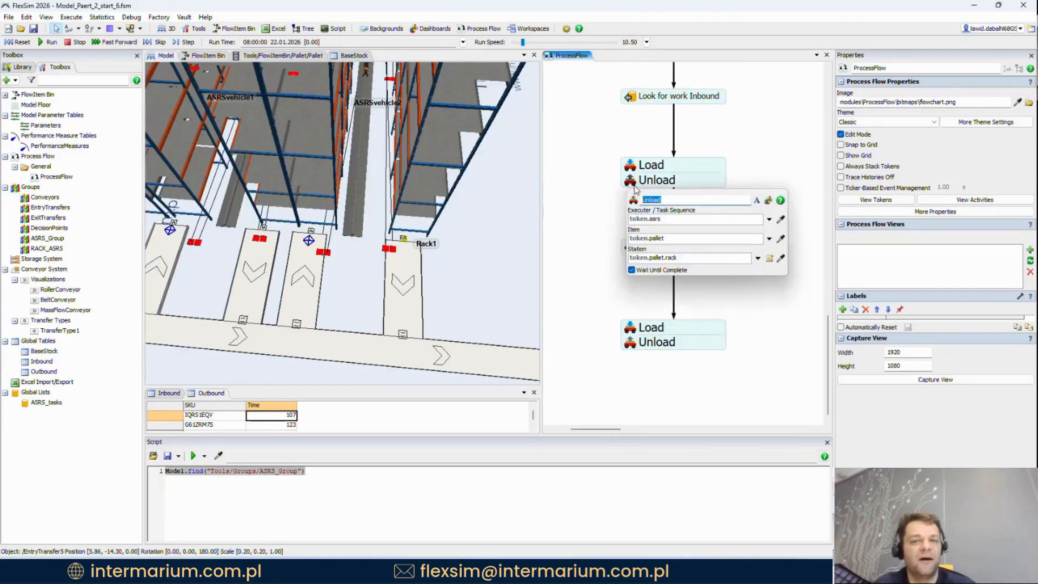
# Step: Insert an Assign Labels activity above the Load in the block below Look for work Outbound
pyautogui.click(605, 276)
pyautogui.click(631, 325)
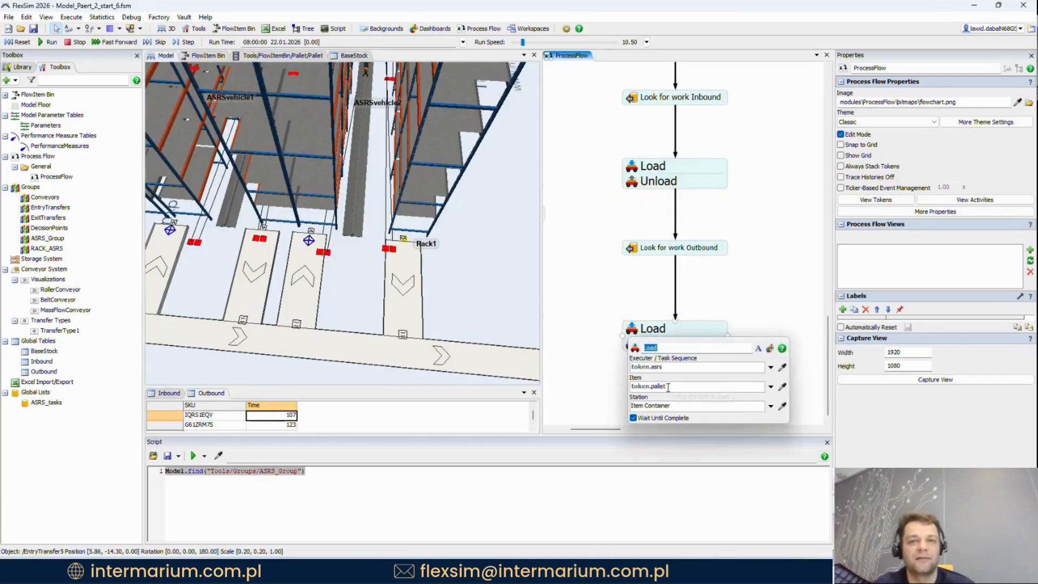
pyautogui.click(631, 297)
pyautogui.doubleClick(630, 297)
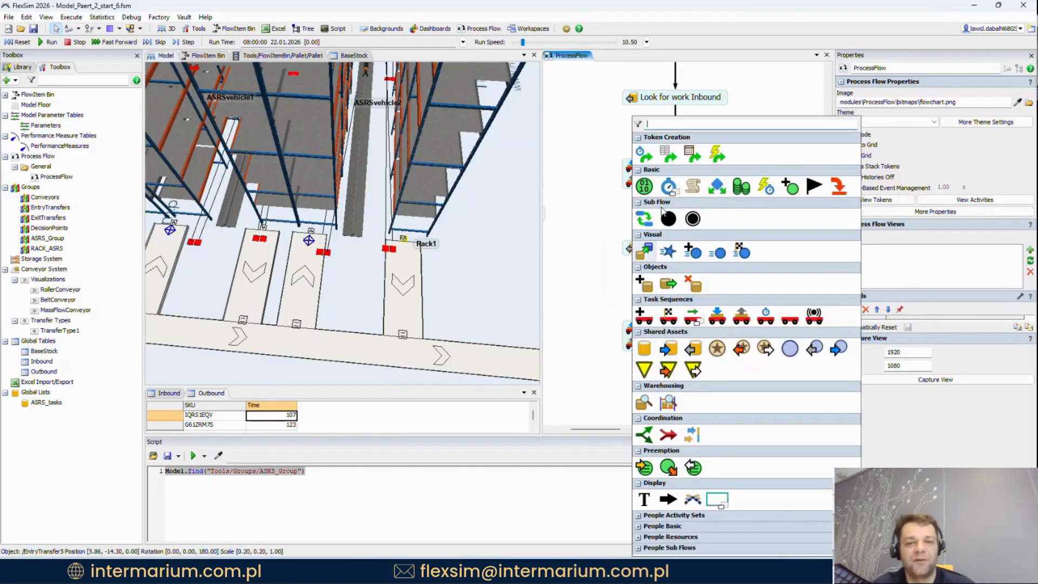
pyautogui.click(644, 187)
pyautogui.click(635, 318)
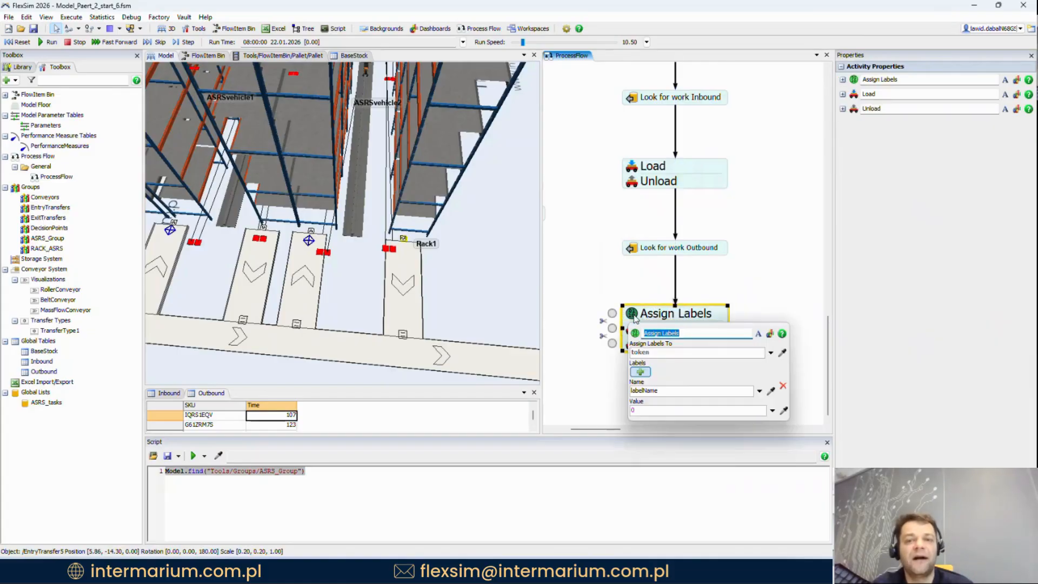
# Step: Name the label in the new Assign Labels activity entry_transfer
pyautogui.doubleClick(641, 391)
pyautogui.write('rac')
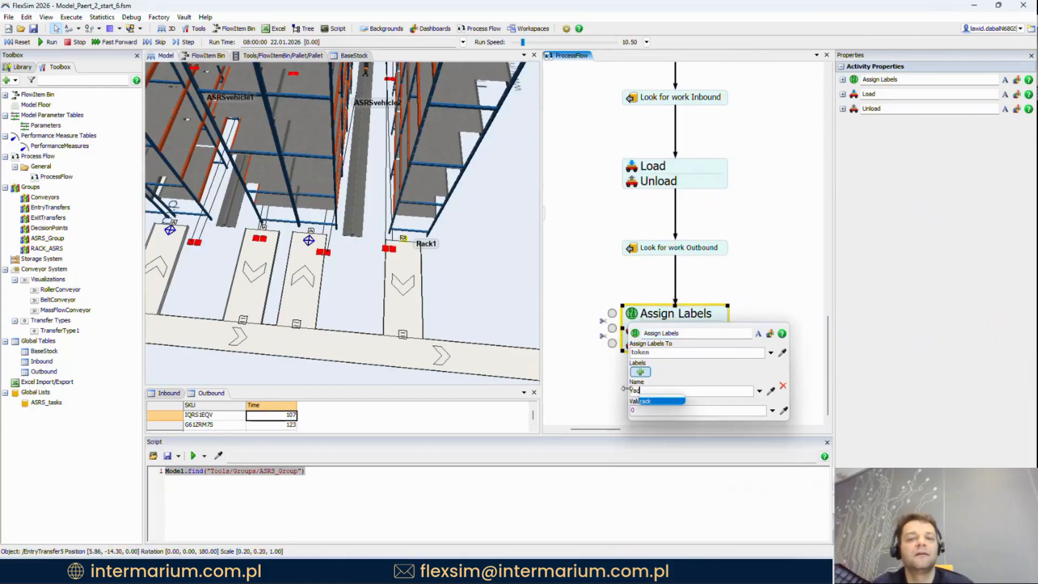
pyautogui.press('BackSpace')
pyautogui.press('BackSpace')
pyautogui.press('BackSpace')
pyautogui.write('en')
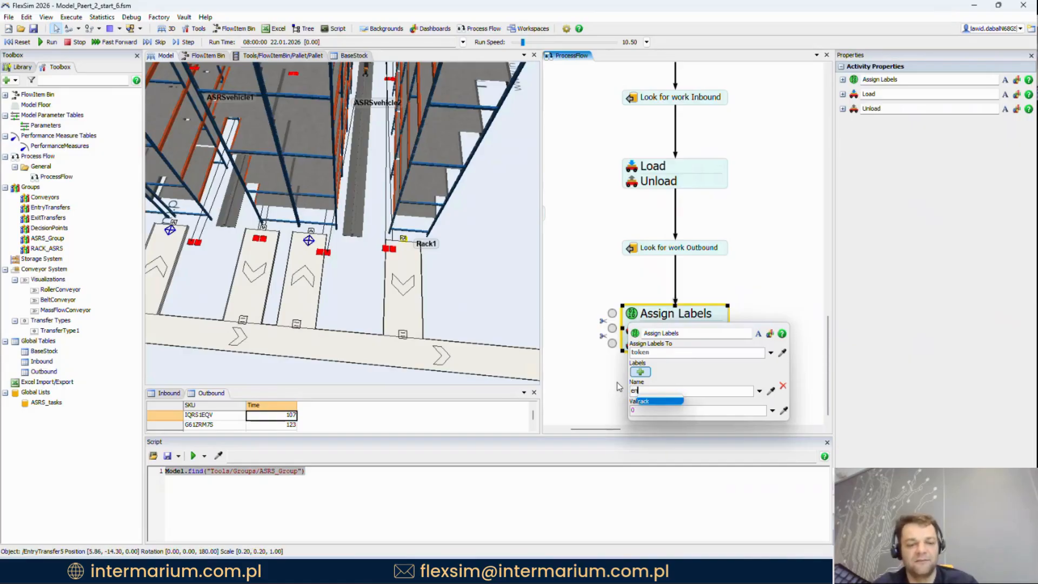
pyautogui.write('t')
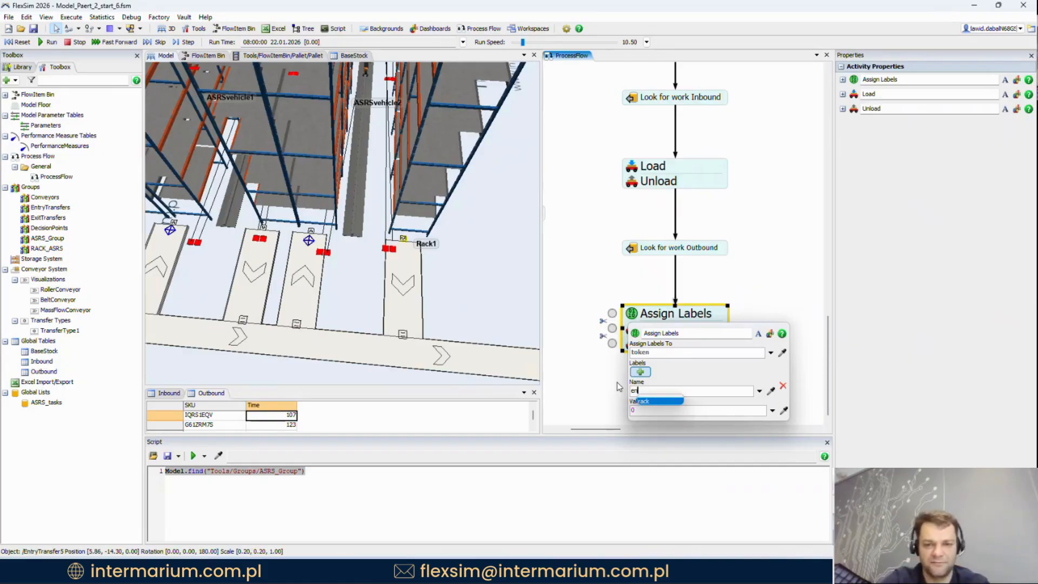
pyautogui.write('ry_transfe')
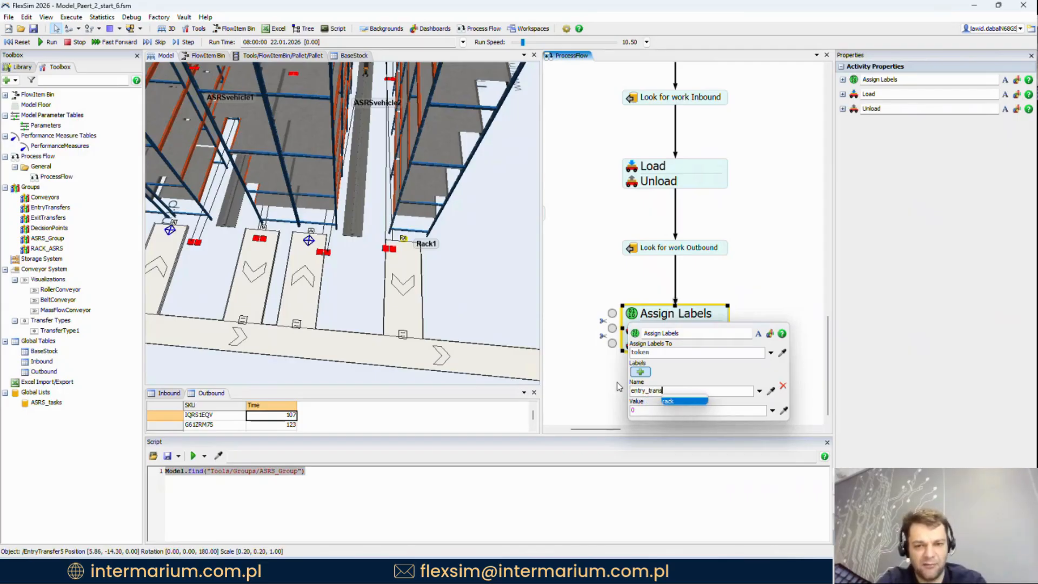
# Step: Set the first label's value to token.pallet.up and its name to rack
pyautogui.click(650, 412)
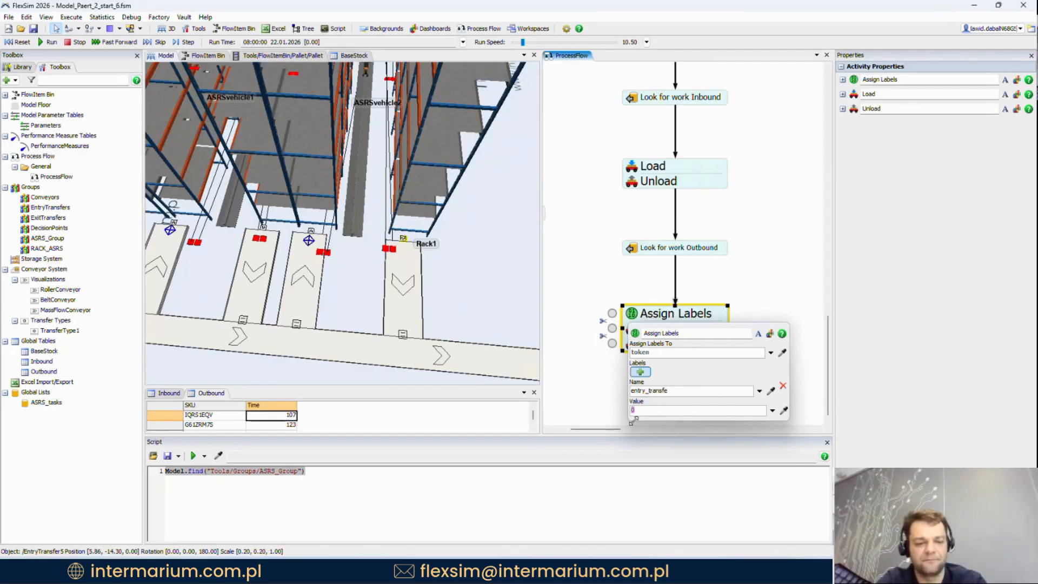
pyautogui.write('token.pallet')
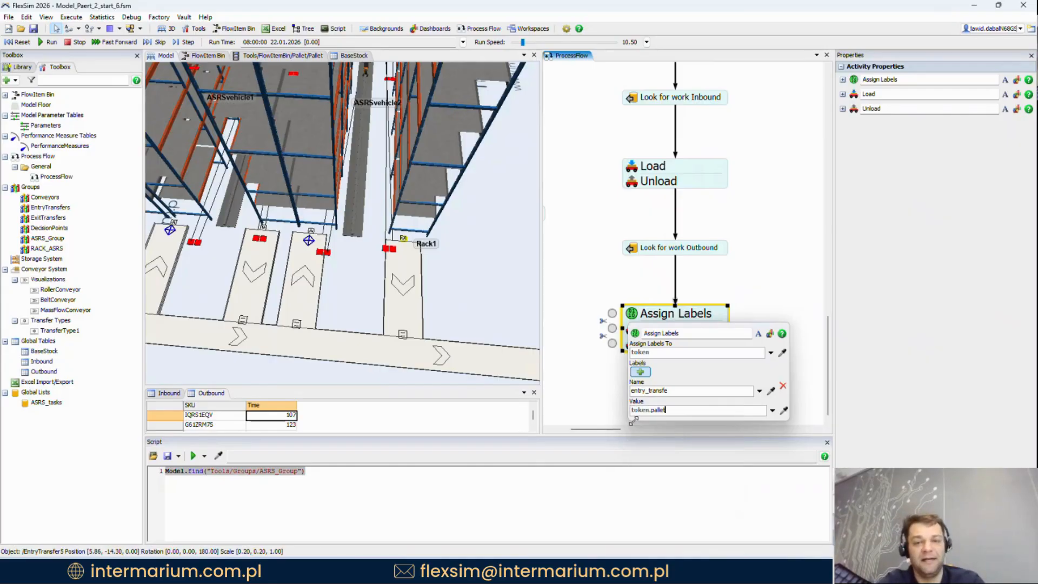
pyautogui.write('.up')
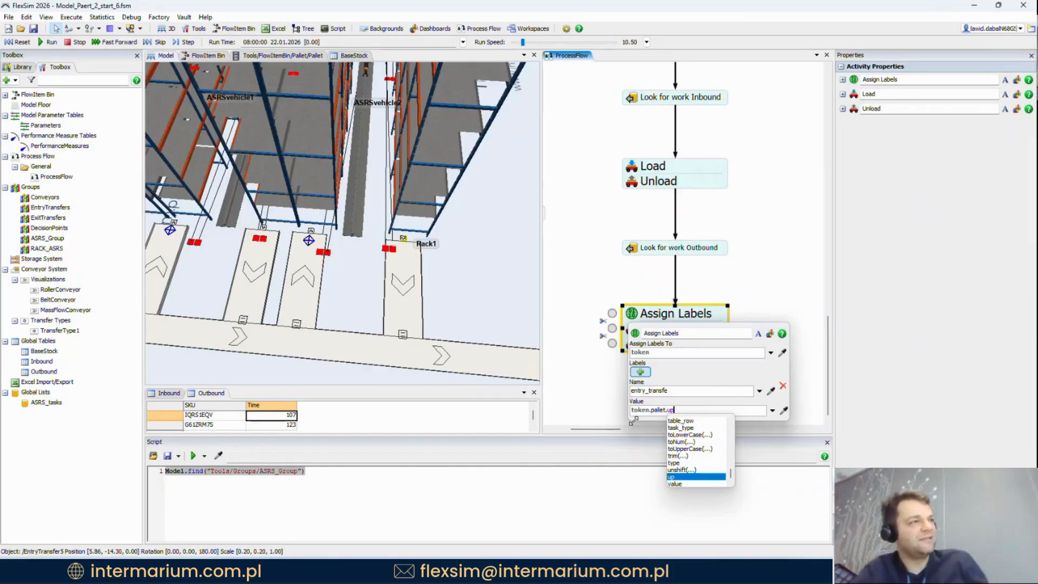
pyautogui.click(691, 411)
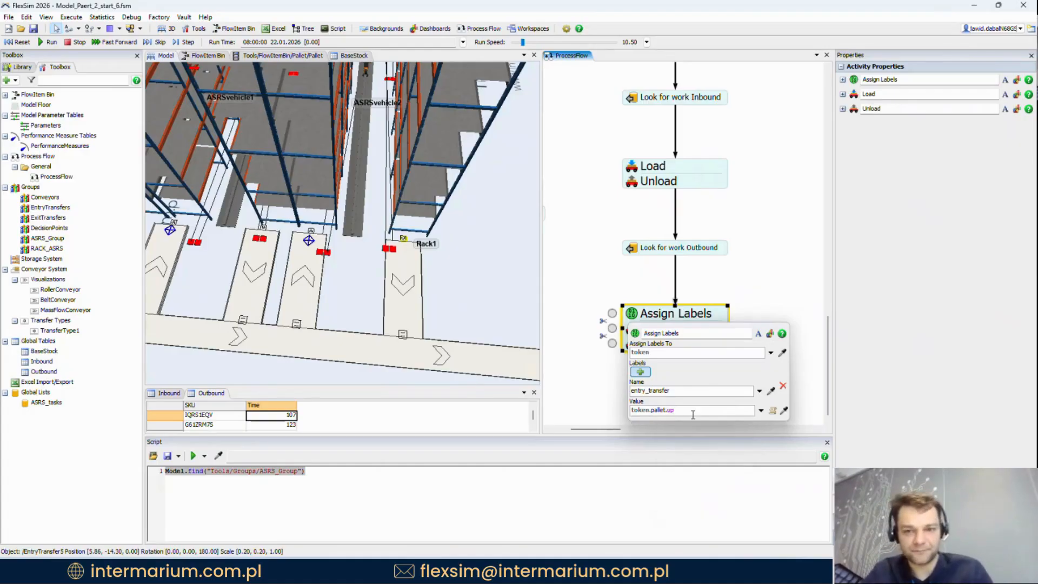
pyautogui.write('.')
pyautogui.press('Escape')
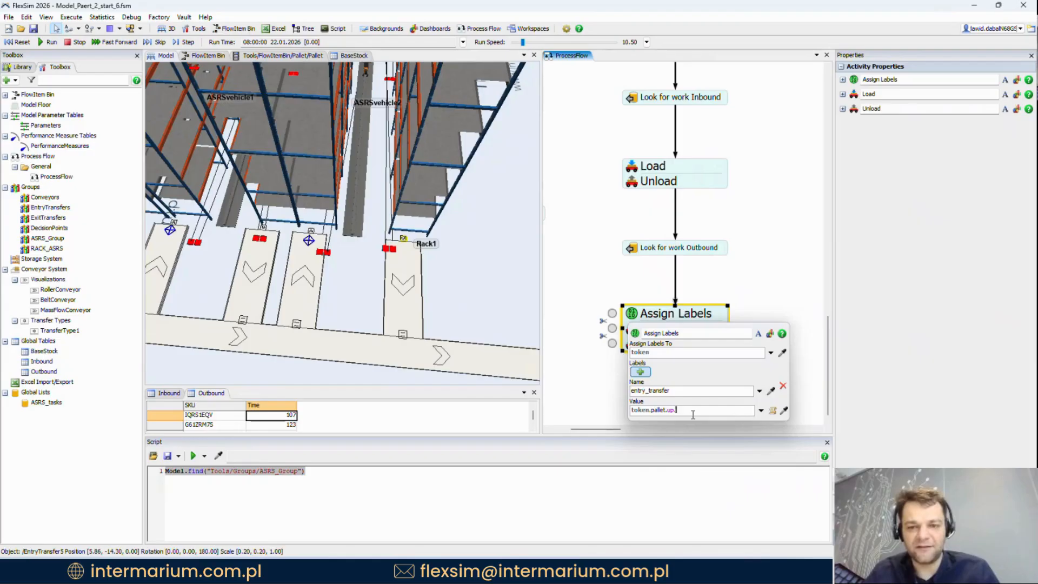
pyautogui.press('BackSpace')
pyautogui.doubleClick(649, 390)
pyautogui.write('ra')
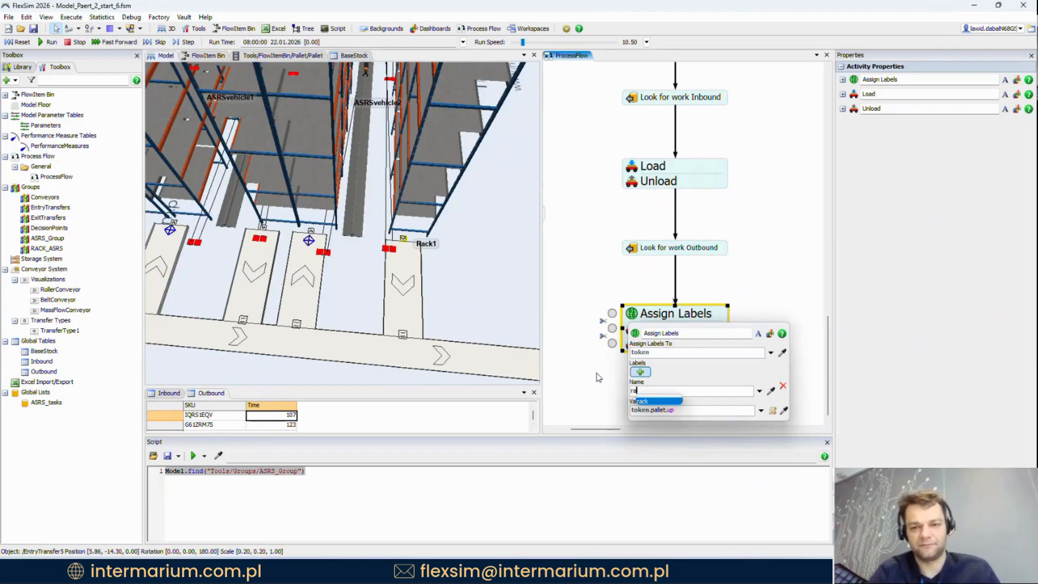
pyautogui.write('ck')
pyautogui.press('Return')
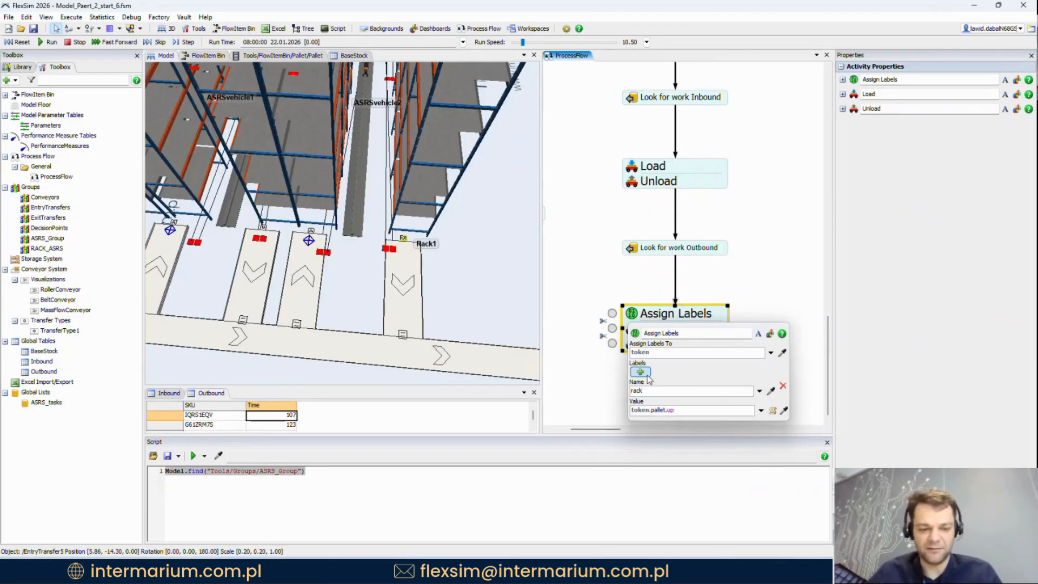
# Step: Add a second label named entry_transfer with the value token.rack.centerObjects[3]
pyautogui.click(647, 376)
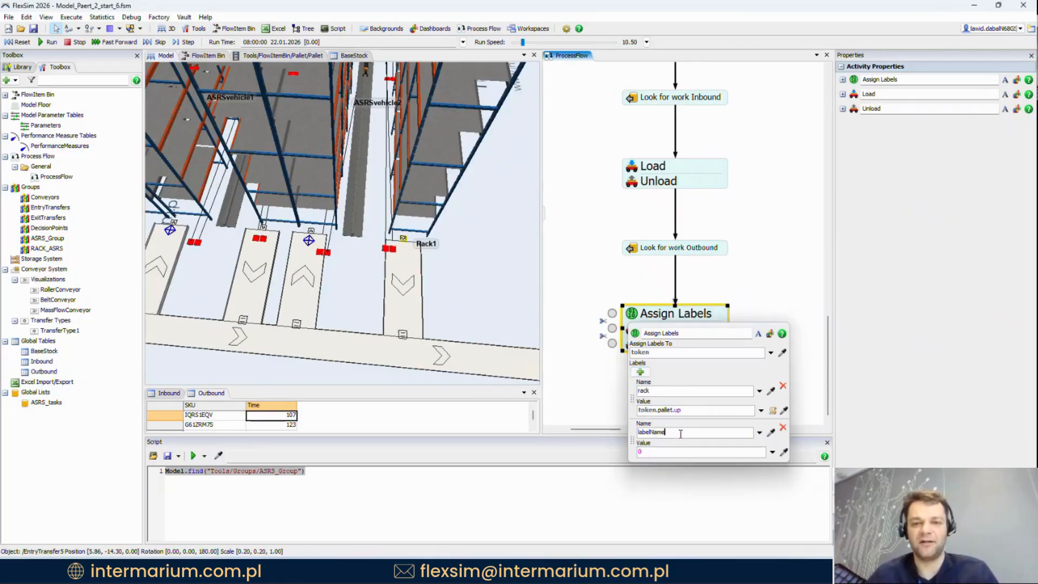
pyautogui.moveTo(681, 434); pyautogui.dragTo(635, 433)
pyautogui.write('entry')
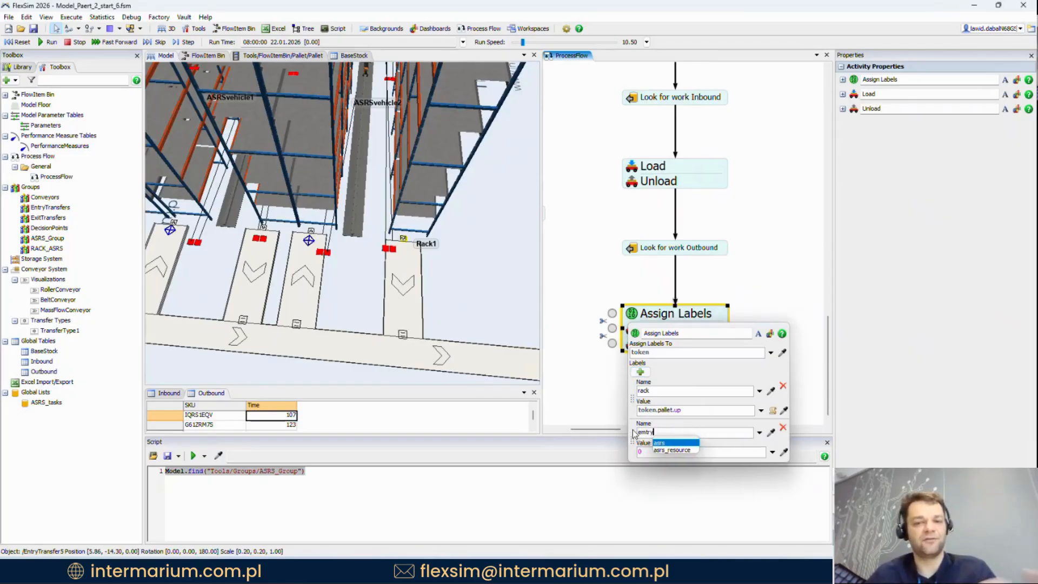
pyautogui.write('_transfer')
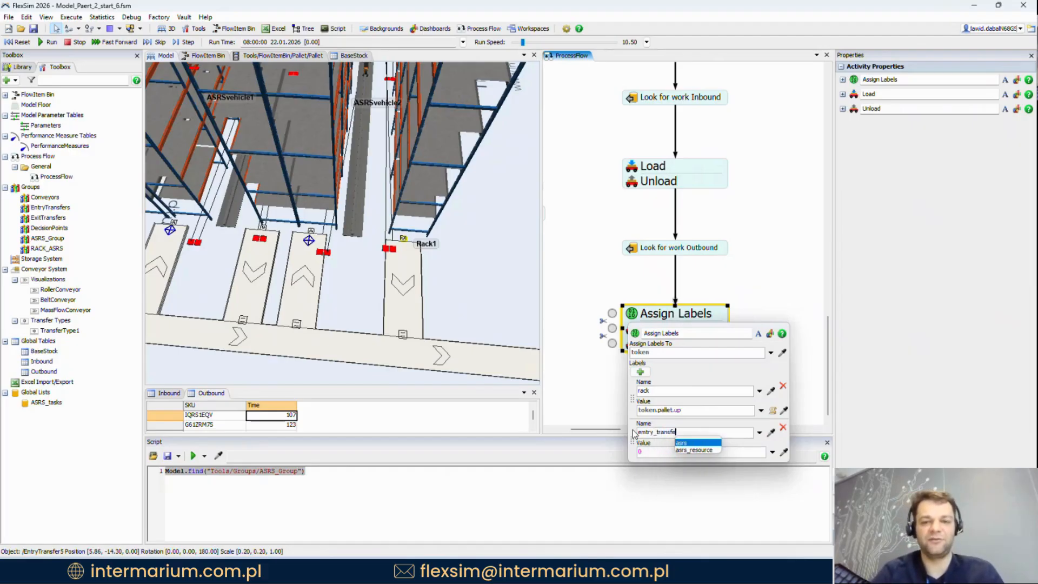
pyautogui.click(641, 451)
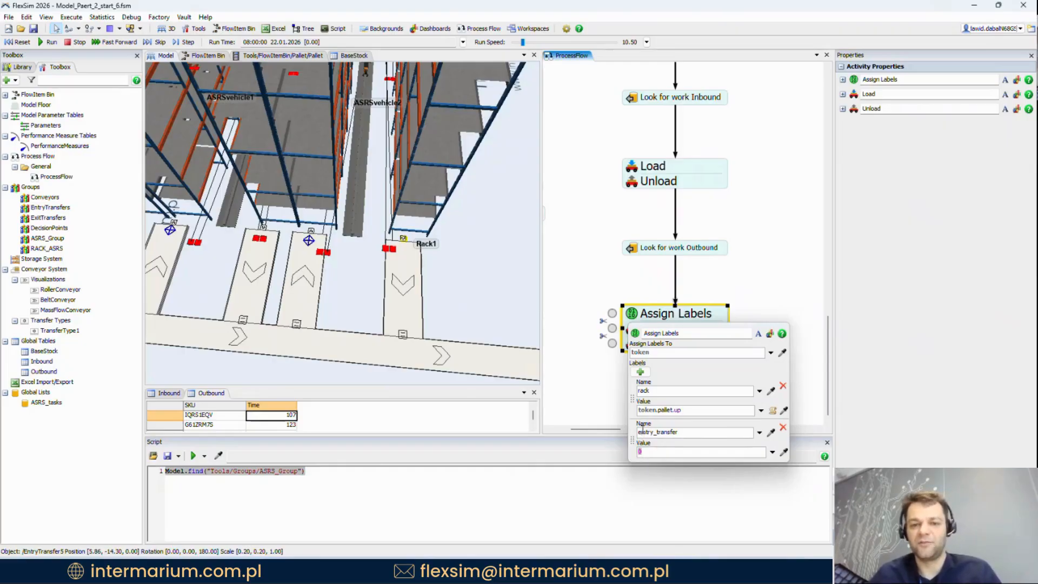
pyautogui.click(642, 432)
pyautogui.click(640, 452)
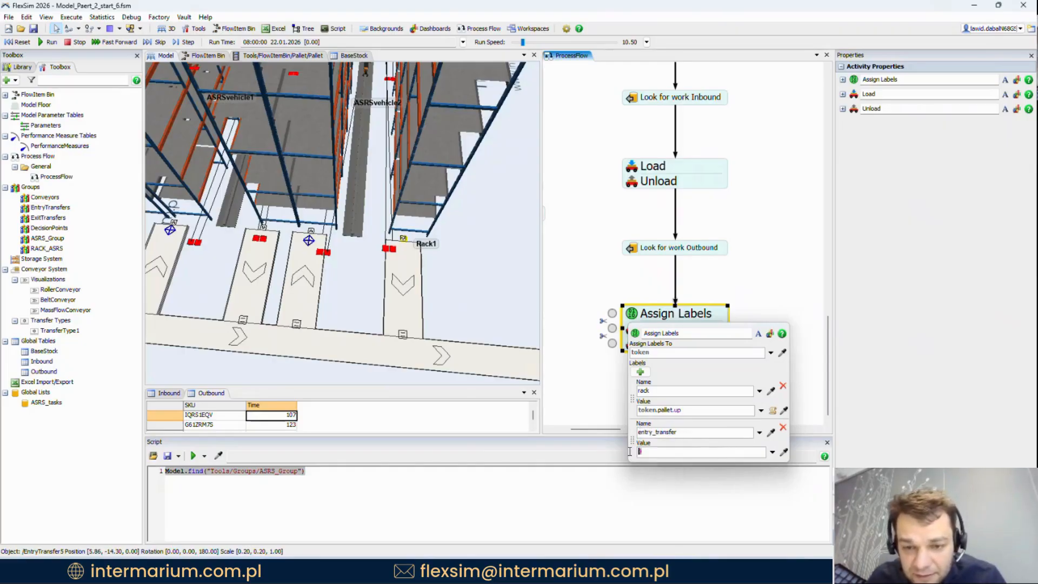
pyautogui.write('token.')
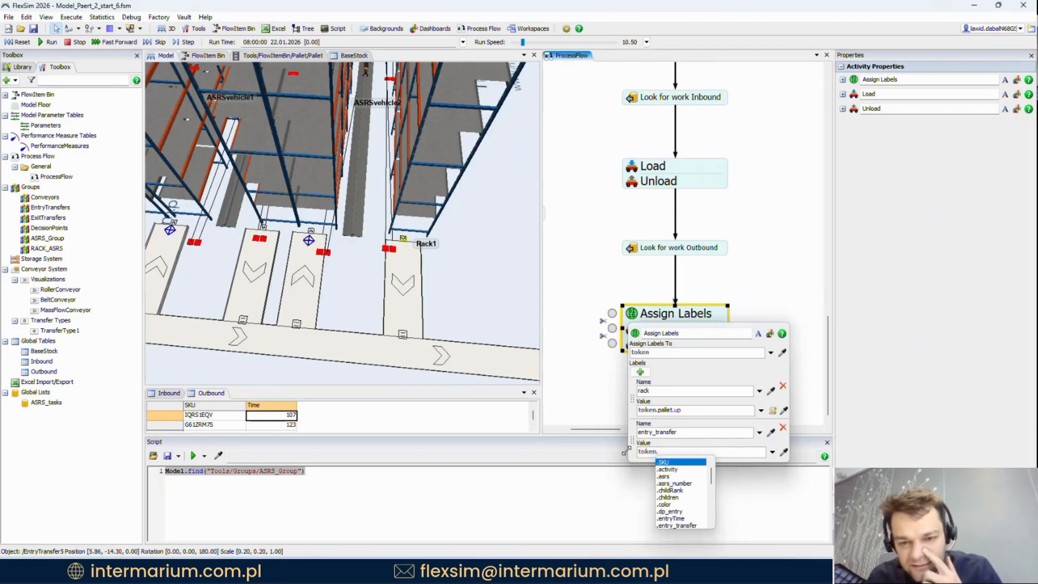
pyautogui.write('rack.centerObjects[3')
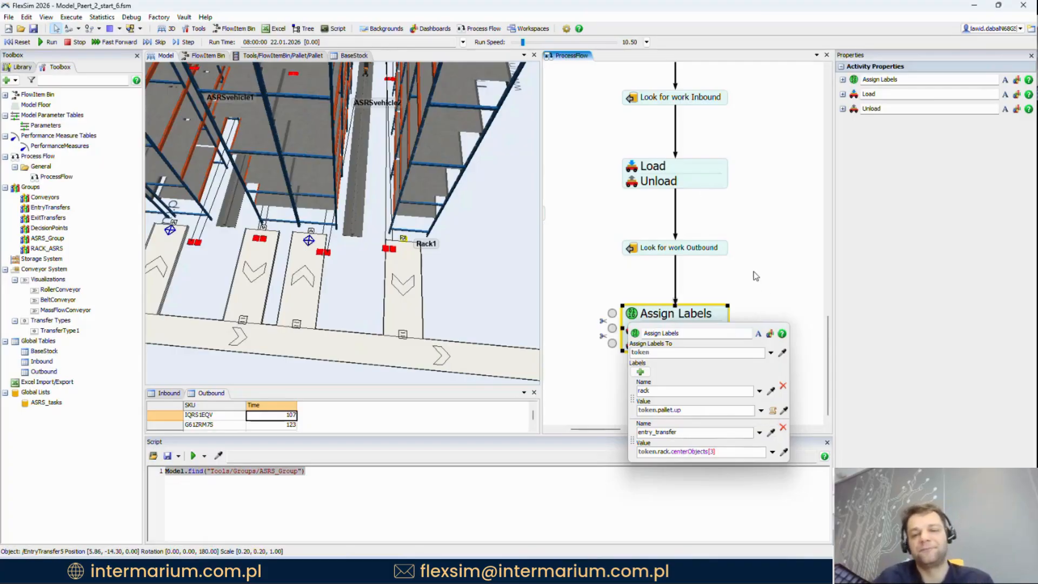
# Step: Rename the Assign Labels activity Entry transfer and move its block slightly further below Look for work Outbound
pyautogui.click(693, 334)
pyautogui.moveTo(691, 326); pyautogui.dragTo(633, 325)
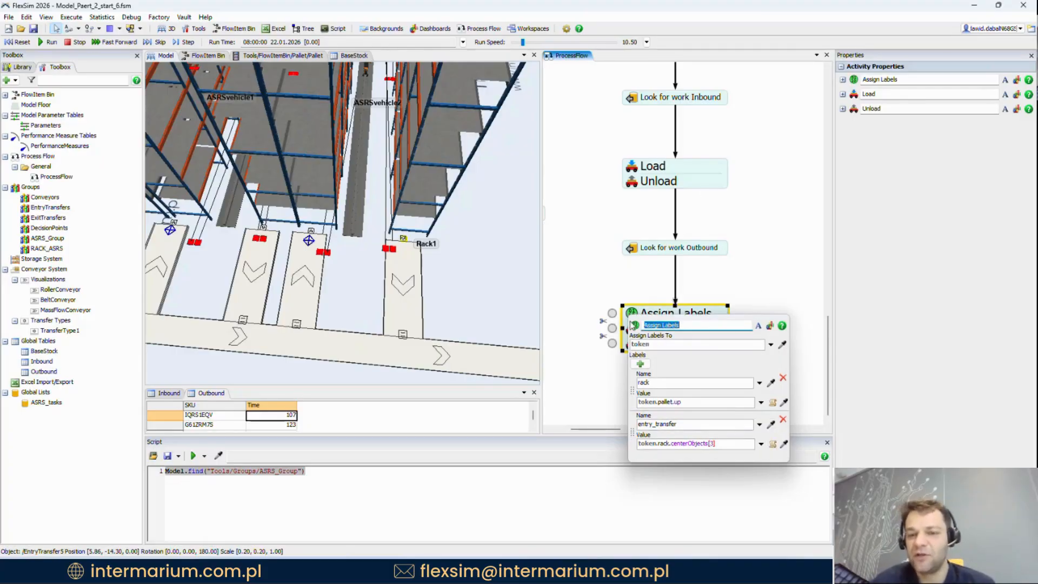
pyautogui.write('Entry transfer')
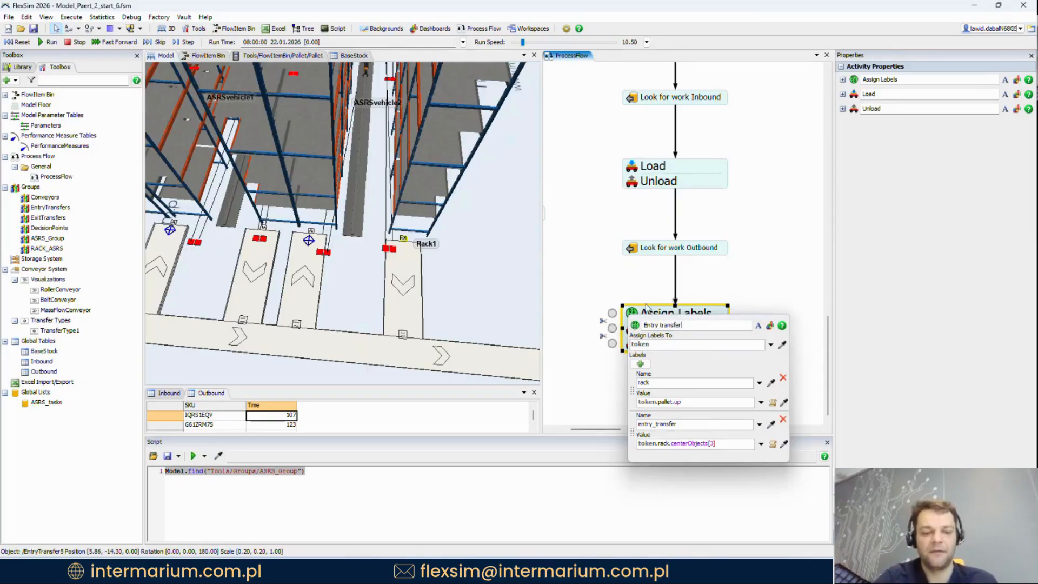
pyautogui.click(739, 272)
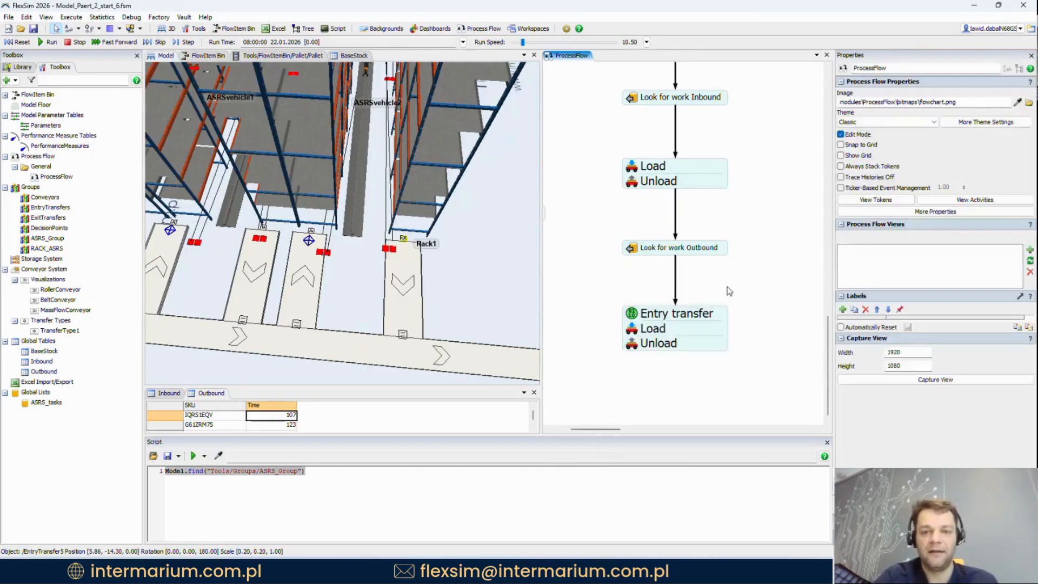
pyautogui.moveTo(716, 321); pyautogui.dragTo(716, 332)
pyautogui.click(634, 357)
pyautogui.click(760, 324)
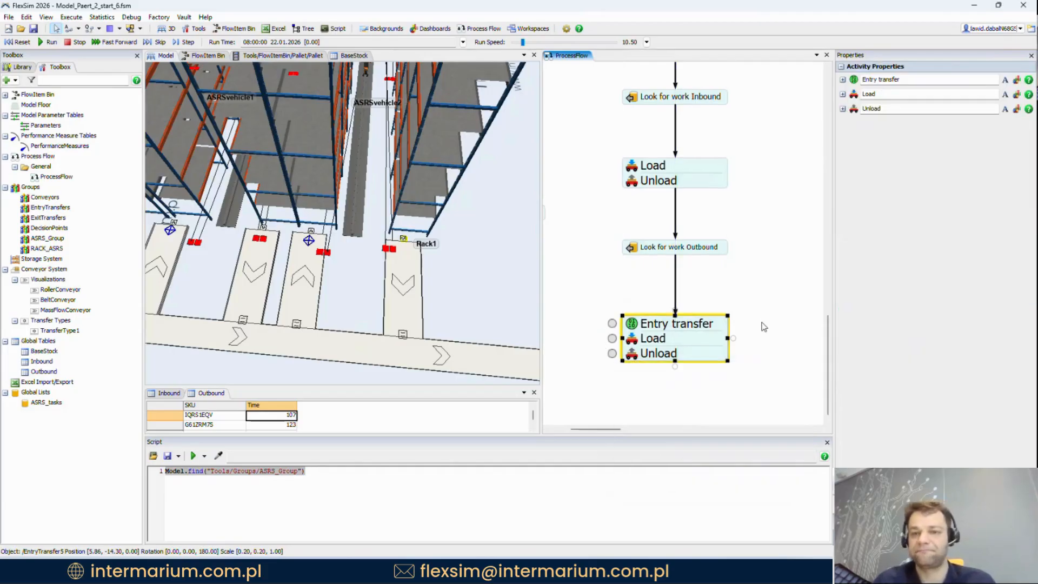
# Step: Set the Station of the outbound Unload to token.entry_transfer
pyautogui.scroll(-1, 760, 324)
pyautogui.click(632, 292)
pyautogui.click(611, 298)
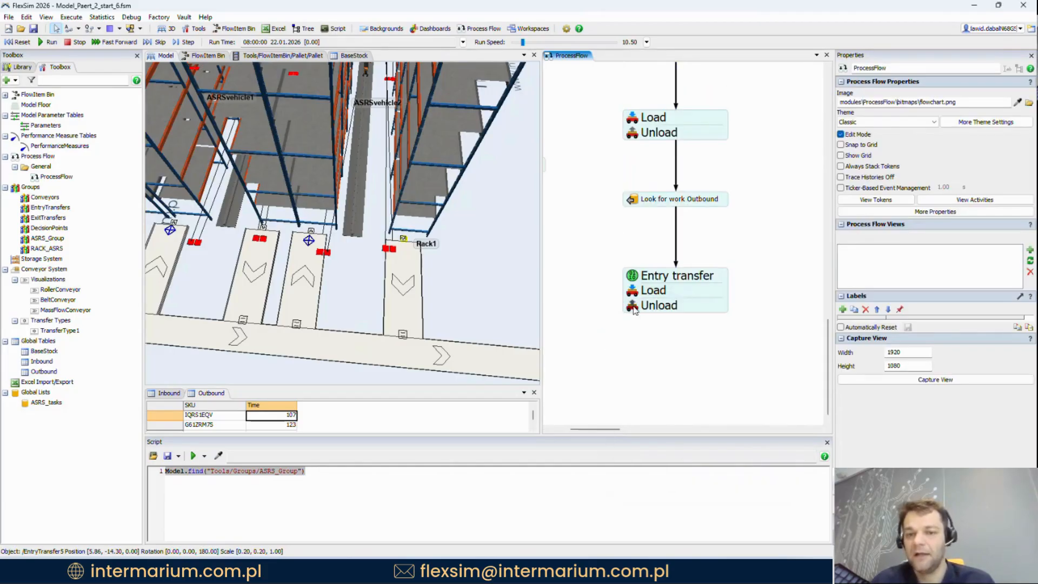
pyautogui.click(632, 306)
pyautogui.doubleClick(676, 382)
pyautogui.write('en.e')
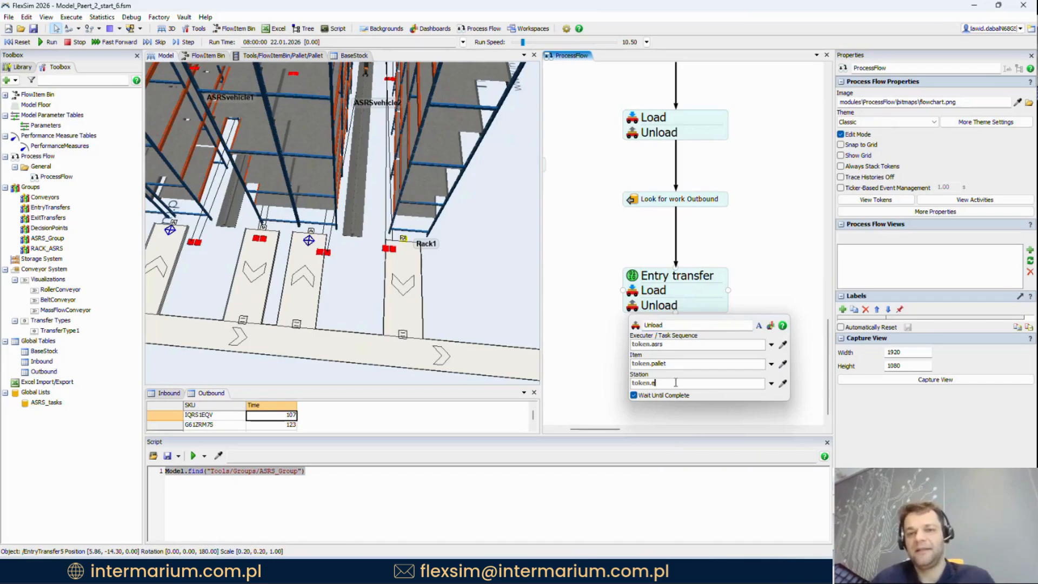
pyautogui.write('ntryTime')
pyautogui.press('Return')
pyautogui.moveTo(676, 383); pyautogui.dragTo(653, 383)
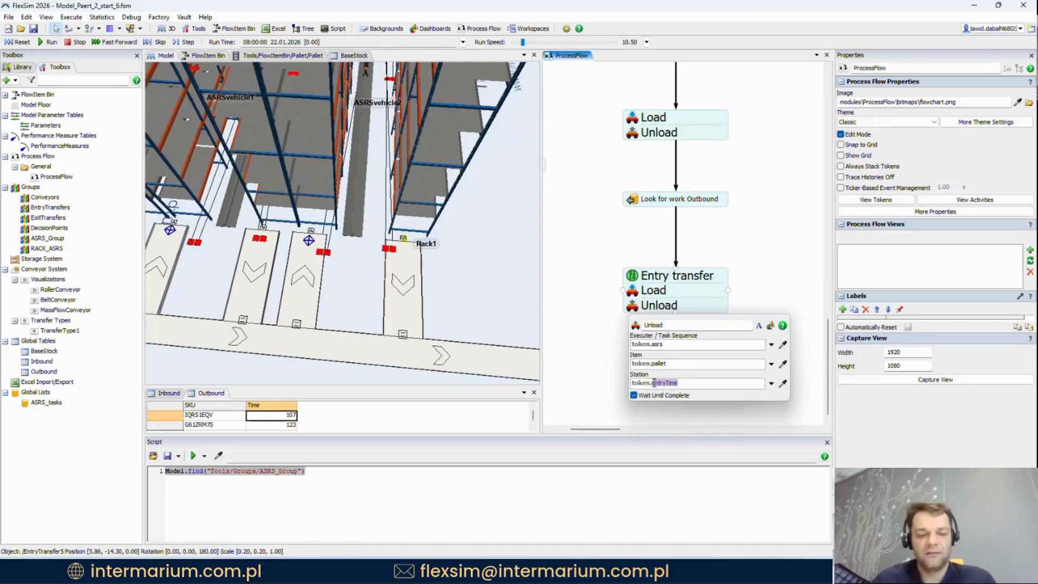
pyautogui.write('e')
pyautogui.doubleClick(686, 434)
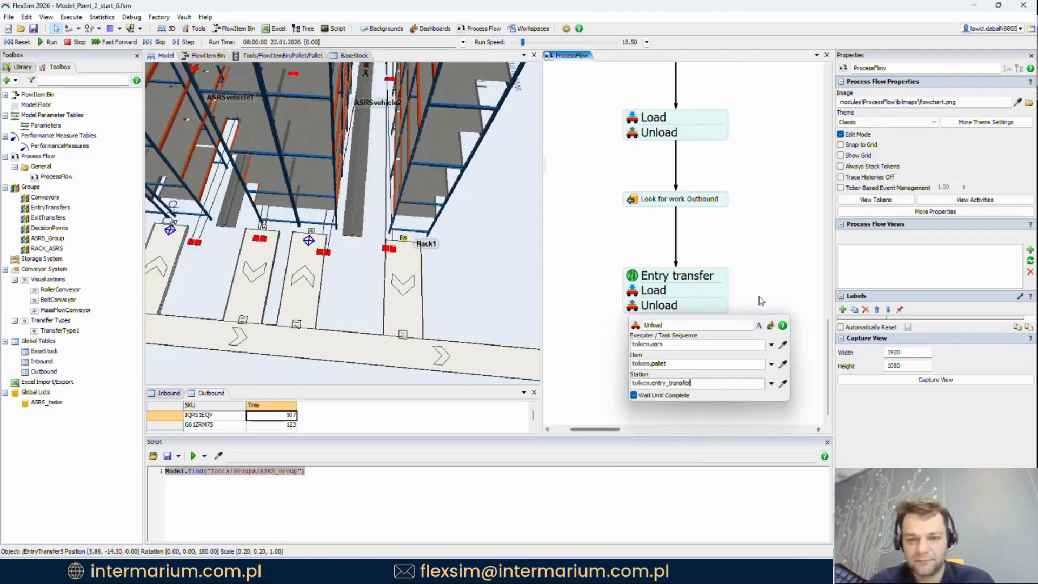
# Step: Connect the outbound Entry transfer, Load and Unload block back to Look for work Inbound to close the loop
pyautogui.moveTo(749, 246); pyautogui.dragTo(740, 267)
pyautogui.scroll(-3, 741, 272)
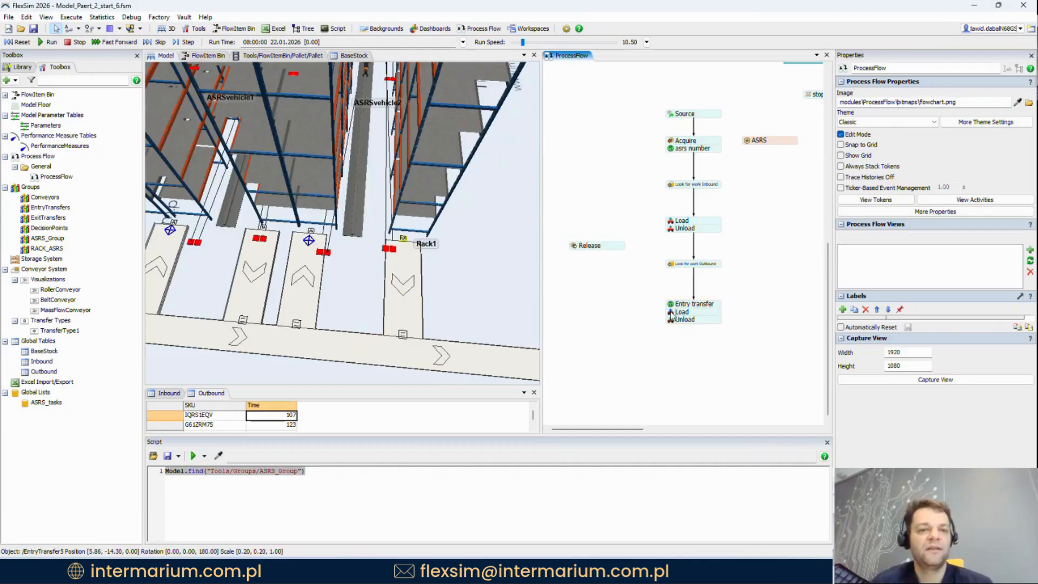
pyautogui.moveTo(669, 315); pyautogui.dragTo(669, 188)
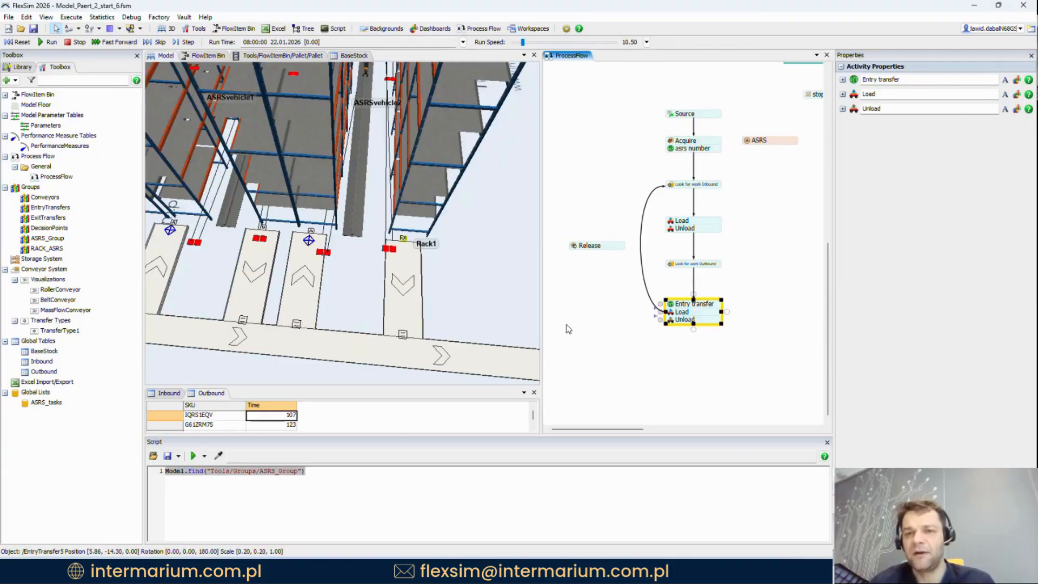
# Step: Examine the entry transfers and their rack connections at the conveyor ends of the aisles in the 3D model
pyautogui.click(467, 276)
pyautogui.scroll(4, 465, 267)
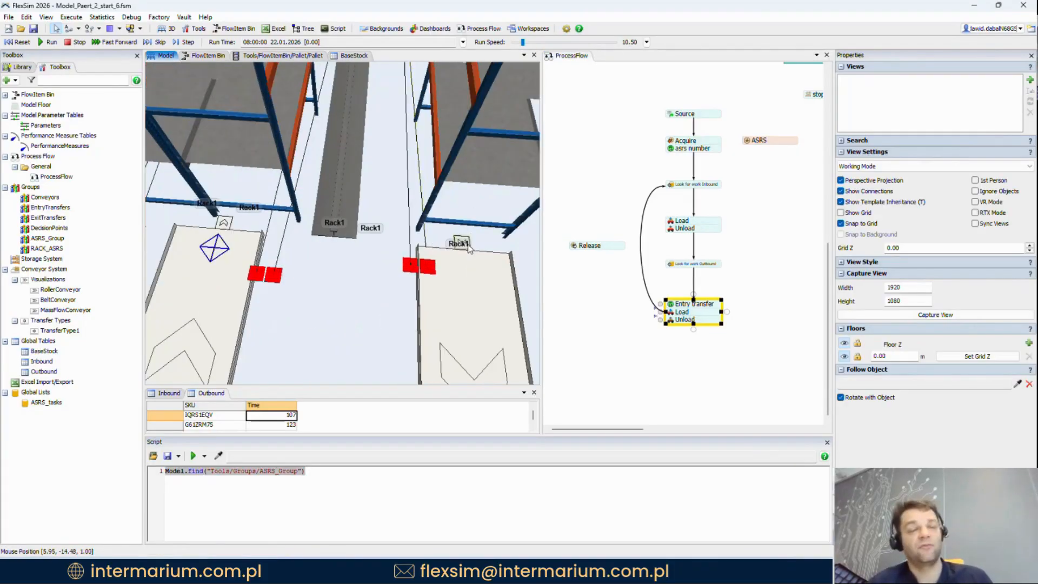
pyautogui.click(454, 244)
pyautogui.moveTo(454, 243); pyautogui.dragTo(410, 288)
pyautogui.moveTo(352, 303); pyautogui.dragTo(524, 300)
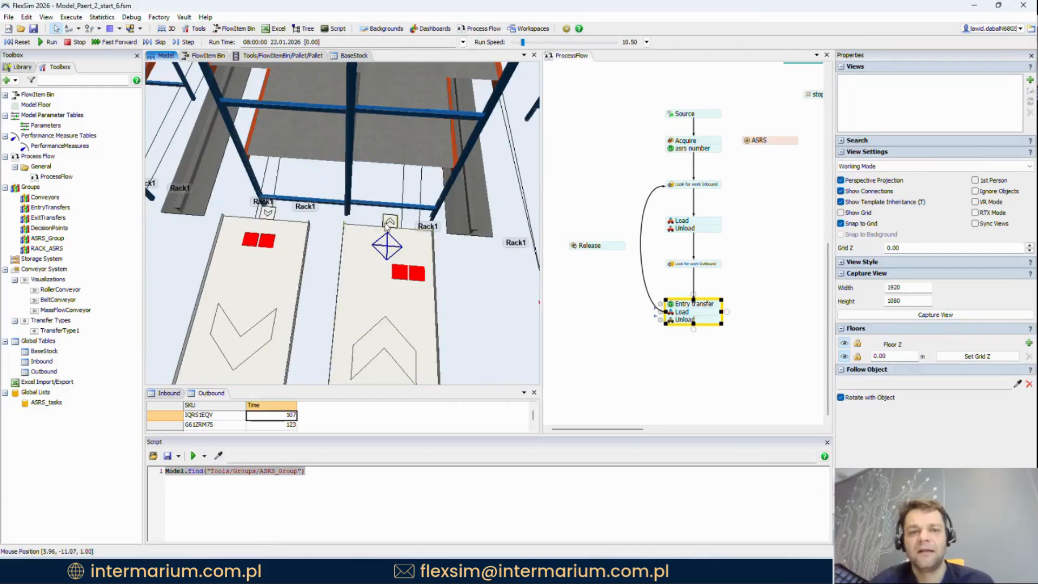
pyautogui.moveTo(391, 221)
pyautogui.mouseDown()
pyautogui.moveTo(331, 229)
pyautogui.moveTo(395, 217)
pyautogui.moveTo(382, 219)
pyautogui.mouseUp()
pyautogui.moveTo(268, 212); pyautogui.dragTo(287, 241)
pyautogui.scroll(-6, 287, 242)
pyautogui.click(288, 241)
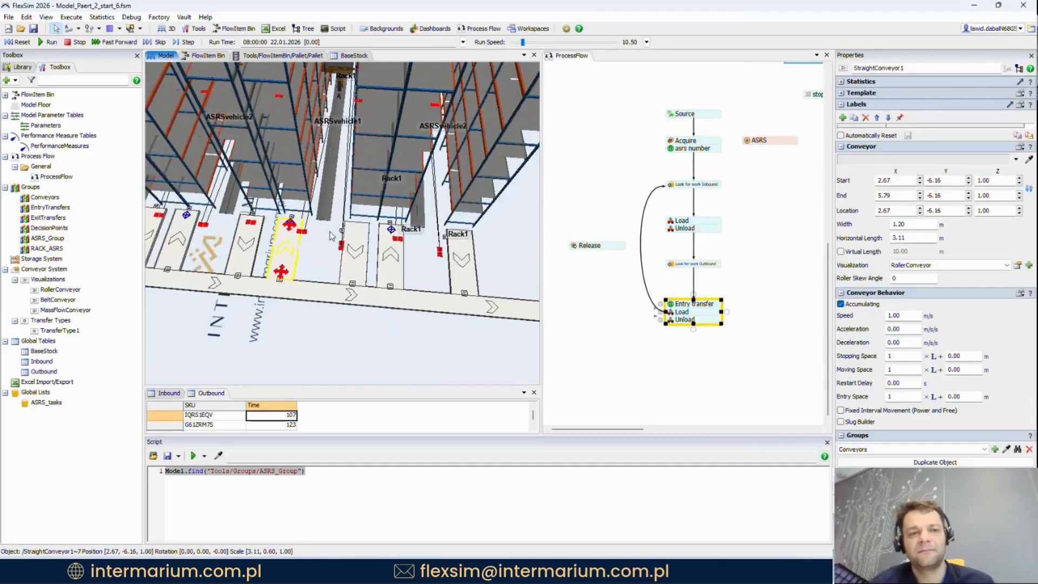
pyautogui.click(313, 239)
pyautogui.scroll(5, 312, 239)
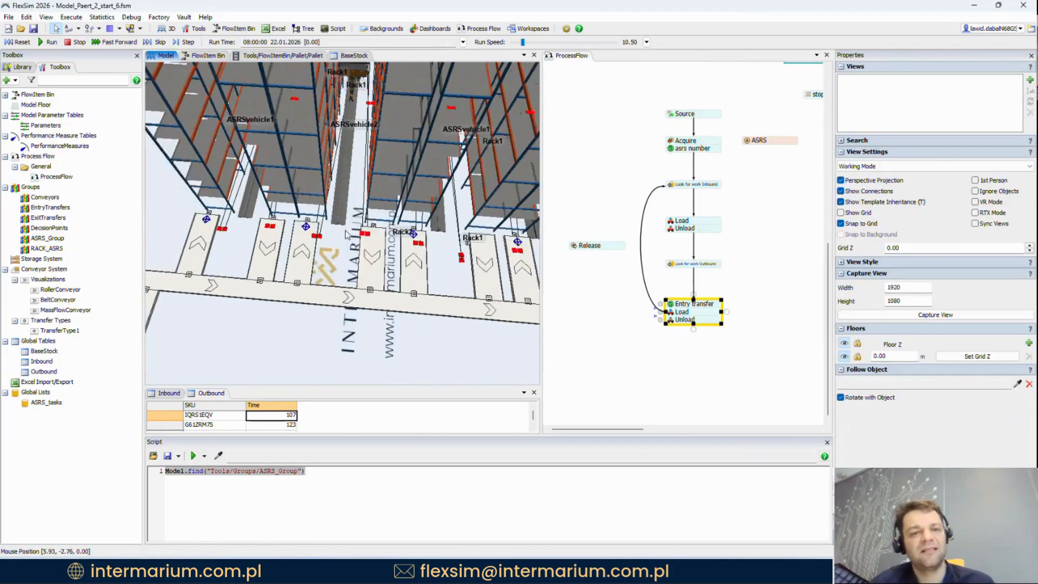
# Step: Save the model as Model_Paert_2_start_7.fsm
pyautogui.moveTo(395, 222); pyautogui.dragTo(356, 247)
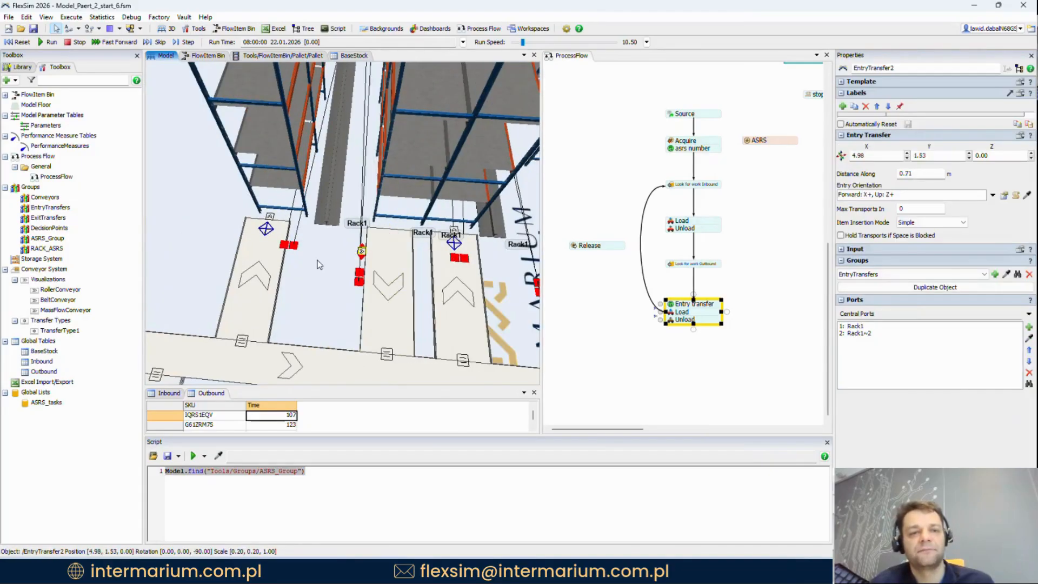
pyautogui.click(317, 261)
pyautogui.scroll(-6, 325, 265)
pyautogui.hotkey('ctrl', 's')
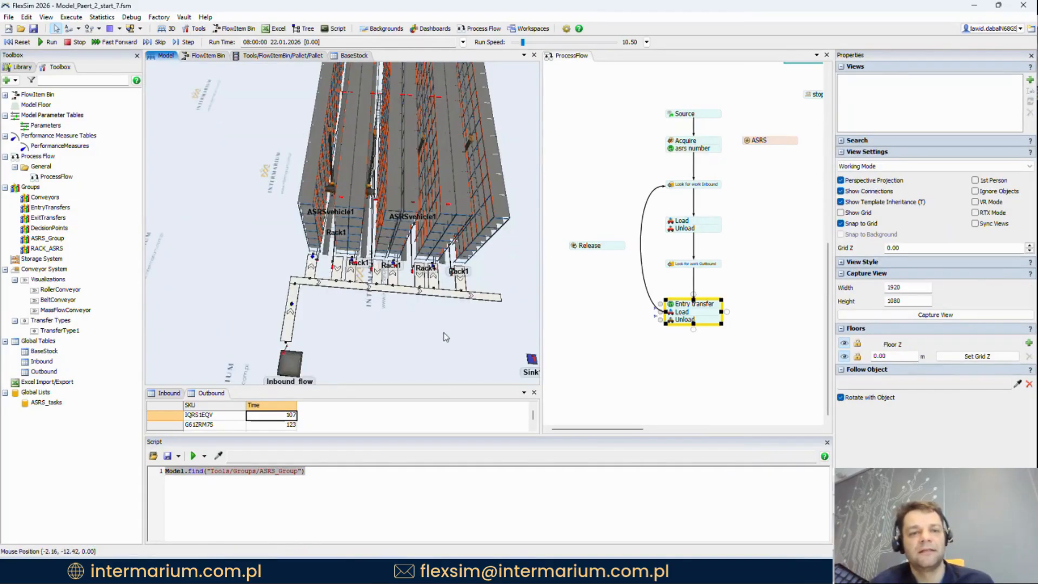
# Step: Reset and run the model, reducing the run speed to watch the ASRS vehicles work in the rack aisles
pyautogui.moveTo(444, 333); pyautogui.dragTo(308, 263)
pyautogui.click(19, 42)
pyautogui.click(48, 42)
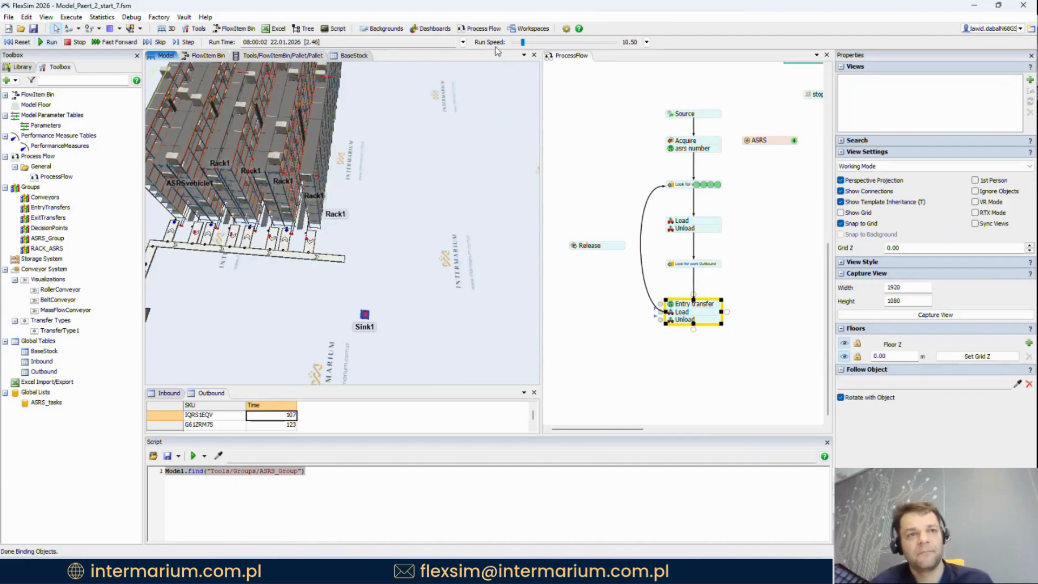
pyautogui.moveTo(522, 42); pyautogui.dragTo(522, 43)
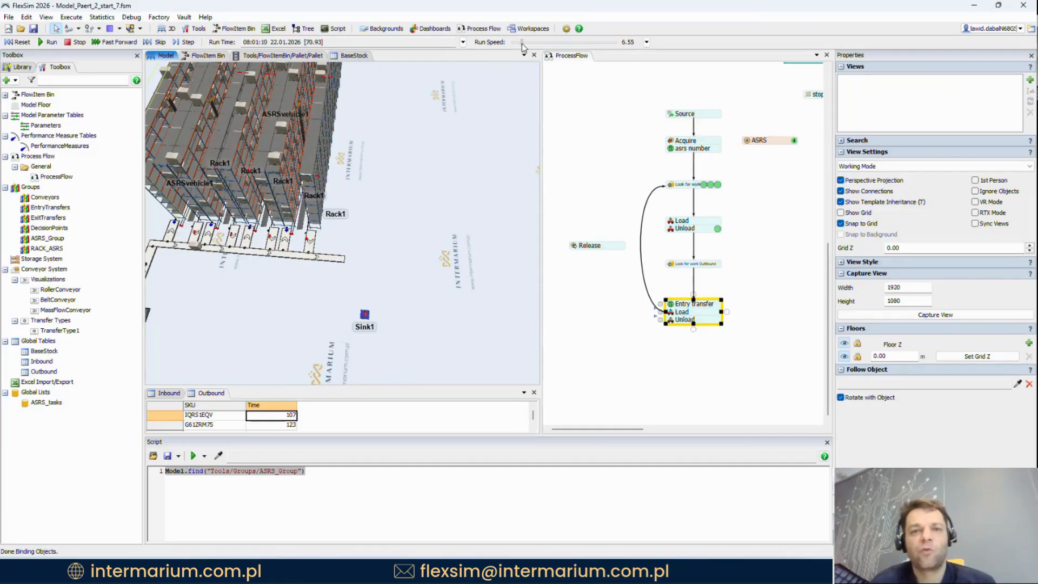
pyautogui.moveTo(521, 44); pyautogui.dragTo(519, 43)
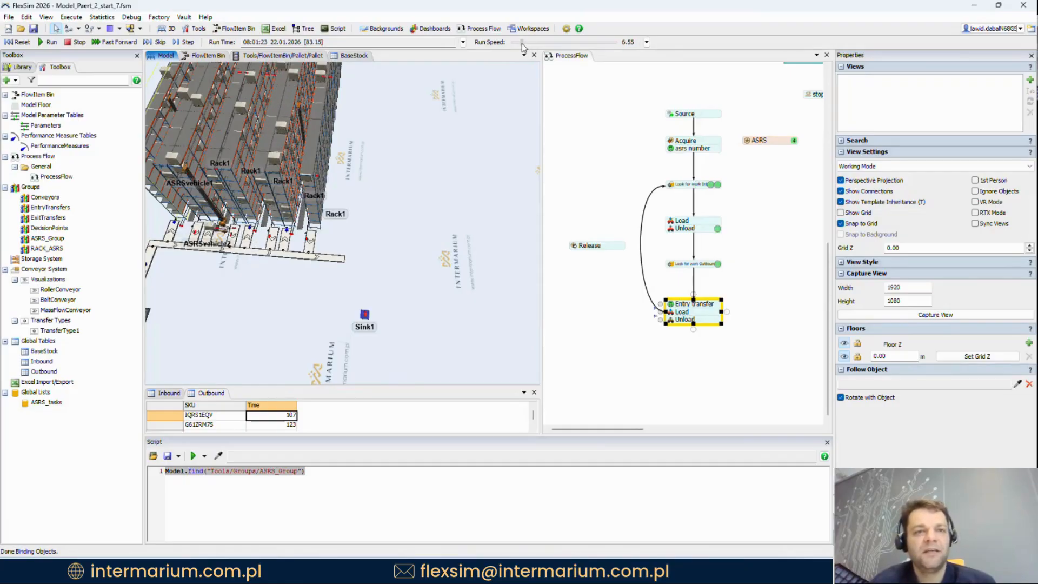
pyautogui.moveTo(484, 126); pyautogui.dragTo(518, 122)
pyautogui.scroll(3, 518, 128)
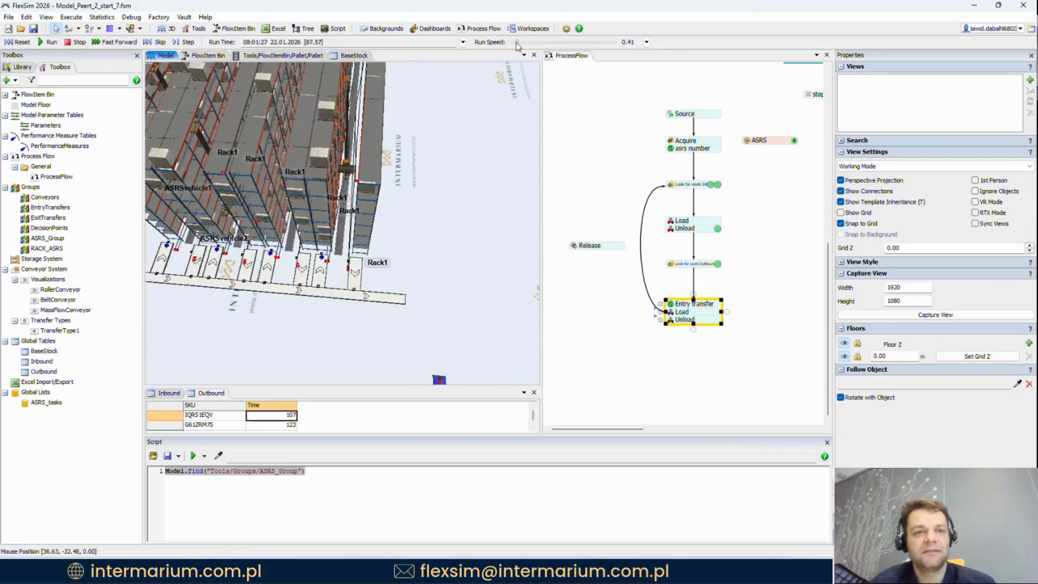
# Step: Slow the run speed down to 0, check where the tokens sit in the process flow, and reset the model
pyautogui.moveTo(519, 42); pyautogui.dragTo(516, 43)
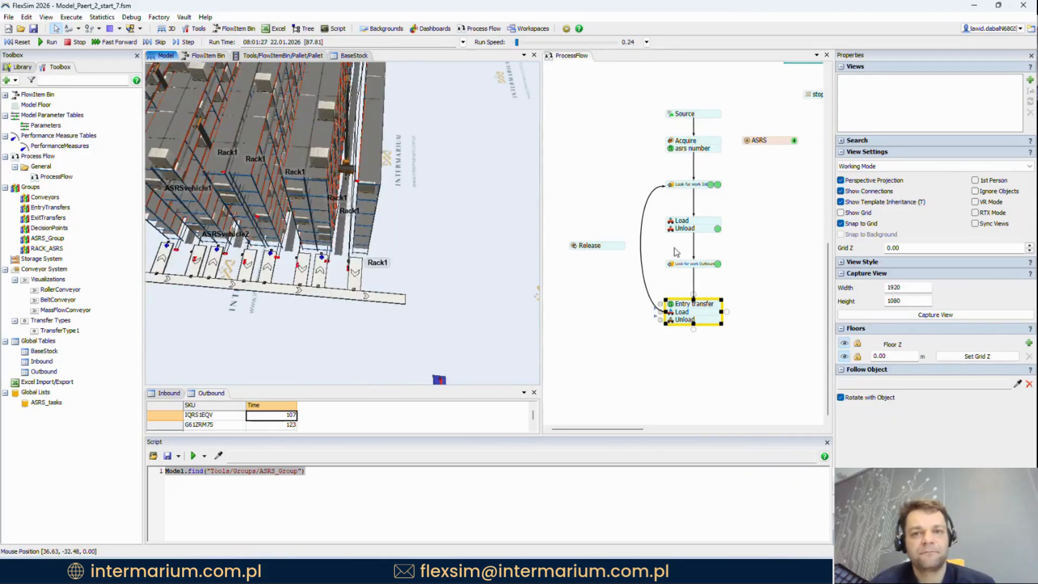
pyautogui.scroll(2, 721, 273)
pyautogui.scroll(1, 722, 273)
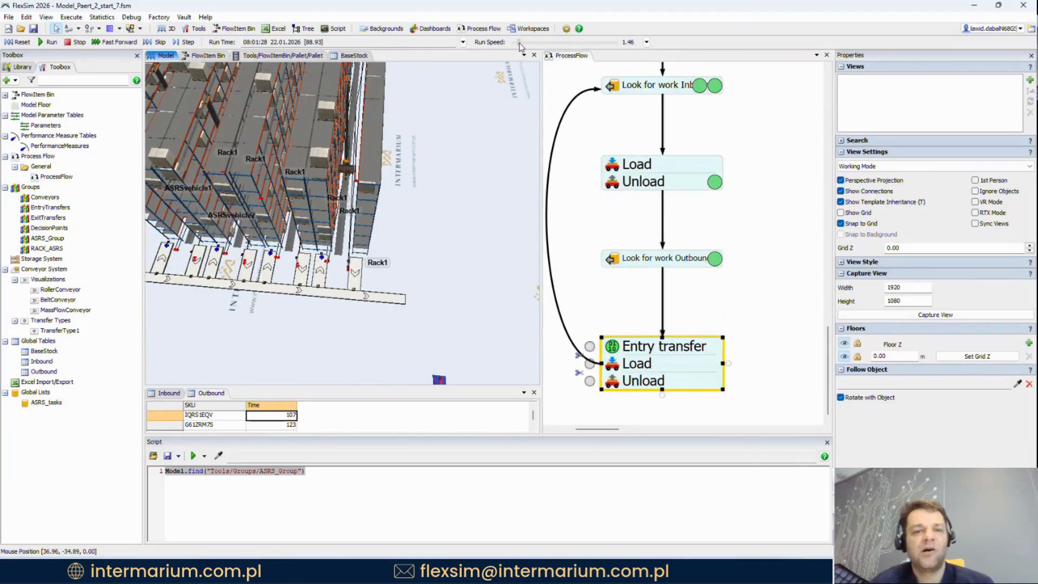
pyautogui.moveTo(516, 42); pyautogui.dragTo(512, 43)
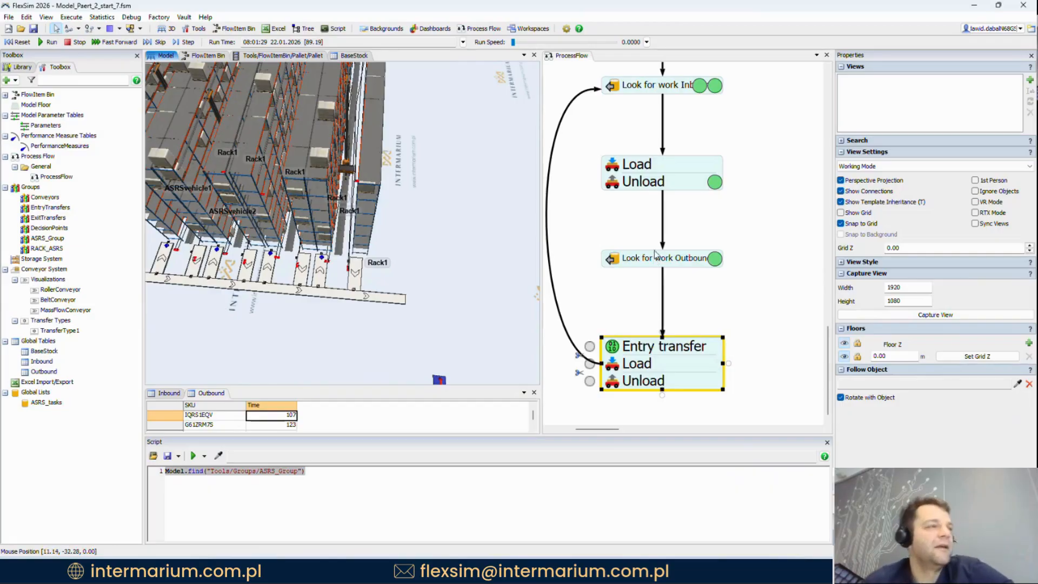
pyautogui.scroll(-4, 658, 238)
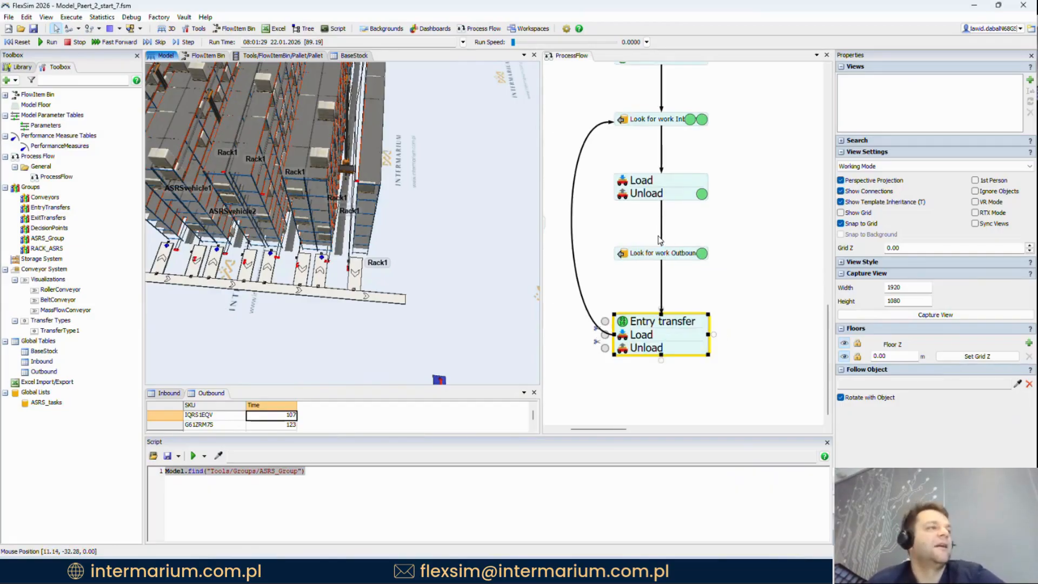
pyautogui.click(29, 43)
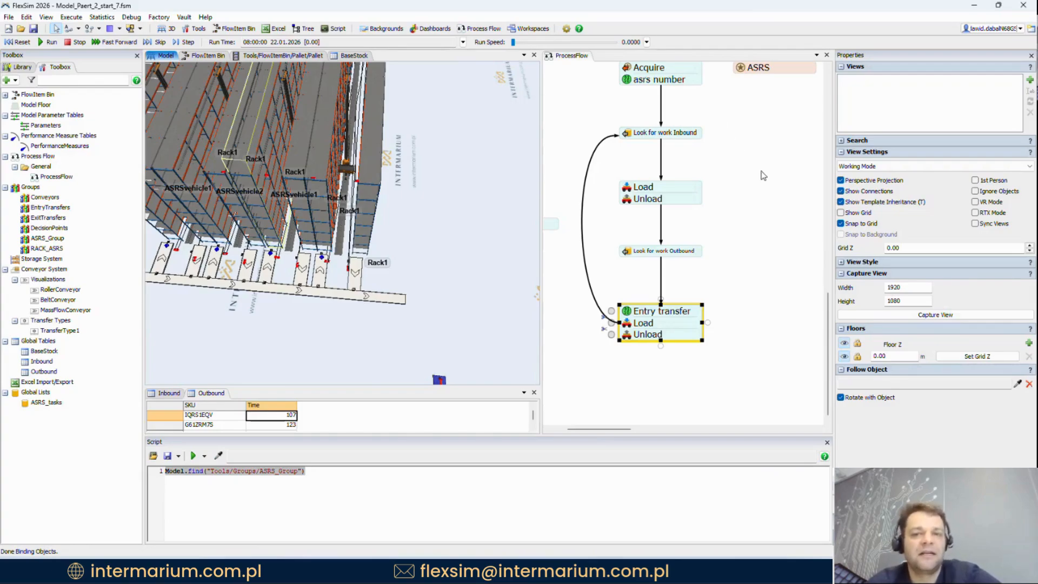
# Step: Enable the max wait timer on Look for work Outbound, remove its Set Label action, and set Release Token's Destination to 2
pyautogui.moveTo(763, 175); pyautogui.dragTo(737, 175)
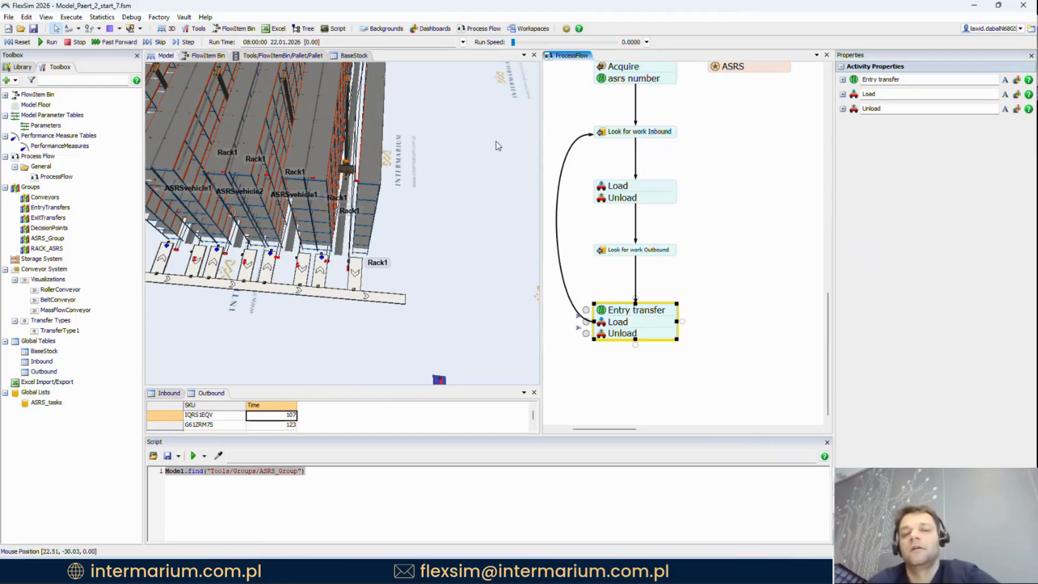
pyautogui.moveTo(711, 242); pyautogui.dragTo(693, 242)
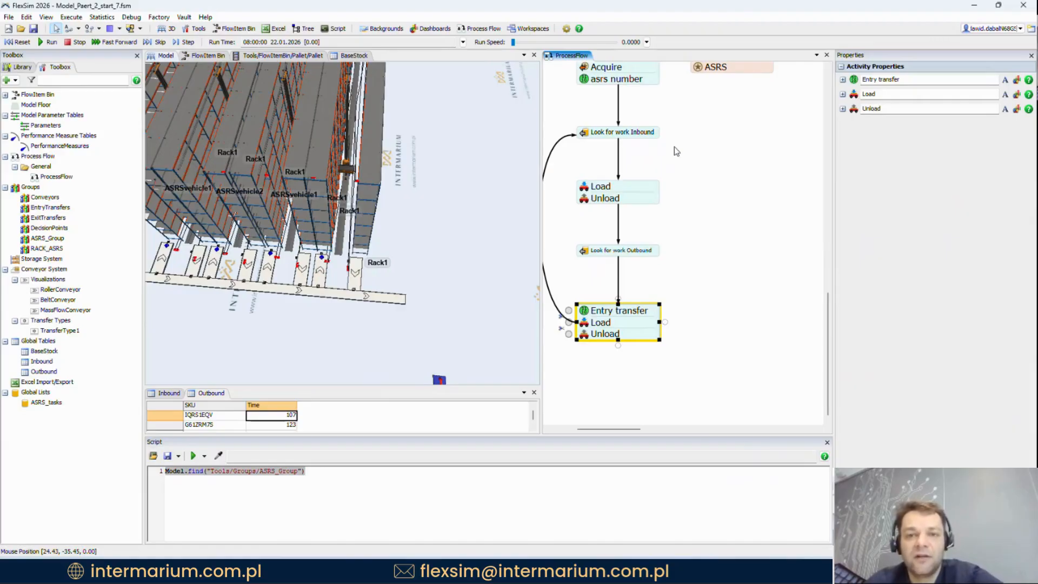
pyautogui.click(584, 248)
pyautogui.click(696, 236)
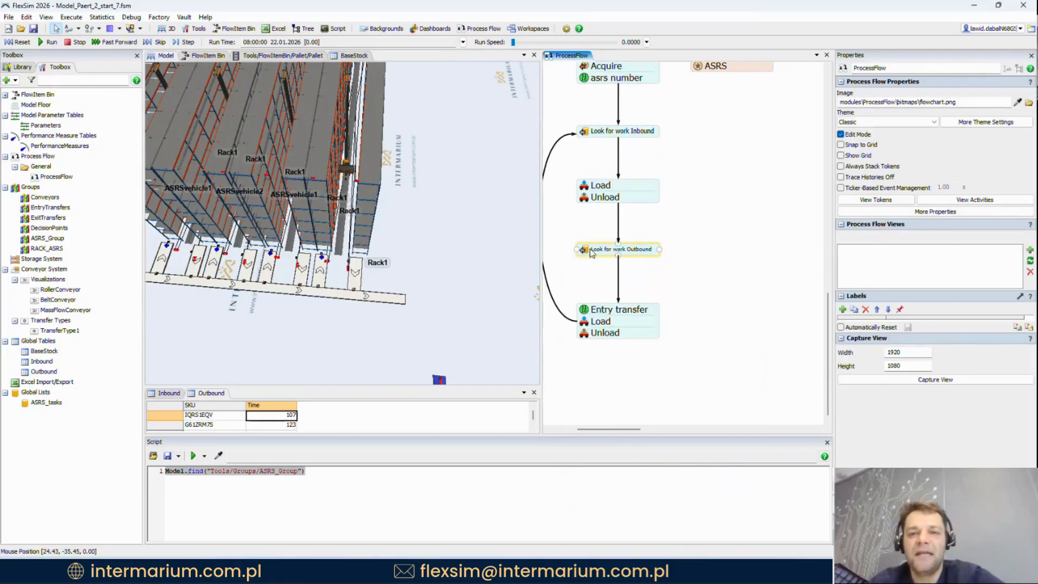
pyautogui.click(596, 246)
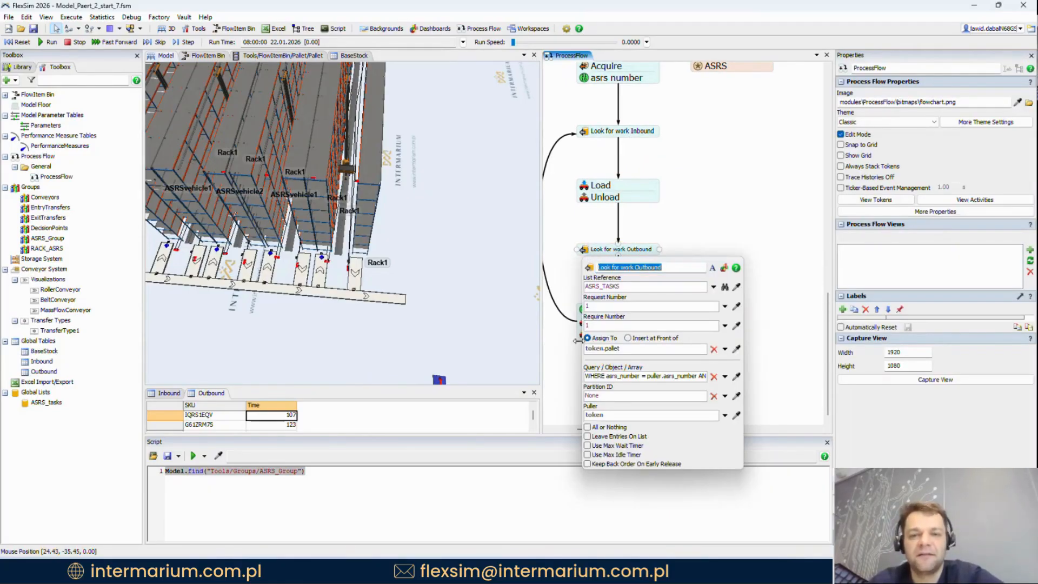
pyautogui.click(588, 446)
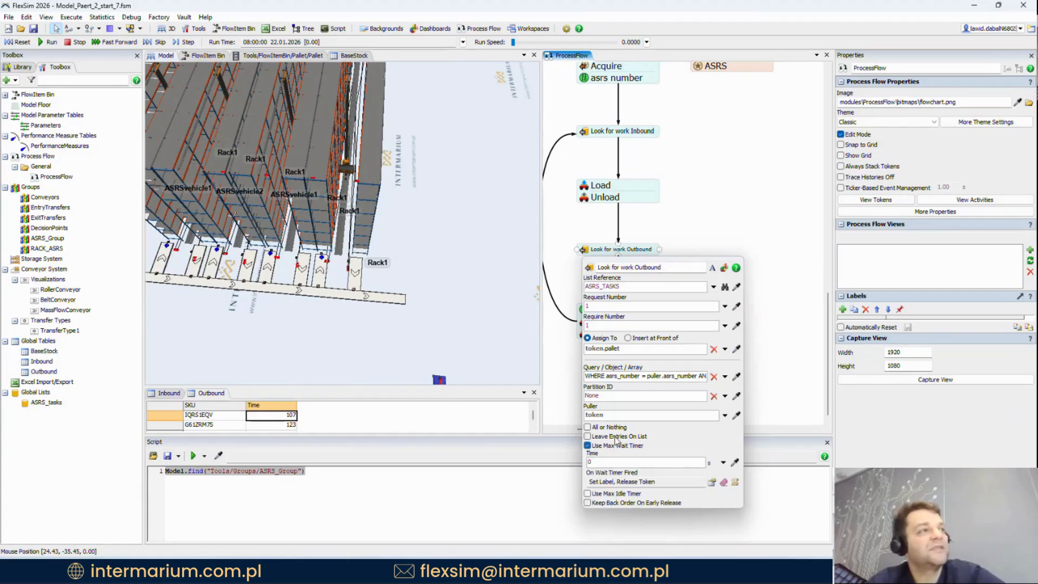
pyautogui.click(711, 483)
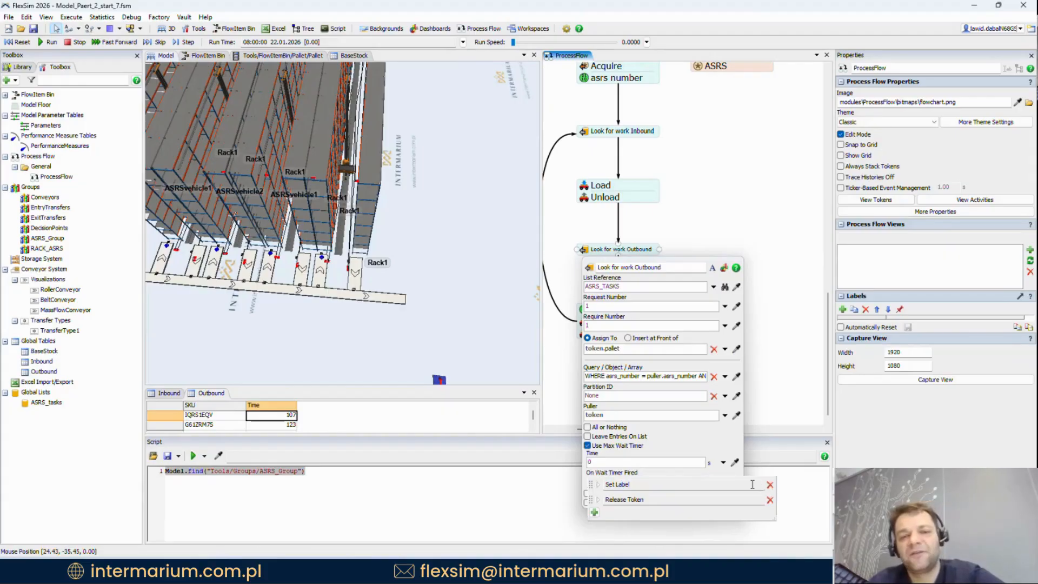
pyautogui.click(770, 485)
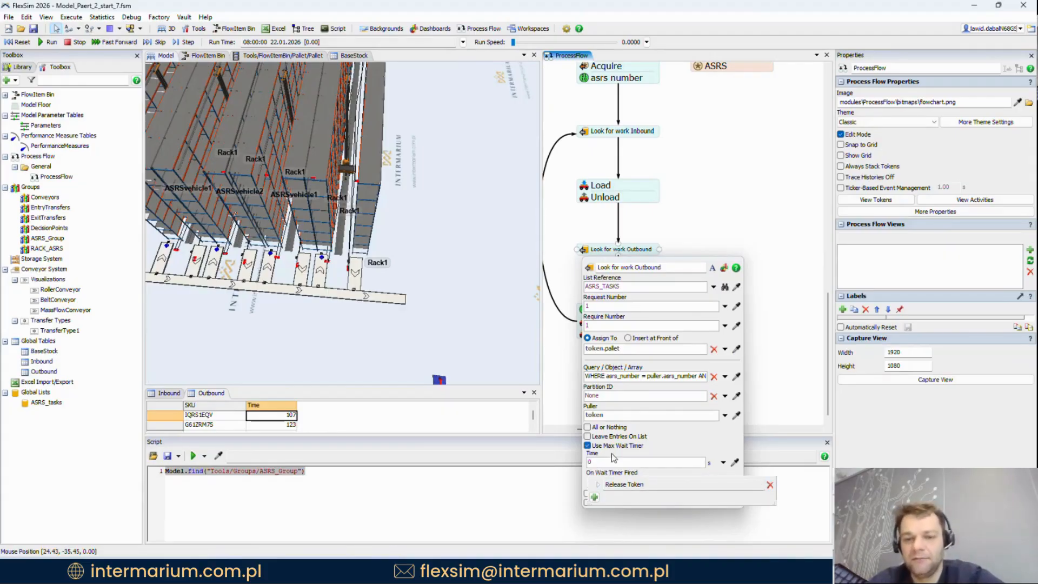
pyautogui.click(600, 485)
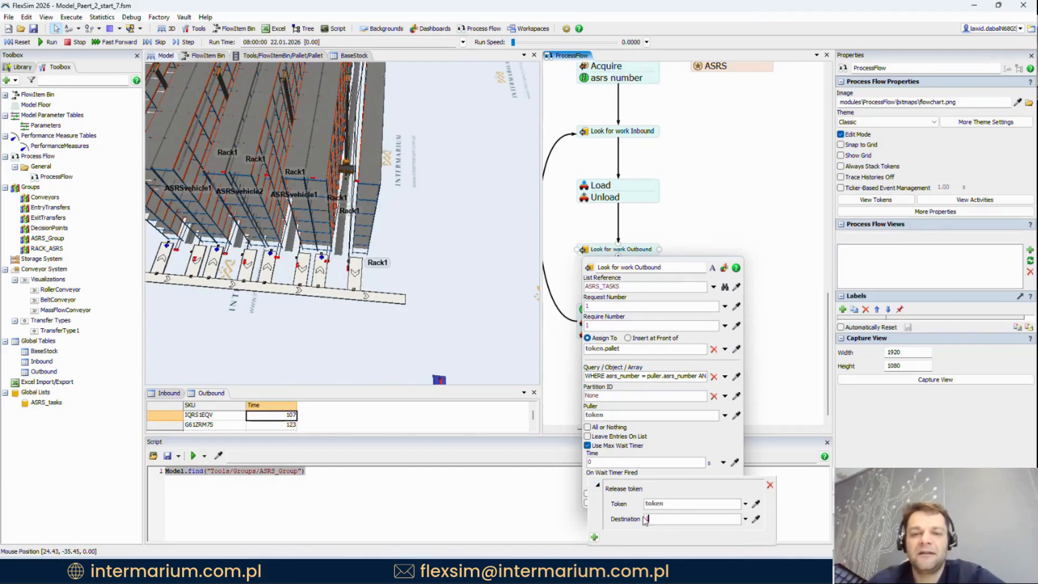
pyautogui.write('2')
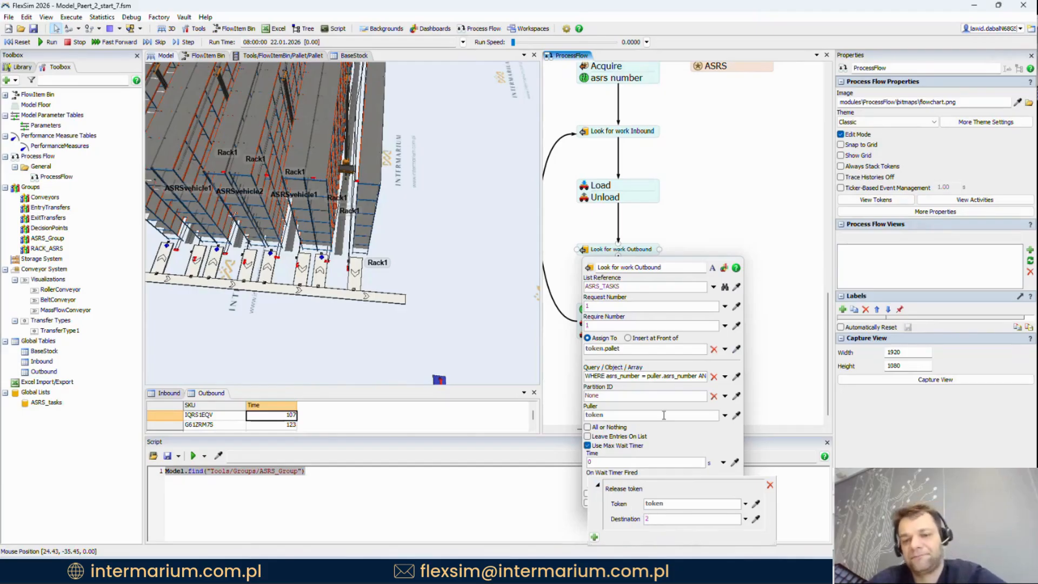
pyautogui.click(699, 225)
# Step: Connect Look for work Outbound back to Look for work Inbound and bend the connector into a wide curve around the Load and Unload block
pyautogui.moveTo(659, 258); pyautogui.dragTo(656, 131)
pyautogui.click(672, 212)
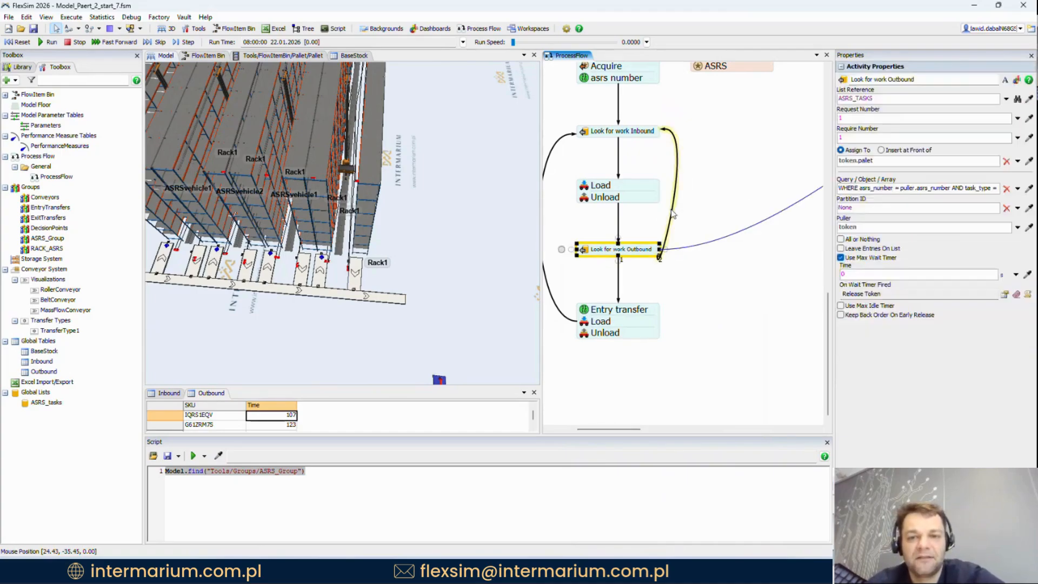
pyautogui.moveTo(657, 287); pyautogui.dragTo(738, 289)
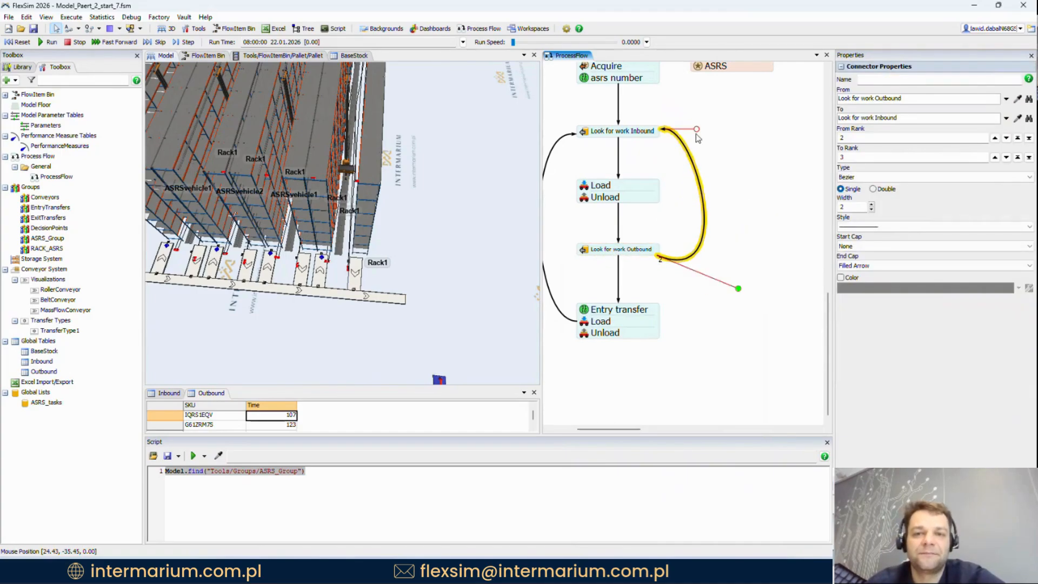
pyautogui.moveTo(696, 130); pyautogui.dragTo(785, 129)
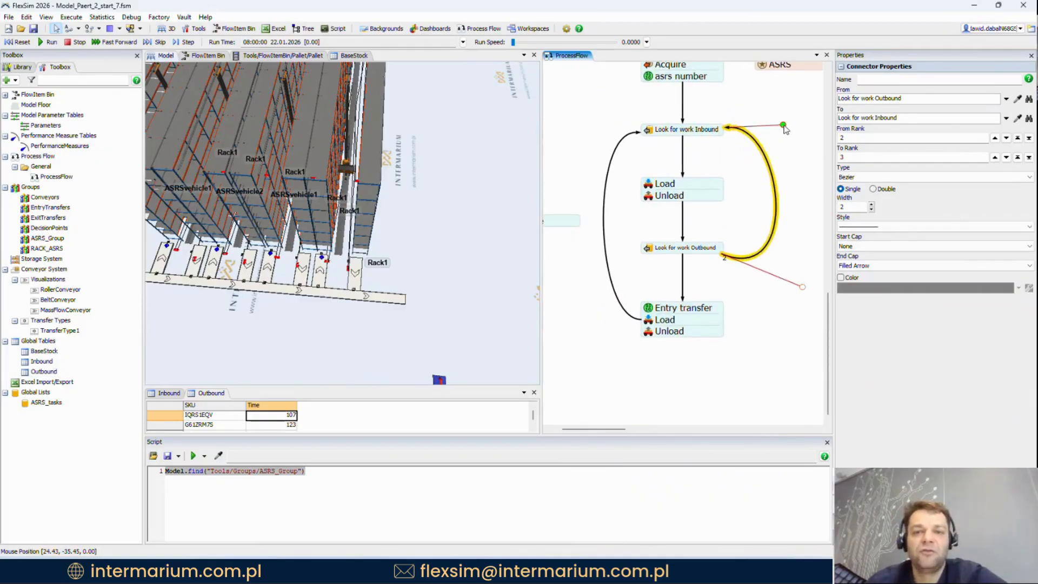
pyautogui.moveTo(786, 166); pyautogui.dragTo(723, 182)
pyautogui.moveTo(740, 302); pyautogui.dragTo(742, 275)
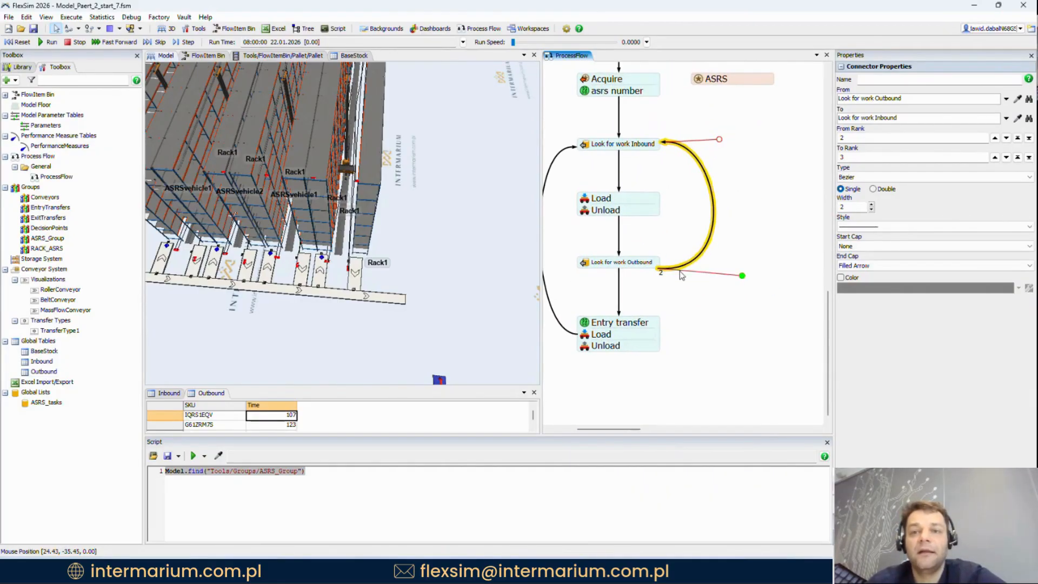
pyautogui.moveTo(659, 270); pyautogui.dragTo(662, 263)
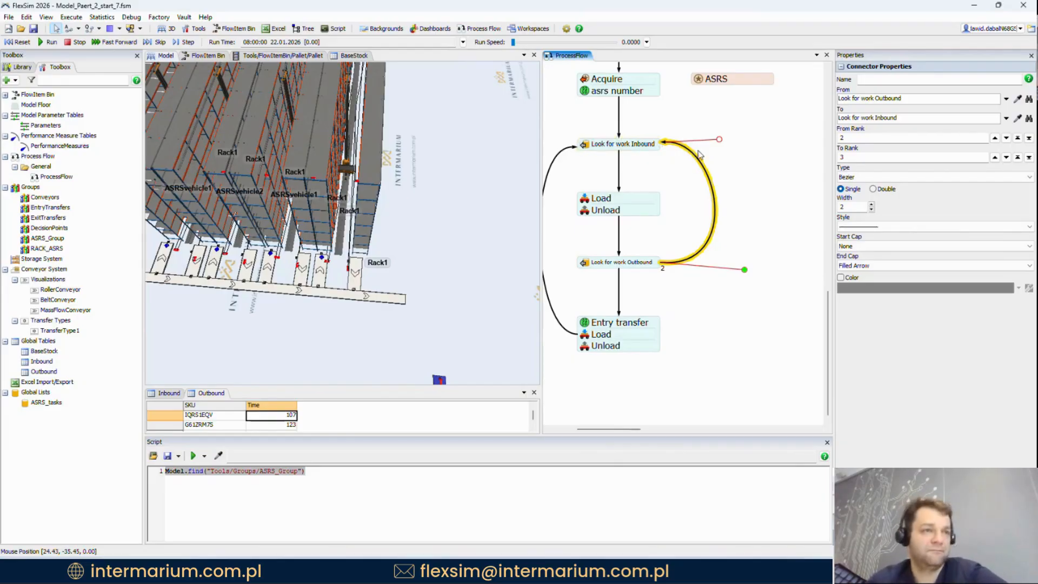
pyautogui.click(679, 180)
pyautogui.moveTo(661, 169); pyautogui.dragTo(725, 168)
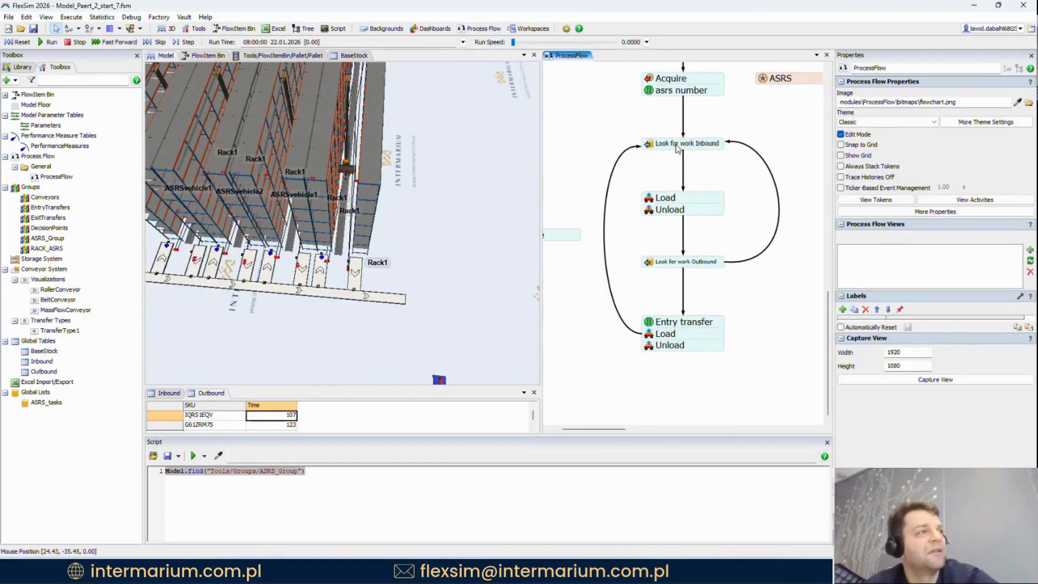
# Step: Enable the max wait timer on Look for work Inbound, remove its Set Label action, and expand the Release Token settings
pyautogui.click(637, 148)
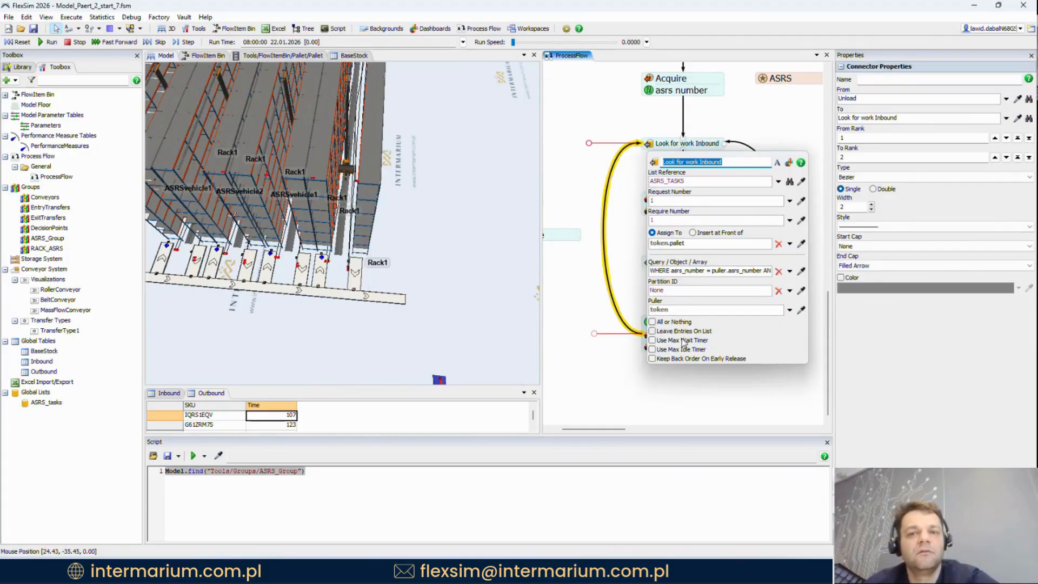
pyautogui.click(726, 126)
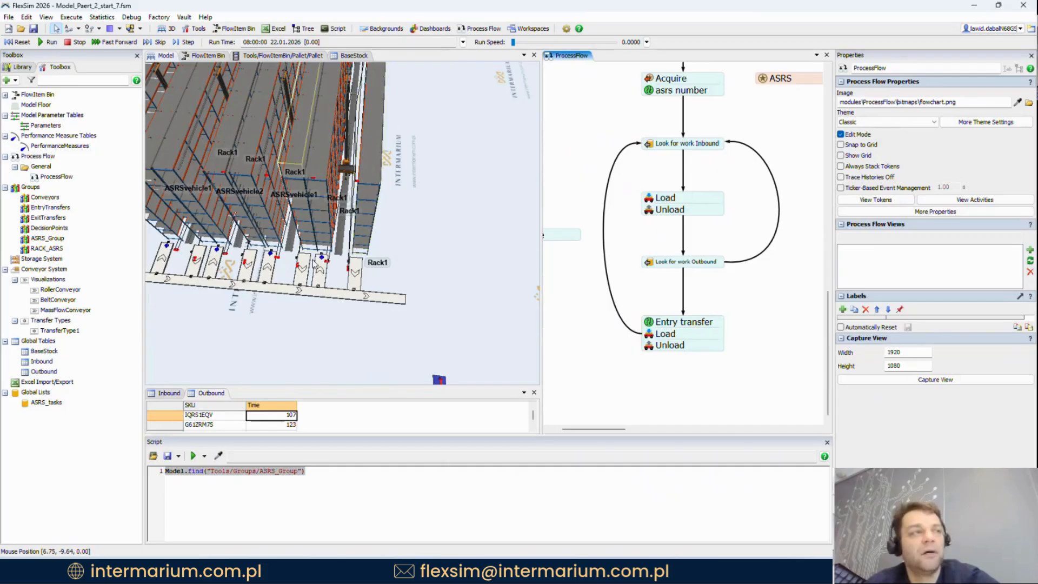
pyautogui.doubleClick(697, 144)
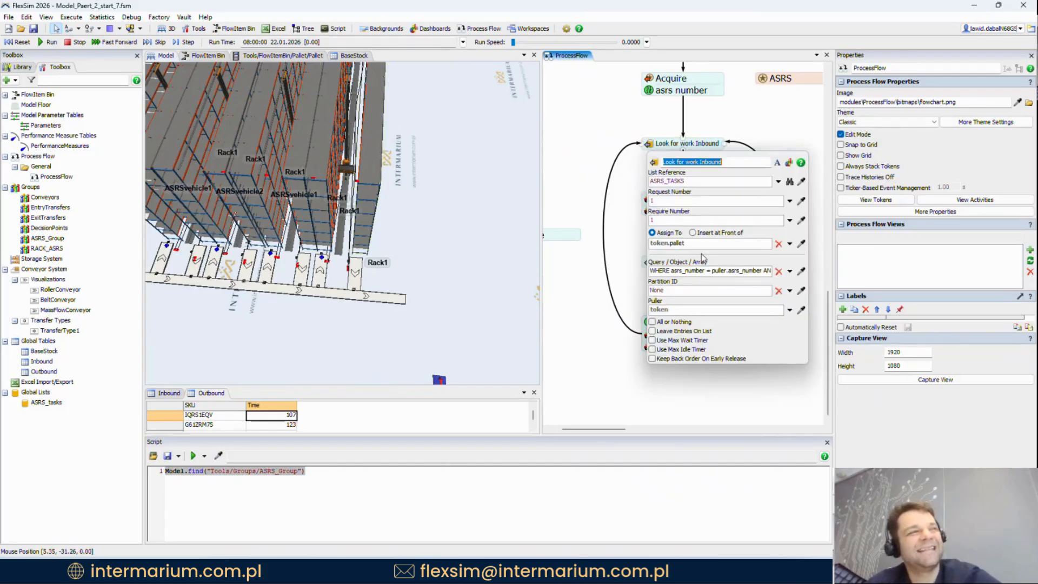
pyautogui.click(675, 341)
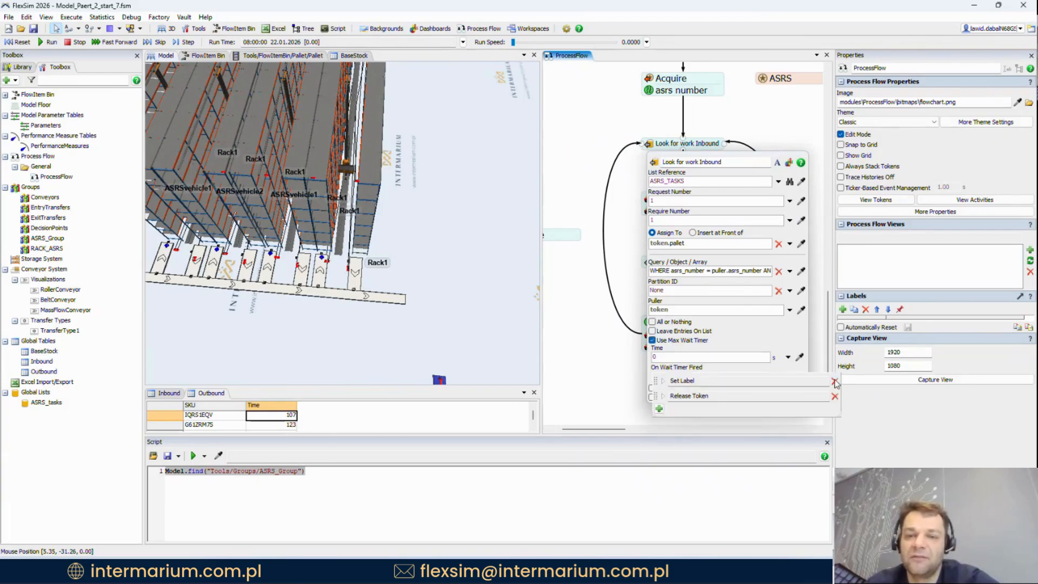
pyautogui.click(835, 381)
pyautogui.click(663, 382)
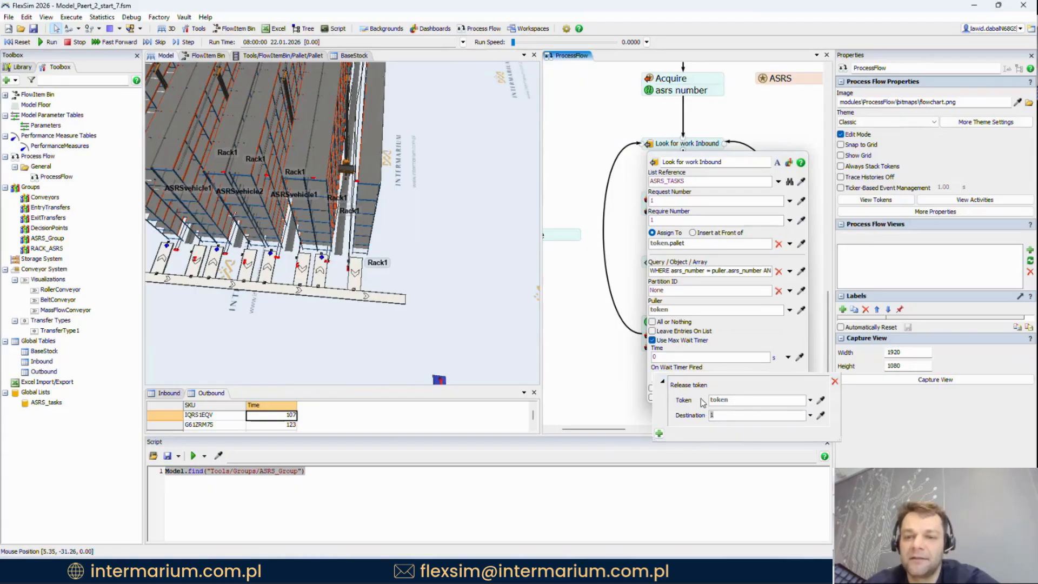
pyautogui.click(777, 112)
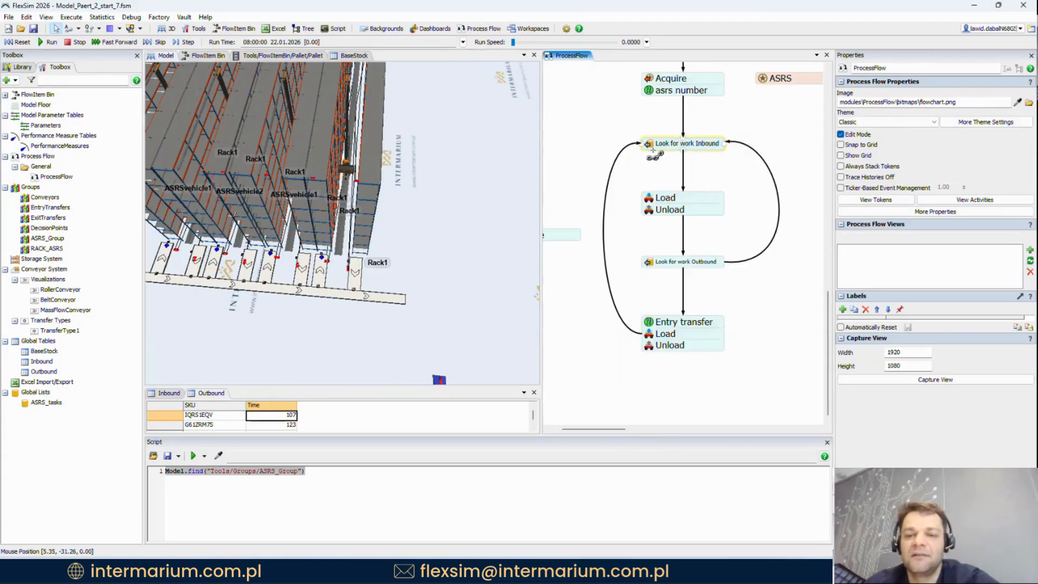
# Step: Connect Look for work Inbound directly to Look for work Outbound, curving the connector around the inbound Load and Unload block
pyautogui.moveTo(653, 151); pyautogui.dragTo(641, 263)
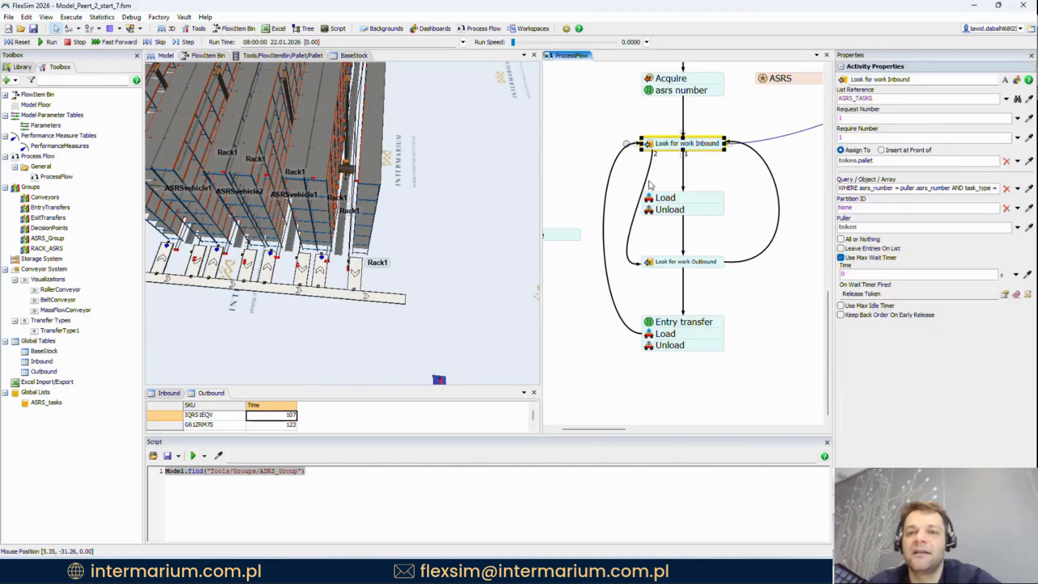
pyautogui.click(650, 182)
pyautogui.moveTo(654, 184); pyautogui.dragTo(626, 170)
pyautogui.click(662, 174)
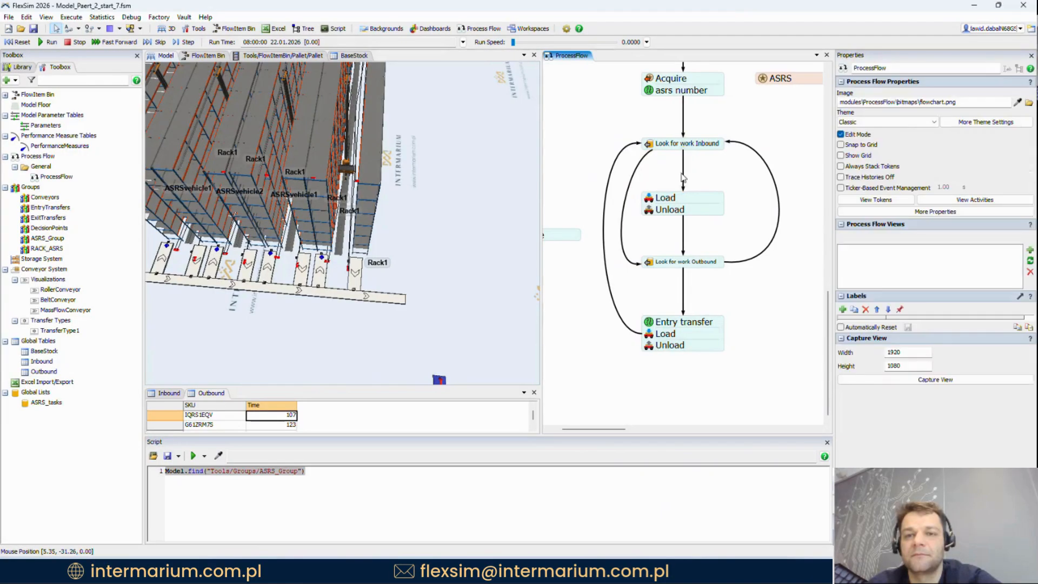
# Step: Label the connector from Look for work Inbound to Load "pallet" and its connector to Look for work Outbound "check other"
pyautogui.doubleClick(684, 163)
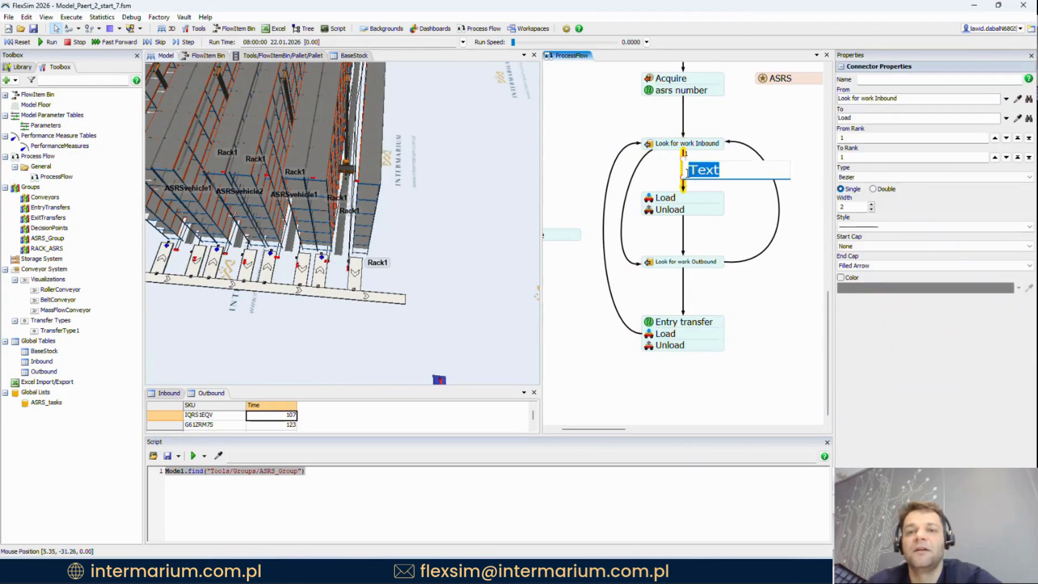
pyautogui.write('pallets')
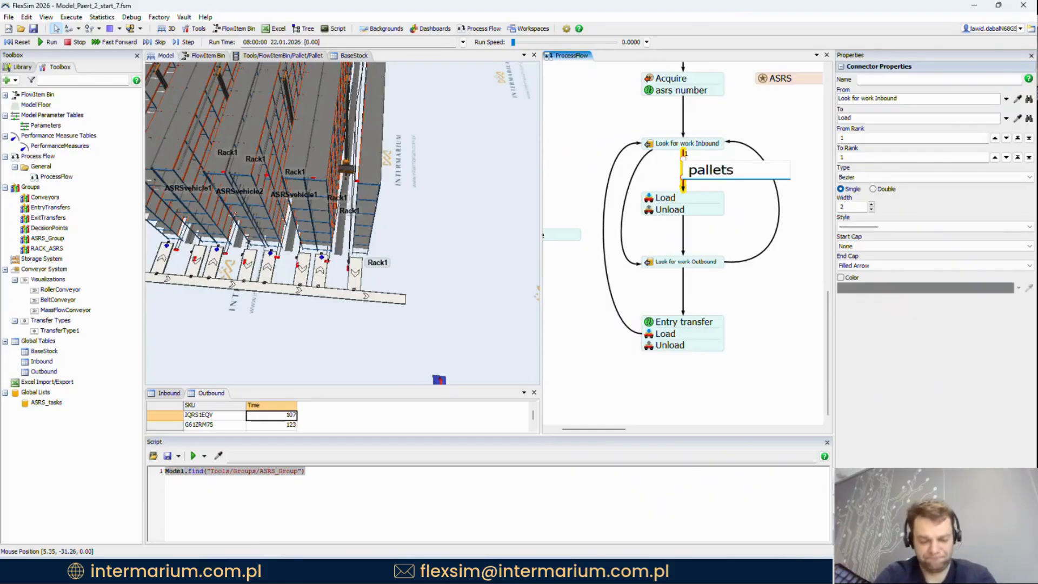
pyautogui.press('BackSpace')
pyautogui.doubleClick(623, 219)
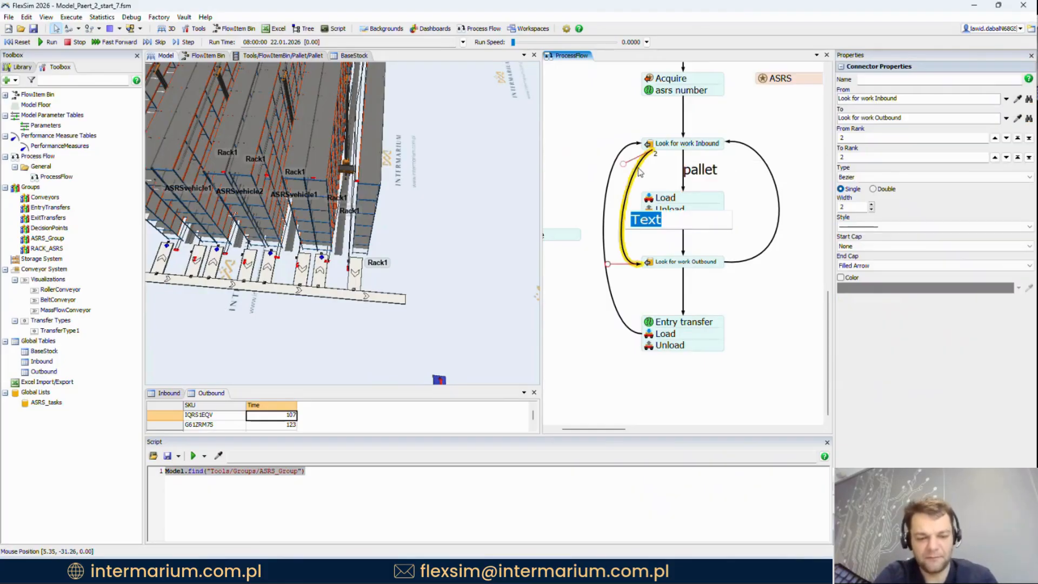
pyautogui.write('check ')
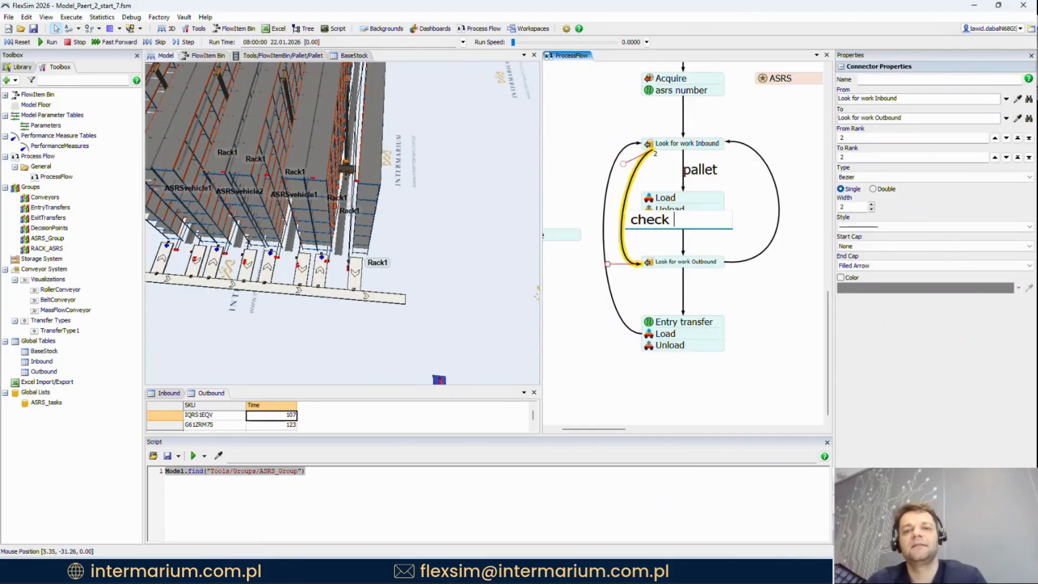
pyautogui.write('other')
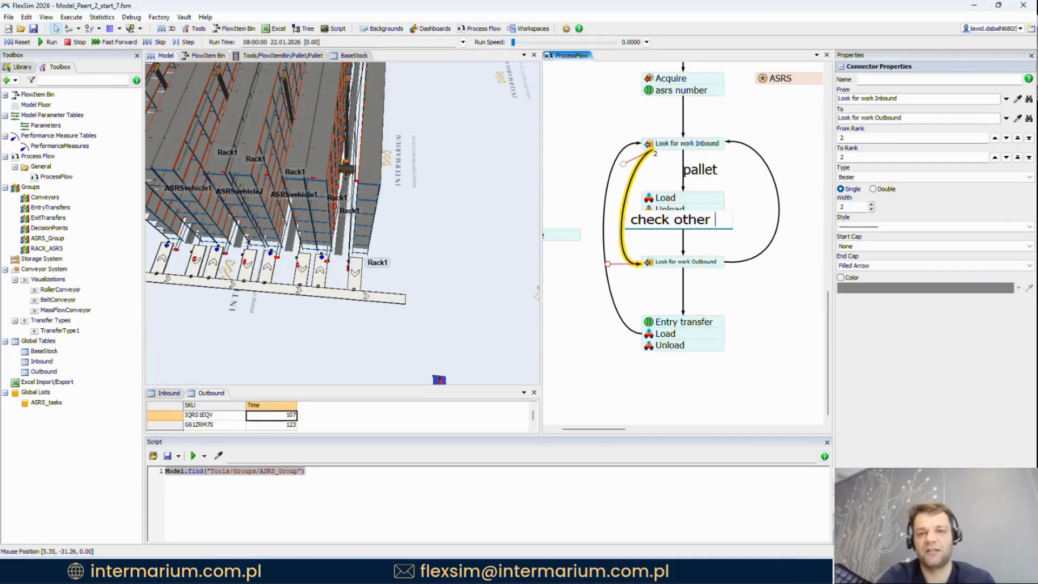
pyautogui.click(728, 194)
# Step: Move the "check other" text down clear of the Load and Unload block, and save the model as Model_Paert_2_start_8.fsm
pyautogui.click(670, 220)
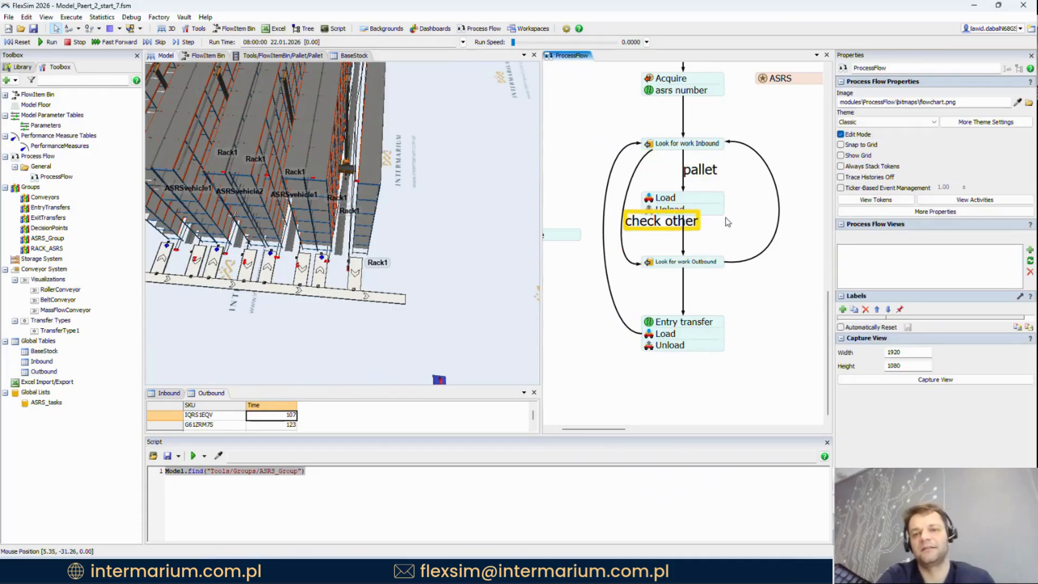
pyautogui.moveTo(707, 218); pyautogui.dragTo(707, 226)
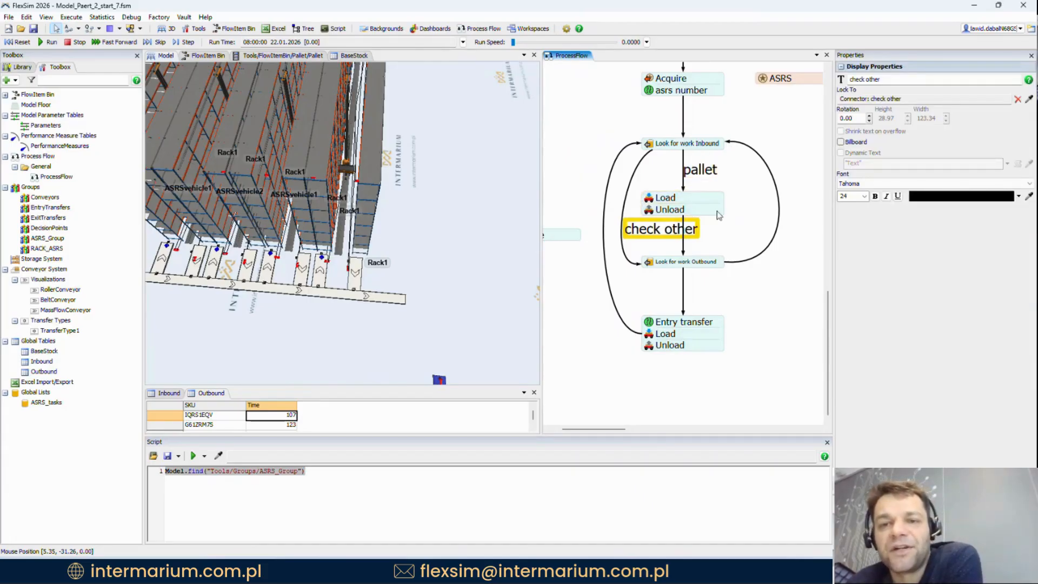
pyautogui.click(751, 211)
pyautogui.hotkey('ctrl', 's')
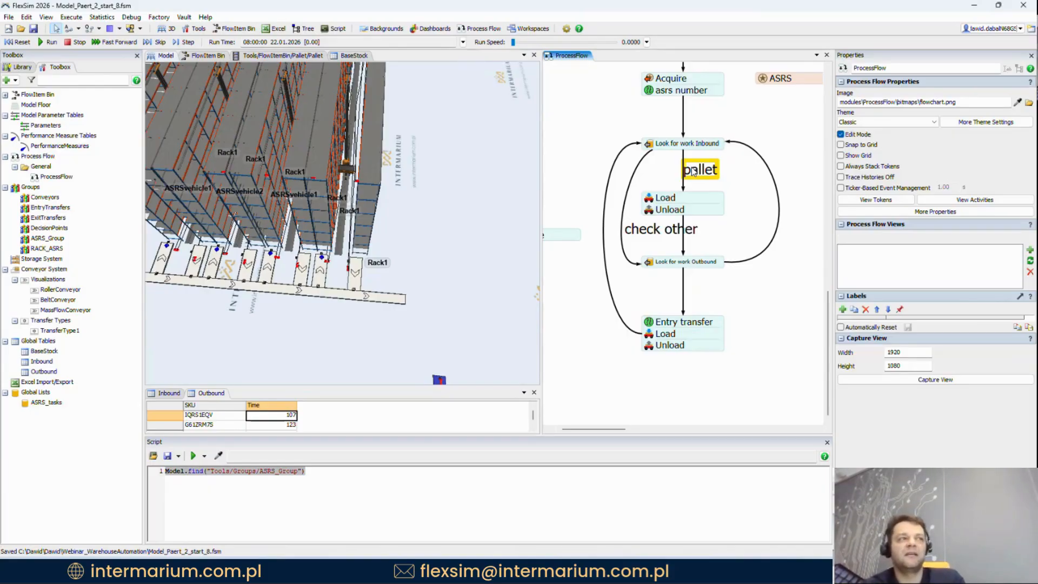
# Step: Review the query, max wait timer and Release Token settings of Look for work Inbound and Look for work Outbound
pyautogui.scroll(2, 698, 140)
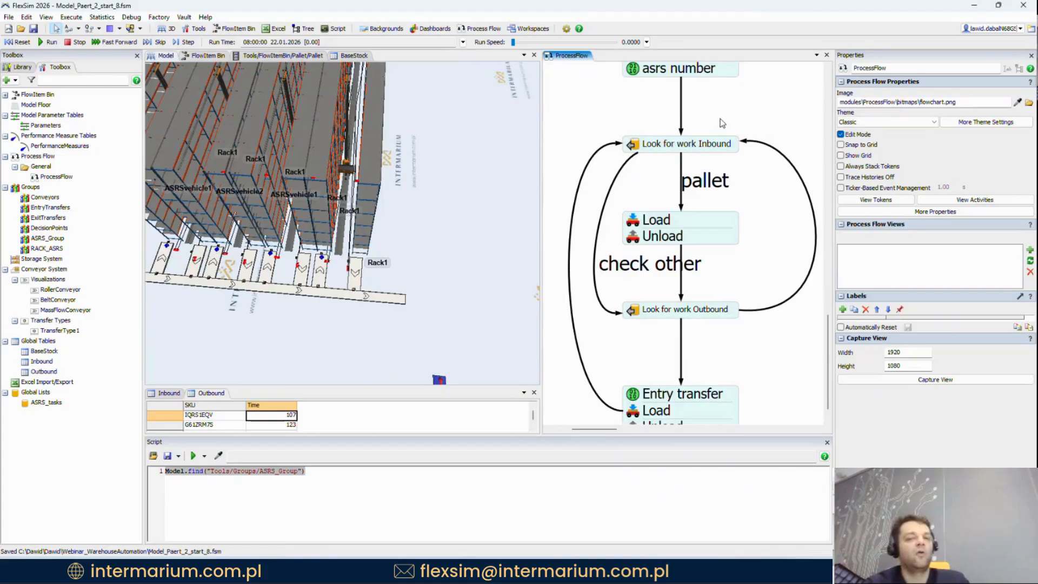
pyautogui.moveTo(721, 120); pyautogui.dragTo(709, 130)
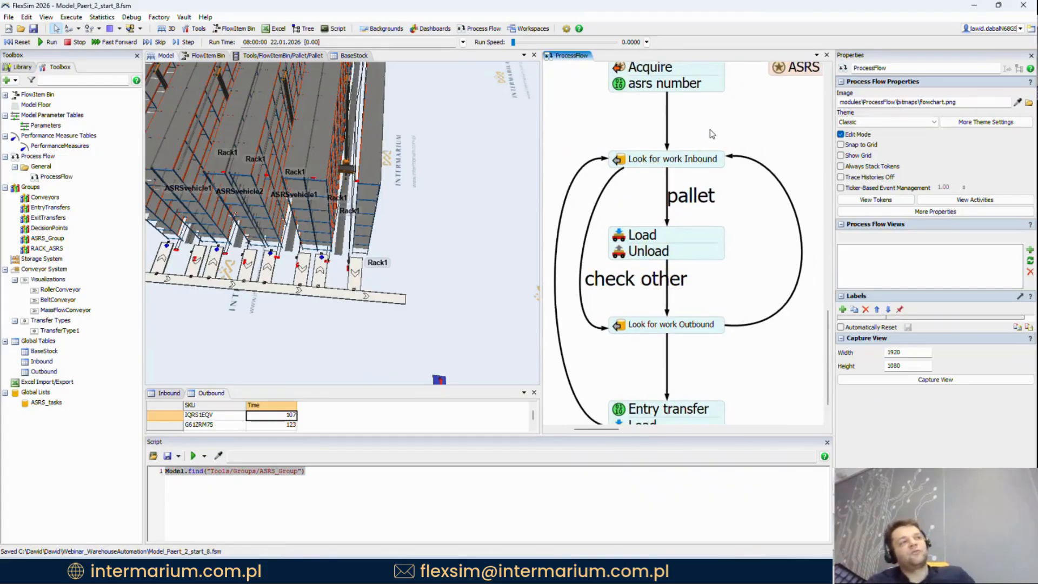
pyautogui.scroll(-1, 709, 129)
pyautogui.doubleClick(652, 156)
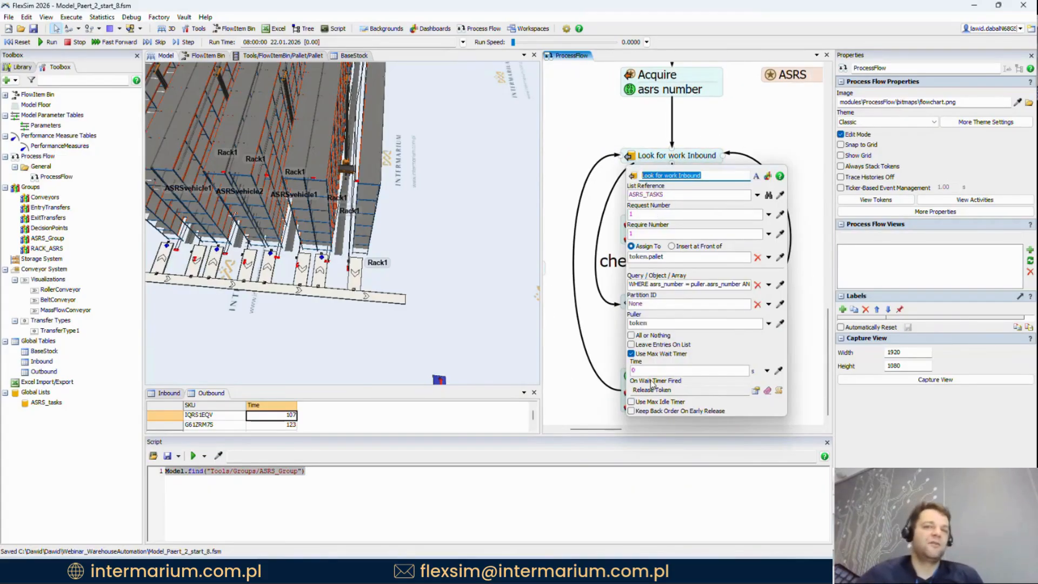
pyautogui.click(743, 160)
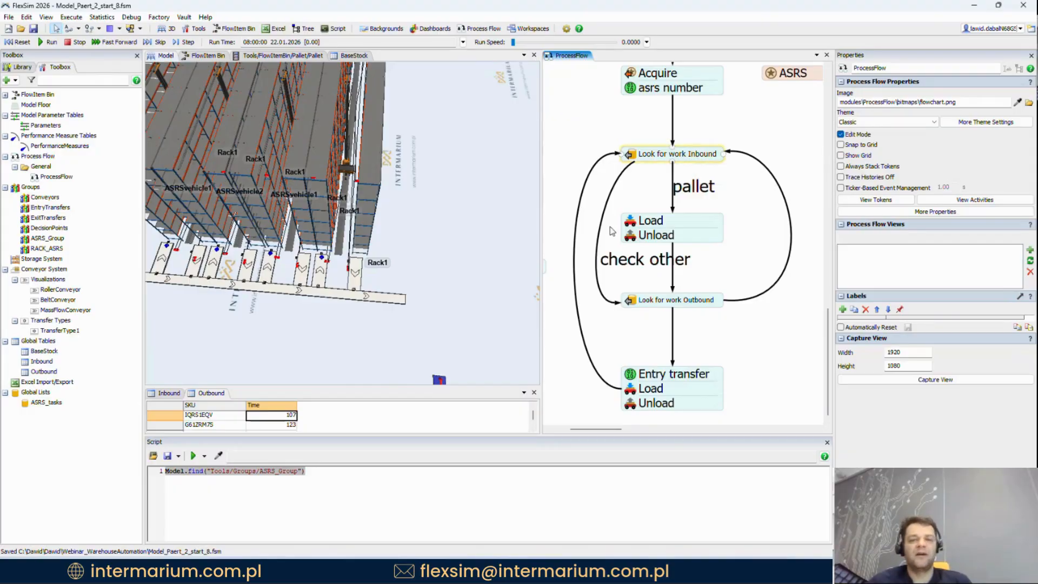
pyautogui.doubleClick(706, 302)
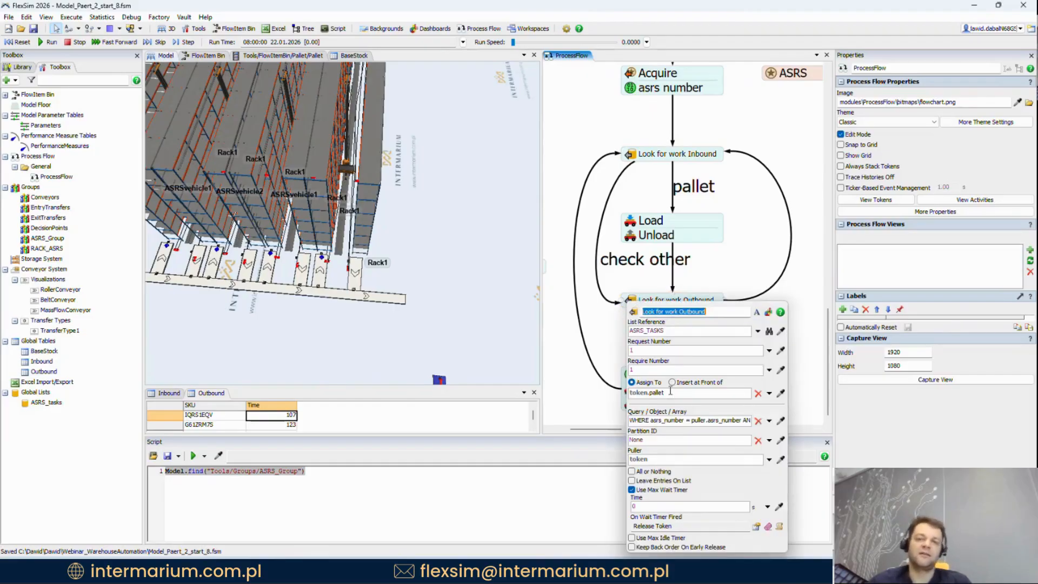
pyautogui.click(650, 506)
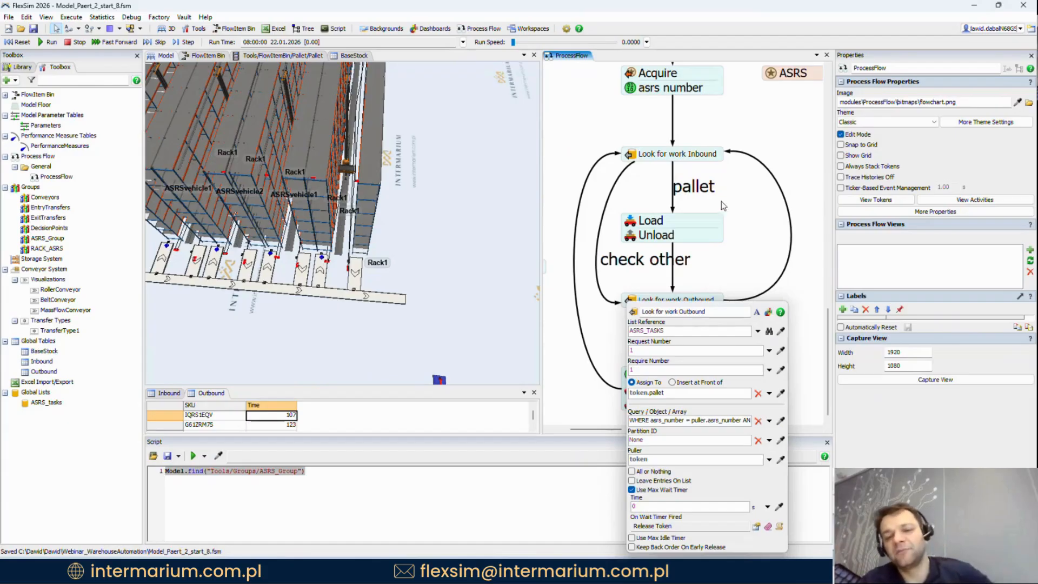
pyautogui.click(736, 219)
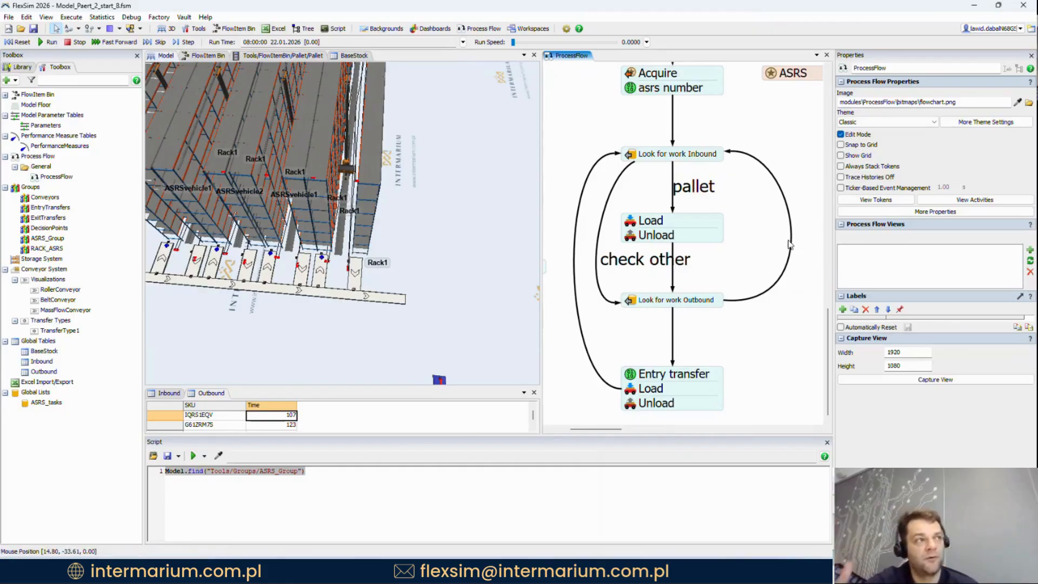
pyautogui.doubleClick(633, 155)
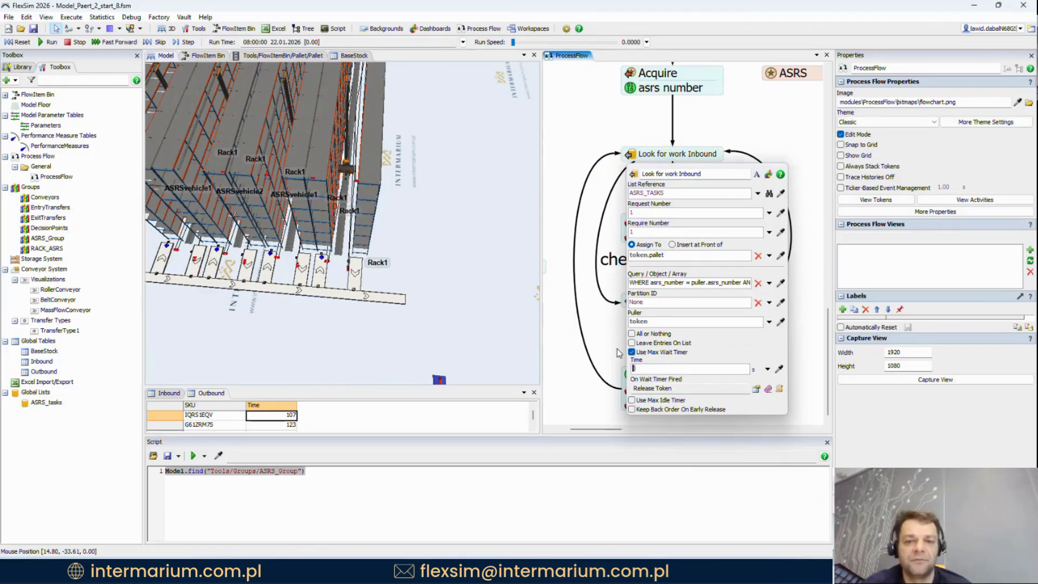
pyautogui.click(728, 133)
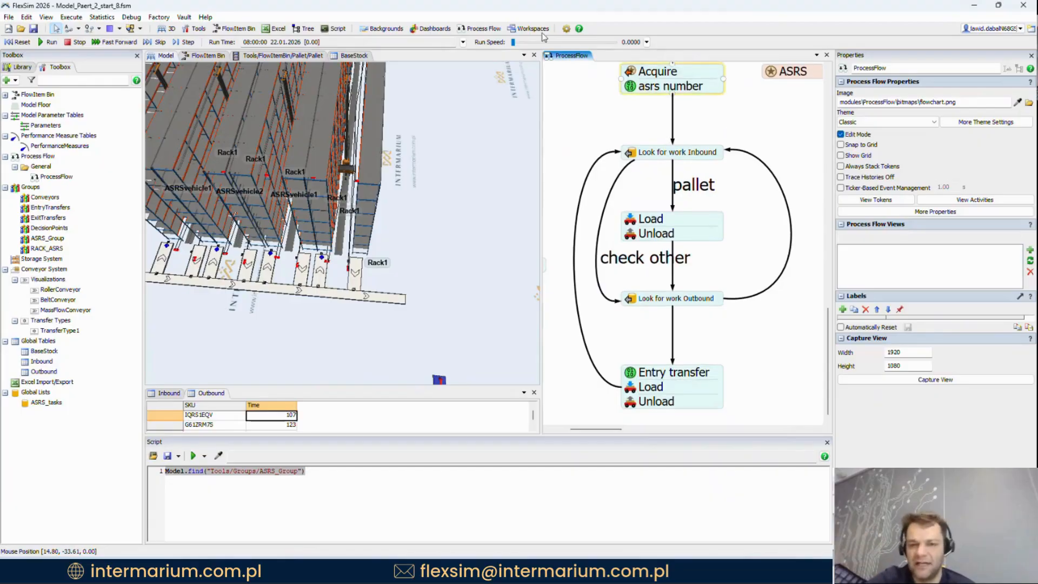
# Step: Save the model as Model_Paert_2_start_9.fsm and start a fresh simulation run
pyautogui.click(32, 43)
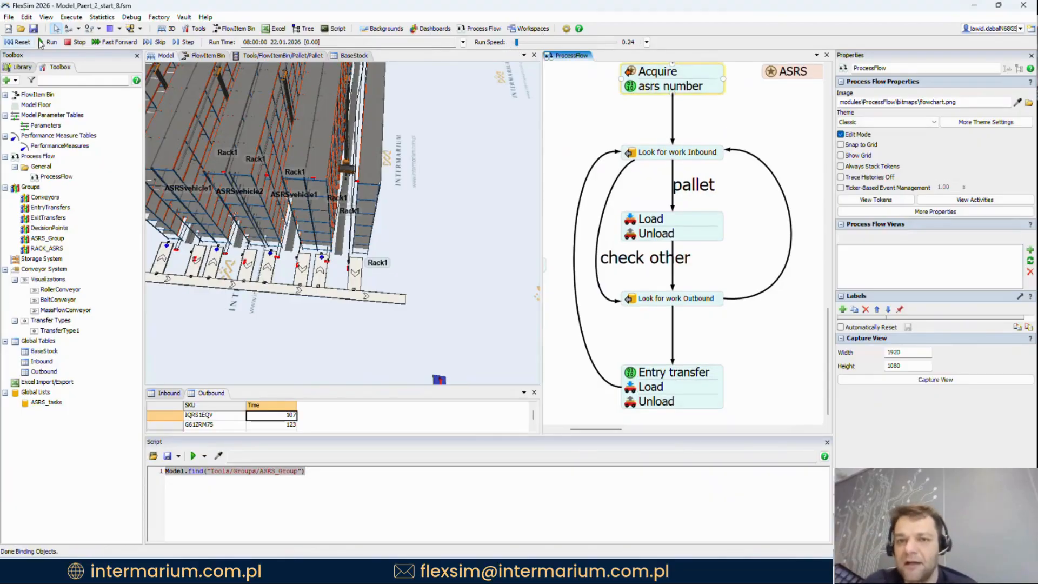
pyautogui.hotkey('ctrl', 'shift', 's')
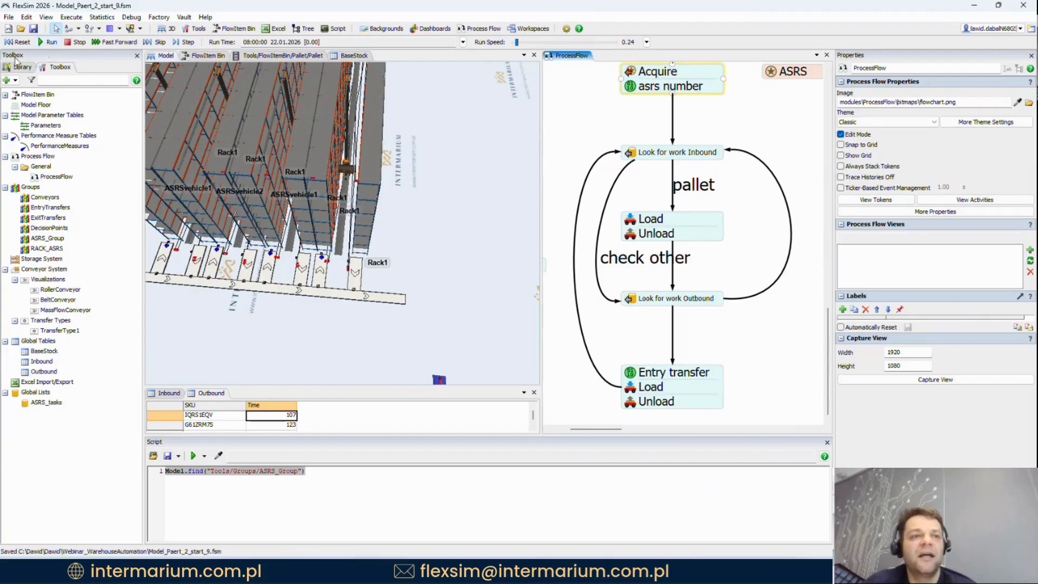
pyautogui.click(21, 43)
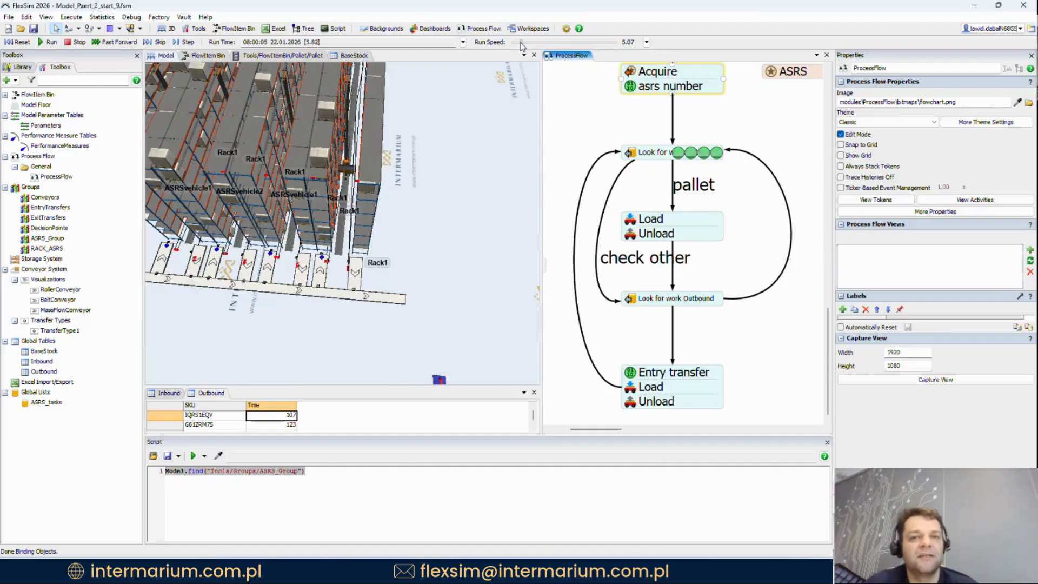
# Step: Watch the vehicles and tokens at a run speed of about 2.07, and freeze the run by lowering the speed to 0
pyautogui.moveTo(521, 42); pyautogui.dragTo(518, 42)
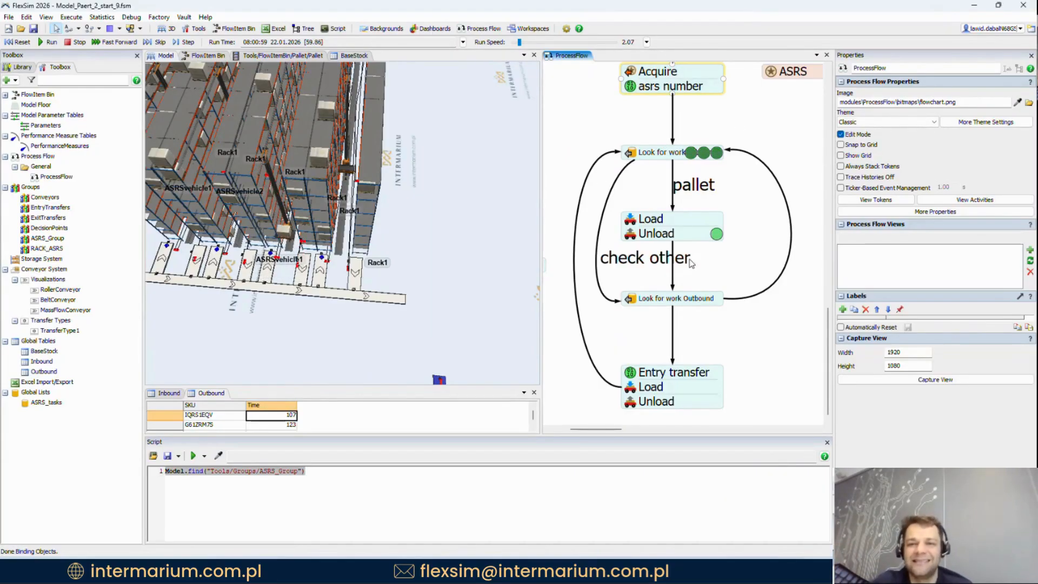
pyautogui.scroll(-5, 460, 238)
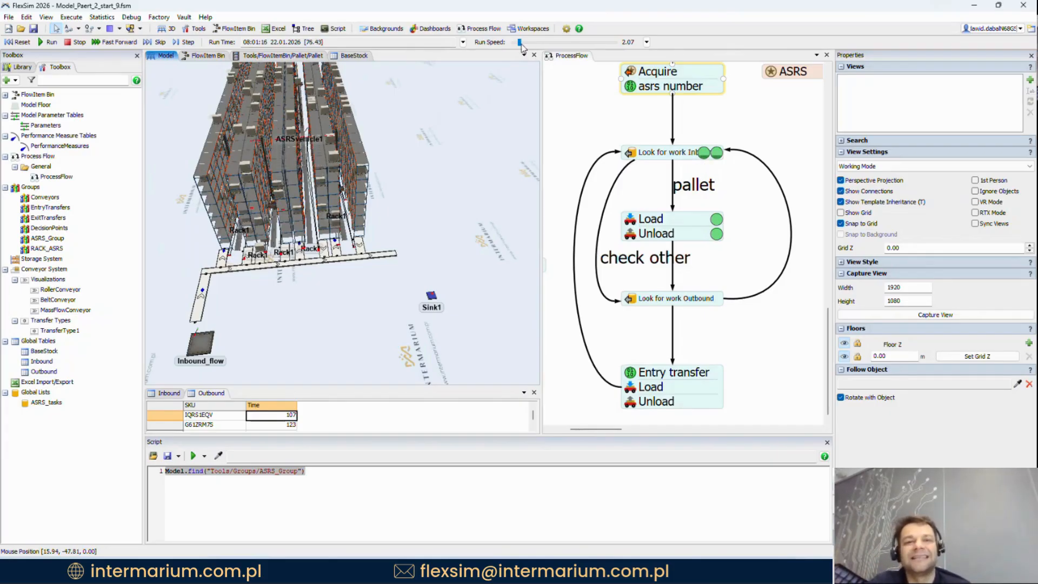
pyautogui.moveTo(519, 42); pyautogui.dragTo(519, 42)
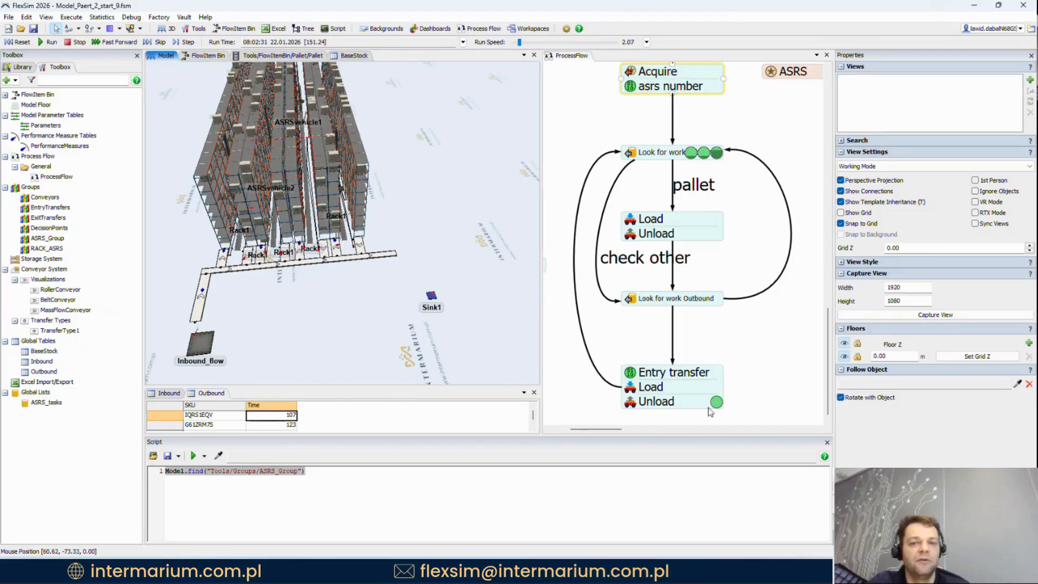
pyautogui.scroll(5, 442, 191)
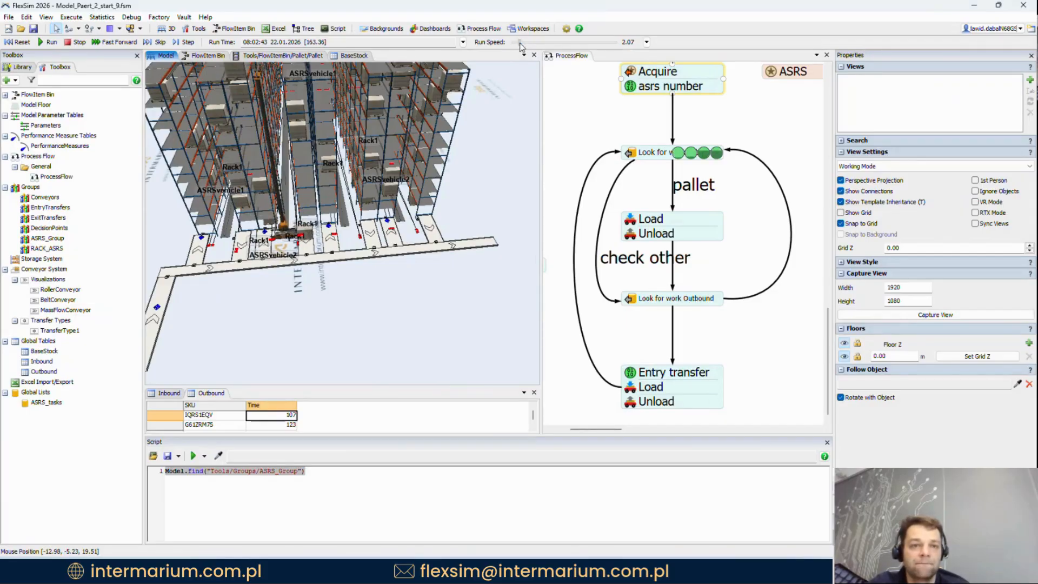
pyautogui.moveTo(520, 42); pyautogui.dragTo(512, 42)
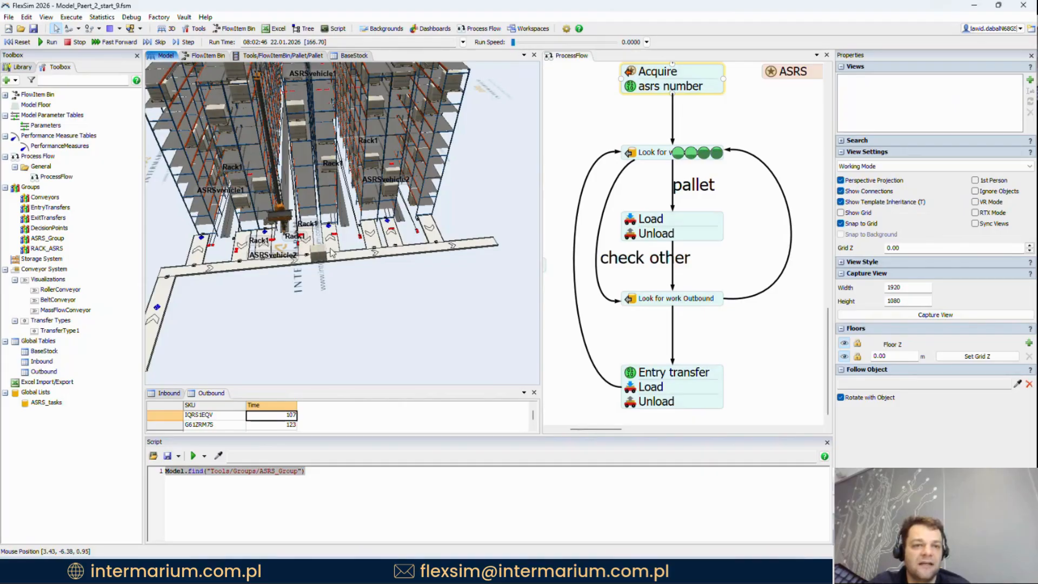
# Step: Inspect the labels of the pallet on the main conveyor and compare its SKU with the first row of the Outbound table
pyautogui.click(320, 263)
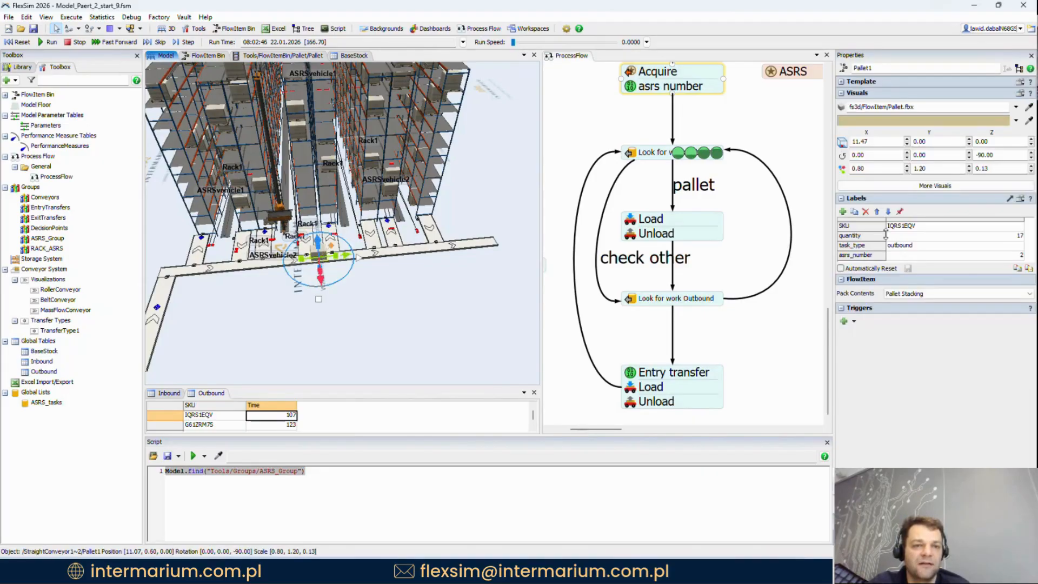
pyautogui.click(201, 416)
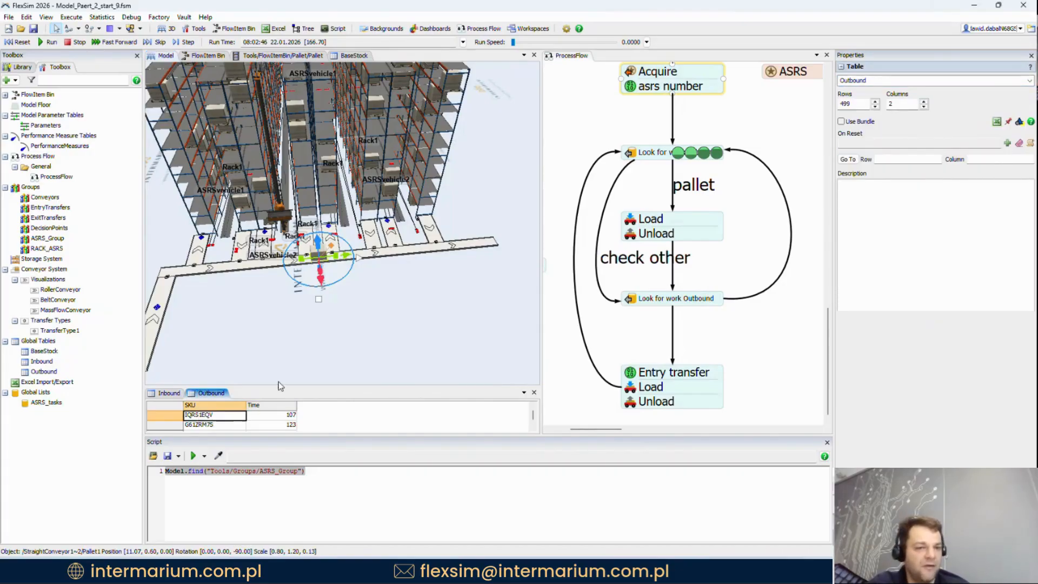
pyautogui.click(385, 321)
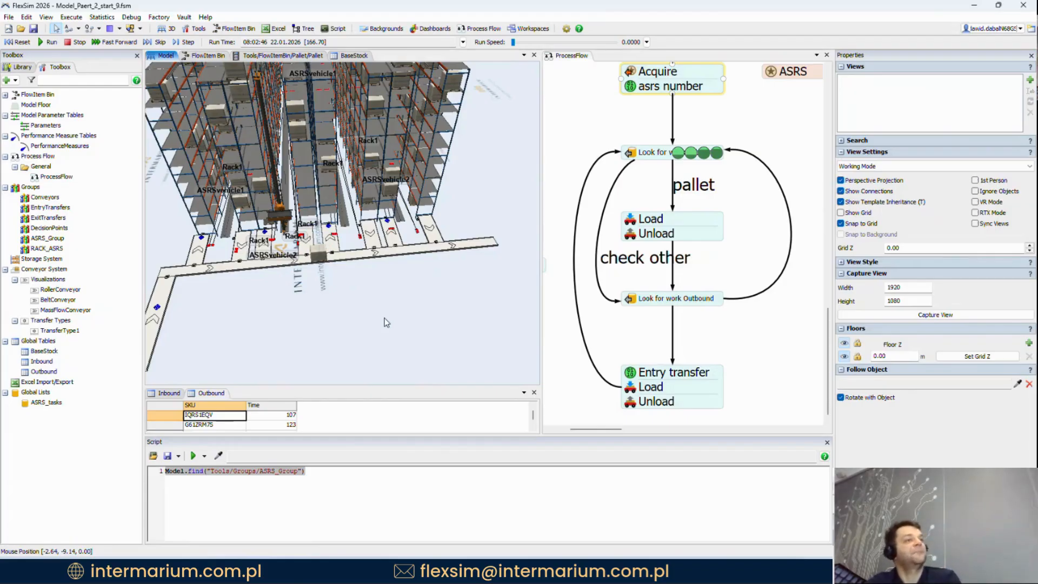
# Step: Reset the model and add a copy of the inbound flow's inc inbound_row activity, connected below Create ASRS task in the Outbound container
pyautogui.scroll(-5, 761, 191)
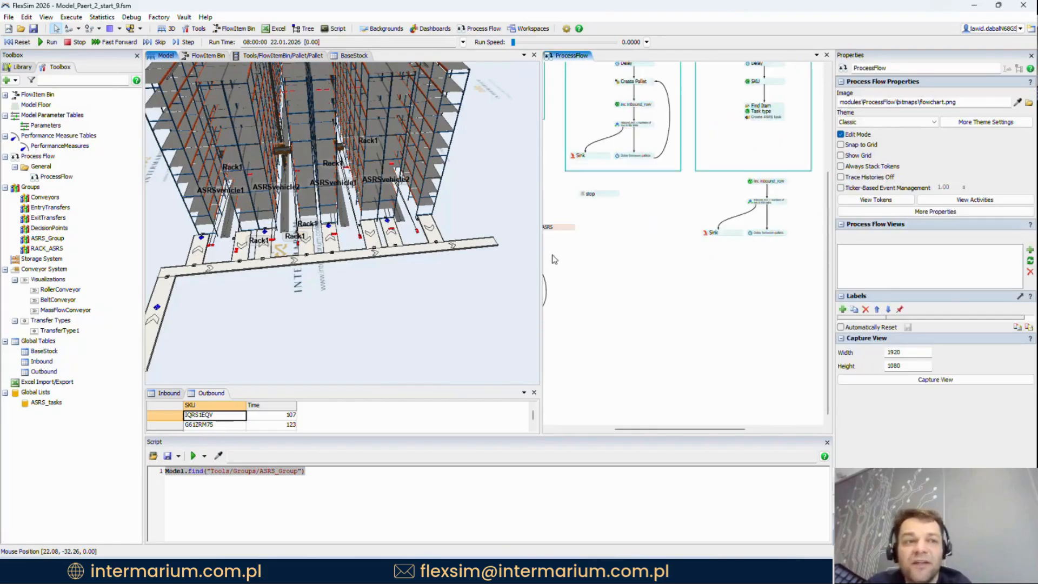
pyautogui.scroll(3, 663, 180)
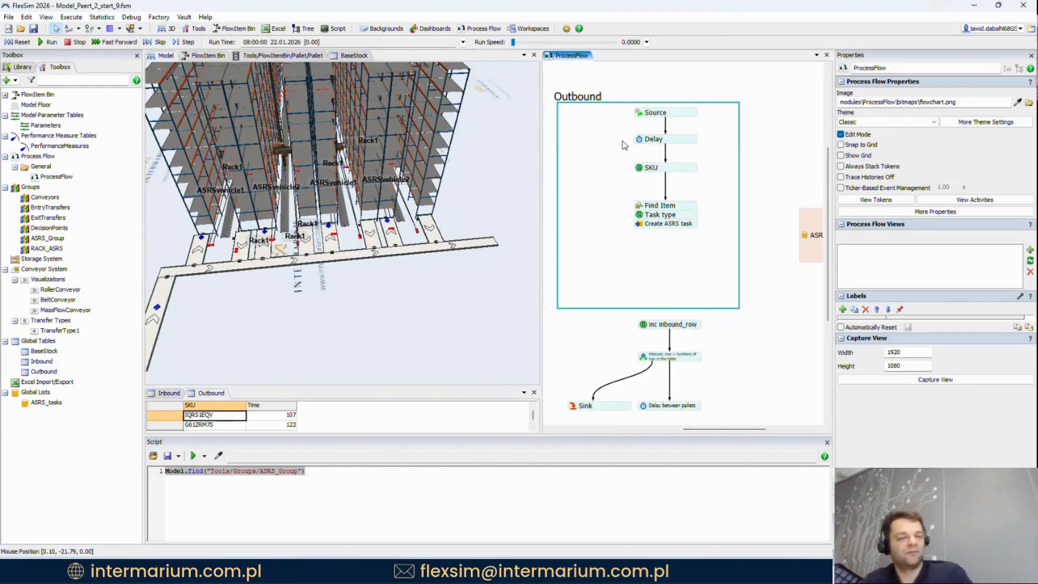
pyautogui.moveTo(676, 219); pyautogui.dragTo(675, 224)
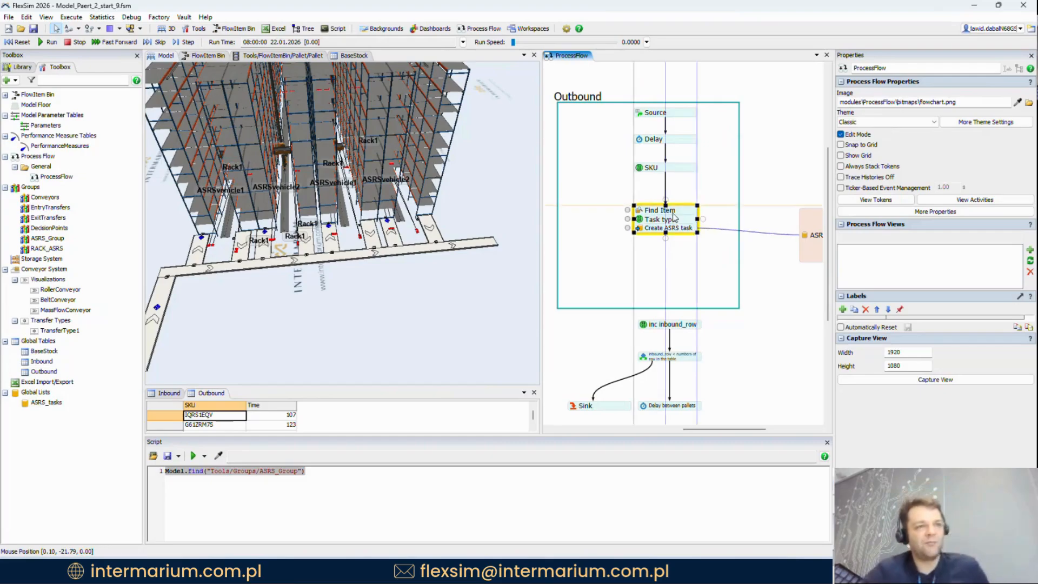
pyautogui.scroll(-5, 642, 204)
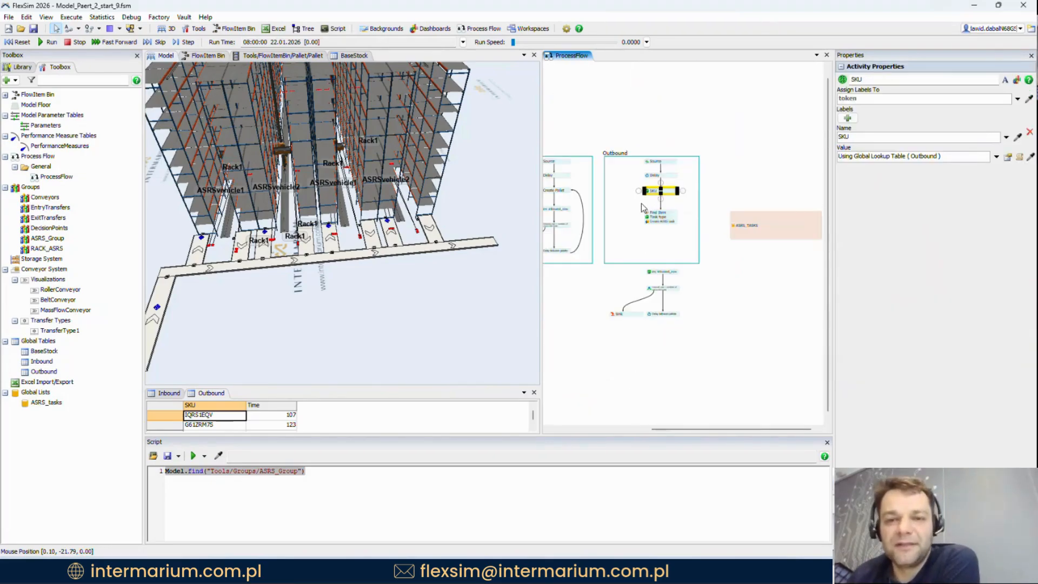
pyautogui.moveTo(633, 142); pyautogui.dragTo(685, 134)
pyautogui.scroll(6, 609, 208)
pyautogui.click(614, 184)
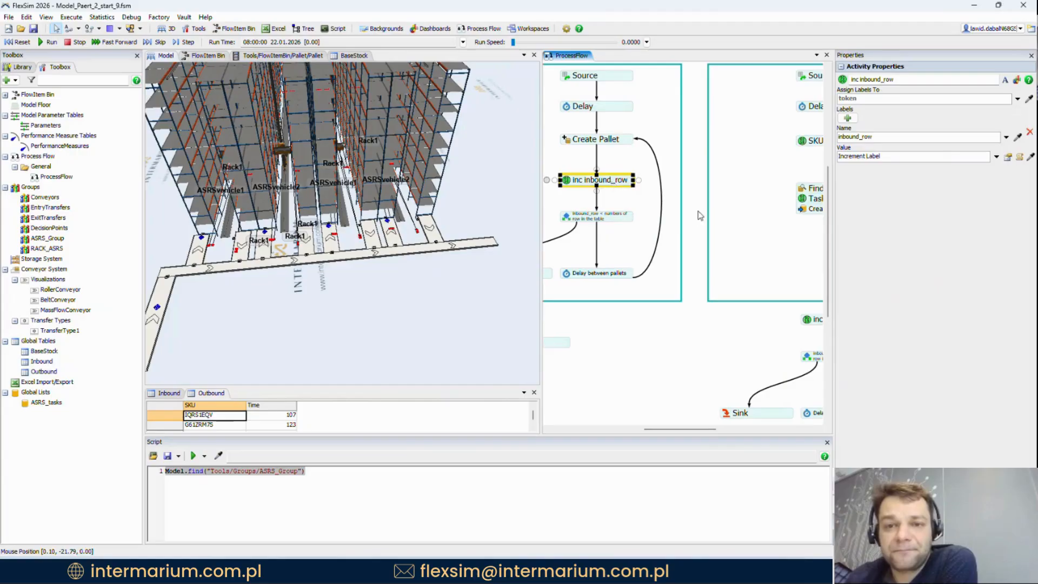
pyautogui.hotkey('ctrl', 'v')
pyautogui.moveTo(769, 234)
pyautogui.mouseDown()
pyautogui.moveTo(681, 234)
pyautogui.moveTo(746, 239)
pyautogui.mouseUp()
# Step: Rename the copied increment activity in the Outbound container as inc outbound_row and set its label name to outbound_row
pyautogui.doubleClick(745, 239)
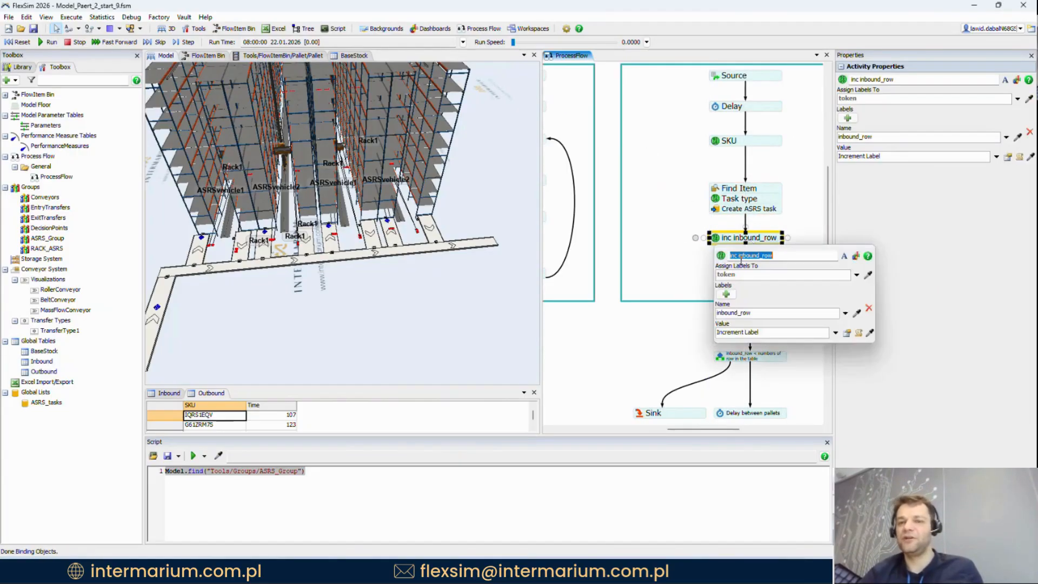
pyautogui.click(743, 254)
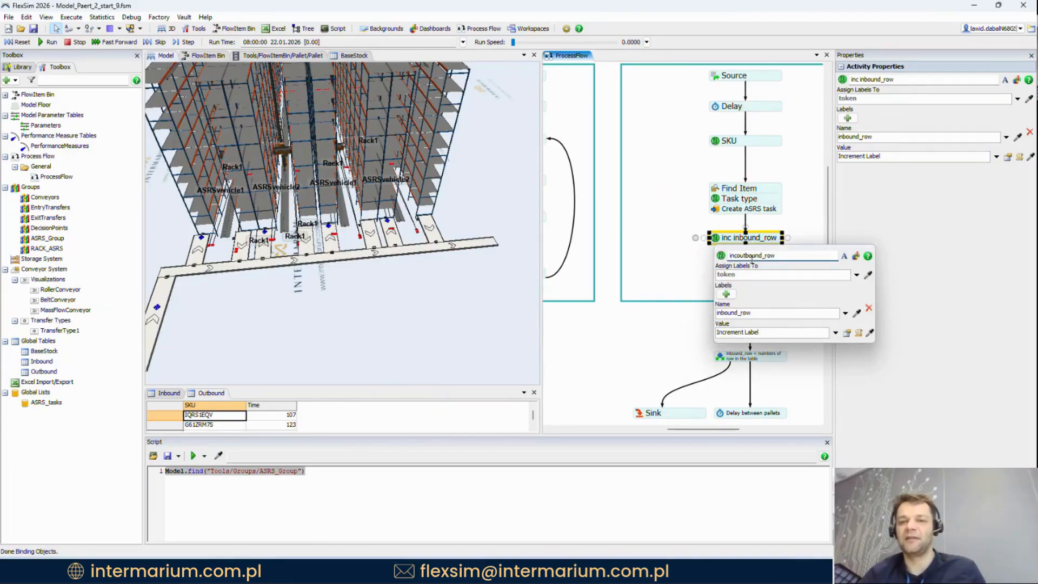
pyautogui.doubleClick(732, 313)
pyautogui.write('outbound_row')
pyautogui.press('Return')
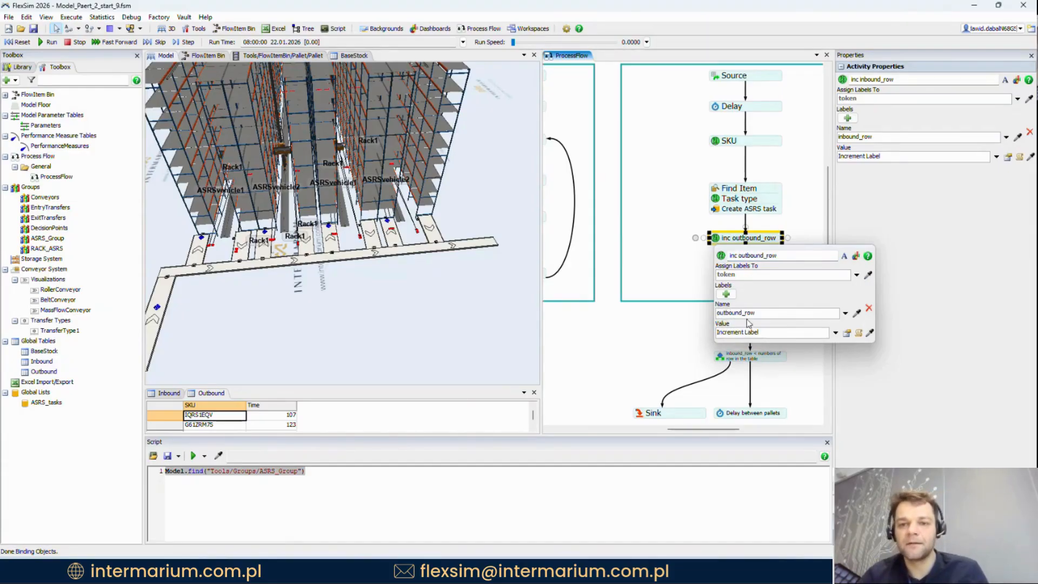
pyautogui.click(675, 254)
# Step: Place a copy of the inbound flow's row-count Decide activity below inc outbound_row in the Outbound container
pyautogui.scroll(-1, 625, 212)
pyautogui.moveTo(675, 254); pyautogui.dragTo(723, 247)
pyautogui.click(608, 208)
pyautogui.hotkey('ctrl', 'c')
pyautogui.scroll(3, 731, 249)
pyautogui.hotkey('ctrl', 'v')
# Step: Rename the copied Decide activity as "outbound_row < numbers of row in the table"
pyautogui.doubleClick(723, 248)
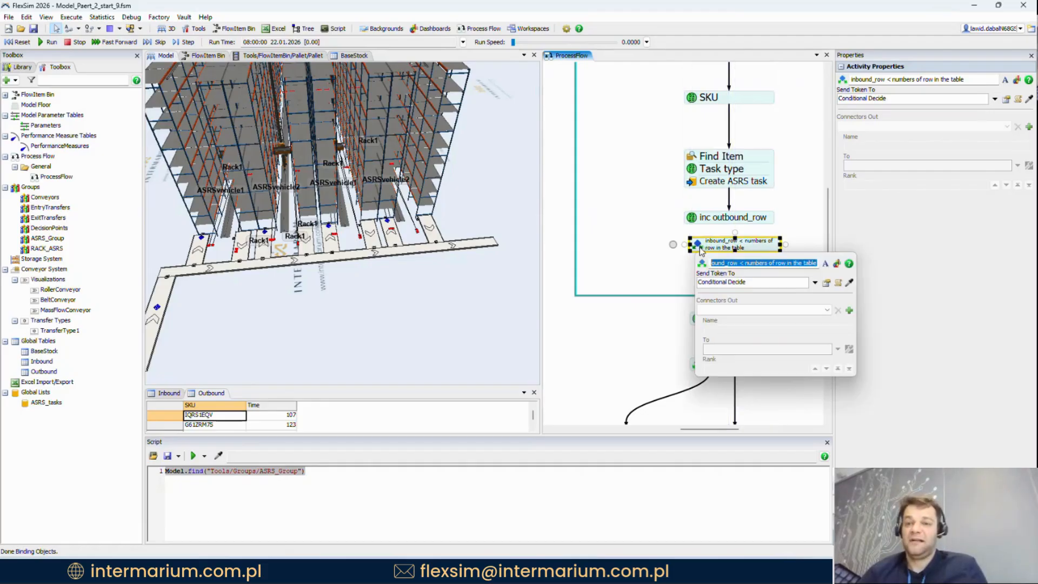
pyautogui.click(729, 264)
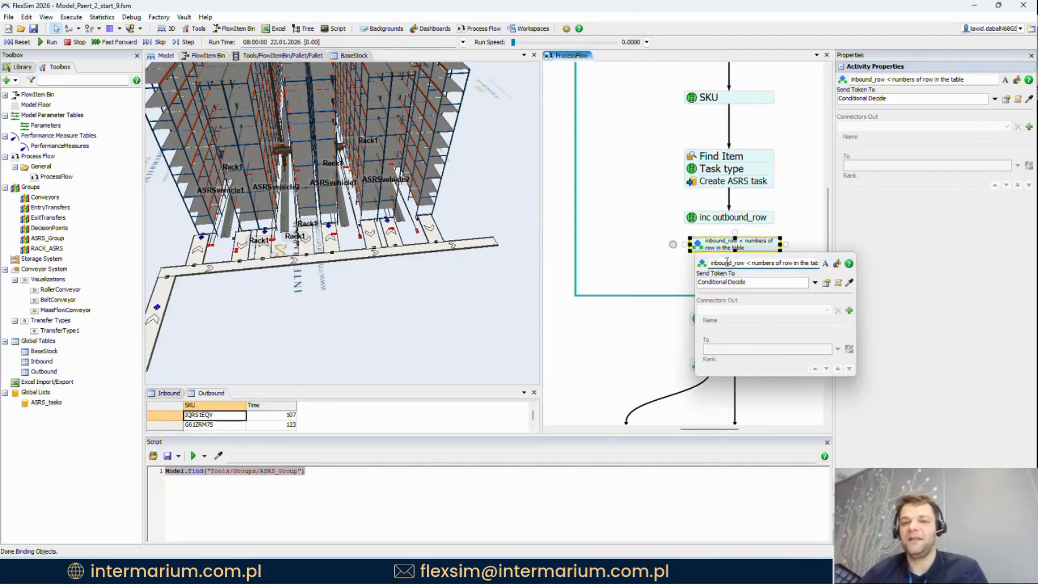
pyautogui.press('BackSpace')
pyautogui.press('BackSpace')
pyautogui.write('out')
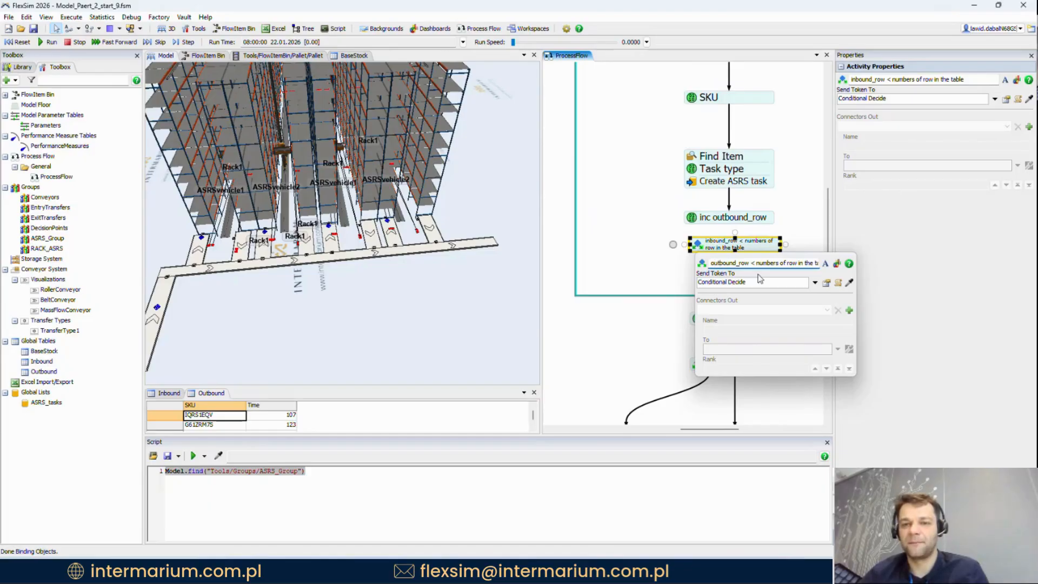
# Step: Set the copied Decide activity's condition to Table("Outbound").numRows >= token.outbound_row
pyautogui.click(828, 283)
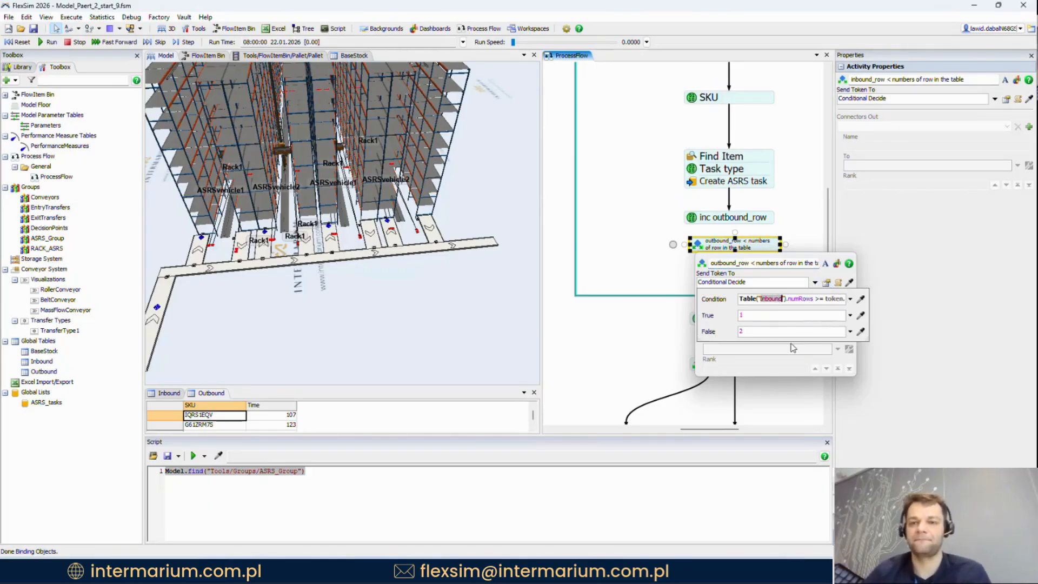
pyautogui.write('Out')
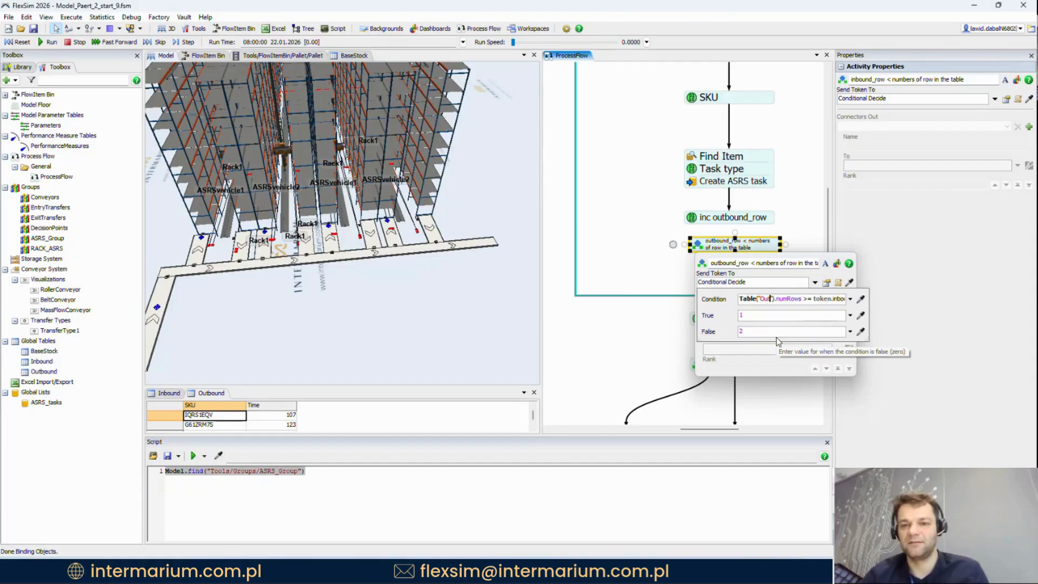
pyautogui.write('bound')
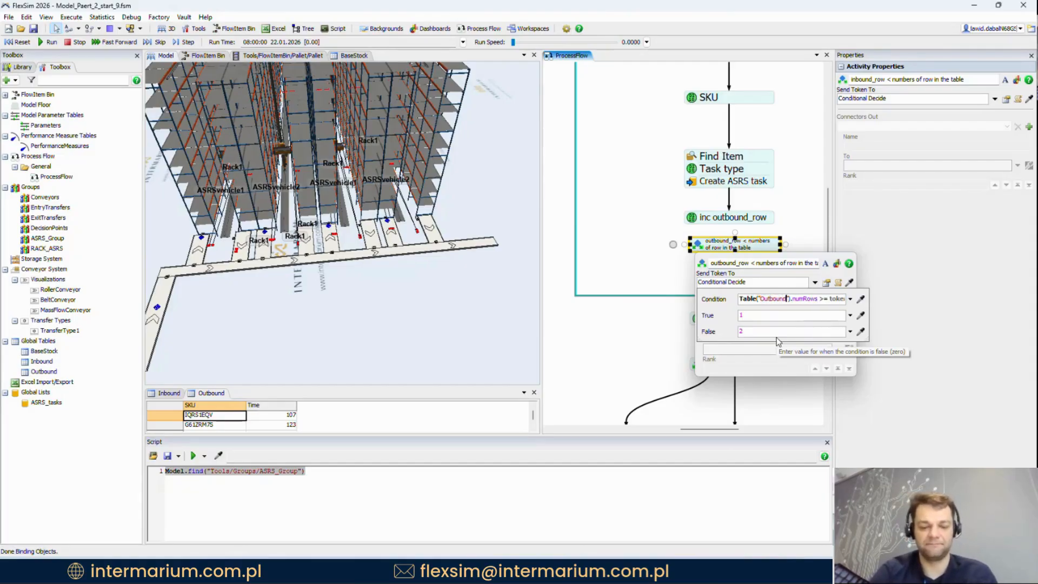
pyautogui.moveTo(817, 300); pyautogui.dragTo(847, 300)
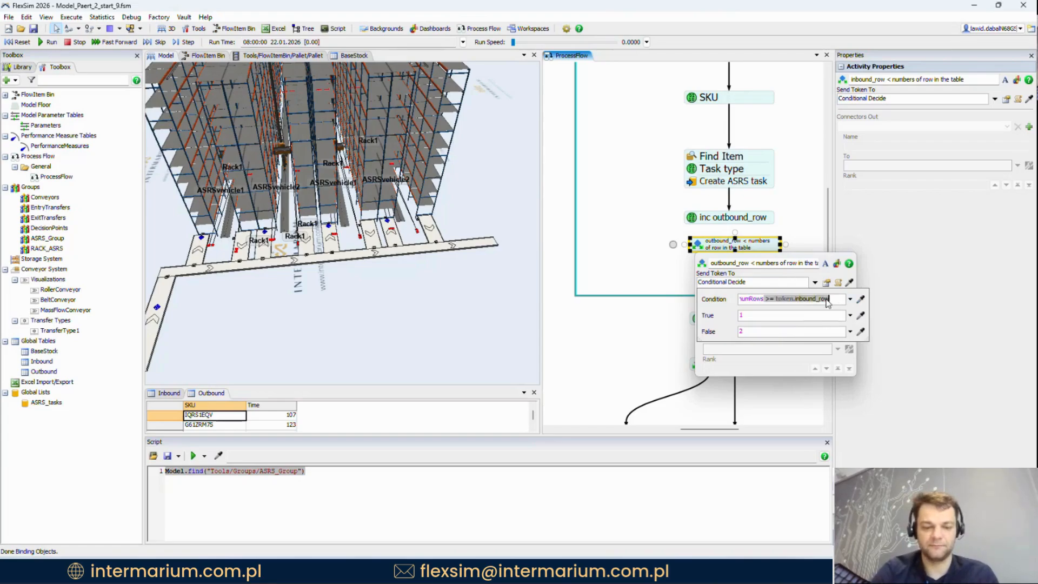
pyautogui.click(812, 299)
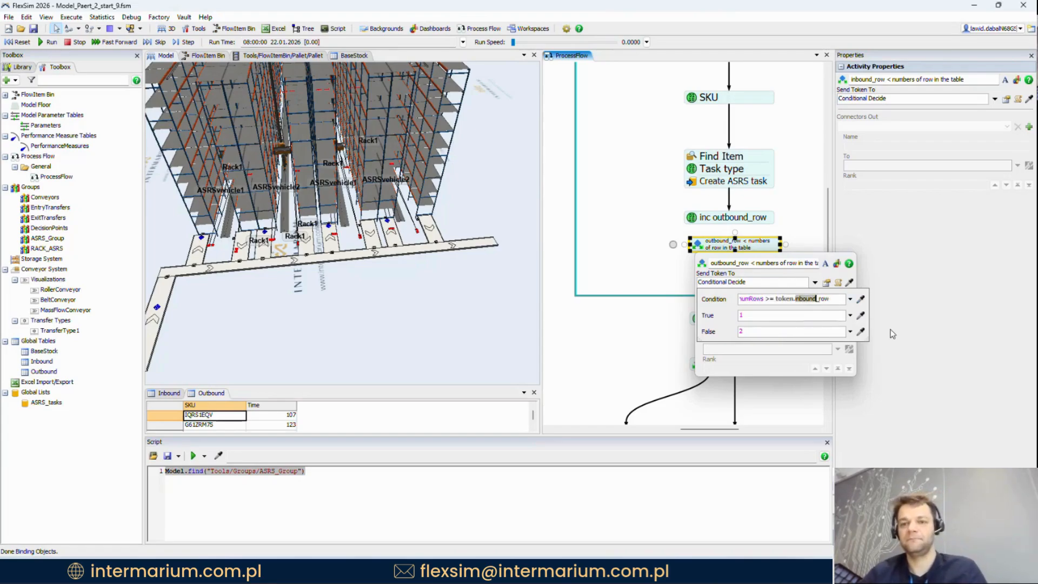
pyautogui.write('outbound')
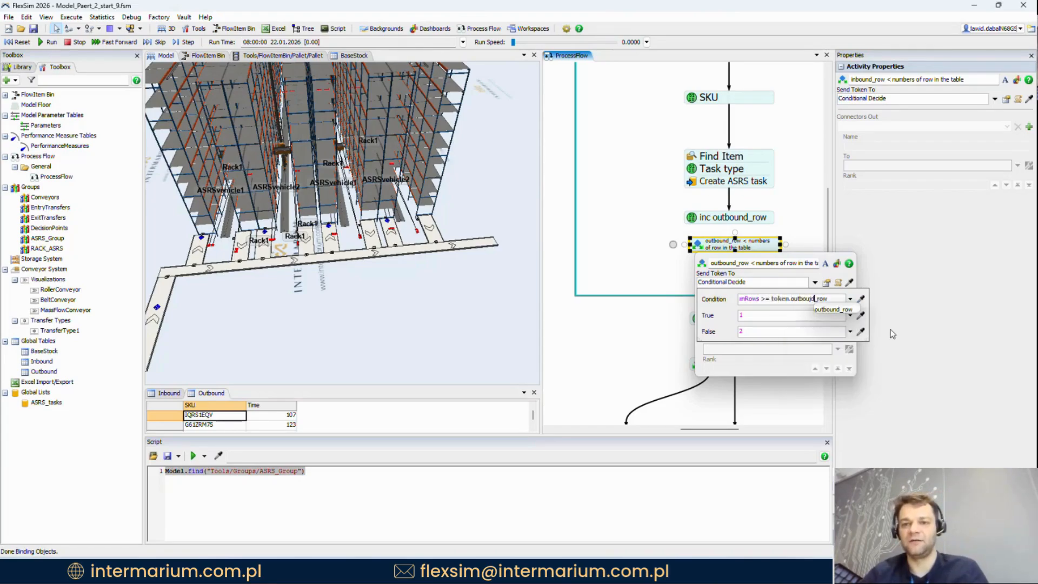
pyautogui.press('BackSpace')
pyautogui.press('BackSpace')
pyautogui.press('BackSpace')
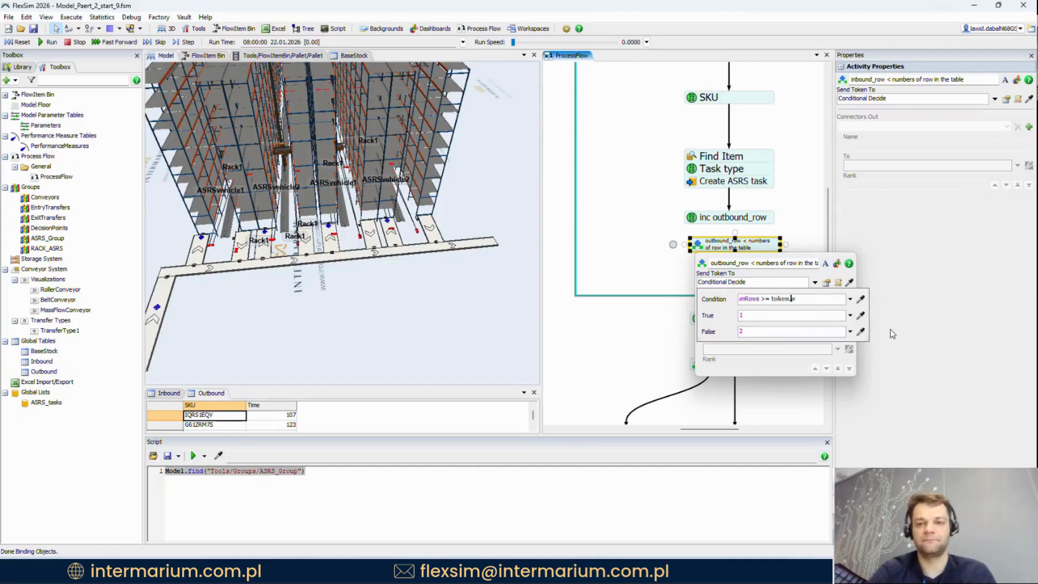
pyautogui.write('outbound_row')
pyautogui.press('Return')
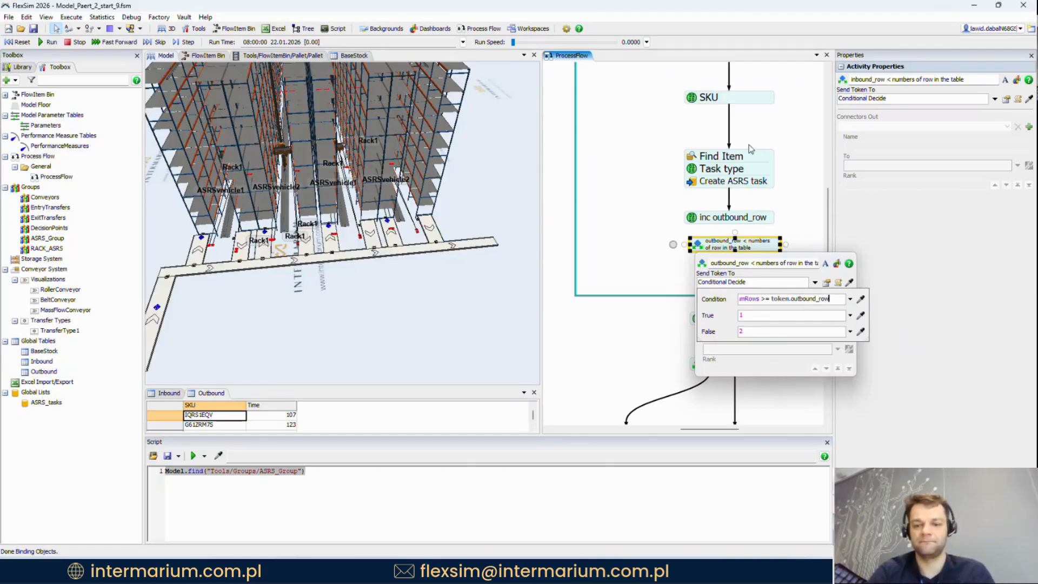
pyautogui.click(781, 189)
# Step: Connect inc outbound_row to the outbound Decide activity and adjust their spacing in the Outbound container
pyautogui.moveTo(741, 242); pyautogui.dragTo(707, 211)
pyautogui.click(729, 219)
pyautogui.scroll(-2, 720, 227)
pyautogui.moveTo(708, 263); pyautogui.dragTo(708, 246)
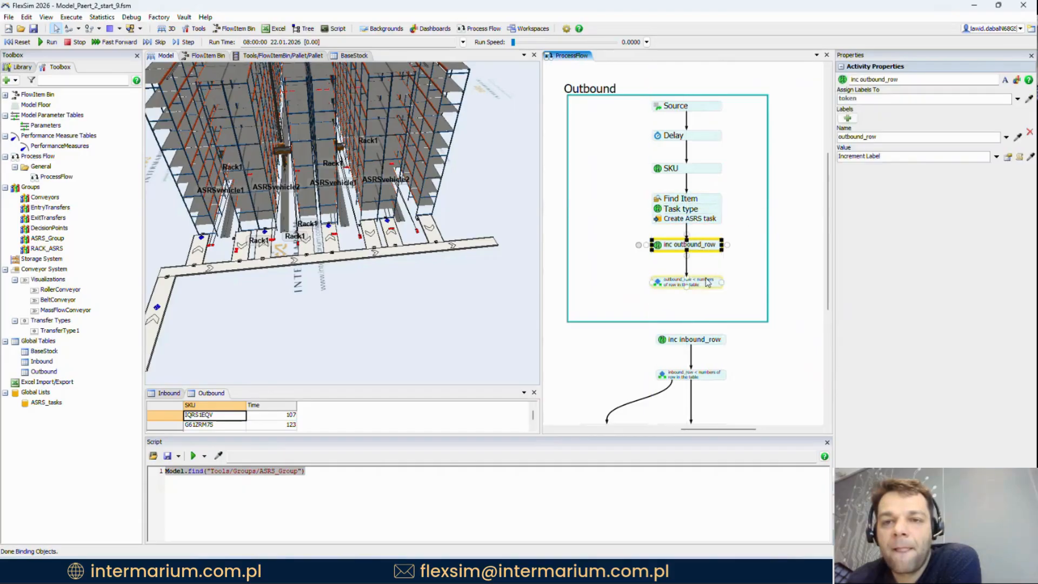
pyautogui.moveTo(708, 285); pyautogui.dragTo(709, 271)
pyautogui.moveTo(652, 298); pyautogui.dragTo(711, 280)
# Step: Copy the inbound flow's Delay between pallets activity below the outbound Decide activity and connect the Decide activity to it
pyautogui.scroll(-4, 711, 280)
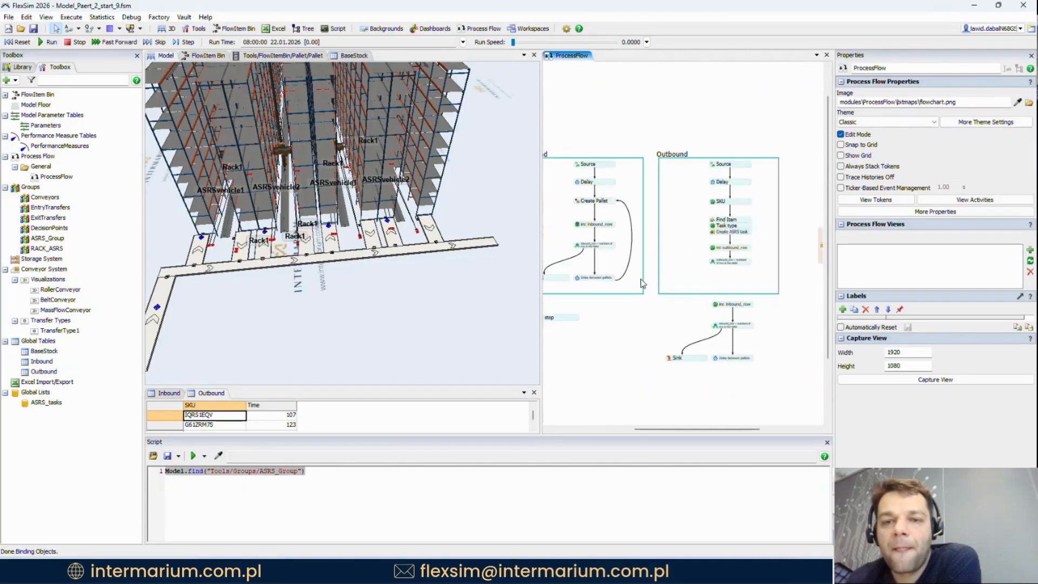
pyautogui.moveTo(576, 285); pyautogui.dragTo(620, 279)
pyautogui.click(622, 273)
pyautogui.scroll(3, 638, 271)
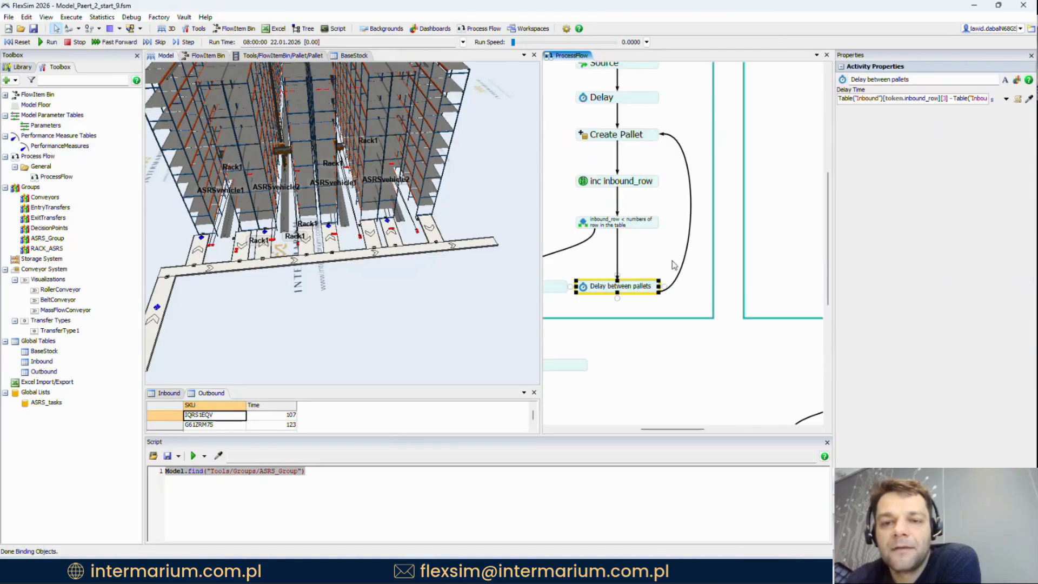
pyautogui.moveTo(764, 280); pyautogui.dragTo(617, 259)
pyautogui.hotkey('ctrl', 'v')
pyautogui.scroll(3, 727, 288)
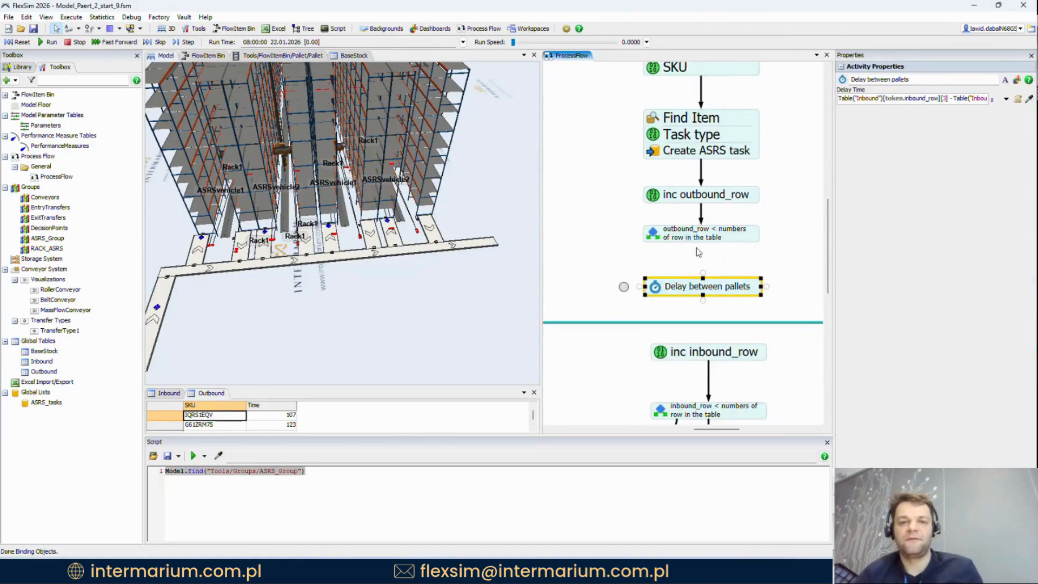
pyautogui.click(698, 238)
pyautogui.moveTo(702, 251); pyautogui.dragTo(703, 281)
# Step: Change both table references in the copied Delay between pallets activity's delay time to "Outbound"
pyautogui.click(654, 282)
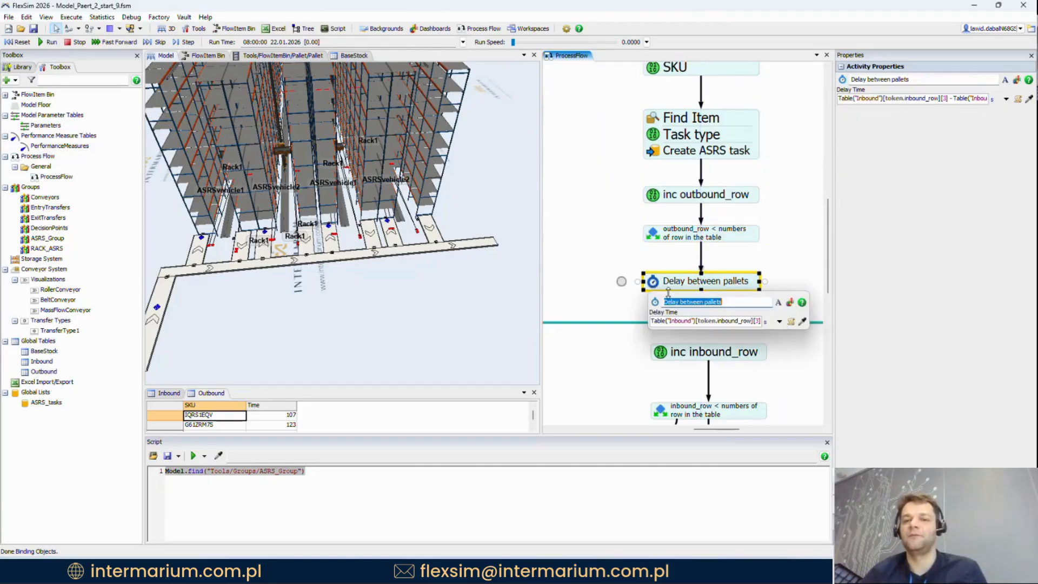
pyautogui.moveTo(805, 332); pyautogui.dragTo(987, 379)
pyautogui.click(682, 323)
pyautogui.press('BackSpace')
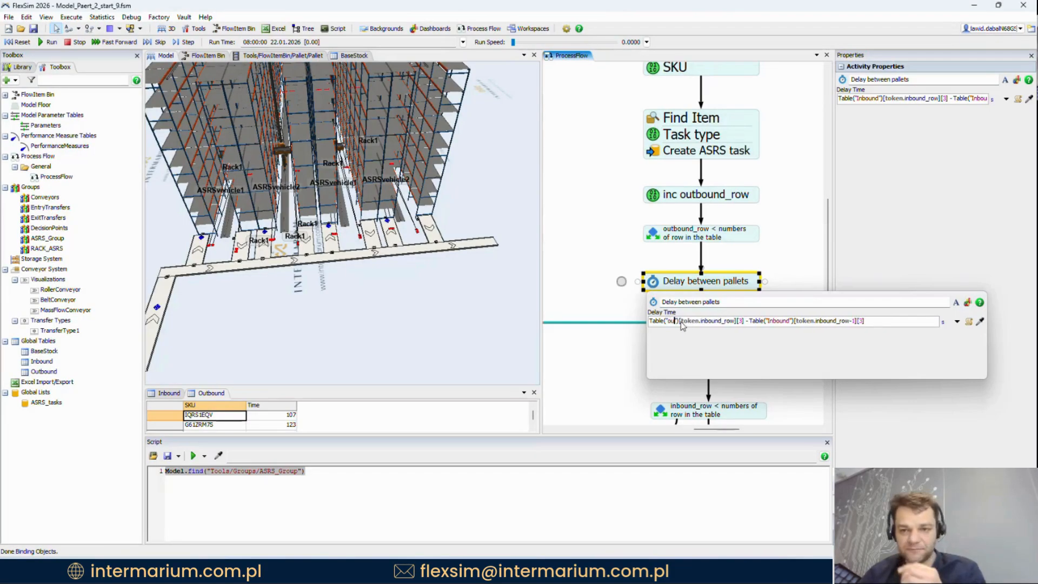
pyautogui.write('Out')
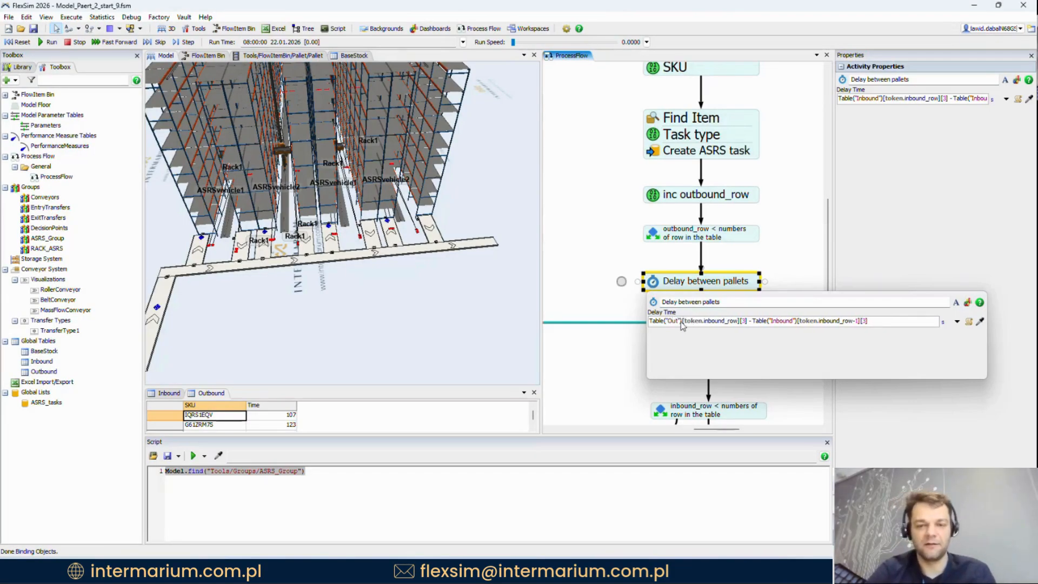
pyautogui.write('bound')
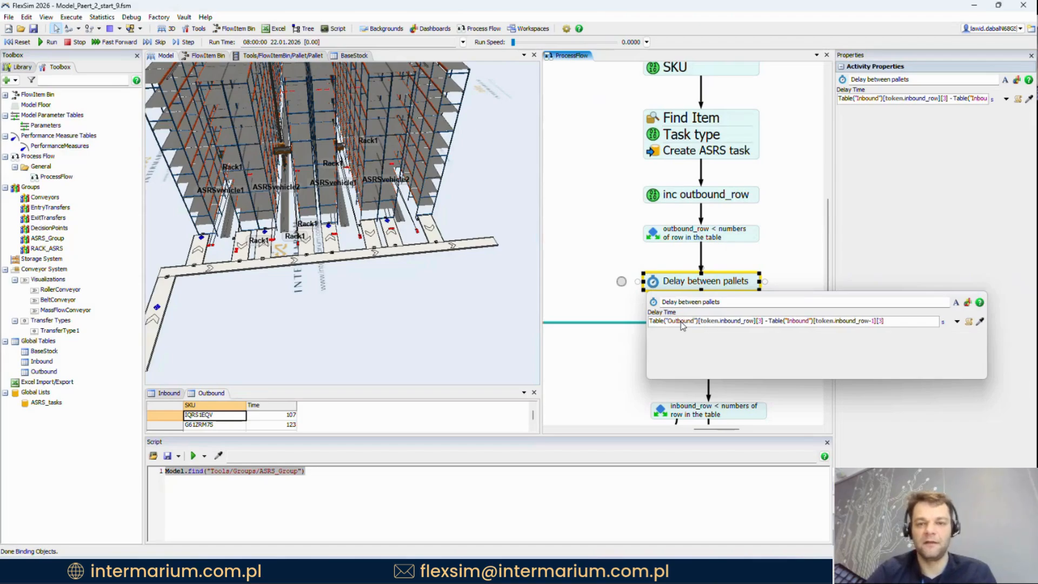
pyautogui.doubleClick(788, 321)
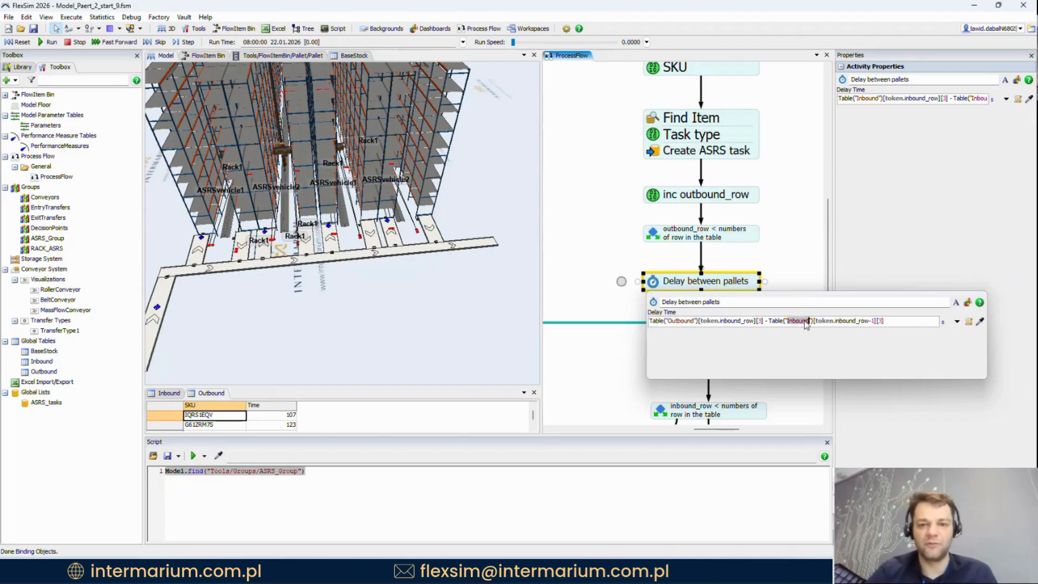
pyautogui.write('Outbound')
# Step: In the same delay time, set both row references to token.outbound_row, keeping the -1 offset, and both column indexes to 2
pyautogui.doubleClick(741, 321)
pyautogui.write('outbound_row')
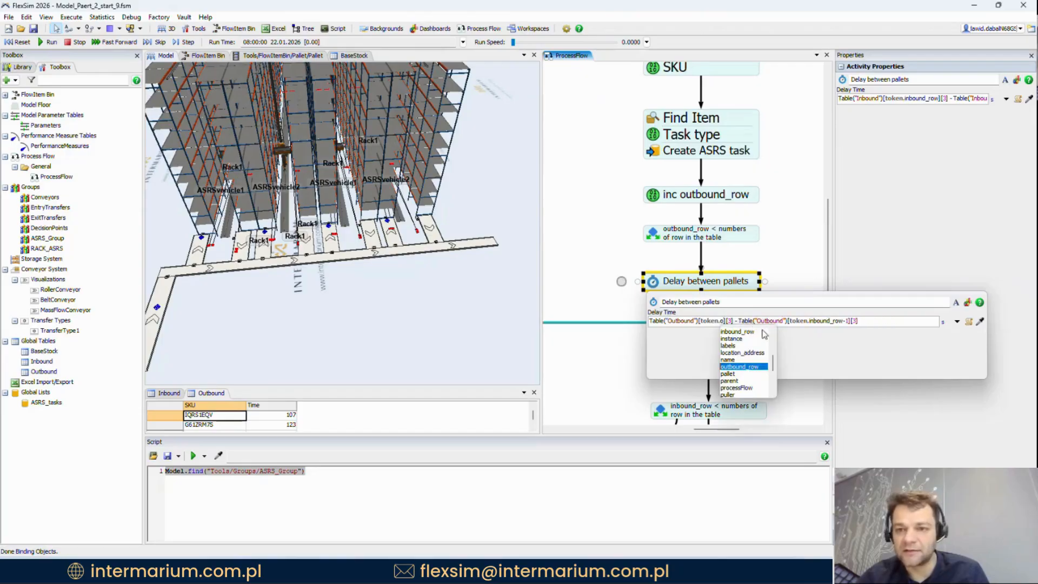
pyautogui.doubleClick(853, 321)
pyautogui.write('ound_row')
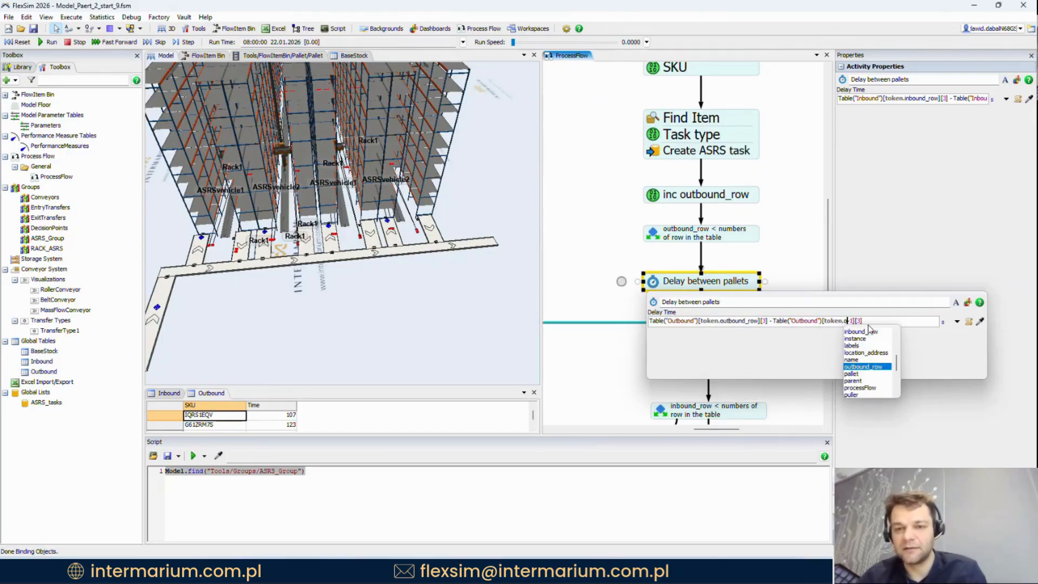
pyautogui.press('Return')
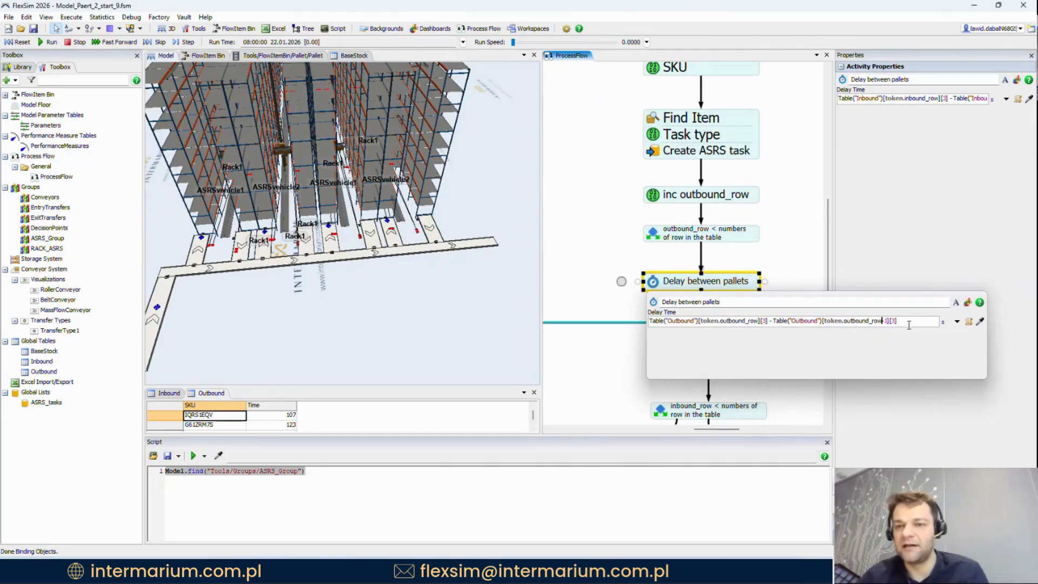
pyautogui.click(772, 321)
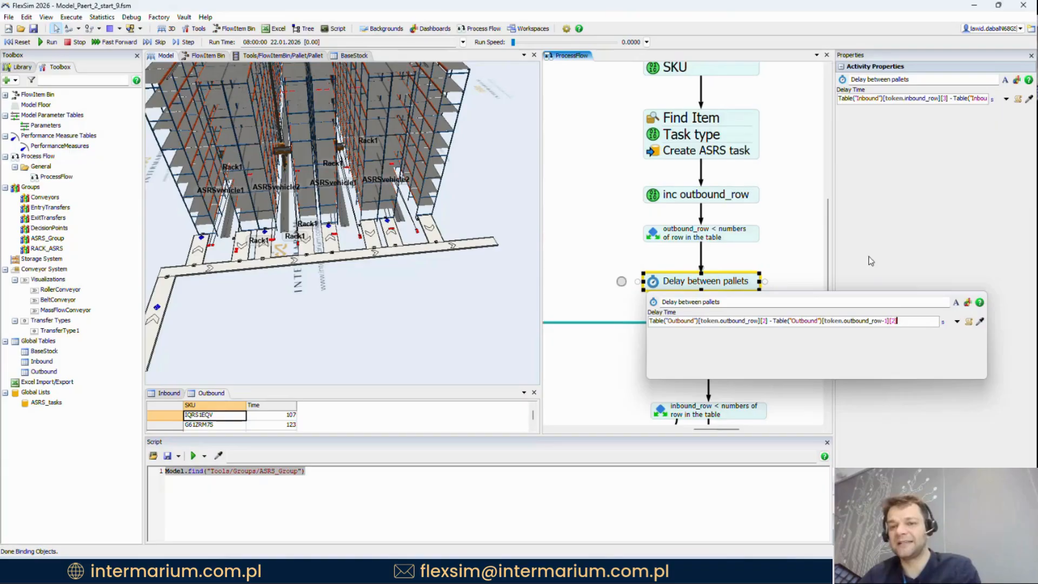
pyautogui.click(783, 227)
# Step: Connect the outbound Delay between pallets activity back to SKU and check SKU's lookup table settings
pyautogui.scroll(-5, 703, 248)
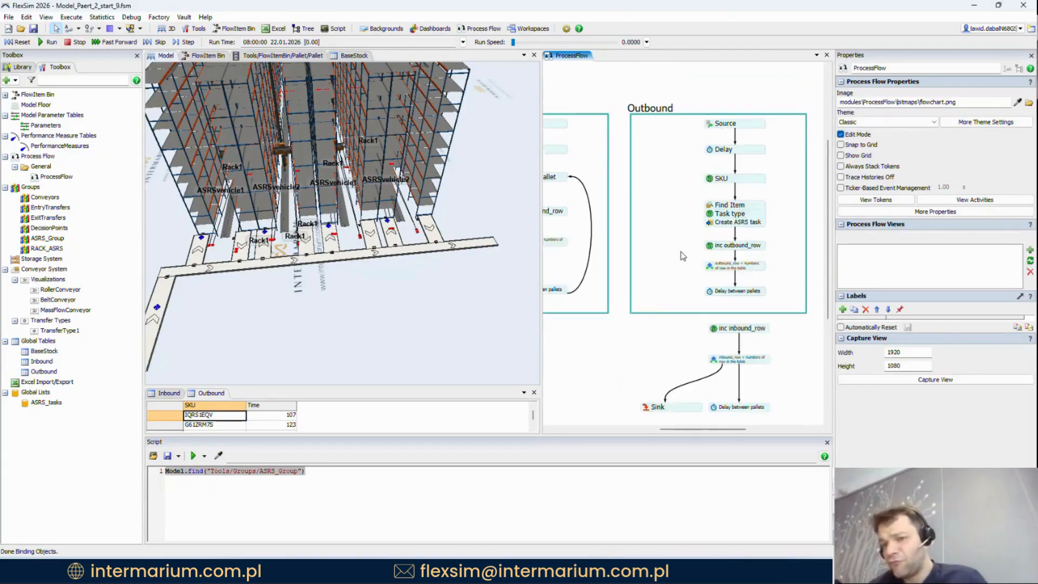
pyautogui.click(719, 299)
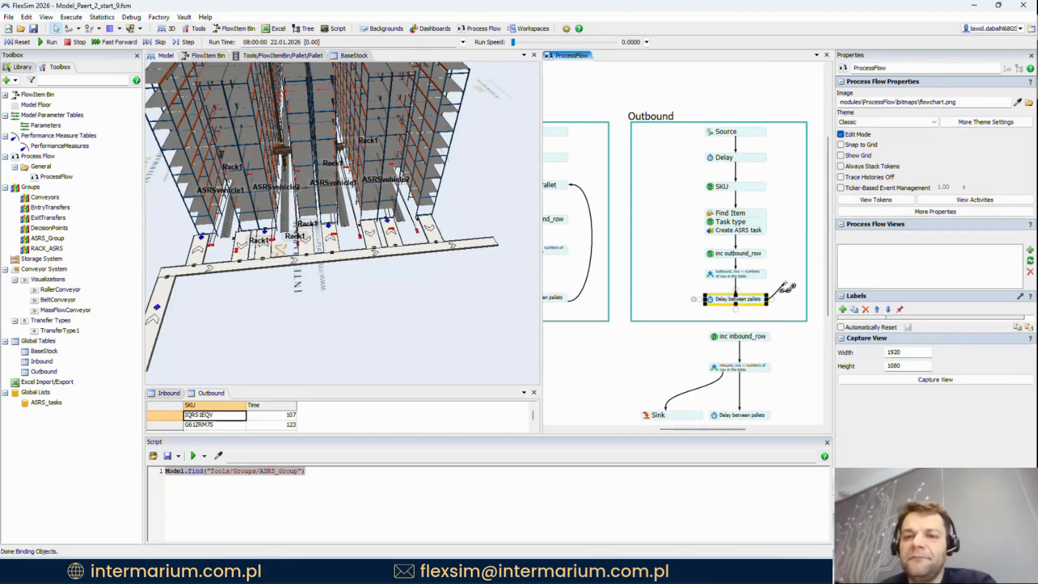
pyautogui.moveTo(785, 286); pyautogui.dragTo(711, 188)
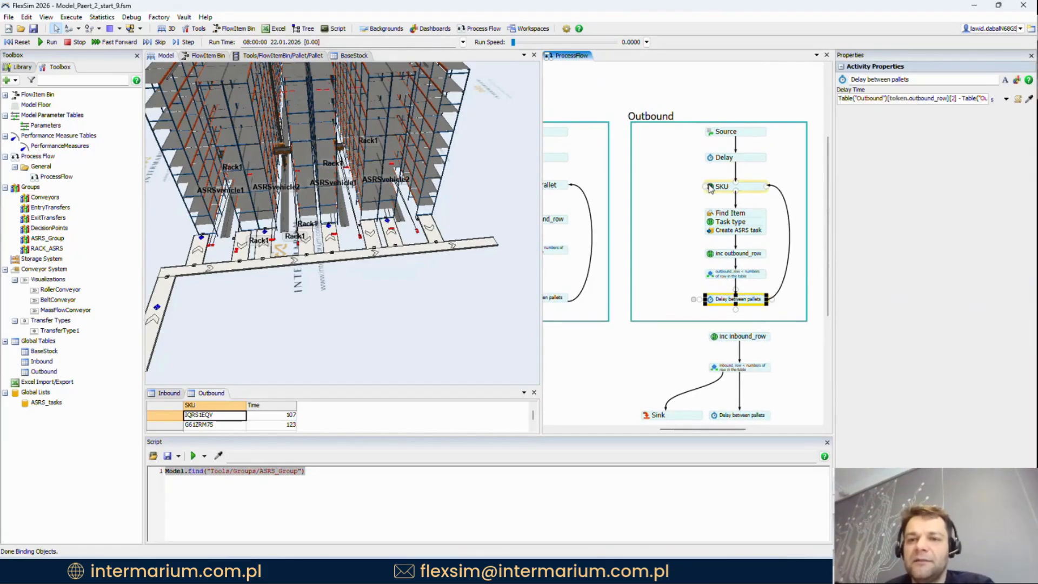
pyautogui.click(711, 188)
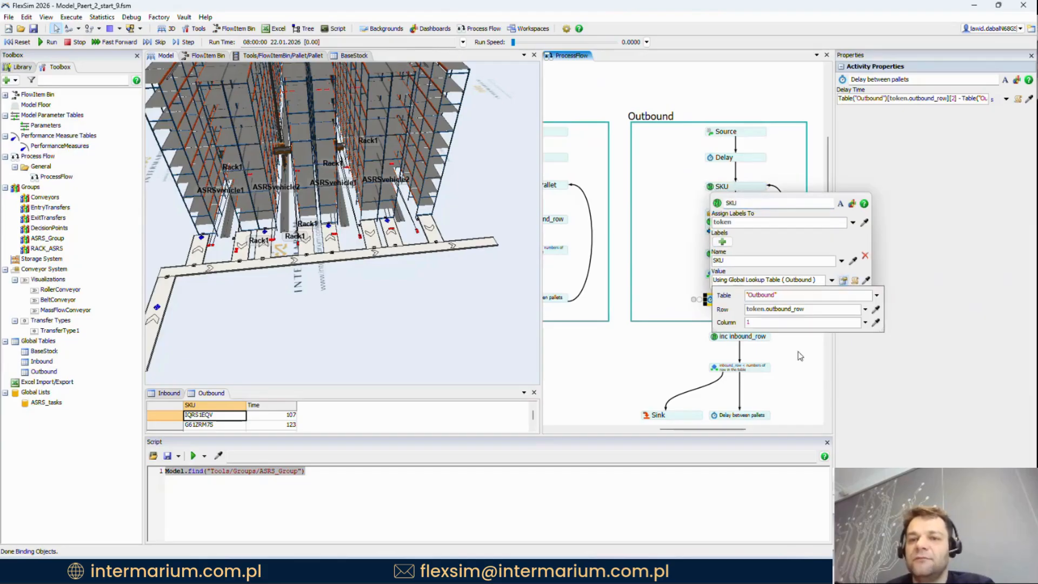
pyautogui.click(674, 209)
# Step: Add a Sink beside the outbound Delay between pallets activity and connect the outbound Decide activity's second output to it
pyautogui.scroll(3, 670, 204)
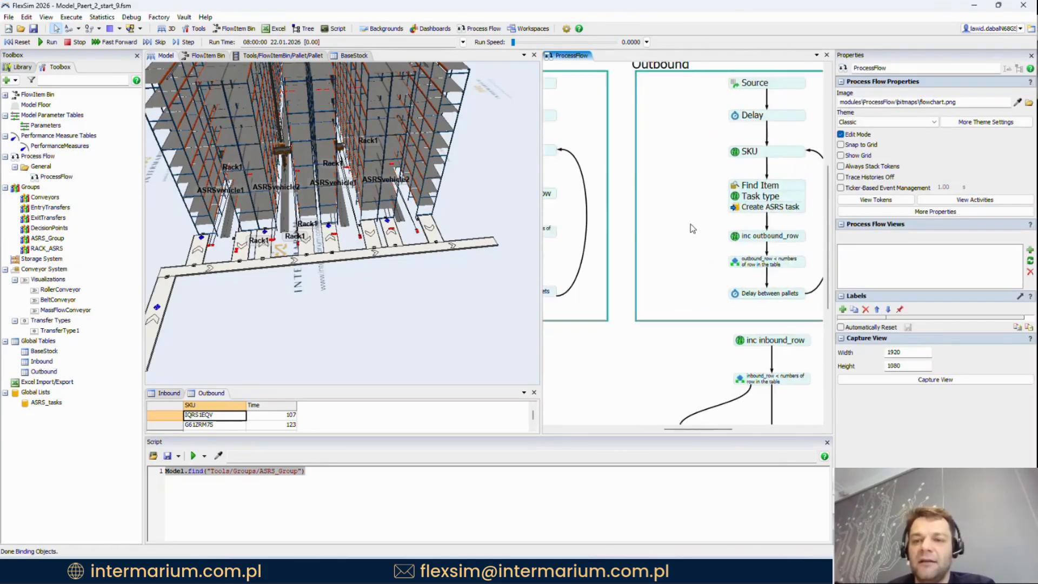
pyautogui.moveTo(693, 228); pyautogui.dragTo(696, 206)
pyautogui.doubleClick(686, 247)
pyautogui.click(892, 188)
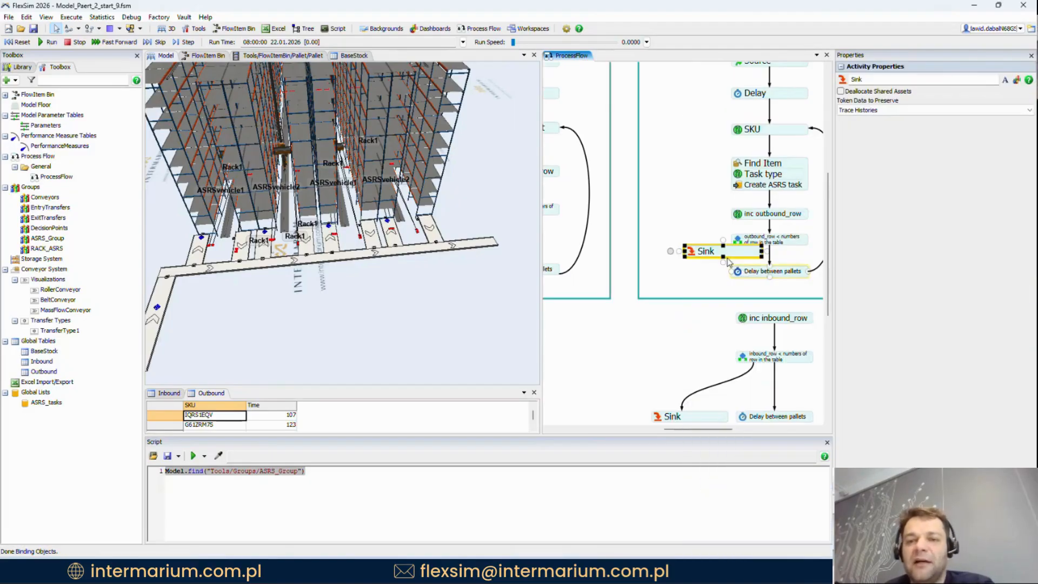
pyautogui.moveTo(726, 254)
pyautogui.mouseDown()
pyautogui.moveTo(684, 275)
pyautogui.moveTo(679, 266)
pyautogui.mouseUp()
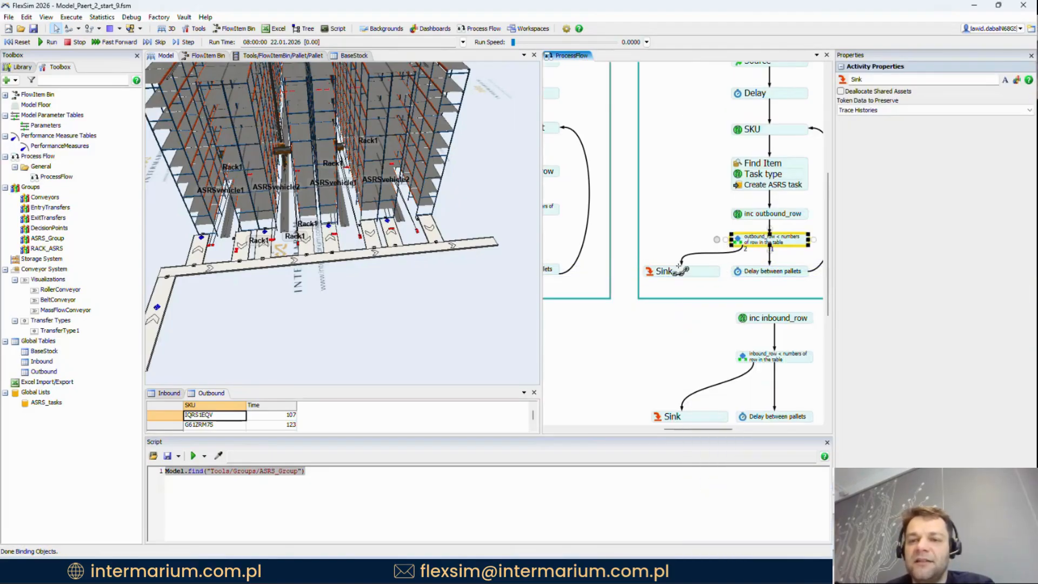
# Step: Turn on Use Max Wait Timer for the outbound Create ASRS task activity, with time 0 and Set Label, Release Token when fired
pyautogui.moveTo(689, 199); pyautogui.dragTo(644, 227)
pyautogui.moveTo(653, 211); pyautogui.dragTo(609, 191)
pyautogui.doubleClick(642, 216)
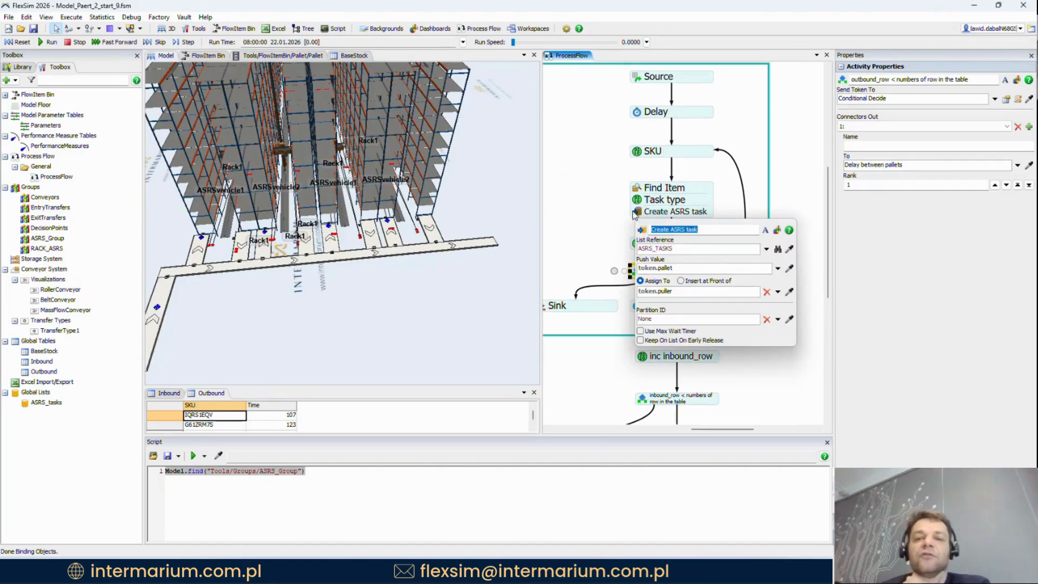
pyautogui.scroll(-5, 630, 216)
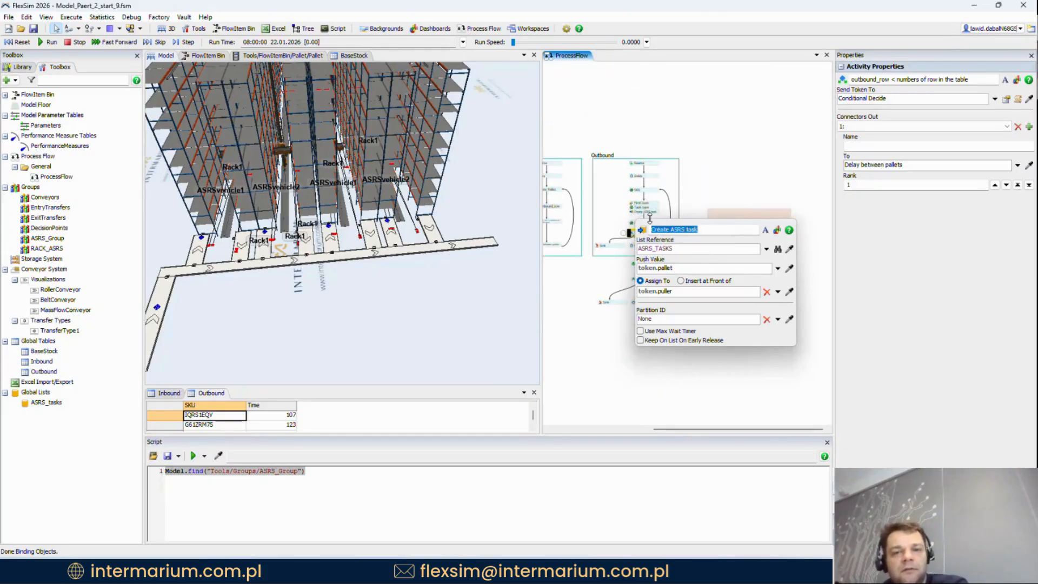
pyautogui.scroll(5, 658, 219)
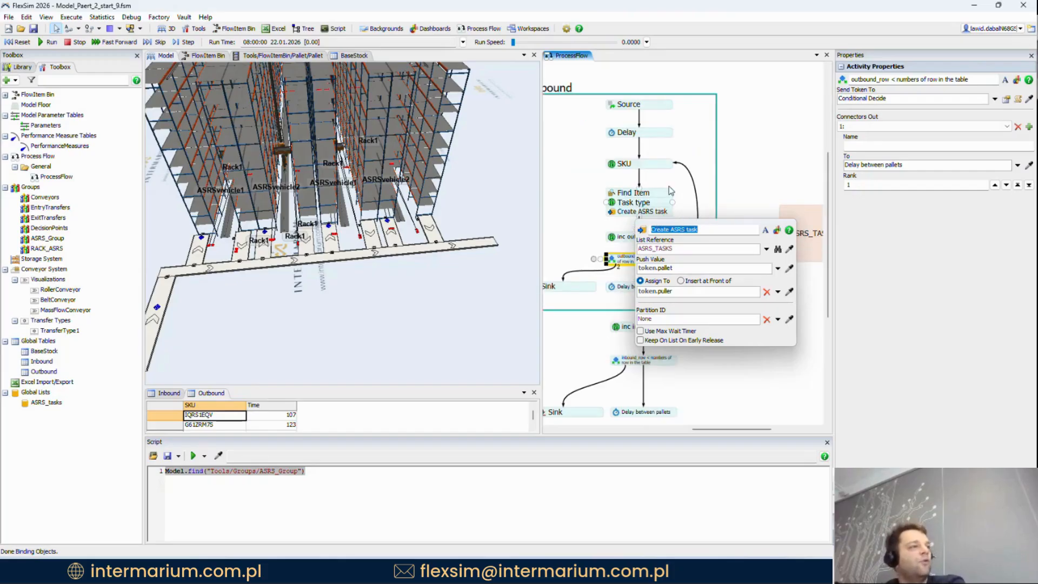
pyautogui.click(672, 182)
pyautogui.doubleClick(617, 212)
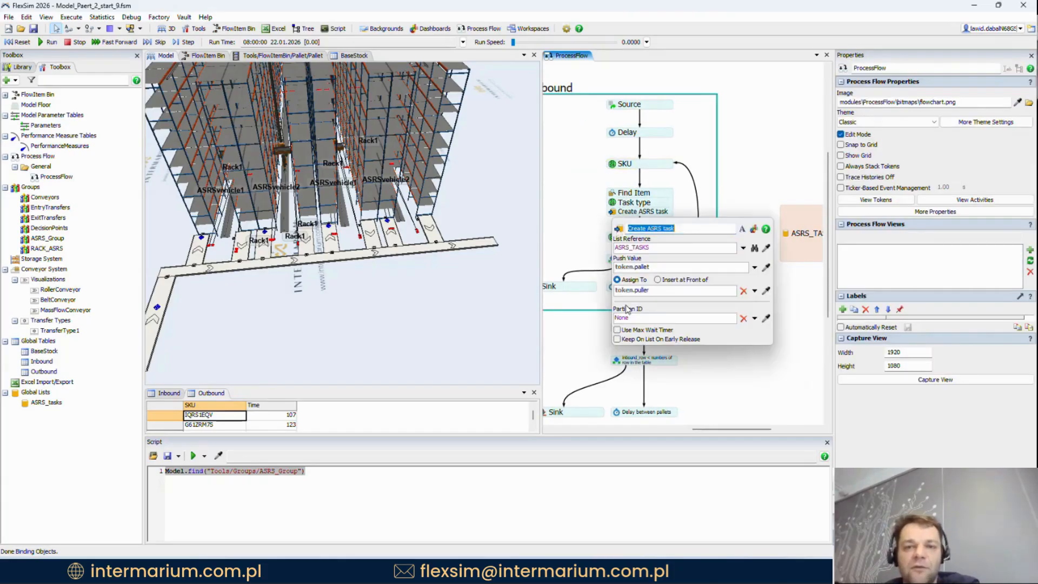
pyautogui.click(618, 330)
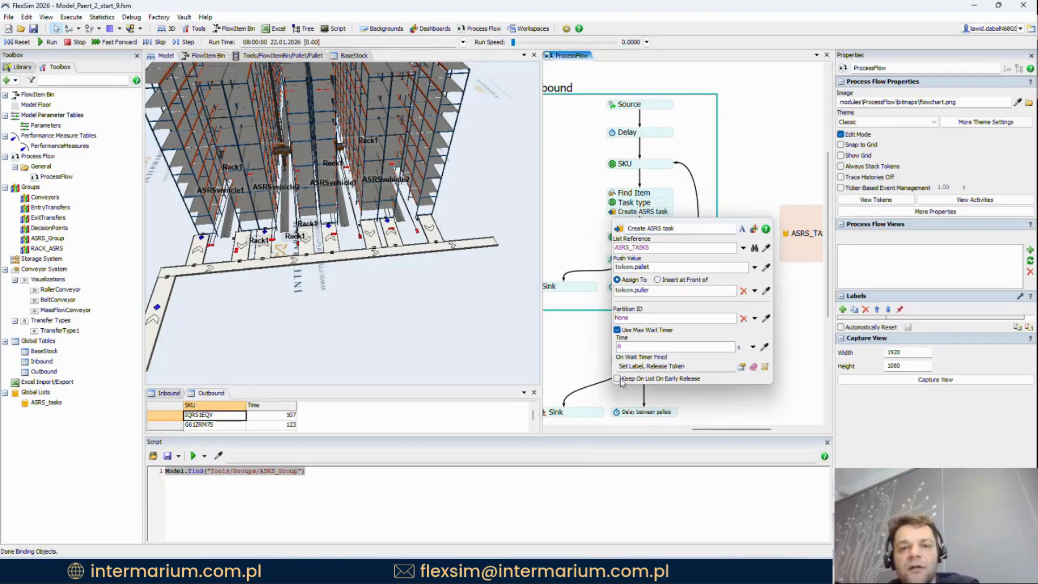
pyautogui.click(689, 144)
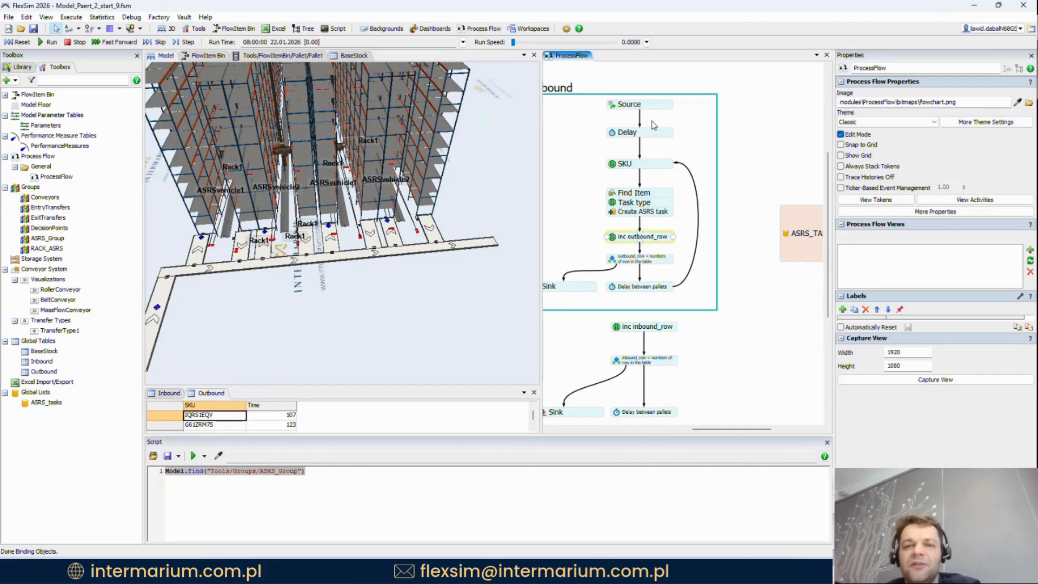
# Step: Examine the Inbound and Outbound flows together with the ASRS loop that alternates between looking for inbound and outbound work
pyautogui.scroll(-3, 652, 282)
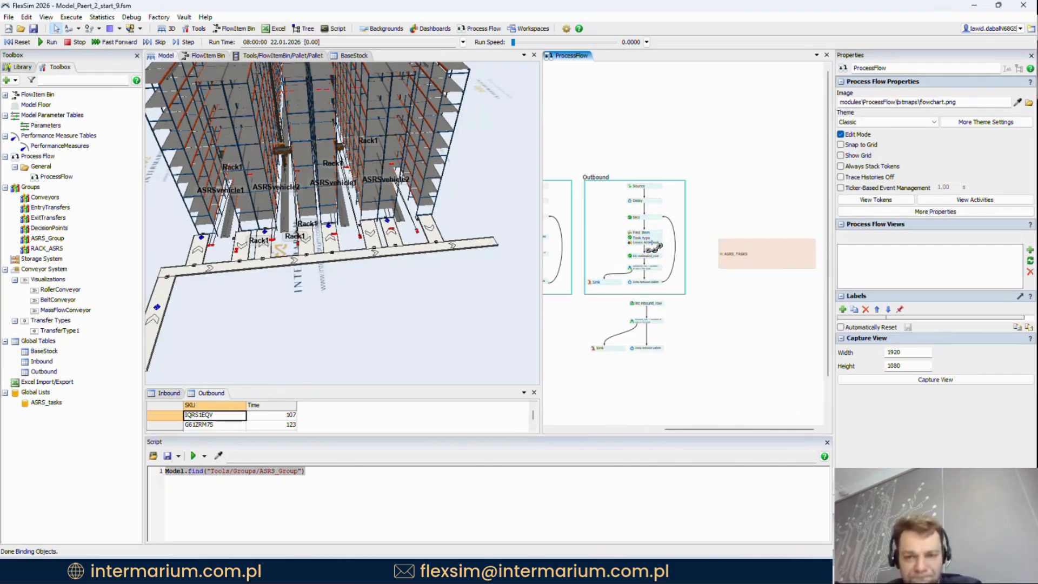
pyautogui.moveTo(641, 227); pyautogui.dragTo(667, 216)
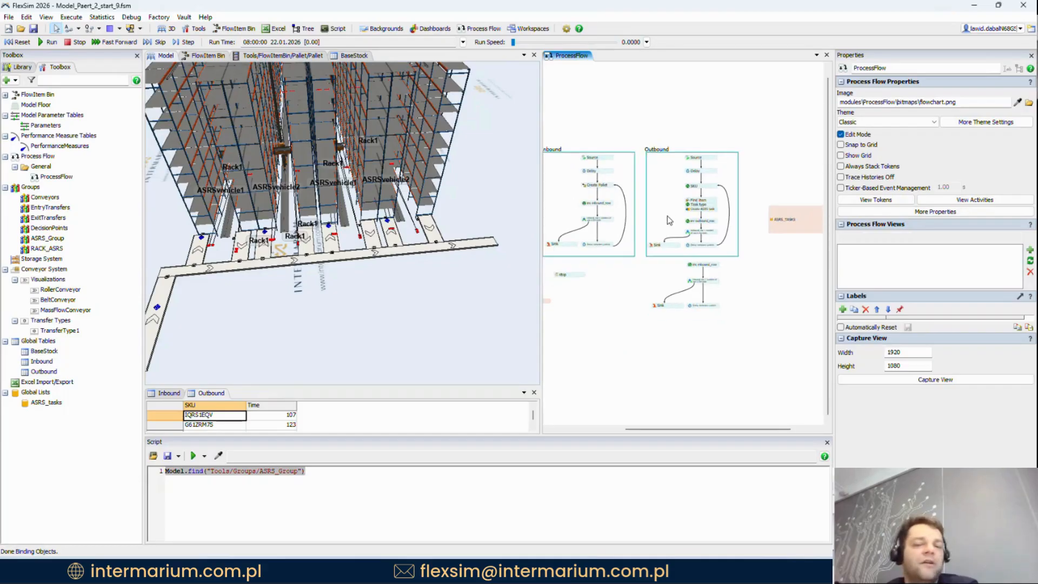
pyautogui.scroll(3, 718, 228)
pyautogui.click(705, 237)
pyautogui.click(703, 250)
pyautogui.scroll(-4, 703, 251)
pyautogui.scroll(-2, 692, 338)
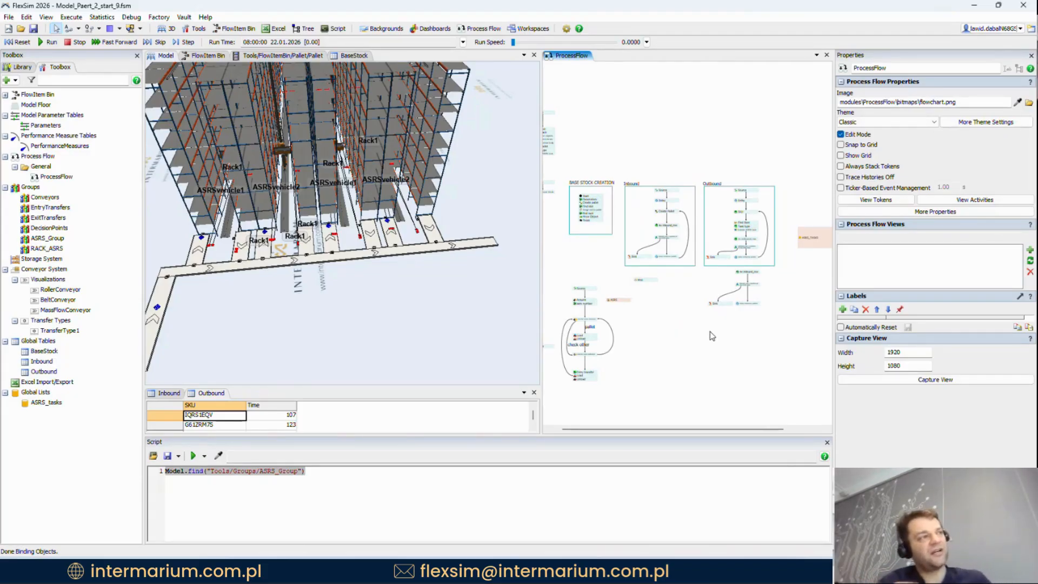
pyautogui.scroll(3, 698, 335)
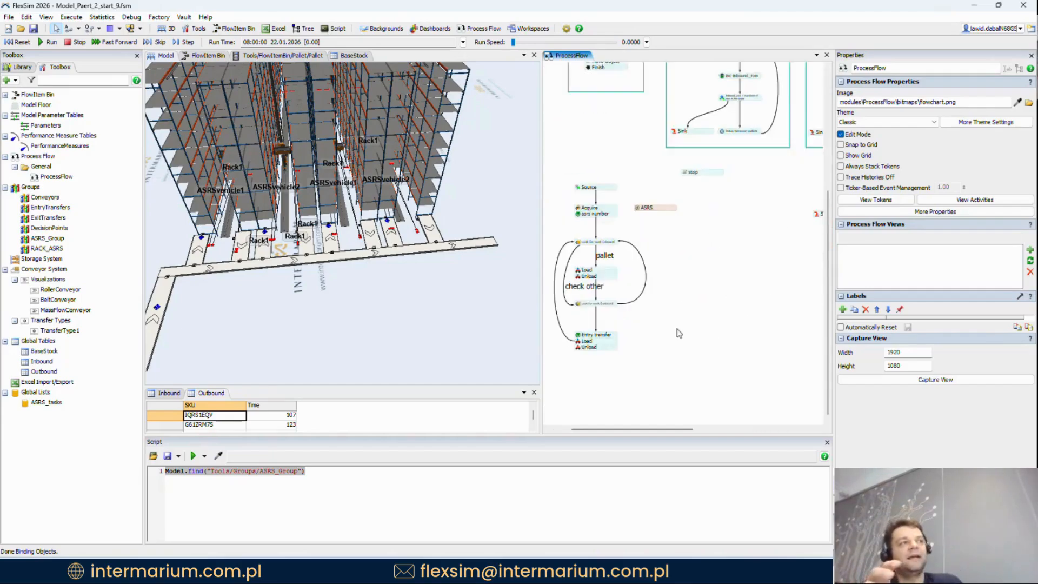
pyautogui.moveTo(643, 346); pyautogui.dragTo(671, 325)
pyautogui.moveTo(672, 247); pyautogui.dragTo(672, 277)
pyautogui.moveTo(665, 218); pyautogui.dragTo(666, 225)
pyautogui.click(687, 238)
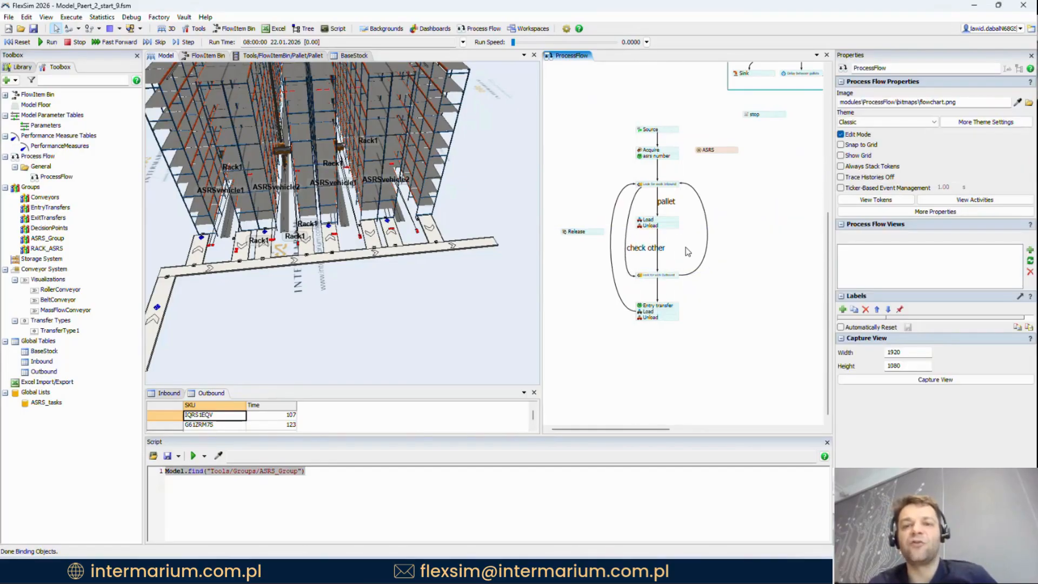
pyautogui.scroll(2, 697, 258)
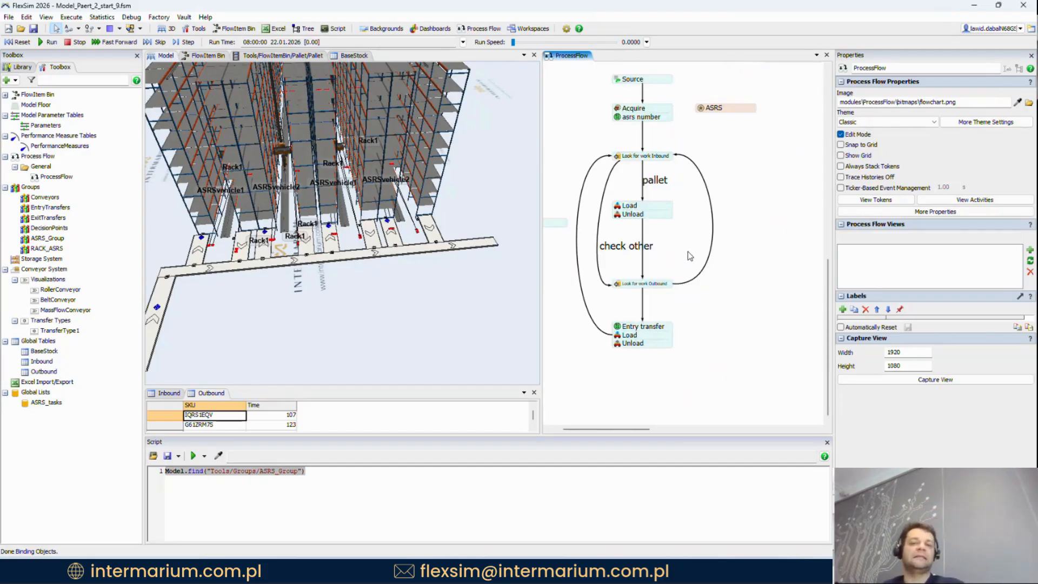
pyautogui.scroll(-2, 688, 251)
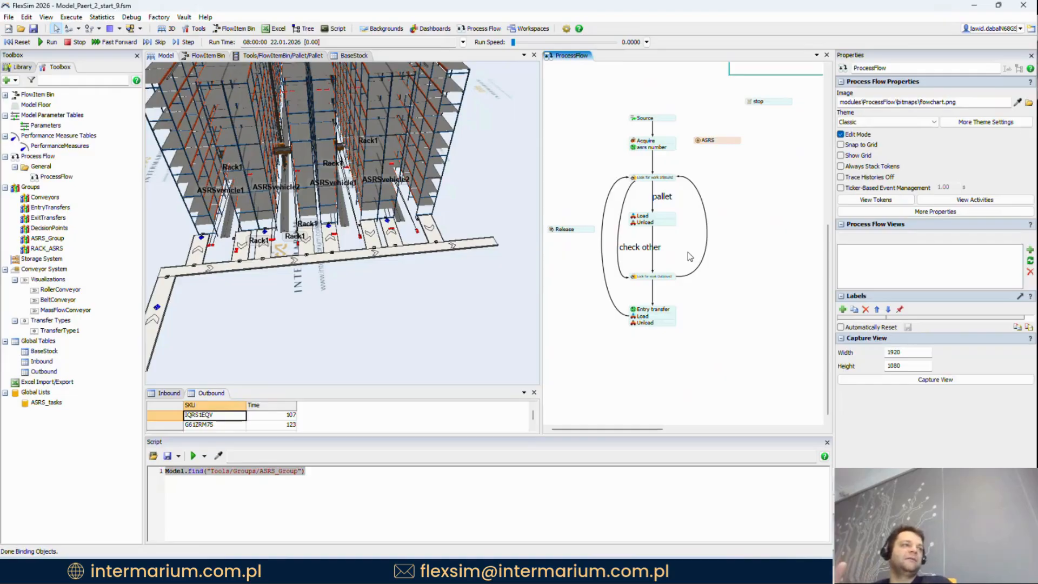
pyautogui.scroll(-3, 741, 222)
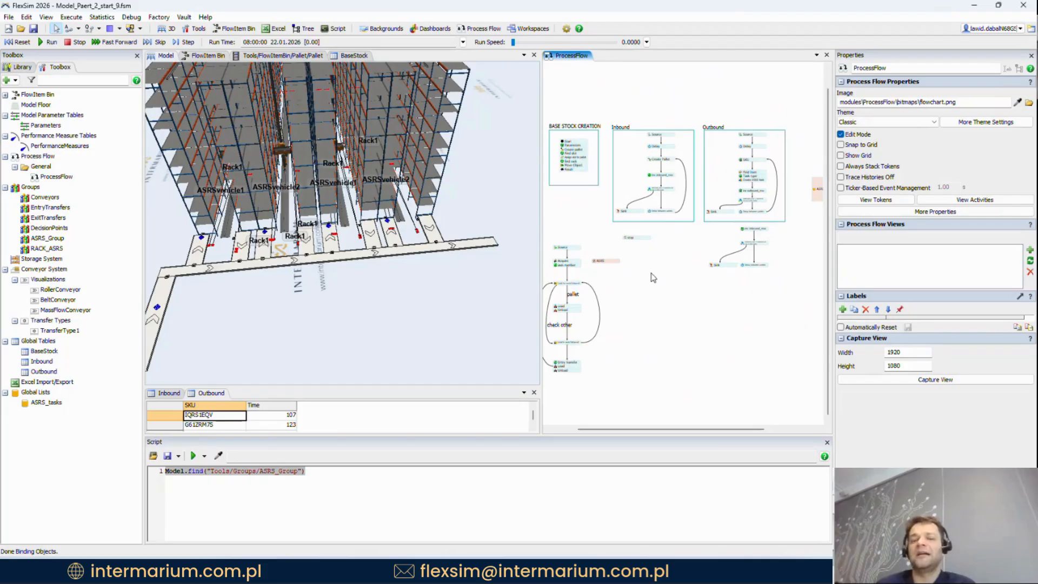
pyautogui.scroll(-5, 417, 294)
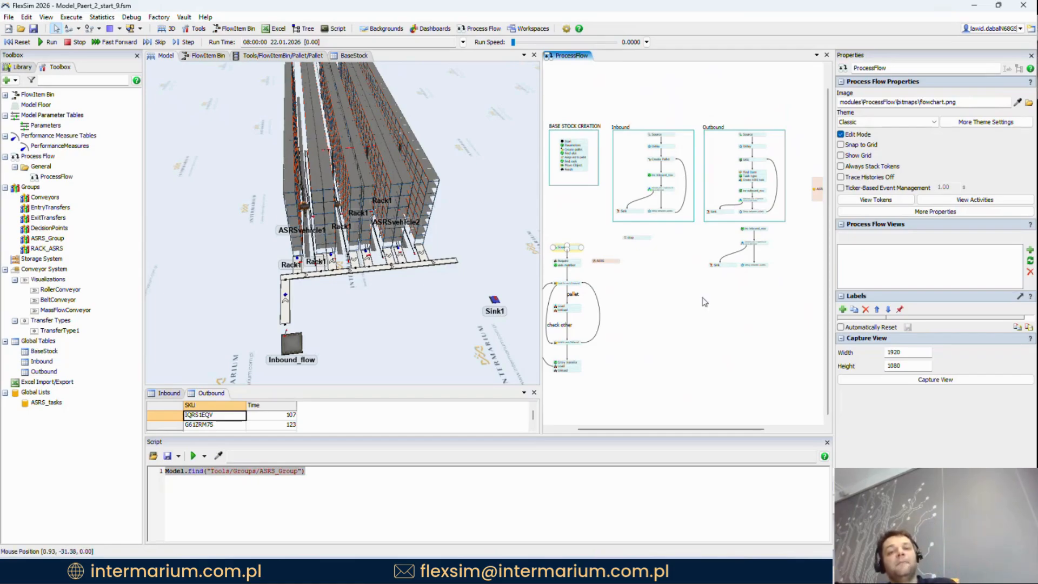
pyautogui.scroll(4, 731, 190)
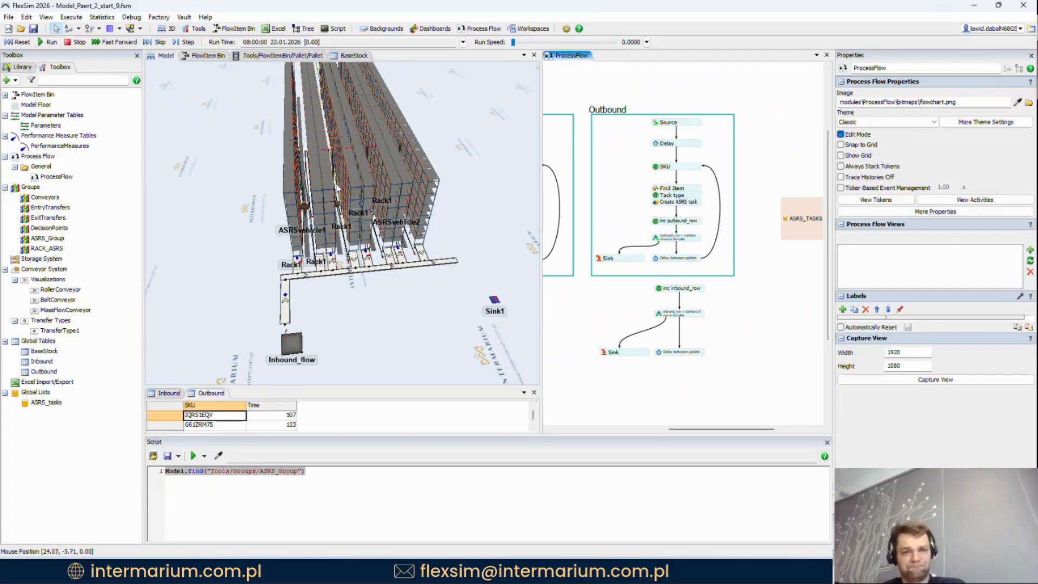
# Step: Move the unconnected Release activity farther from the ASRS loop and display the ASRS resource's properties
pyautogui.moveTo(580, 343); pyautogui.dragTo(826, 116)
pyautogui.moveTo(766, 163); pyautogui.dragTo(798, 176)
pyautogui.scroll(-3, 798, 175)
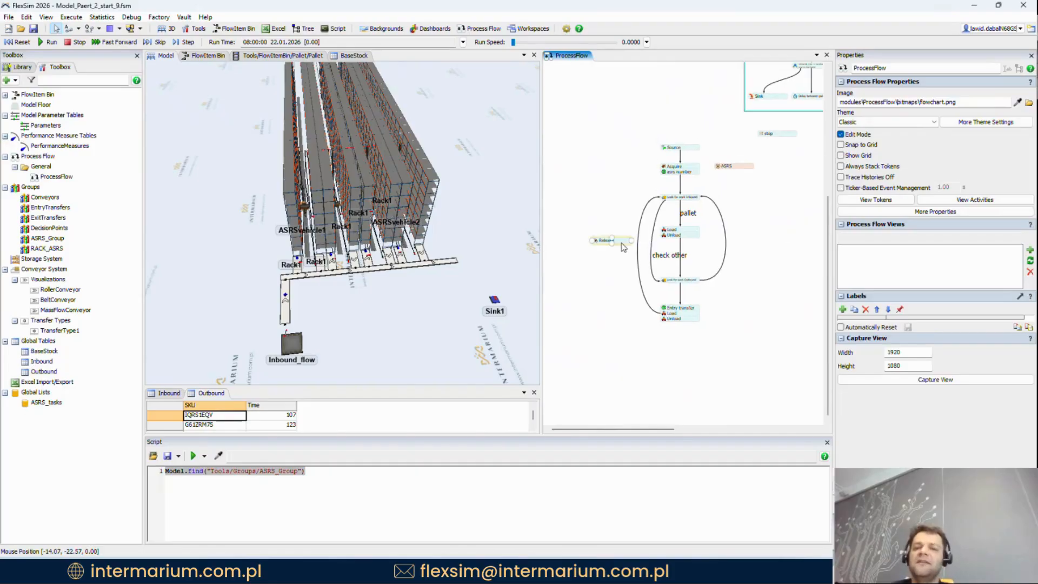
pyautogui.click(573, 247)
pyautogui.click(648, 190)
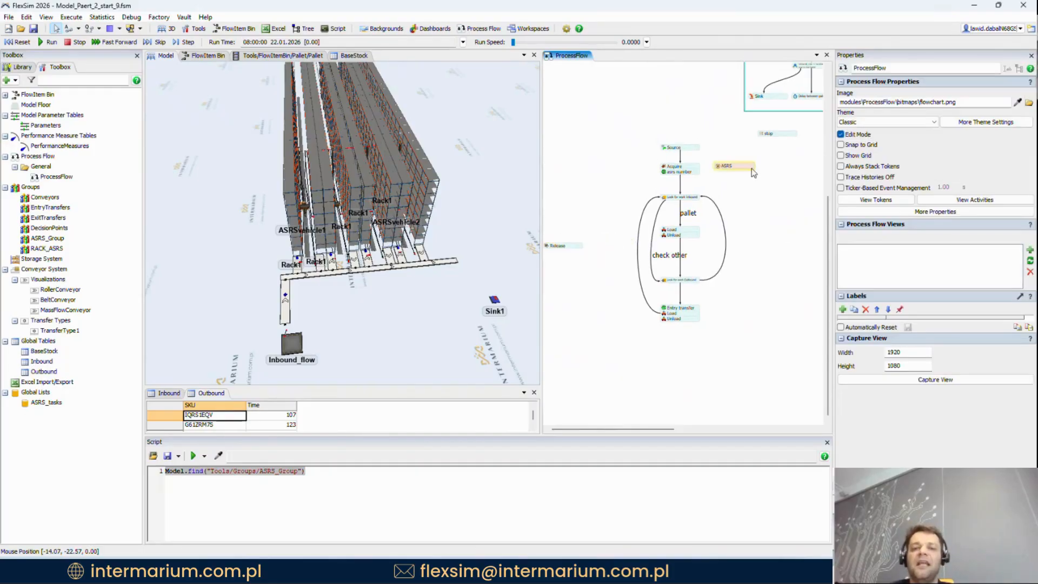
pyautogui.moveTo(745, 168); pyautogui.dragTo(744, 171)
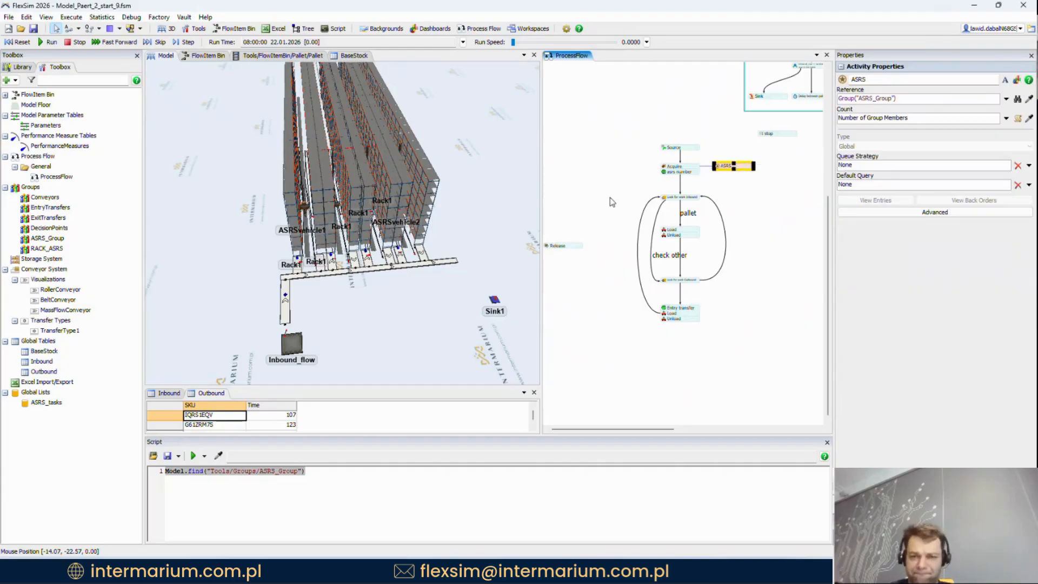
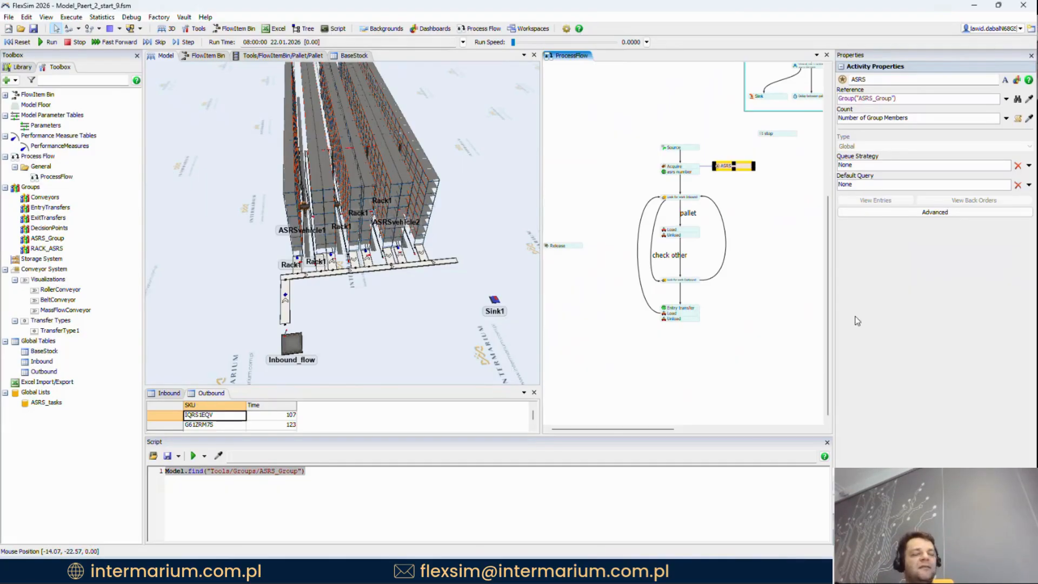
# Step: Review the process flow, enlarge the global table area and compare the Inbound and Outbound tables
pyautogui.scroll(4, 724, 246)
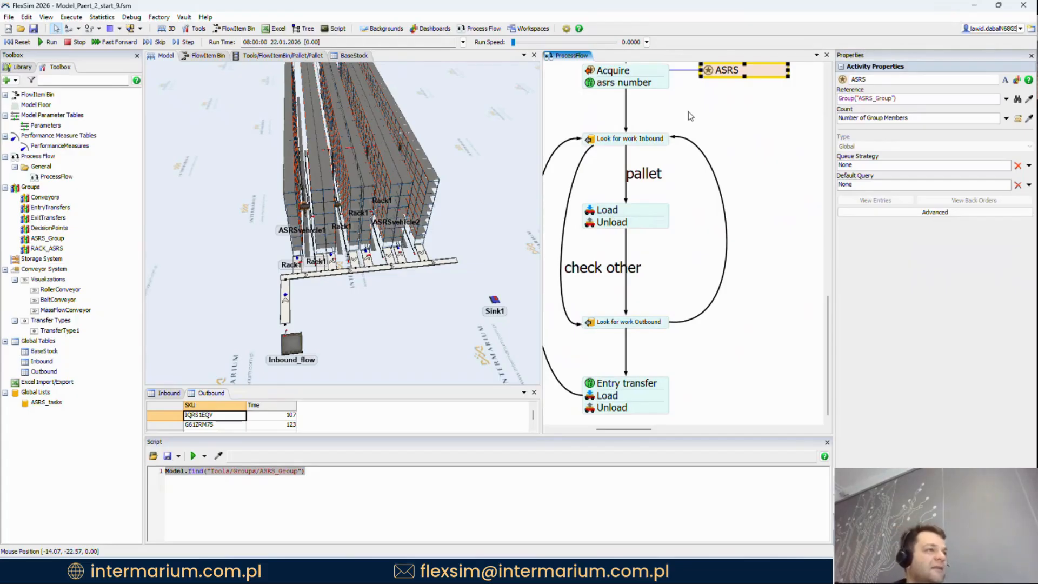
pyautogui.scroll(-6, 688, 121)
pyautogui.moveTo(692, 187); pyautogui.dragTo(692, 228)
pyautogui.scroll(-2, 692, 236)
pyautogui.scroll(-1, 692, 236)
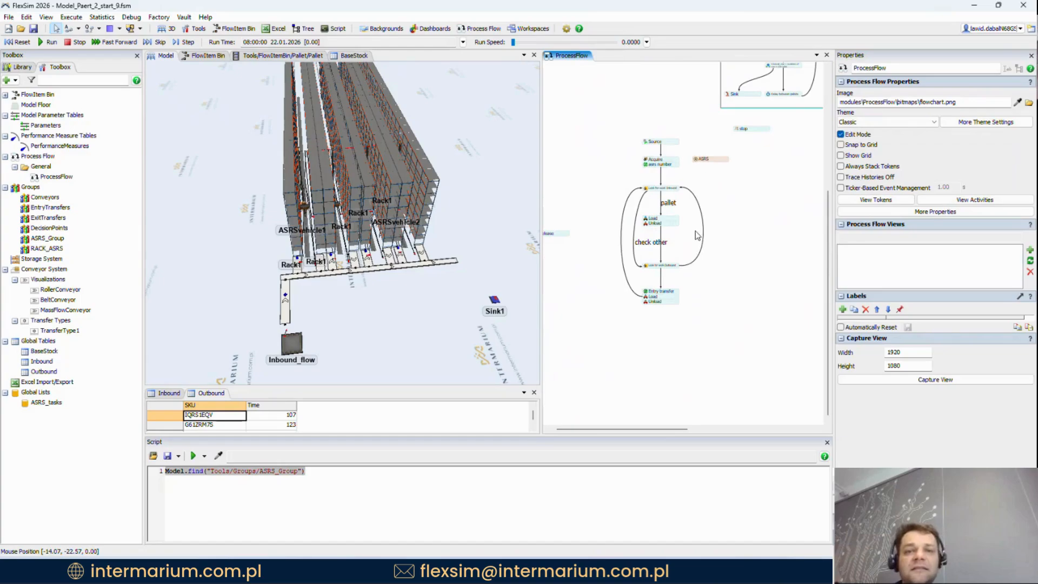
pyautogui.moveTo(761, 195); pyautogui.dragTo(626, 342)
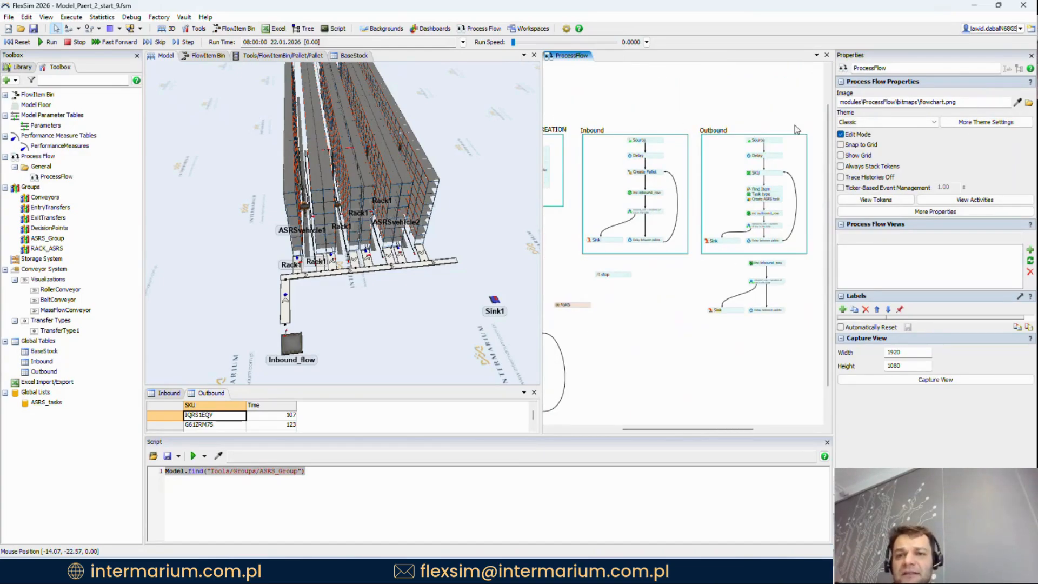
pyautogui.click(178, 393)
pyautogui.moveTo(328, 387); pyautogui.dragTo(328, 328)
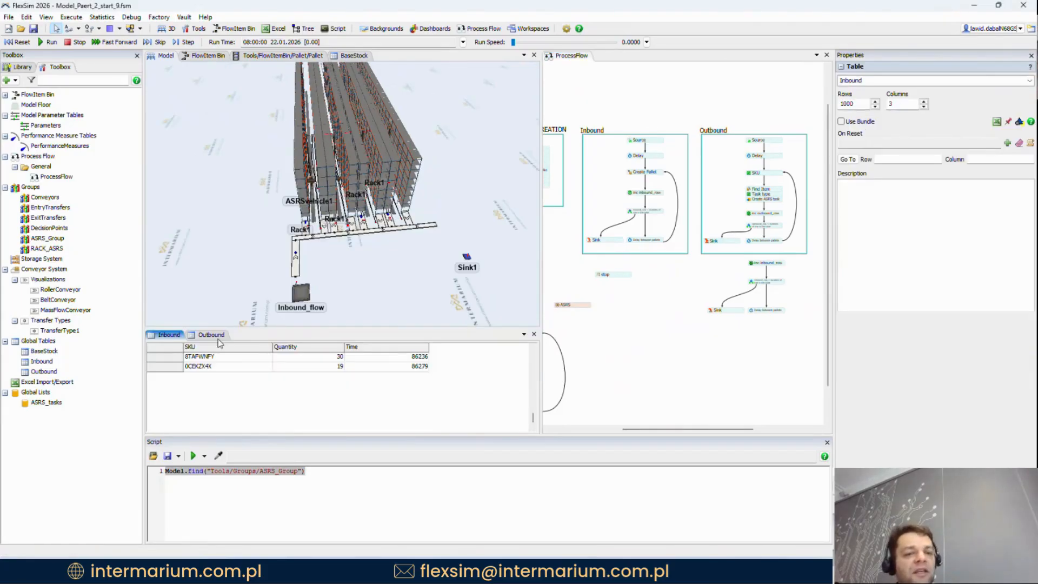
pyautogui.click(211, 335)
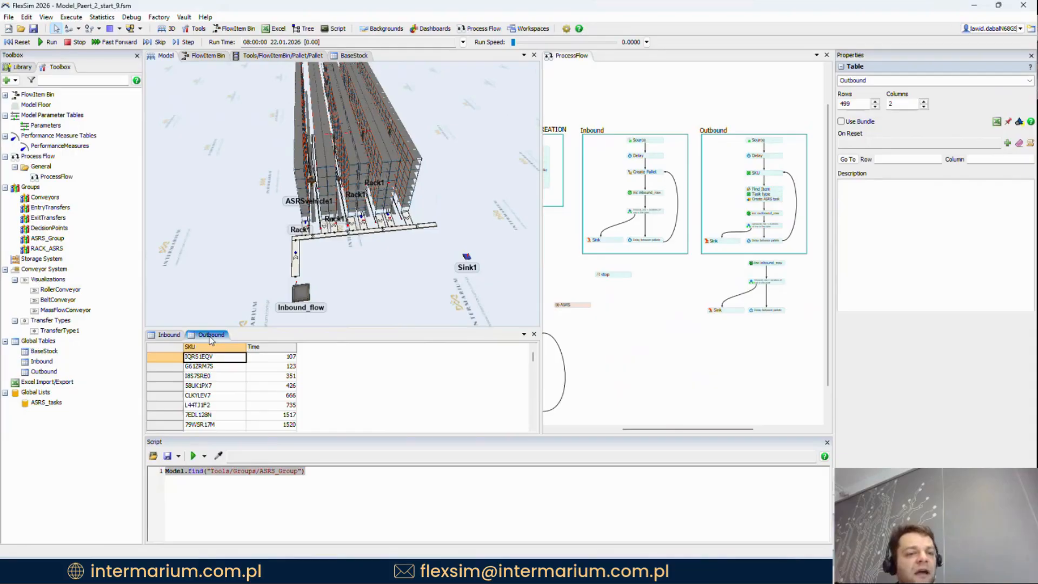
pyautogui.click(166, 335)
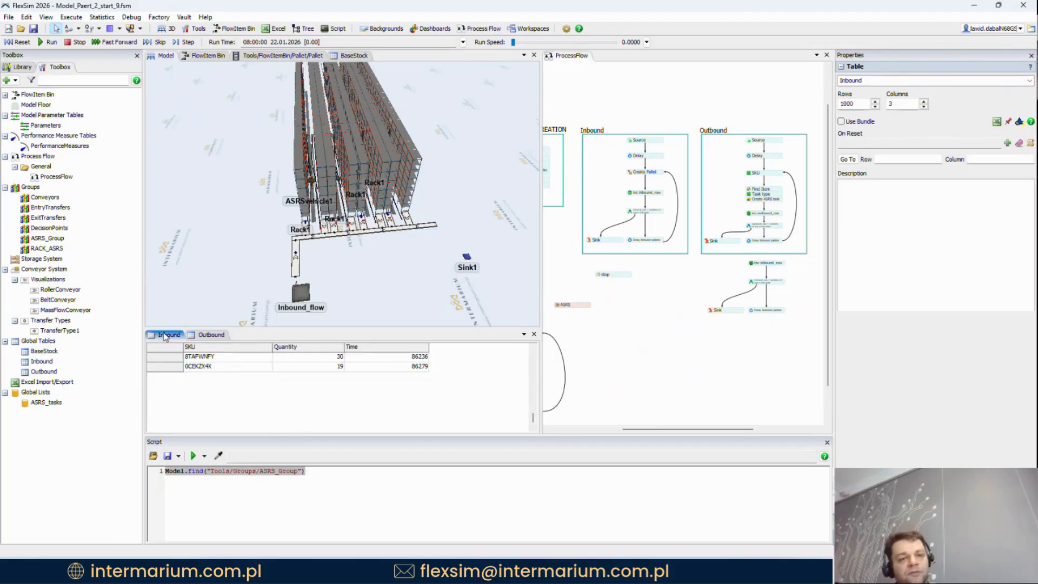
pyautogui.click(210, 335)
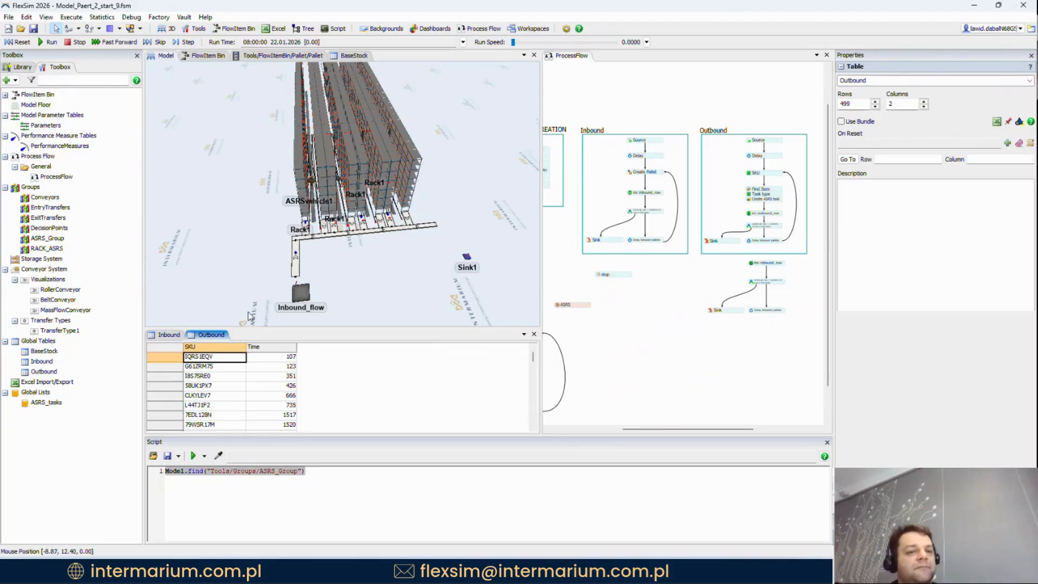
# Step: Reset and run the model at a run speed of 23.42, watching the vehicles and conveyors in front of the racks
pyautogui.moveTo(394, 280); pyautogui.dragTo(358, 166, button='right')
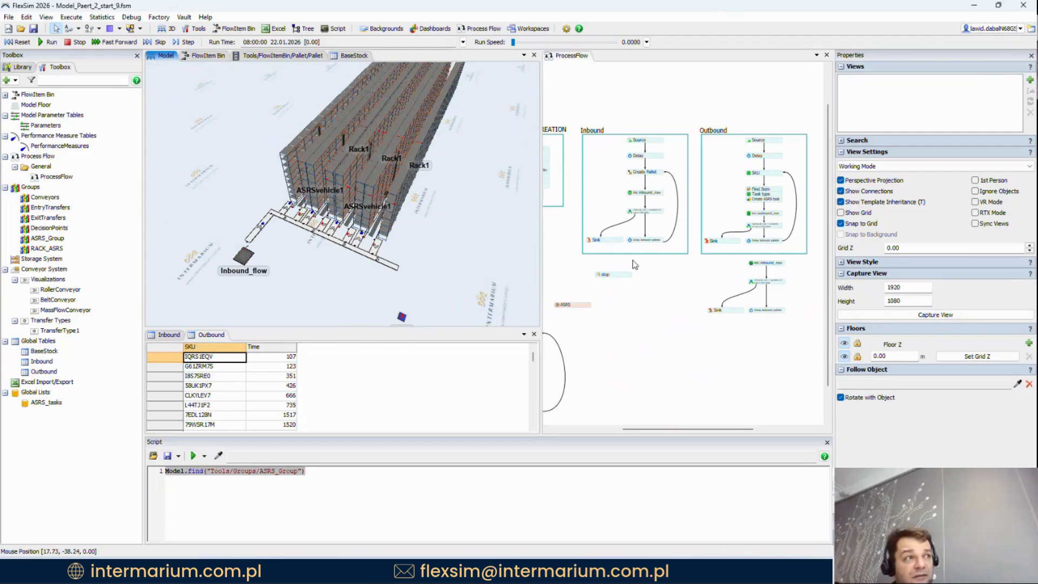
pyautogui.scroll(-3, 654, 322)
pyautogui.moveTo(655, 322); pyautogui.dragTo(687, 294)
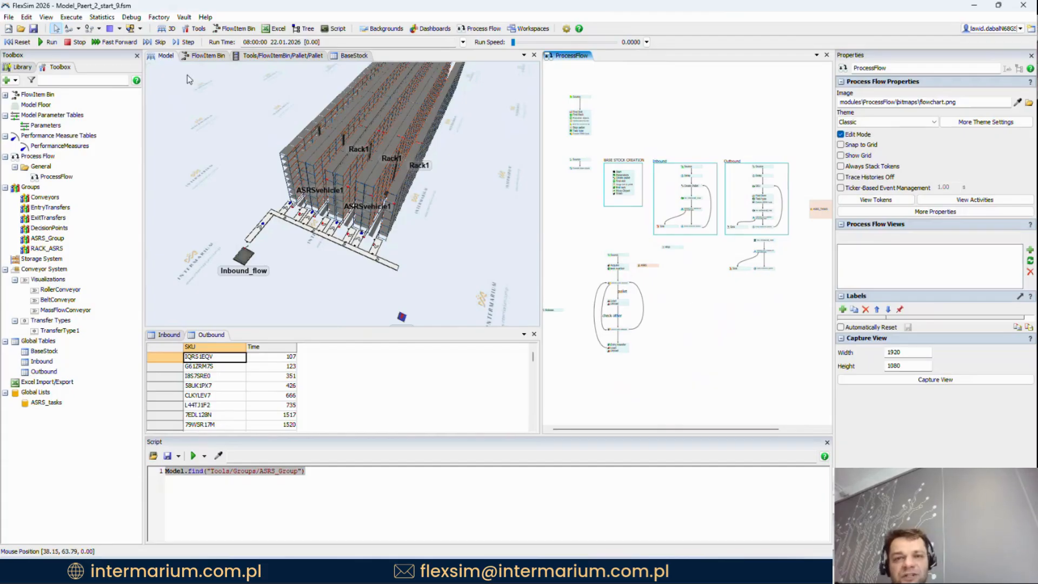
pyautogui.click(20, 42)
pyautogui.moveTo(524, 42); pyautogui.dragTo(526, 44)
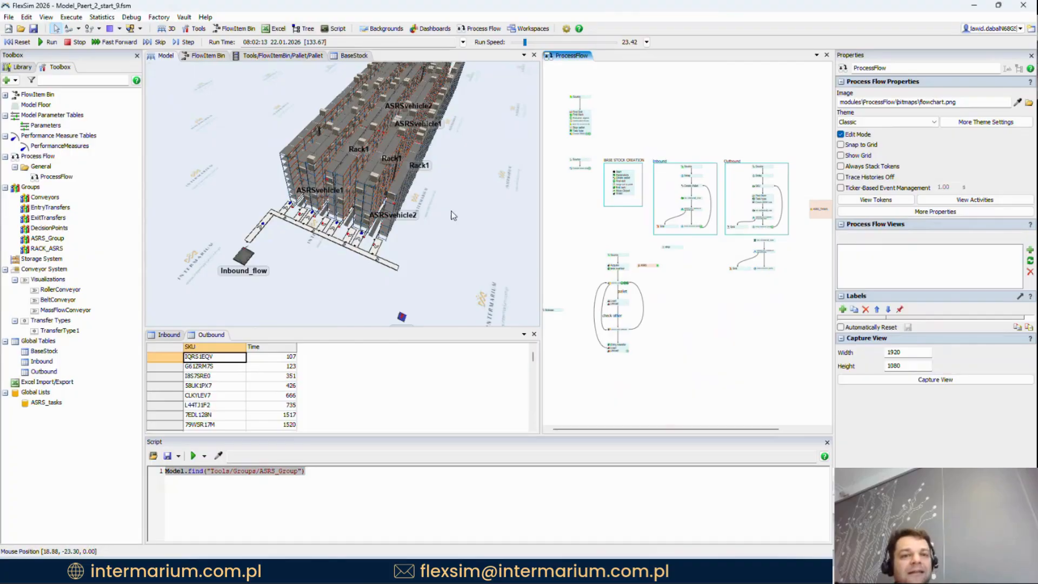
pyautogui.scroll(5, 454, 216)
pyautogui.scroll(-1, 414, 220)
pyautogui.moveTo(412, 219); pyautogui.dragTo(399, 212, button='right')
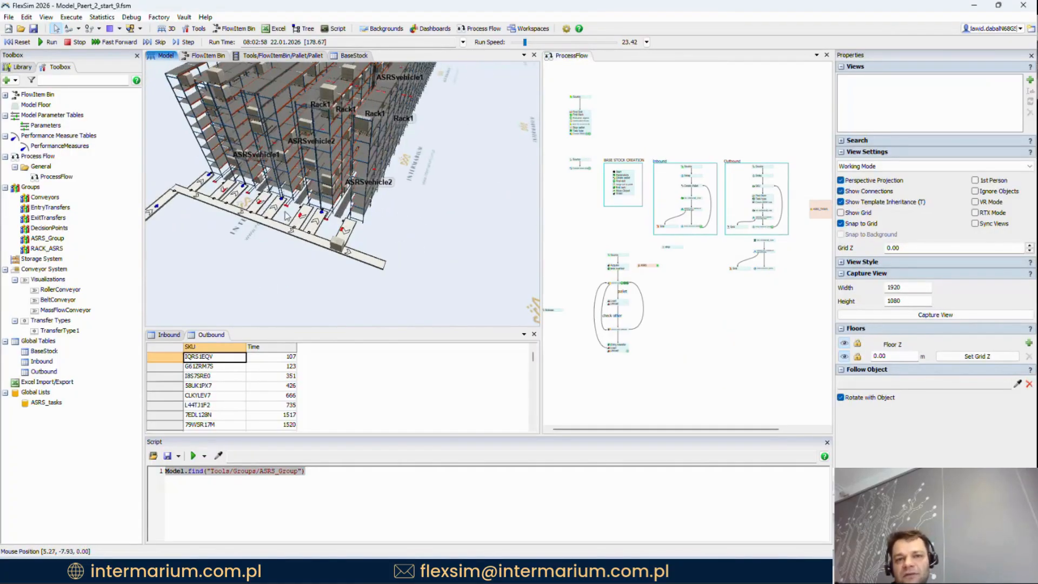
# Step: Reset the model, place a Sink at the open end of the main conveyor in front of the racks and connect the conveyor to it
pyautogui.click(21, 43)
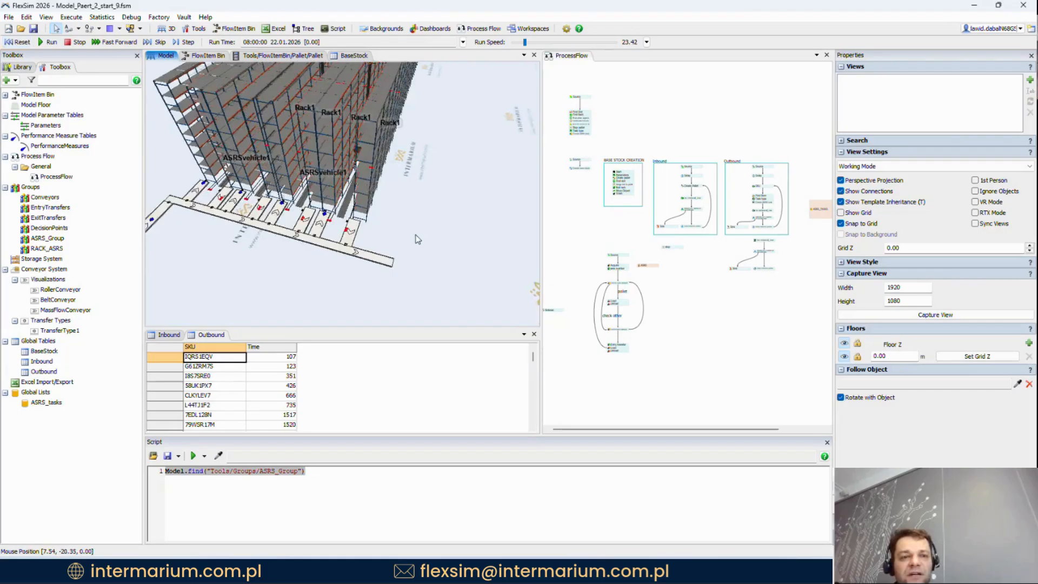
pyautogui.click(21, 67)
pyautogui.moveTo(18, 135); pyautogui.dragTo(399, 223)
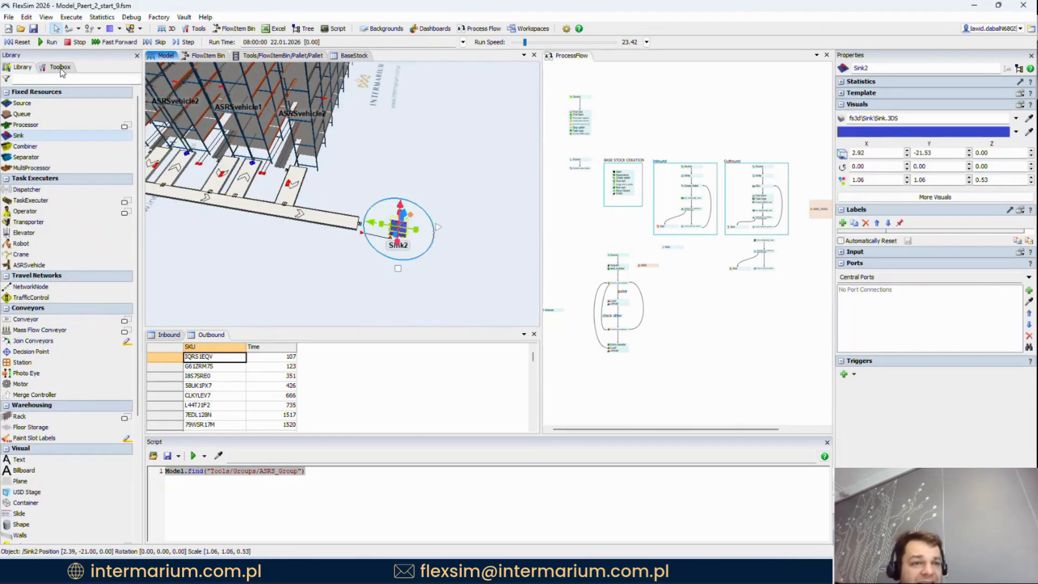
# Step: Run the model with the new Sink at a run speed of 92.32 and watch the conveyor outlet
pyautogui.click(386, 135)
pyautogui.scroll(-3, 386, 138)
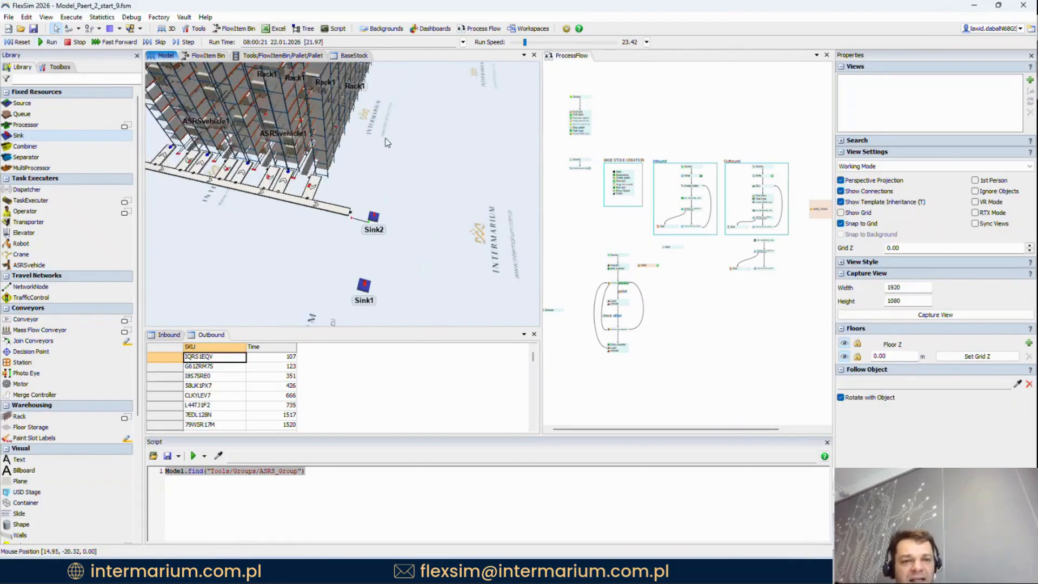
pyautogui.moveTo(388, 142); pyautogui.dragTo(419, 149)
pyautogui.moveTo(525, 42); pyautogui.dragTo(530, 47)
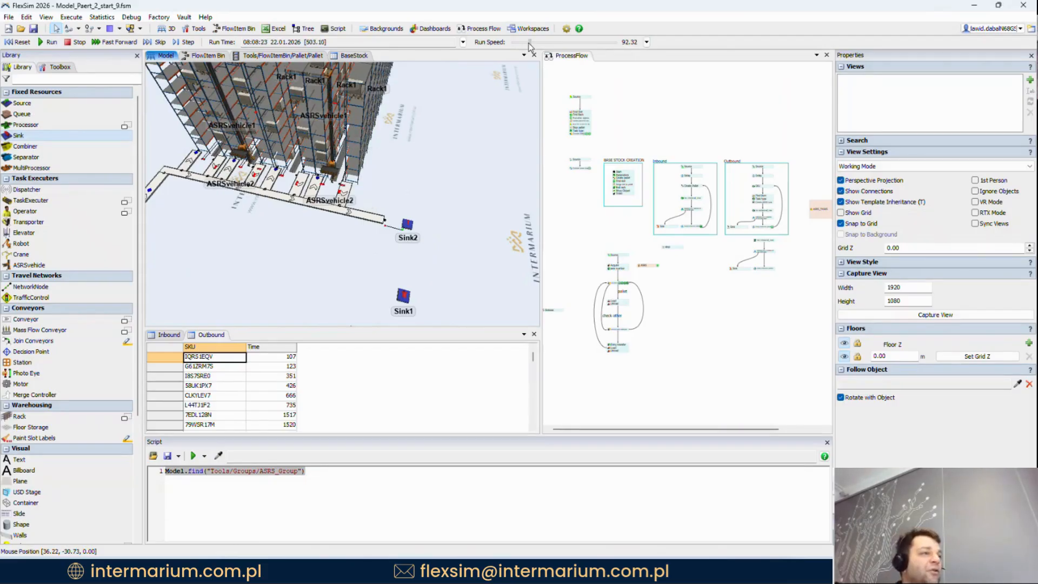
# Step: Reset the model and review the first Outbound table row and the BaseStock location, SKU and quantity records
pyautogui.click(18, 43)
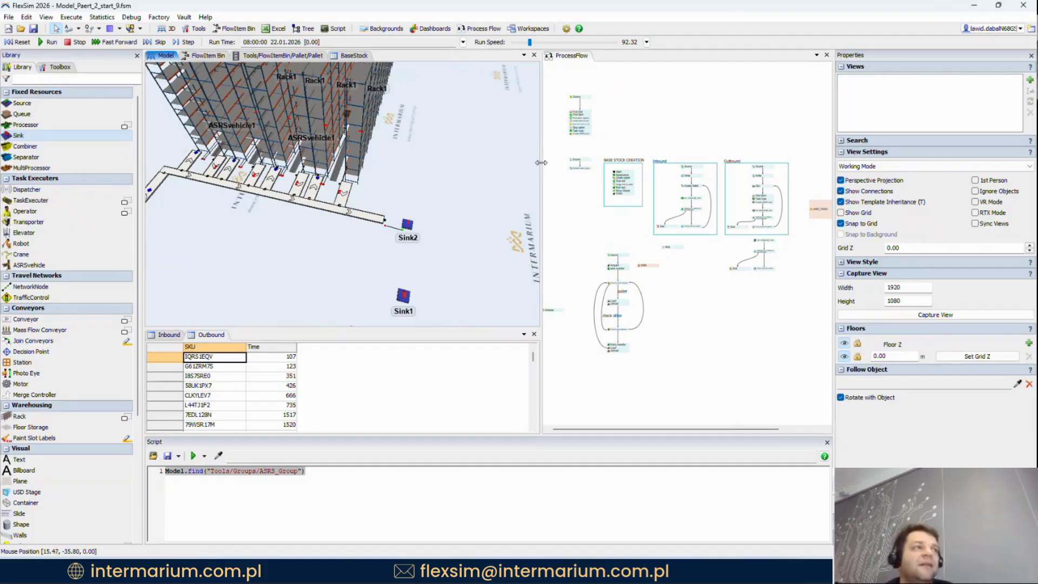
pyautogui.moveTo(541, 162); pyautogui.dragTo(526, 163)
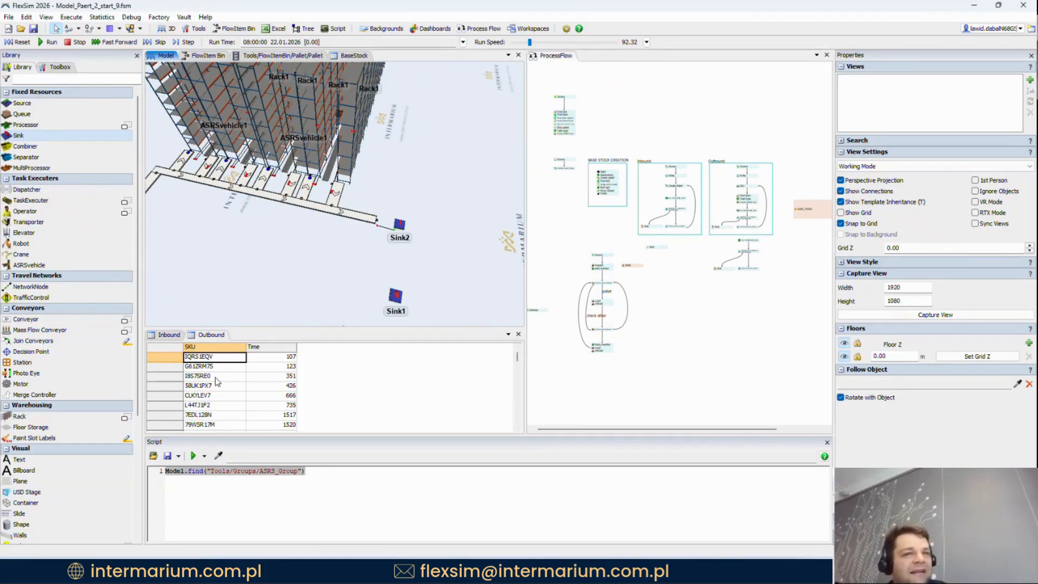
pyautogui.click(298, 386)
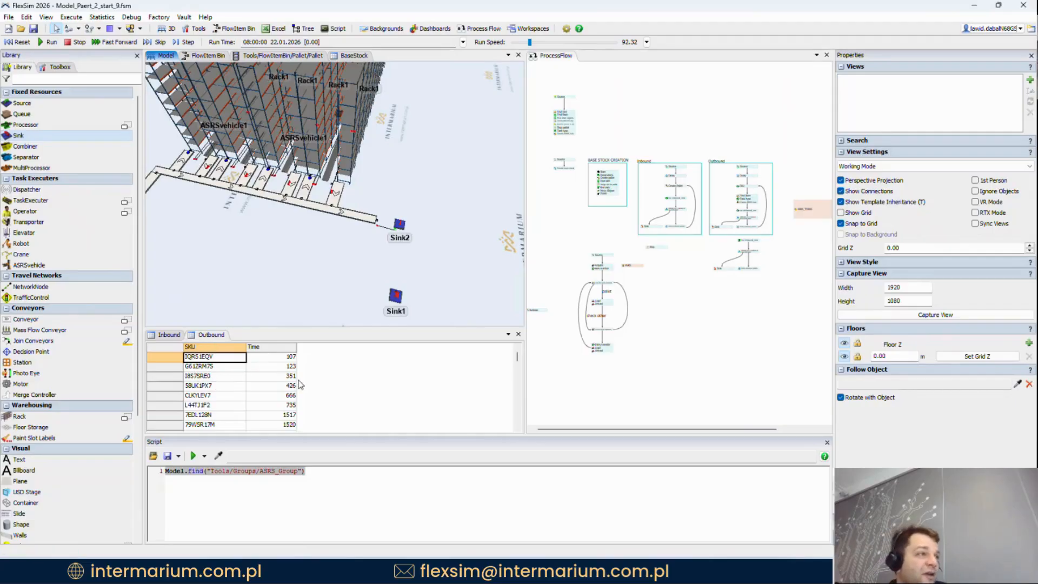
pyautogui.moveTo(225, 358); pyautogui.dragTo(267, 357)
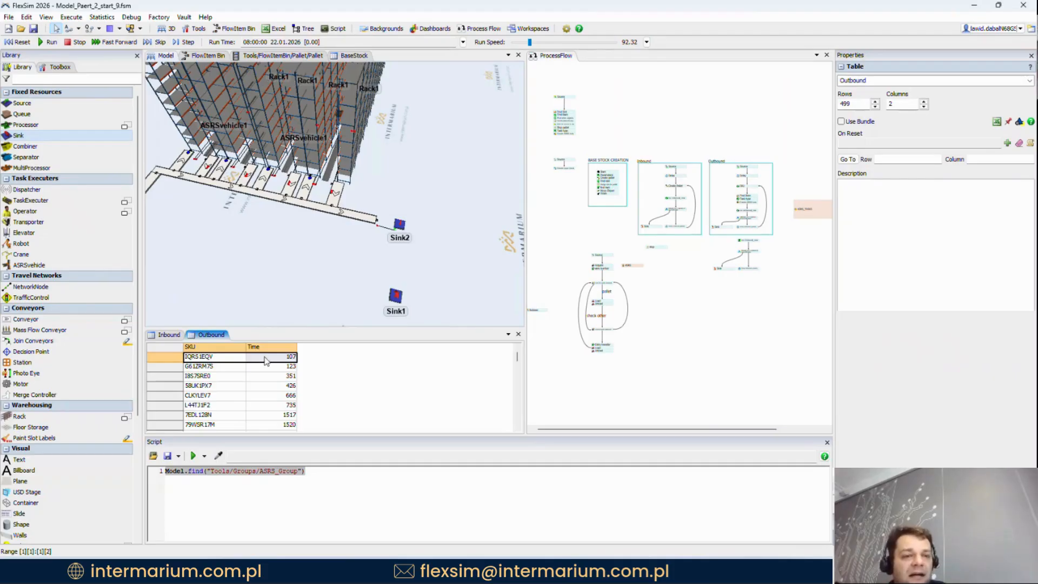
pyautogui.click(226, 359)
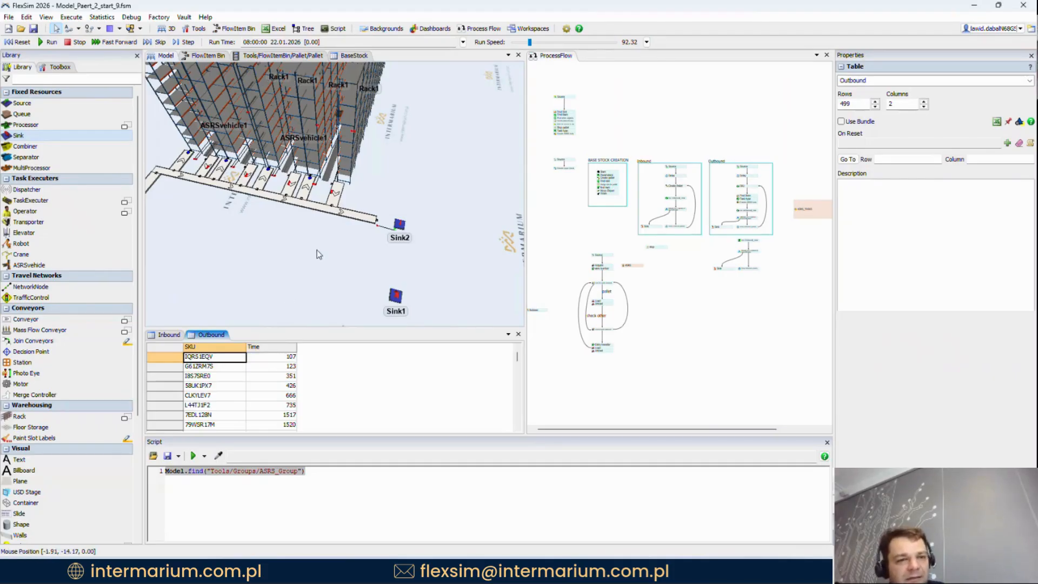
pyautogui.moveTo(316, 250); pyautogui.dragTo(341, 318)
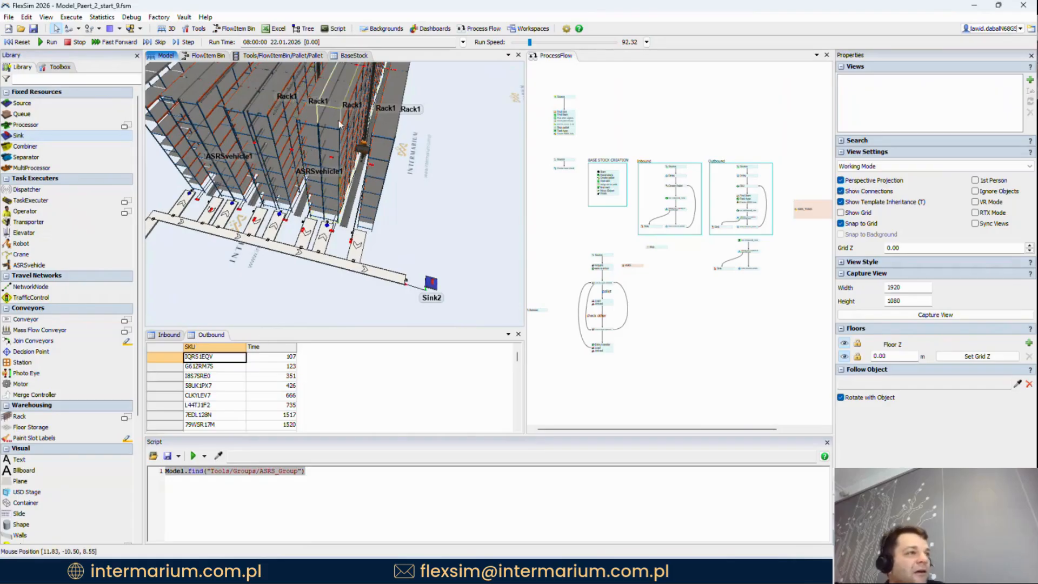
pyautogui.click(354, 55)
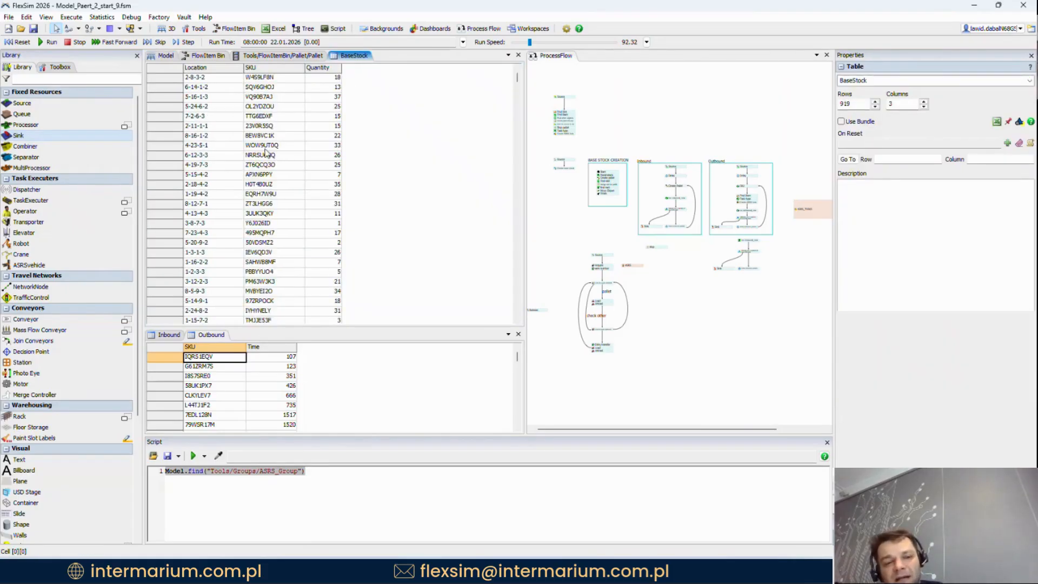
pyautogui.click(168, 55)
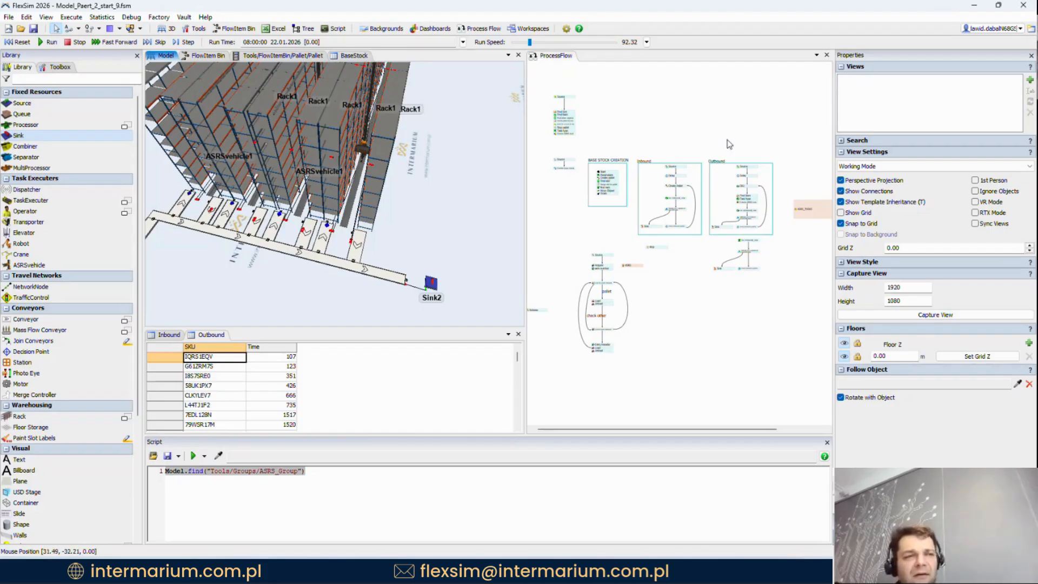
# Step: Separate the Find Item activity from the Task type and Create ASRS task block in the Outbound flow, placing it just below SKU
pyautogui.moveTo(752, 131); pyautogui.dragTo(677, 131)
pyautogui.scroll(5, 673, 184)
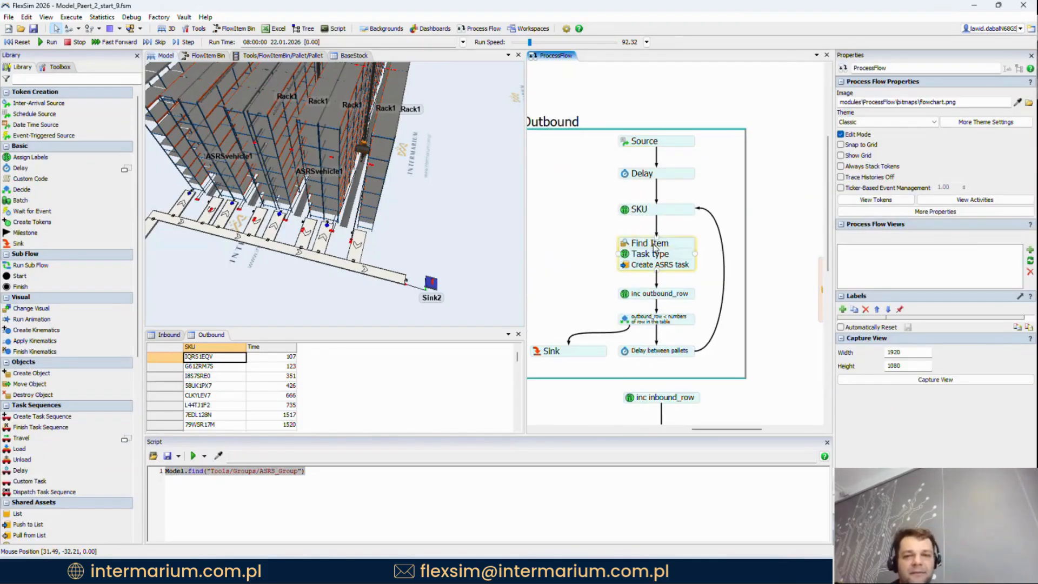
pyautogui.moveTo(686, 213); pyautogui.dragTo(686, 201)
pyautogui.click(677, 256)
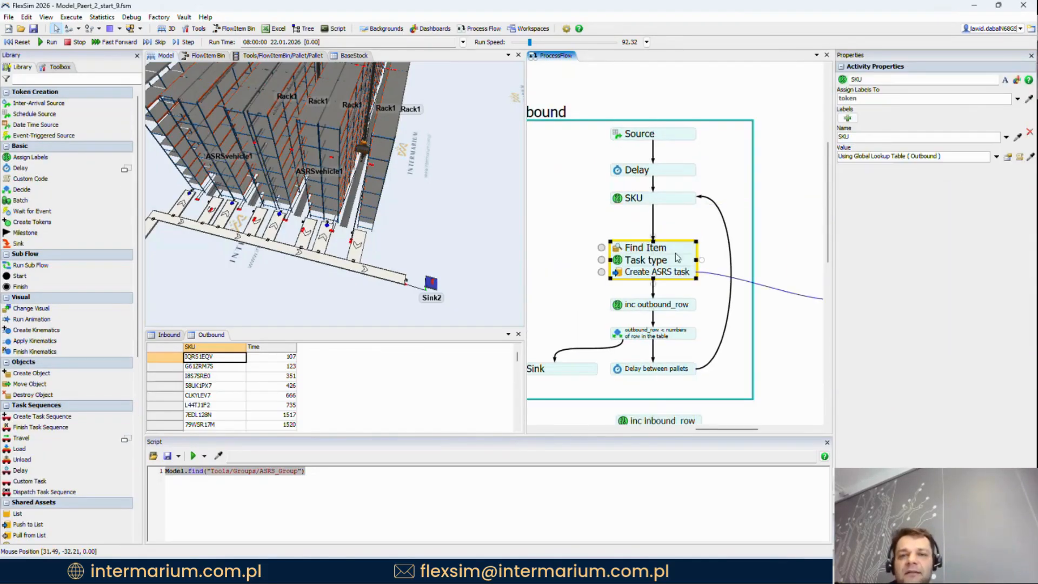
pyautogui.click(595, 254)
pyautogui.moveTo(666, 246); pyautogui.dragTo(667, 227)
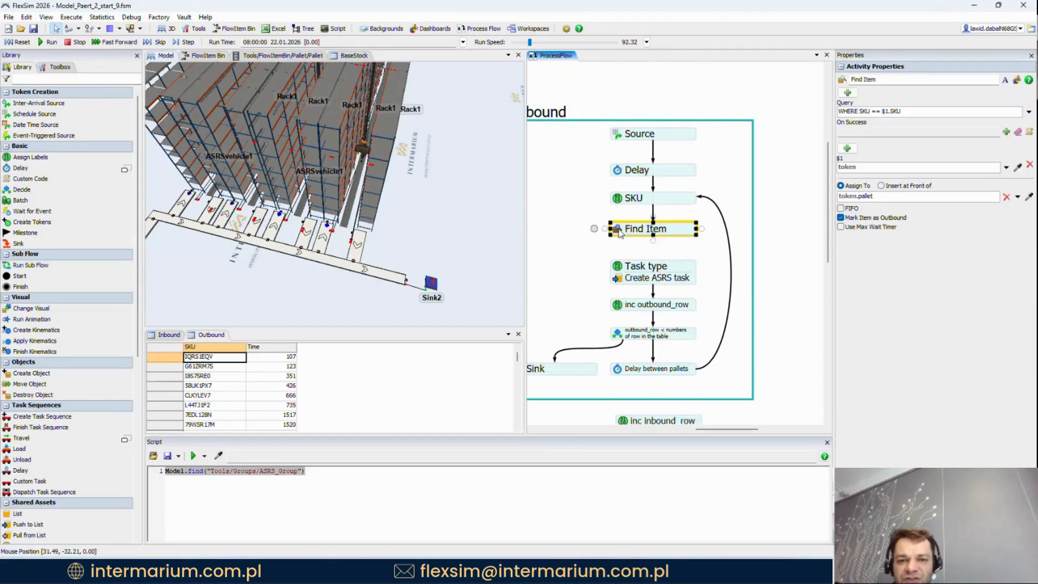
# Step: Enable the max wait timer of Find Item with time 0, keeping only the Release Token action and changing its destination
pyautogui.click(617, 230)
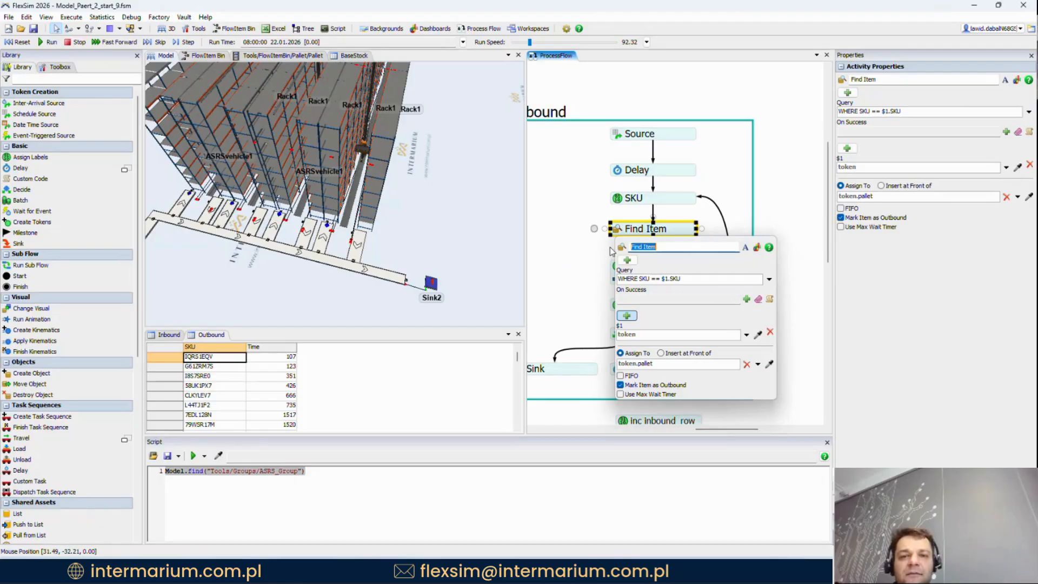
pyautogui.click(621, 395)
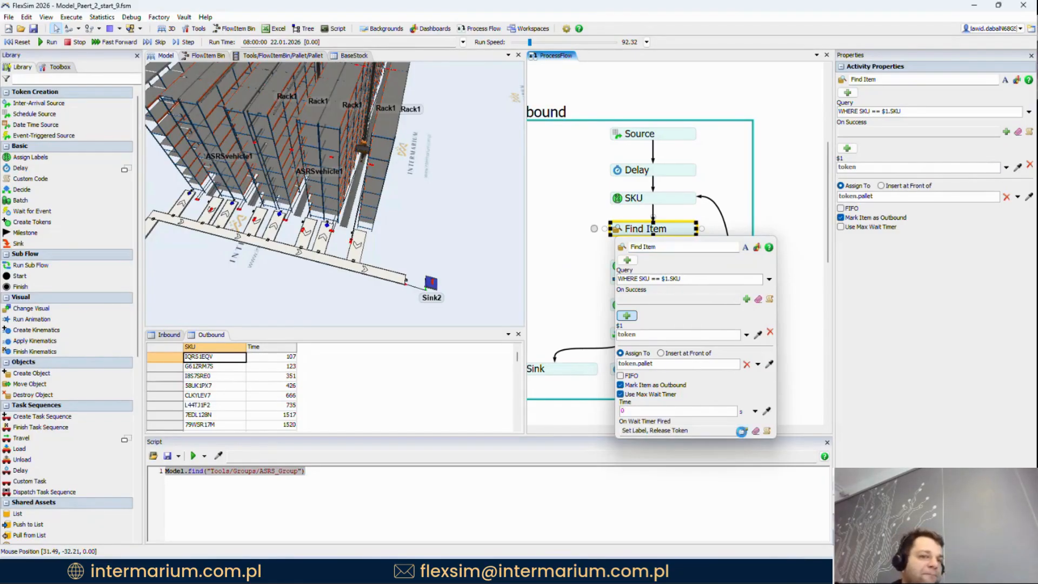
pyautogui.click(744, 431)
pyautogui.click(802, 435)
pyautogui.click(633, 436)
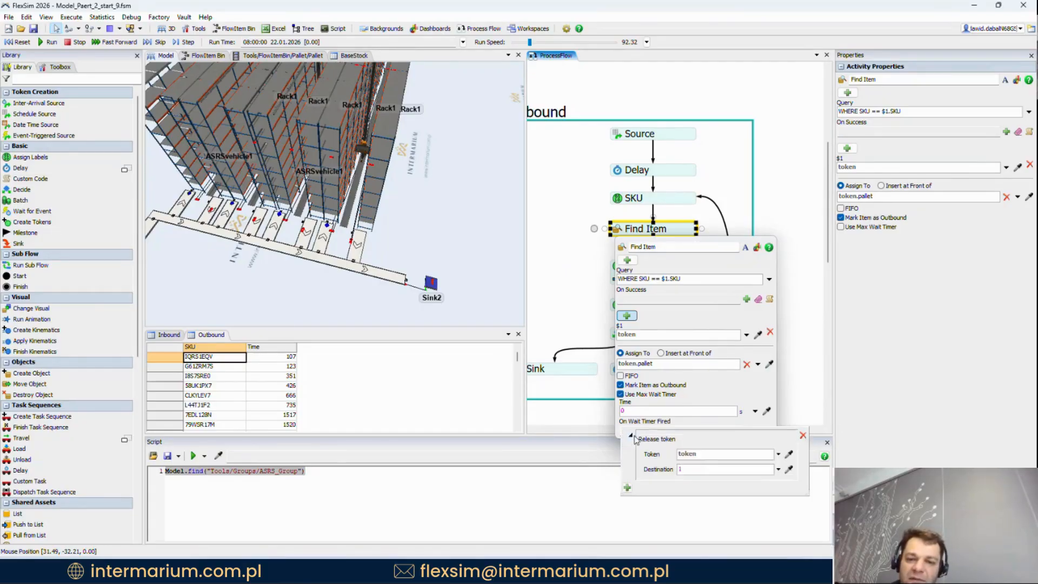
pyautogui.click(680, 469)
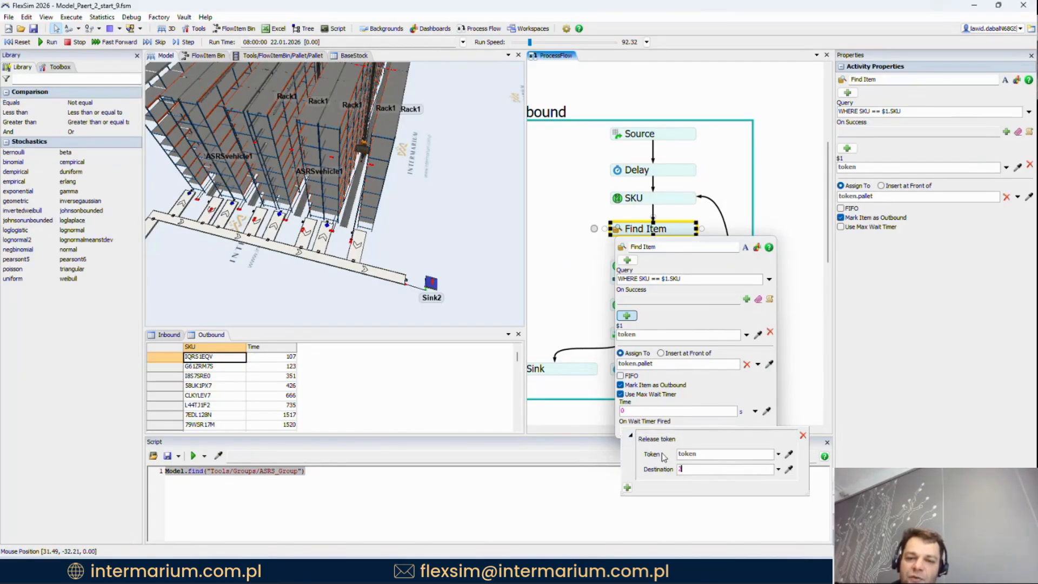
pyautogui.click(733, 212)
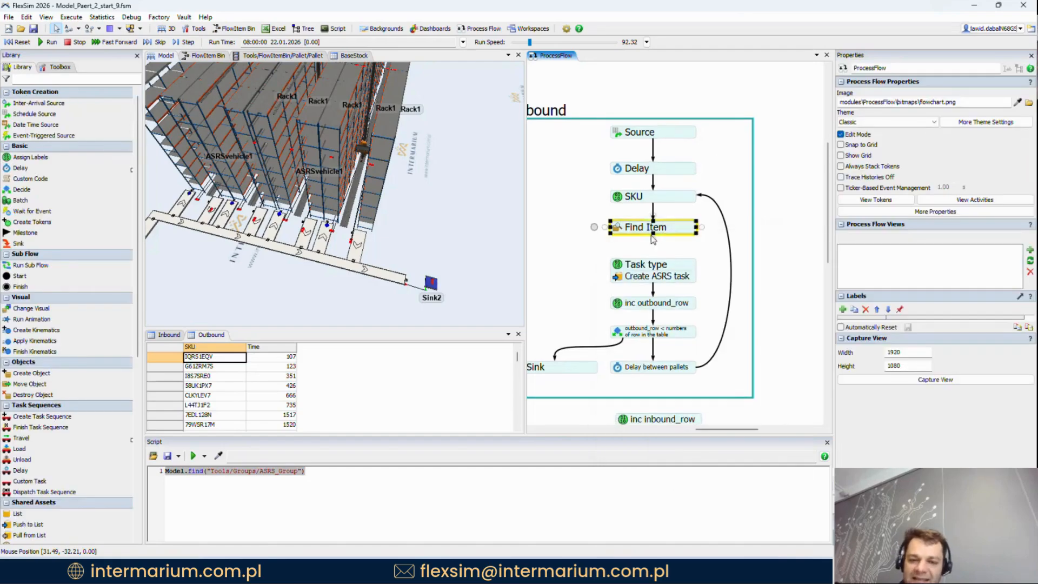
# Step: Widen the Outbound process container on its right side to make room beside the loop connector
pyautogui.click(652, 238)
pyautogui.scroll(-3, 609, 241)
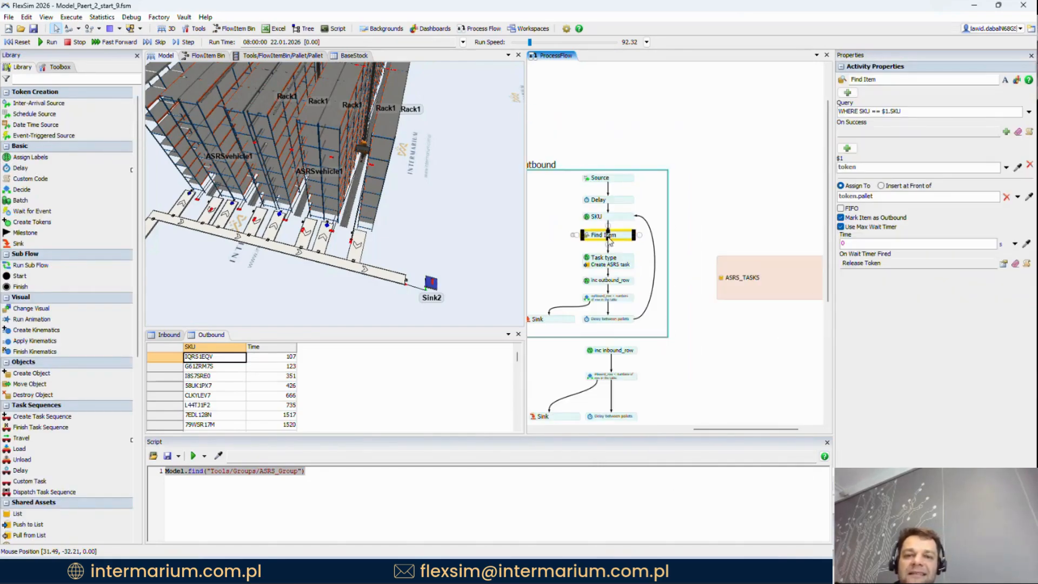
pyautogui.scroll(2, 609, 238)
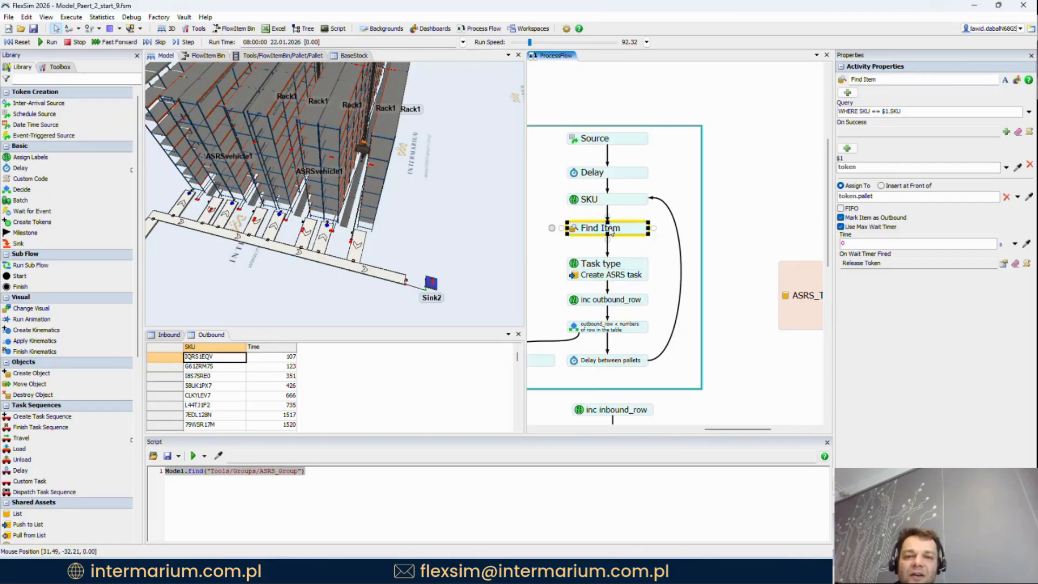
pyautogui.click(657, 248)
pyautogui.scroll(-3, 657, 247)
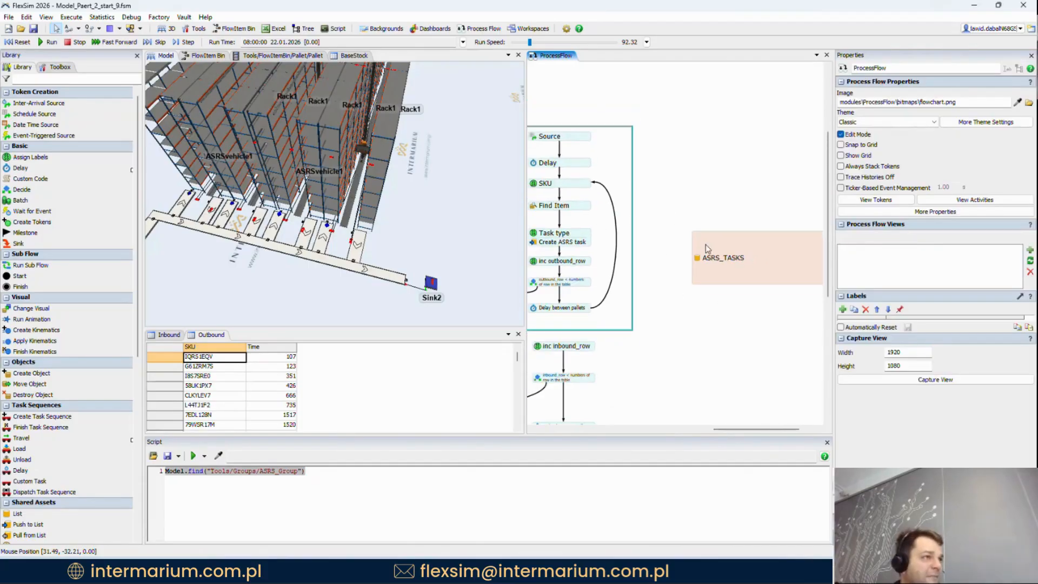
pyautogui.click(632, 207)
pyautogui.moveTo(634, 228); pyautogui.dragTo(665, 229)
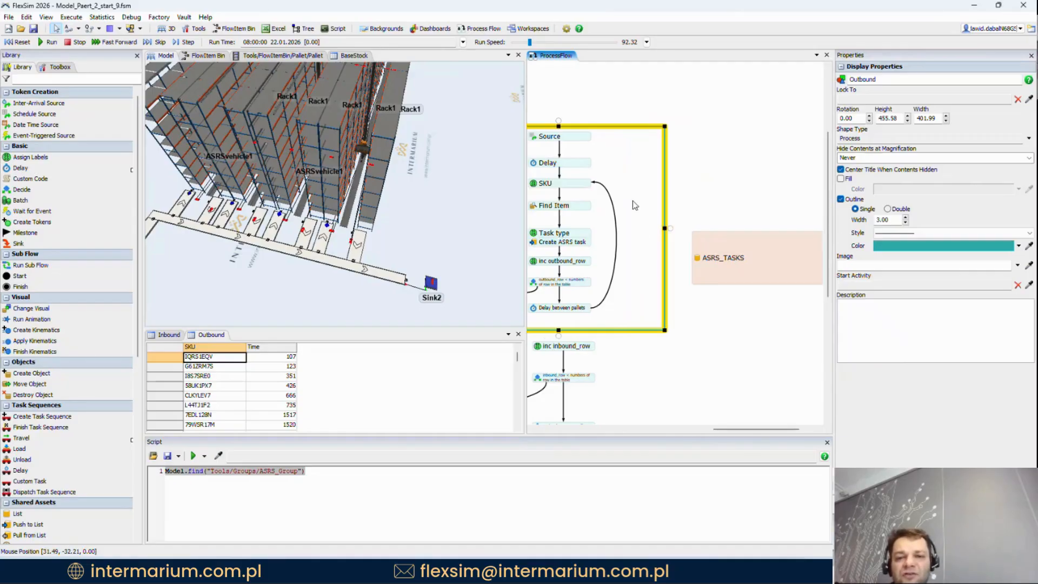
pyautogui.moveTo(625, 190); pyautogui.dragTo(692, 190)
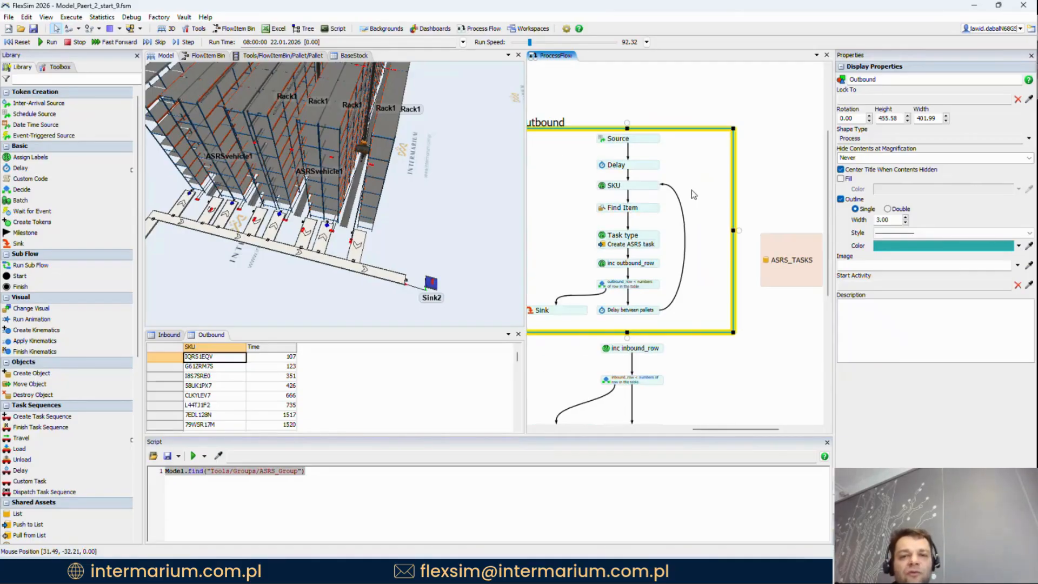
# Step: Add a second connector from Find Item to inc outbound_row, bypassing the Task type and Create ASRS task block
pyautogui.click(657, 210)
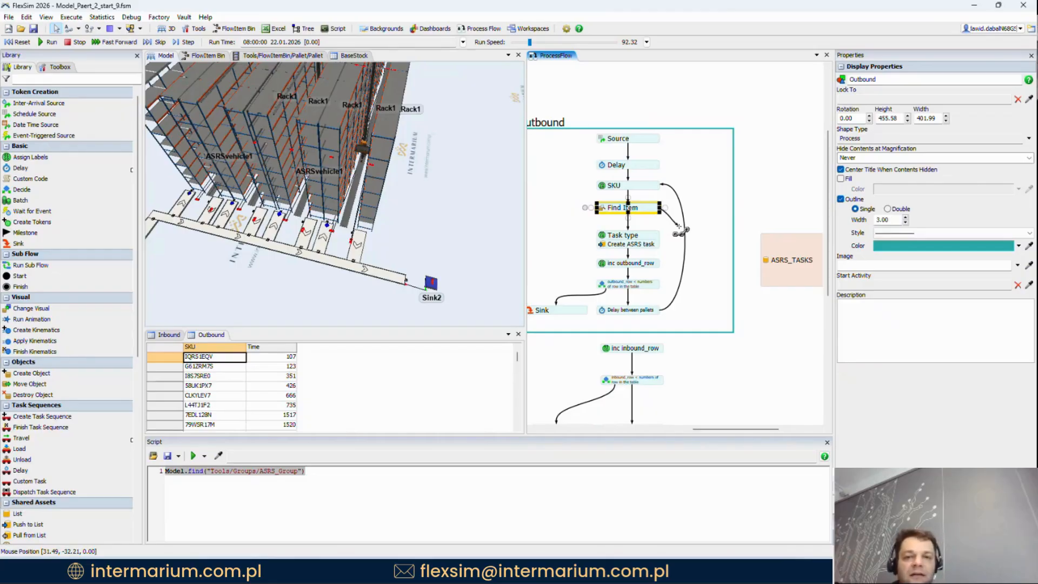
pyautogui.moveTo(663, 212); pyautogui.dragTo(659, 263)
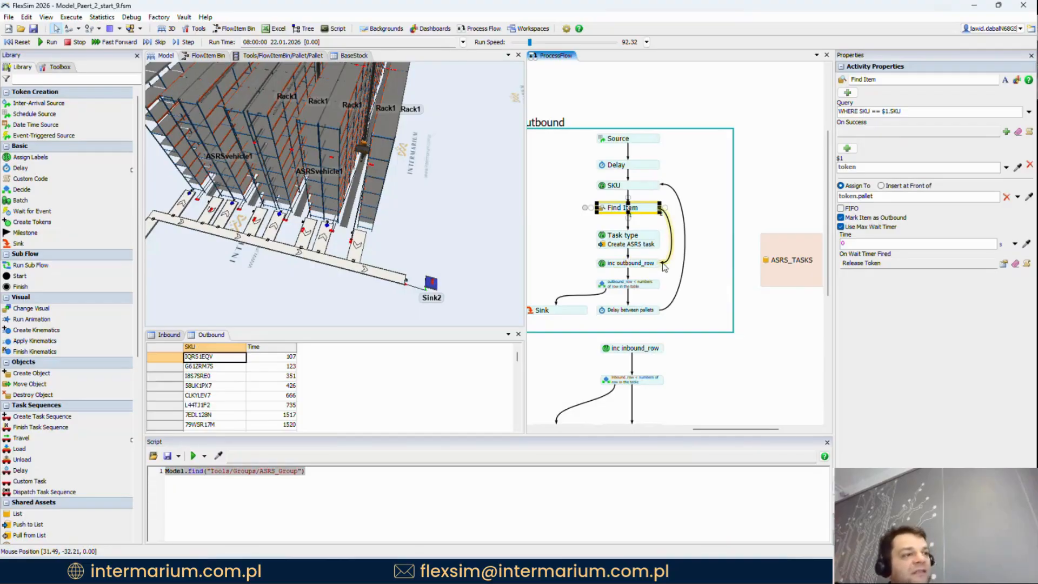
pyautogui.click(669, 265)
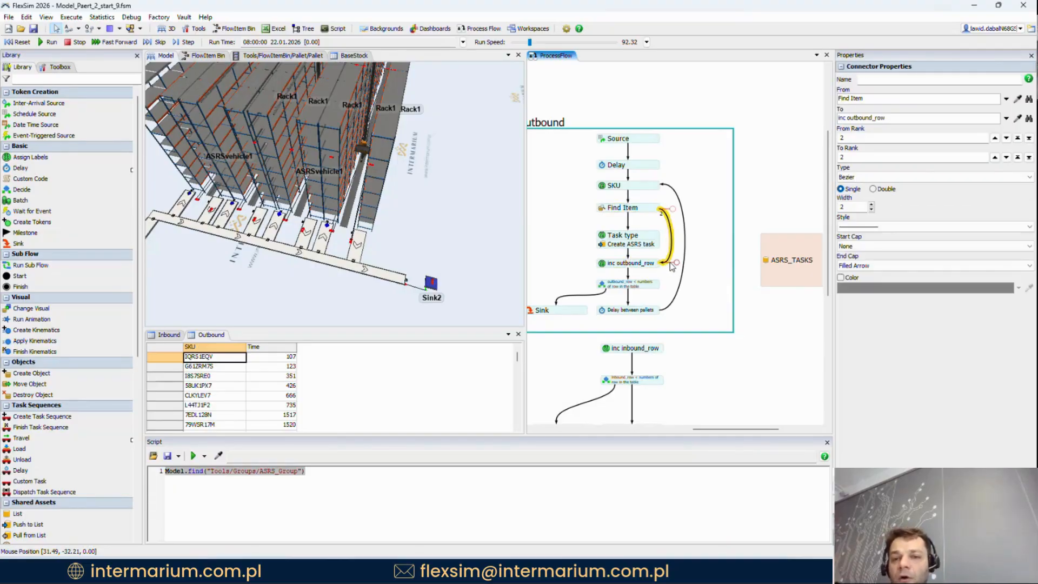
pyautogui.click(575, 233)
pyautogui.scroll(-3, 573, 230)
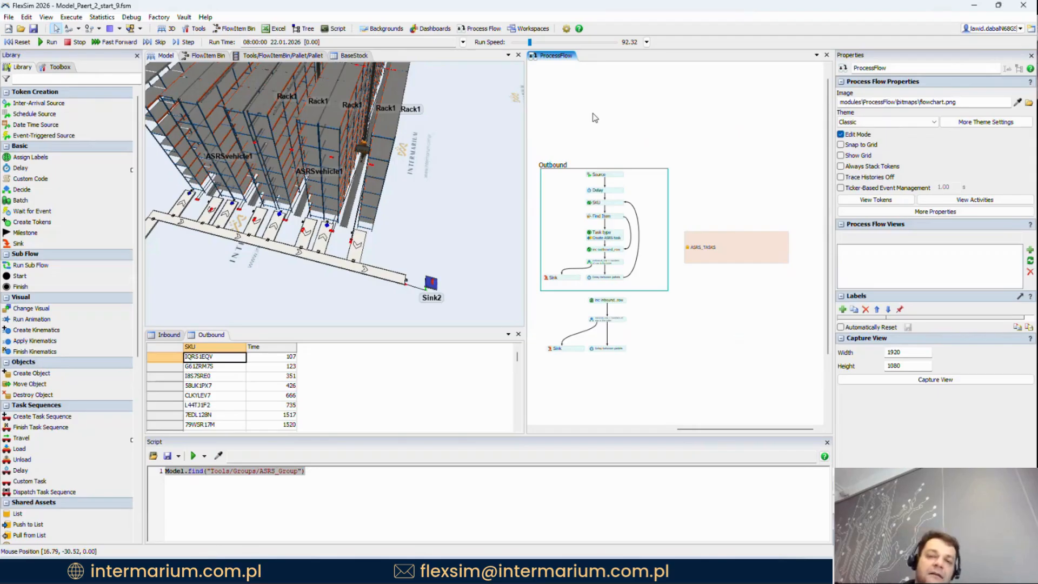
# Step: Review the Outbound flow's bypass branch and the max wait timer settings of Find Item
pyautogui.moveTo(595, 118); pyautogui.dragTo(675, 116)
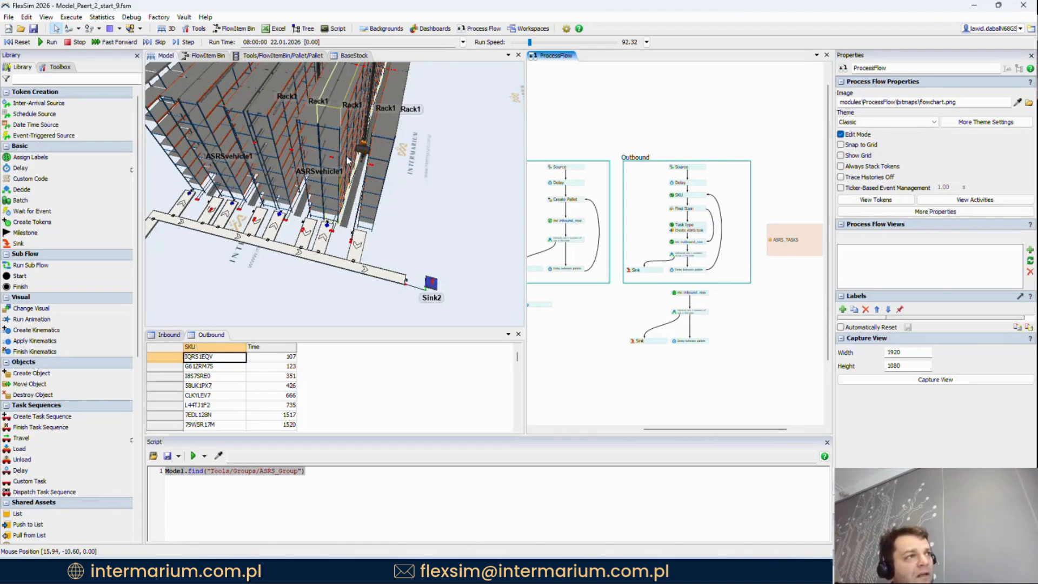
pyautogui.scroll(4, 701, 213)
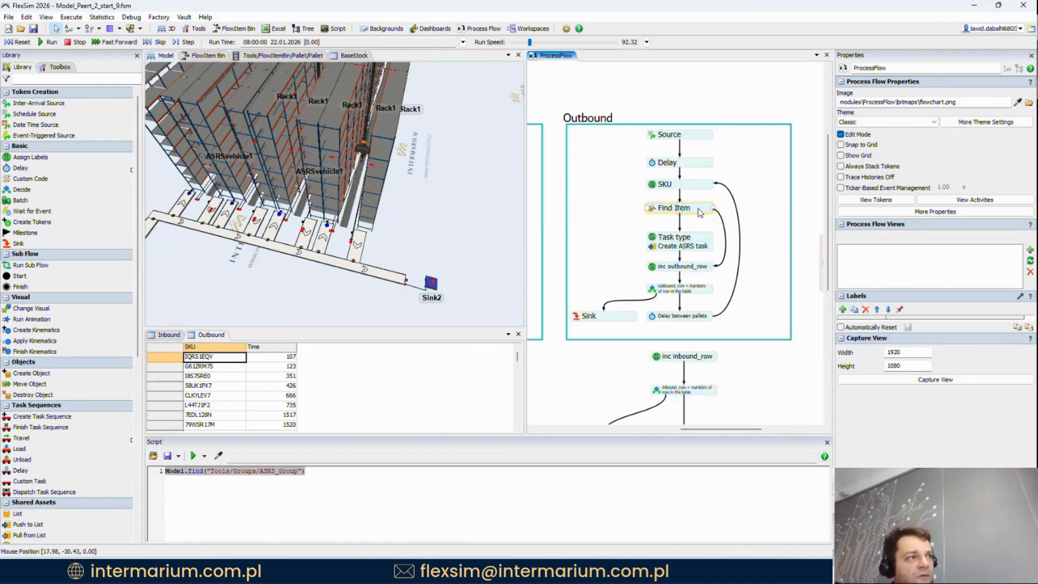
pyautogui.scroll(2, 701, 212)
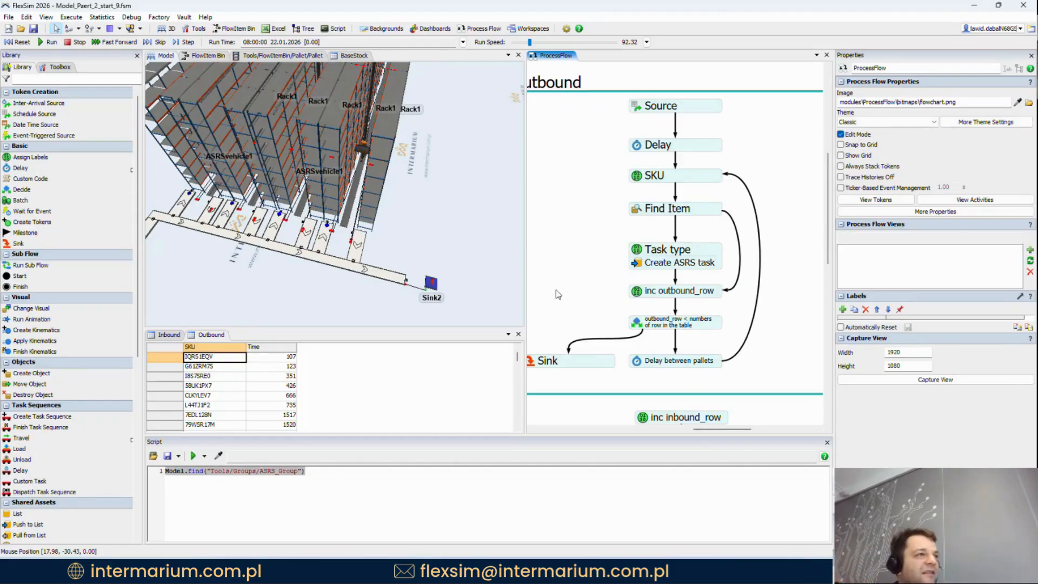
pyautogui.scroll(-2, 442, 222)
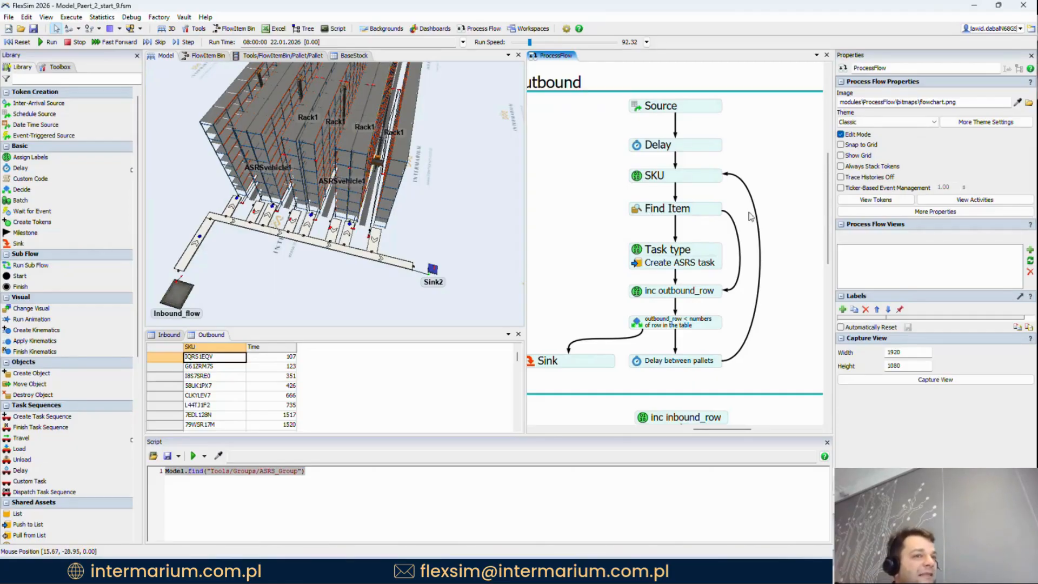
pyautogui.scroll(2, 750, 217)
pyautogui.doubleClick(649, 207)
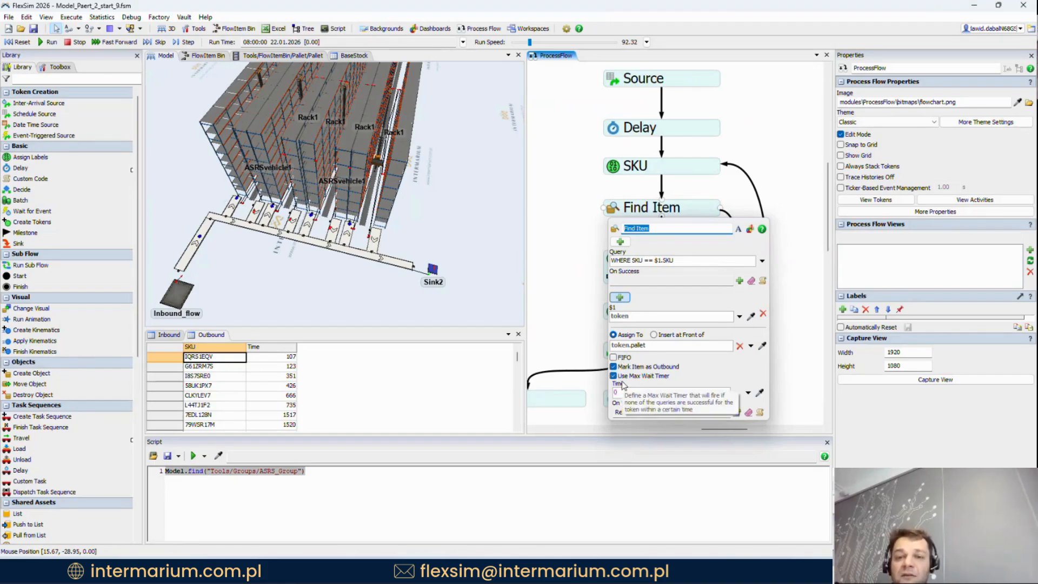
pyautogui.click(565, 182)
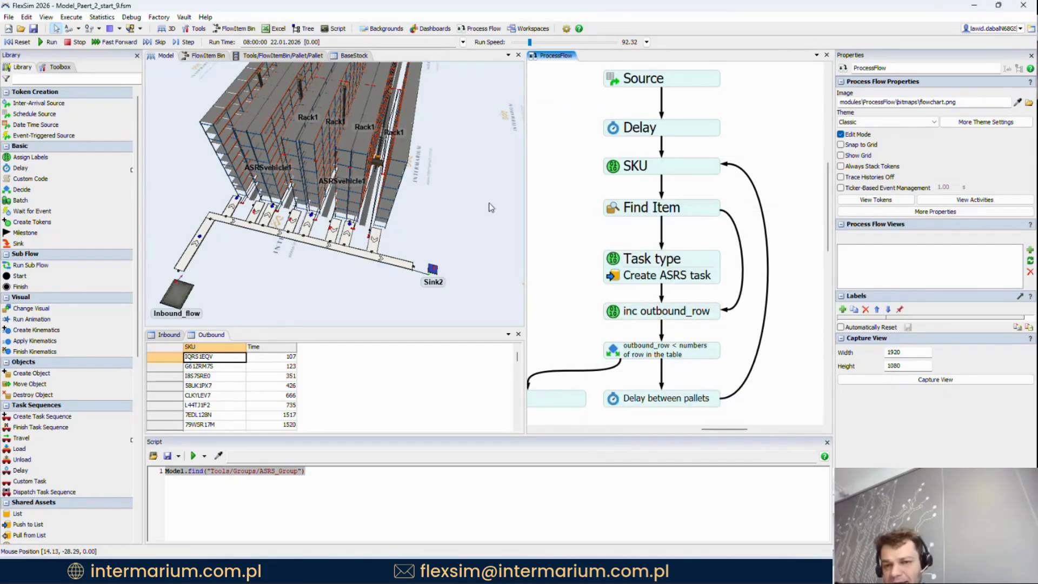
# Step: Run the model with the Find Item bypass at a run speed of 80.99, watching the vehicles, conveyors and Outbound flow tokens
pyautogui.moveTo(489, 203); pyautogui.dragTo(477, 204, button='right')
pyautogui.scroll(-4, 474, 196)
pyautogui.moveTo(474, 196); pyautogui.dragTo(469, 192)
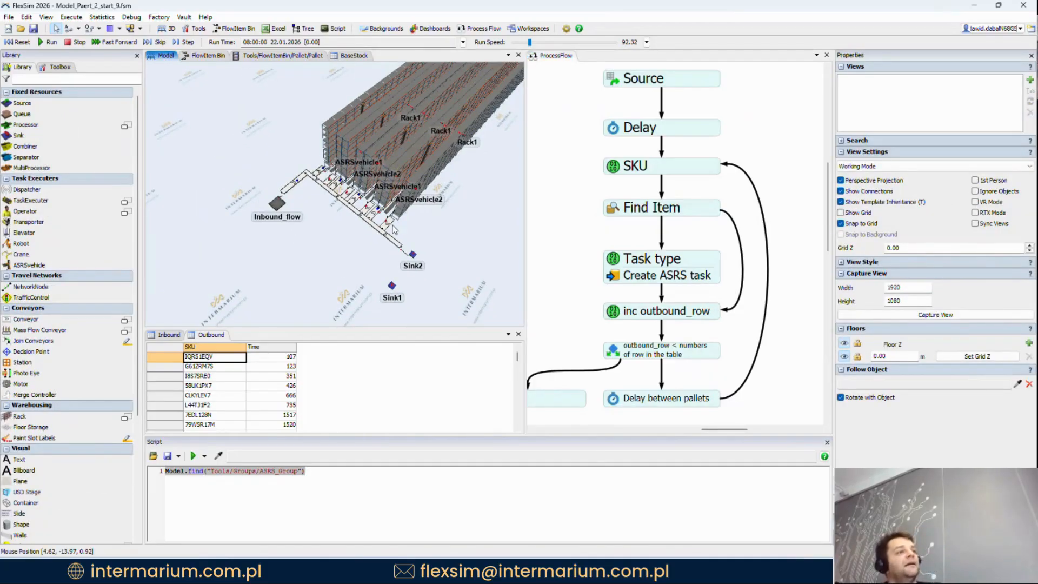
pyautogui.moveTo(420, 219); pyautogui.dragTo(412, 208, button='right')
pyautogui.click(48, 42)
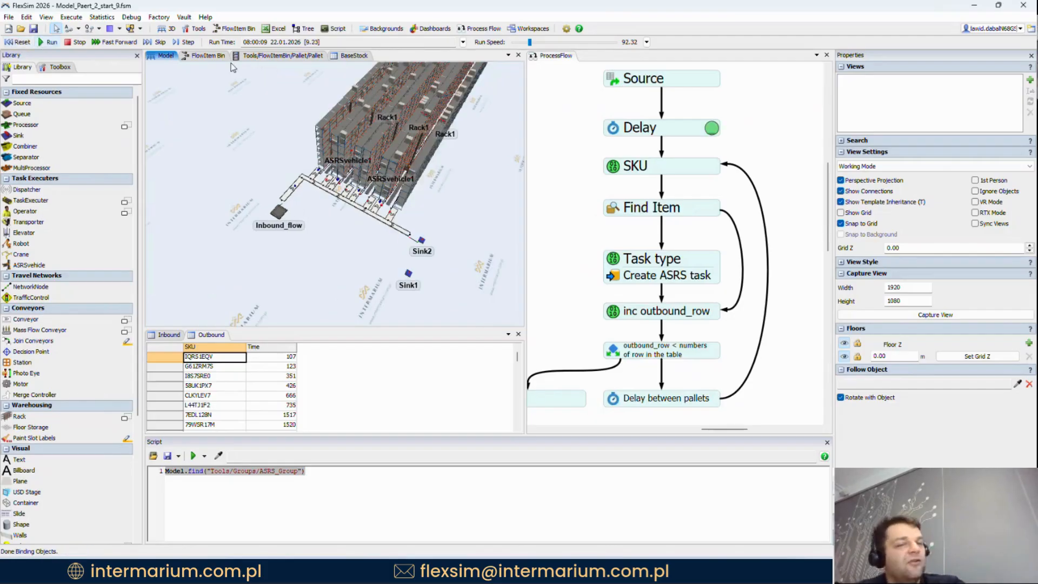
pyautogui.moveTo(530, 42); pyautogui.dragTo(532, 45)
pyautogui.moveTo(477, 214); pyautogui.dragTo(474, 223)
pyautogui.moveTo(477, 227); pyautogui.dragTo(458, 148, button='right')
pyautogui.scroll(4, 484, 265)
pyautogui.moveTo(532, 48); pyautogui.dragTo(530, 42)
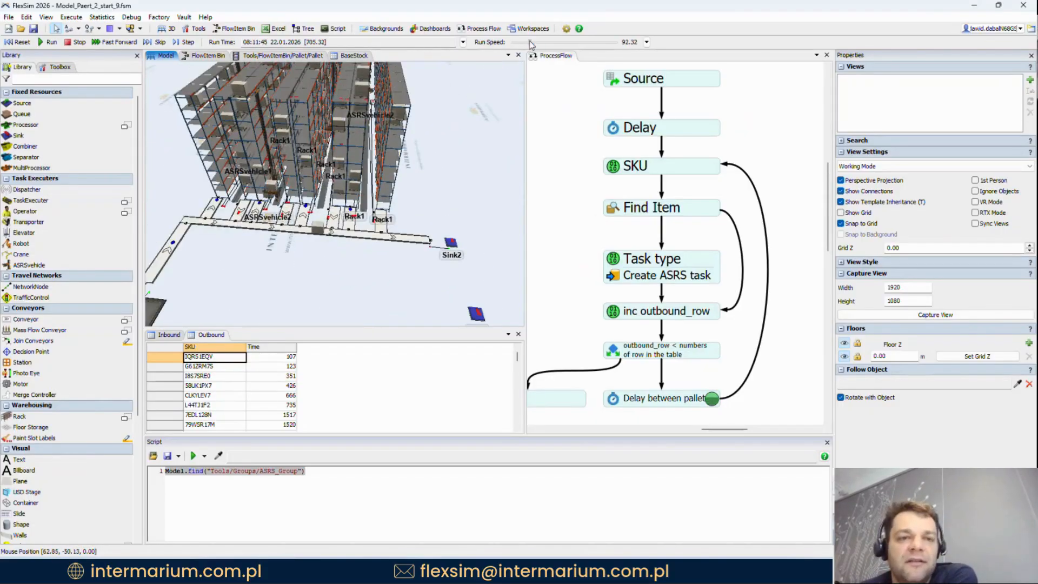
pyautogui.scroll(-4, 557, 116)
pyautogui.moveTo(658, 319); pyautogui.dragTo(746, 236)
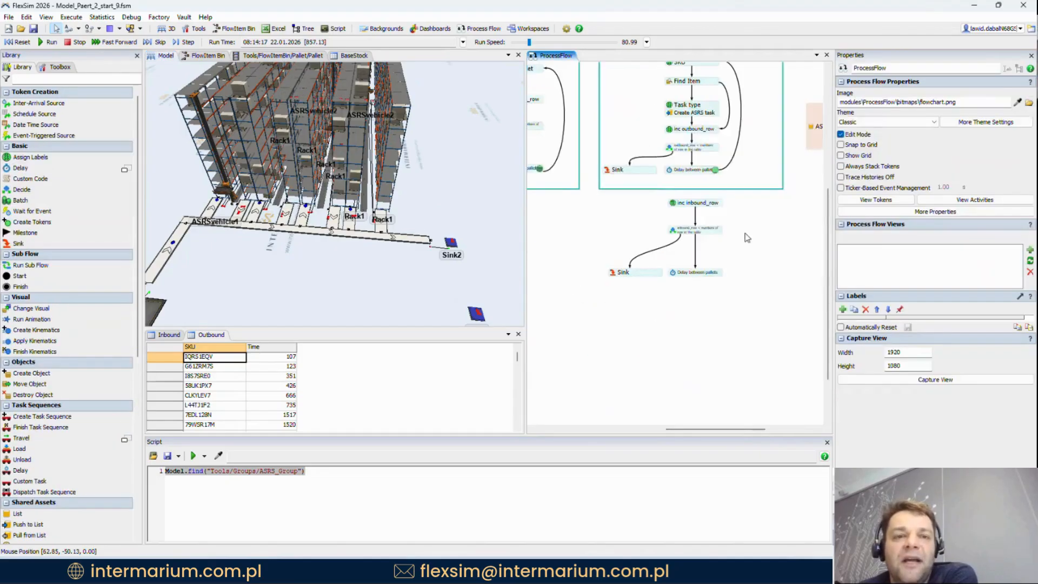
# Step: Lower the run speed to 13.03 while watching the ASRS vehicle flow, and reset the model
pyautogui.scroll(-5, 745, 236)
pyautogui.moveTo(614, 279); pyautogui.dragTo(763, 178)
pyautogui.scroll(5, 690, 221)
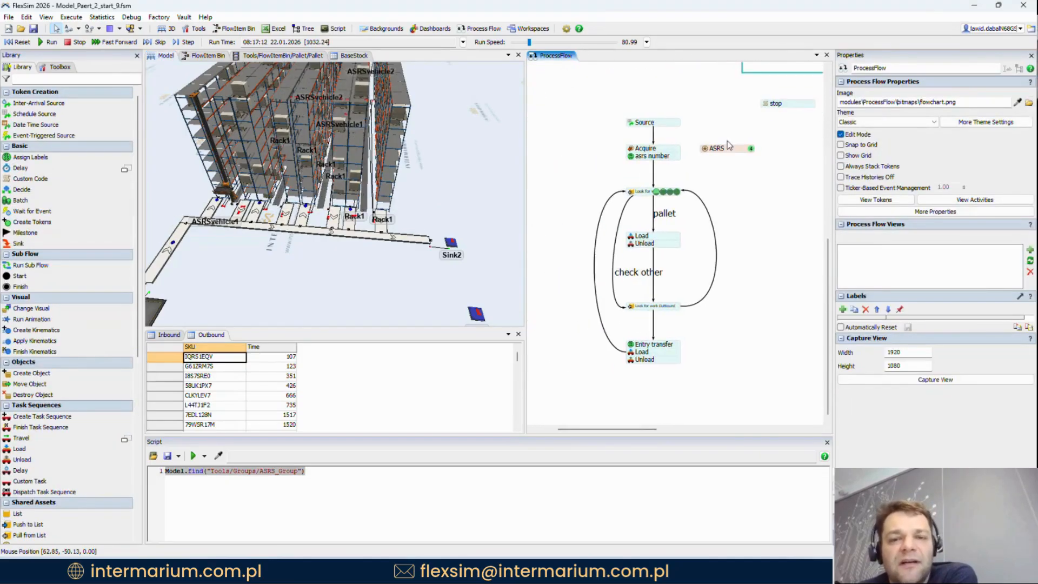
pyautogui.moveTo(529, 42); pyautogui.dragTo(523, 44)
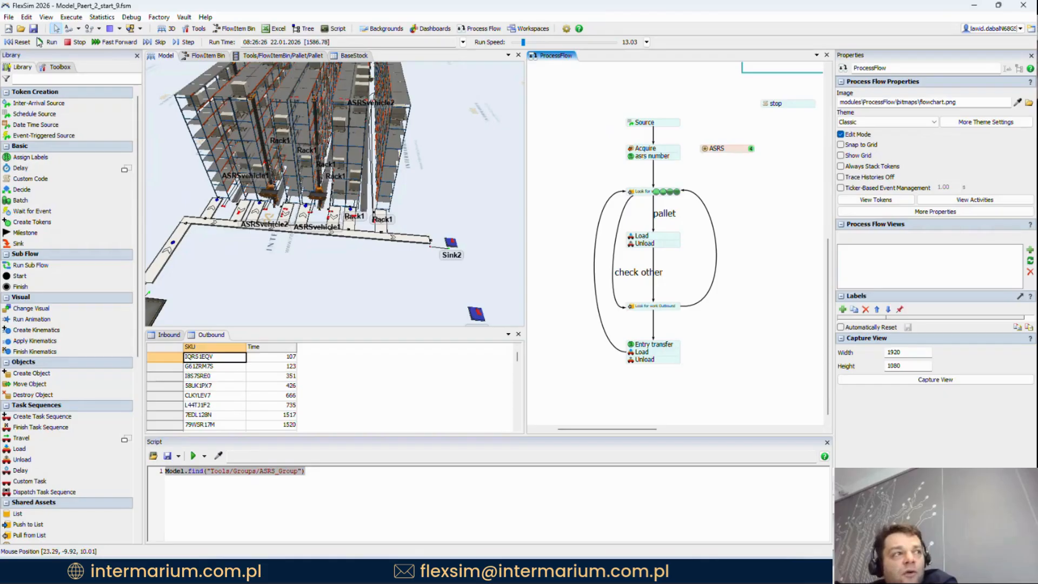
pyautogui.click(22, 42)
# Step: Open the advanced properties of the ASRS_TASKS list and examine its label fields and the available field types
pyautogui.scroll(-5, 708, 171)
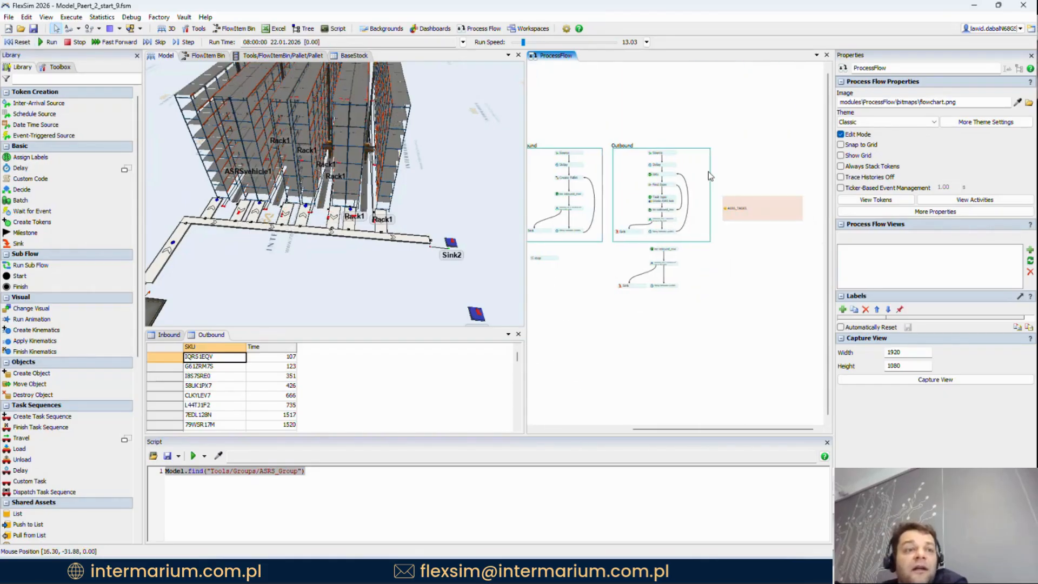
pyautogui.scroll(3, 709, 171)
pyautogui.click(725, 220)
pyautogui.click(802, 323)
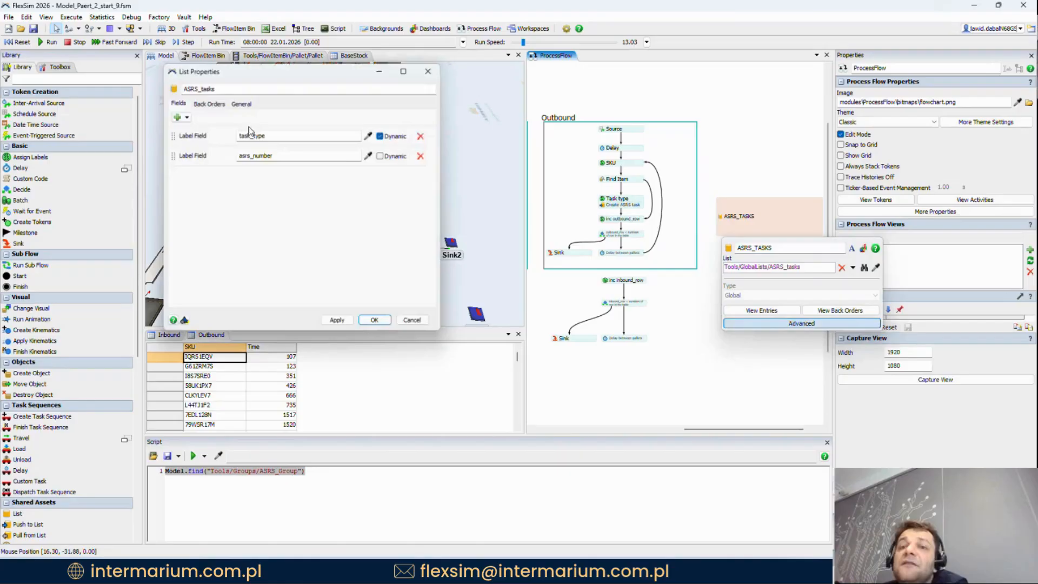
pyautogui.click(178, 116)
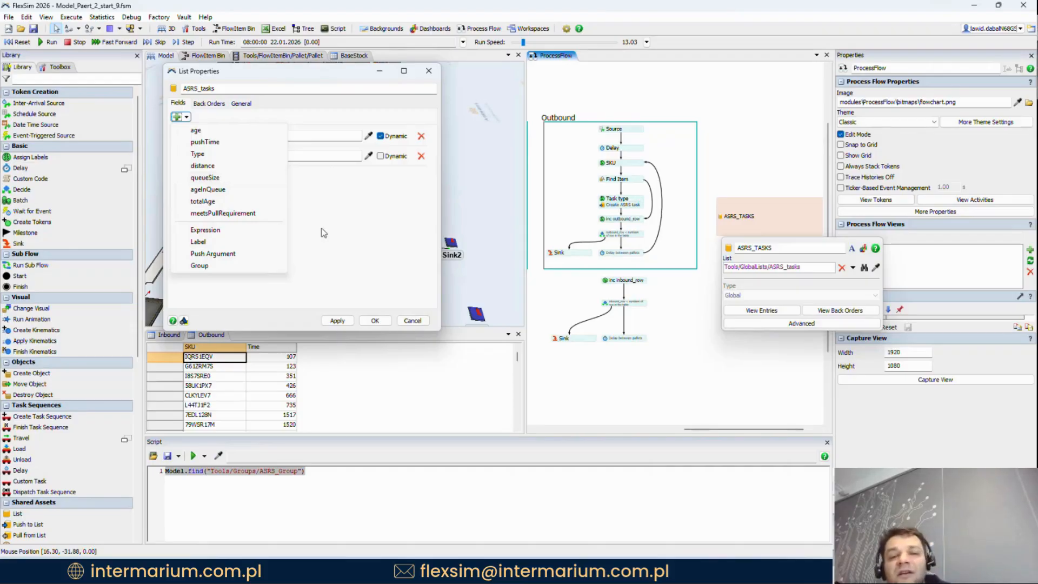
pyautogui.click(342, 241)
pyautogui.click(375, 320)
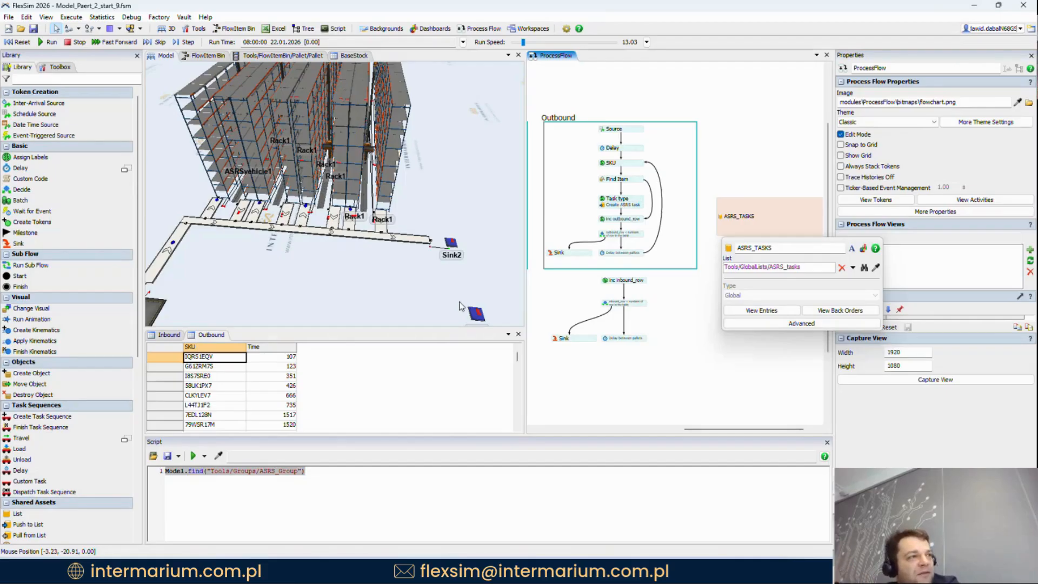
pyautogui.click(688, 400)
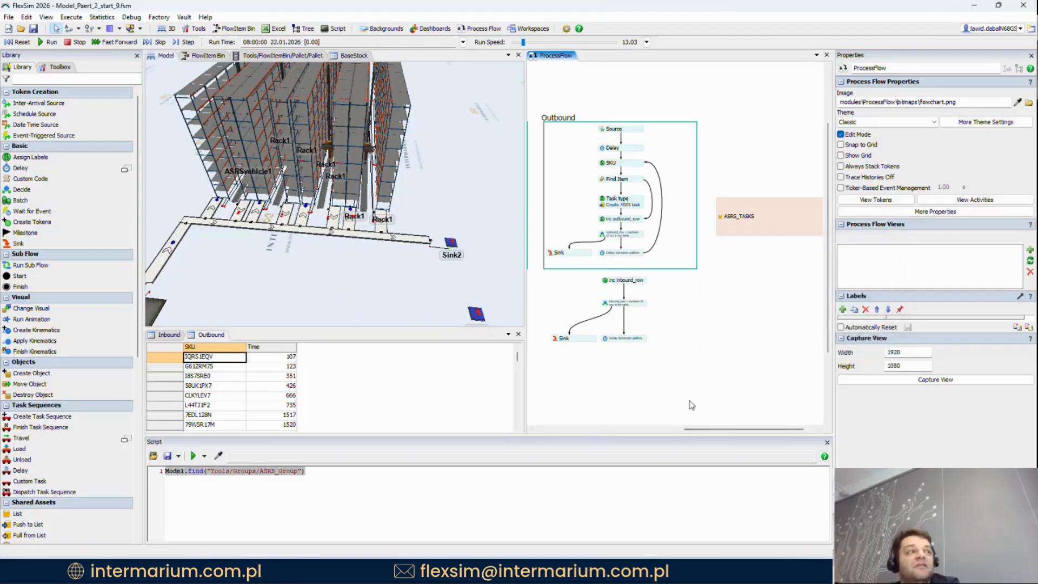
# Step: Try a Pull from List activity beside the spare inbound_row blocks with the query ORDER BY SKU DESC
pyautogui.moveTo(681, 397); pyautogui.dragTo(705, 361)
pyautogui.doubleClick(704, 313)
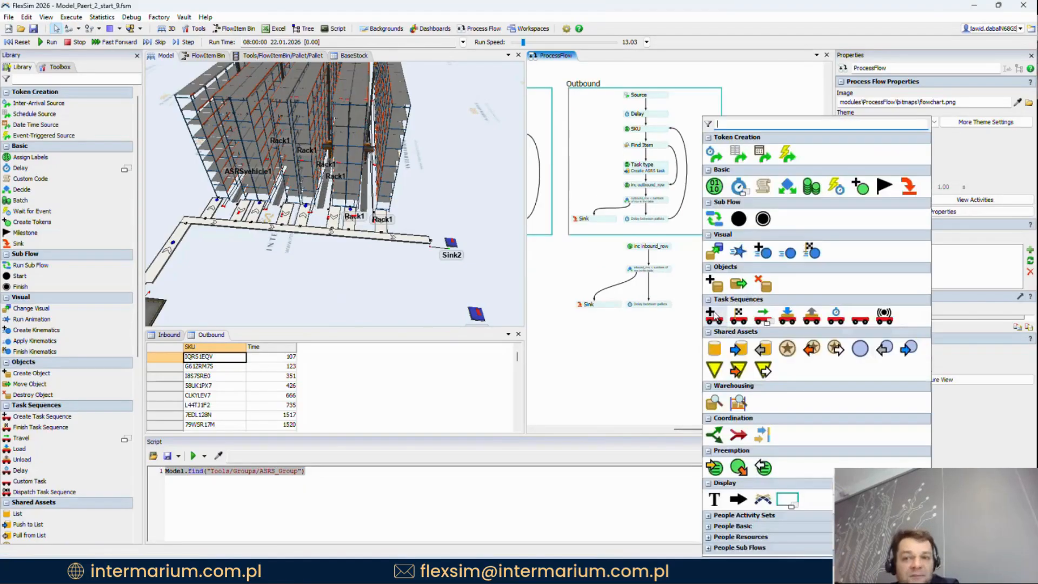
pyautogui.click(759, 349)
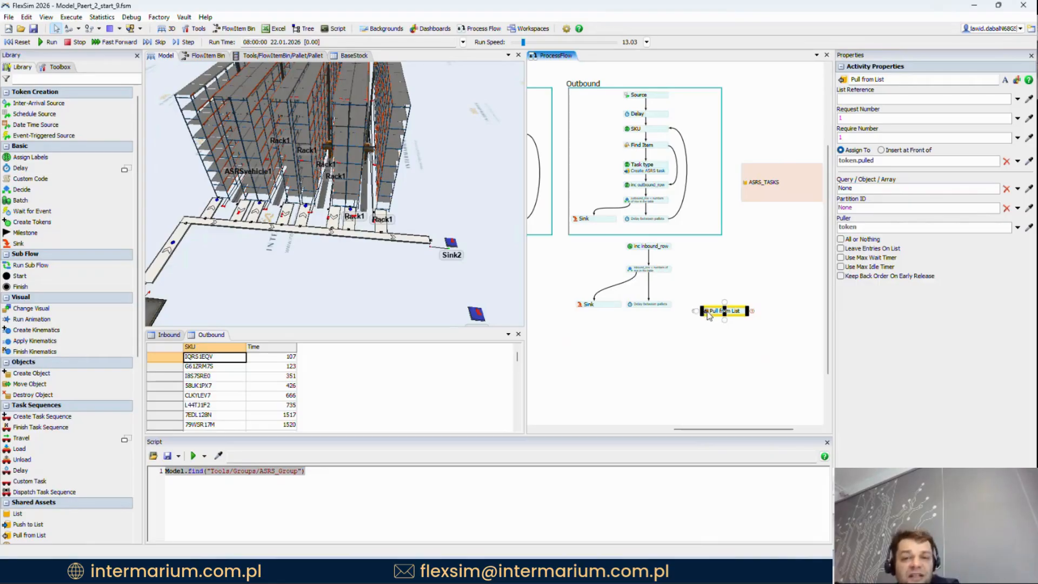
pyautogui.click(850, 421)
pyautogui.moveTo(822, 283)
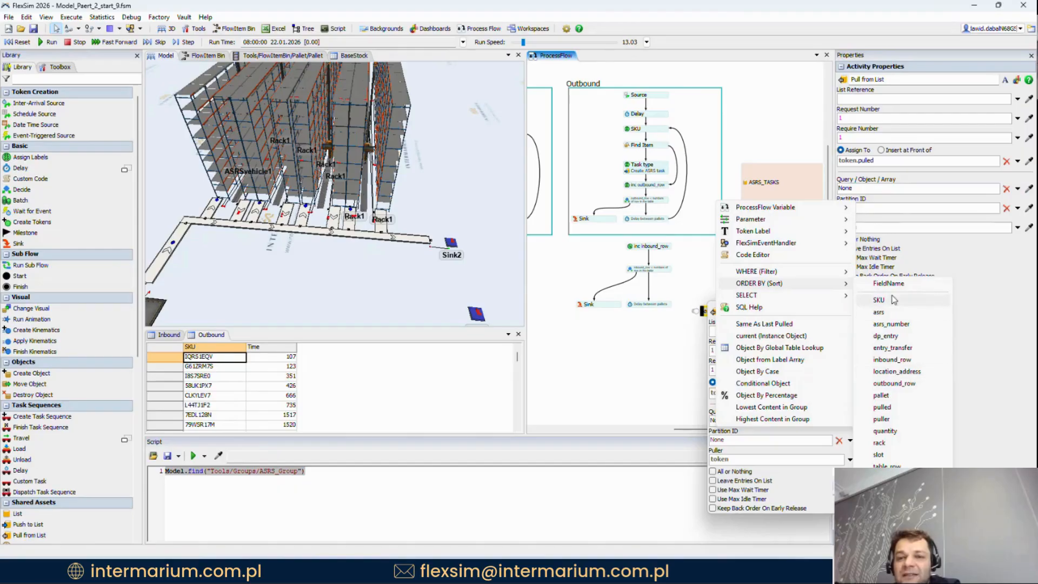
pyautogui.click(893, 299)
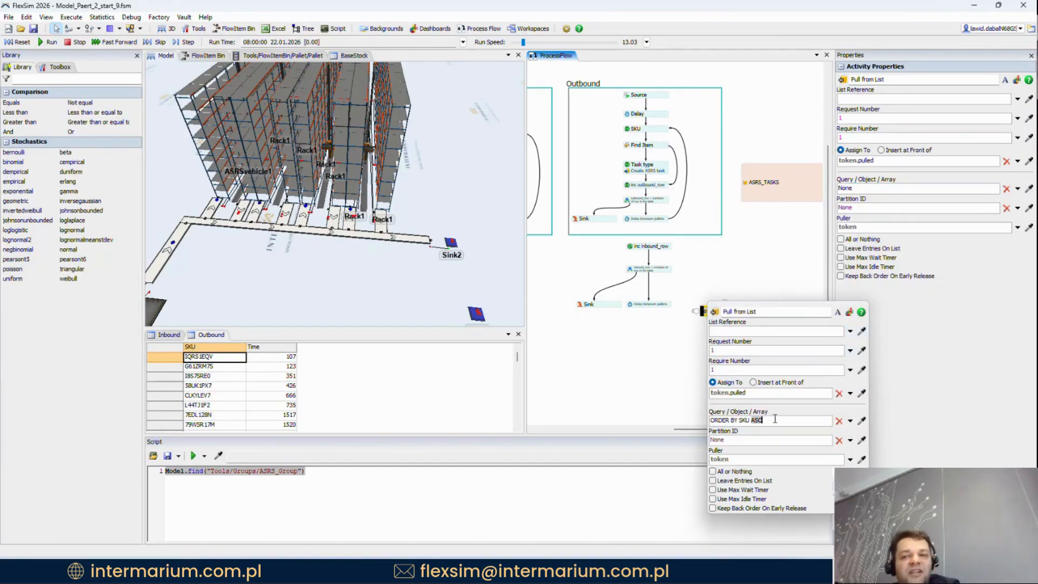
pyautogui.write('DESC')
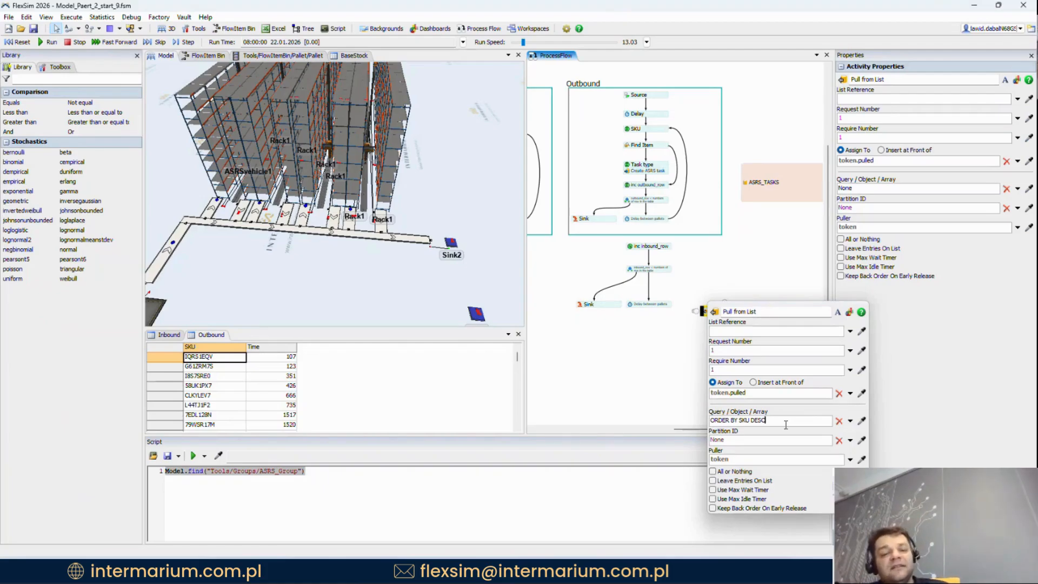
pyautogui.click(755, 277)
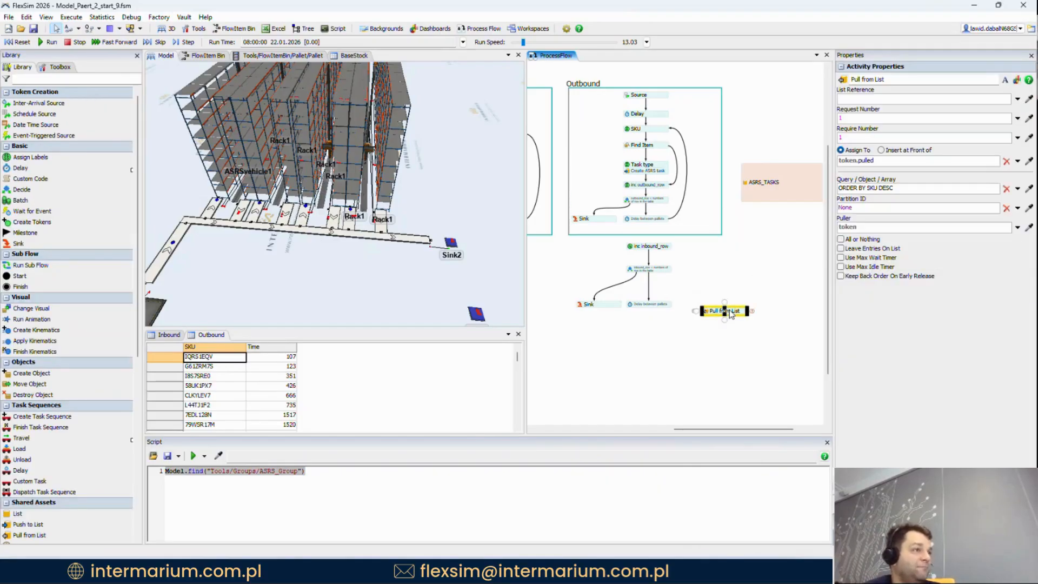
pyautogui.scroll(-5, 729, 336)
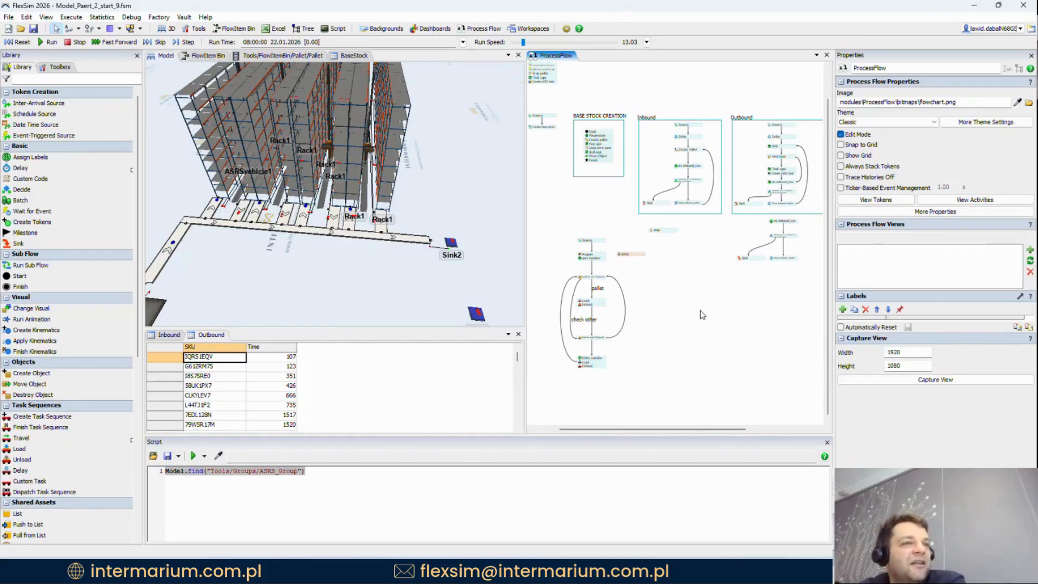
pyautogui.moveTo(299, 239)
pyautogui.mouseDown(button='right')
pyautogui.moveTo(305, 290)
pyautogui.moveTo(313, 242)
pyautogui.mouseUp(button='right')
pyautogui.scroll(-5, 307, 286)
pyautogui.moveTo(312, 242); pyautogui.dragTo(314, 285)
pyautogui.moveTo(313, 284); pyautogui.dragTo(320, 288, button='right')
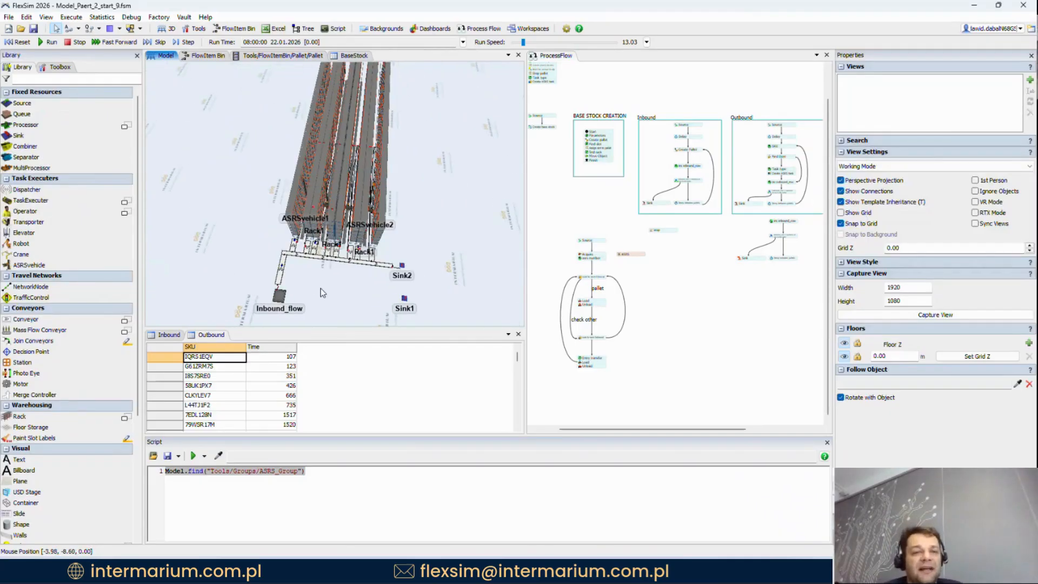
pyautogui.scroll(2, 320, 287)
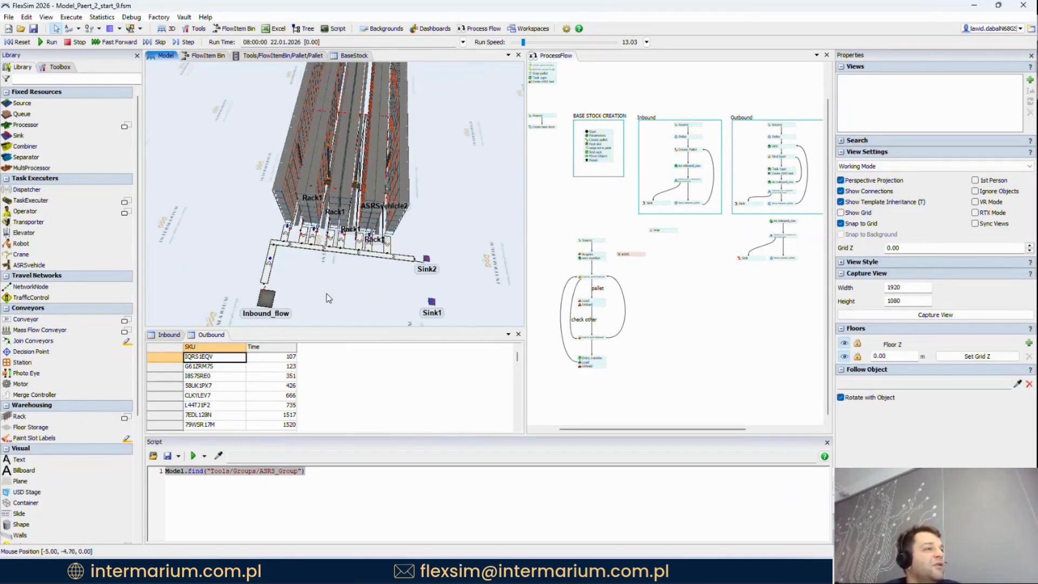